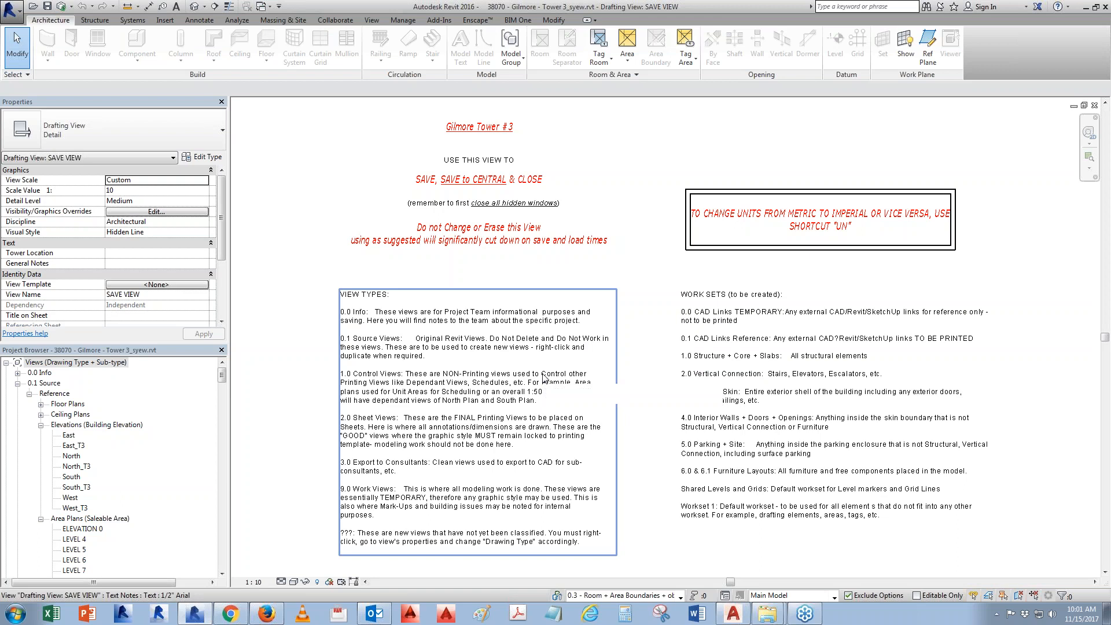
Switch to the DOOR & ROOM SCHEDULE TEMPLATE sheet in the SCHEDULE TEMPLATE.rvt project.
key(Escape)
click(270, 8)
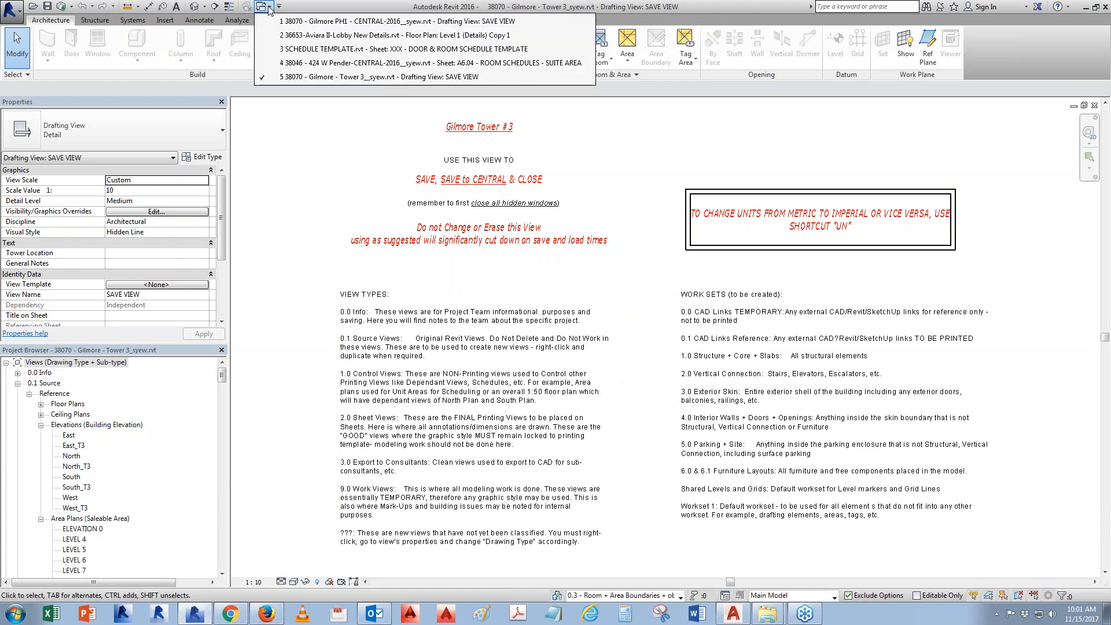
click(313, 45)
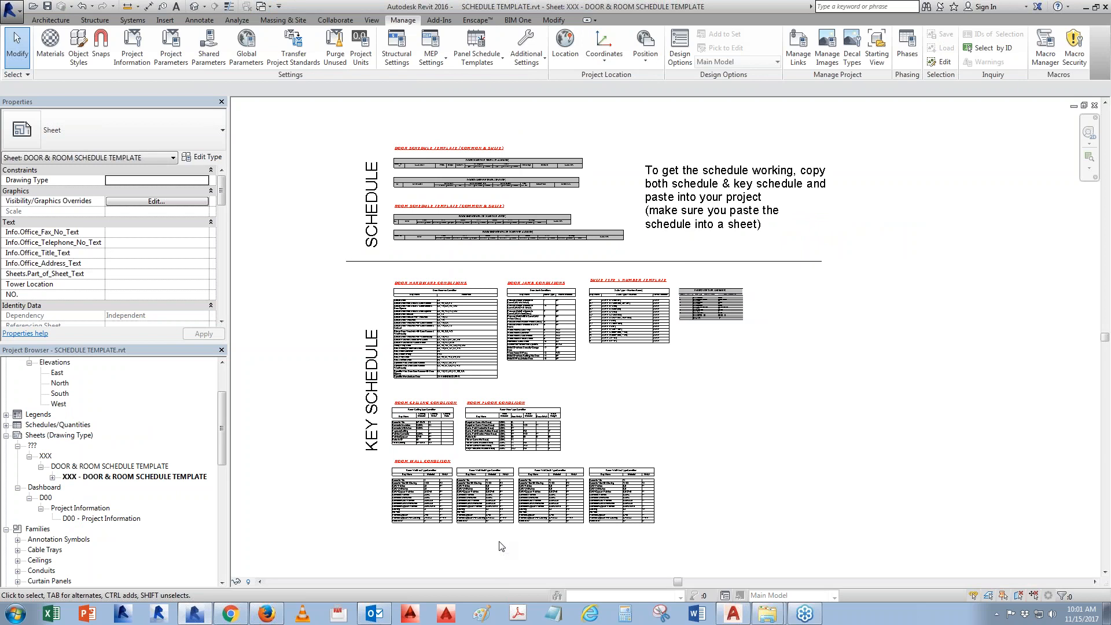
Examine the sheet's overall layout and the key names and hardware codes in the door hardware conditions table.
middle_drag(765, 425, 775, 430)
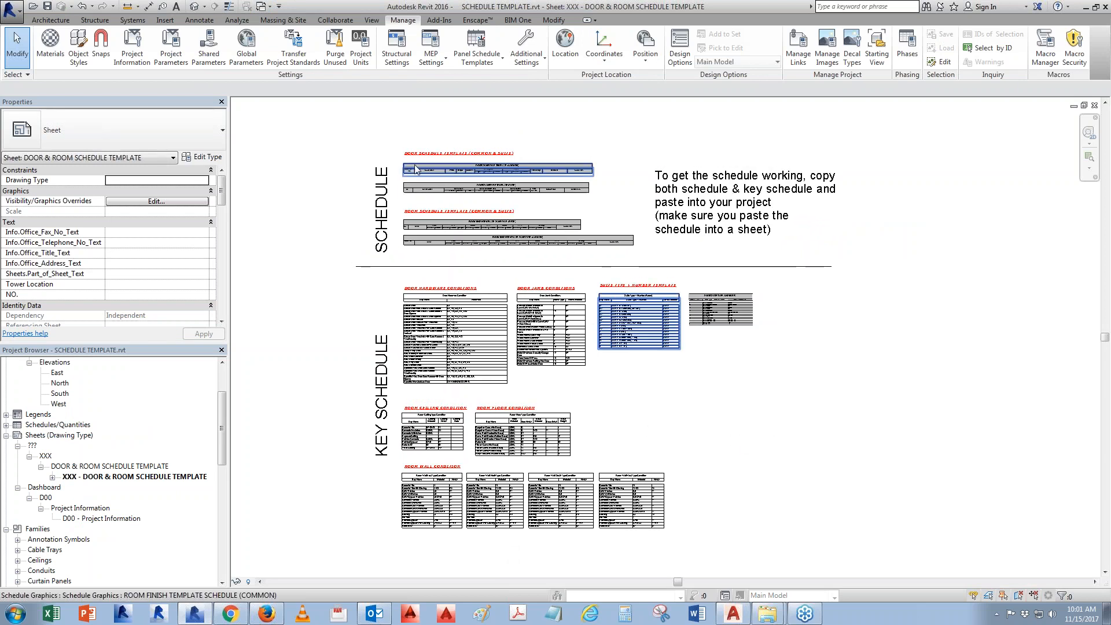
middle_drag(778, 382, 804, 352)
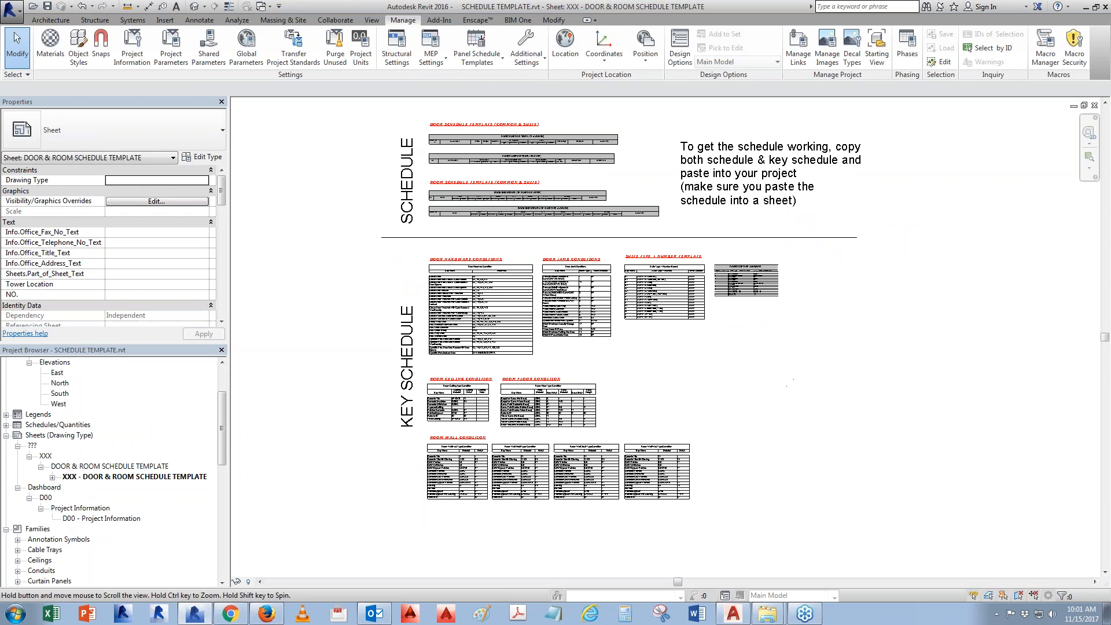
scroll(413, 301, up, 5)
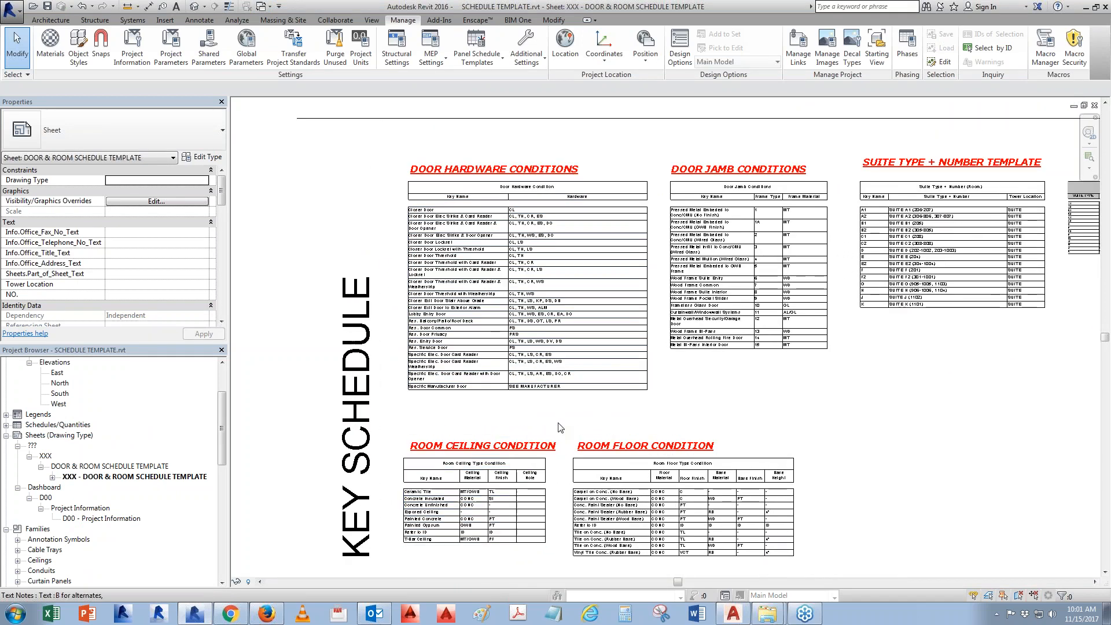
scroll(469, 243, up, 2)
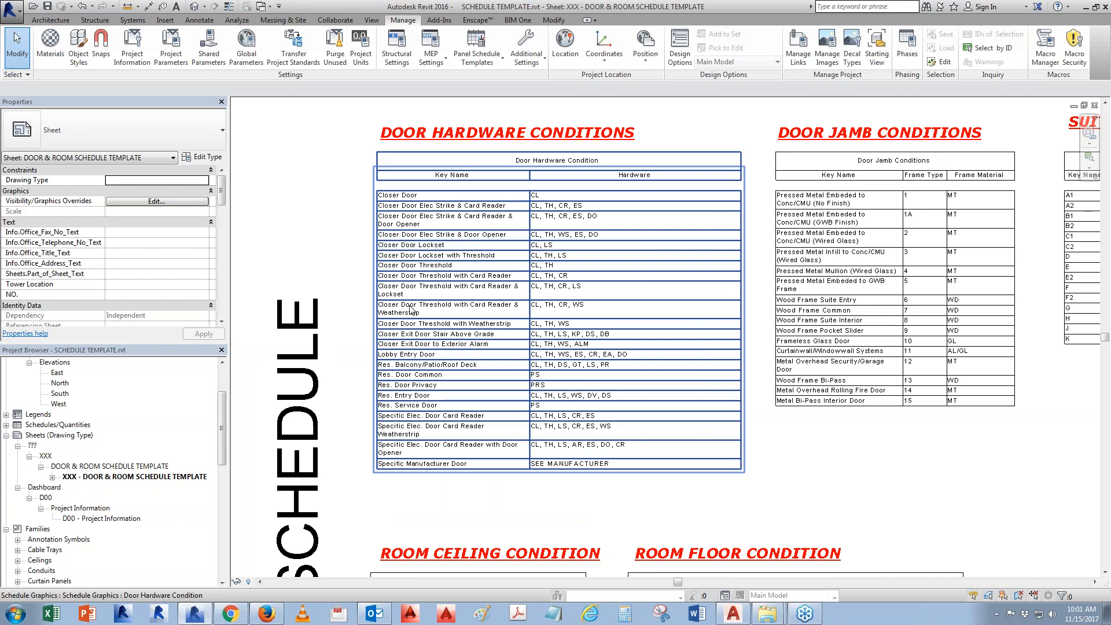
middle_drag(581, 320, 637, 286)
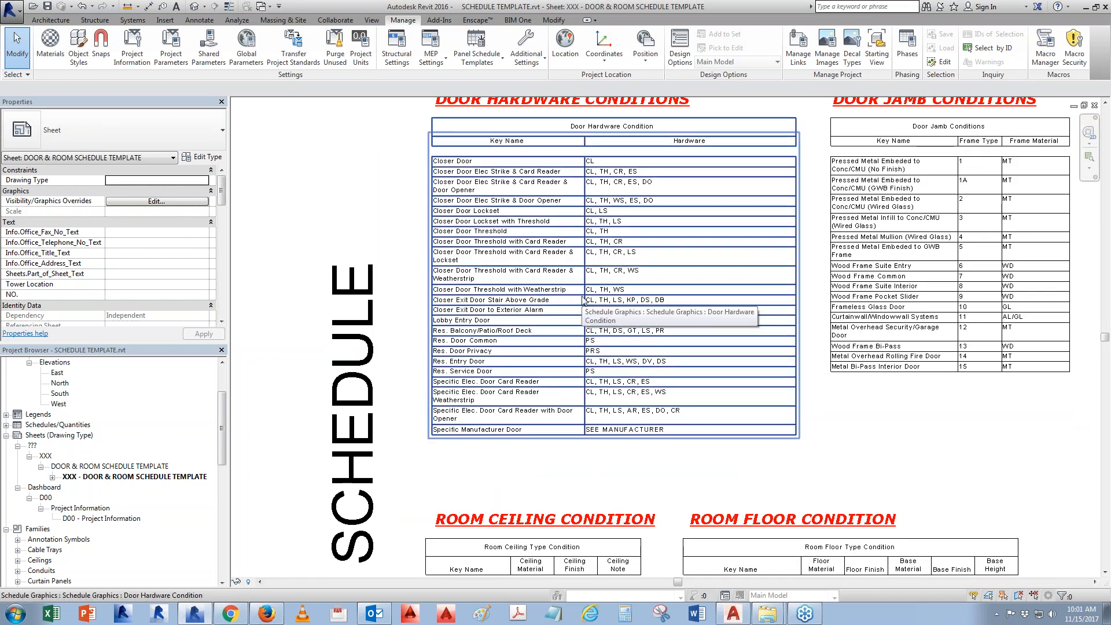
scroll(501, 432, down, 3)
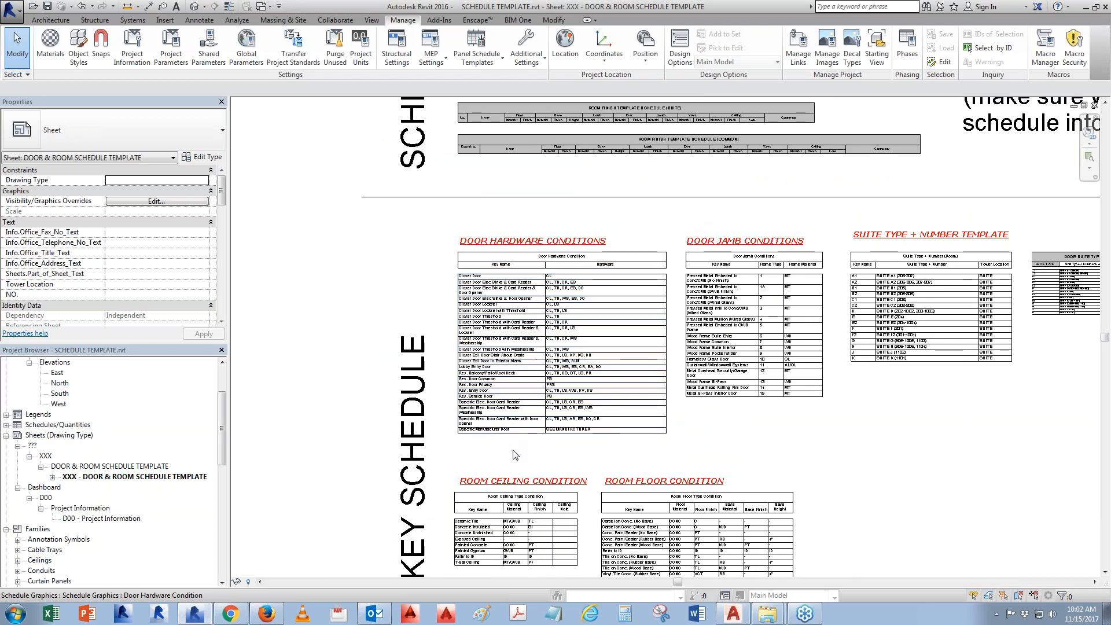
scroll(513, 272, up, 1)
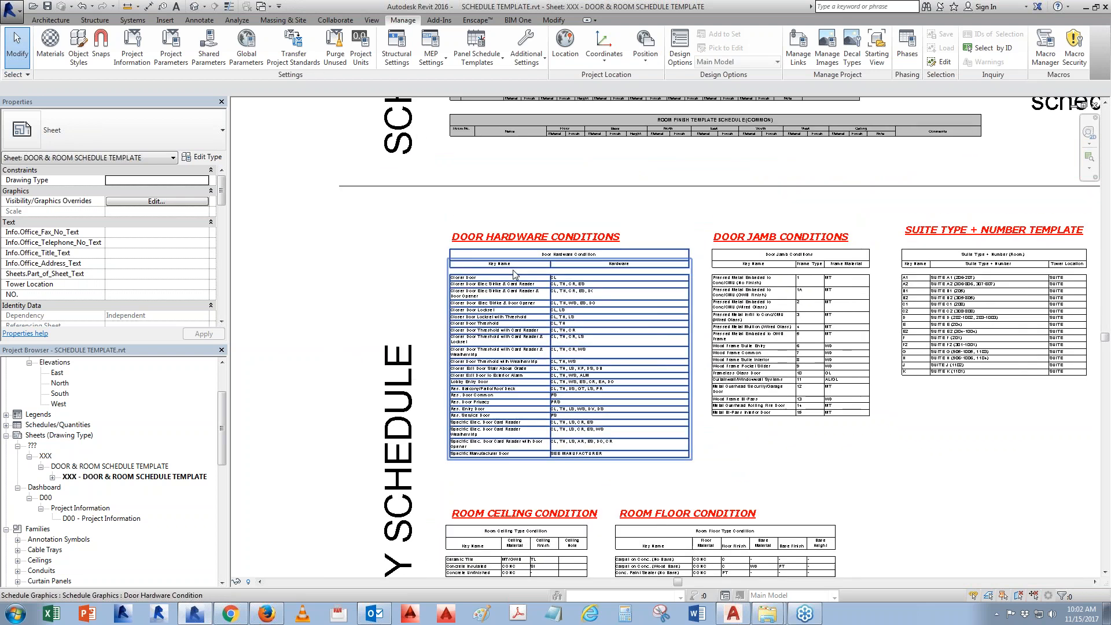
Examine the room ceiling, room floor and room wall condition key schedules on the template sheet.
middle_drag(885, 442, 629, 441)
middle_drag(817, 472, 956, 278)
middle_drag(839, 393, 872, 284)
scroll(414, 313, up, 3)
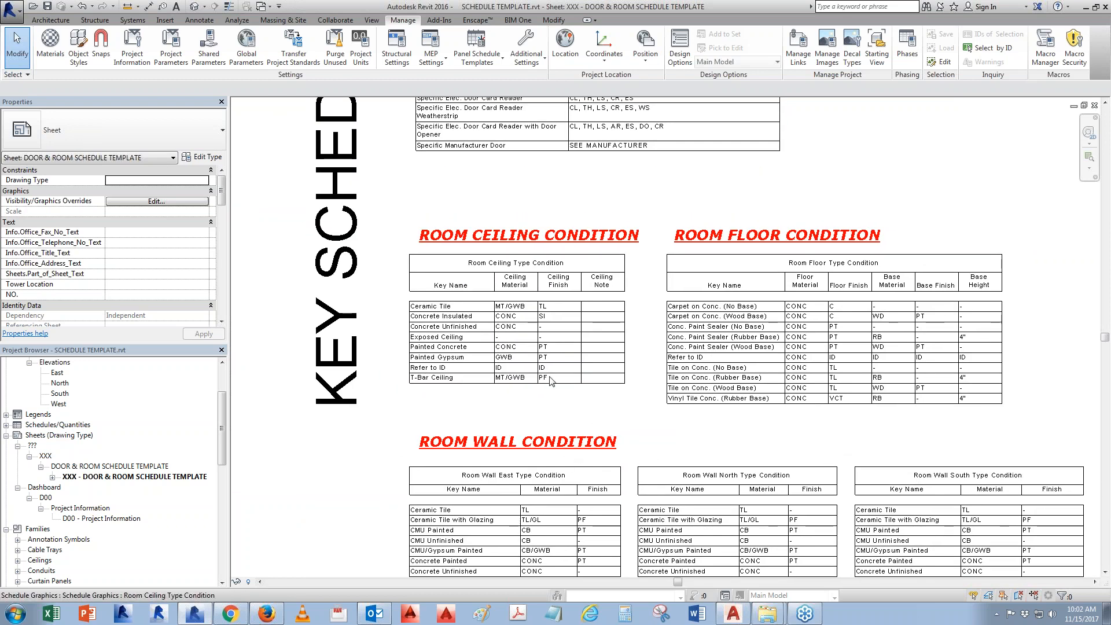
middle_drag(851, 479, 600, 321)
scroll(599, 529, down, 2)
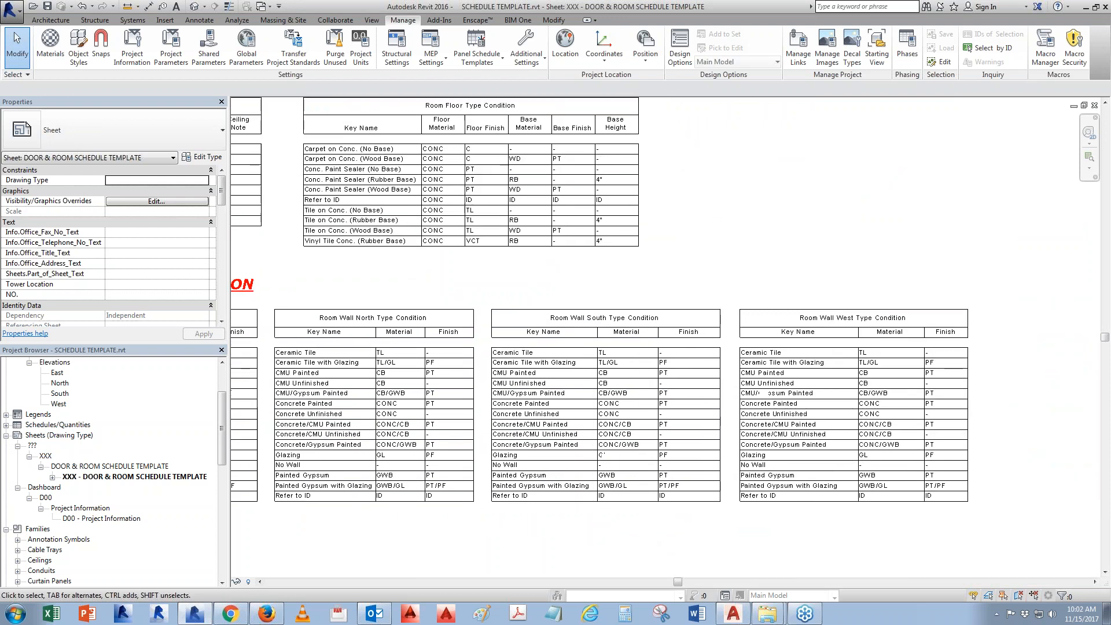
scroll(575, 538, down, 2)
middle_drag(462, 419, 575, 424)
Open the Room Ceiling Type Condition key schedule for editing and insert a data row with the key name Marble.
scroll(553, 598, up, 3)
right_click(365, 212)
click(398, 268)
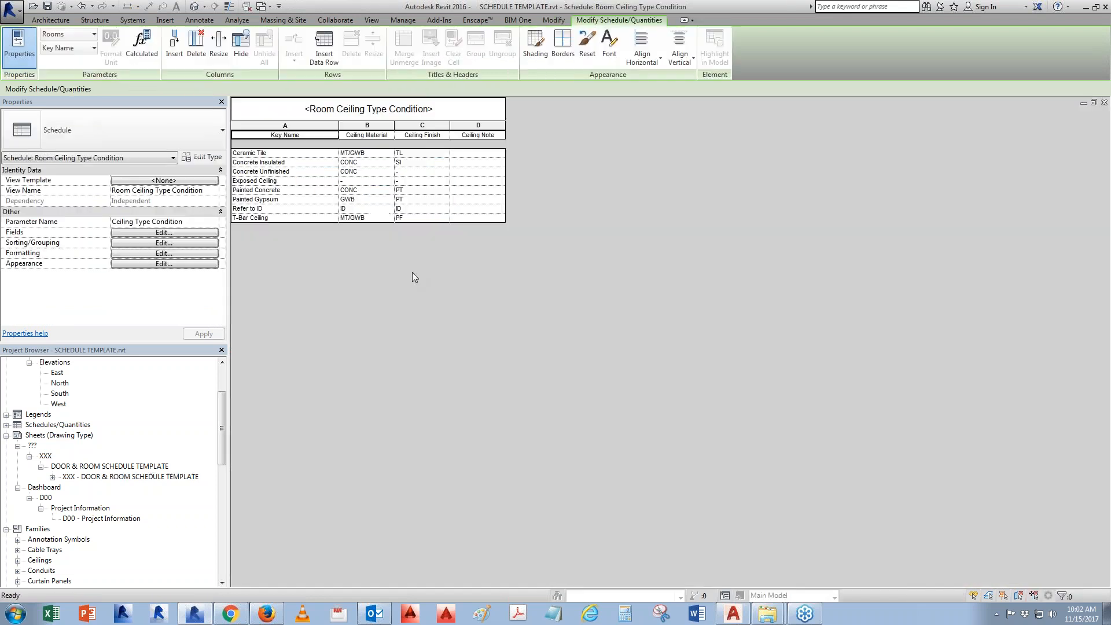
click(334, 58)
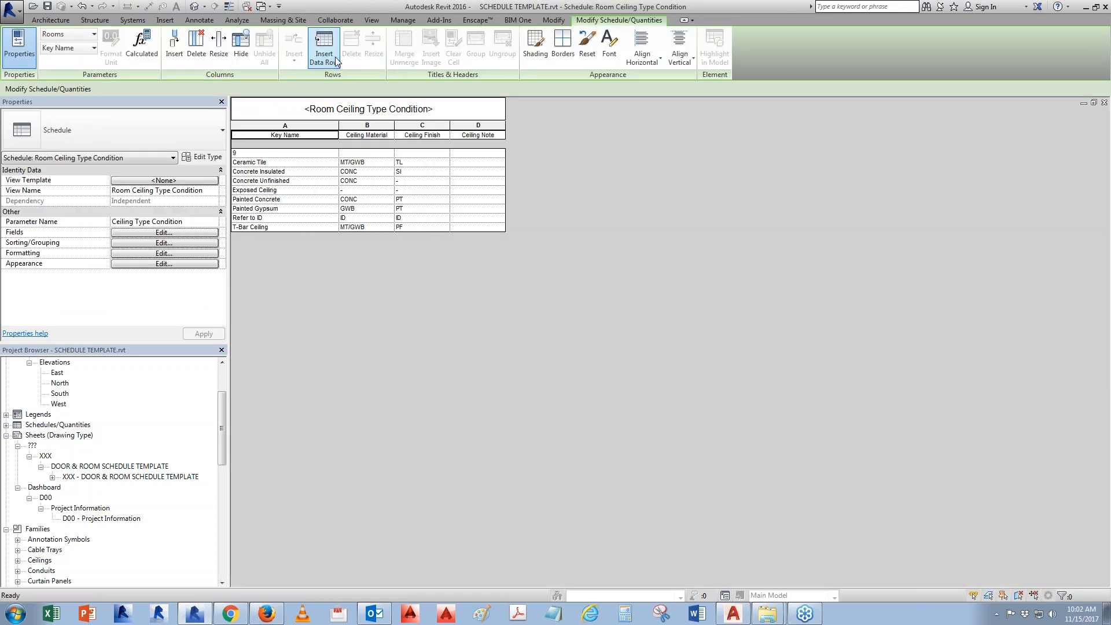
click(270, 153)
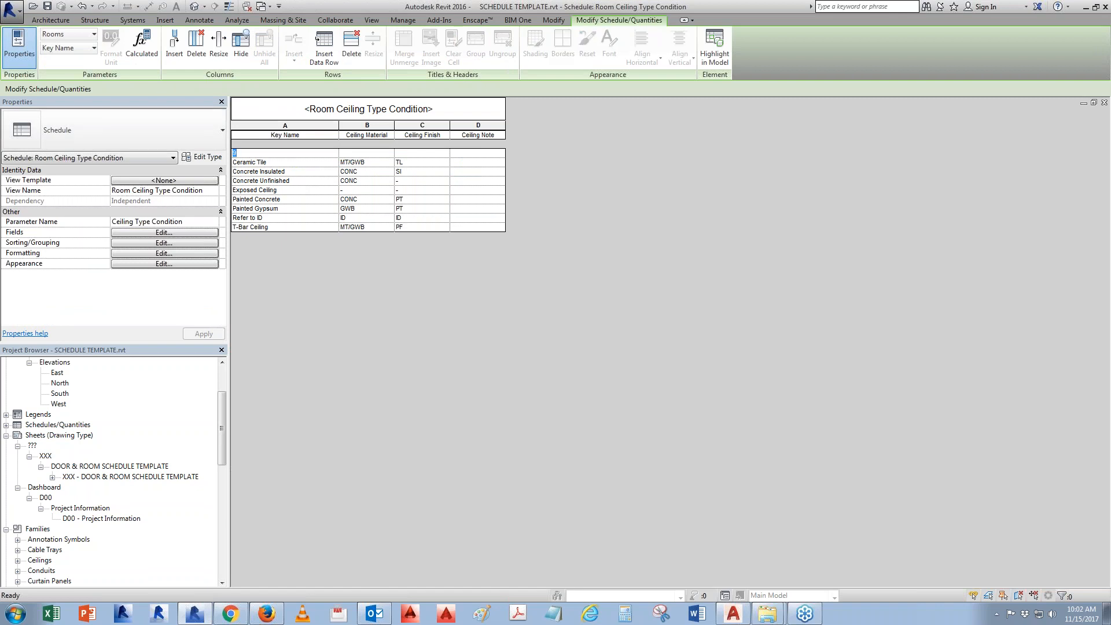
text(mAR)
key(Return)
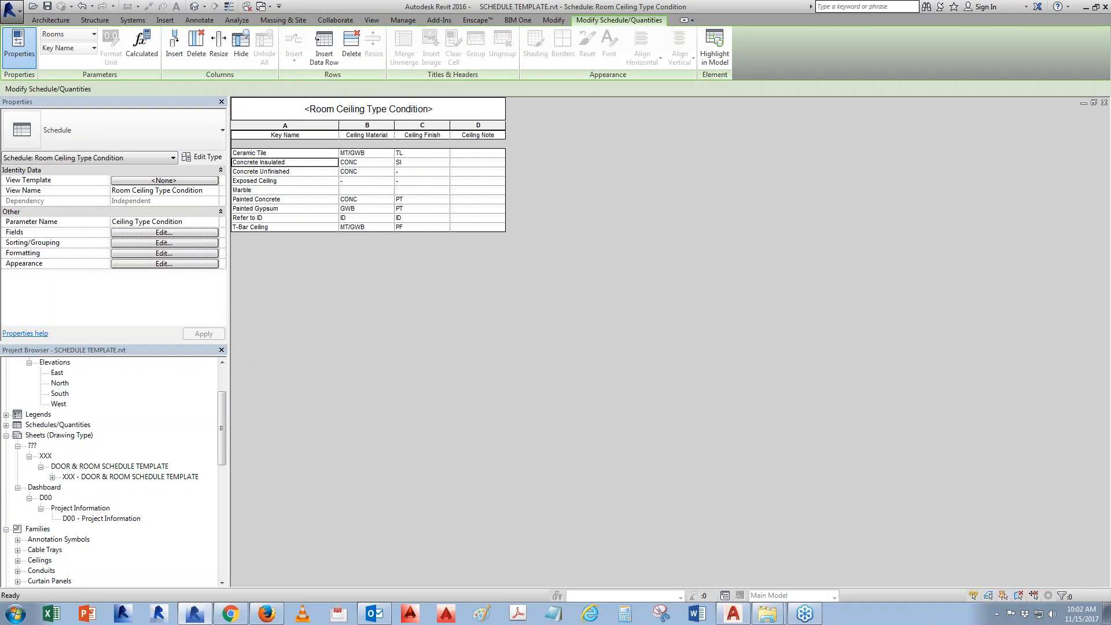
Fill in the Marble row with ceiling material MBL, ceiling finish PF and ceiling note MARBLE FINISH.
click(358, 193)
text(MBL)
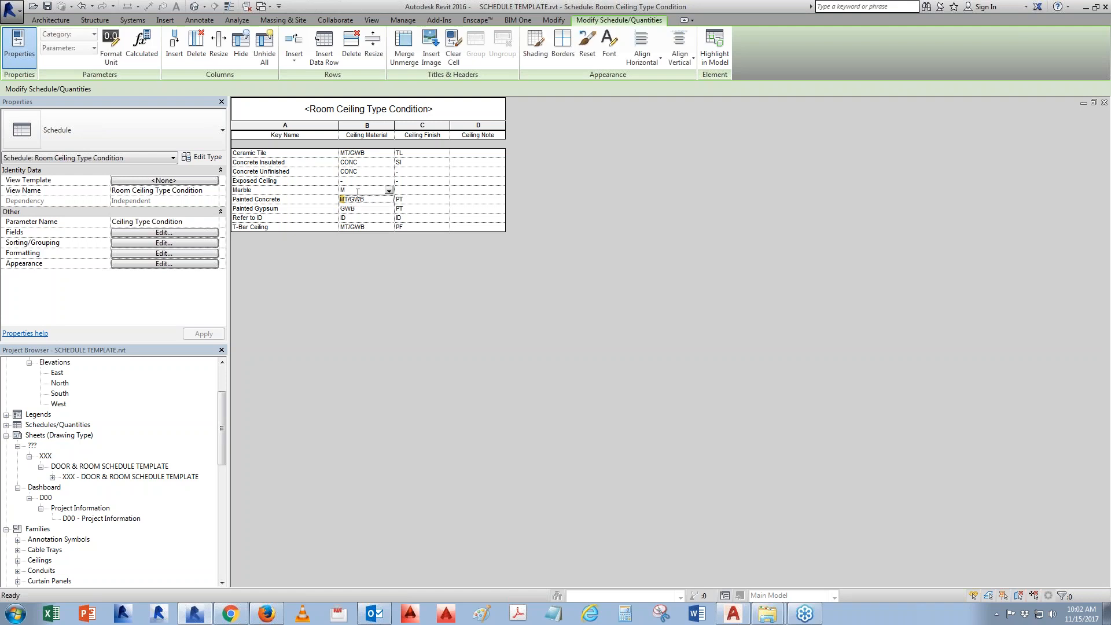
click(424, 189)
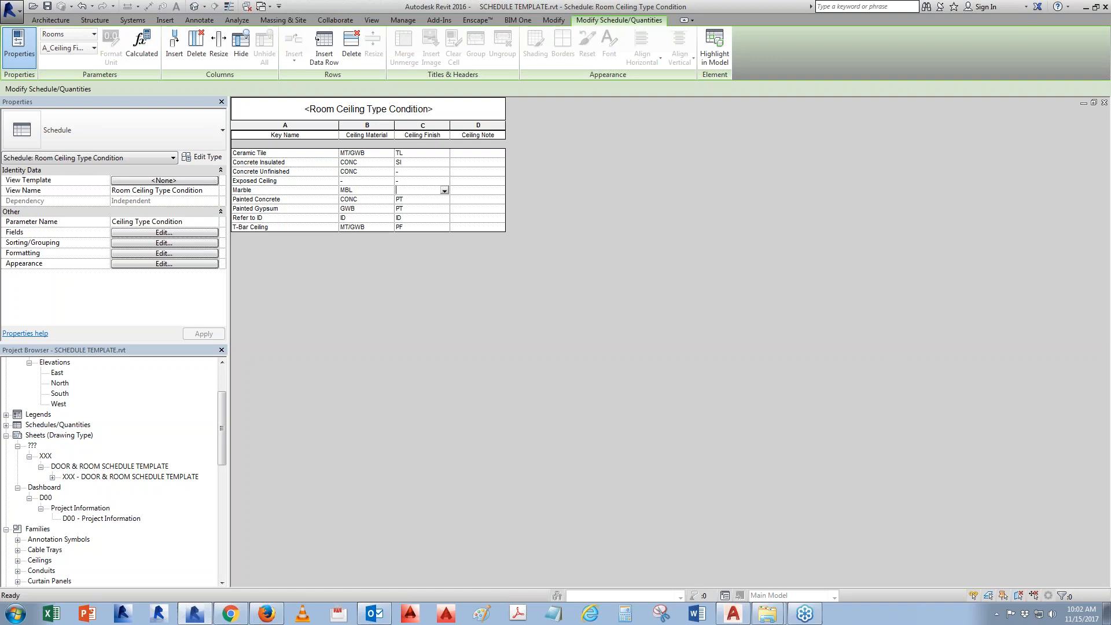
text(PF)
click(456, 193)
text(MAR)
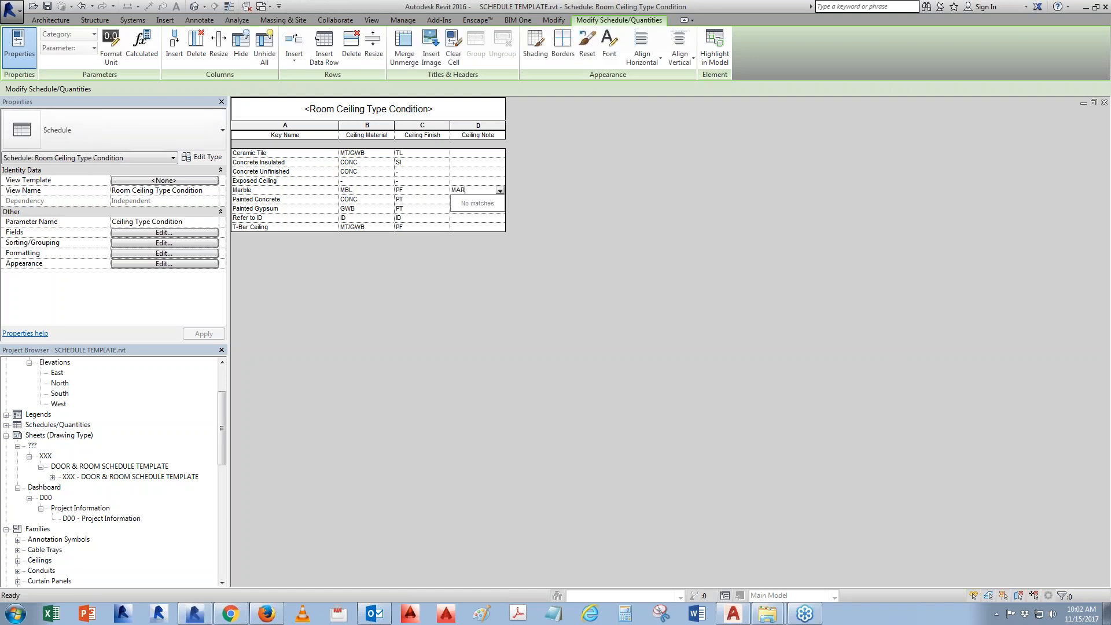
text(BLE FINISH)
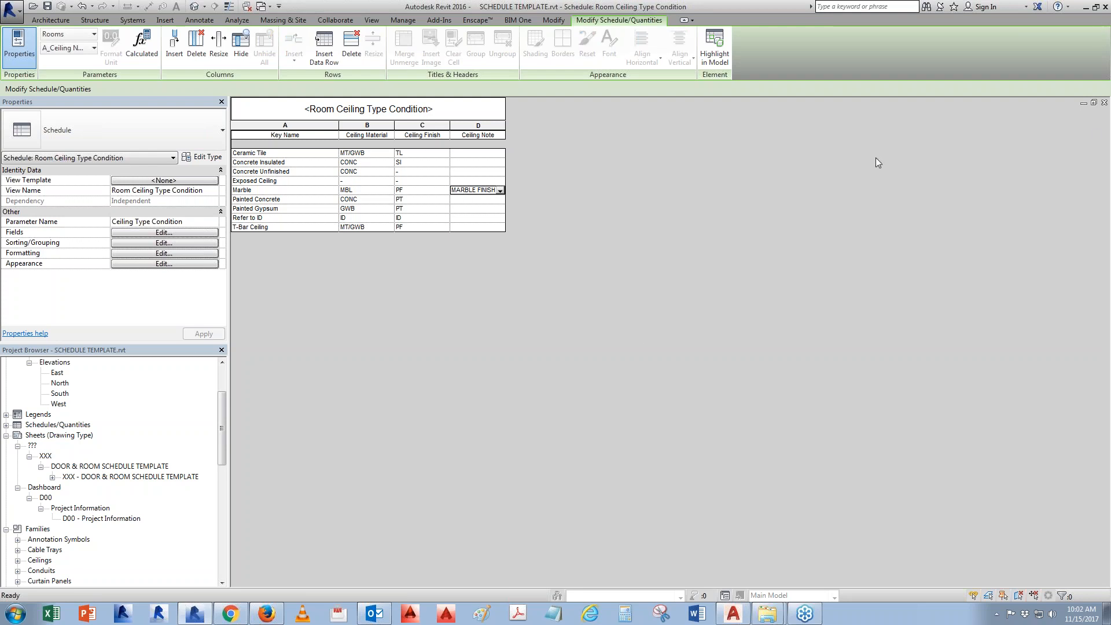
Close the Room Ceiling Type Condition schedule and return to the full template sheet with nothing selected.
click(1108, 18)
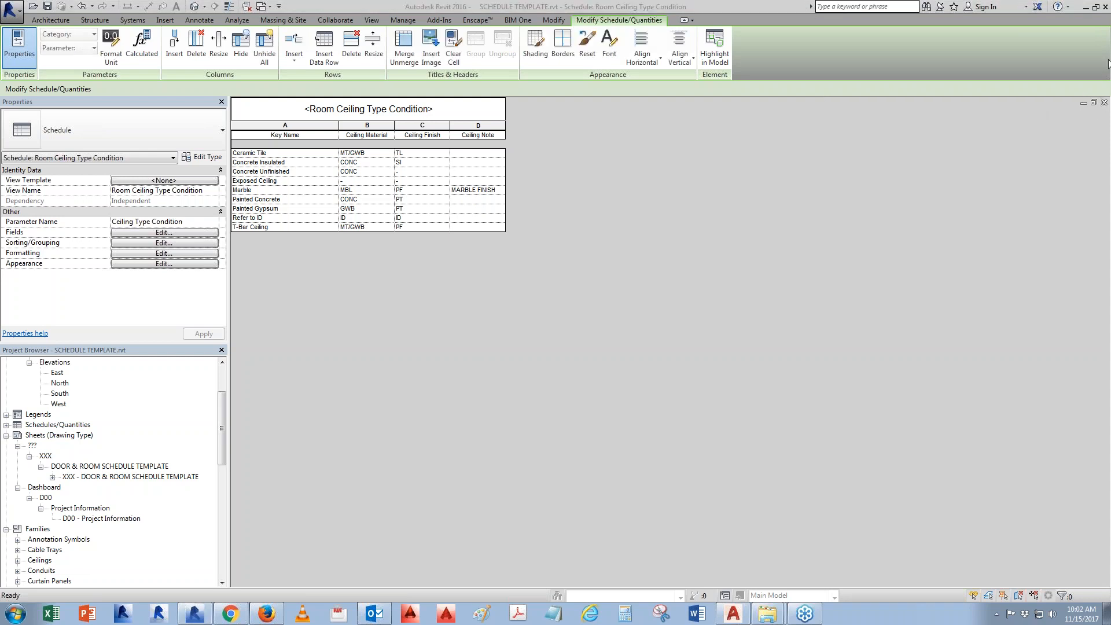
click(1104, 103)
middle_drag(707, 309, 542, 412)
scroll(543, 412, down, 2)
scroll(542, 415, down, 2)
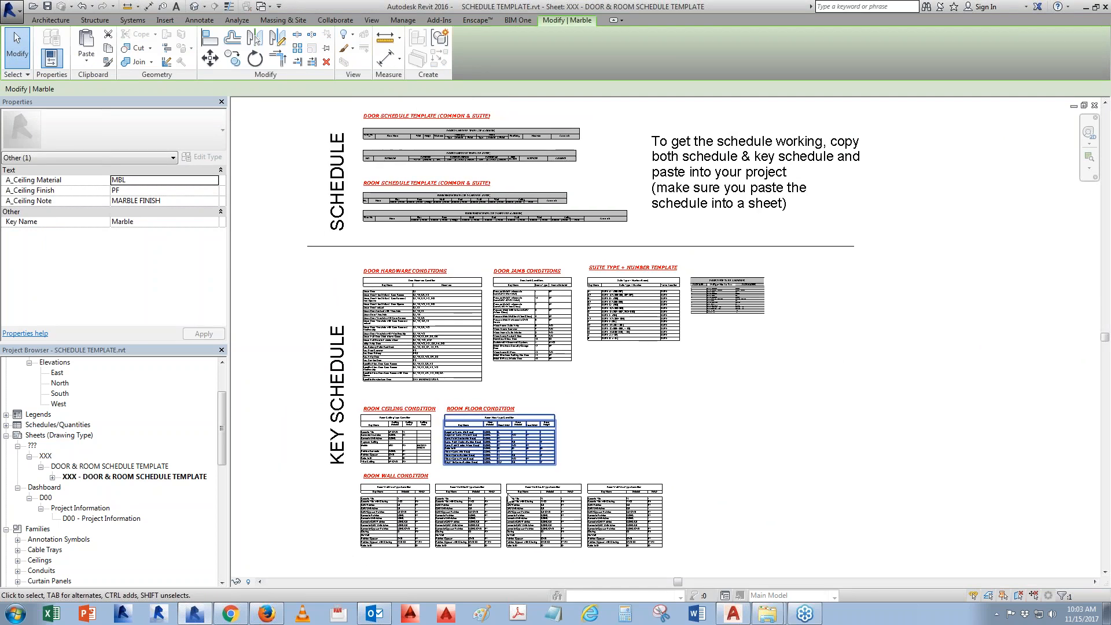
scroll(732, 391, down, 1)
click(914, 522)
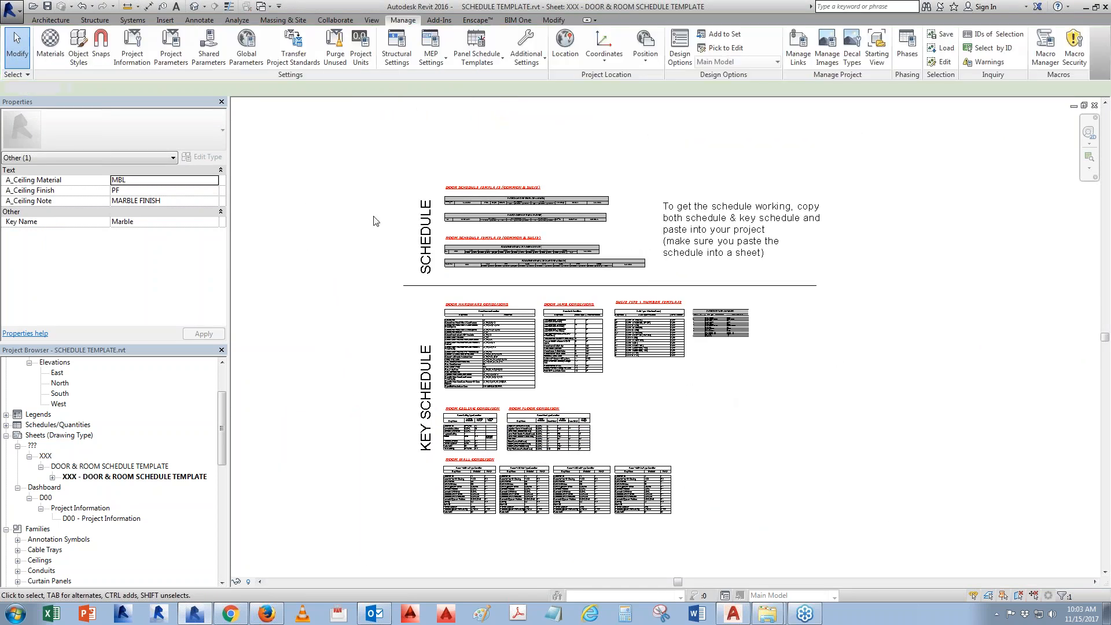
Copy all schedules, key schedules and notes on the template sheet, and switch to the Gilmore - Tower 3 project.
drag(338, 111, 984, 578)
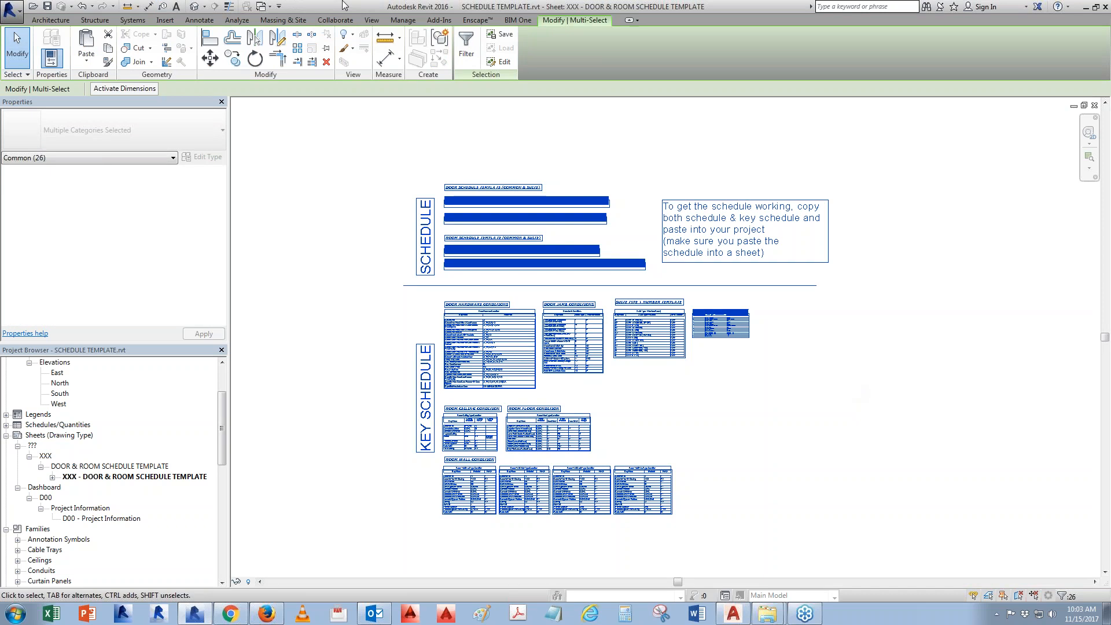
click(263, 7)
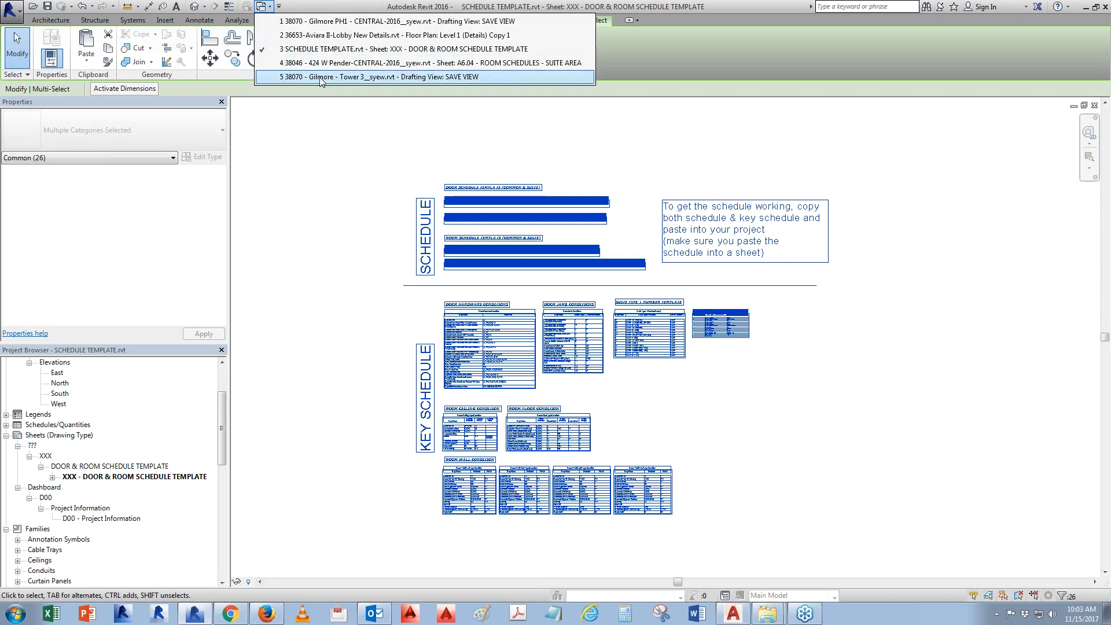
click(322, 78)
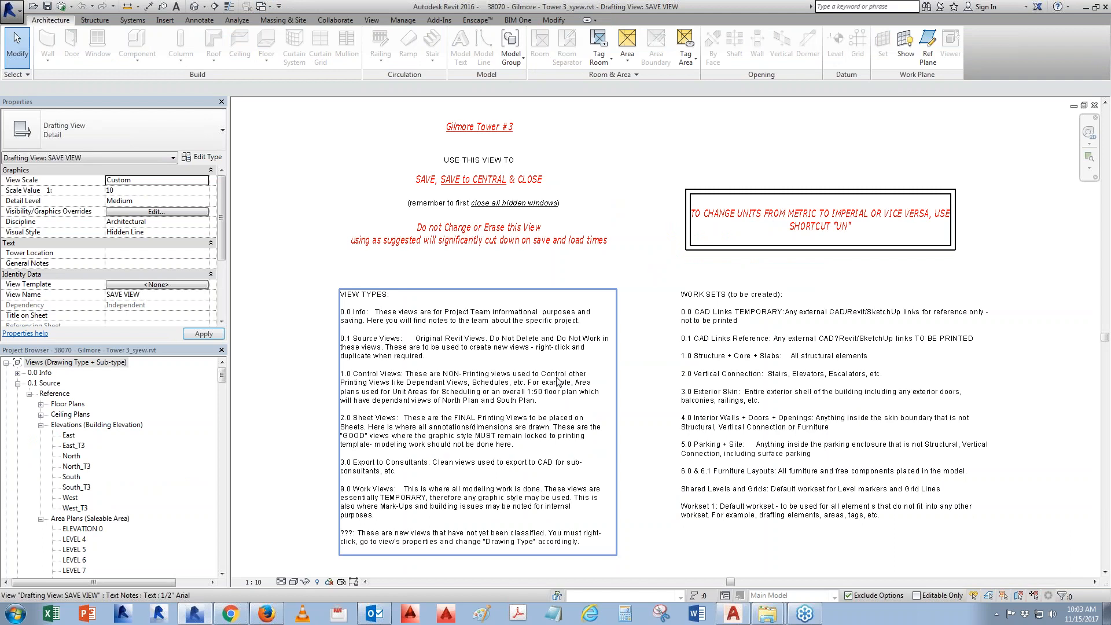
Open the LF8 - Unnamed sheet from the Project Titleblock group under Titleblock Reference.
drag(220, 376, 222, 577)
double_click(56, 541)
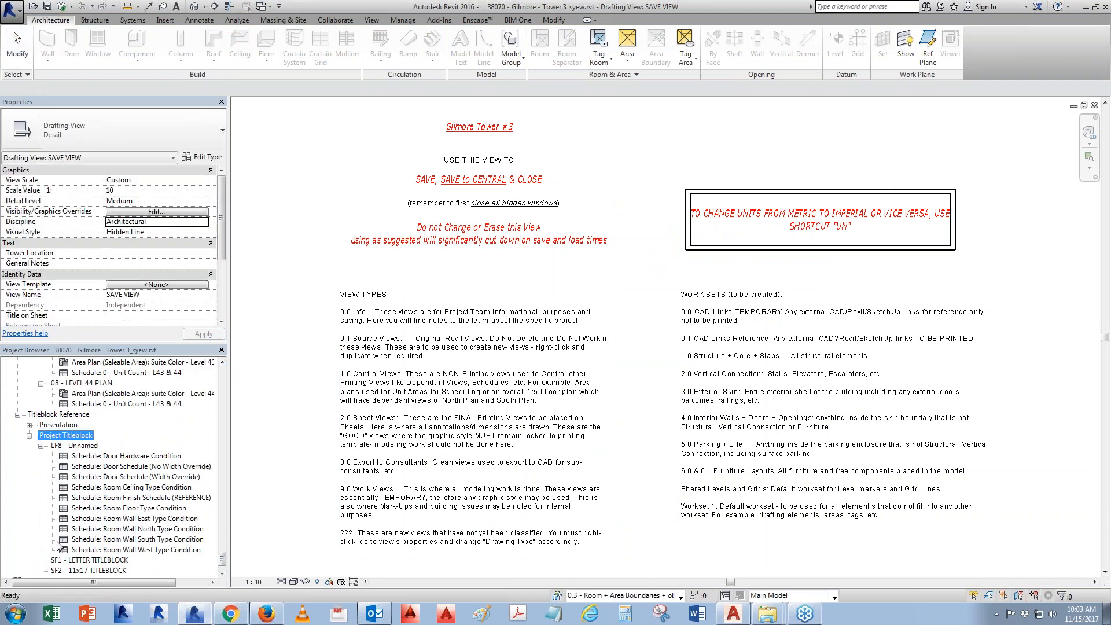
click(82, 447)
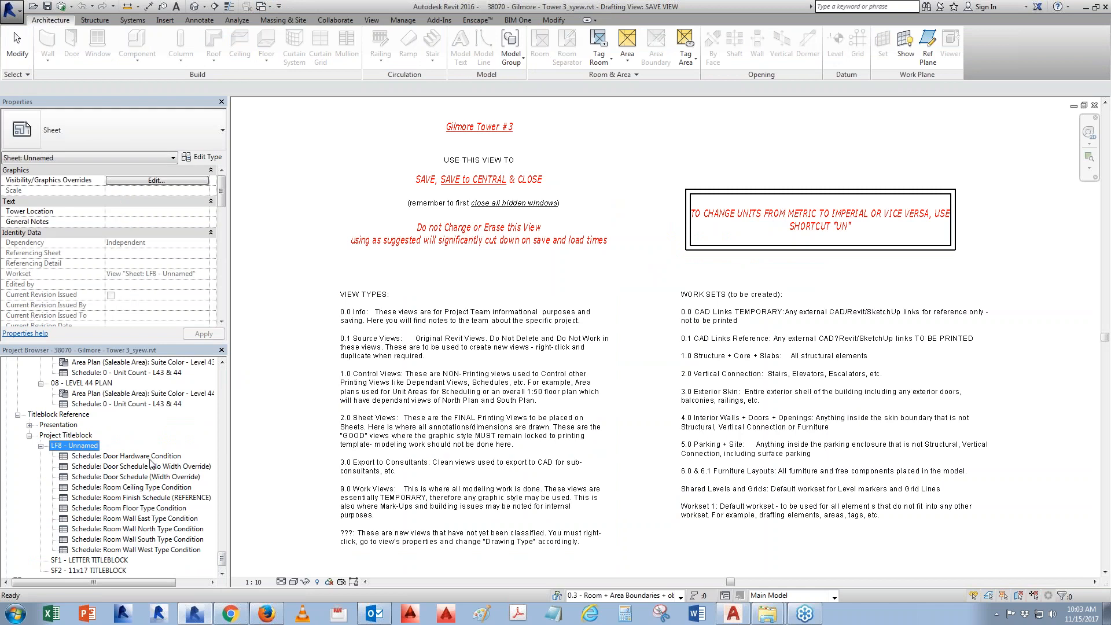
double_click(85, 450)
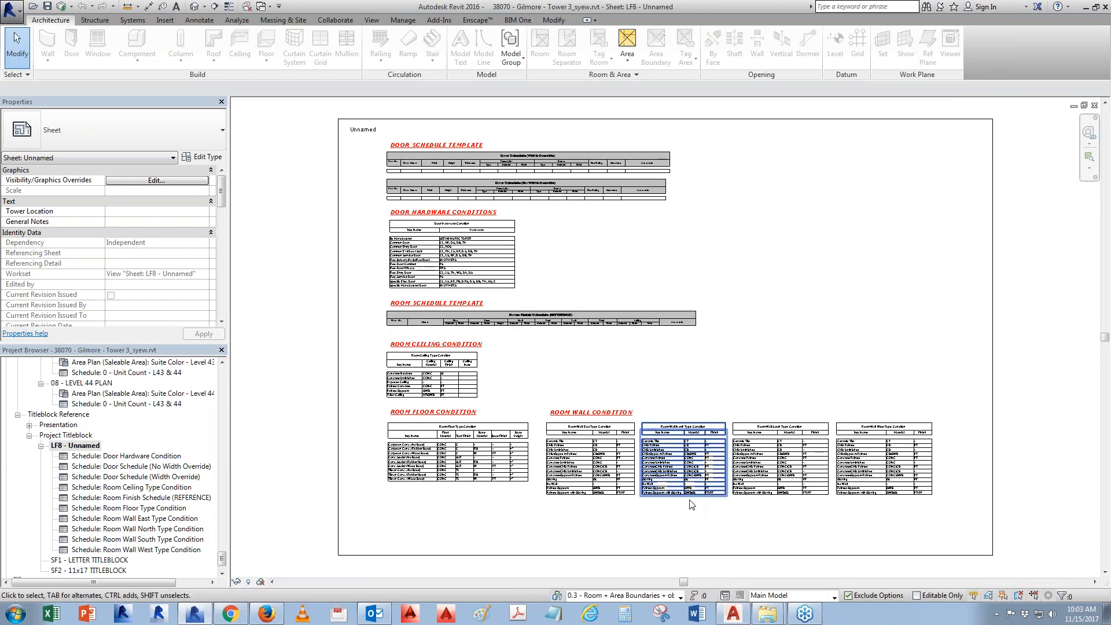
Remove all the existing door and room schedules and their headings from the LF8 sheet.
mouse_move(803, 371)
middle_down()
mouse_move(780, 396)
mouse_move(776, 327)
mouse_move(787, 367)
middle_up()
drag(288, 144, 948, 544)
key(ctrl+x)
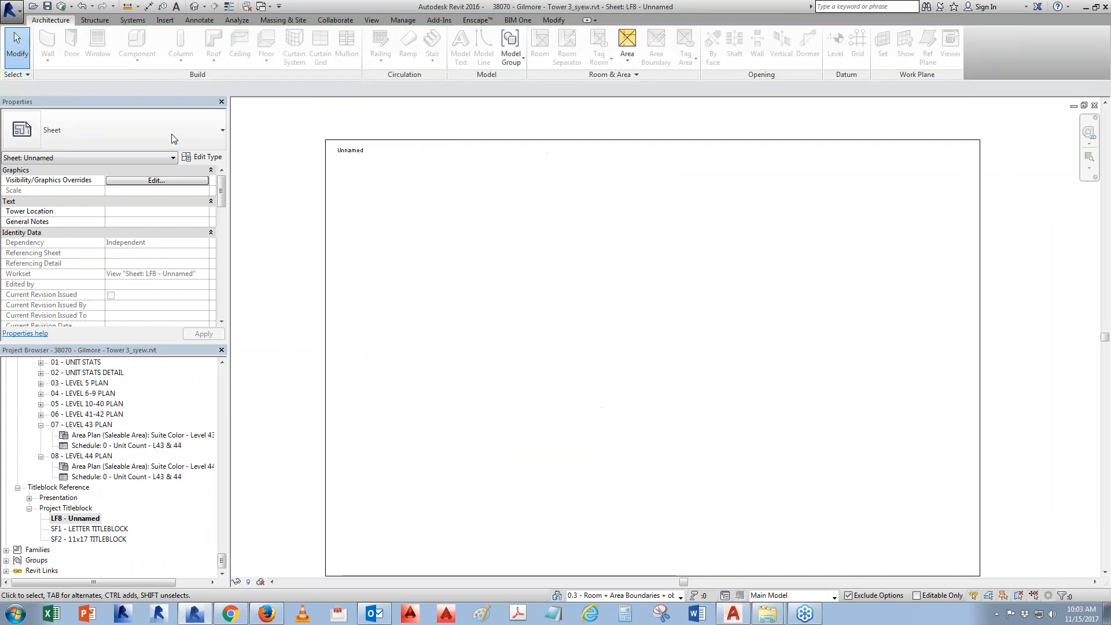
Paste the copied template schedules onto the LF8 sheet, accepting the project's duplicate types, and delete the blank title block.
key(ctrl+v)
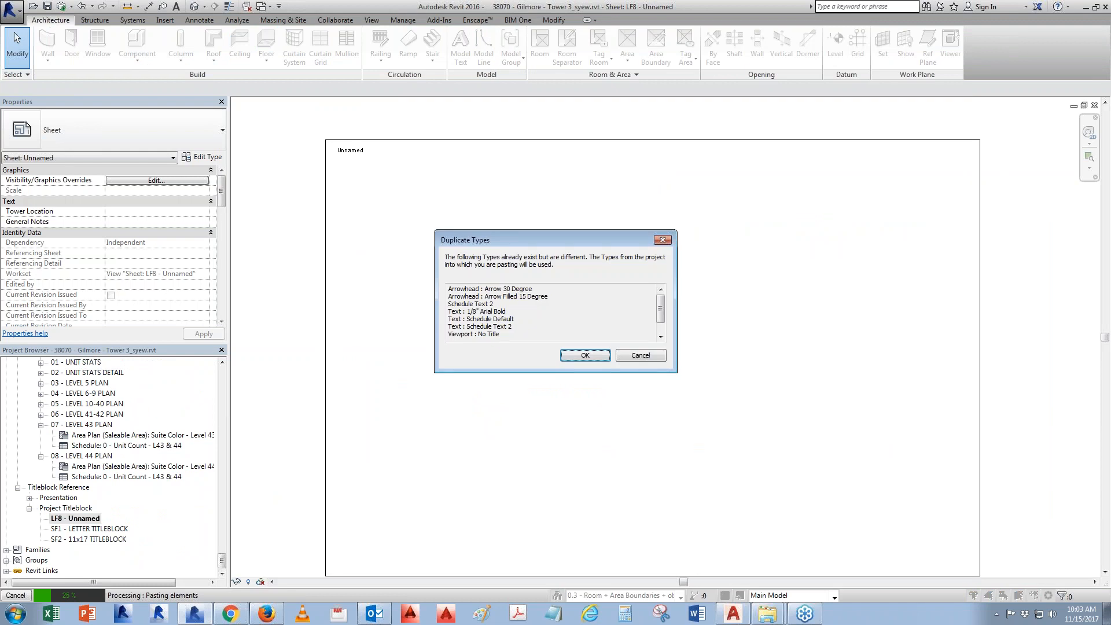
click(585, 355)
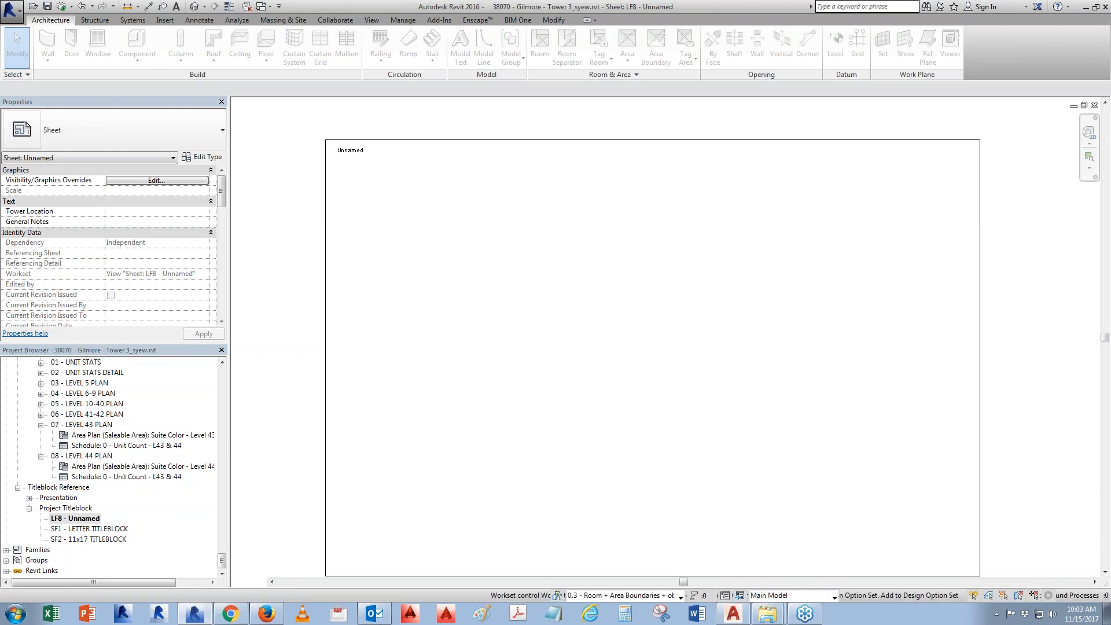
scroll(381, 489, down, 2)
scroll(379, 492, down, 1)
click(370, 517)
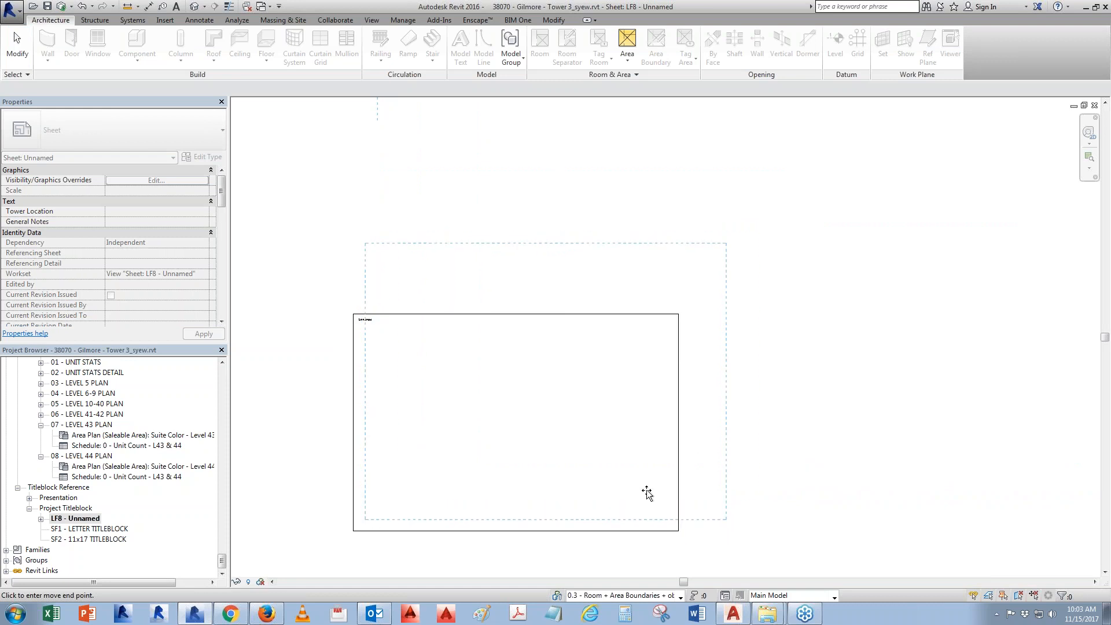
click(690, 377)
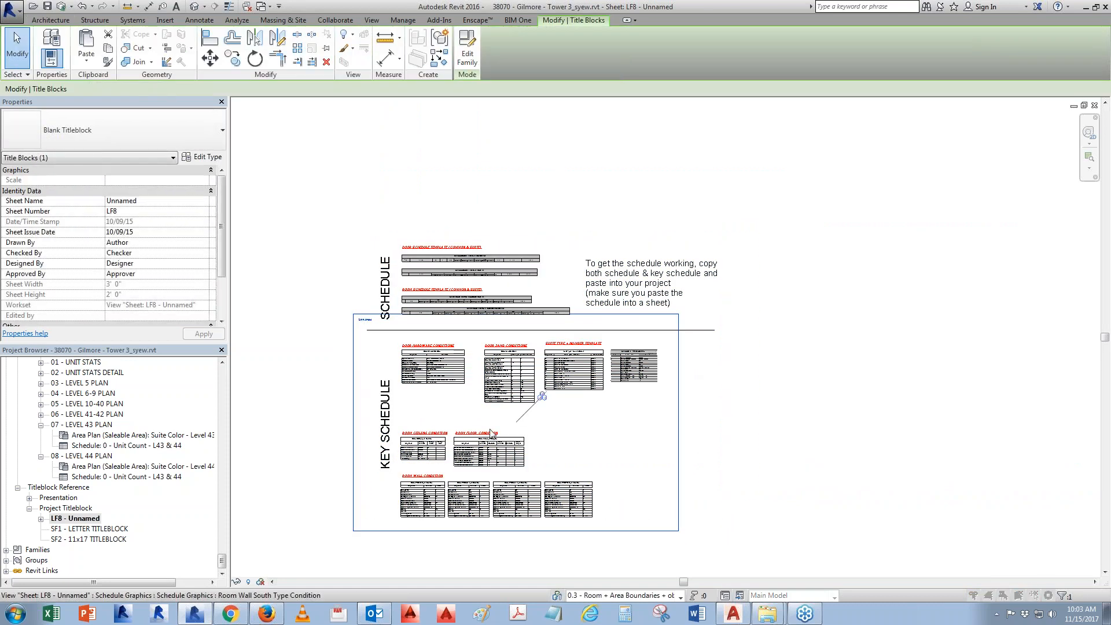
middle_drag(718, 496, 776, 460)
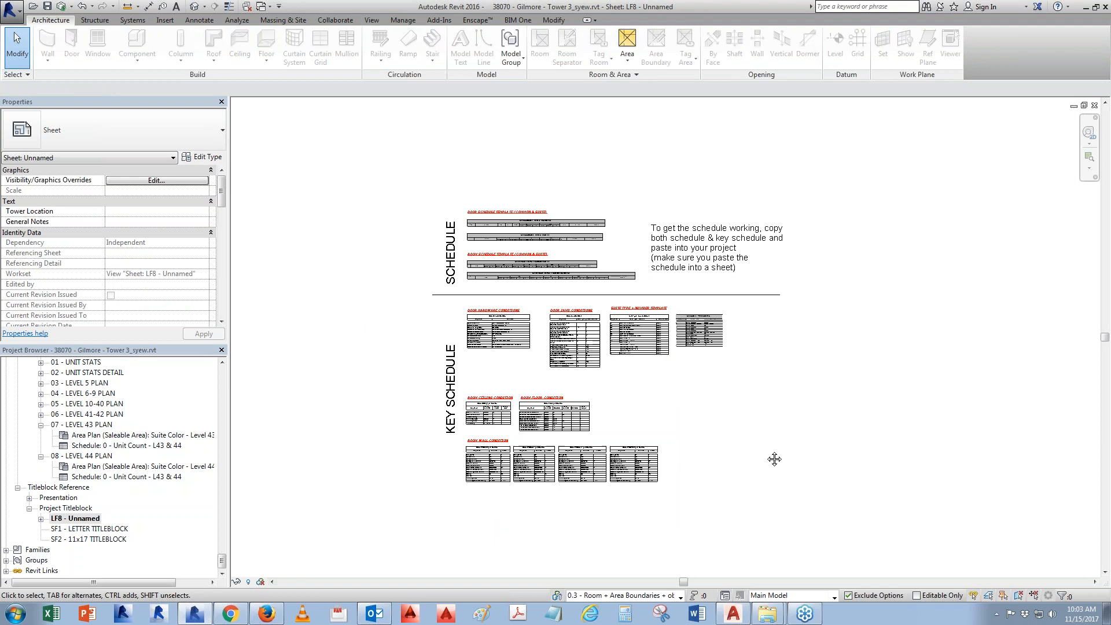
Rename the LF8 sheet to DOOR & ROOM SCHEDULE TEMPLATE, keeping its sheet number.
right_click(88, 518)
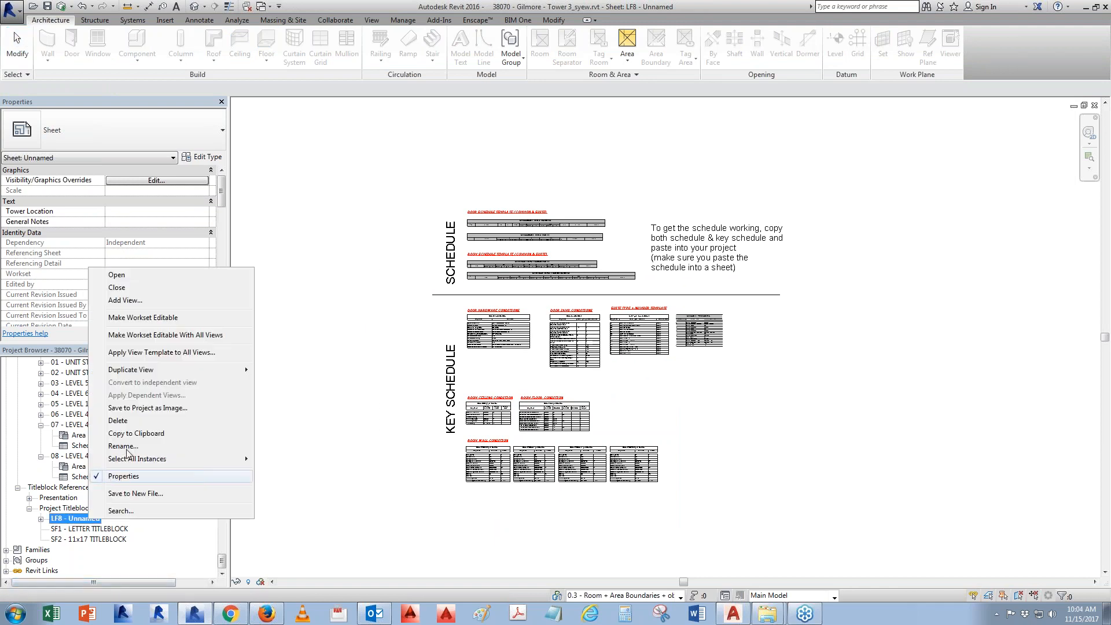
click(124, 446)
text(S)
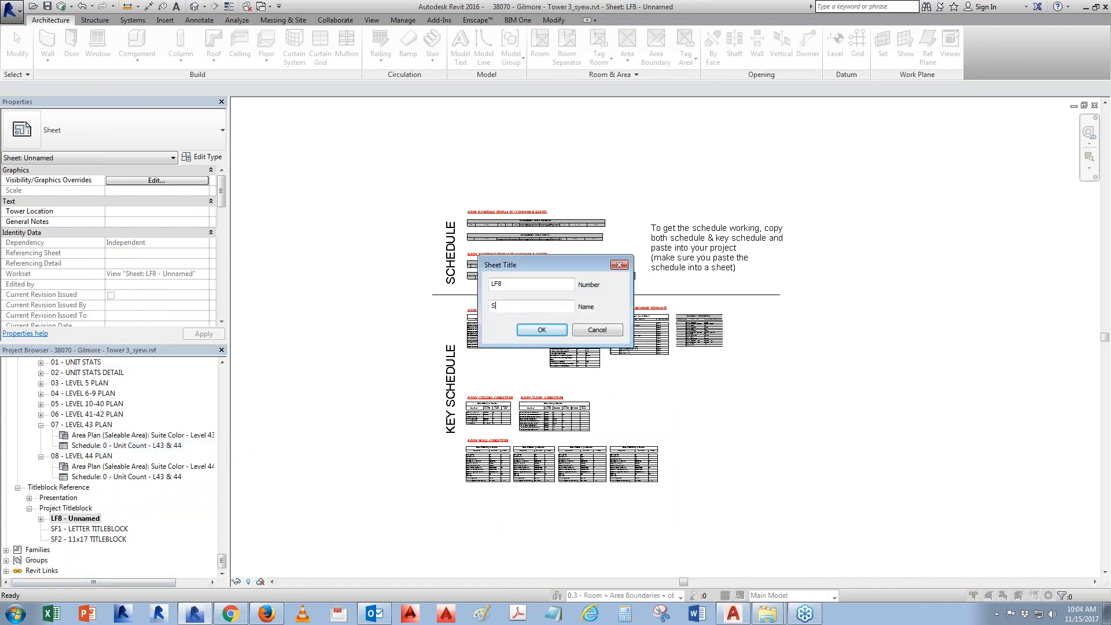
key(BackSpace)
text(DOOR & )
text(ROOM SCHEDULES)
key(Return)
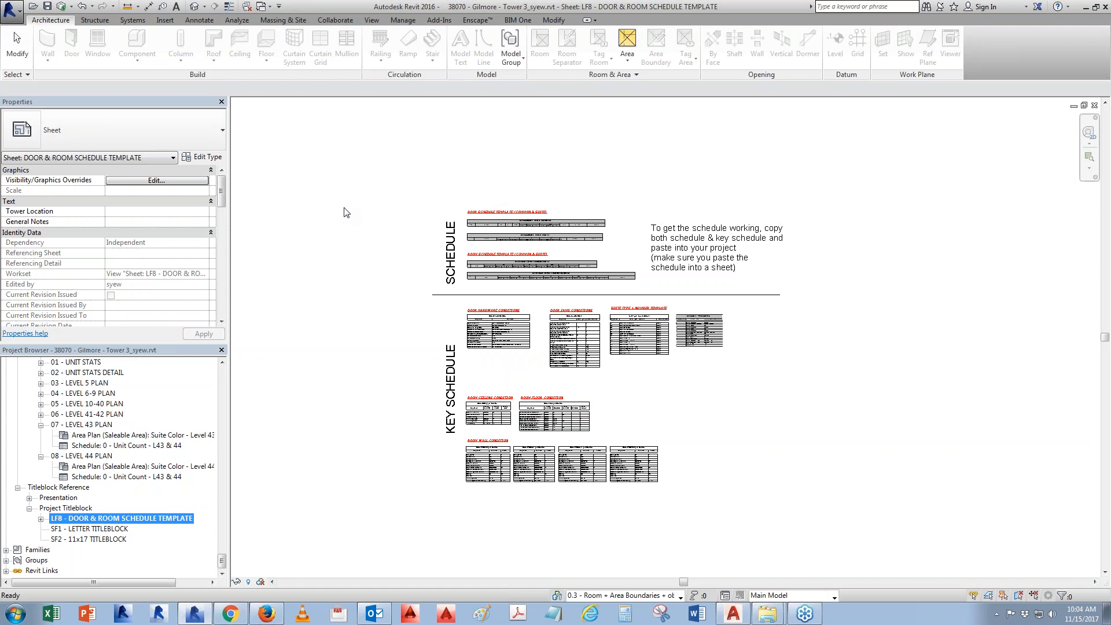
click(599, 530)
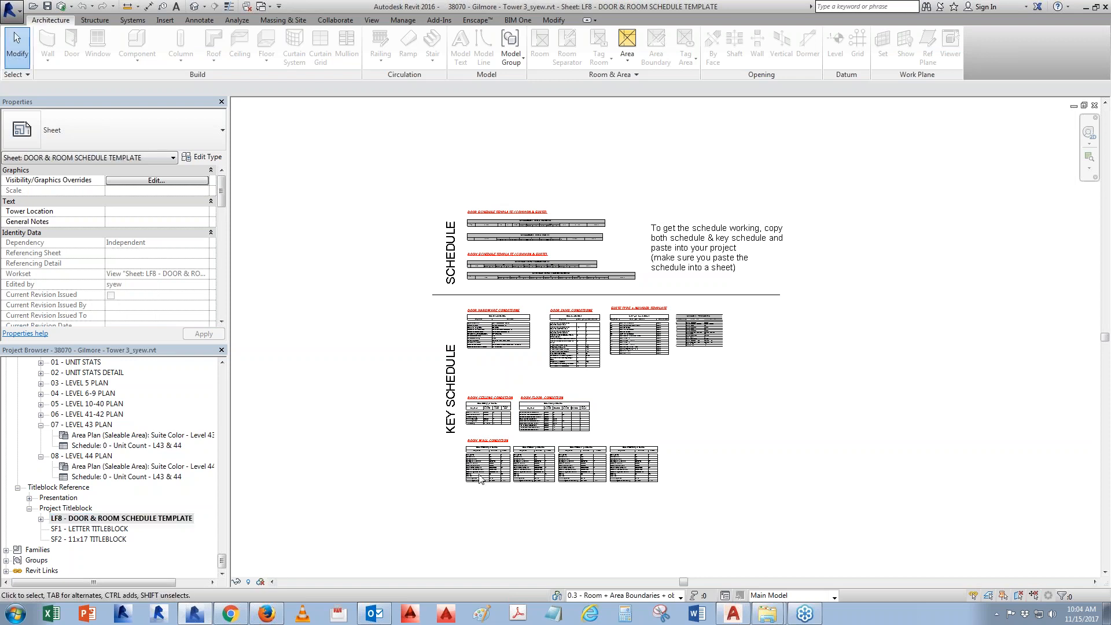
Examine the key schedules on the sheet, comparing the room and door versions of the Suite Type + Number schedule.
scroll(477, 475, up, 3)
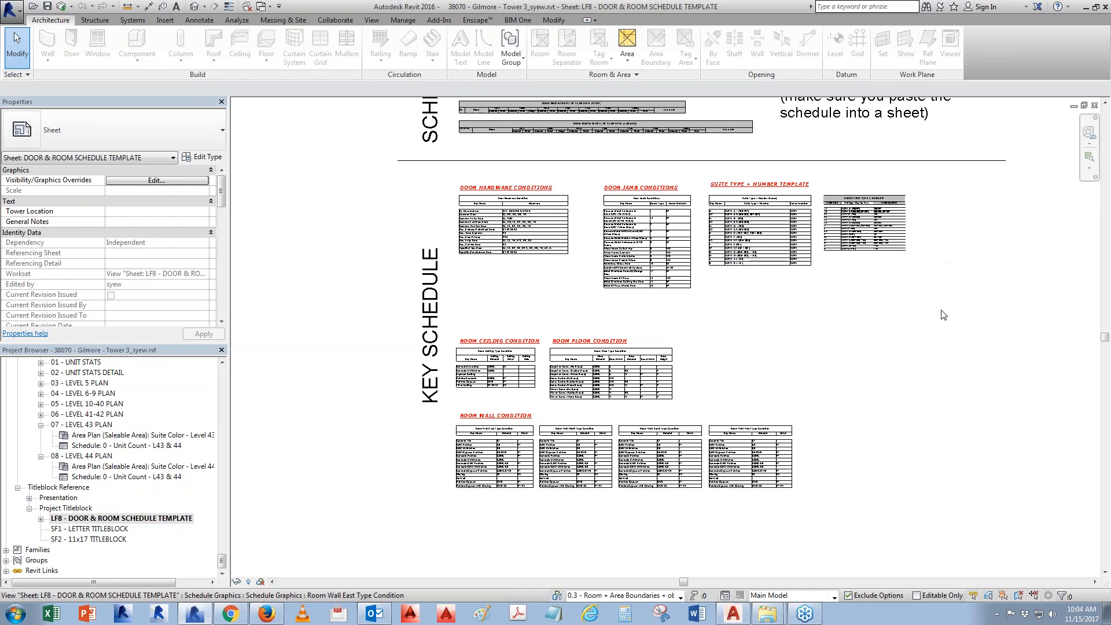
scroll(846, 442, up, 2)
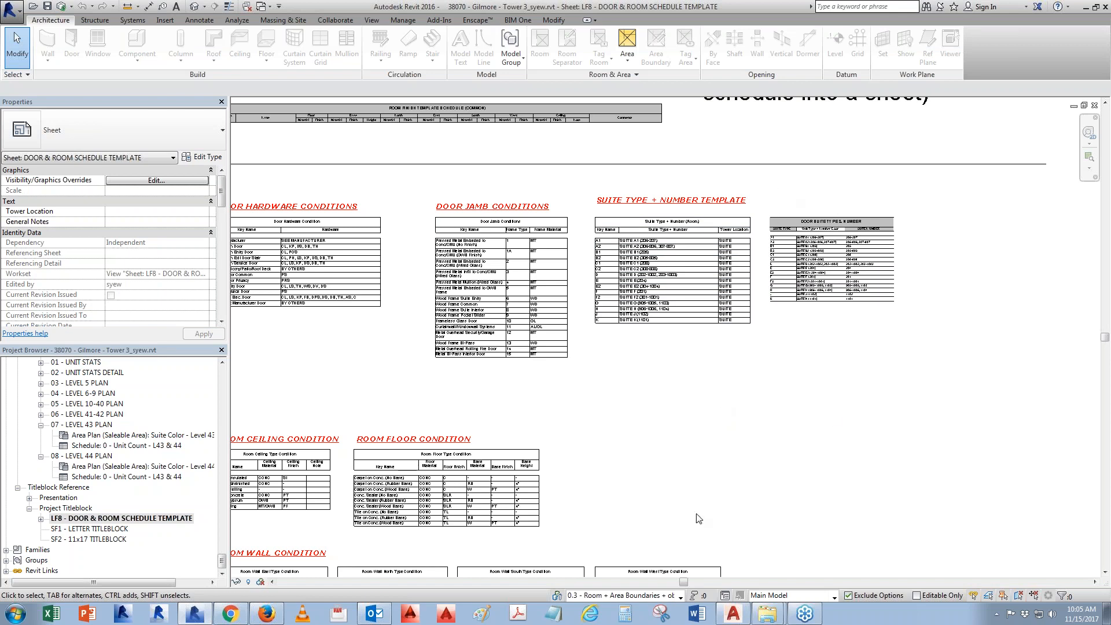
scroll(745, 217, up, 2)
middle_drag(884, 365, 839, 355)
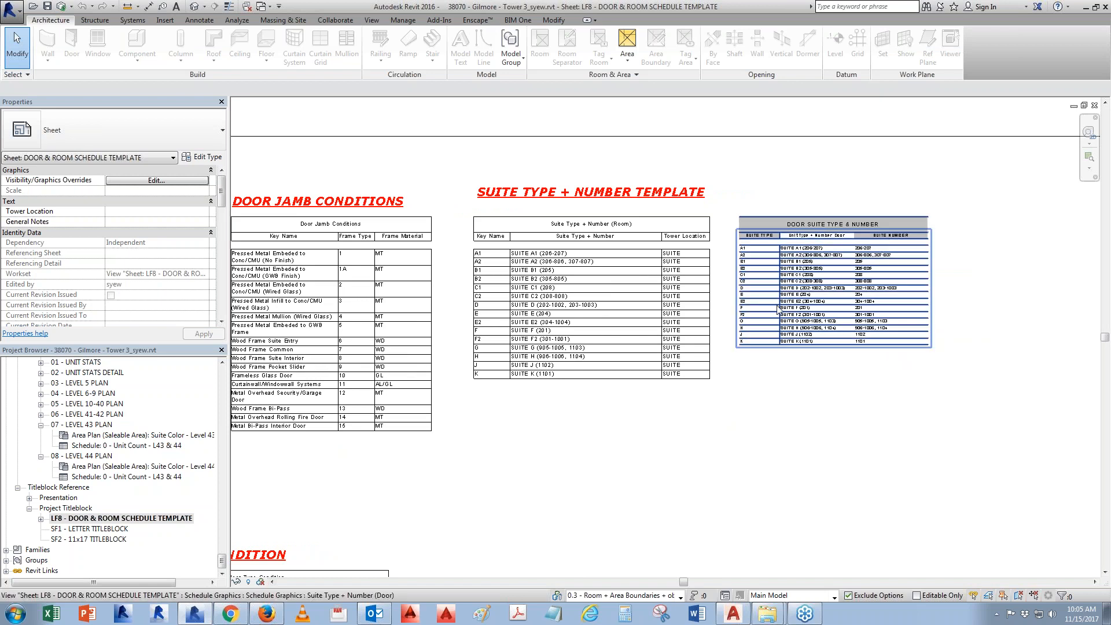
scroll(785, 276, up, 1)
scroll(798, 242, up, 1)
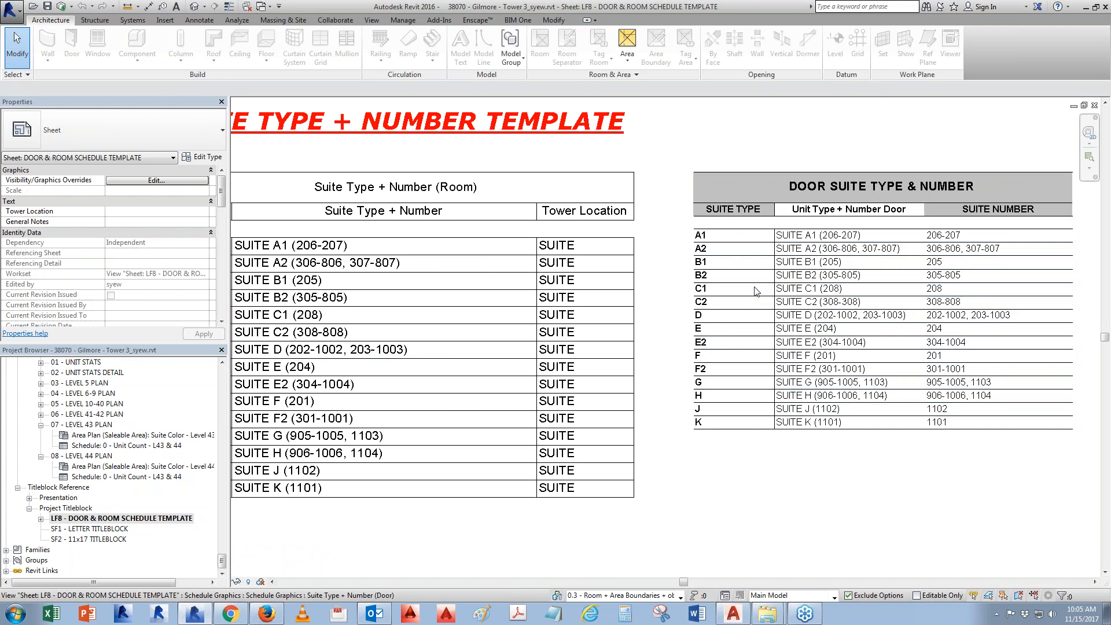
middle_drag(505, 303, 722, 305)
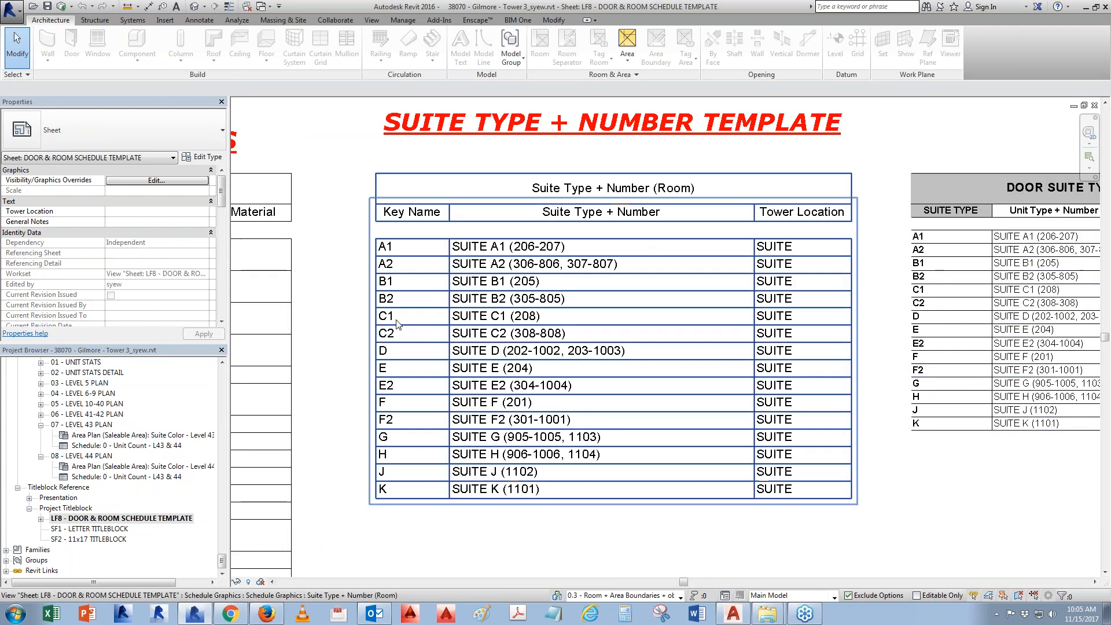
middle_drag(882, 384, 497, 397)
scroll(699, 374, up, 1)
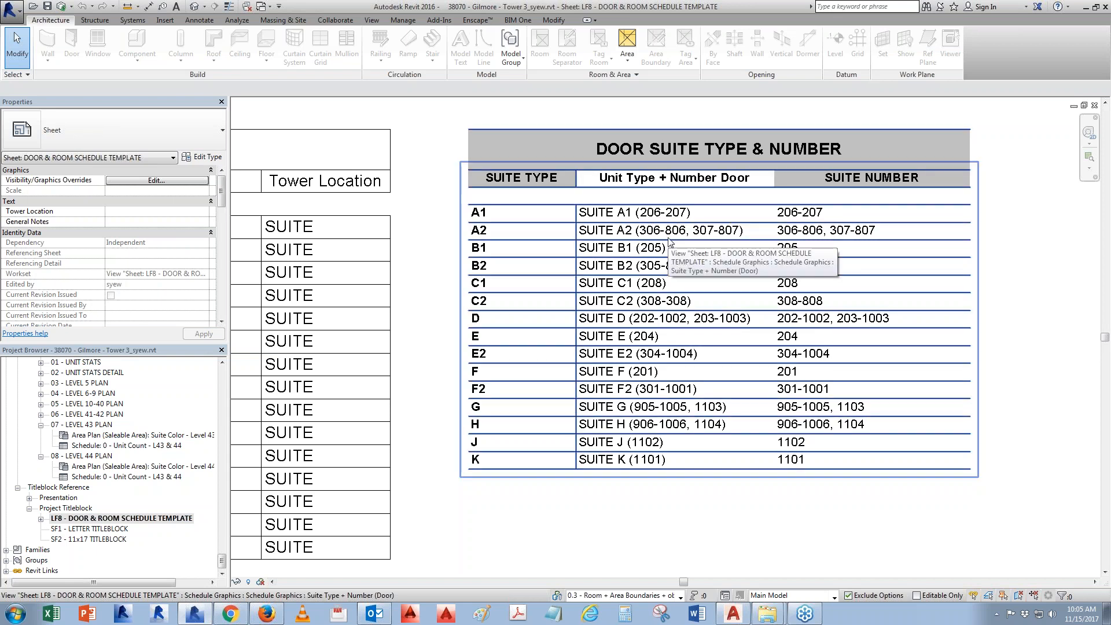
scroll(668, 242, down, 4)
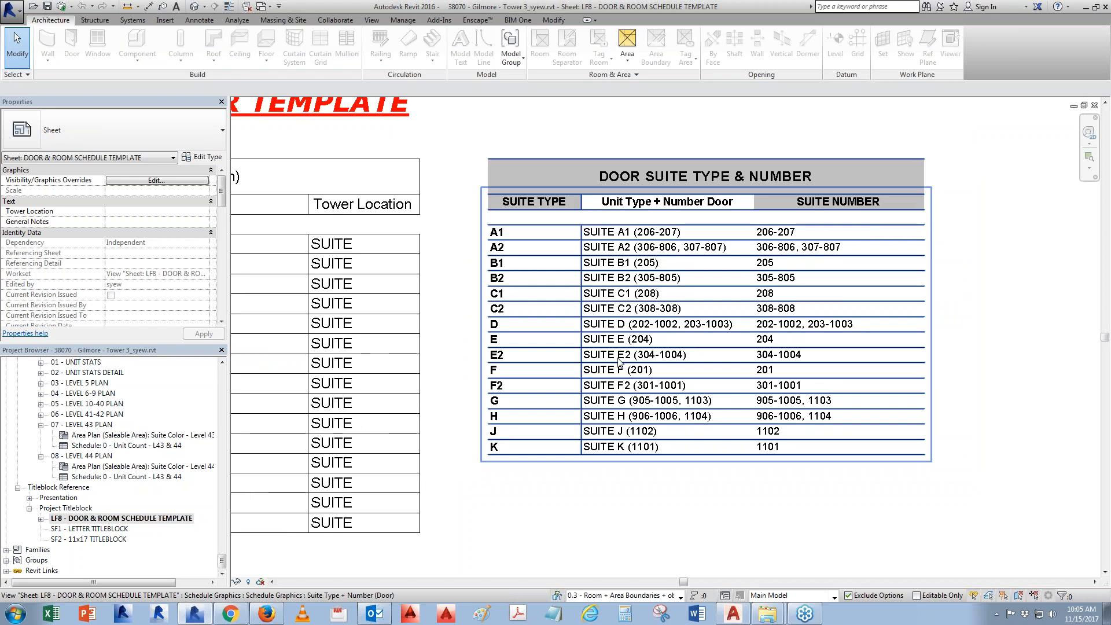
scroll(521, 482, down, 3)
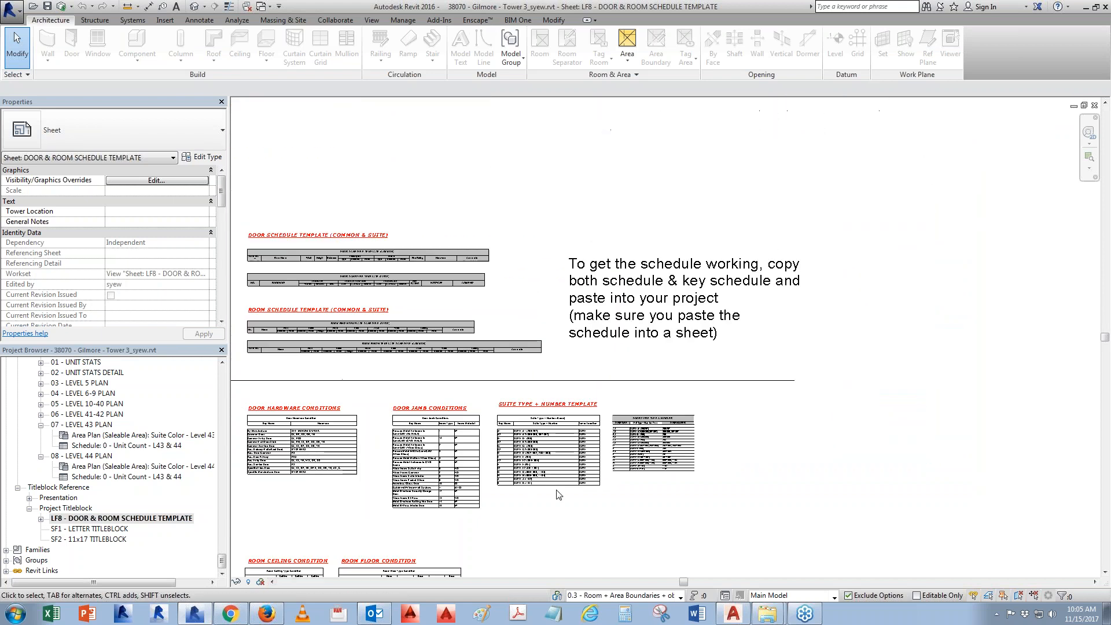
Highlight the common and suite door and room schedule templates together on the sheet.
middle_drag(428, 440, 474, 427)
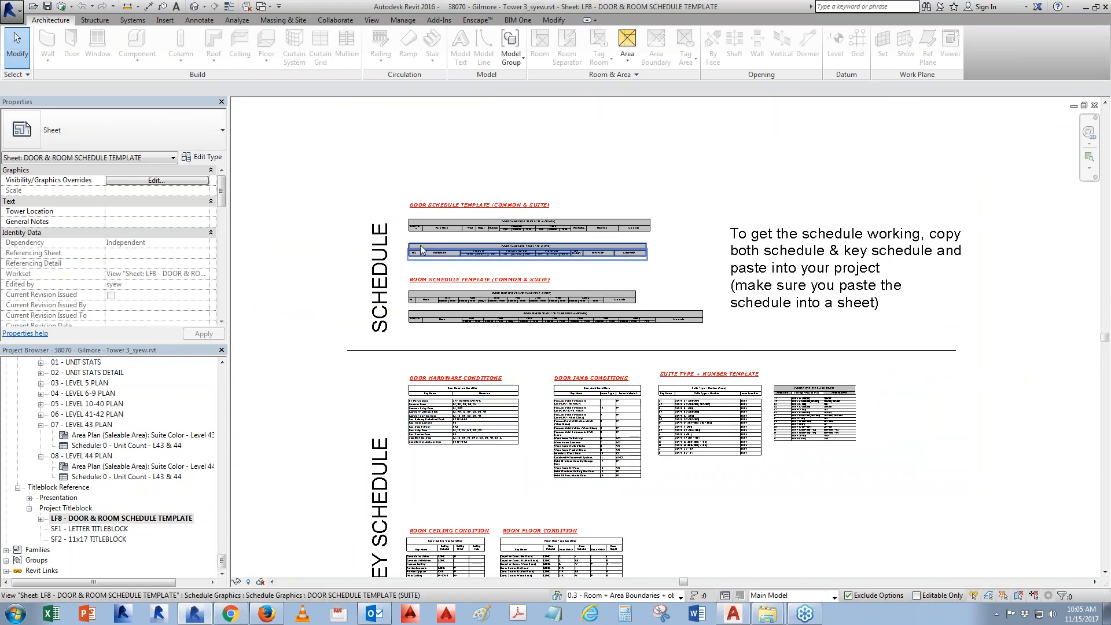
click(463, 226)
ctrl+click(463, 249)
ctrl+click(473, 296)
ctrl+click(472, 319)
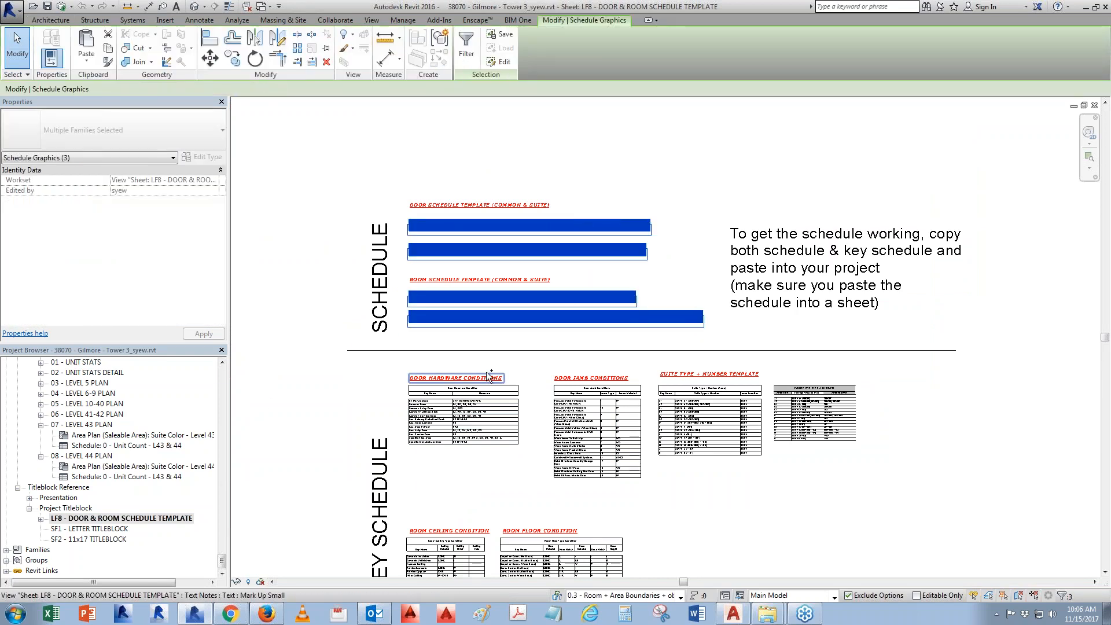
Find ROOM FINISH TEMPLATE SCHEDULE (COMMON) among the project's schedules and duplicate it.
click(222, 561)
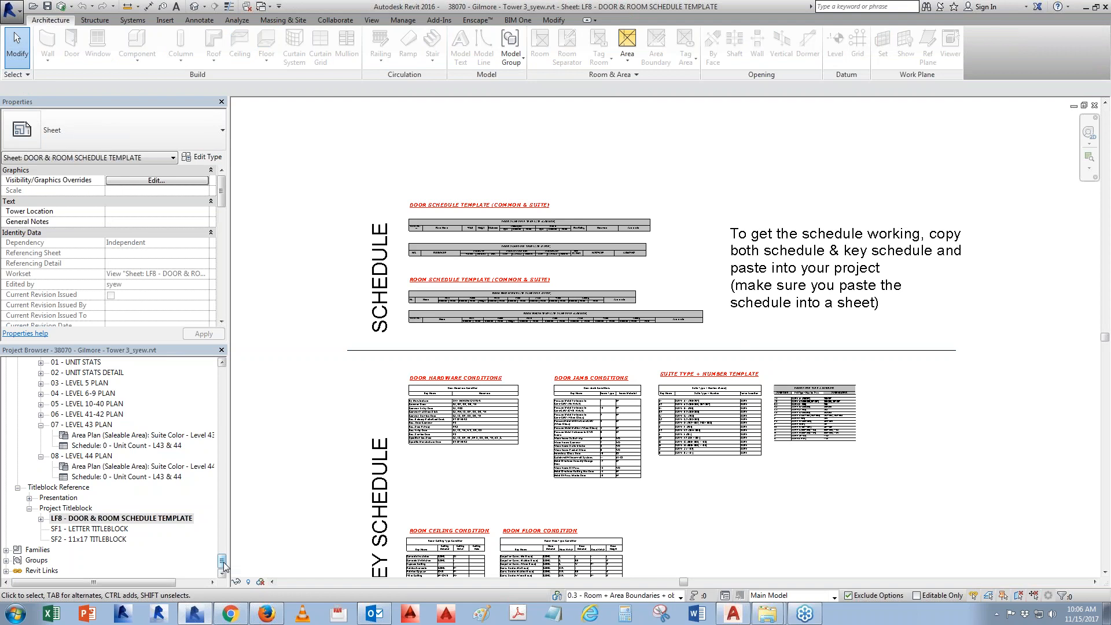
drag(224, 566, 223, 527)
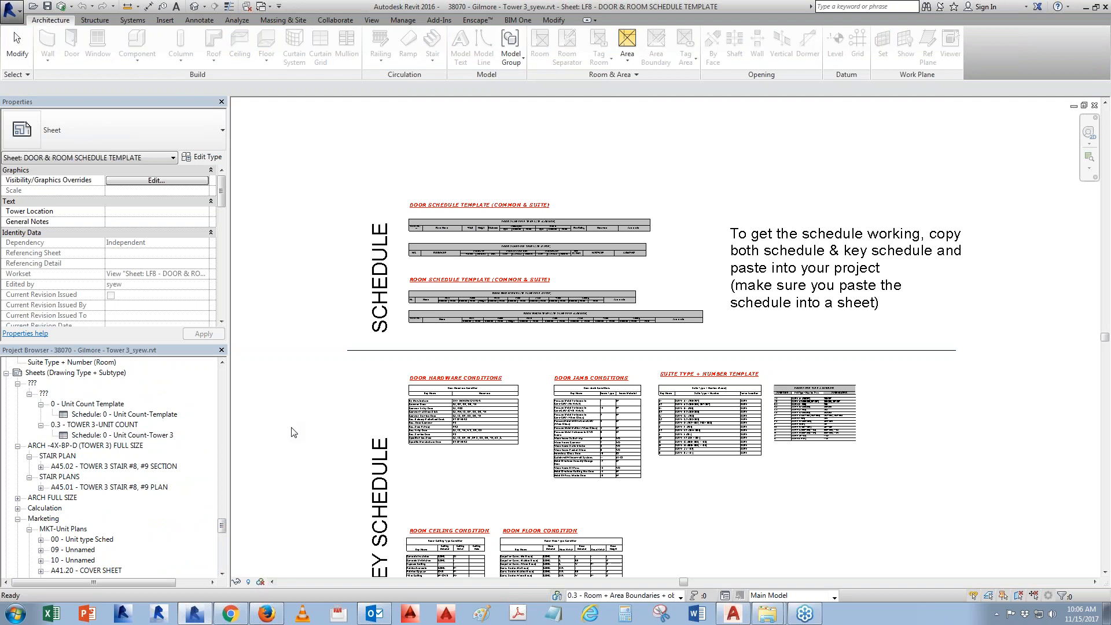
drag(222, 527, 222, 562)
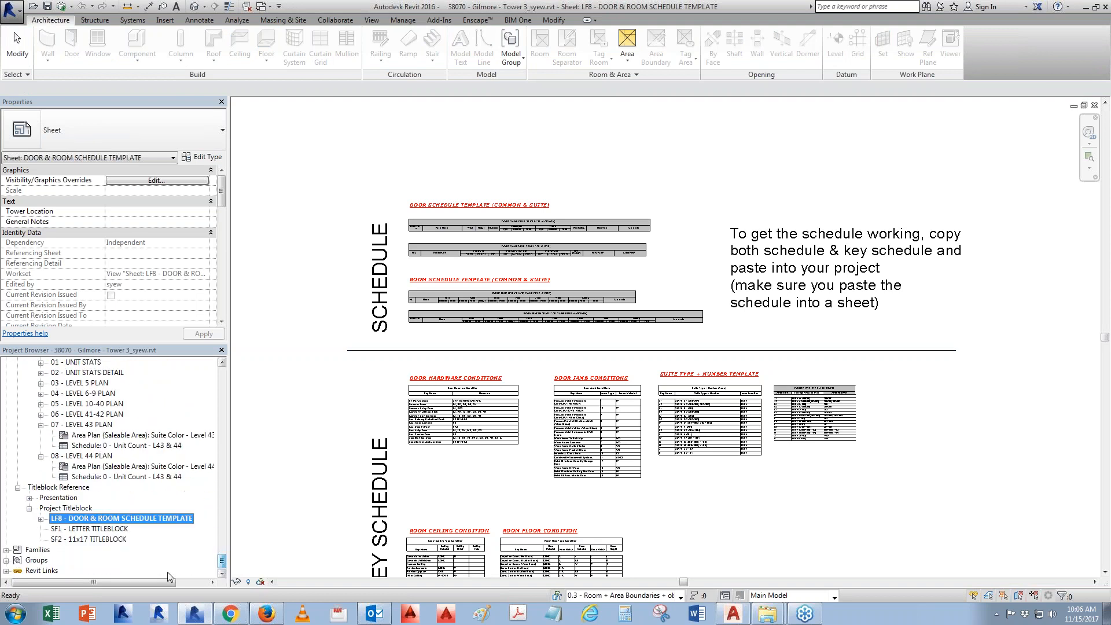
scroll(222, 564, up, 1)
scroll(222, 565, up, 10)
scroll(173, 483, up, 2)
click(153, 467)
right_click(112, 469)
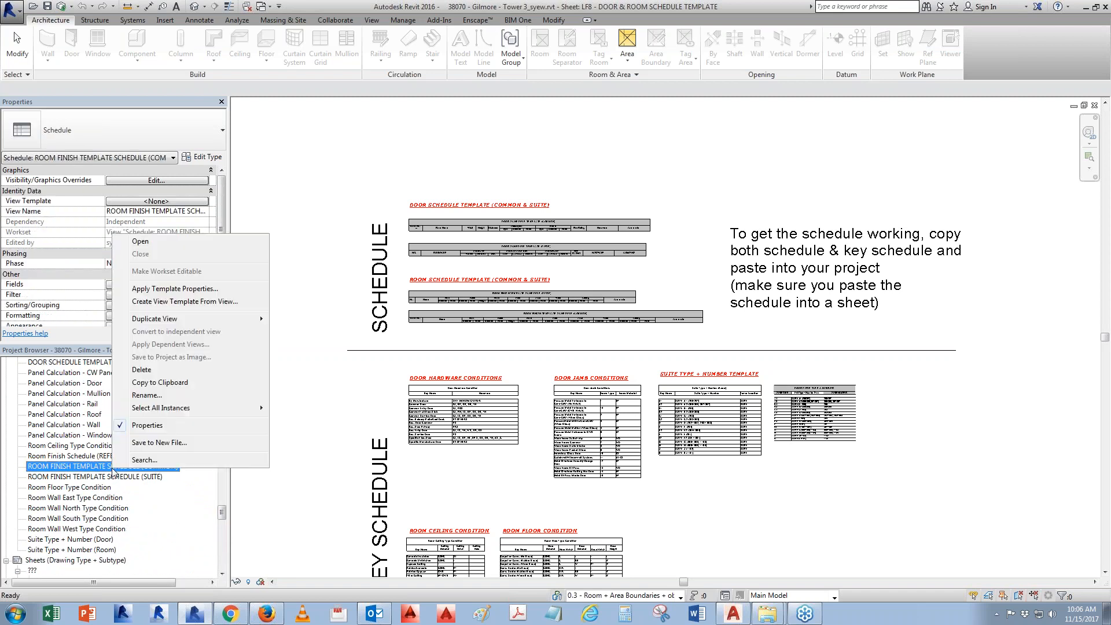
mouse_move(173, 319)
click(286, 319)
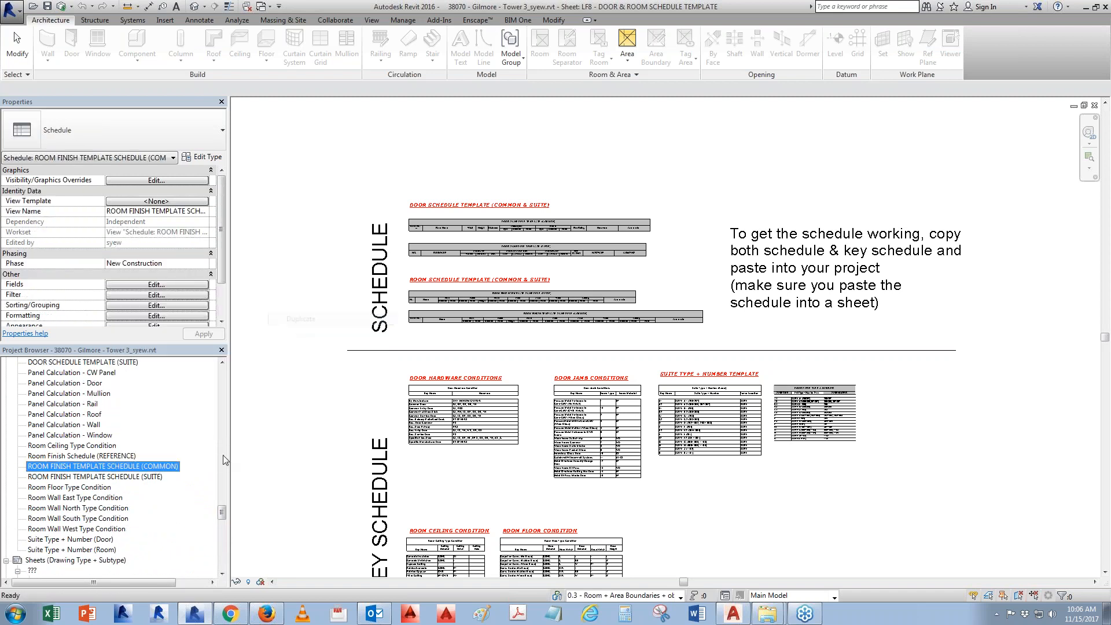
Add the prefix "0-" to the name of the duplicated common room finish schedule.
right_click(193, 476)
click(216, 401)
drag(437, 386, 508, 386)
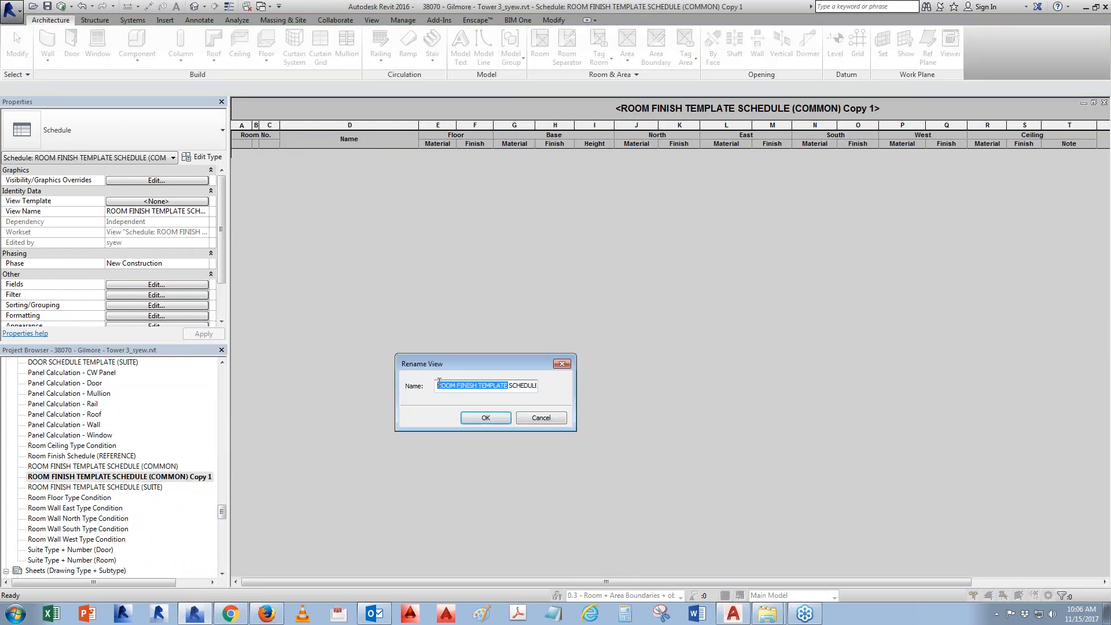
key(Home)
text(0-)
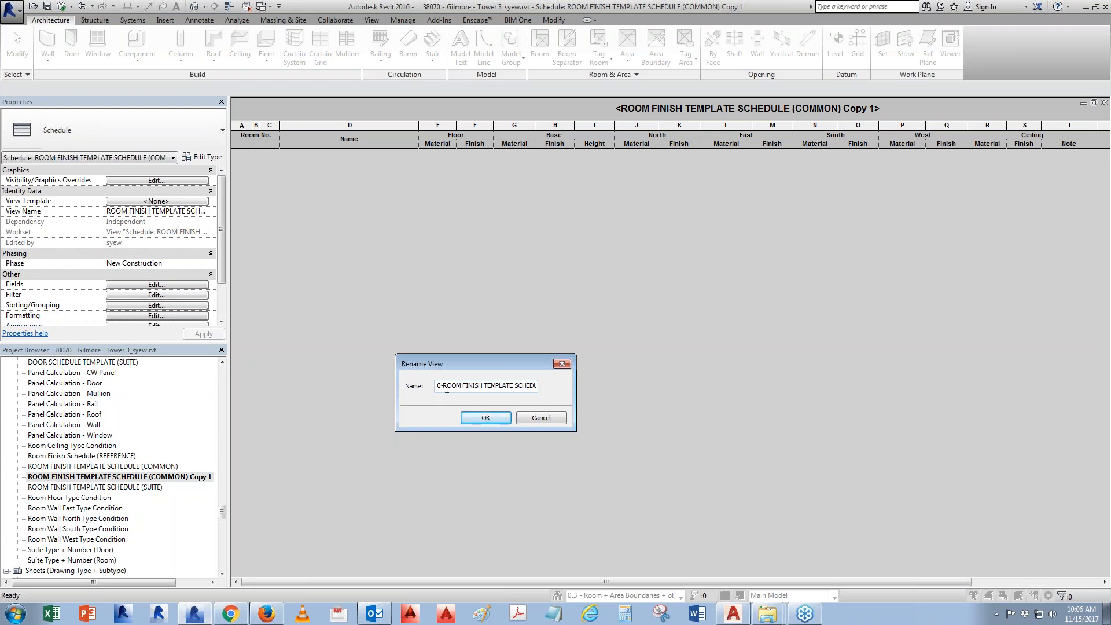
click(486, 418)
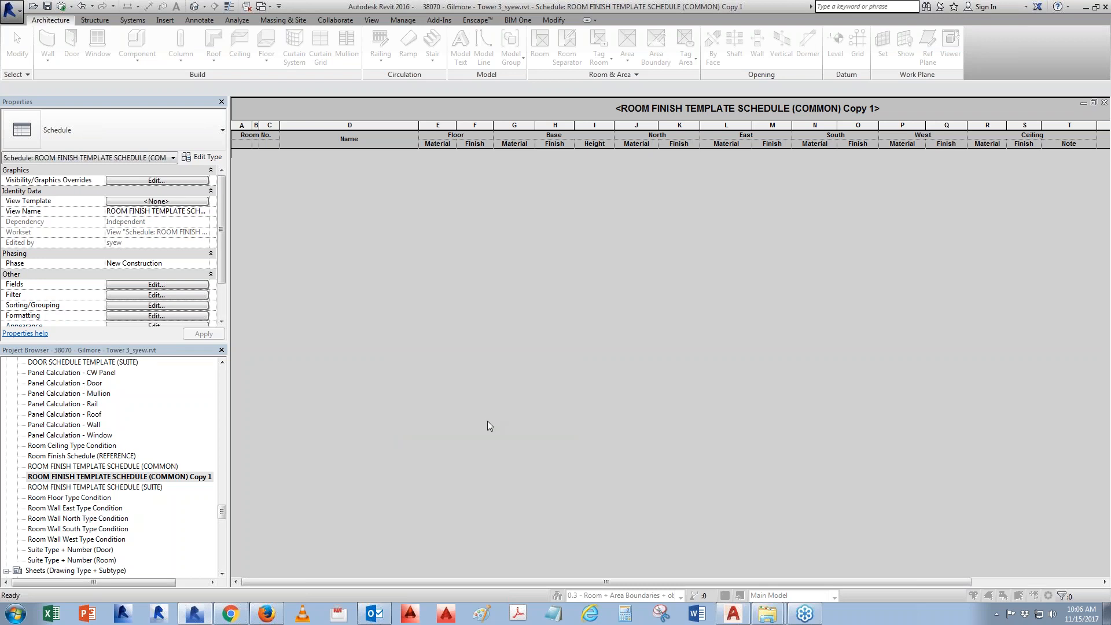
Duplicate ROOM FINISH TEMPLATE SCHEDULE (SUITE) and rename the copy 0-ROOM FINISH TEMPLATE SCHEDULE (SUITE) Copy 1.
right_click(62, 476)
mouse_move(232, 327)
click(294, 328)
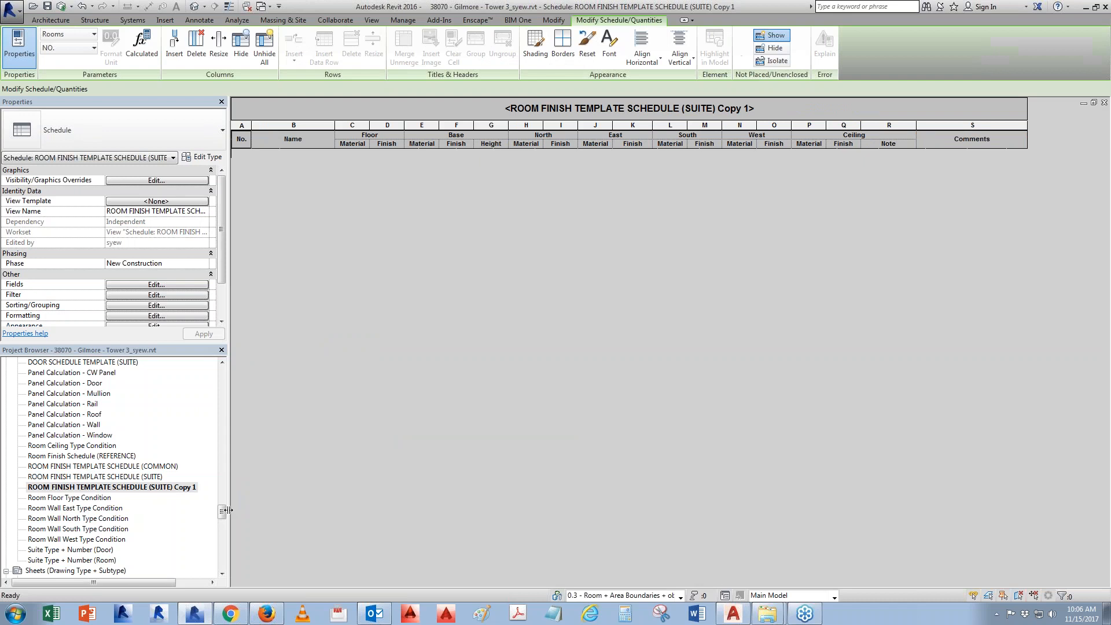
right_click(188, 491)
click(222, 418)
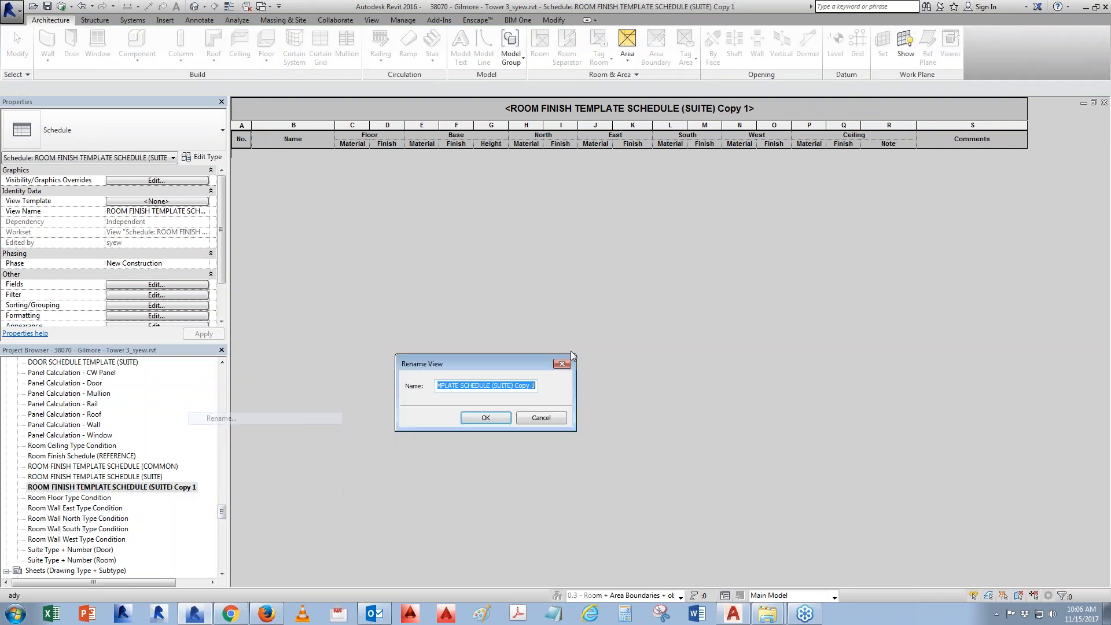
key(Home)
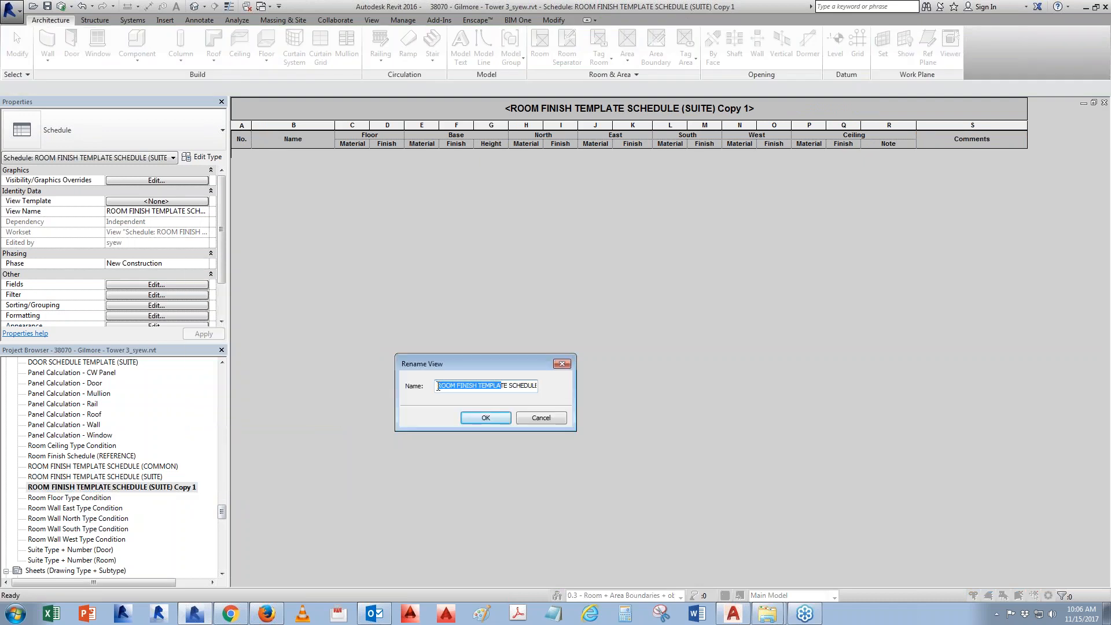
text(0-)
key(Return)
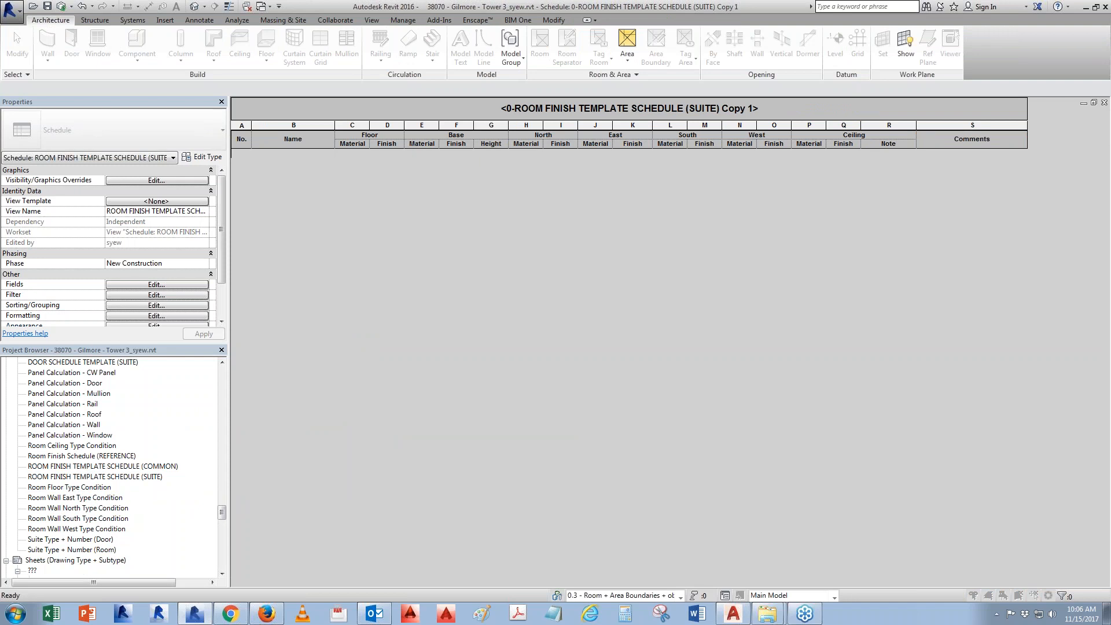
Duplicate both door schedule templates, DOOR SCHEDULE TEMPLATE (COMMON) and DOOR SCHEDULE TEMPLATE (SUITE).
click(124, 372)
scroll(130, 420, up, 3)
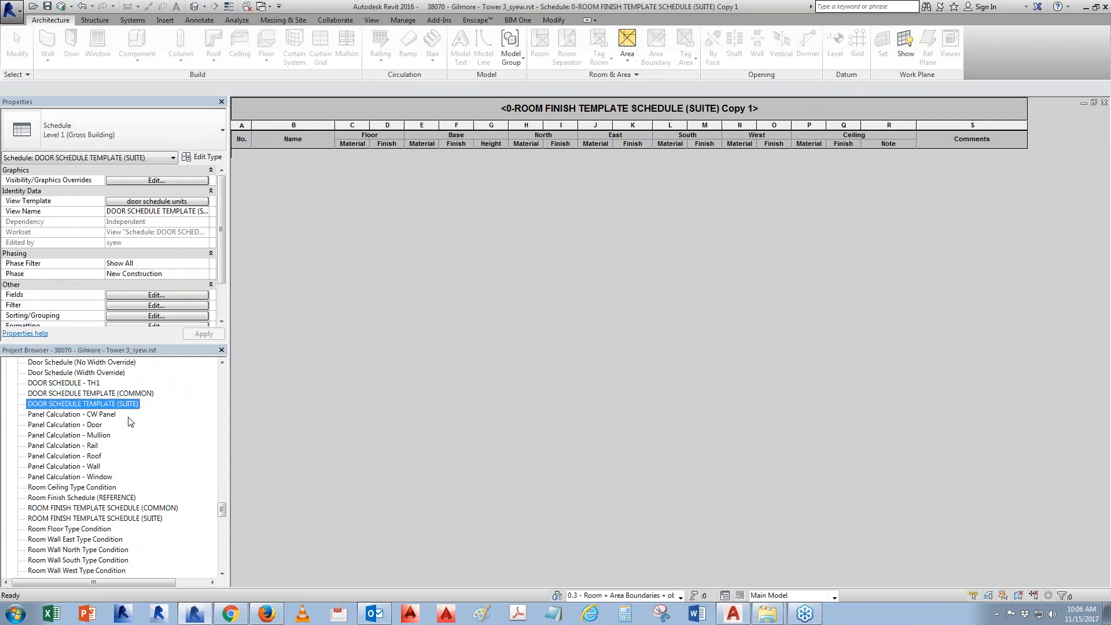
right_click(119, 394)
mouse_move(174, 245)
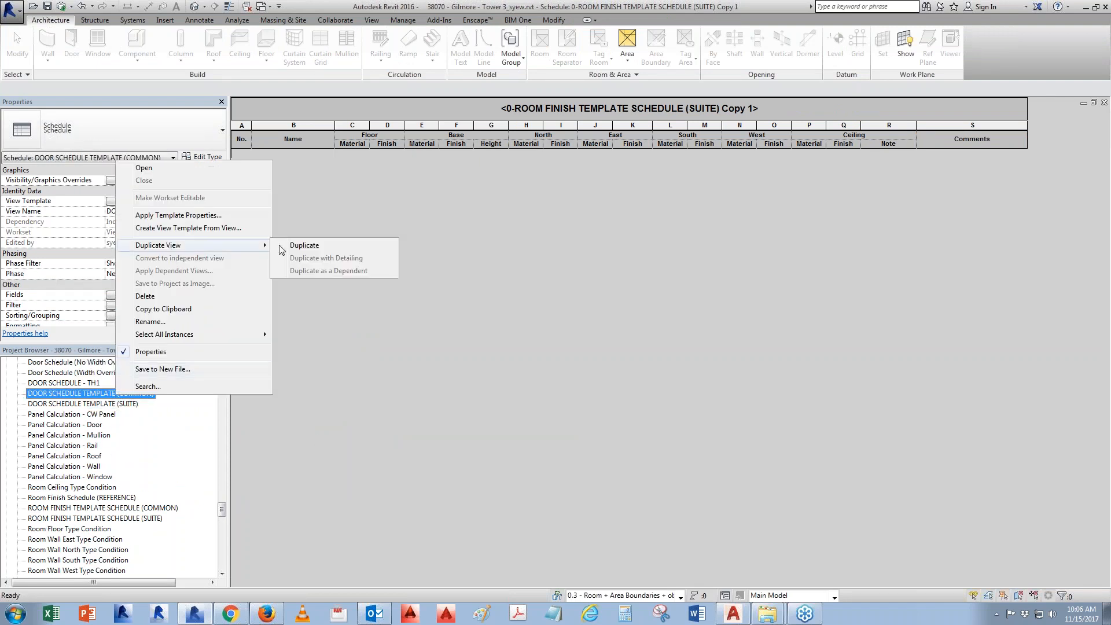
click(295, 245)
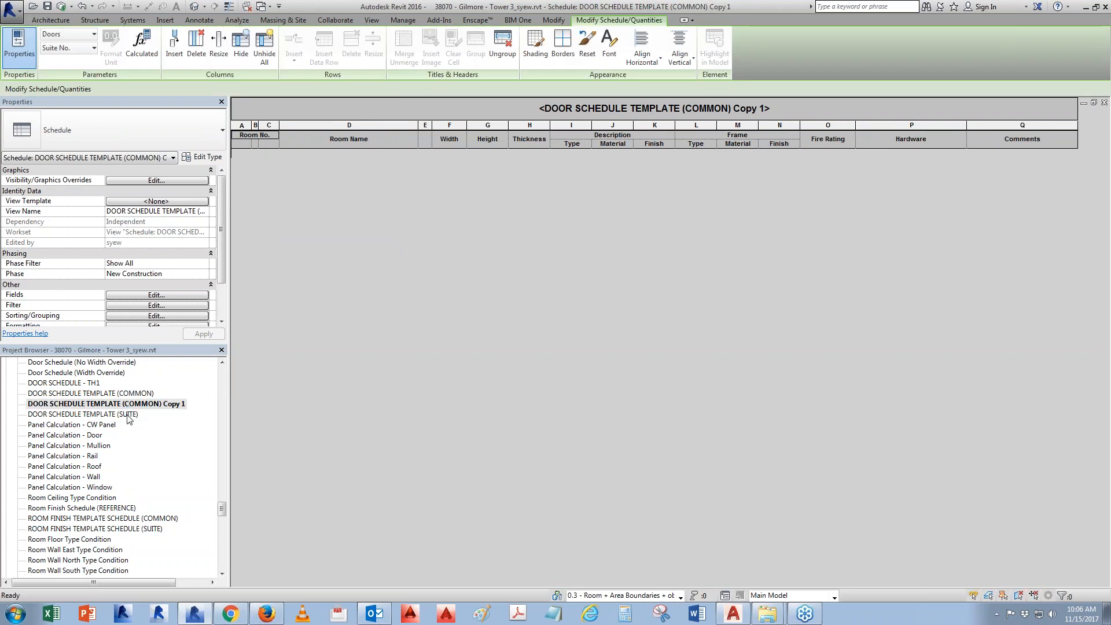
right_click(130, 415)
mouse_move(225, 266)
click(312, 267)
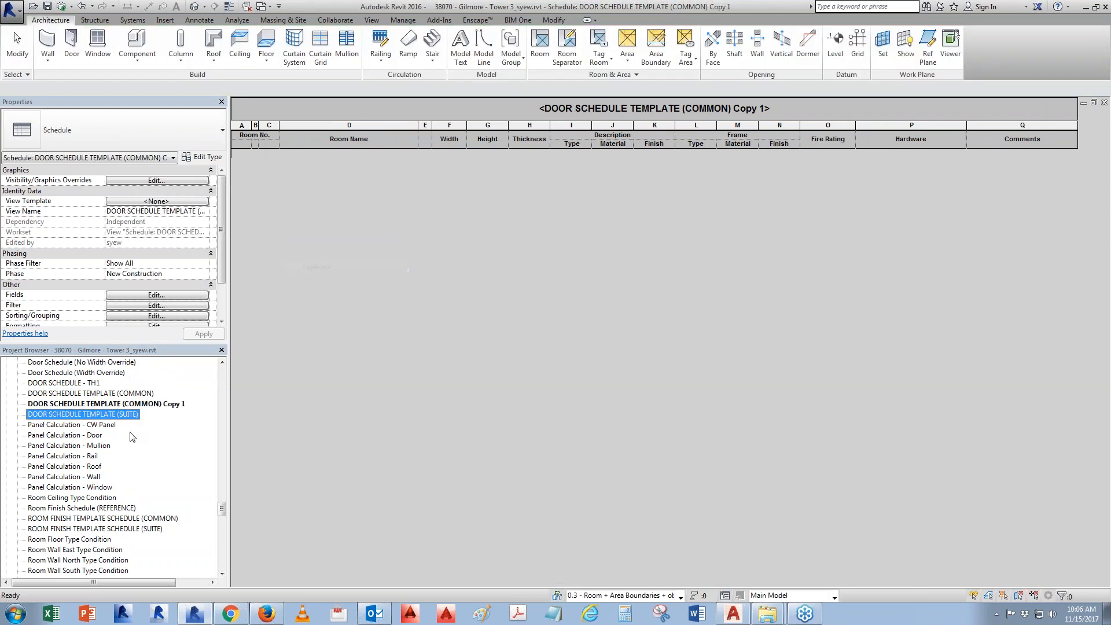
Rename the suite door schedule copy to 0-DOOR SCHEDULE TEMPLATE (SUITE) Copy 1.
right_click(168, 426)
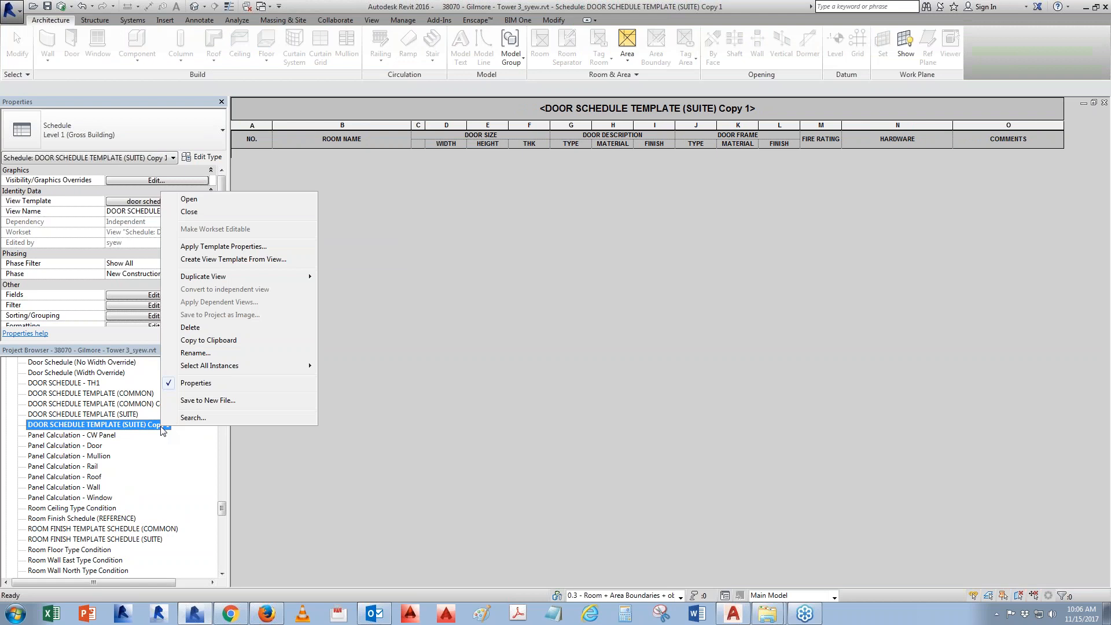
click(196, 353)
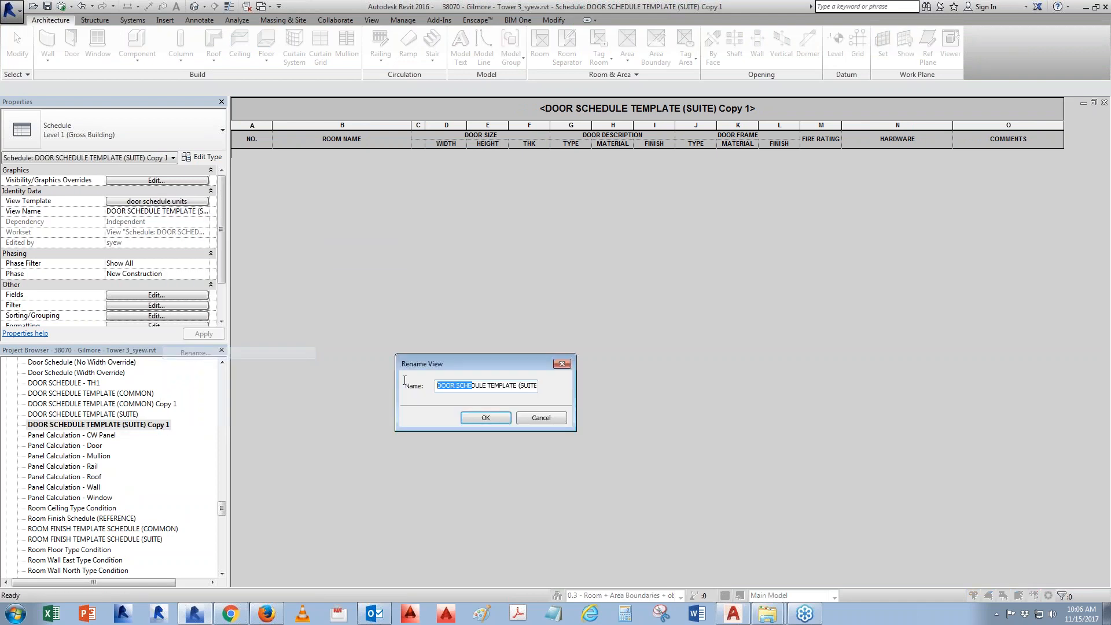
click(438, 385)
text(0-)
click(483, 418)
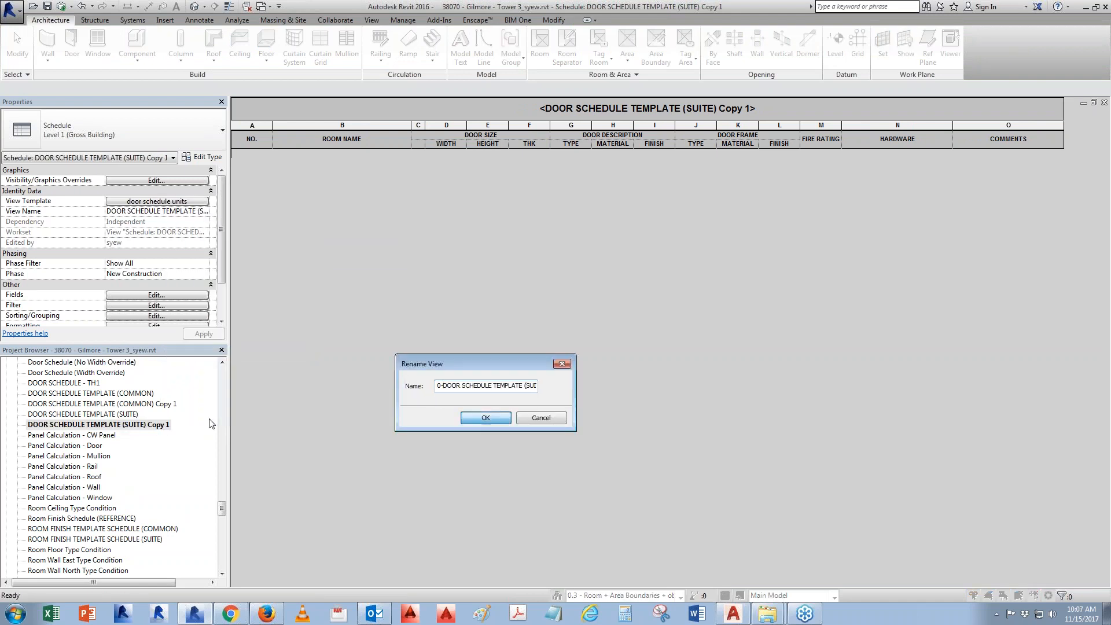
Rename the common door schedule copy to 0-DOOR SCHEDULE TEMPLATE (COMMON) Copy 1 and locate the renamed copies among the schedules.
right_click(169, 404)
click(203, 333)
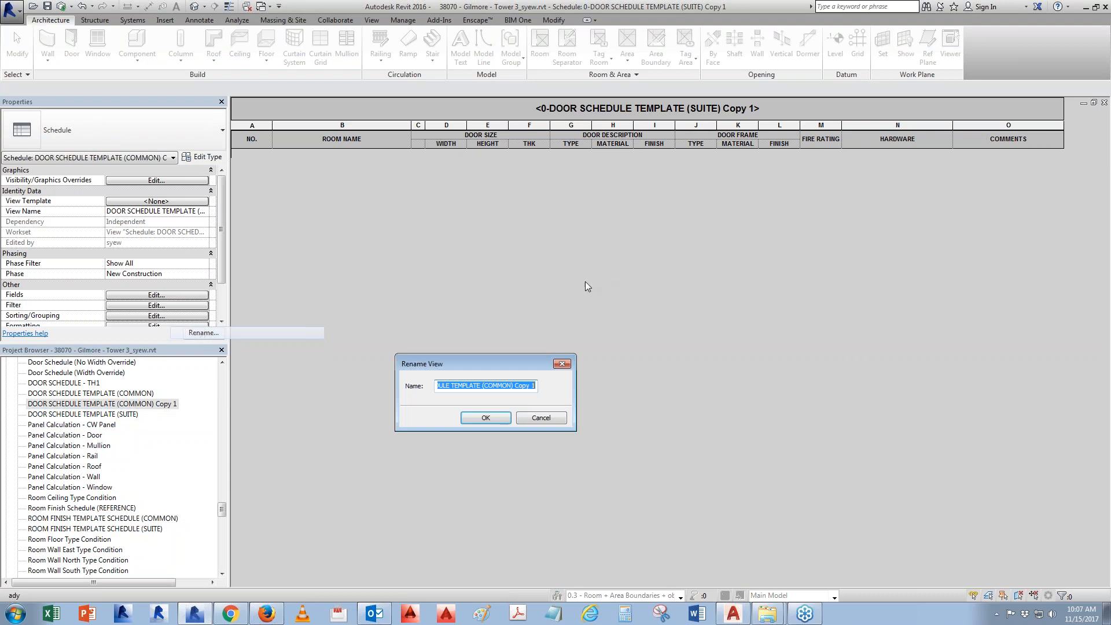
key(Home)
text(0-)
click(486, 420)
mouse_move(223, 515)
mouse_down()
mouse_move(222, 477)
mouse_move(221, 496)
mouse_up()
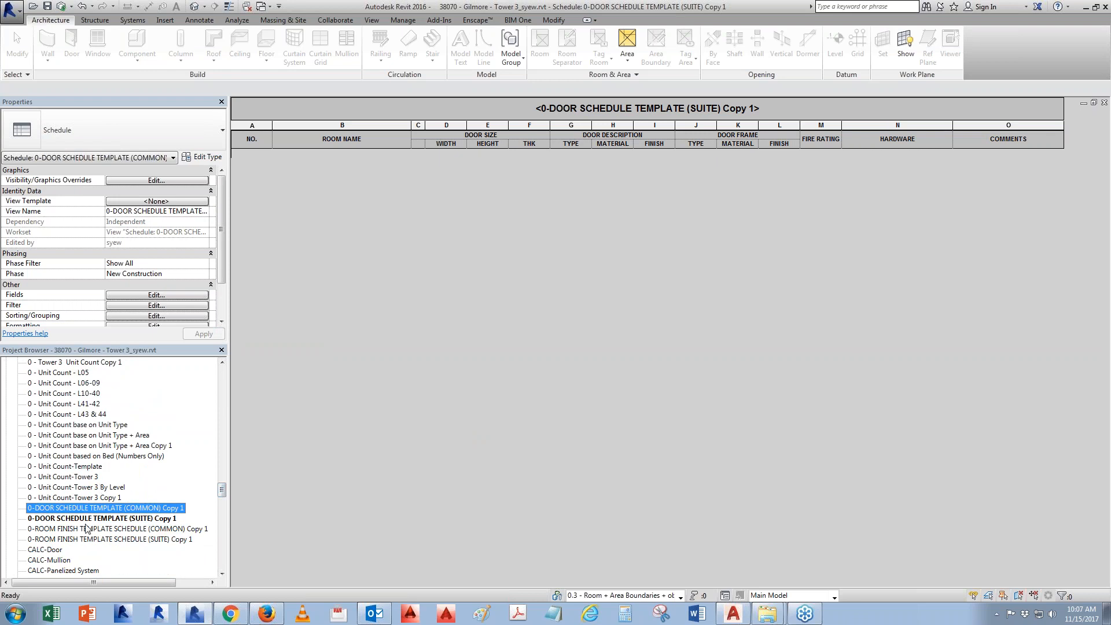
Open the 0-prefixed common door schedule copy and replace its header title with DOOR SCHEDULE - L6-ROOF.
double_click(123, 510)
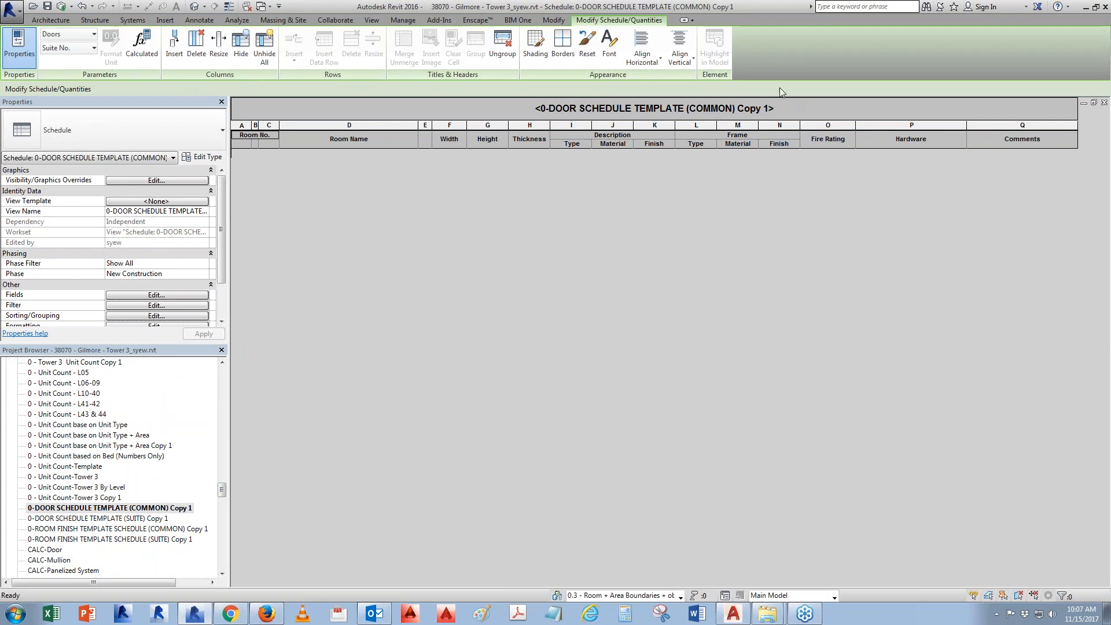
double_click(577, 104)
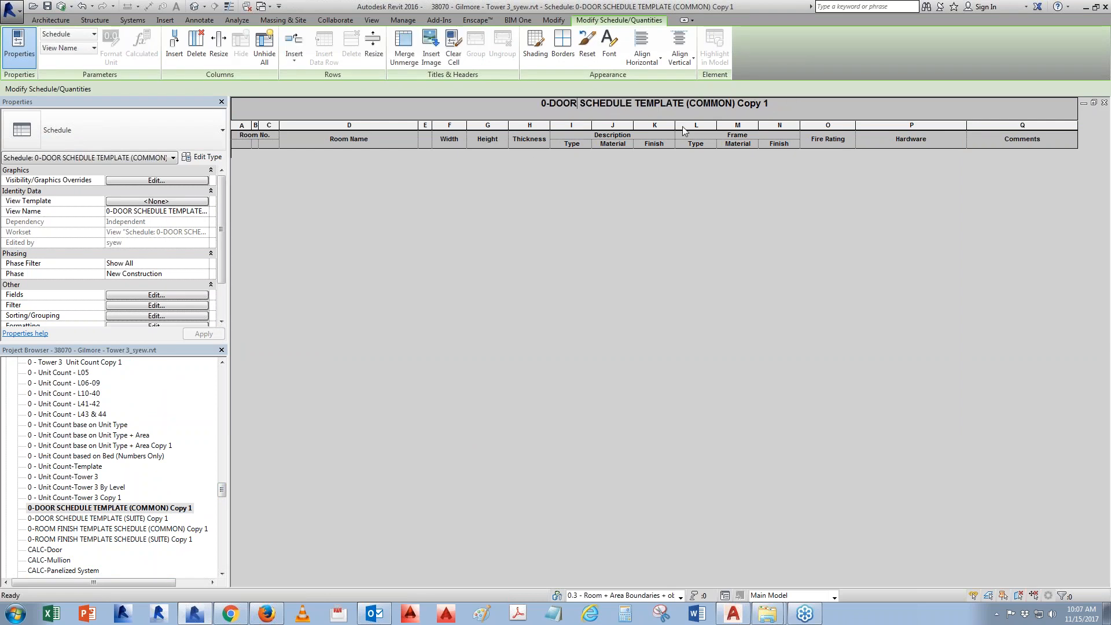
click(453, 47)
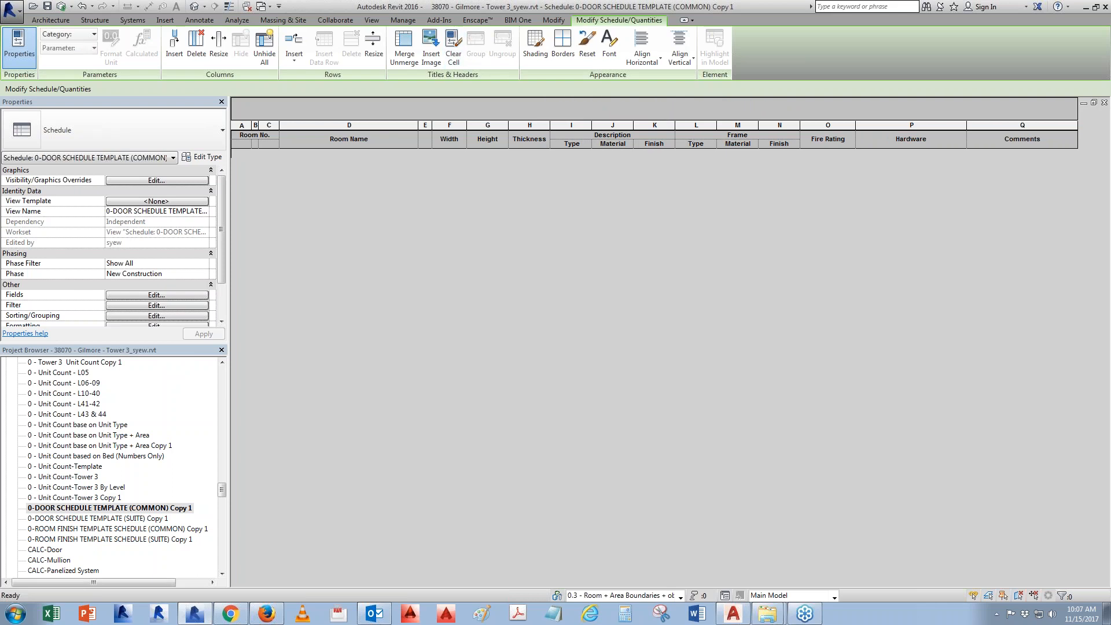
text(DOOR SCHEDULE - L6-ROOF)
key(Return)
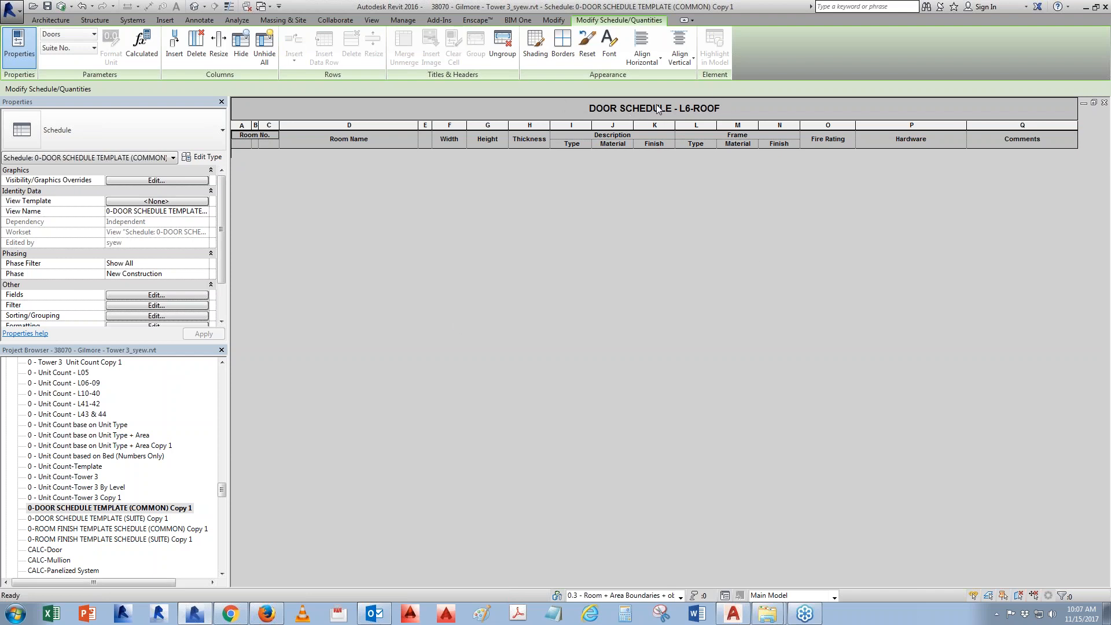
Rename the common door schedule copy to 0-DOOR SCHEDULE TEMPLATE (COMMON) - L6-ROOF.
right_click(99, 509)
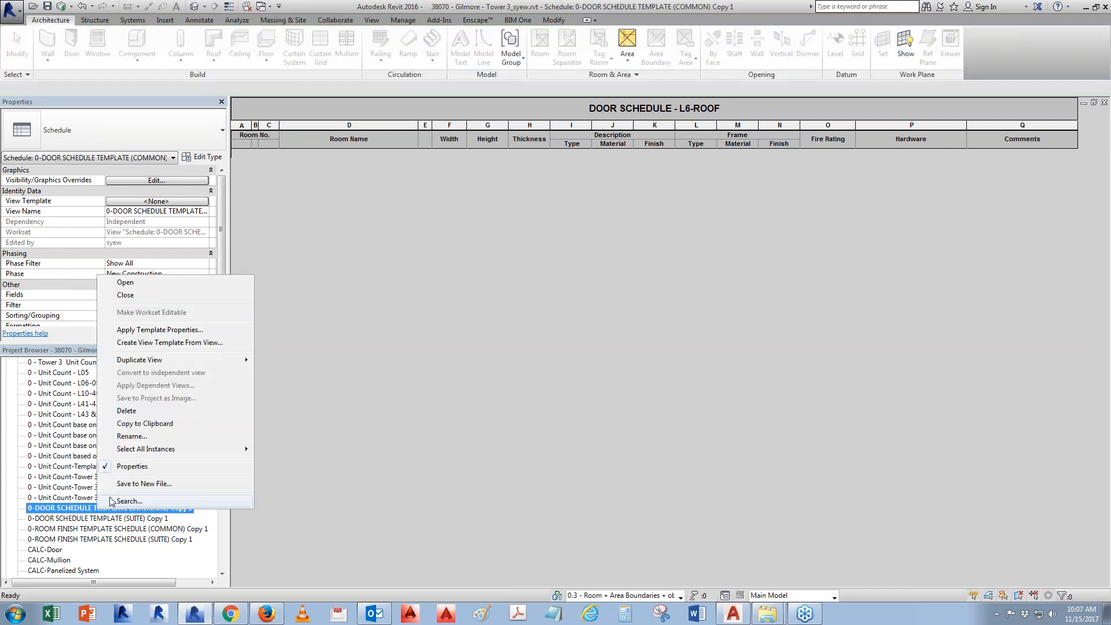
click(136, 435)
drag(512, 385, 539, 409)
key(BackSpace)
text(-)
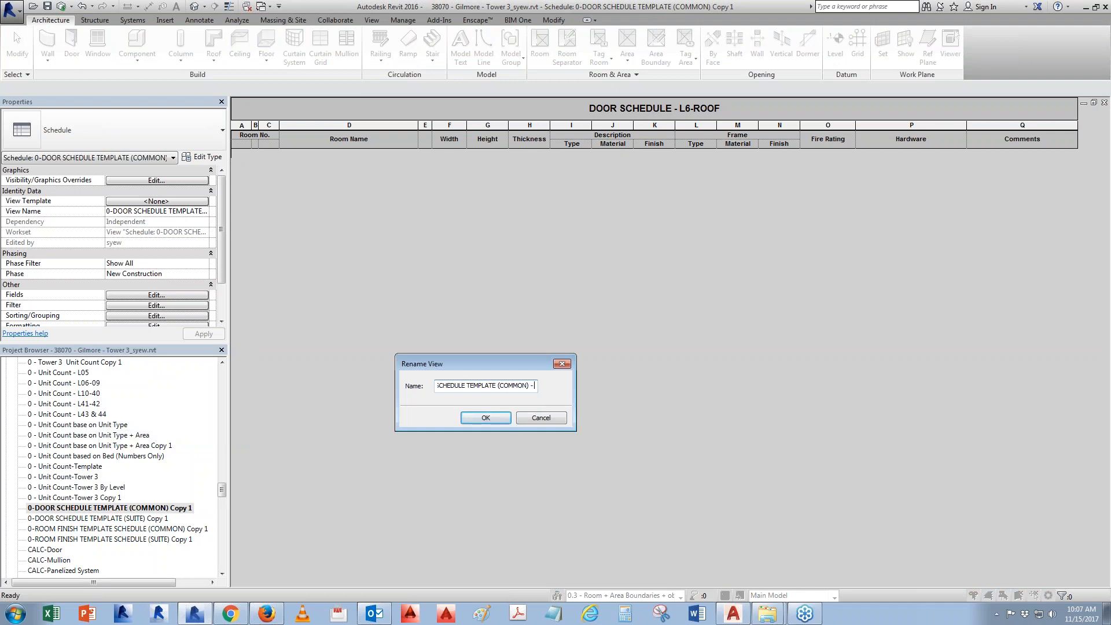
text( L6-ROOF)
key(Return)
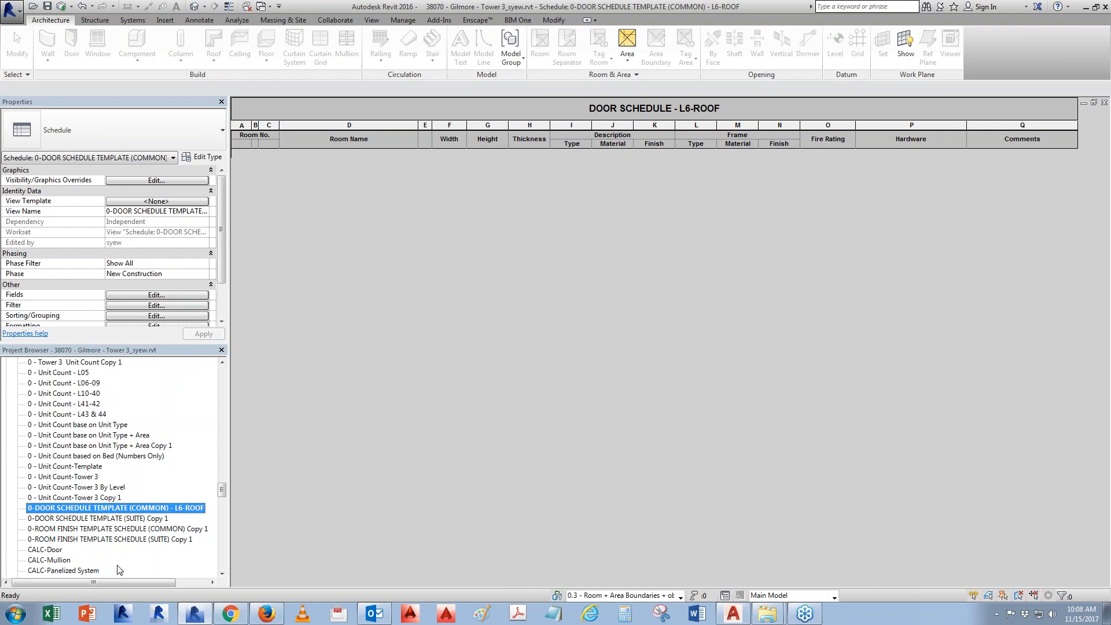
Rename the suite door schedule copy to 0-DOOR SCHEDULE TEMPLATE (SUITE).
right_click(158, 517)
click(187, 440)
click(534, 385)
key(BackSpace)
key(BackSpace)
key(BackSpace)
key(BackSpace)
key(BackSpace)
key(BackSpace)
key(BackSpace)
click(497, 417)
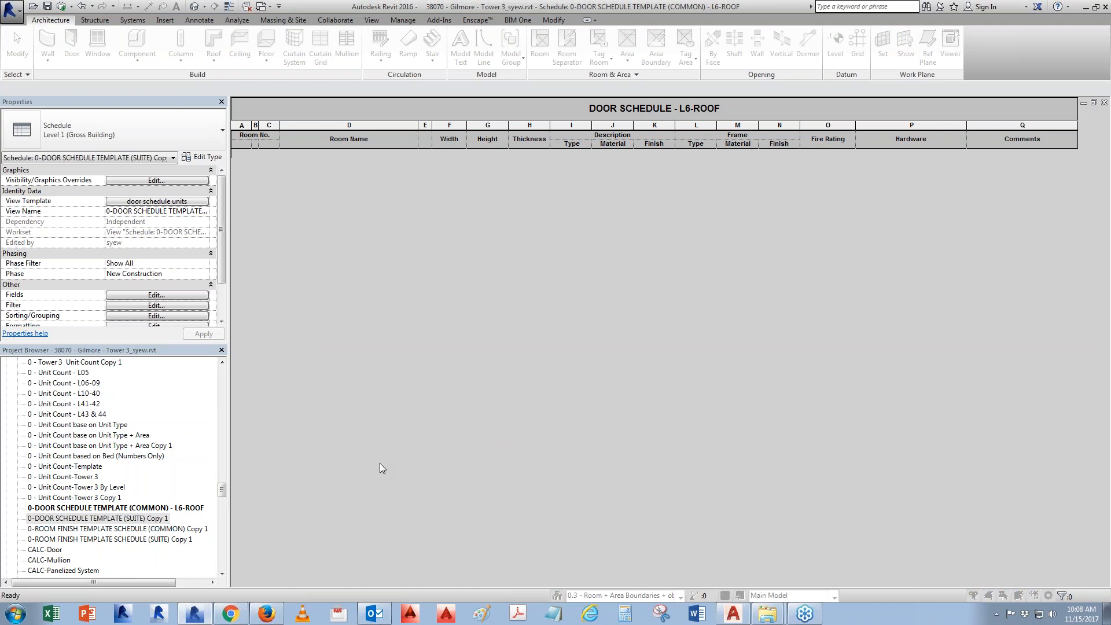
Rename the common room finish schedule copy to 0-ROOM FINISH TEMPLATE SCHEDULE (COMMON) - L6-ROOF.
right_click(188, 528)
click(220, 457)
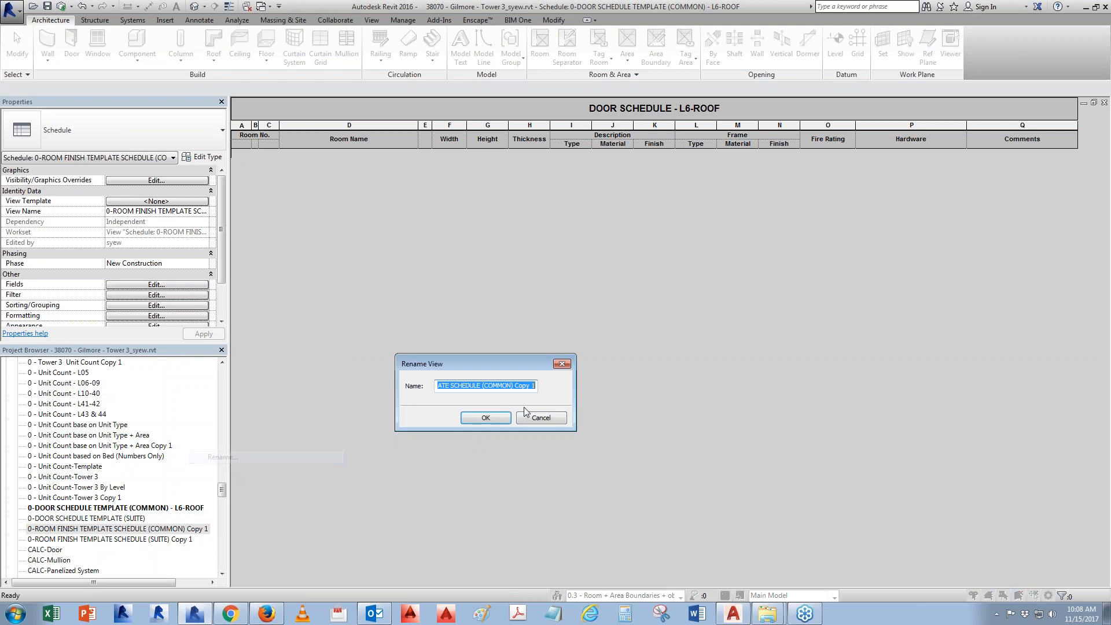
click(534, 386)
drag(535, 385, 515, 385)
text(-)
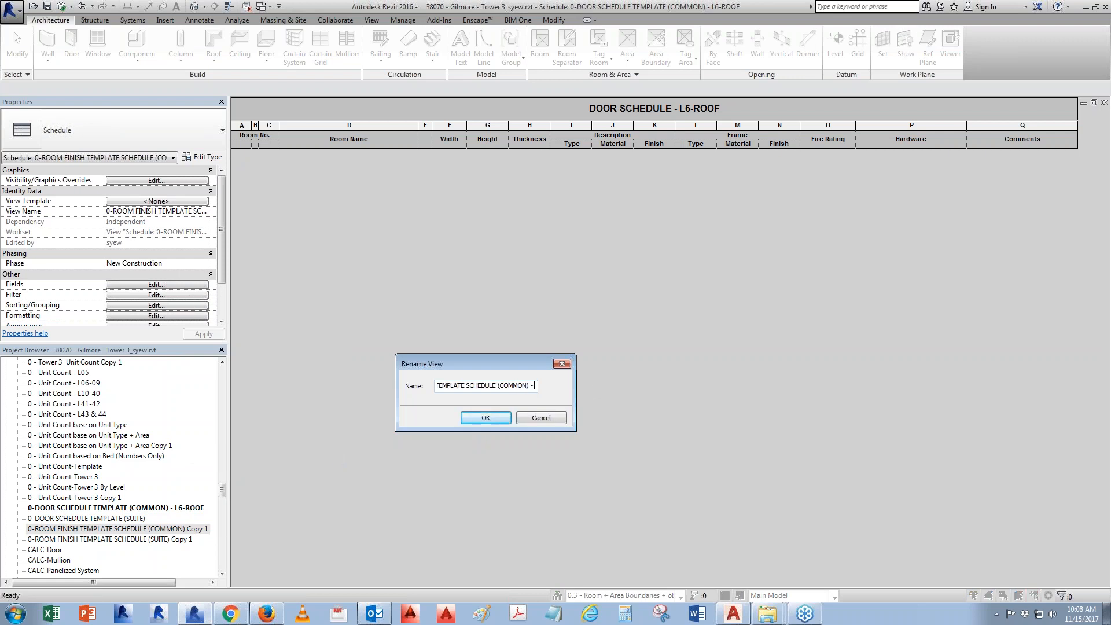
text( L6-ROOF)
key(Return)
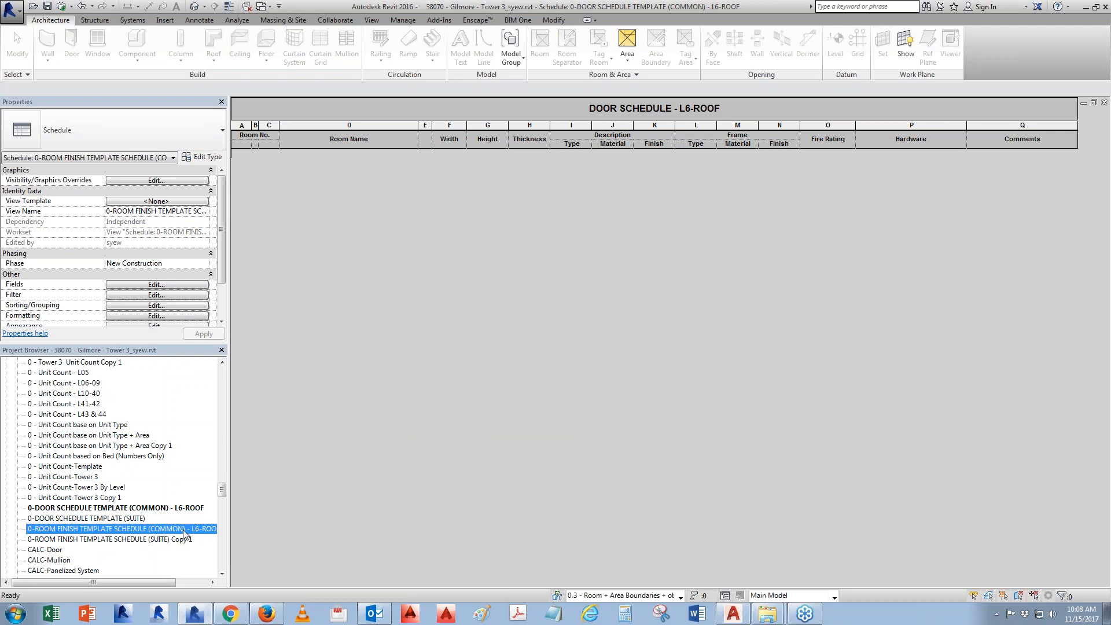
Rename the suite room finish schedule copy to 0-ROOM FINISH TEMPLATE SCHEDULE (SUITE).
right_click(183, 540)
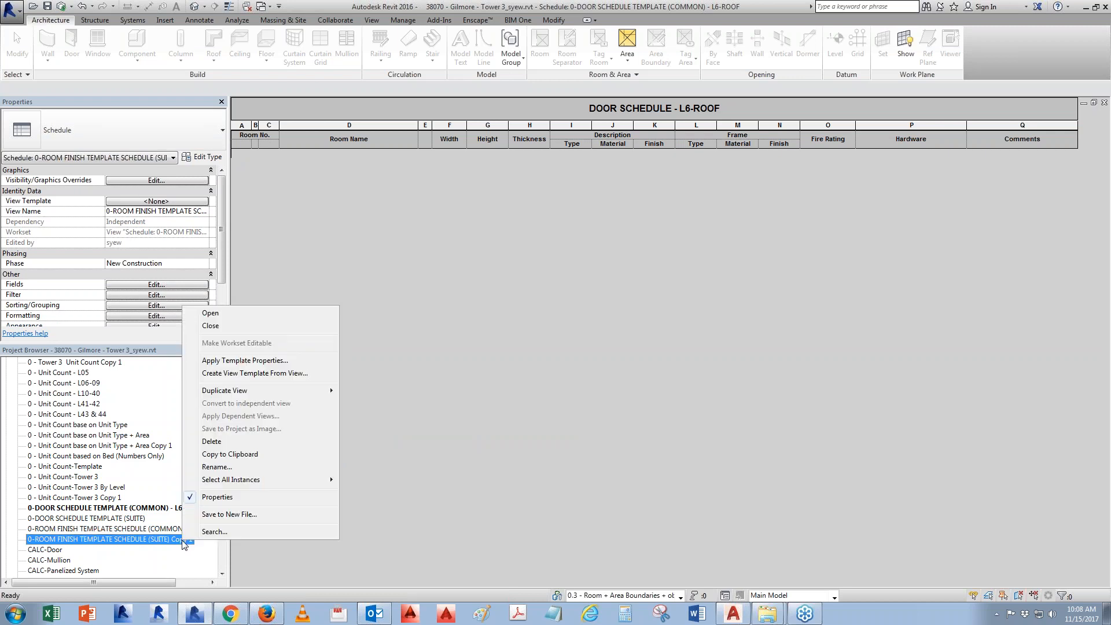
click(220, 468)
key(End)
key(ctrl+shift+Left)
key(ctrl+shift+Left)
key(BackSpace)
key(Return)
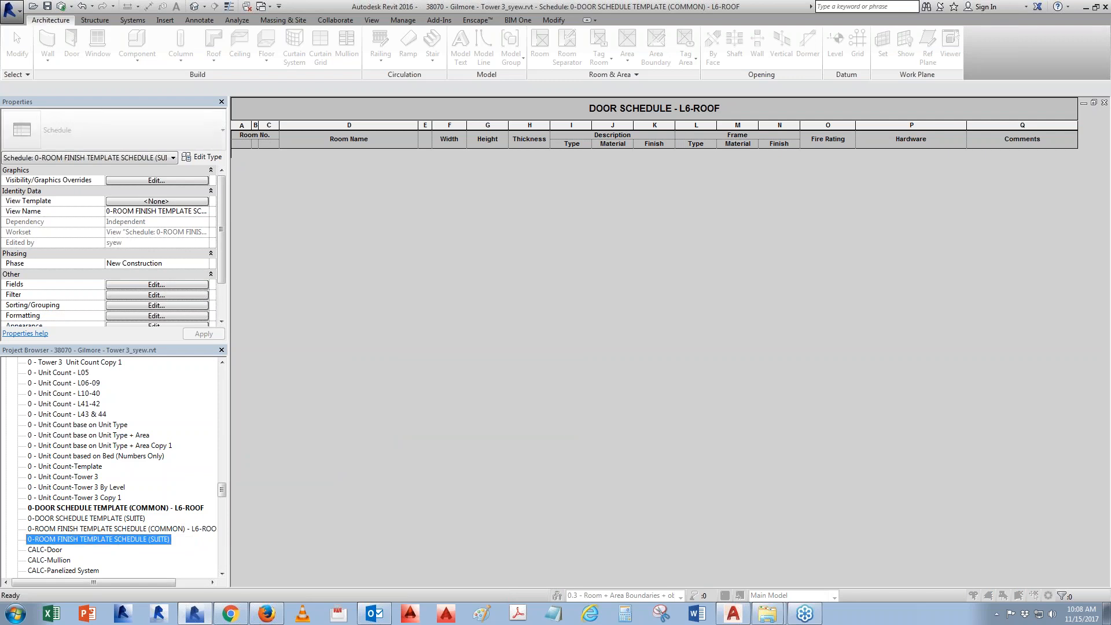
Review the renamed door schedules and open the LEVEL 4 saleable area plan to check the tower's lowest level.
click(143, 508)
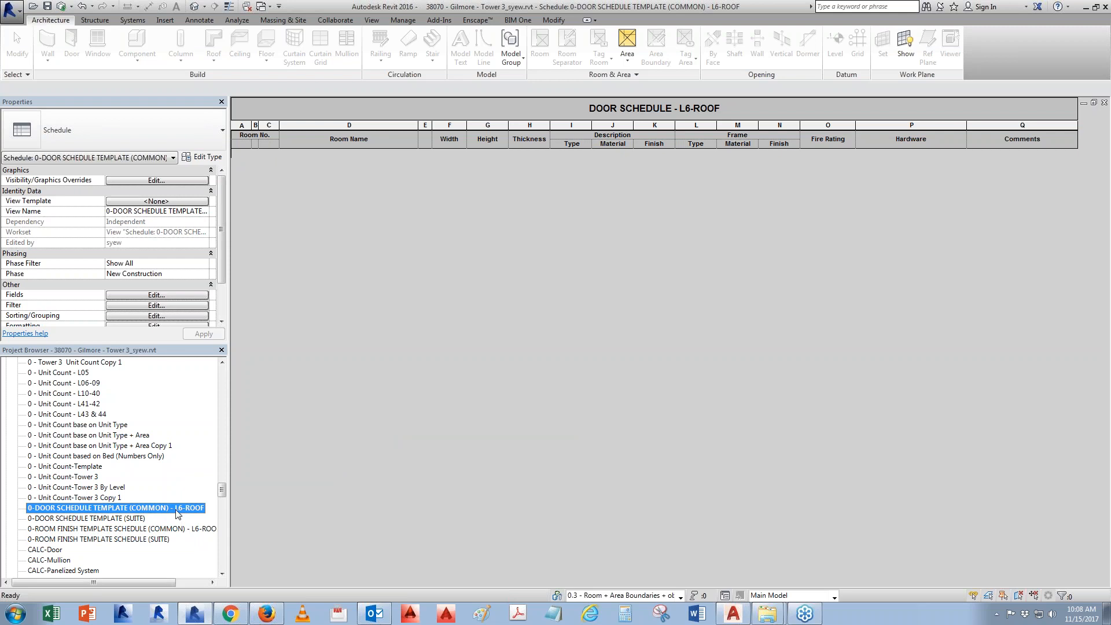
click(133, 518)
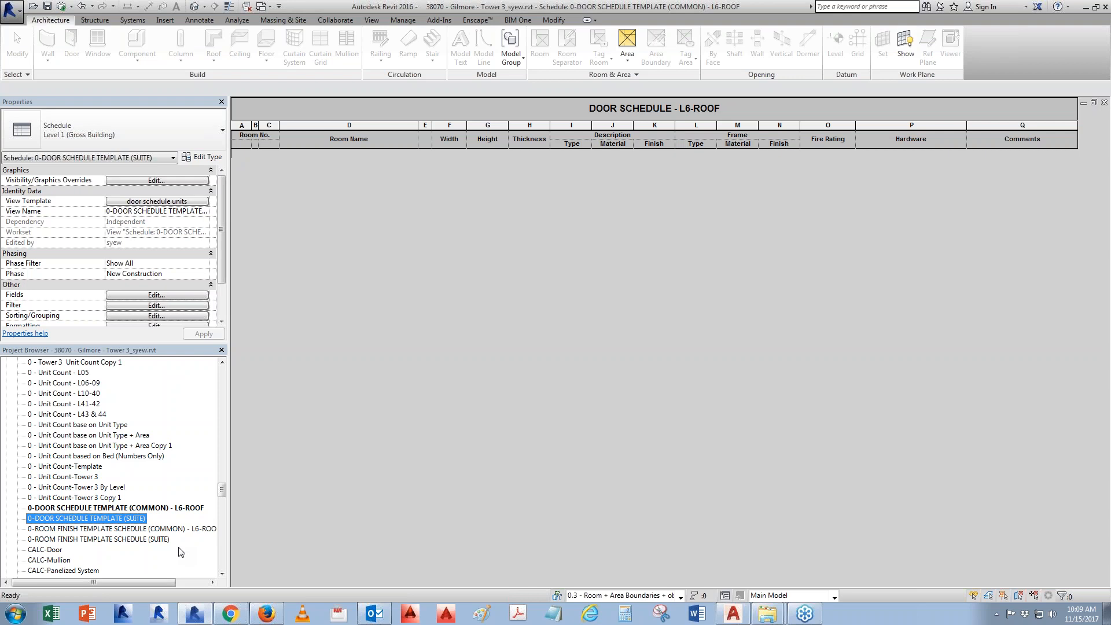
mouse_move(222, 493)
mouse_down()
mouse_move(222, 467)
mouse_move(222, 502)
mouse_up()
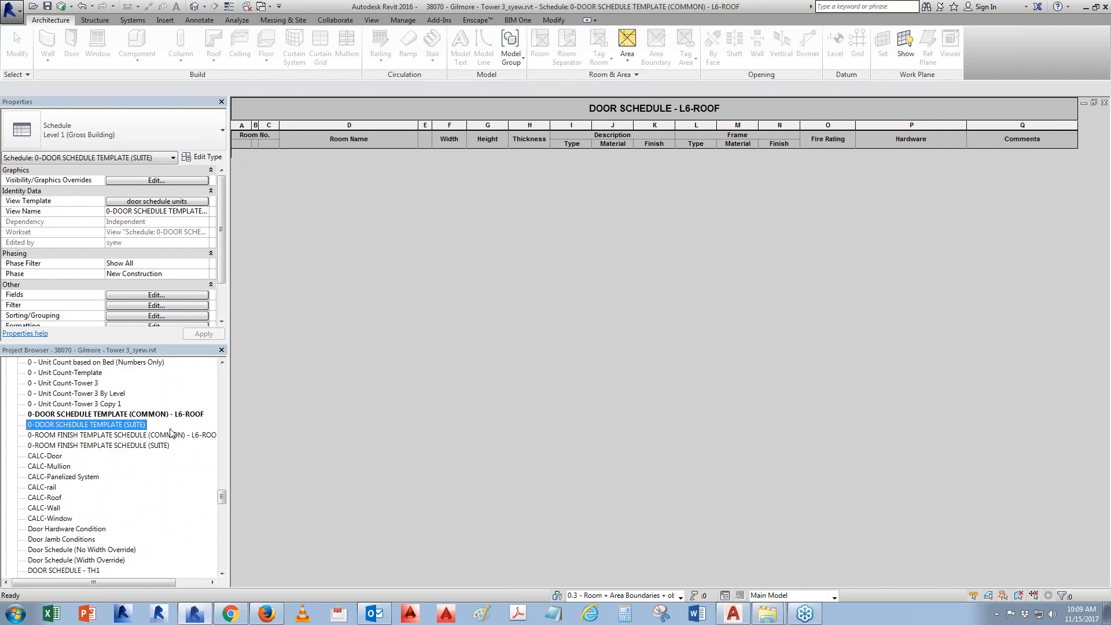
drag(221, 495, 221, 382)
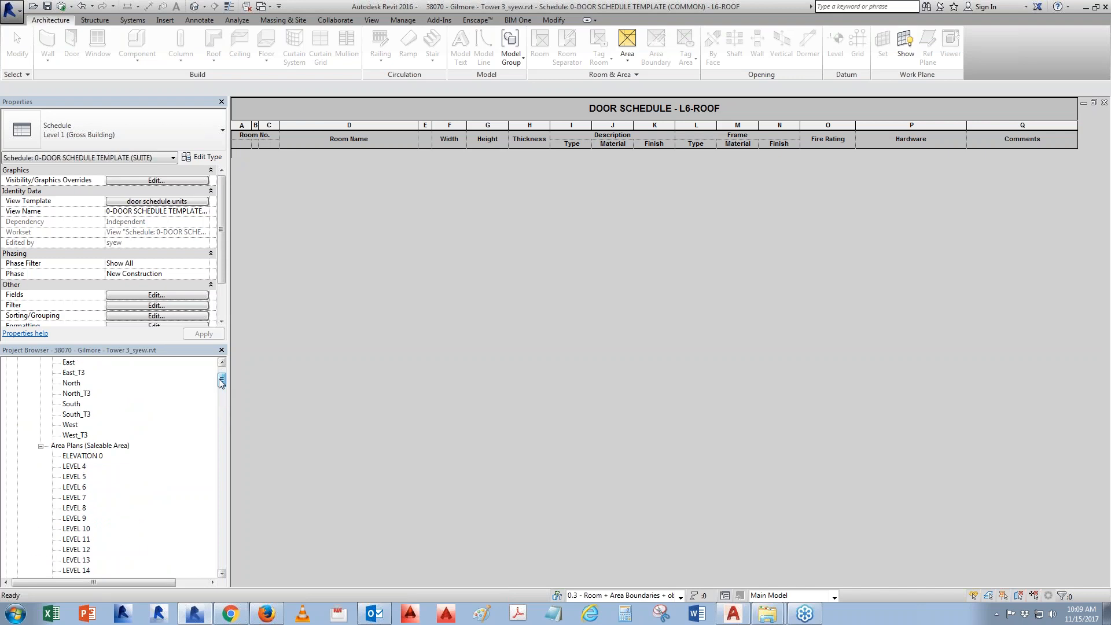
click(74, 467)
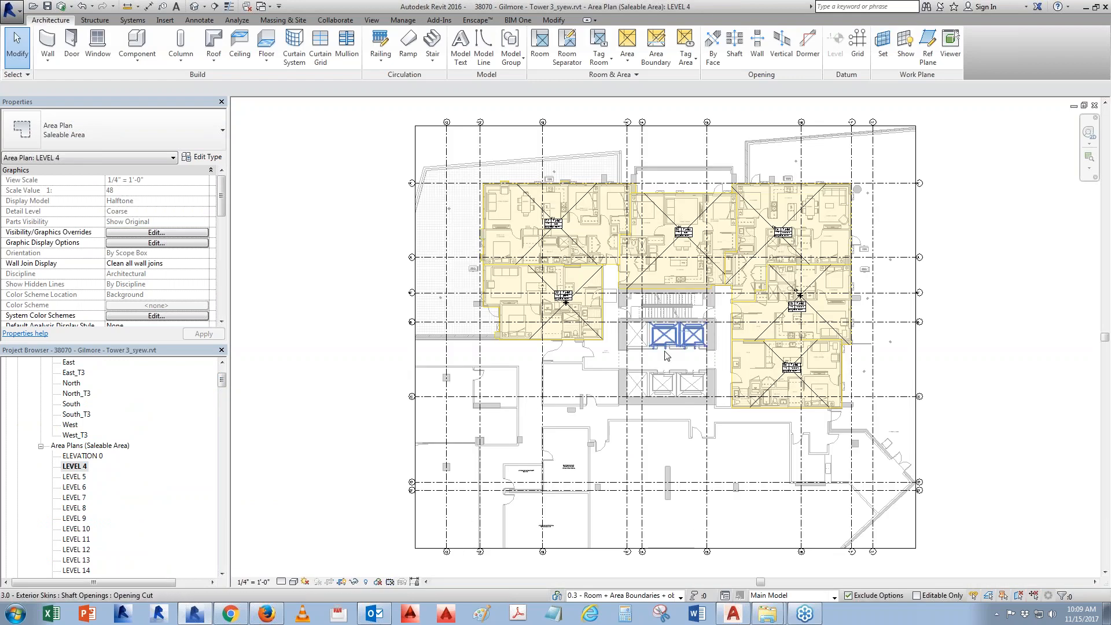
Rename the common door schedule to 0-DOOR SCHEDULE TEMPLATE (COMMON) - L4-ROOF.
drag(222, 384, 220, 496)
right_click(186, 499)
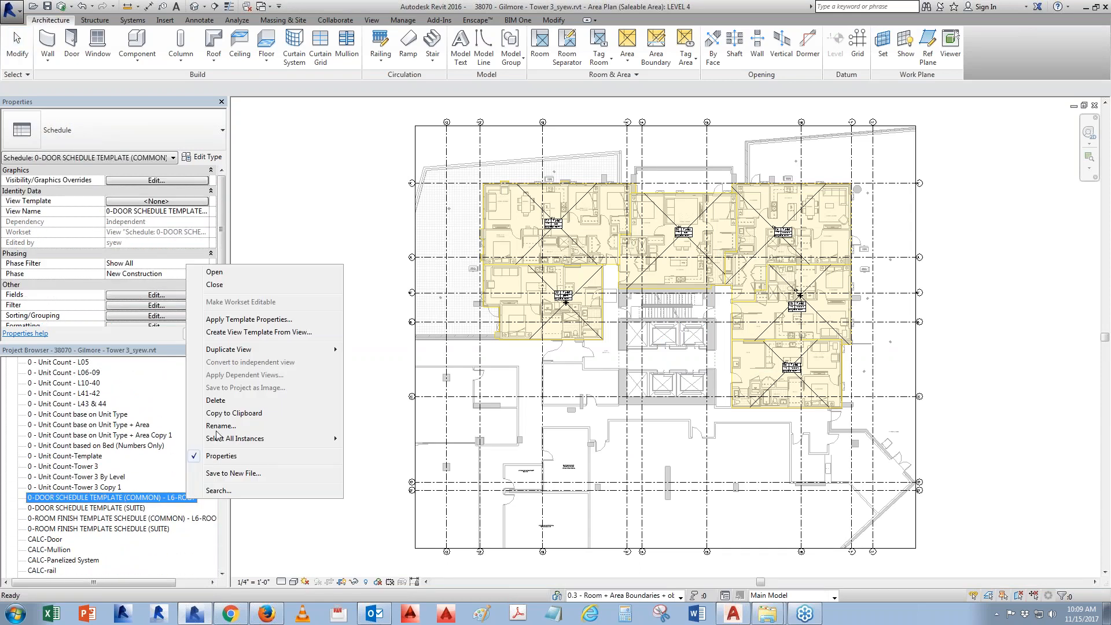
click(237, 429)
click(514, 386)
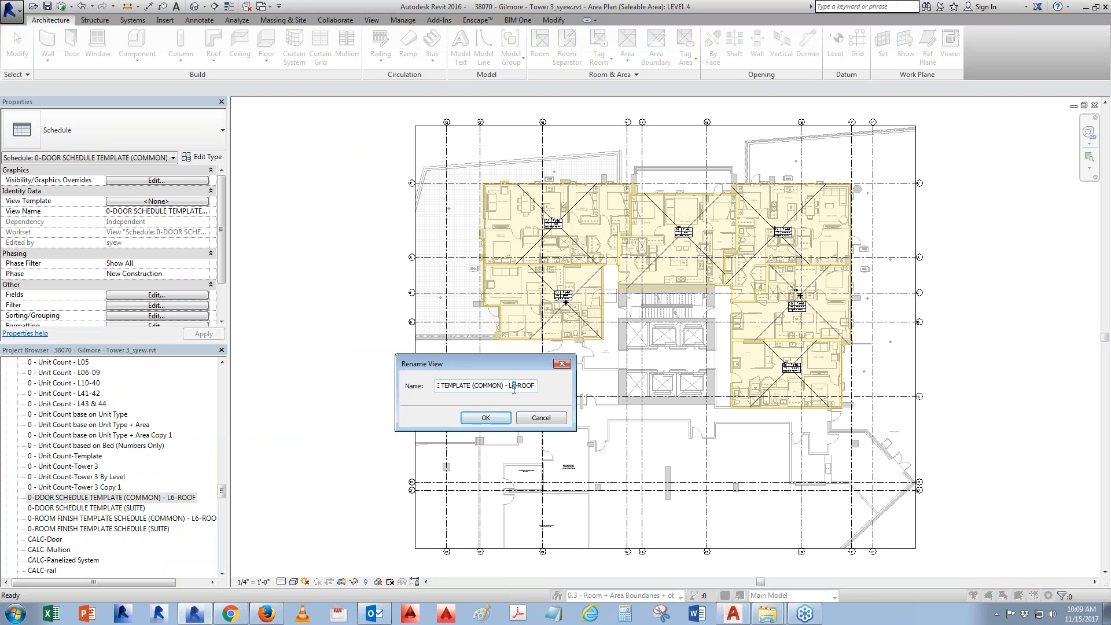
text(4)
click(486, 417)
Rename the common room finish schedule to 0-ROOM FINISH TEMPLATE SCHEDULE (COMMON) - L4-ROOF.
right_click(197, 518)
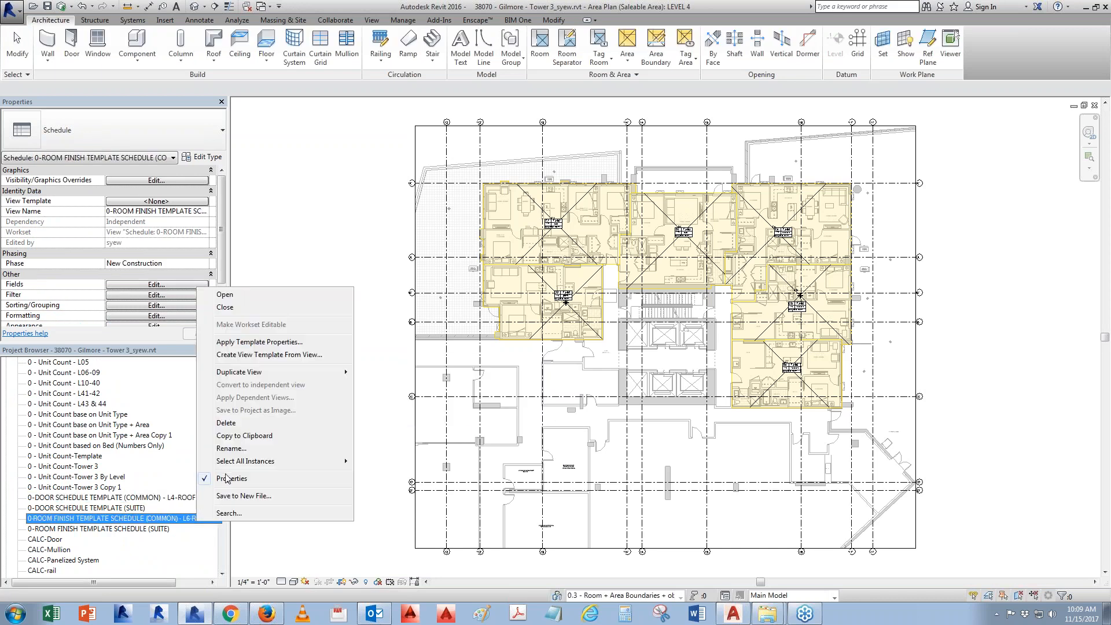
click(229, 450)
drag(512, 386, 516, 386)
text(4-ROOF)
click(478, 420)
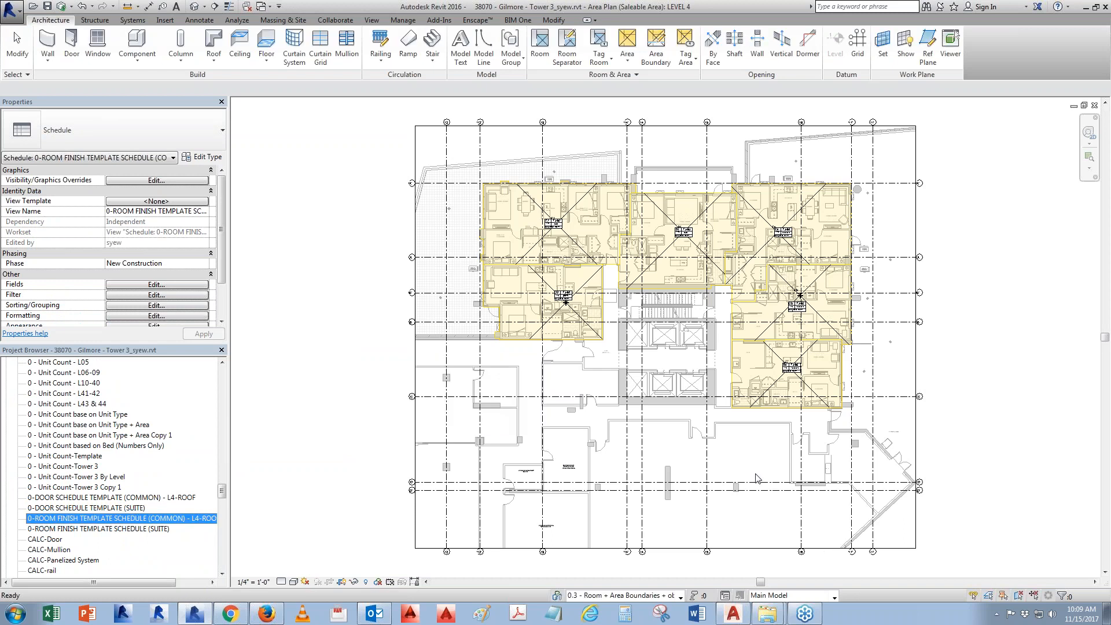
Examine the LEVEL 4 area plan and check which tag categories Tag All Not Tagged offers, without placing tags.
drag(221, 492, 225, 384)
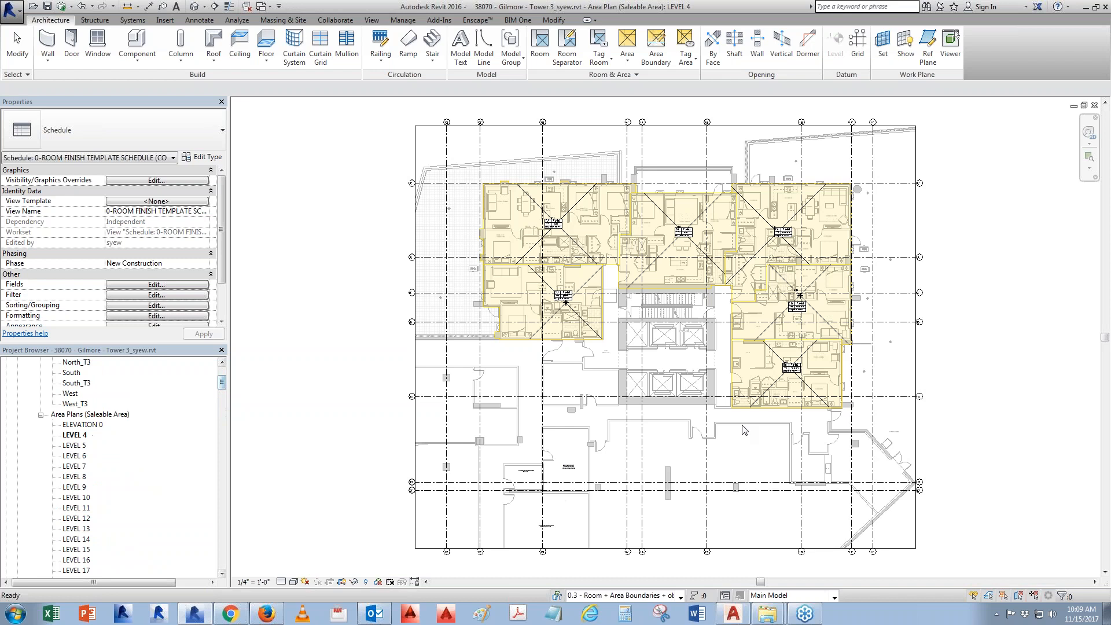
click(625, 456)
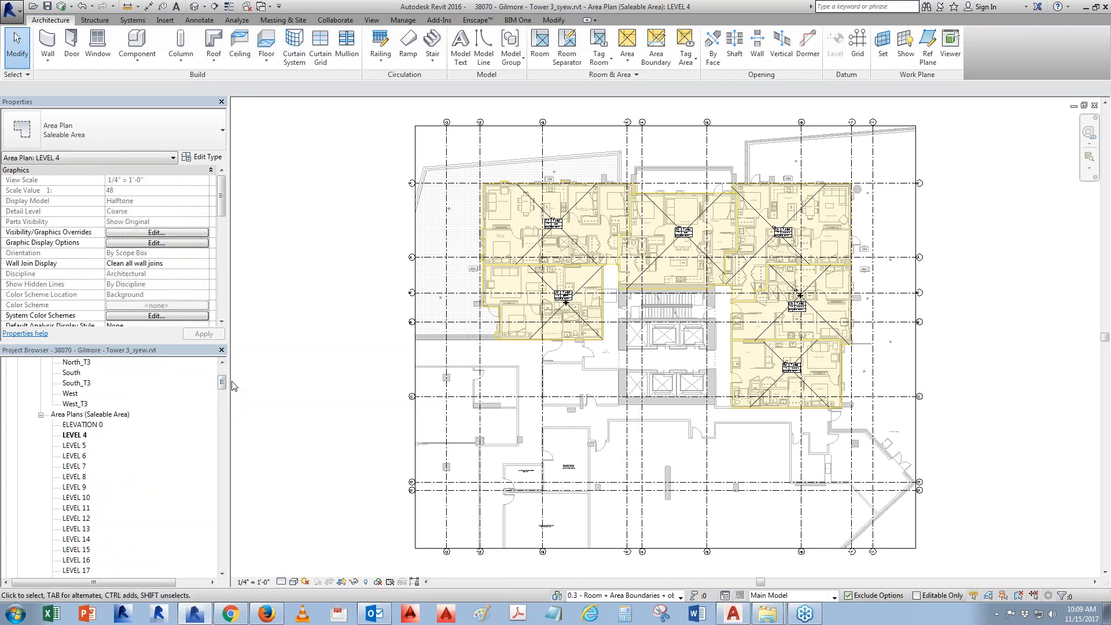
drag(225, 384, 225, 381)
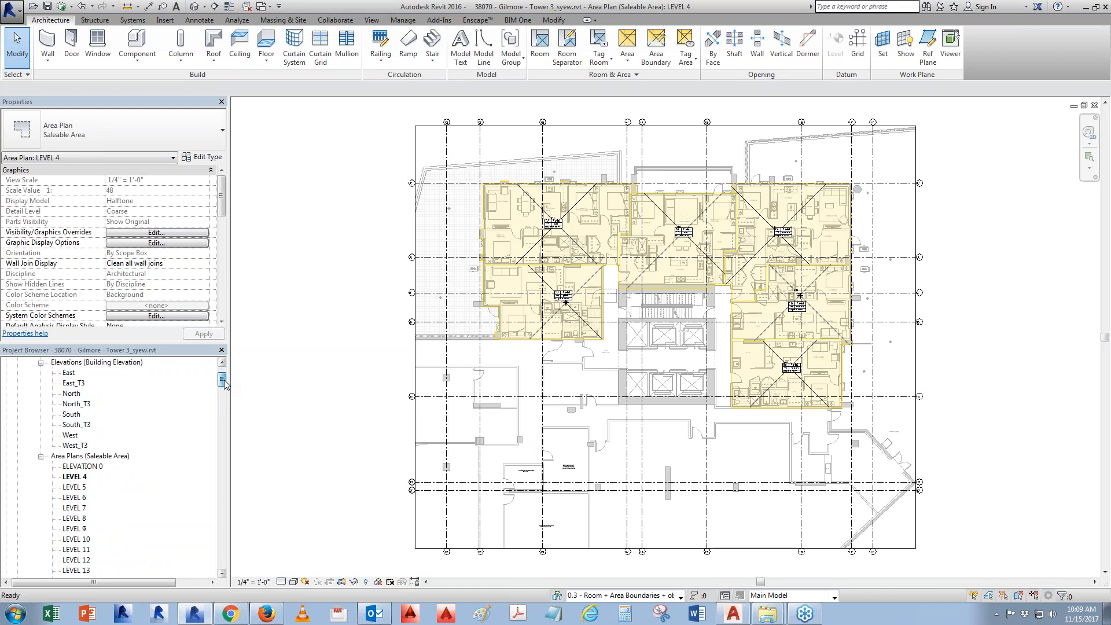
scroll(877, 353, up, 2)
middle_drag(686, 544, 694, 586)
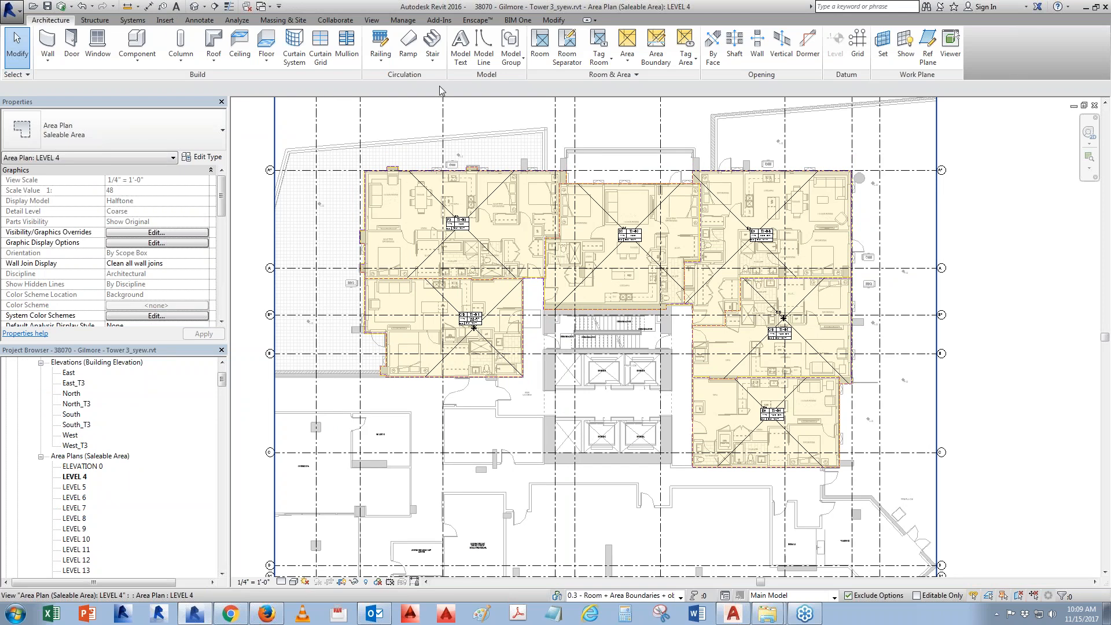
click(204, 20)
click(609, 49)
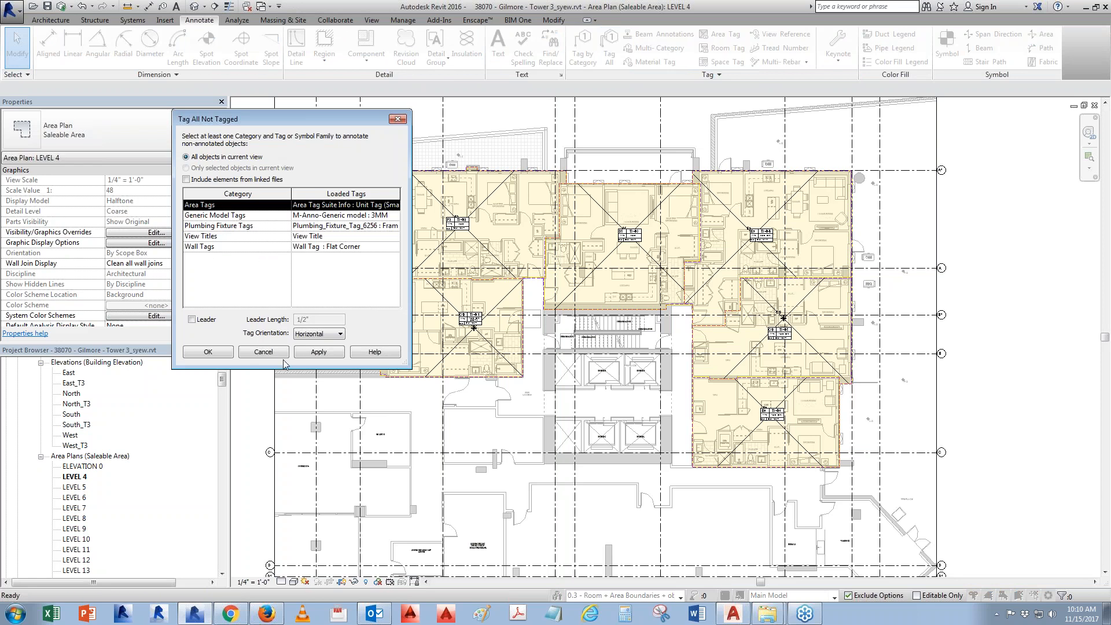
click(263, 352)
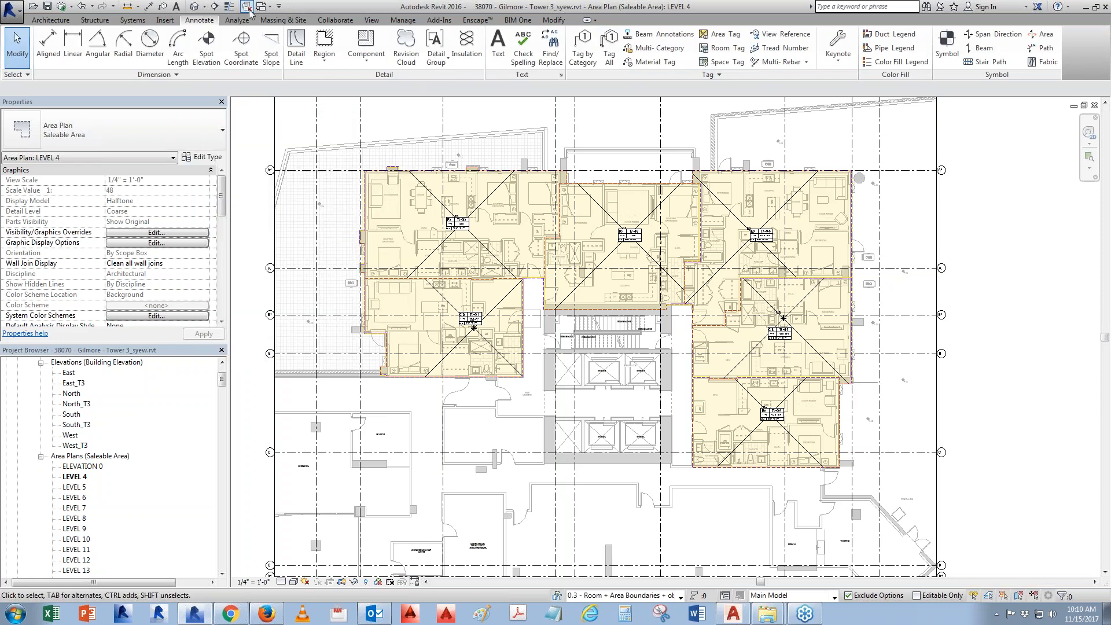
Switch to the Gilmore PH1 central project and open the Level 7 floor plan at the suites beside the elevators.
click(261, 7)
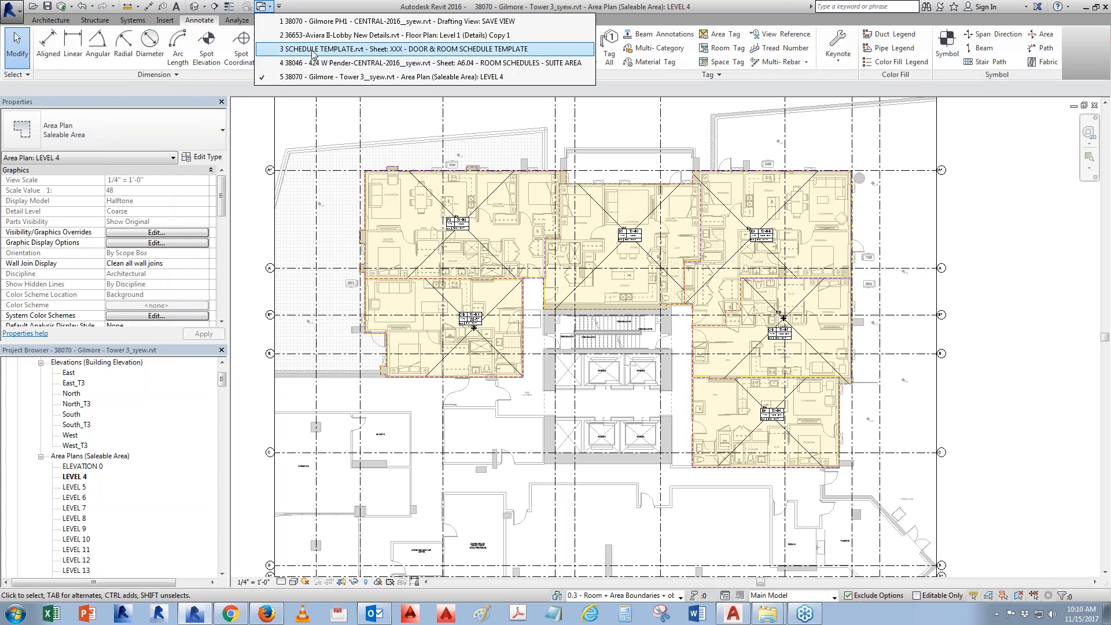
click(324, 22)
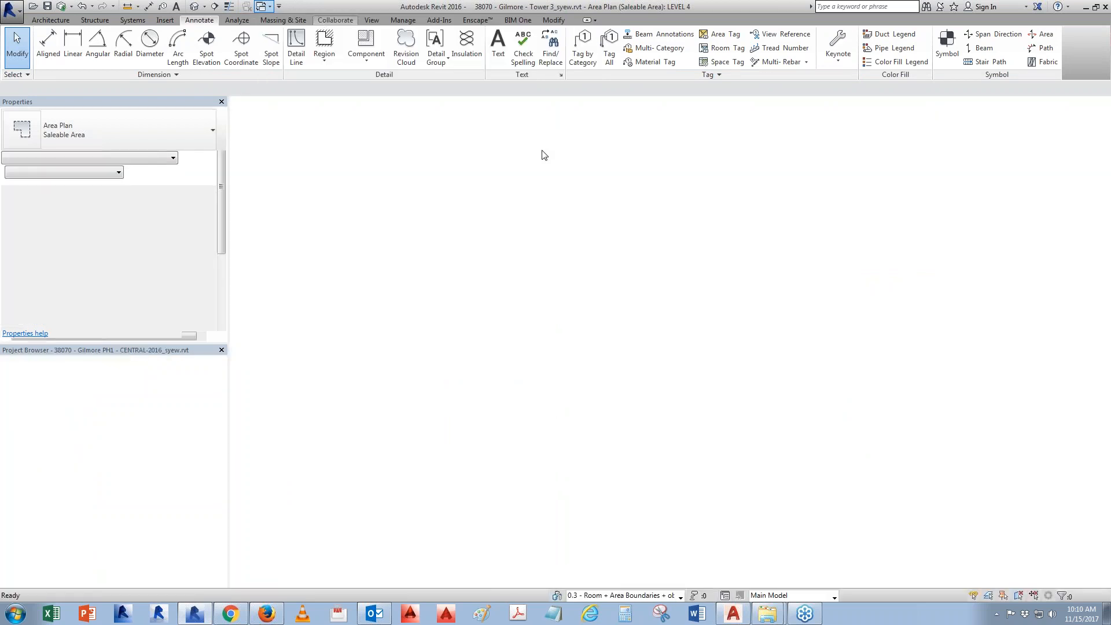
click(93, 476)
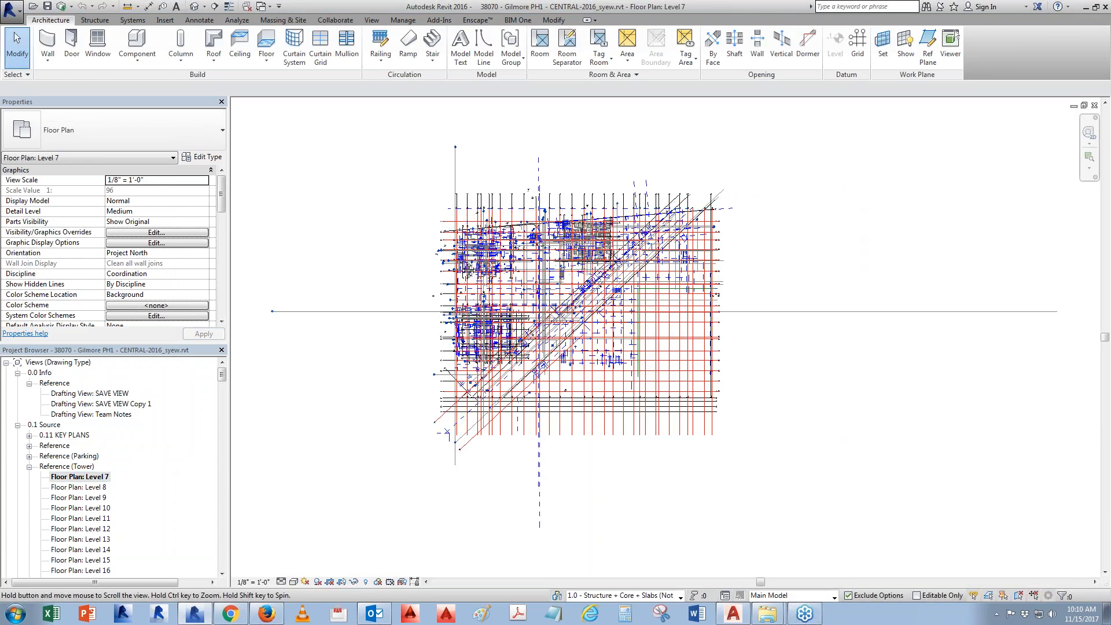
scroll(579, 290, up, 10)
scroll(547, 240, up, 5)
middle_drag(568, 213, 553, 336)
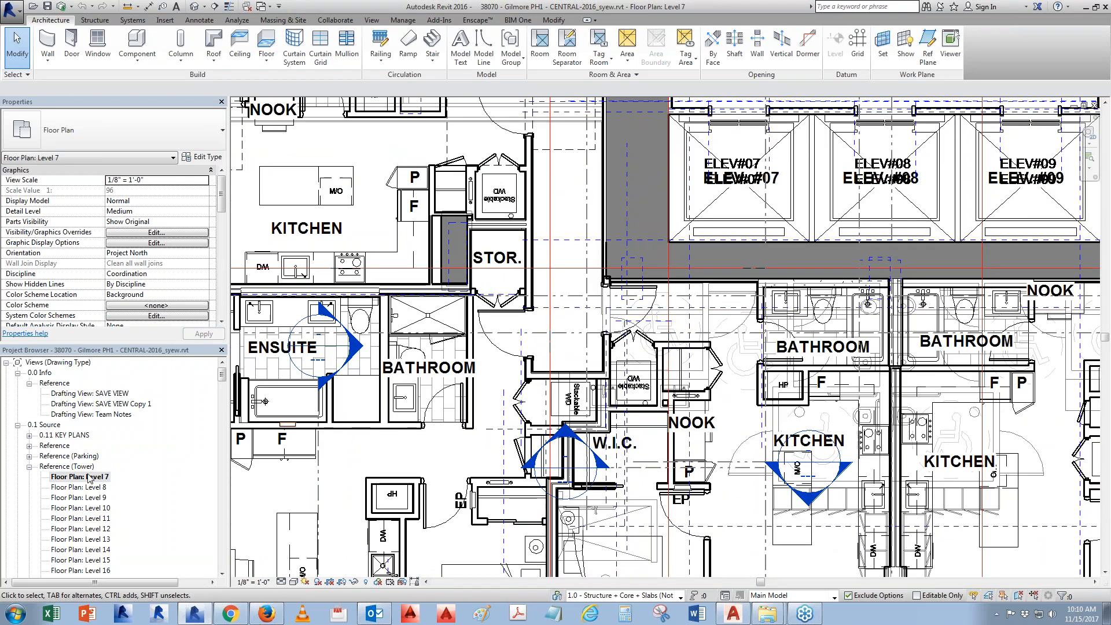
Tag a suite door in the Level 7 plan by category and open its Door Tag family for editing.
click(87, 498)
click(193, 20)
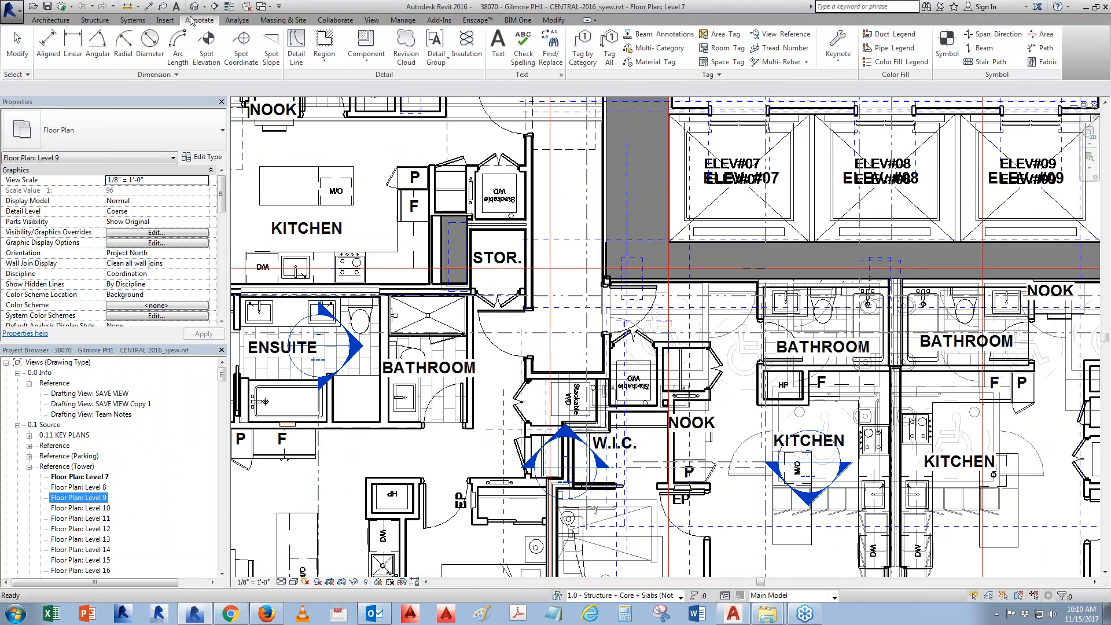
click(590, 52)
click(626, 362)
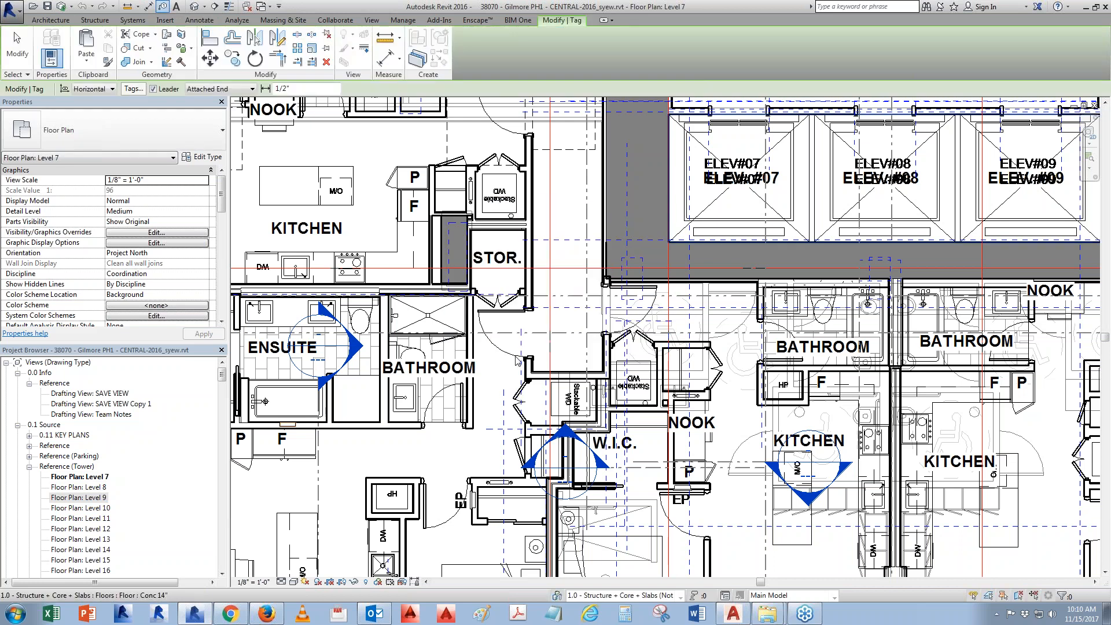
click(503, 382)
key(Escape)
click(467, 57)
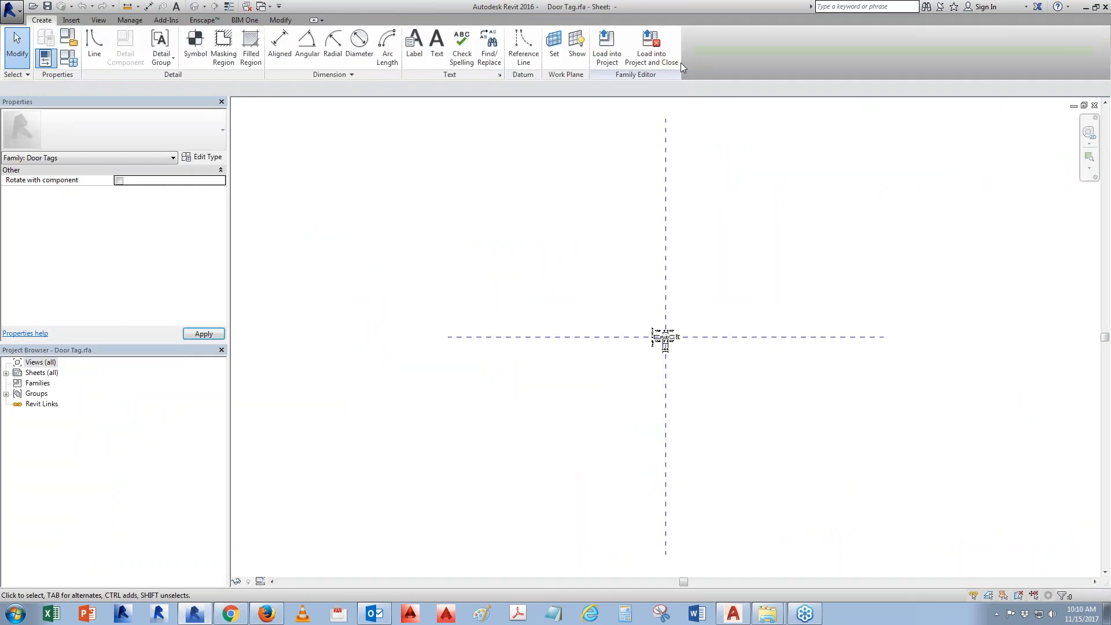
Load the Door Tag family into the 38070 - Gilmore - Tower 3 project and end the pending tagging command.
click(607, 46)
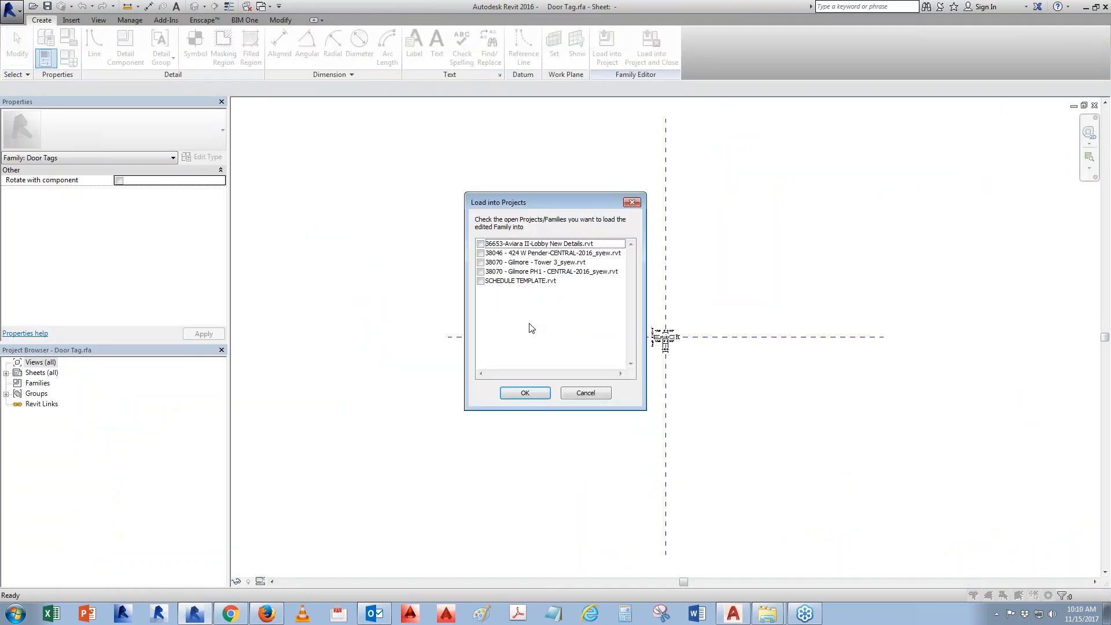
click(480, 272)
click(527, 392)
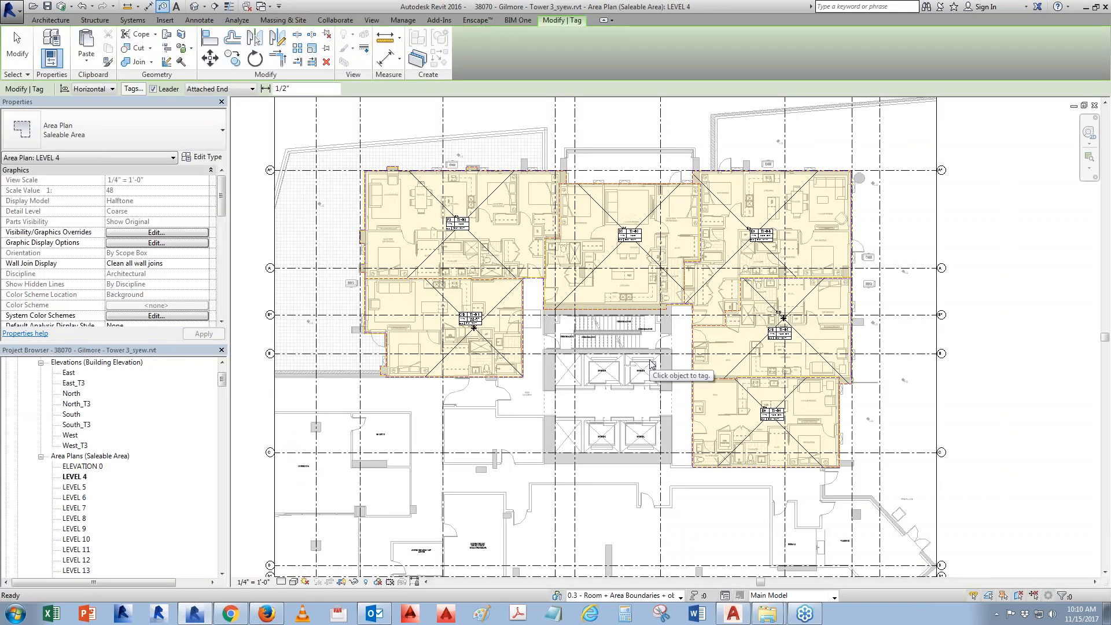
key(Escape)
Tag all untagged doors in the LEVEL 4 area plan with the Door Tag family, without leaders, and inspect the tags around suite C12.
click(609, 47)
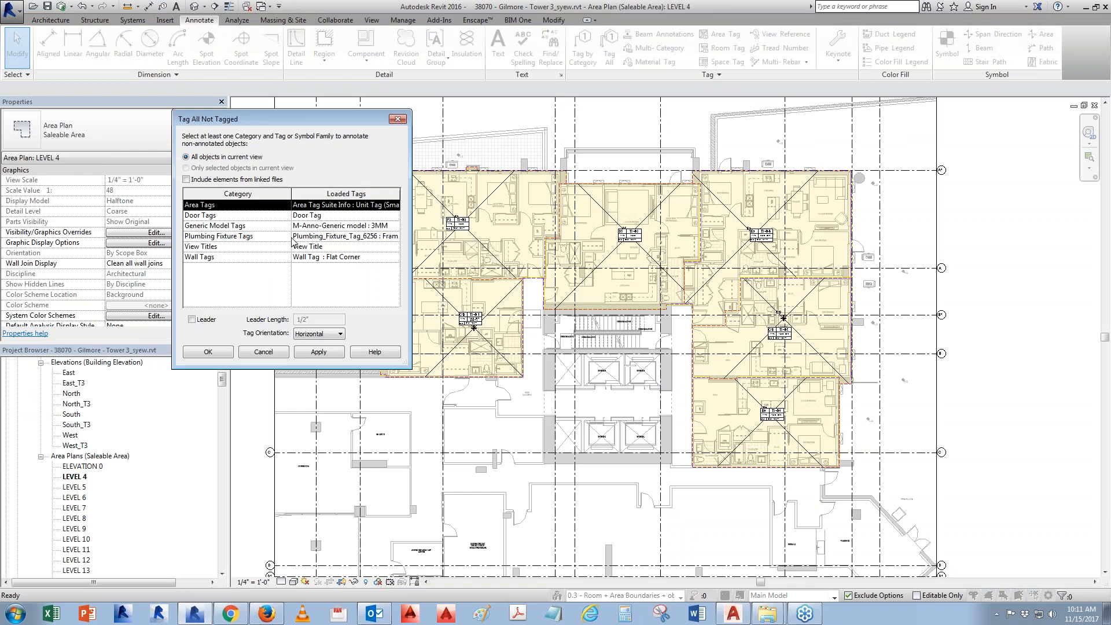
click(203, 217)
click(334, 353)
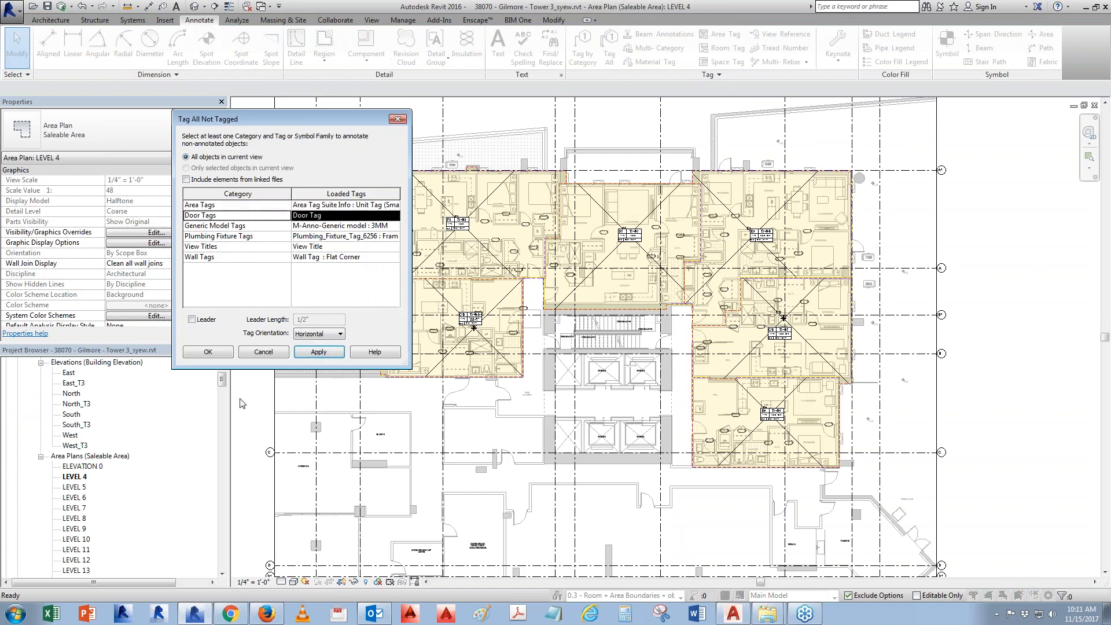
click(210, 353)
scroll(491, 358, up, 5)
middle_drag(609, 489, 673, 548)
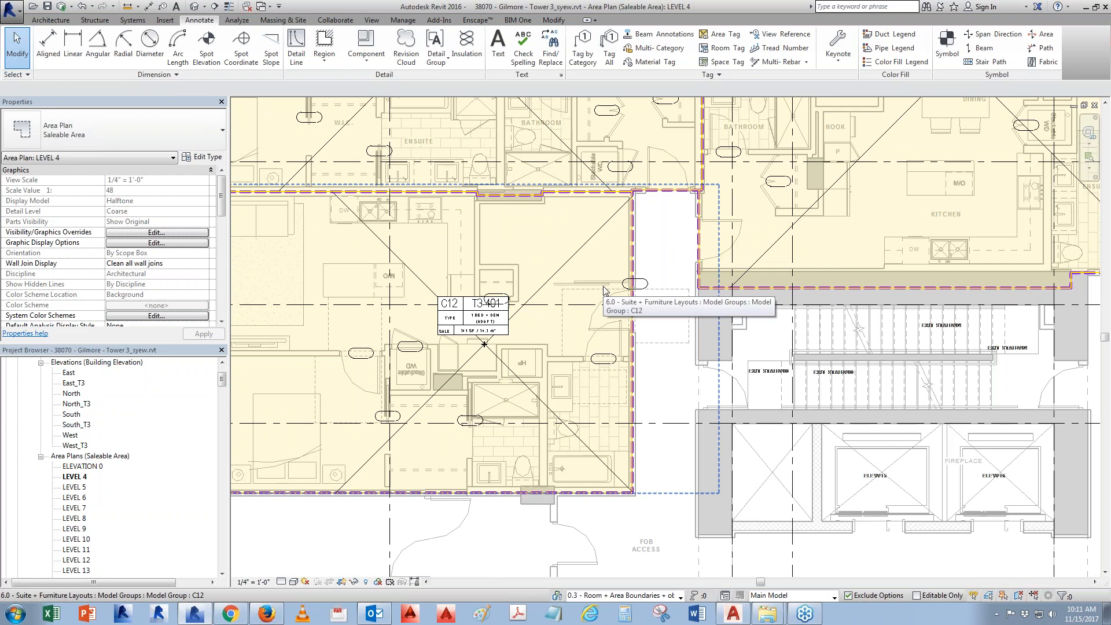
middle_drag(525, 325, 638, 400)
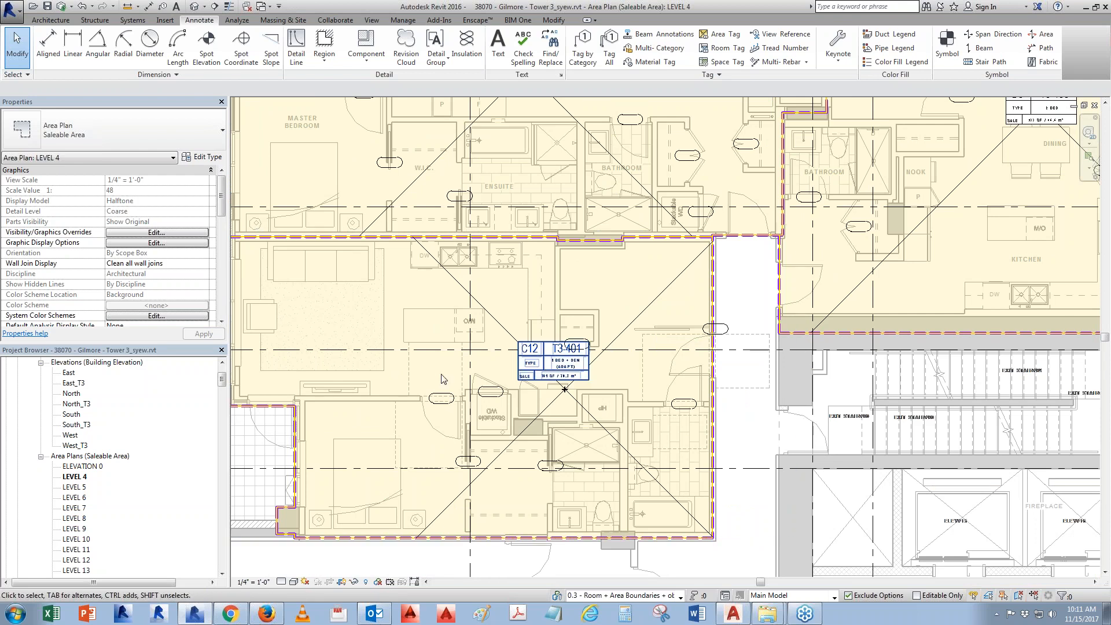
Open the LF8 - DOOR & ROOM SCHEDULE TEMPLATE sheet and edit its Suite Type + Number (Door) key schedule.
drag(221, 381, 228, 571)
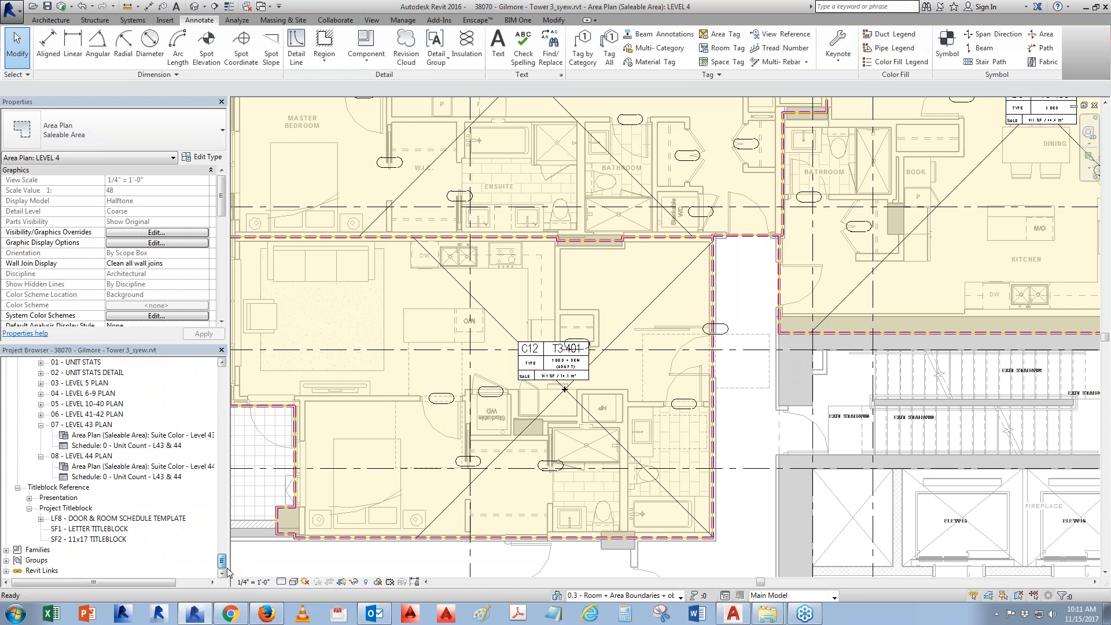
click(40, 518)
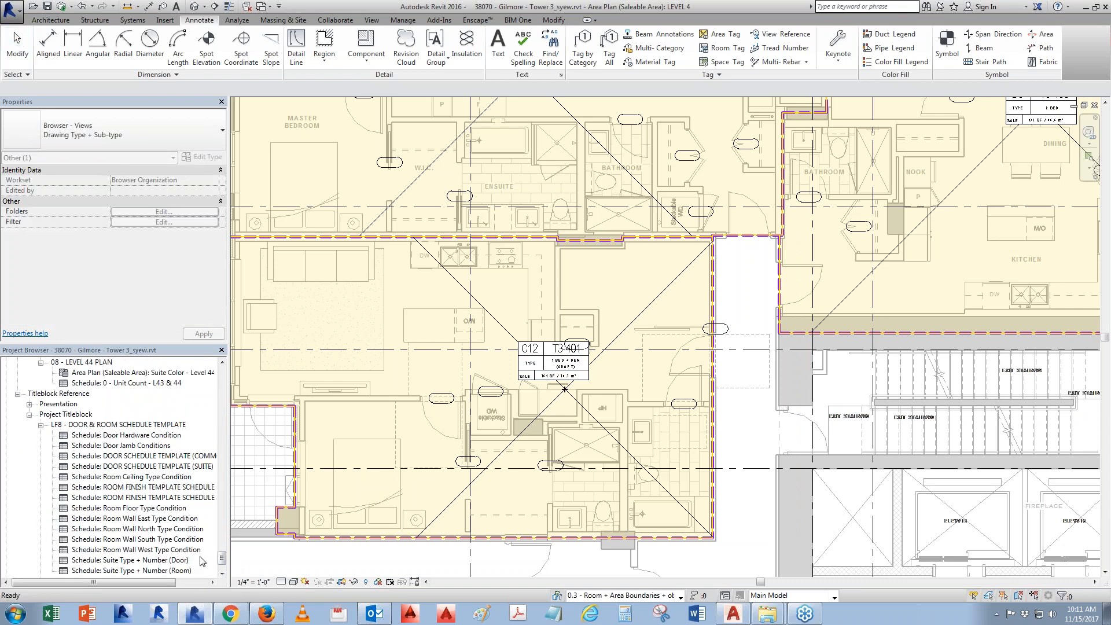
click(101, 427)
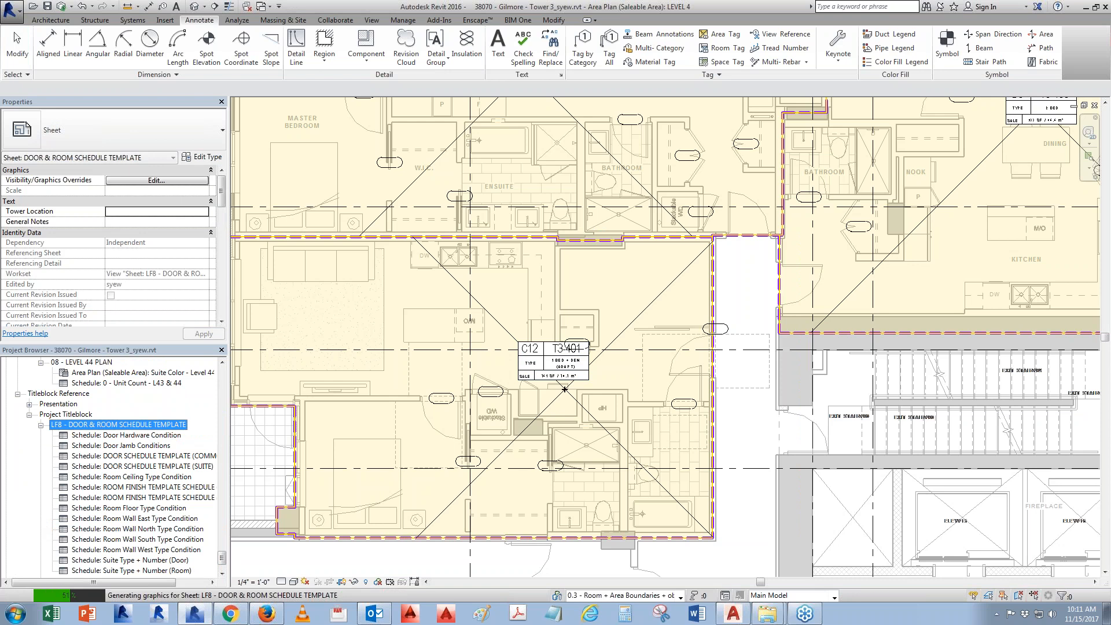
scroll(802, 276, up, 5)
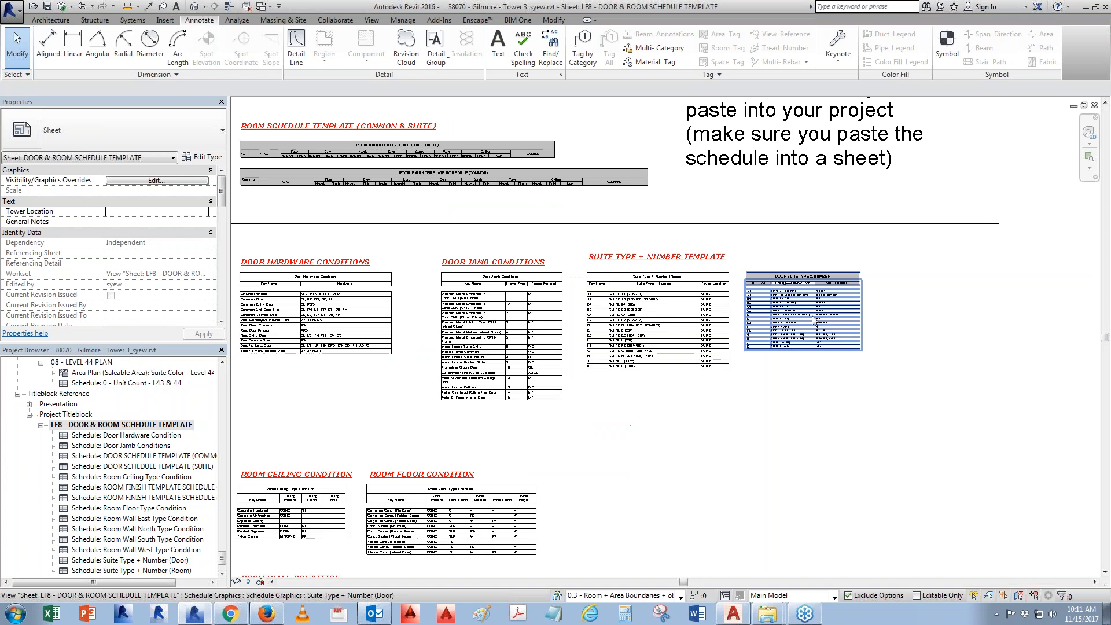
click(802, 276)
right_click(761, 238)
click(804, 297)
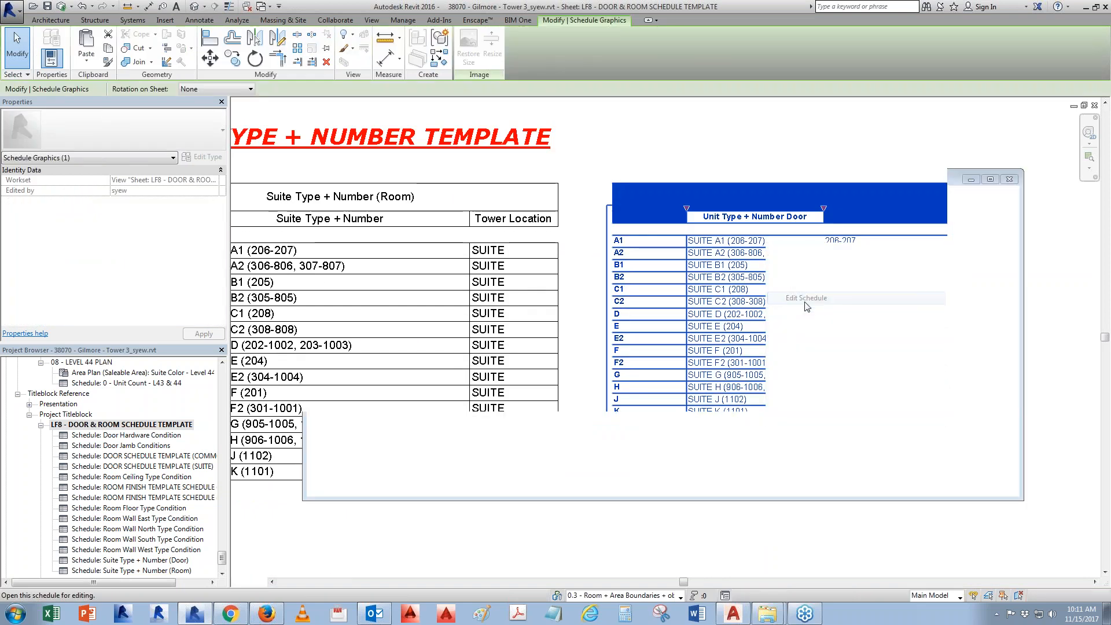
Add a data row to the door suite type key schedule with the suite type C12.
click(327, 58)
click(250, 154)
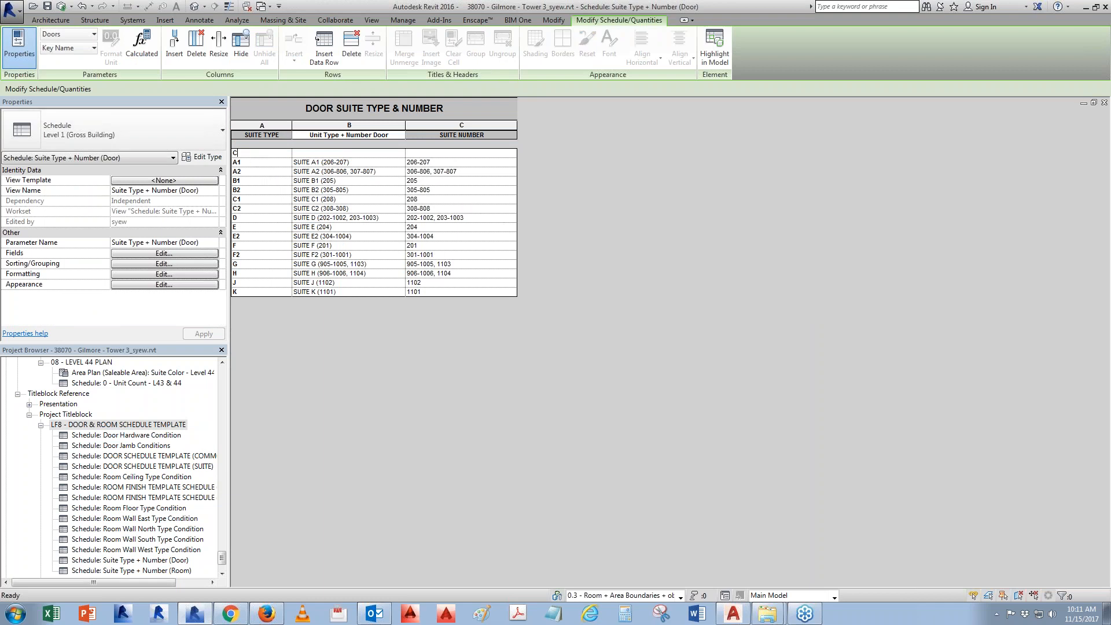
text(C12)
key(Return)
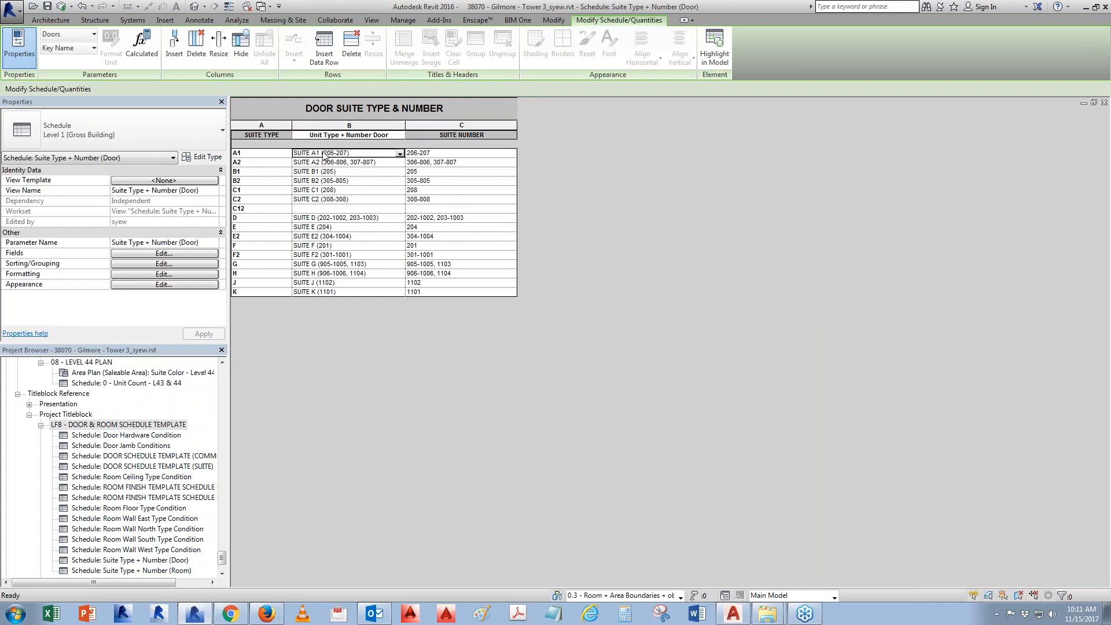
Return to the LEVEL 4 area plan to check suite C12's area tag.
click(262, 7)
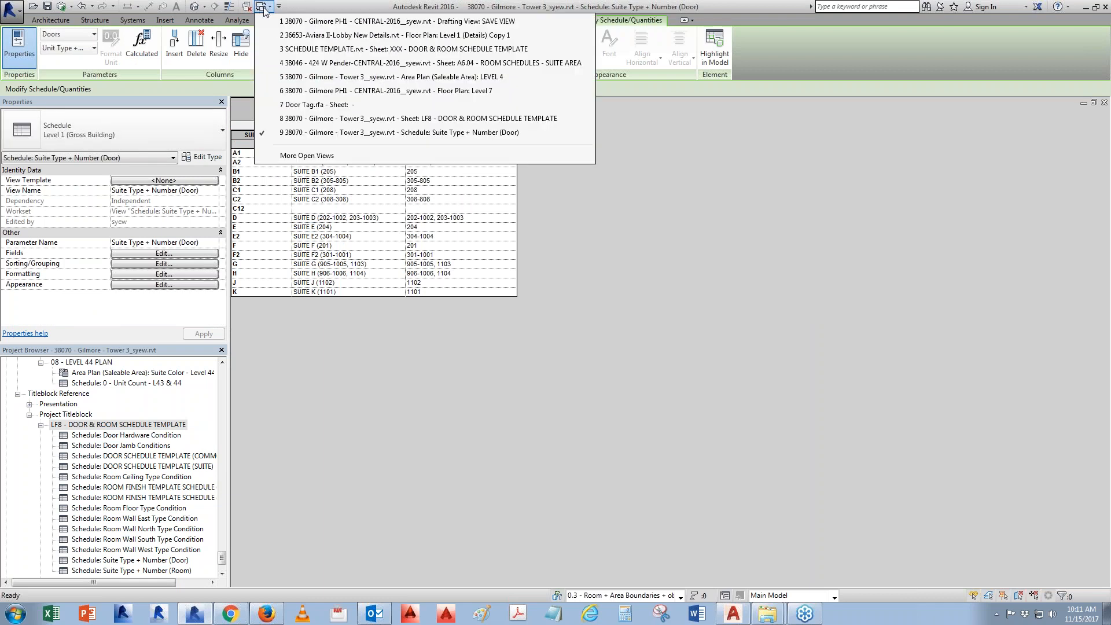
click(663, 417)
click(248, 7)
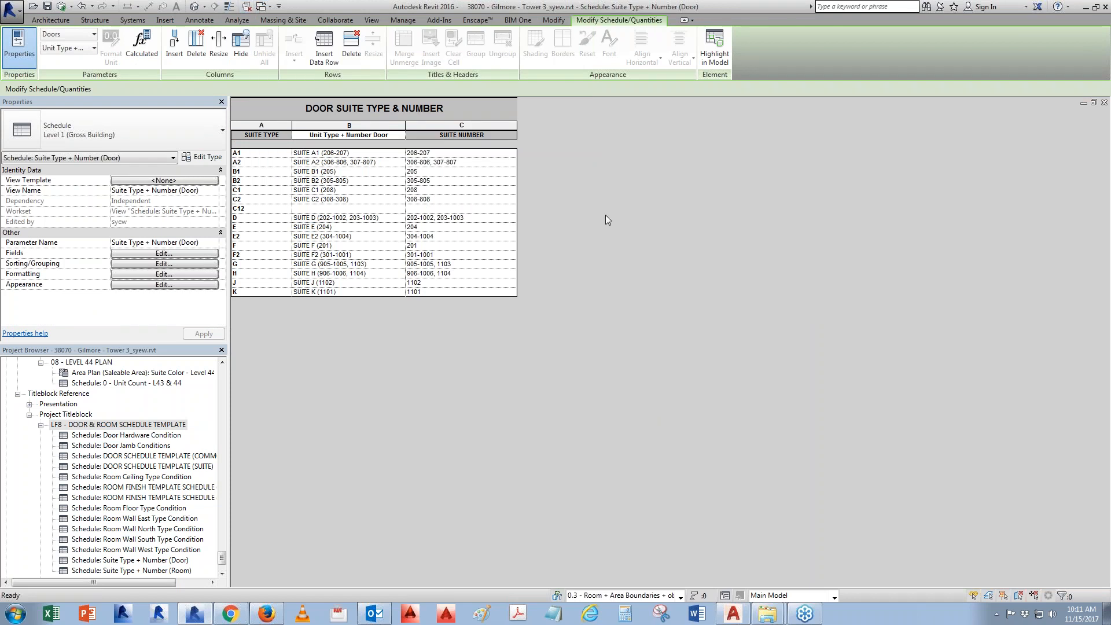
key(ctrl+Tab)
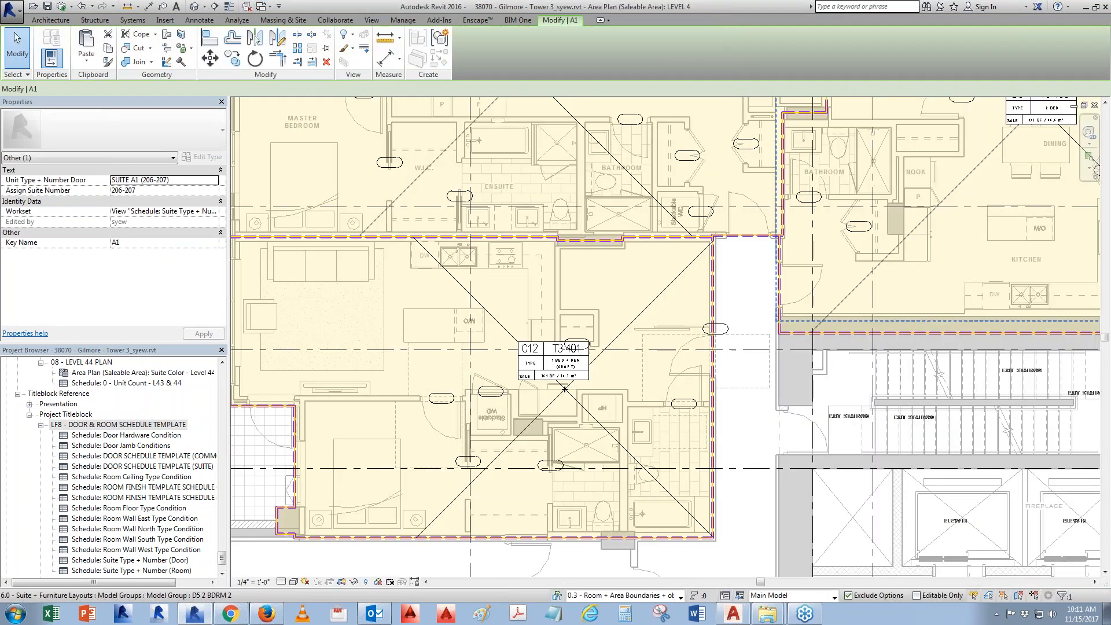
double_click(545, 369)
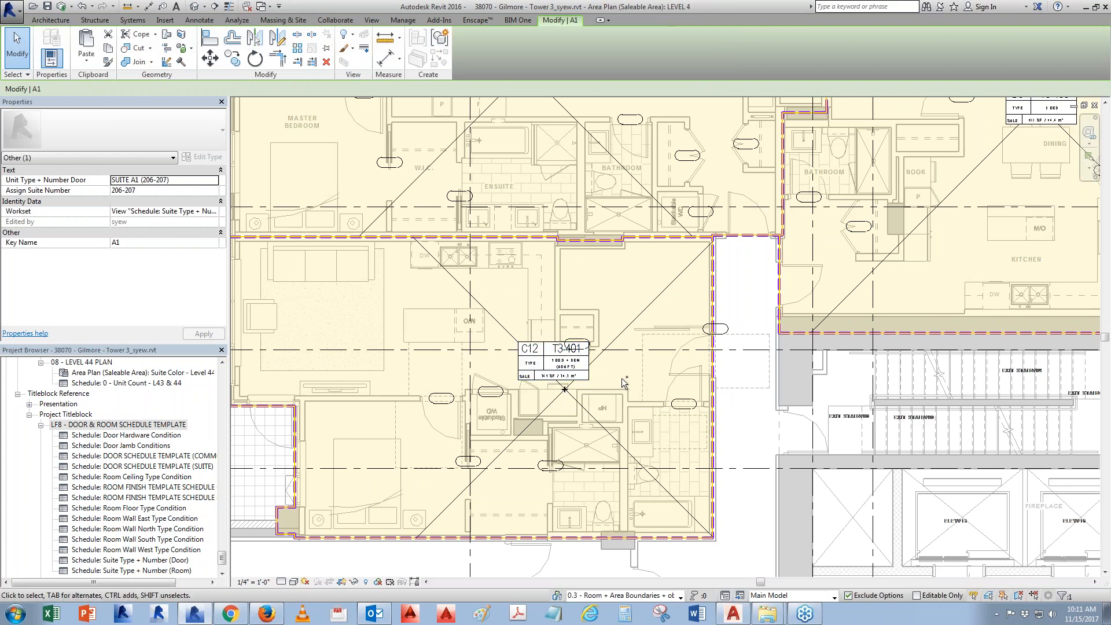
Close the Gilmore PH1 central project without saving, relinquishing all elements and worksets.
click(1094, 105)
click(582, 308)
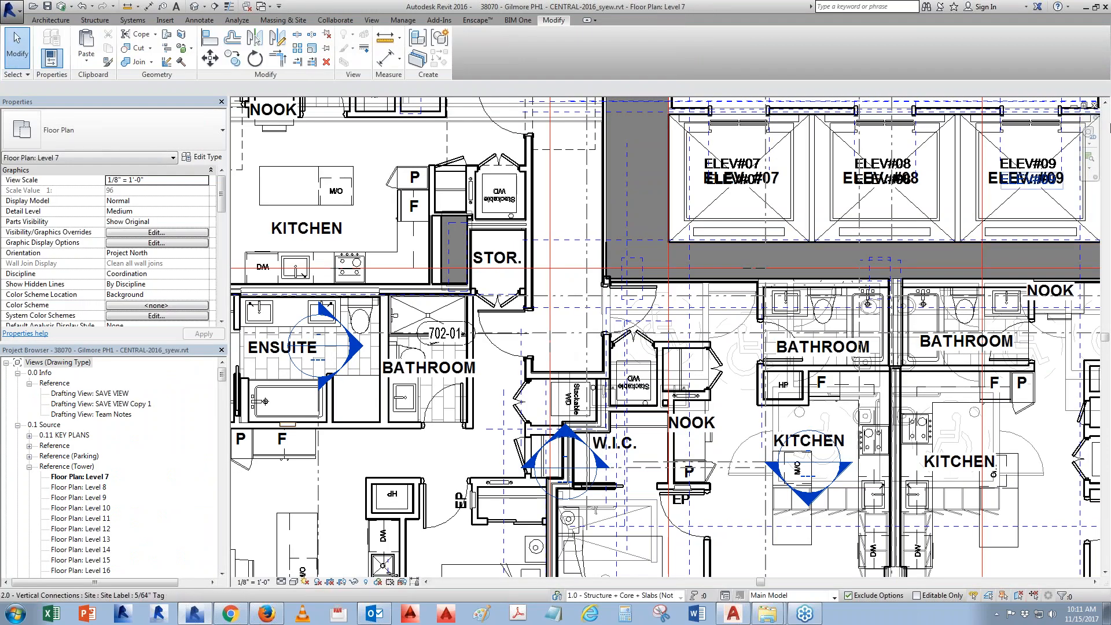
click(1095, 106)
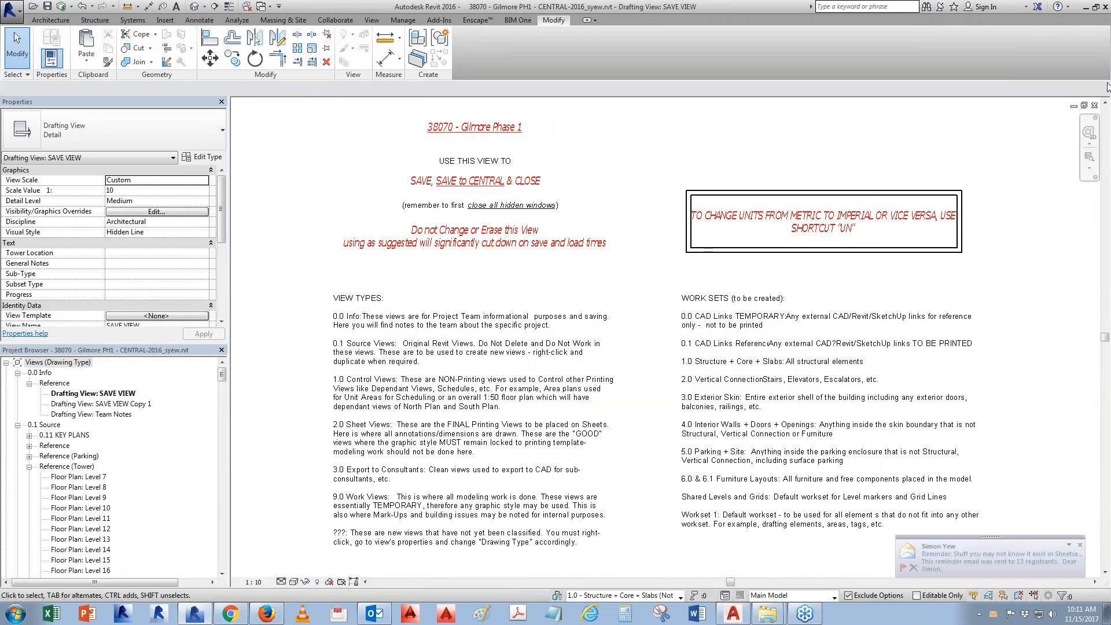
click(1094, 106)
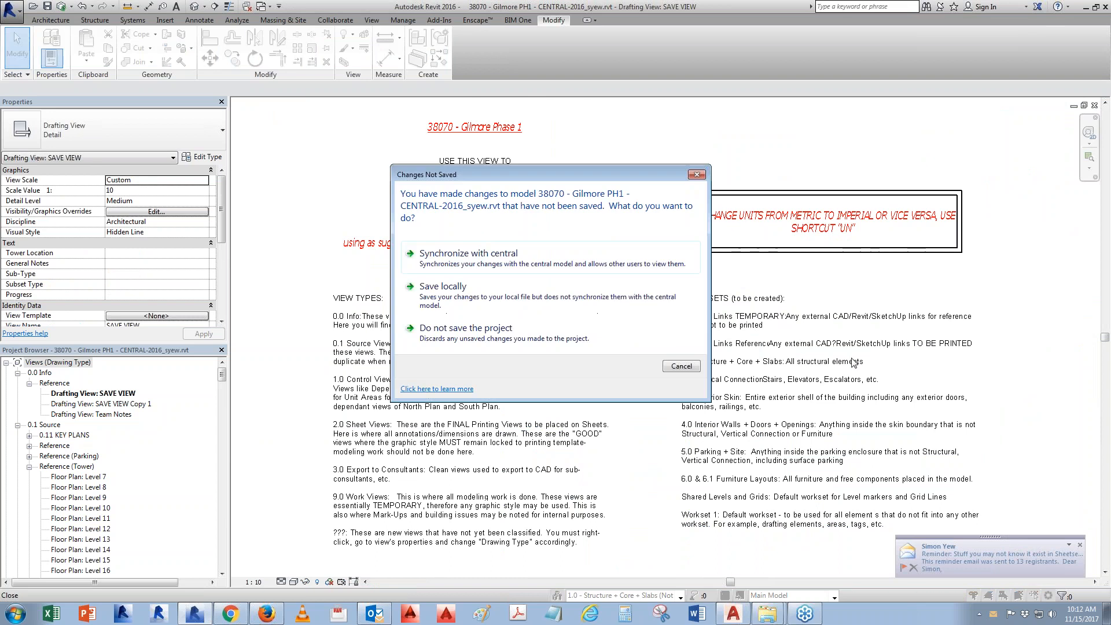
click(530, 317)
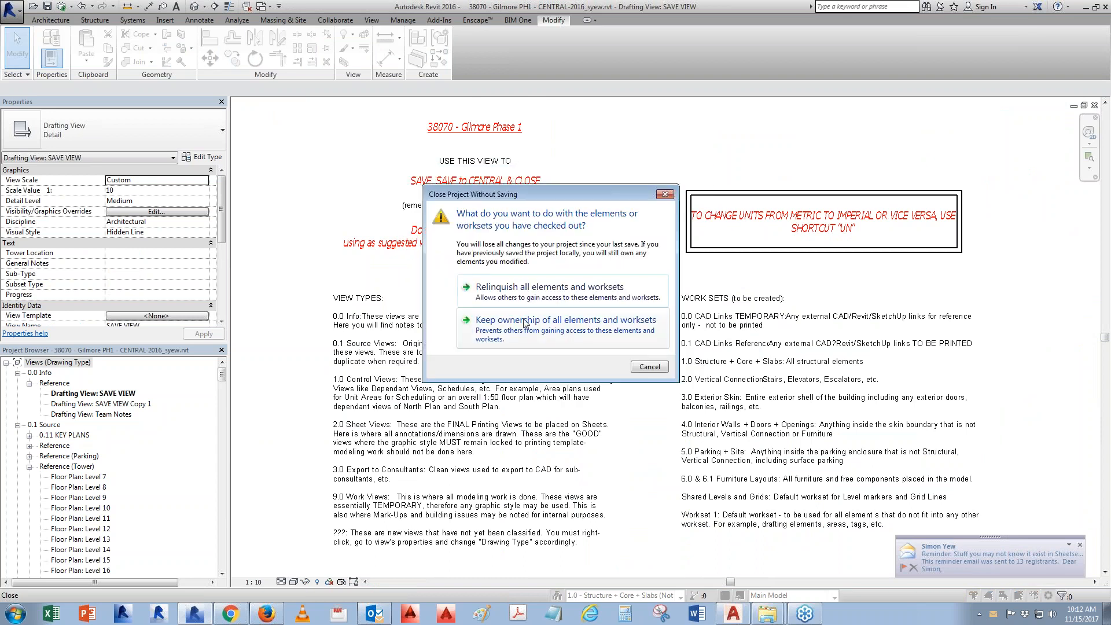
click(535, 303)
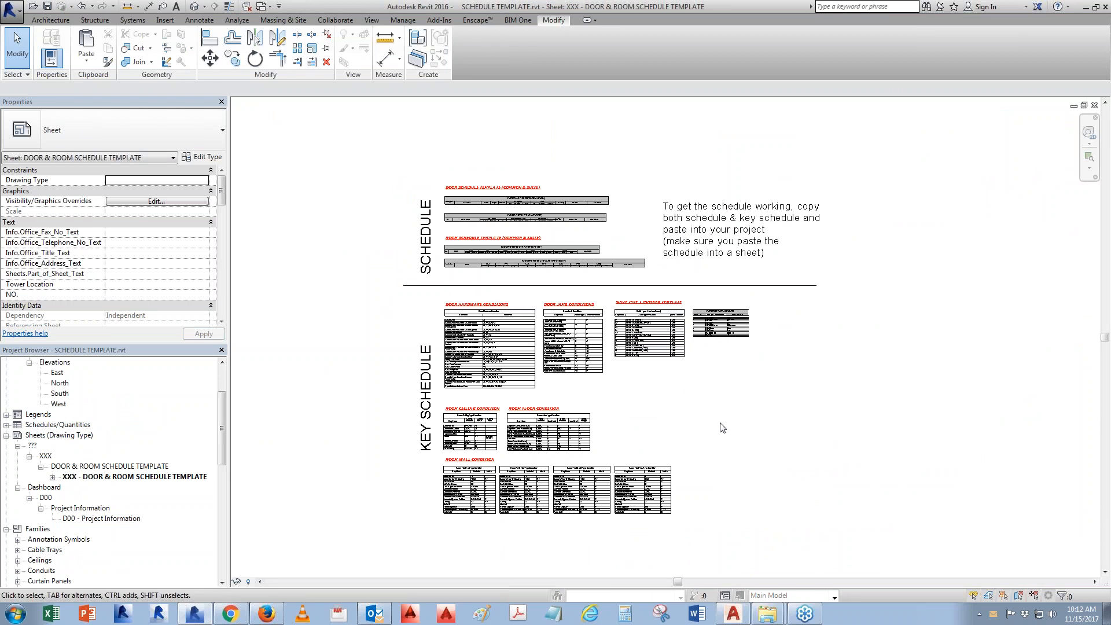
Close the SCHEDULE TEMPLATE, 424 W Pender central and Aviara II lobby details projects without saving them.
click(1094, 105)
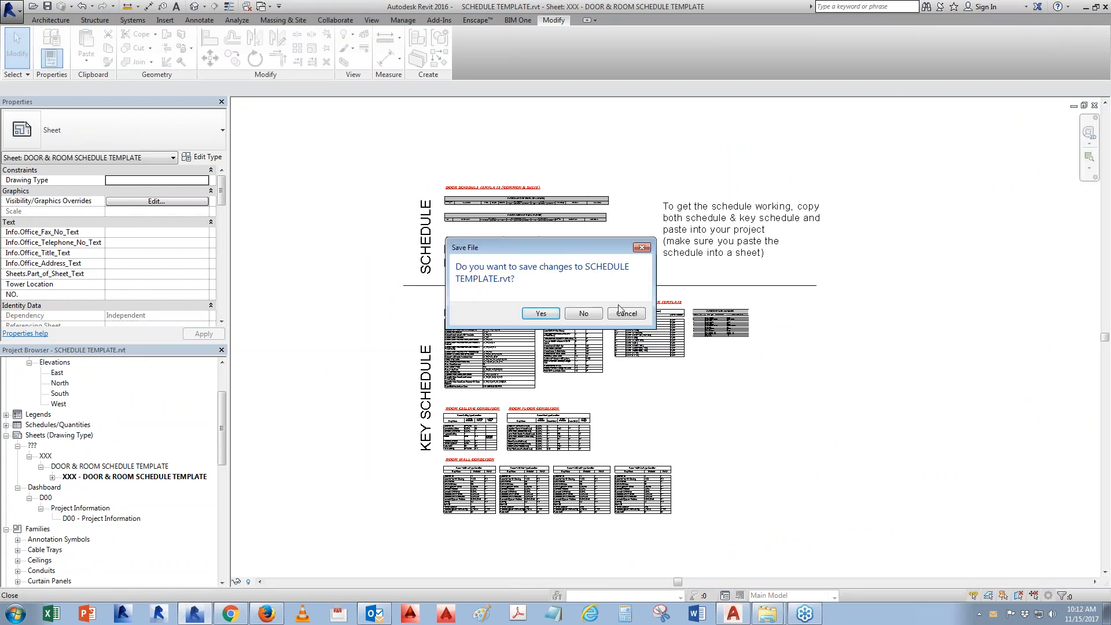
click(577, 316)
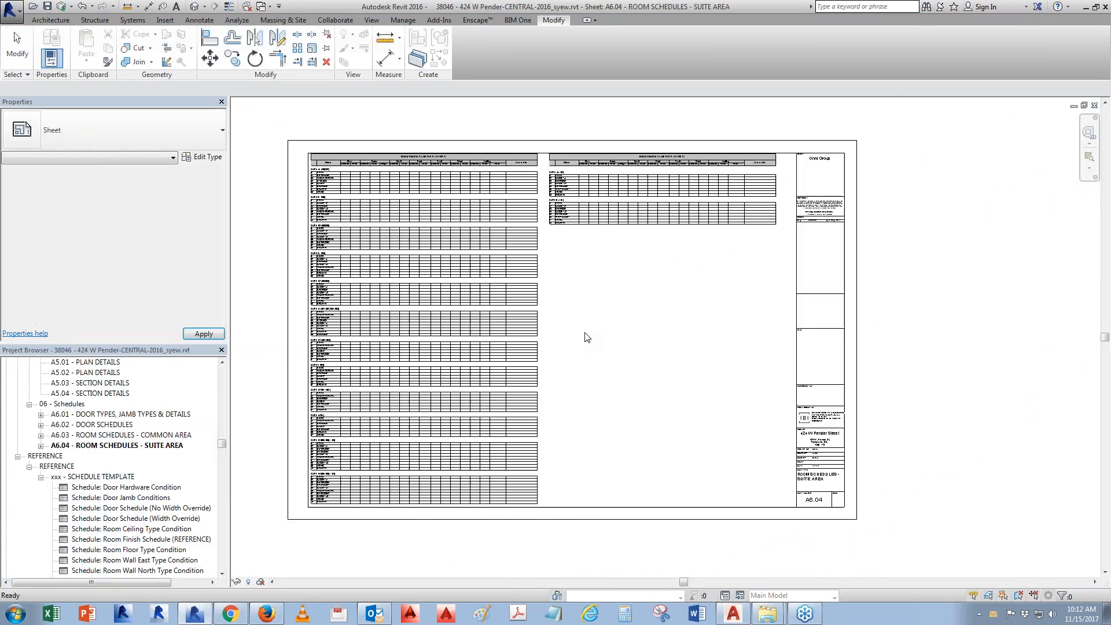
click(1094, 105)
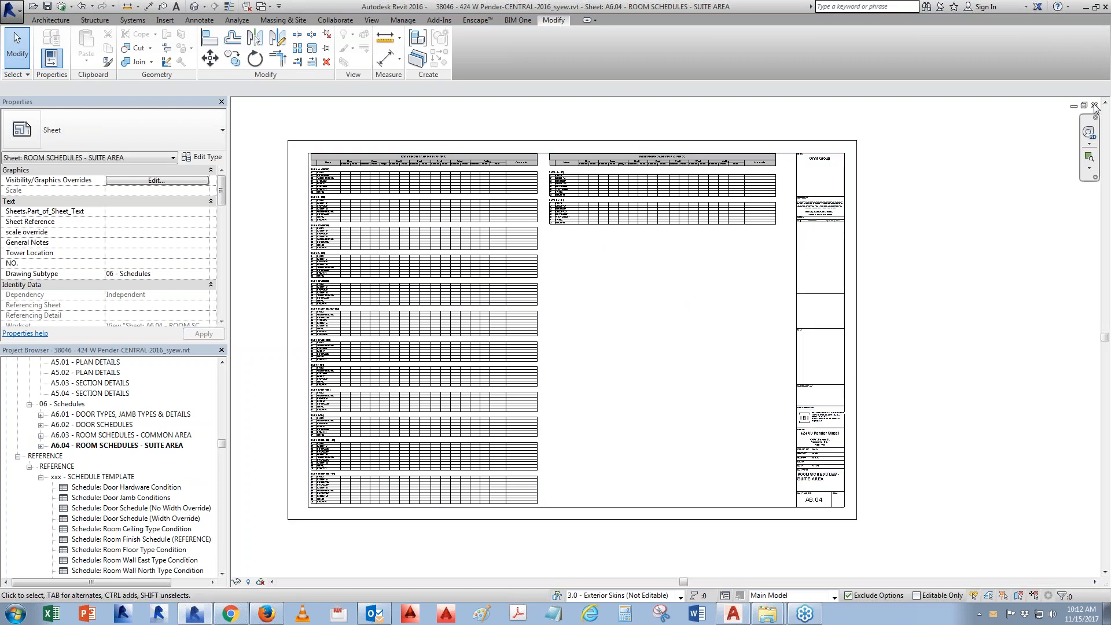
click(483, 332)
click(518, 289)
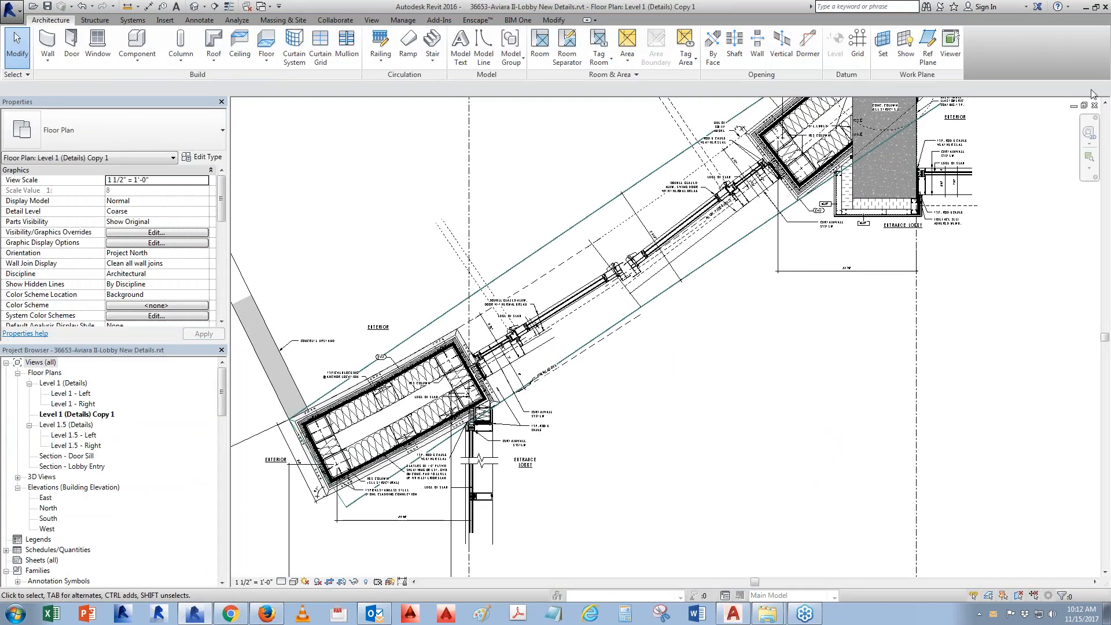
click(1094, 105)
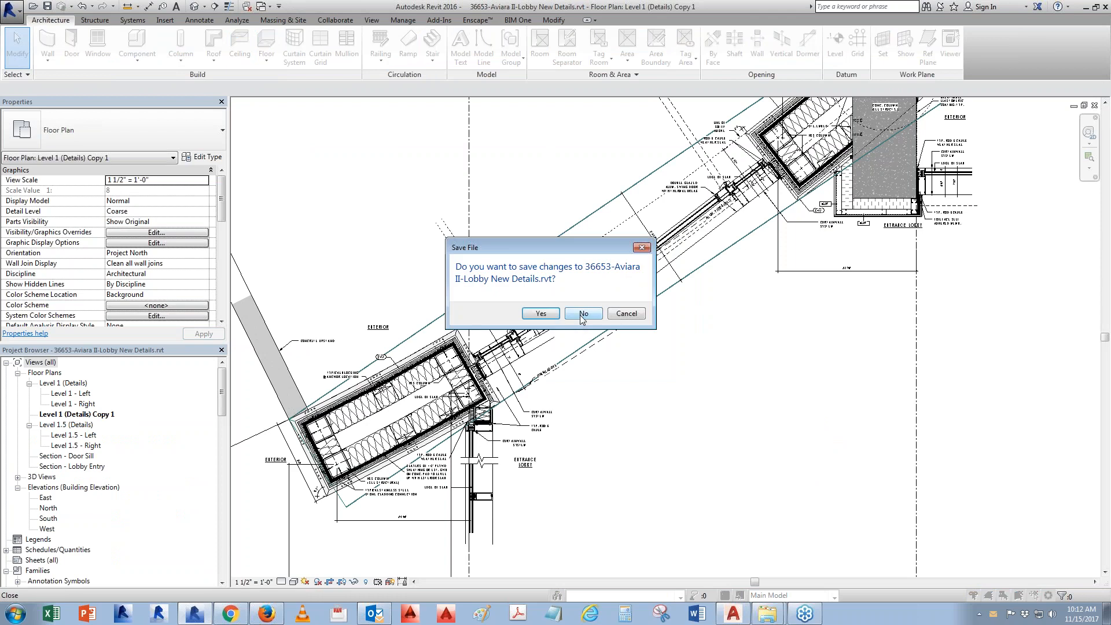
click(582, 316)
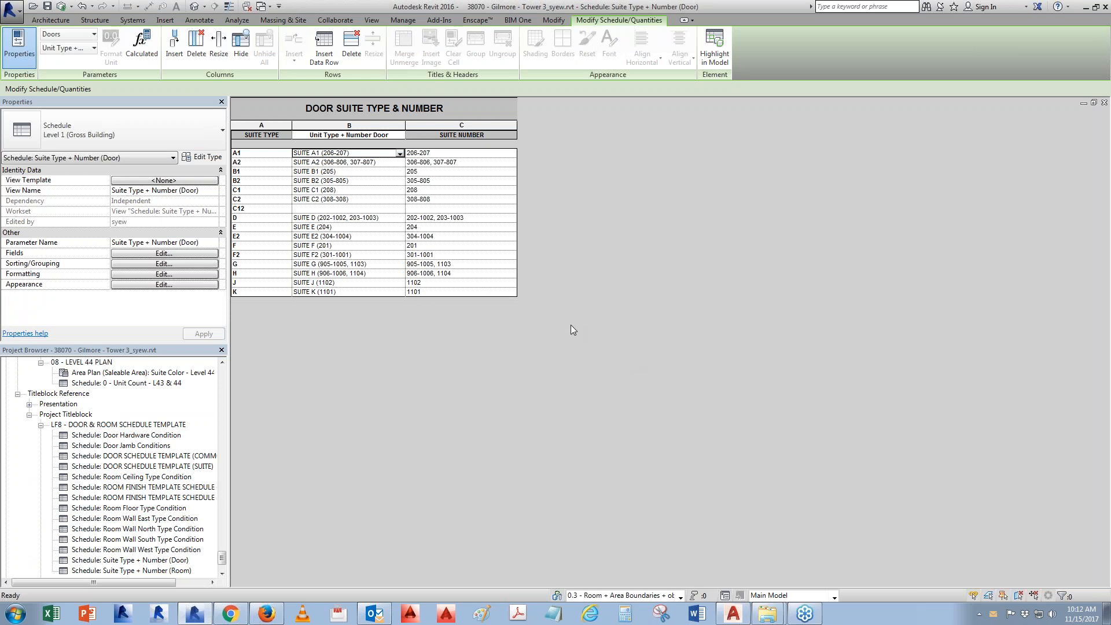
Complete the C12 row of the door key schedule with unit type SUITE C12 (402) and suite number 402.
click(338, 208)
text(SUITE C12)
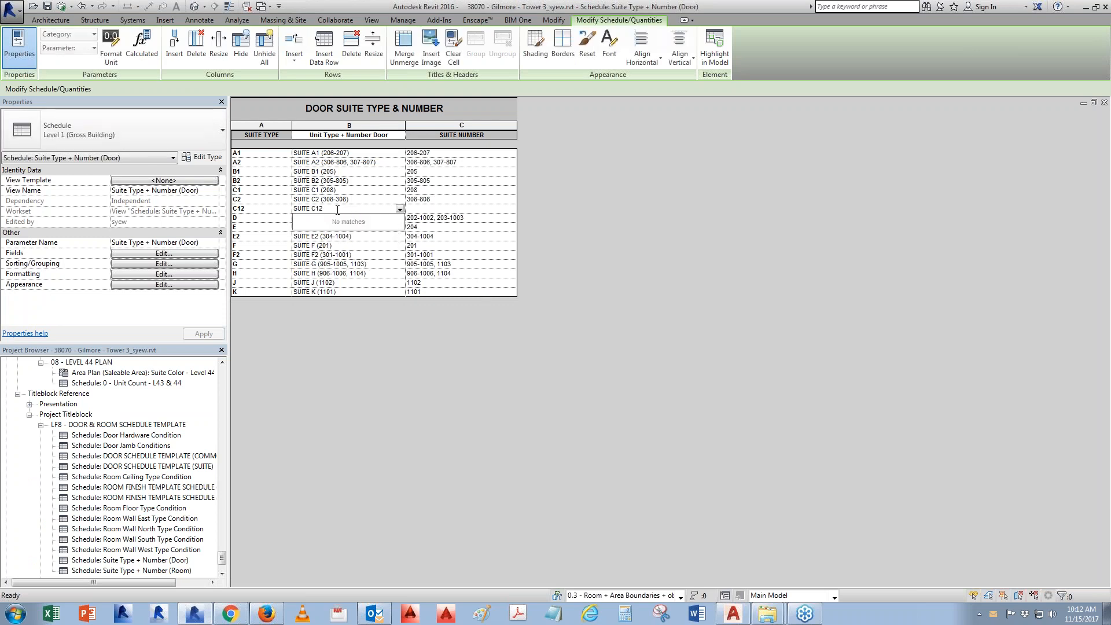
text( (402))
key(Return)
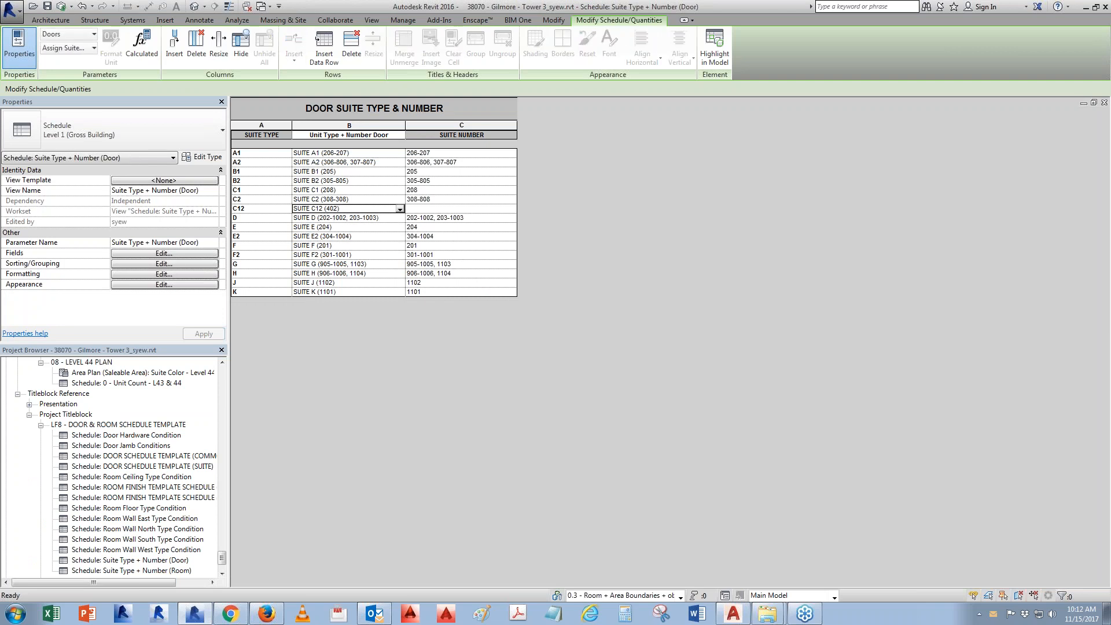
key(Tab)
text(402)
key(Return)
Return to the LEVEL 4 area plan and open the C12 suite model group for editing.
key(ctrl+Tab)
key(ctrl+Tab)
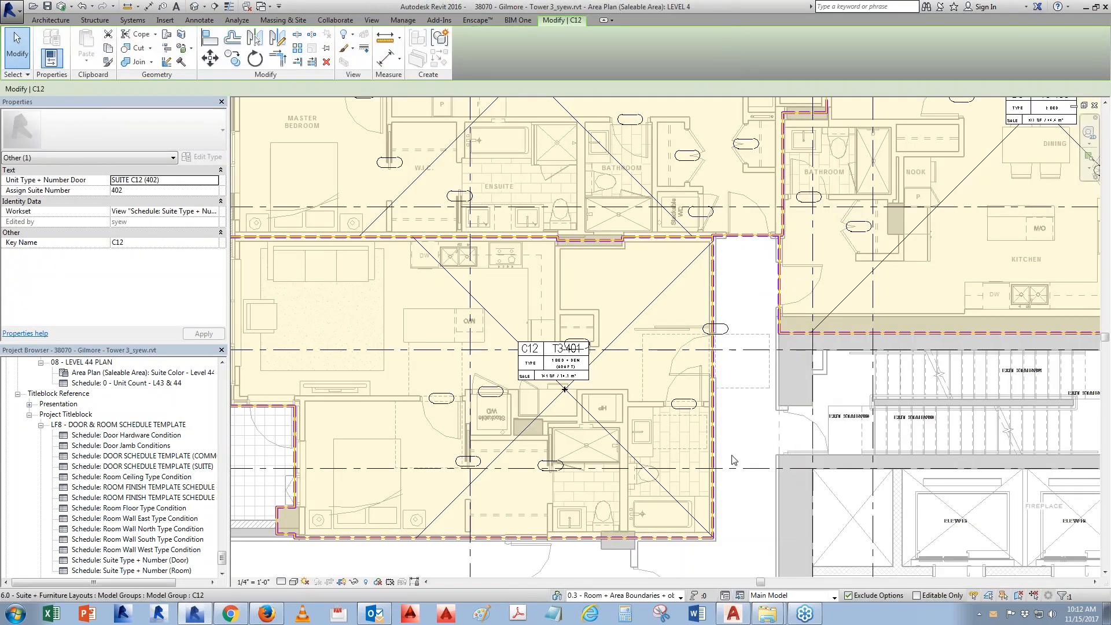
middle_drag(732, 476, 768, 411)
click(684, 276)
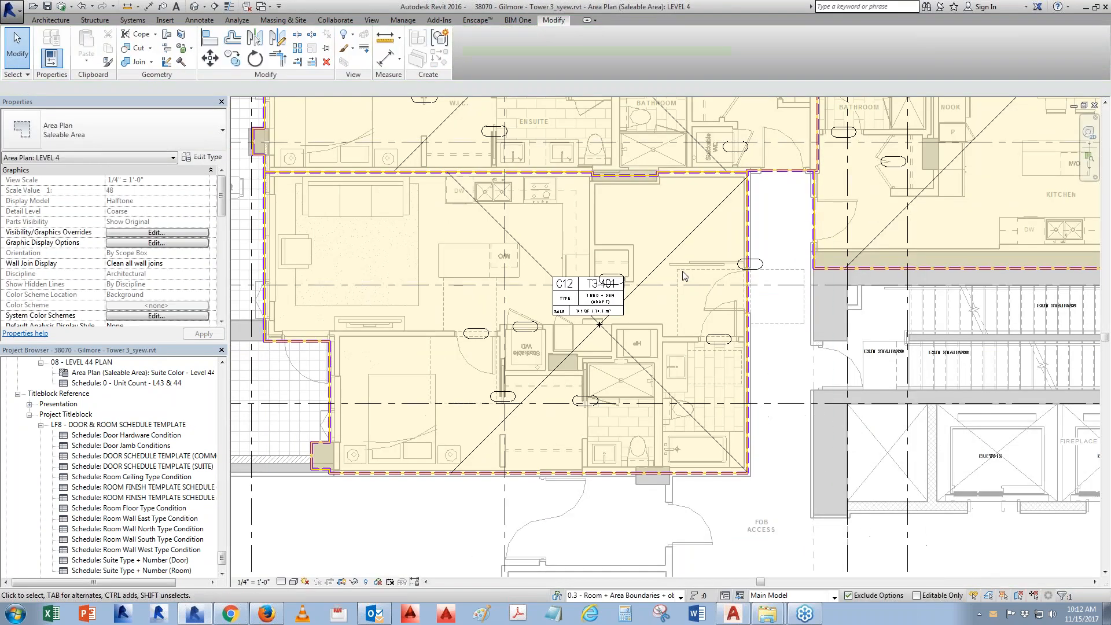
double_click(724, 251)
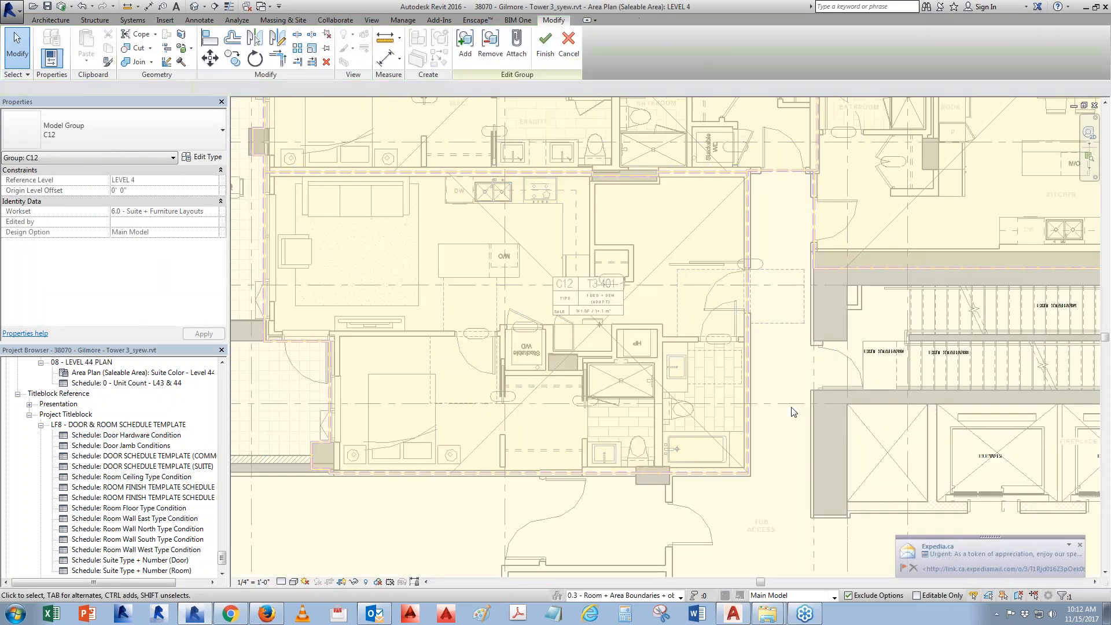
Select everything in the C12 suite group and filter the selection to doors only.
scroll(794, 412, down, 1)
drag(795, 494, 185, 138)
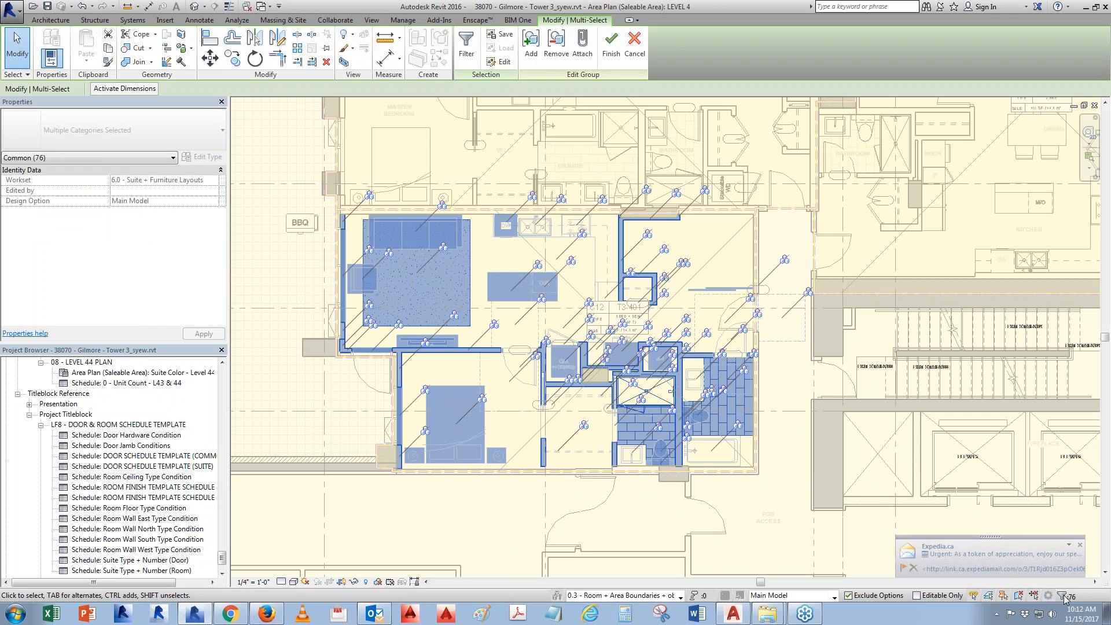
click(1060, 596)
click(630, 250)
click(452, 241)
click(542, 394)
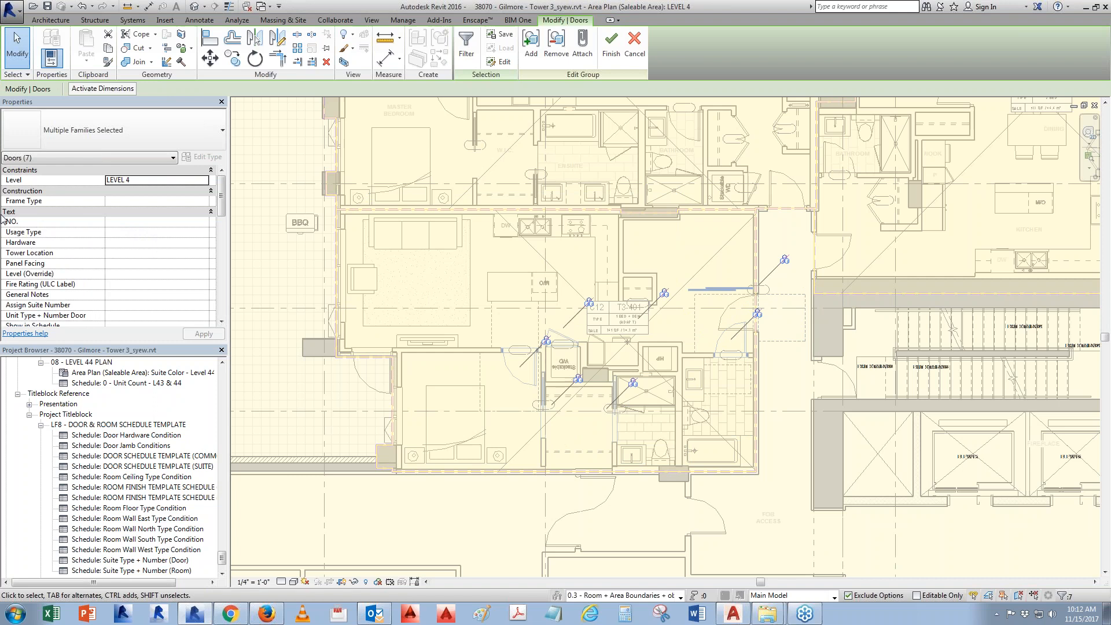
Set the selected C12 doors' usage type to SUITE and their text tower location to Tower 3.
click(116, 224)
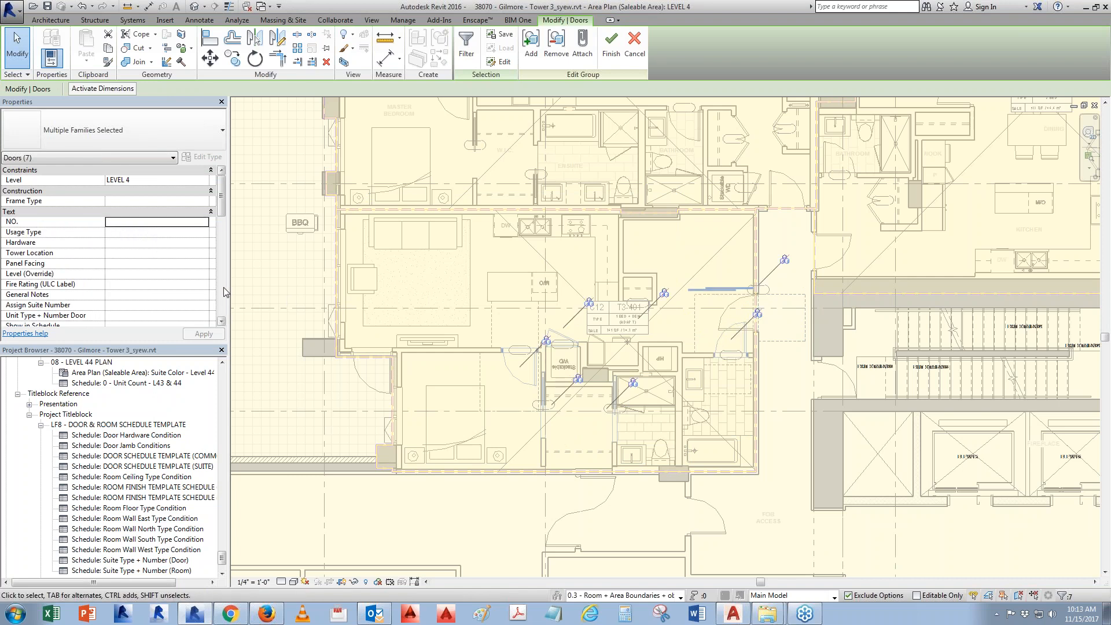
click(174, 233)
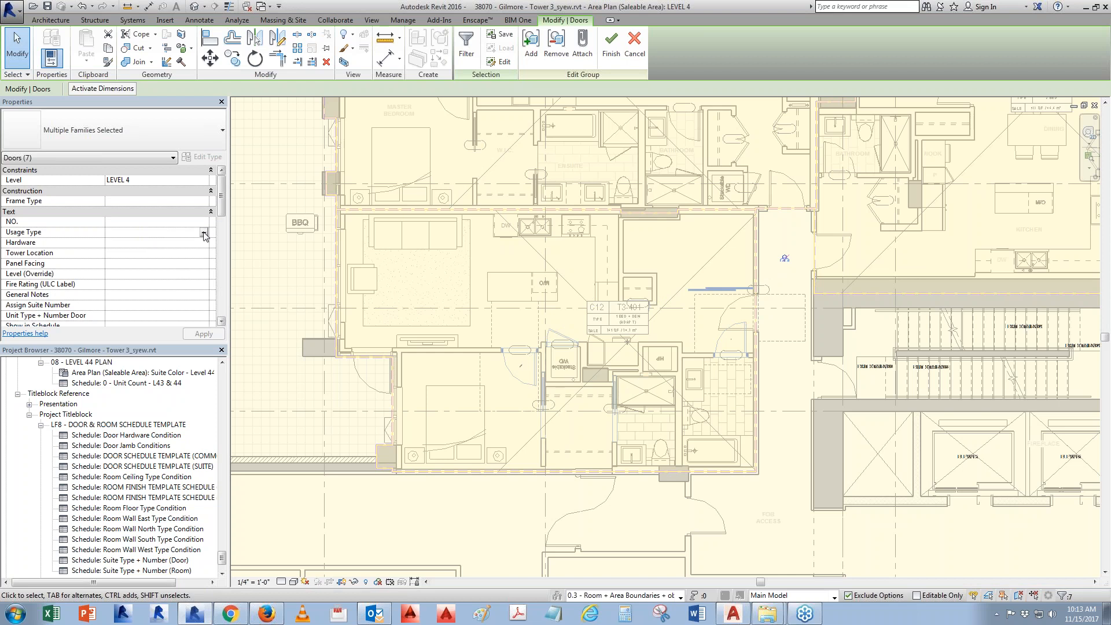
text(SUITE)
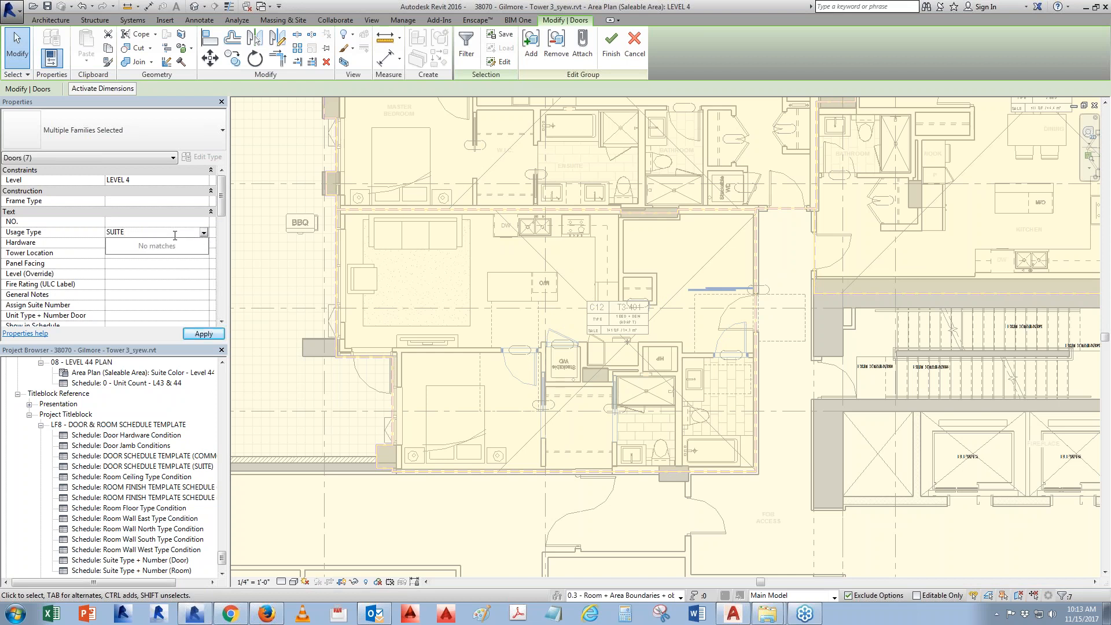
key(Return)
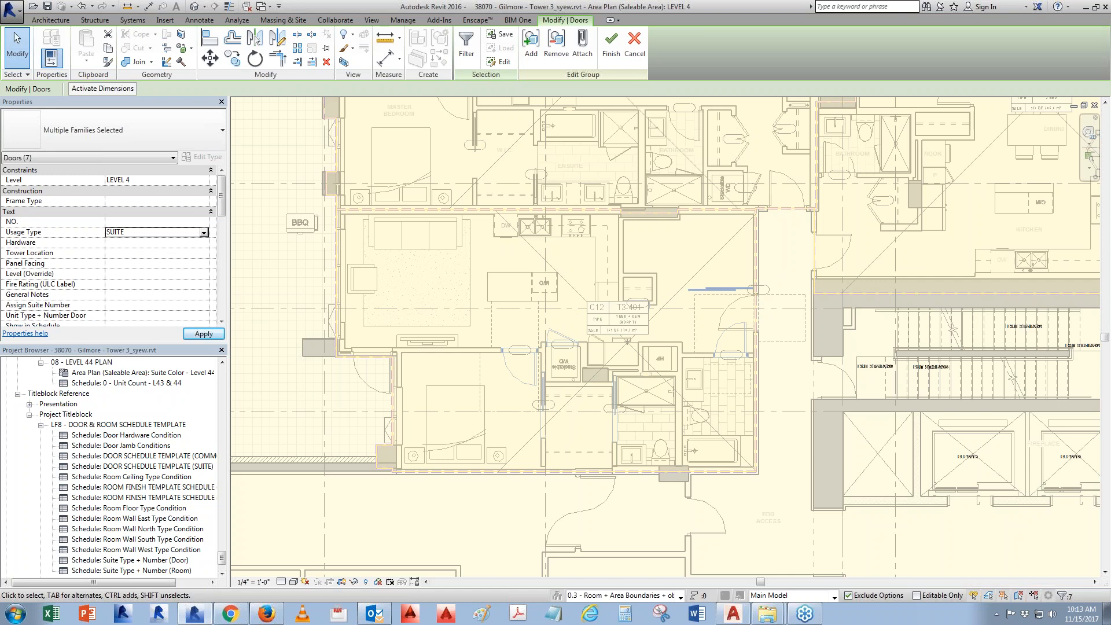
click(188, 258)
text(Tower 3)
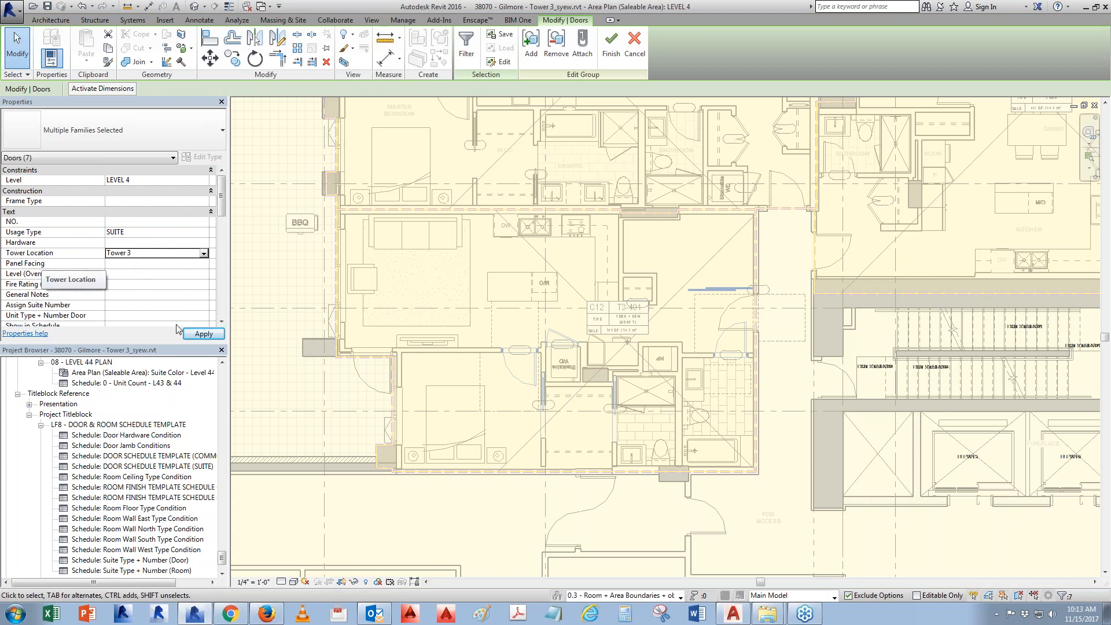
Set Show in Schedule to YES for the selected C12 doors.
drag(222, 205, 221, 221)
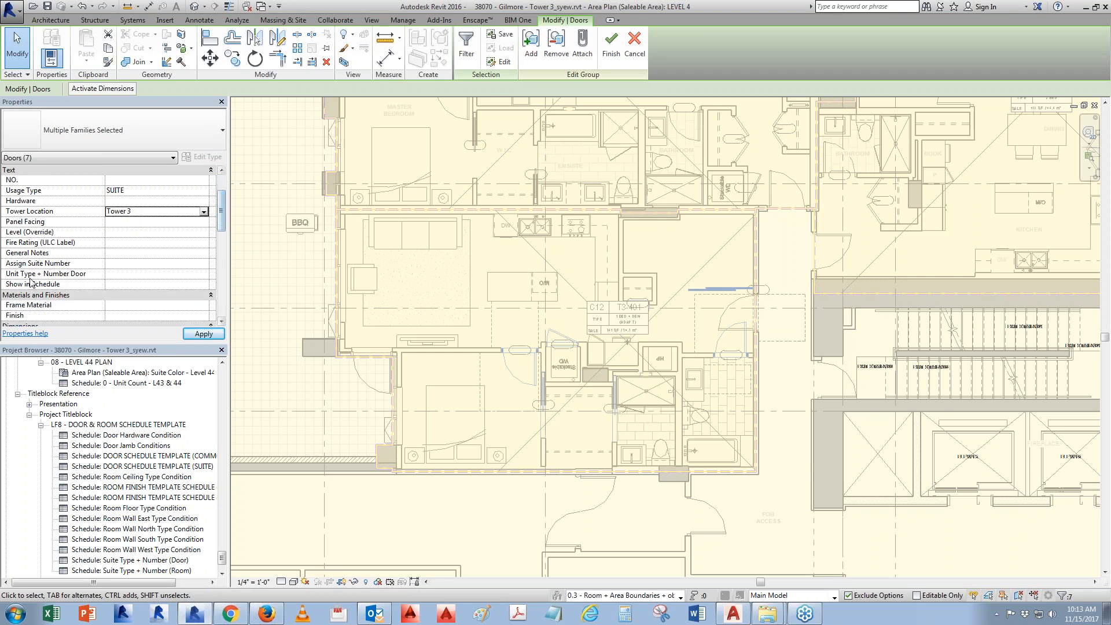
click(127, 286)
text(yES)
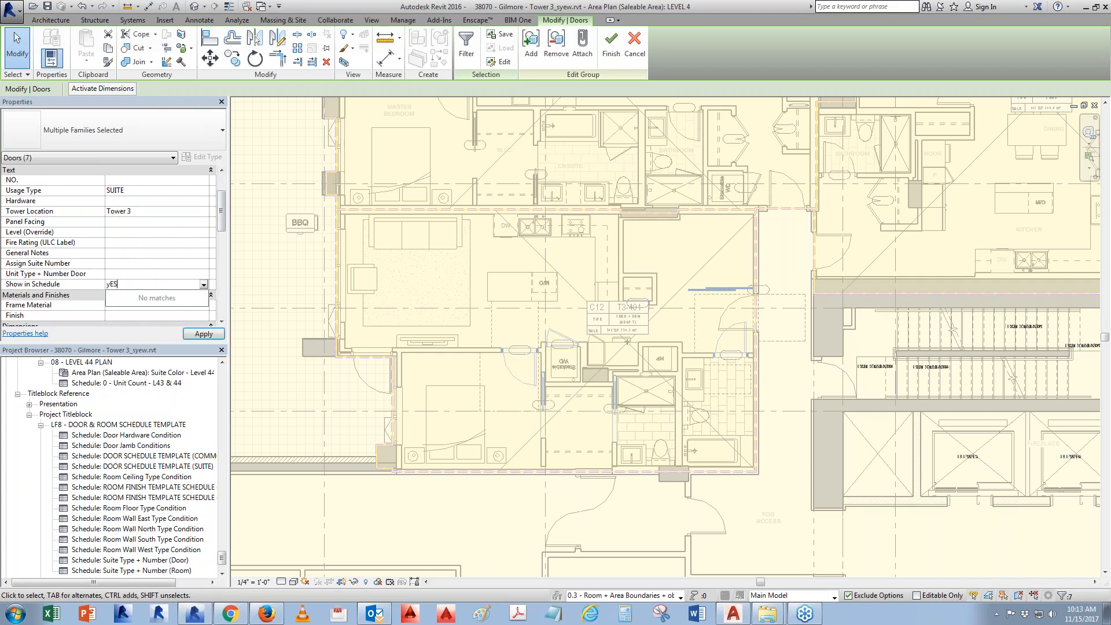
key(BackSpace)
key(BackSpace)
text(e)
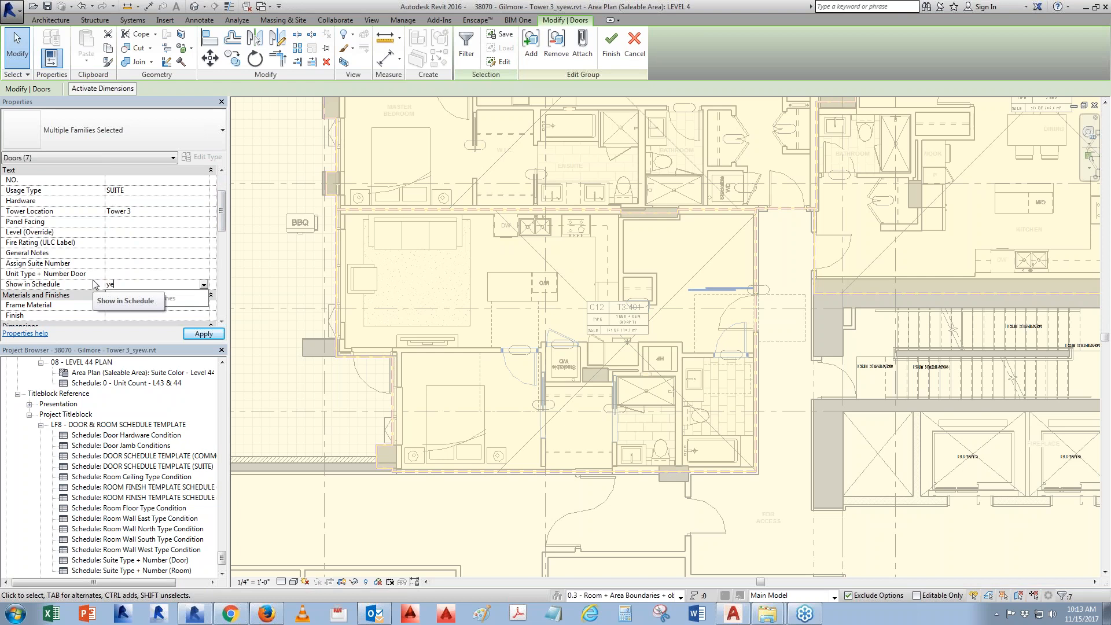
text(Y)
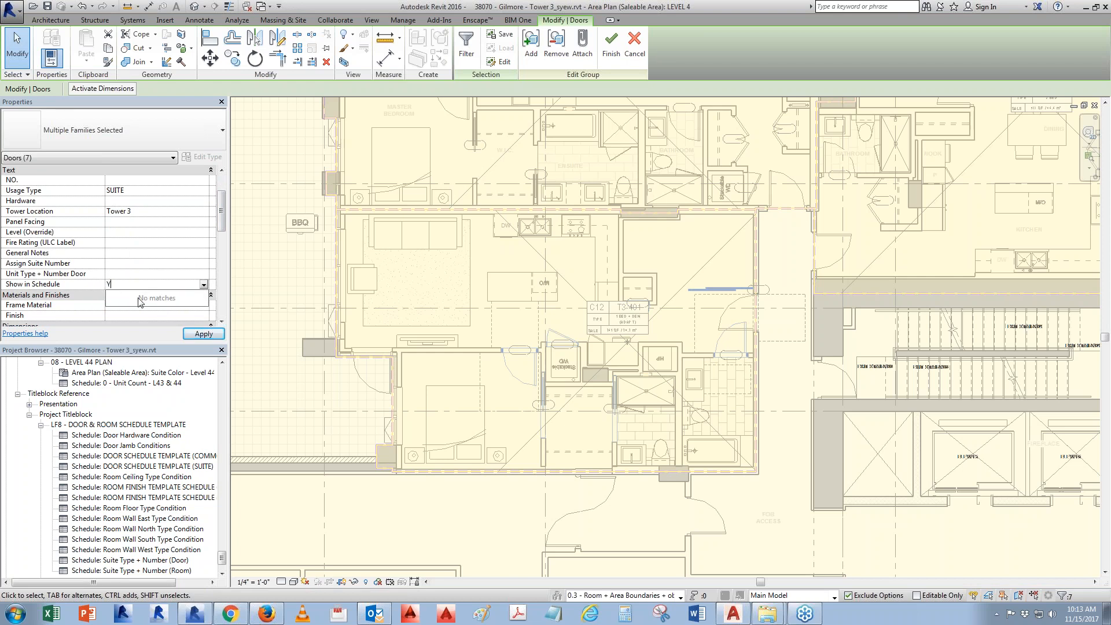
text(ES)
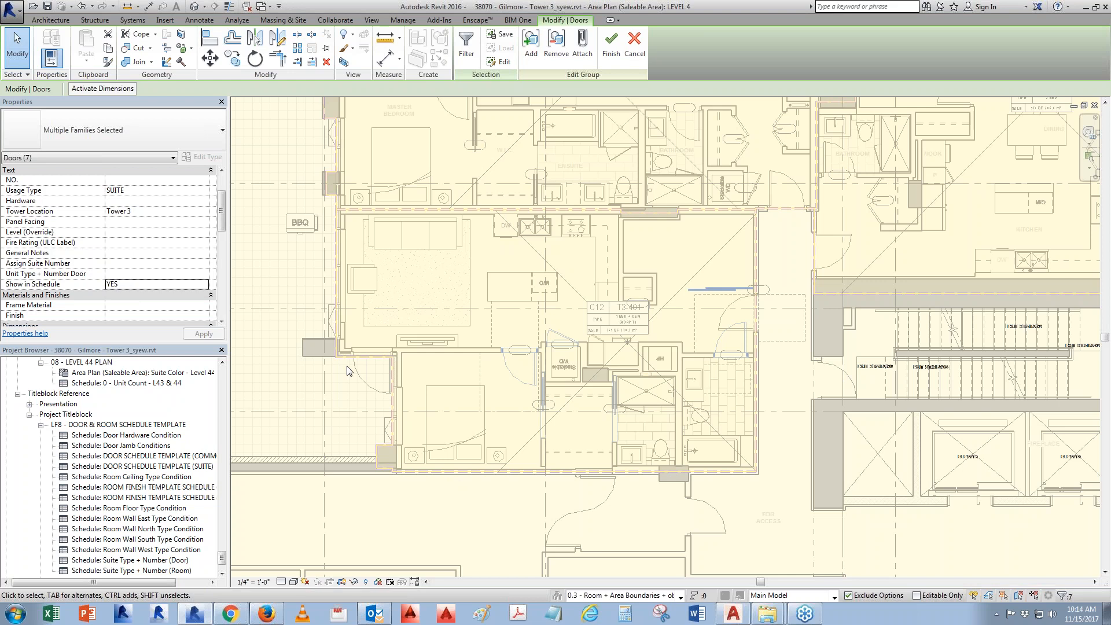
Assign the C12 key to the selected doors as their Suite Type + Number (Door).
drag(219, 218, 219, 284)
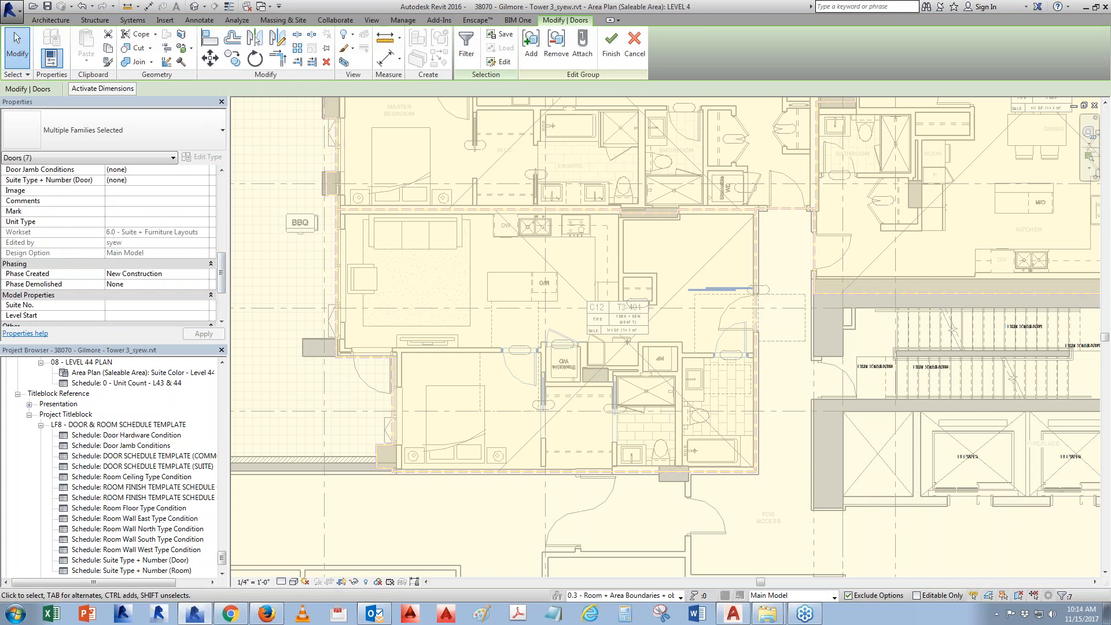
drag(223, 271, 223, 205)
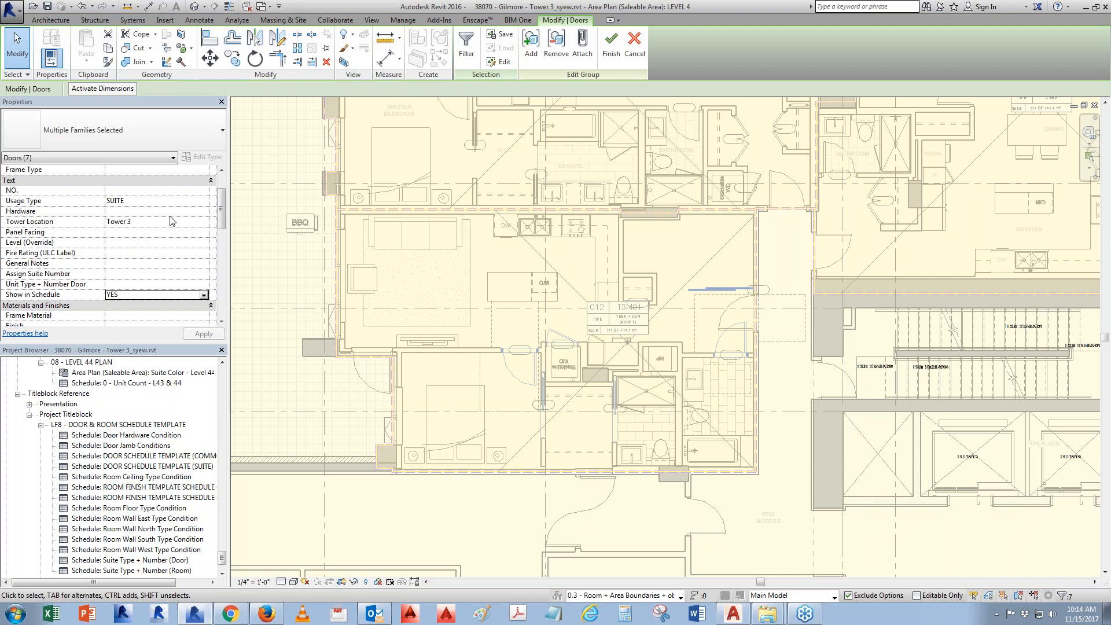
drag(219, 209, 216, 249)
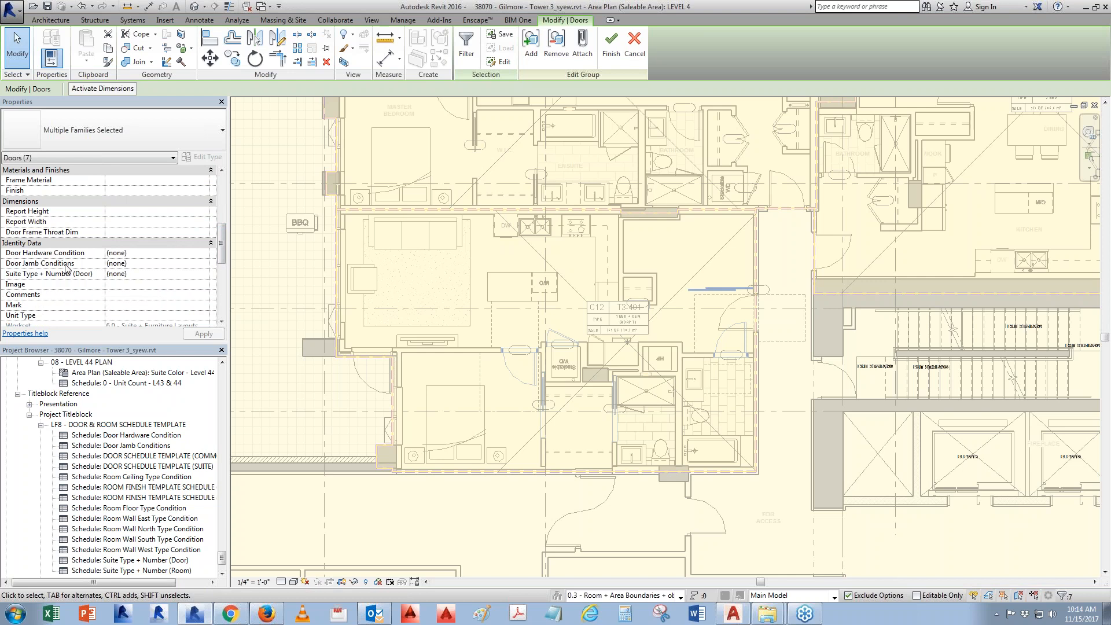
click(203, 274)
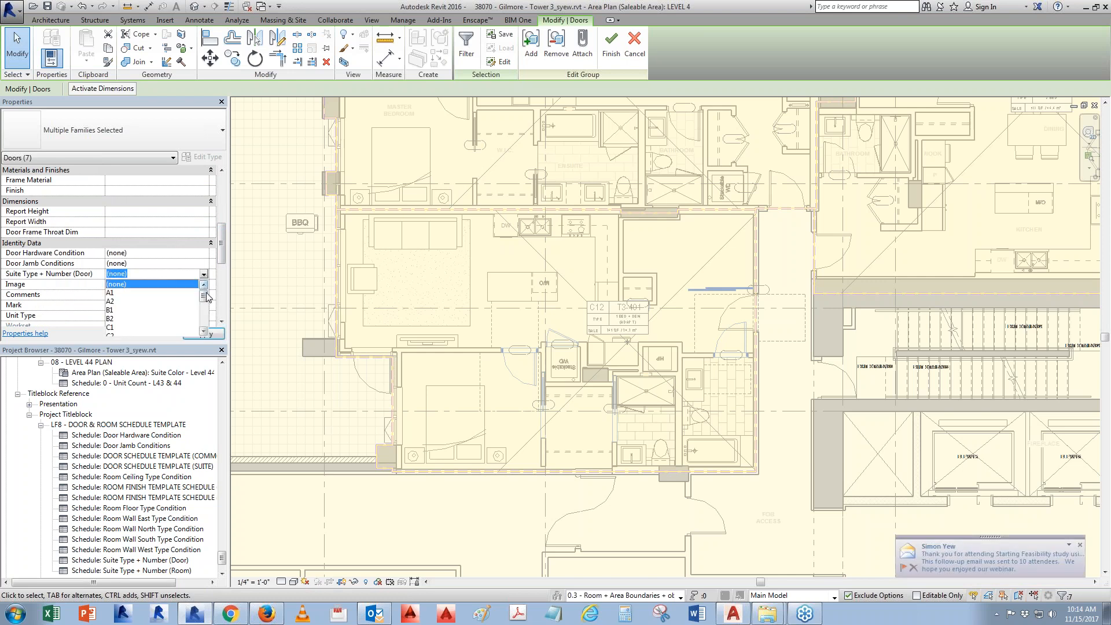
click(116, 327)
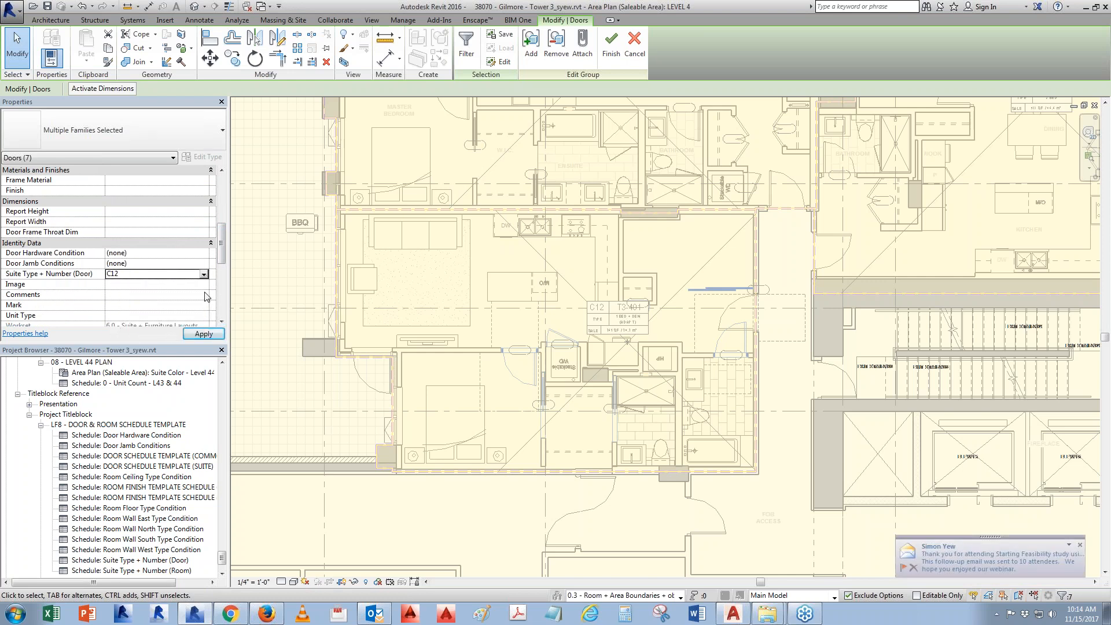
scroll(159, 211, up, 2)
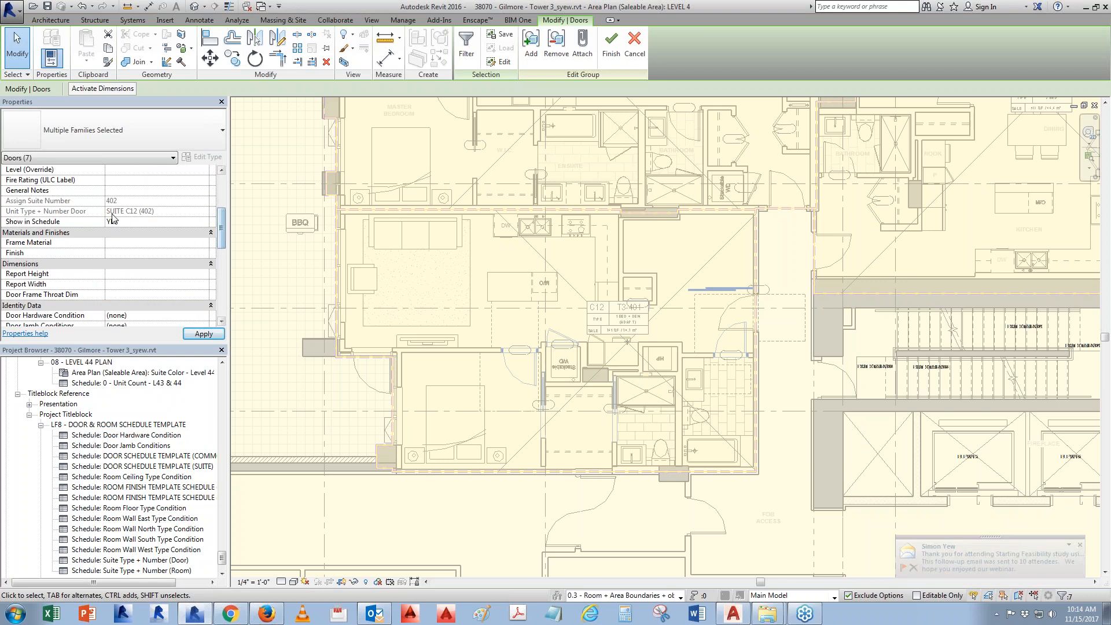
Review the remaining parameters of the selected C12 doors, including the room condition value.
drag(222, 227, 218, 301)
click(222, 322)
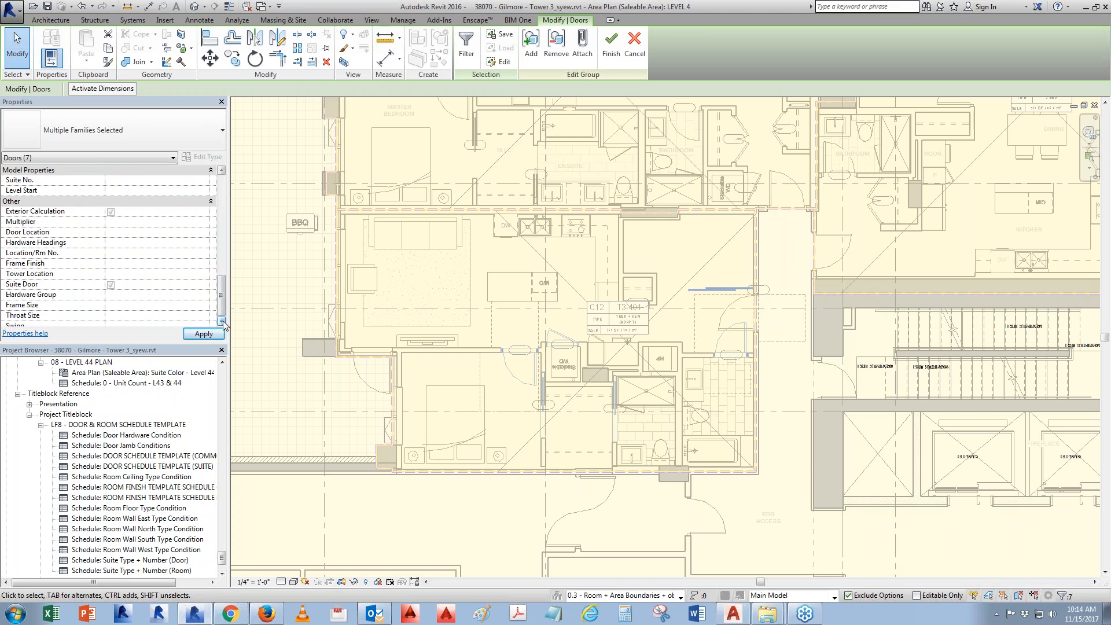
click(222, 322)
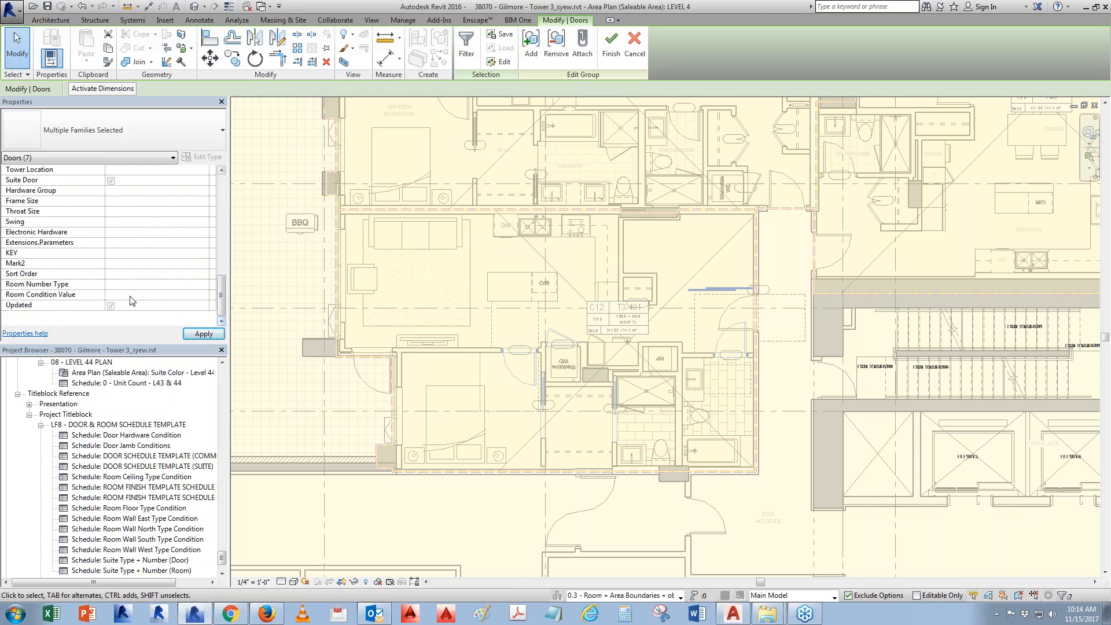
click(142, 295)
click(145, 295)
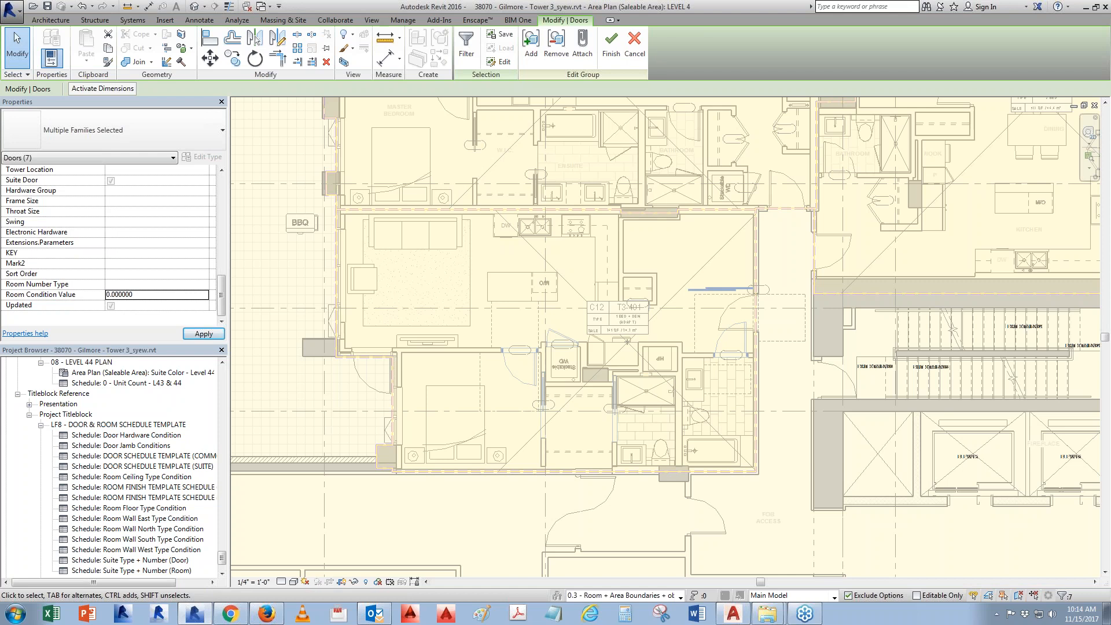
drag(221, 304, 225, 199)
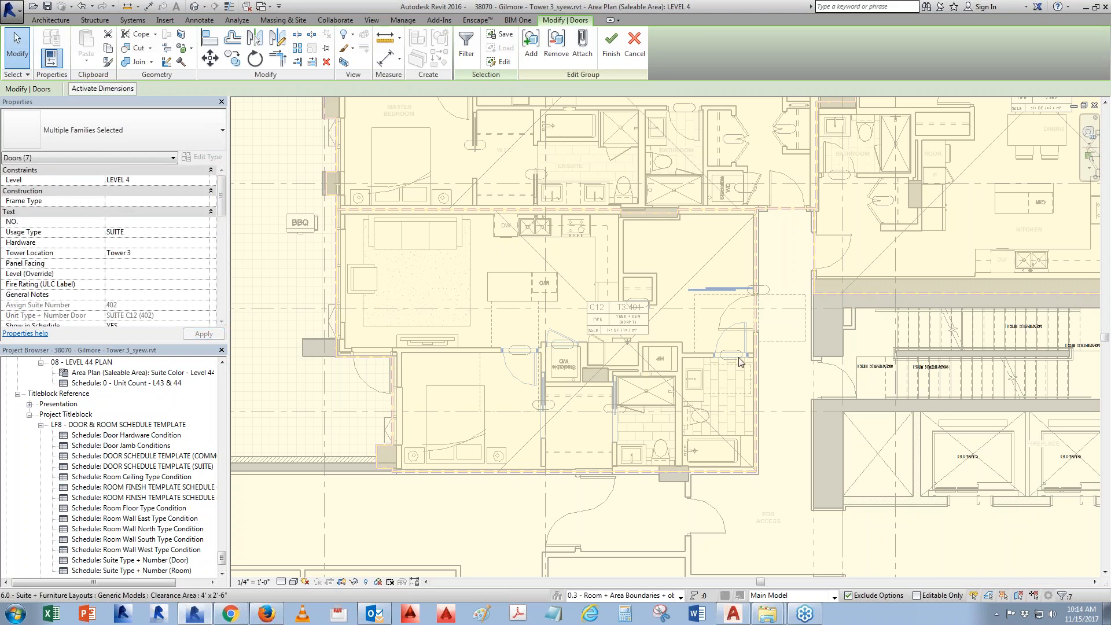
Number the stacking closet door by the suite entry 02 and the single door to the adjacent bathroom 03.
click(779, 351)
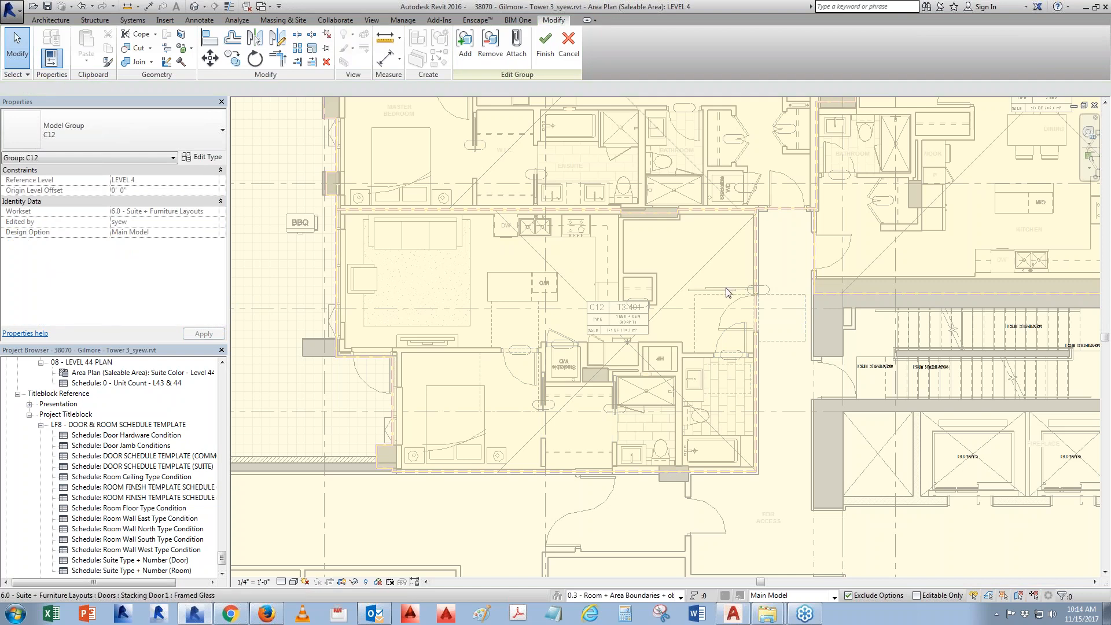
click(731, 288)
text(02)
click(751, 345)
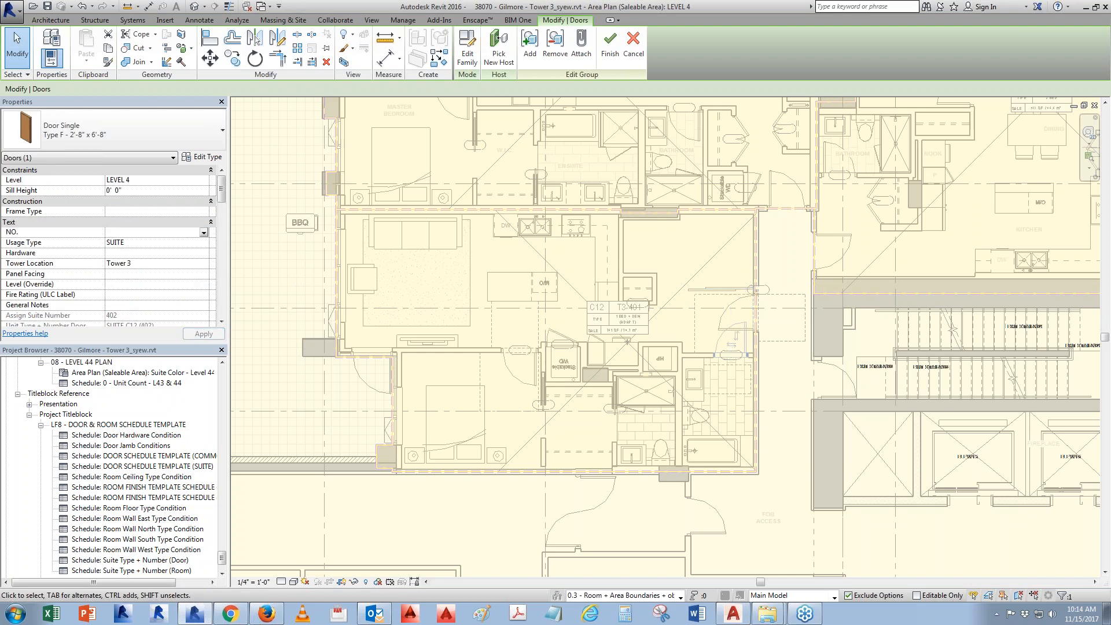
text(03)
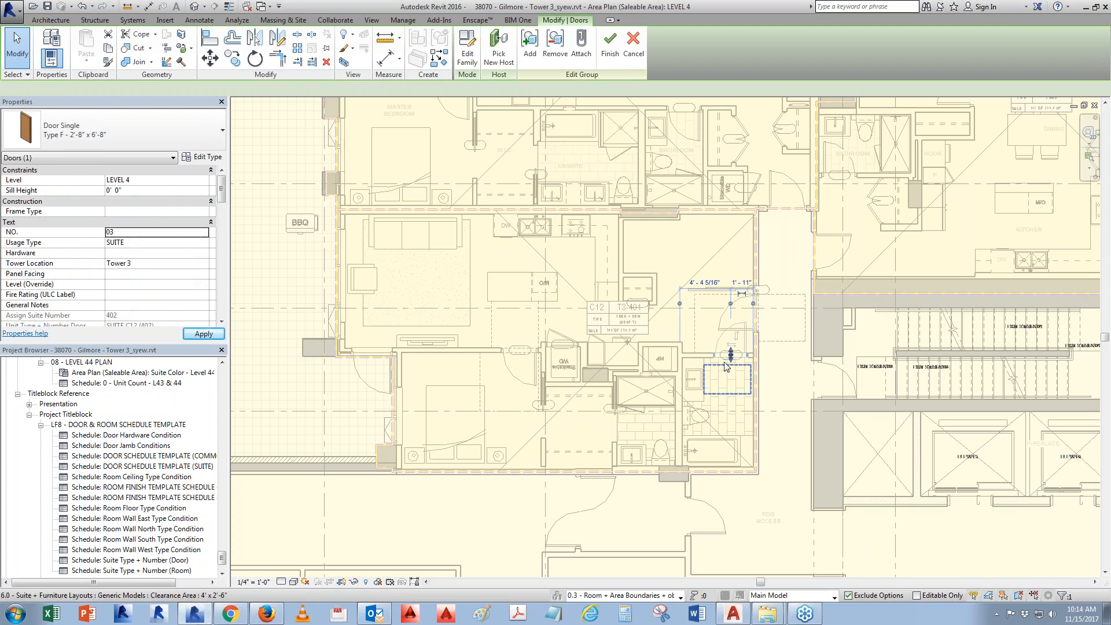
scroll(732, 381, up, 1)
scroll(732, 376, up, 3)
click(818, 304)
scroll(816, 305, down, 1)
click(720, 195)
Reselect the whole C12 suite layout and filter the selection down to its doors.
scroll(814, 327, down, 3)
drag(336, 525, 868, 156)
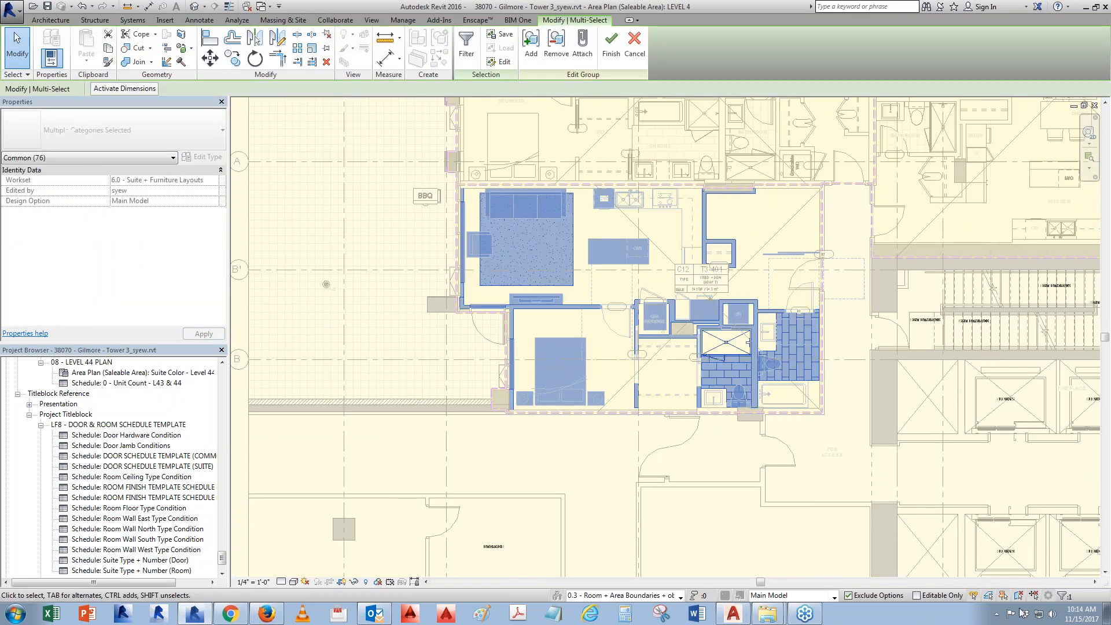
click(1068, 596)
click(631, 249)
click(452, 241)
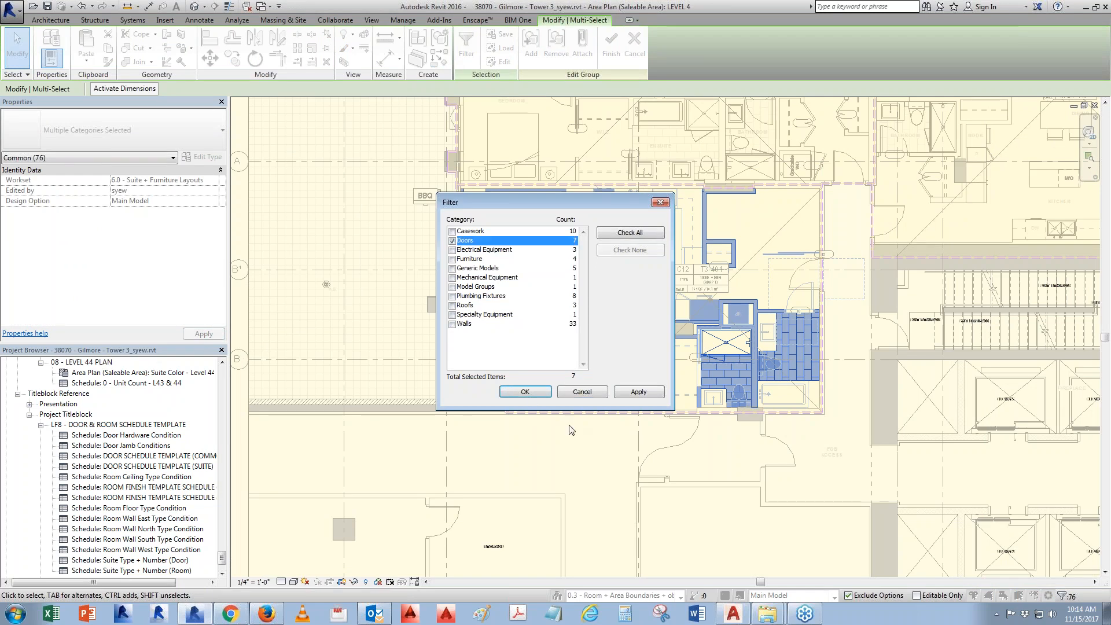
click(525, 392)
Set the Unit Type of the selected suite doors to C12.
drag(220, 235, 218, 247)
click(119, 264)
text(c)
key(BackSpace)
text(C12)
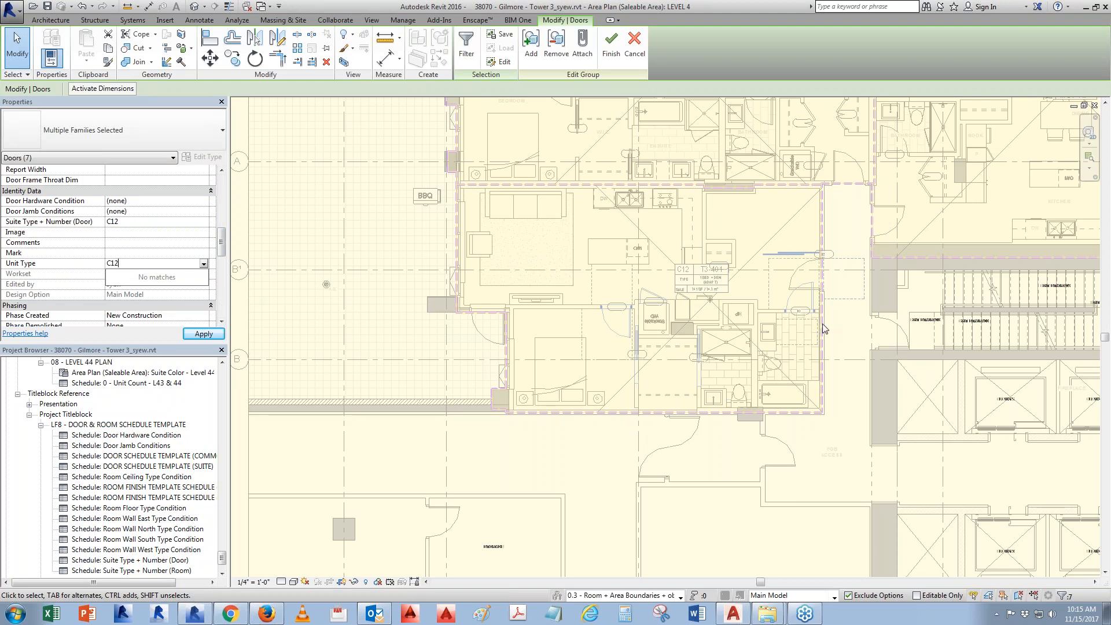
key(Return)
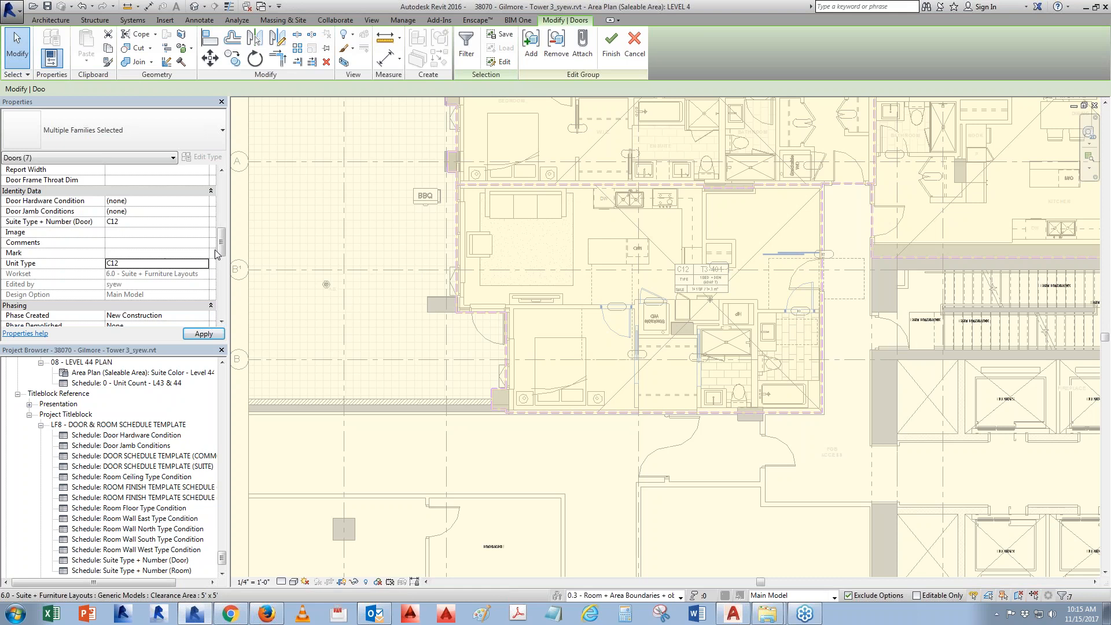
Set the Suite No. model property of the selected C12 doors to 401.
scroll(217, 249, down, 3)
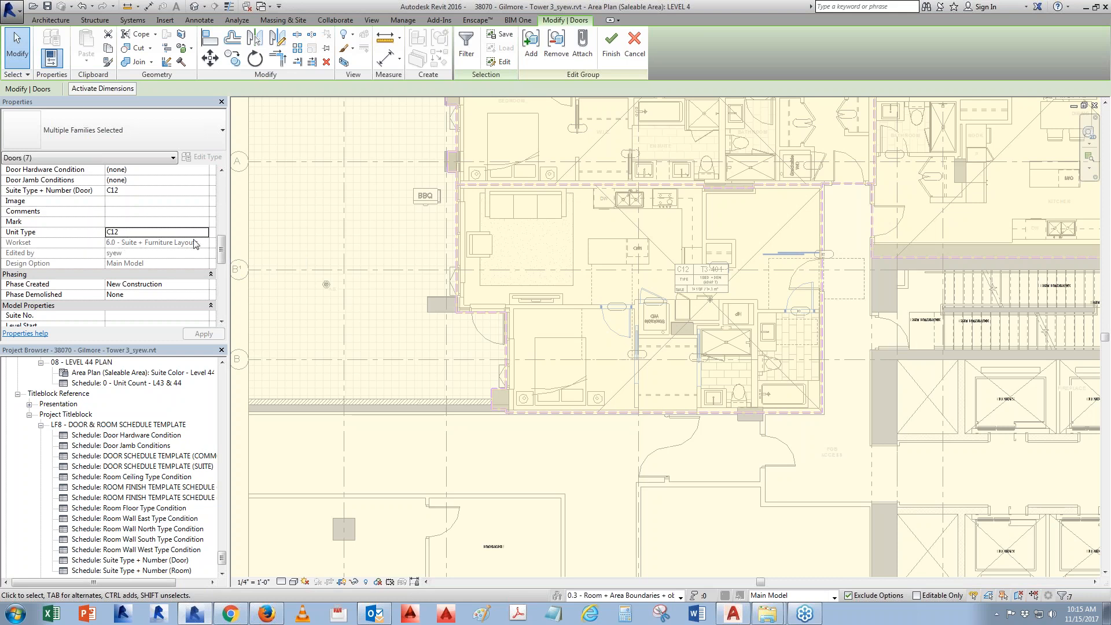
scroll(220, 249, down, 2)
scroll(221, 248, up, 2)
scroll(121, 226, down, 3)
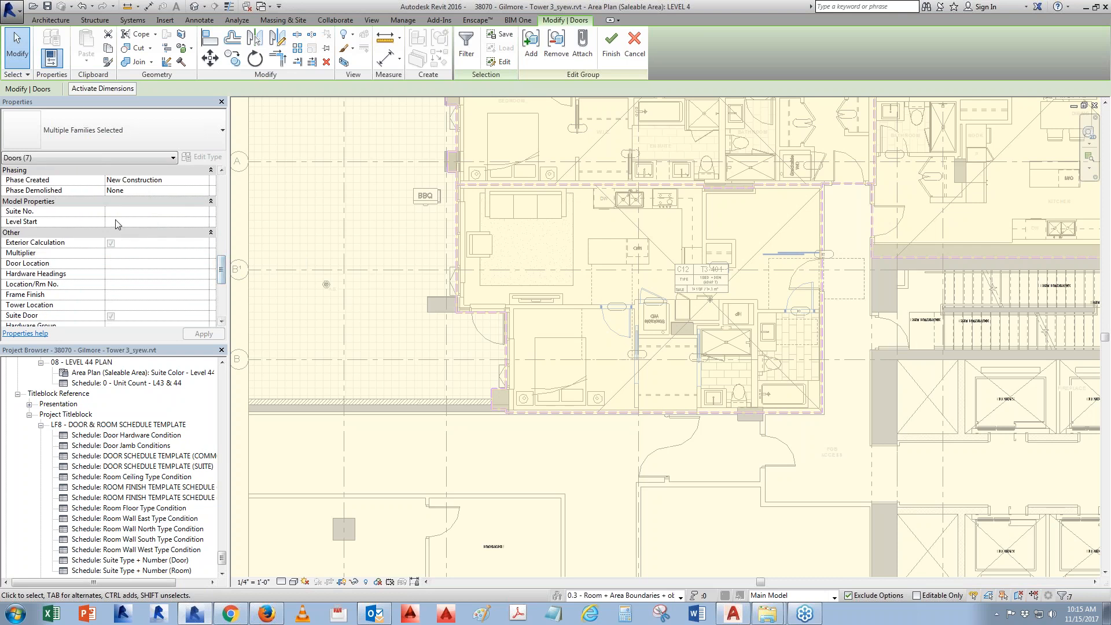
text(401)
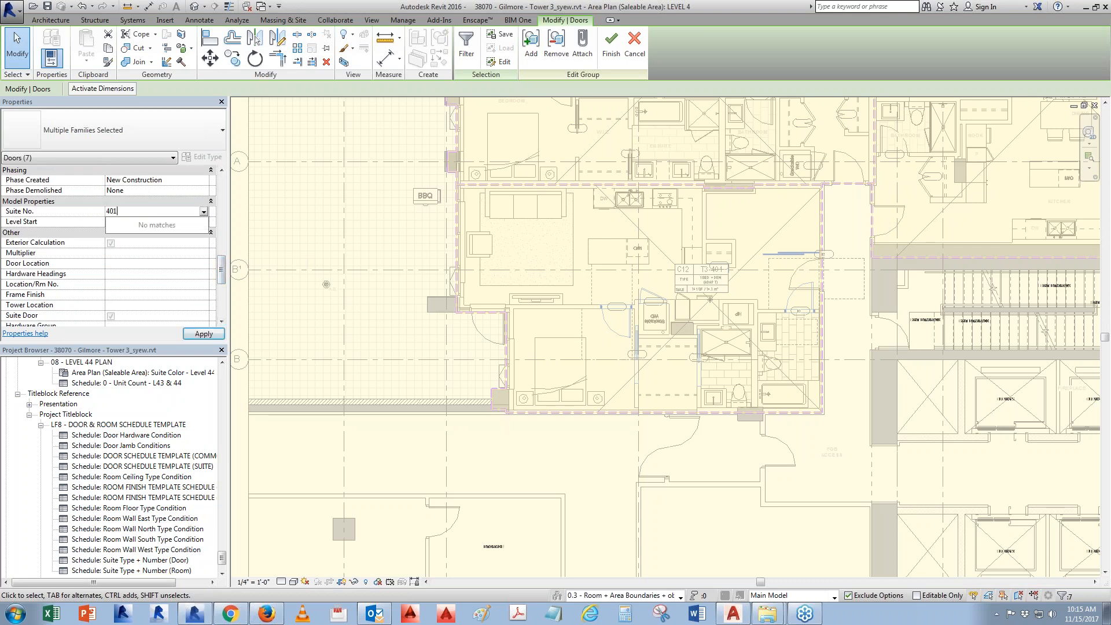
key(Return)
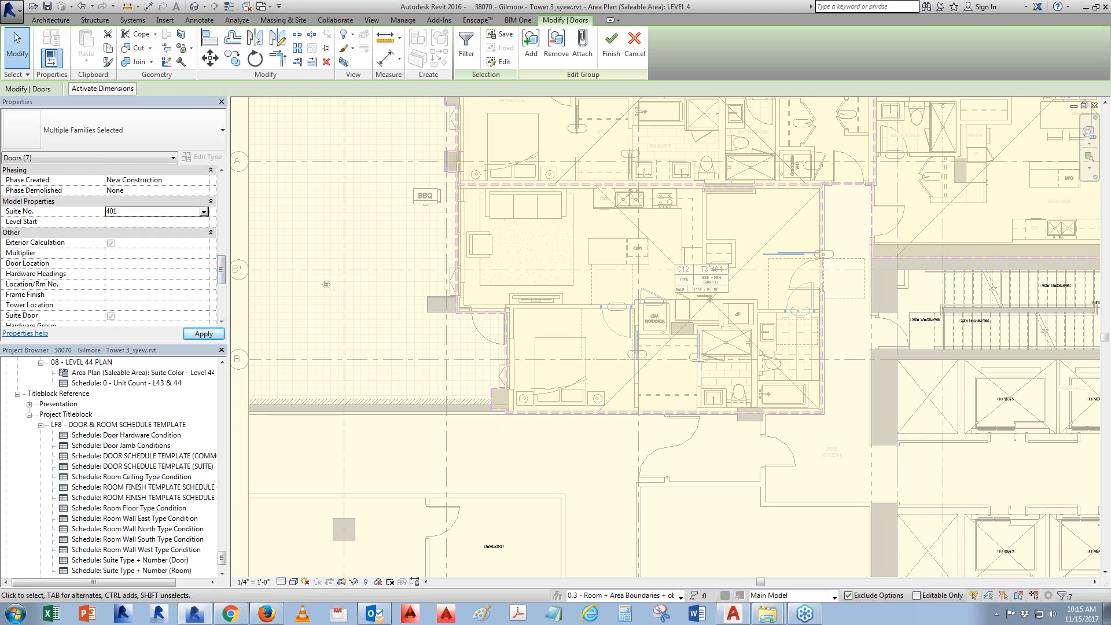
scroll(683, 360, up, 2)
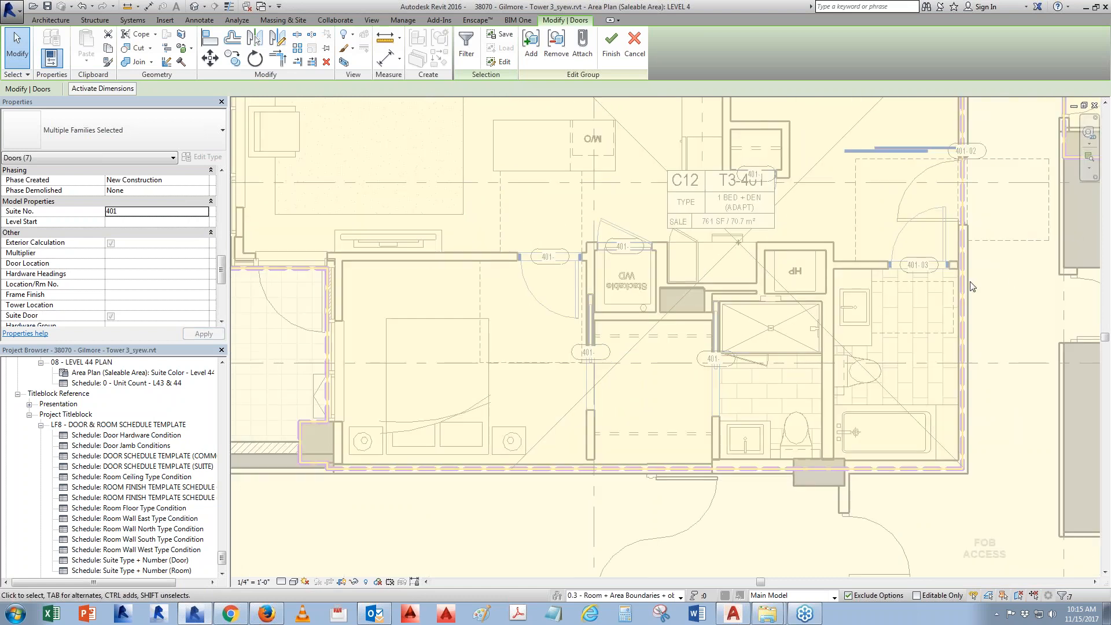
mouse_move(219, 279)
mouse_down()
mouse_move(221, 232)
mouse_move(221, 267)
mouse_up()
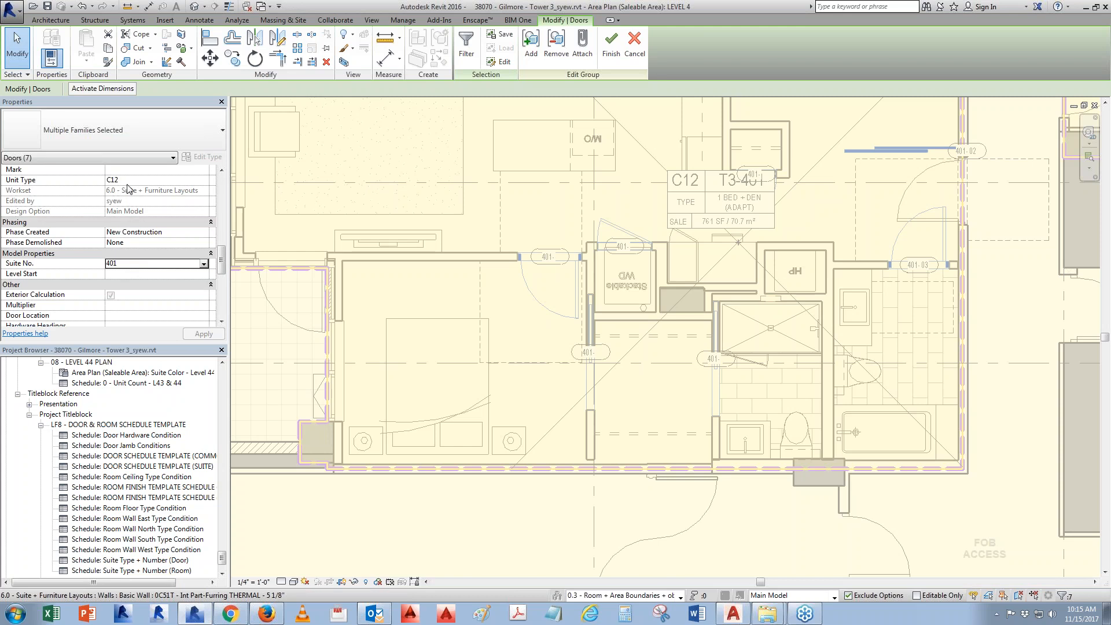
Number the stacking washer-dryer closet door 04 and the bedroom's single door 05.
drag(223, 269, 223, 197)
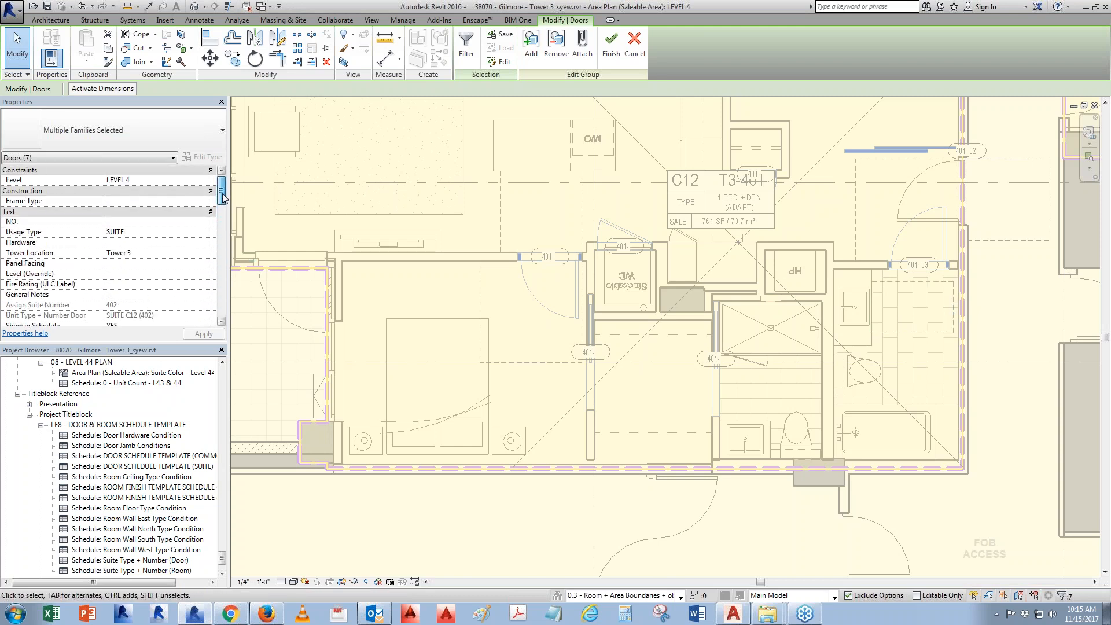
click(896, 296)
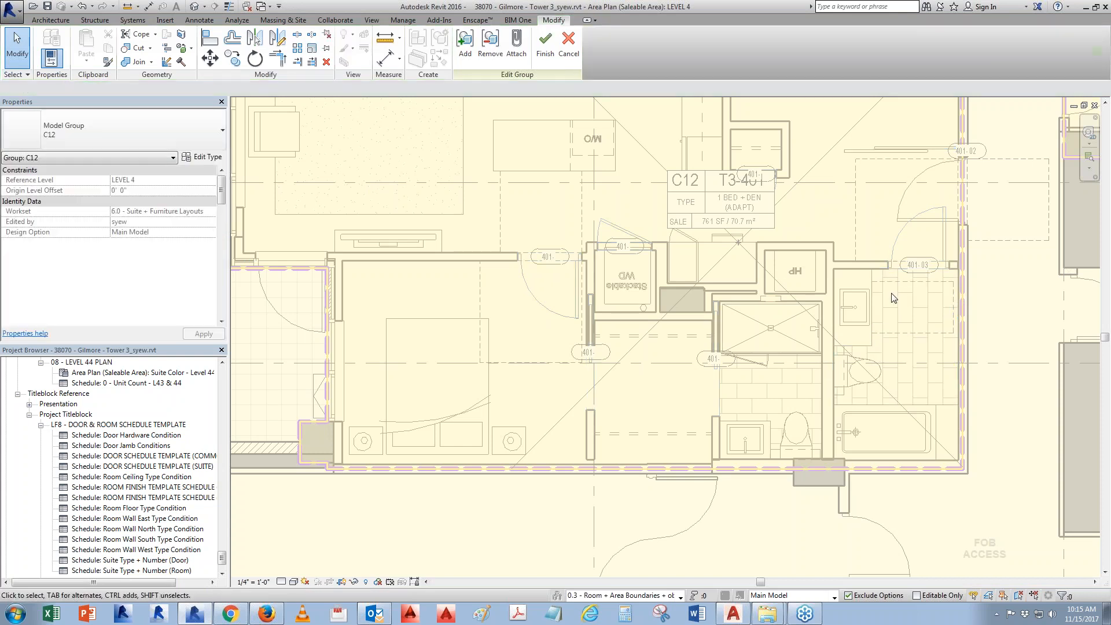
middle_drag(895, 268, 895, 291)
middle_drag(934, 255, 924, 300)
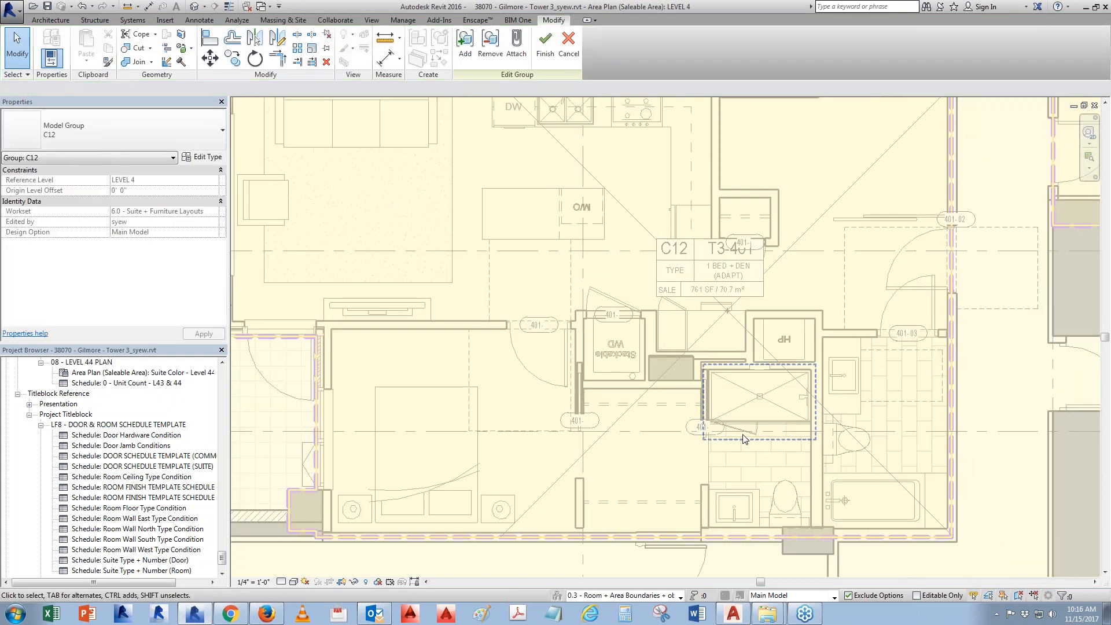
click(602, 307)
click(139, 232)
text(04)
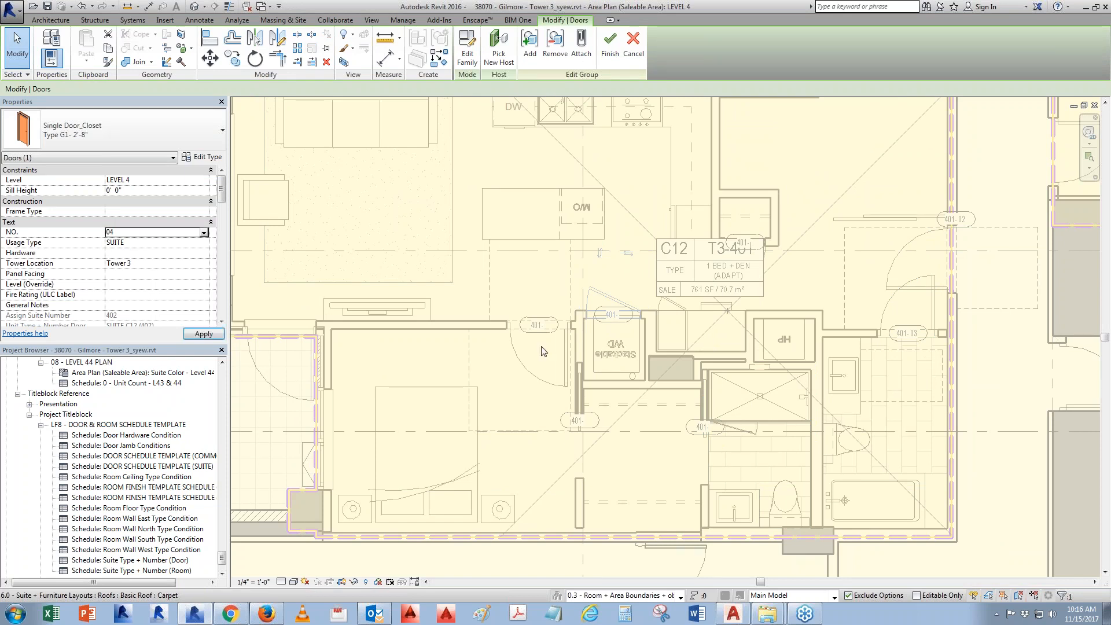
click(560, 351)
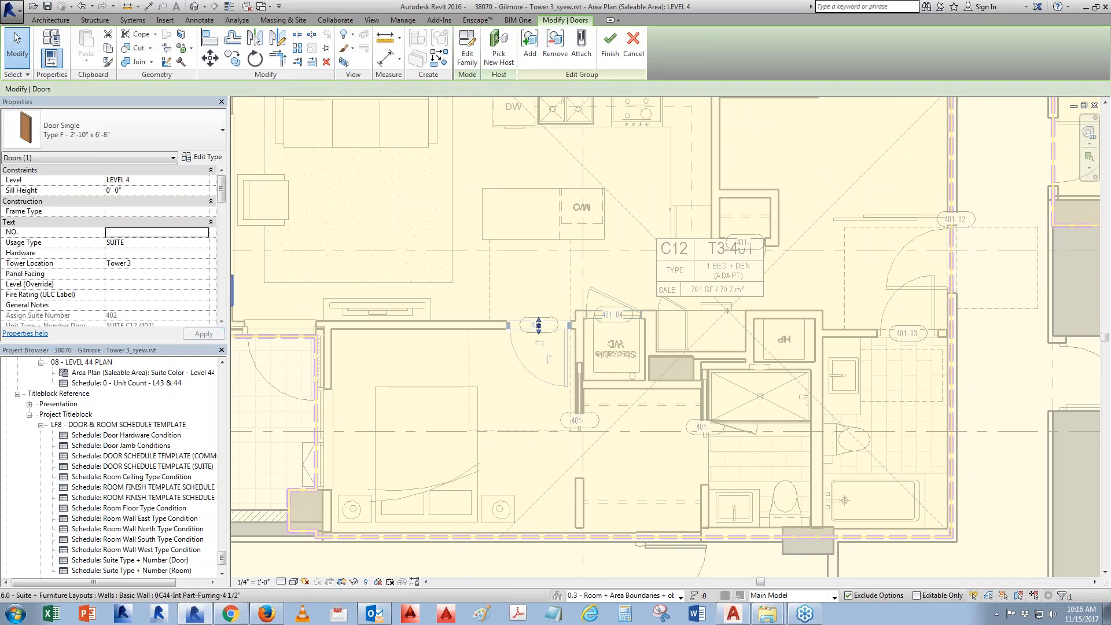
text(05)
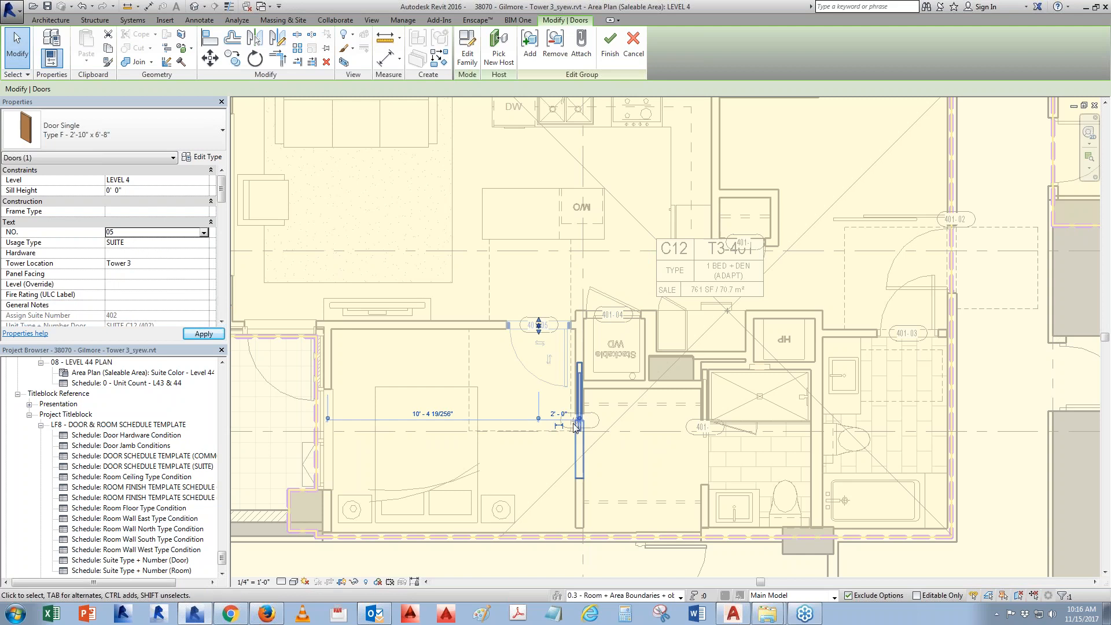
Number the bedroom-side pocket door 06 and the ensuite pocket door 07, and finish editing the C12 group.
click(577, 431)
click(125, 263)
text(06)
key(Return)
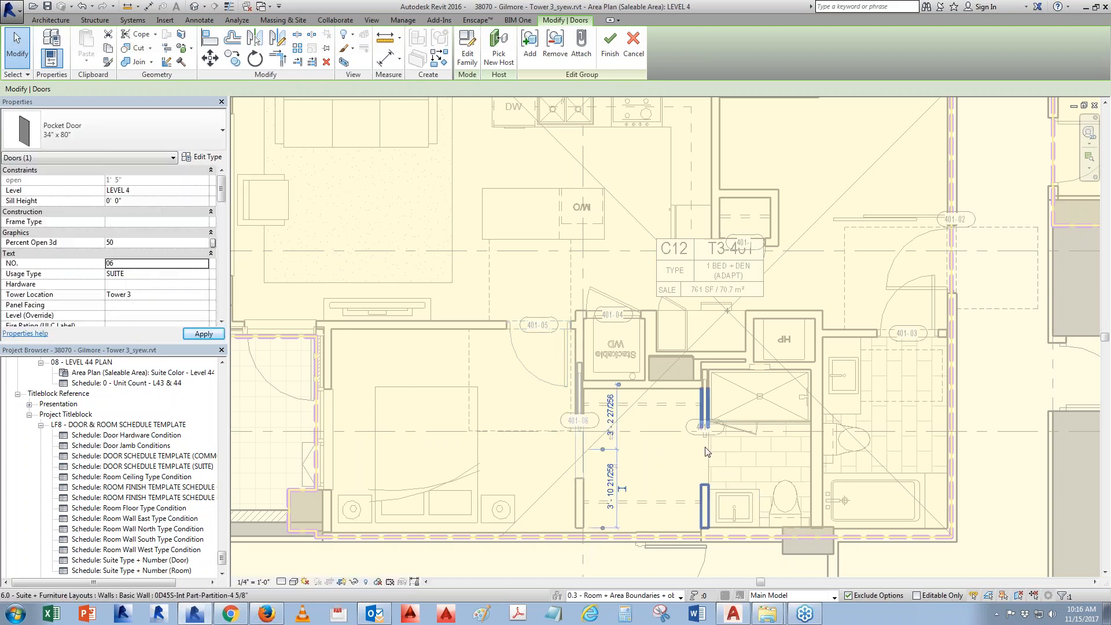
click(710, 452)
click(136, 263)
text(07)
middle_drag(409, 245, 521, 221)
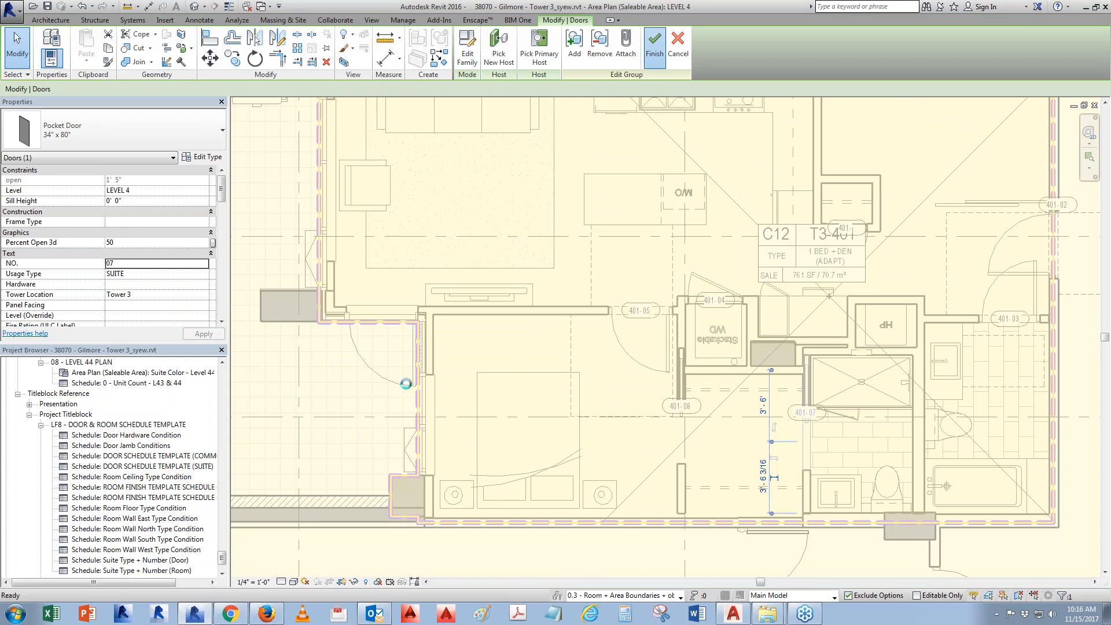
click(460, 390)
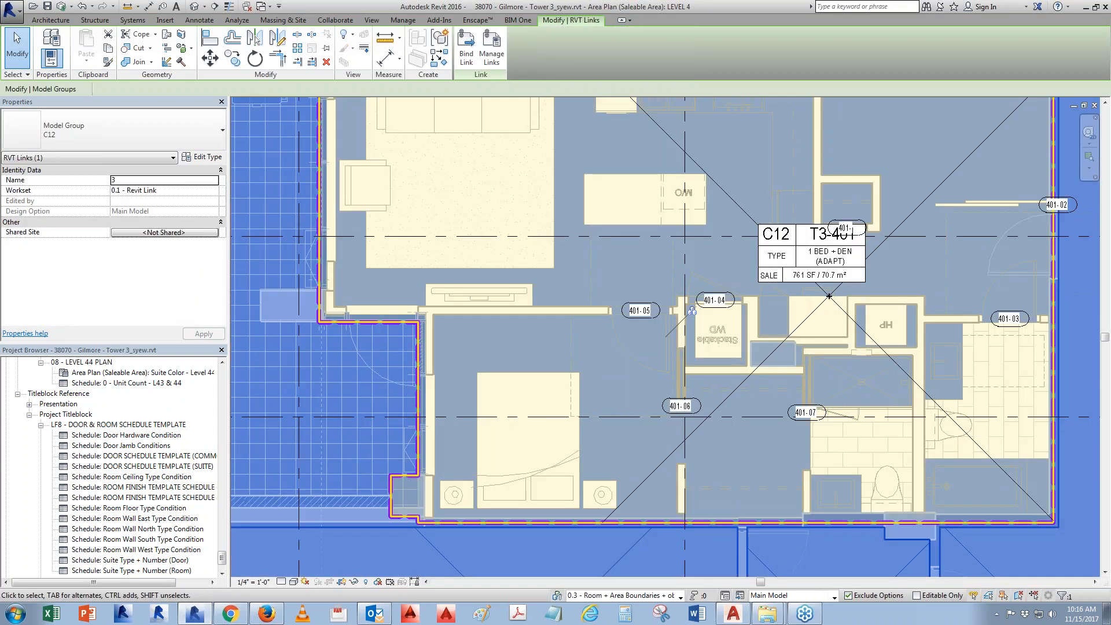
key(Escape)
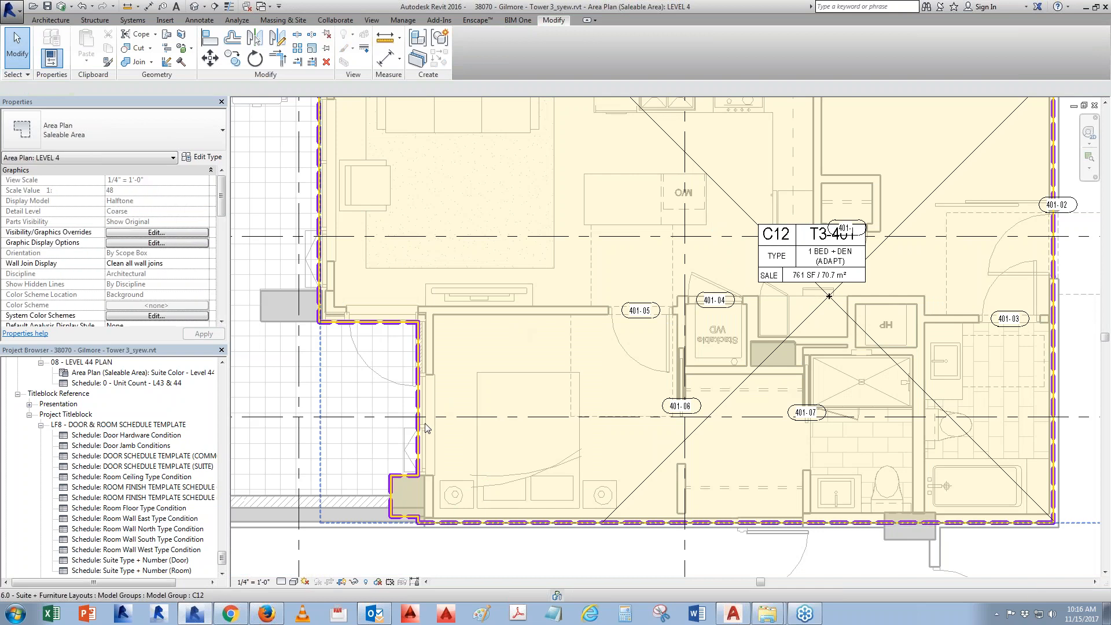
Examine the exterior door and wall elements at the balcony corner of suite C12, including the linked glass door's properties.
click(425, 429)
key(Escape)
click(477, 439)
key(Escape)
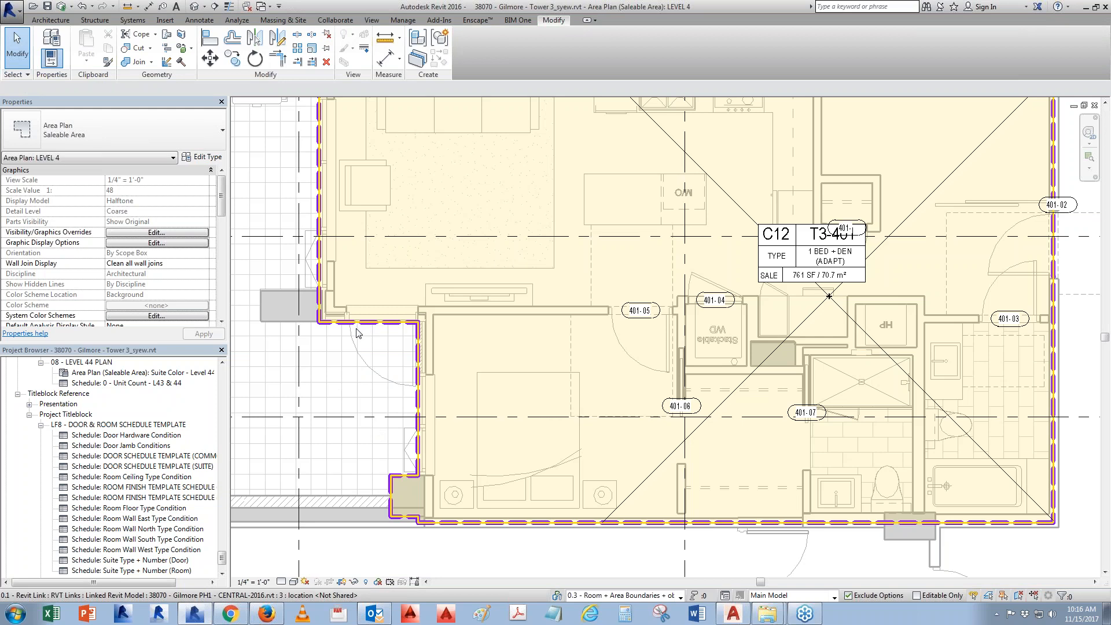
click(425, 373)
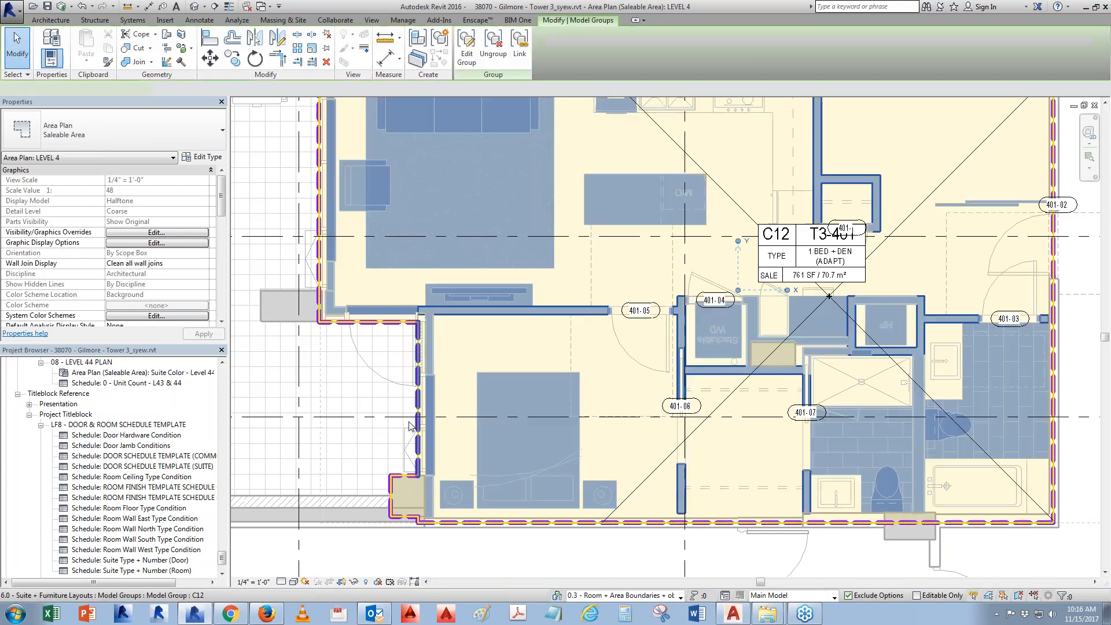
key(Escape)
click(353, 343)
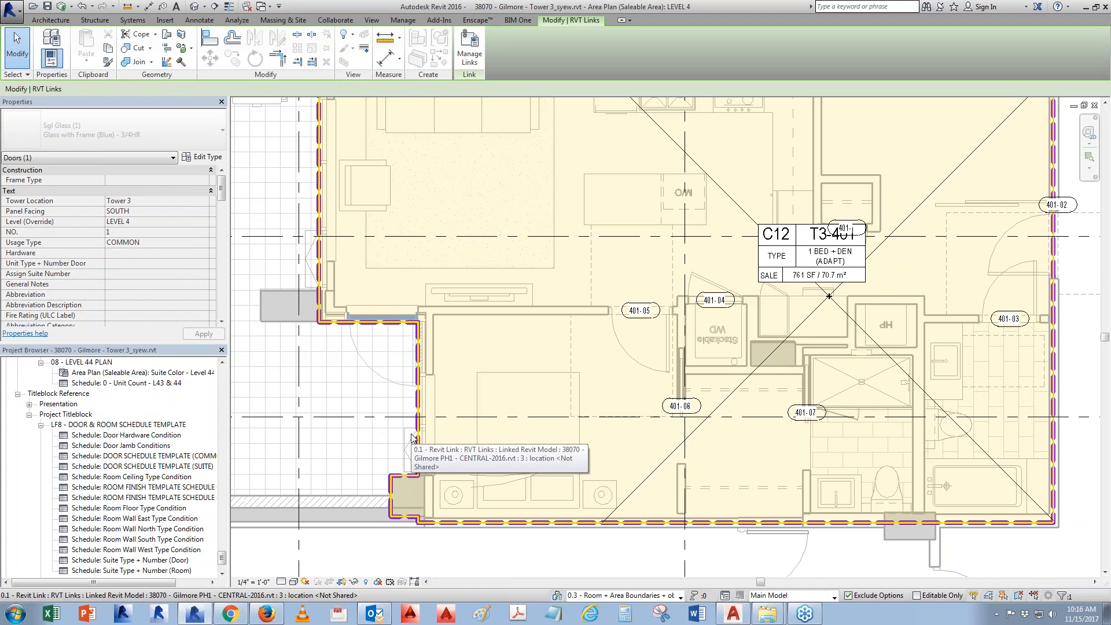
key(Escape)
Examine the suite entry door on the corridor side of C12 and its properties in the linked model.
middle_drag(722, 320, 625, 351)
scroll(524, 402, down, 3)
scroll(573, 342, up, 2)
middle_drag(868, 484, 819, 413)
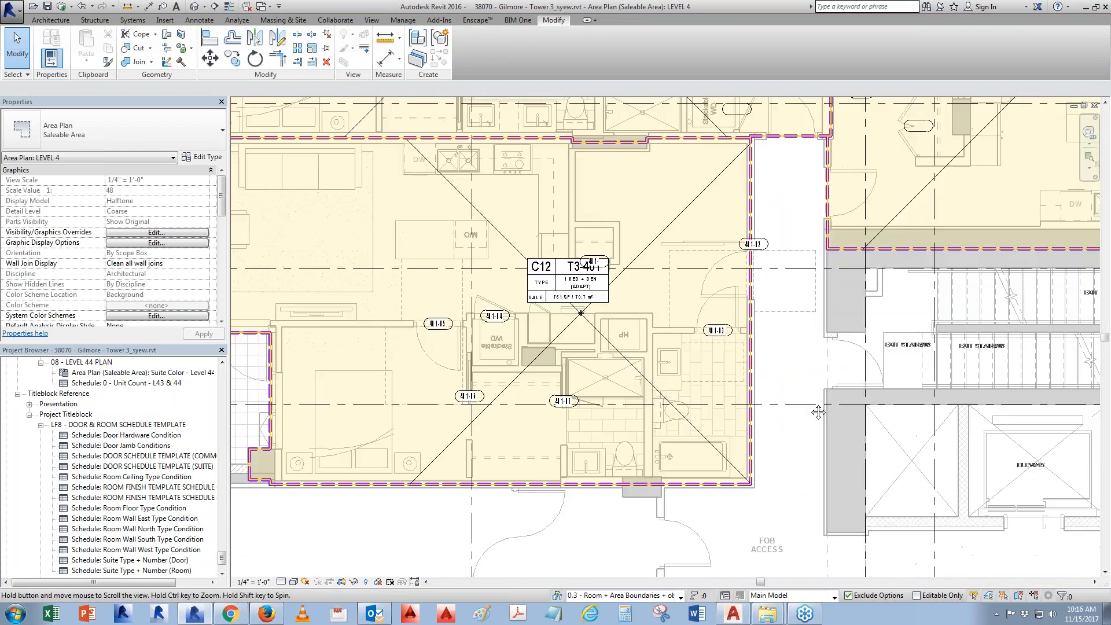
click(743, 296)
key(Escape)
click(704, 293)
key(Escape)
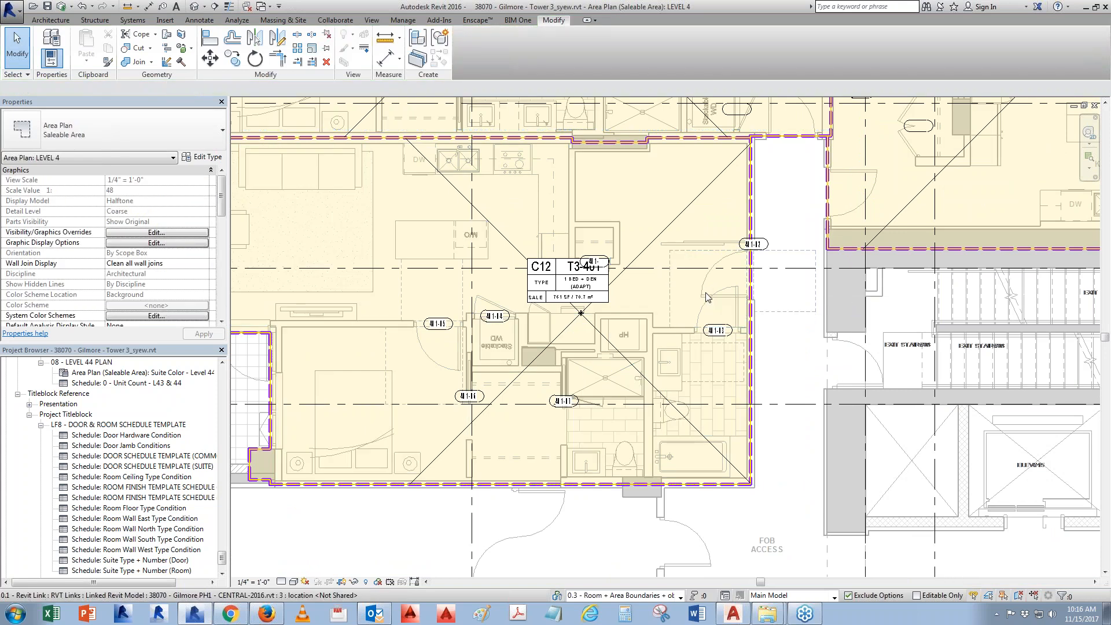
click(747, 298)
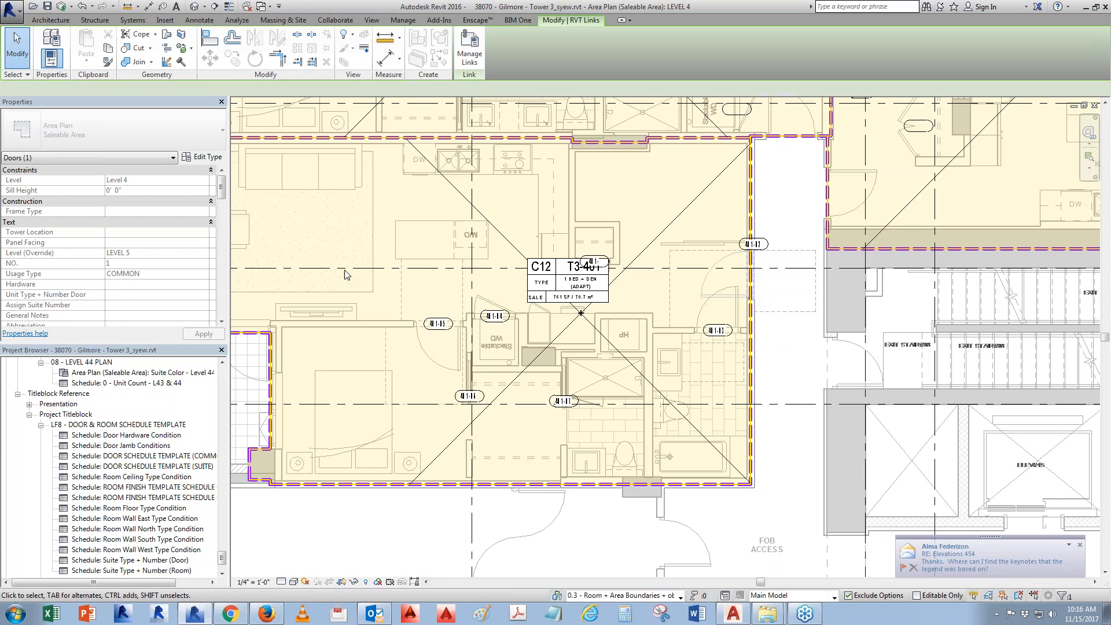
key(Escape)
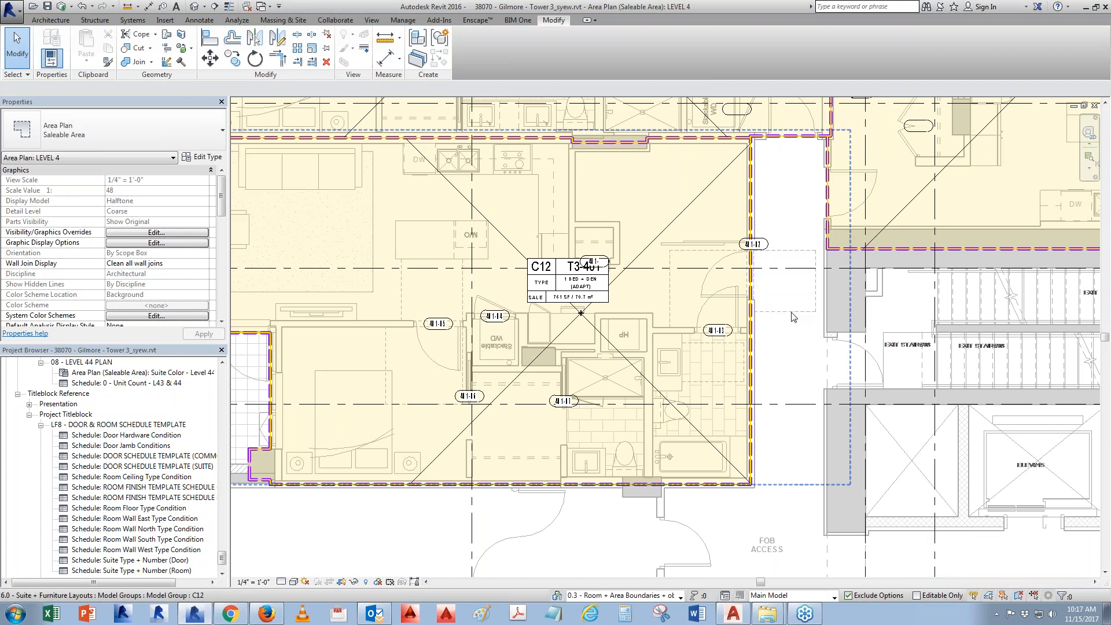
click(756, 329)
middle_drag(760, 321, 1019, 303)
key(Escape)
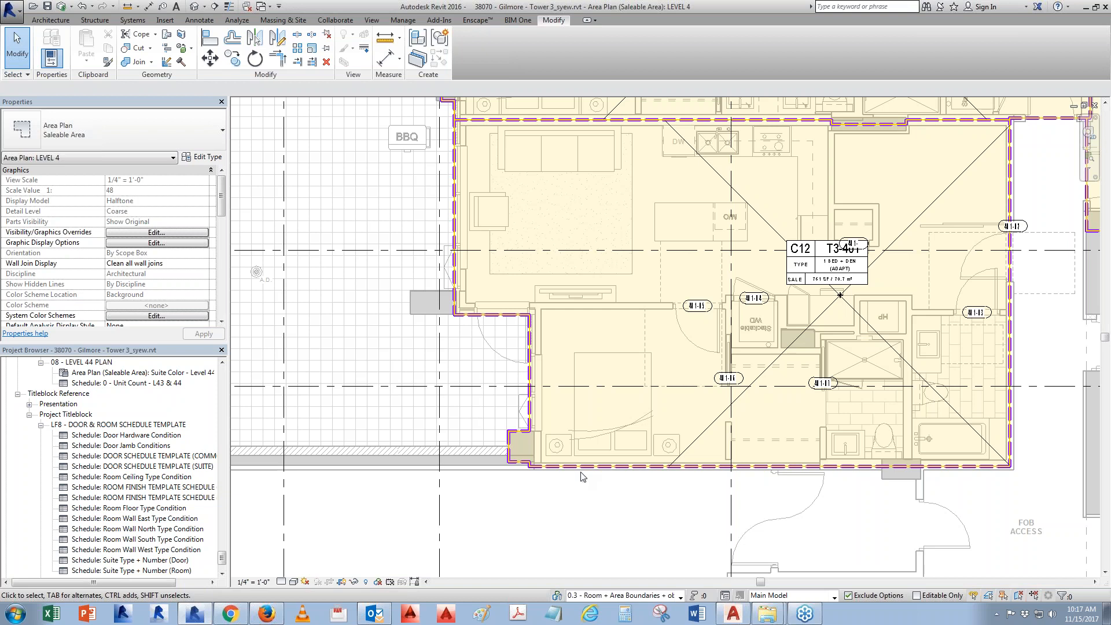
Try to set the door number to 06 through the tag of the small closet door overlapping the suite label.
scroll(840, 242, up, 3)
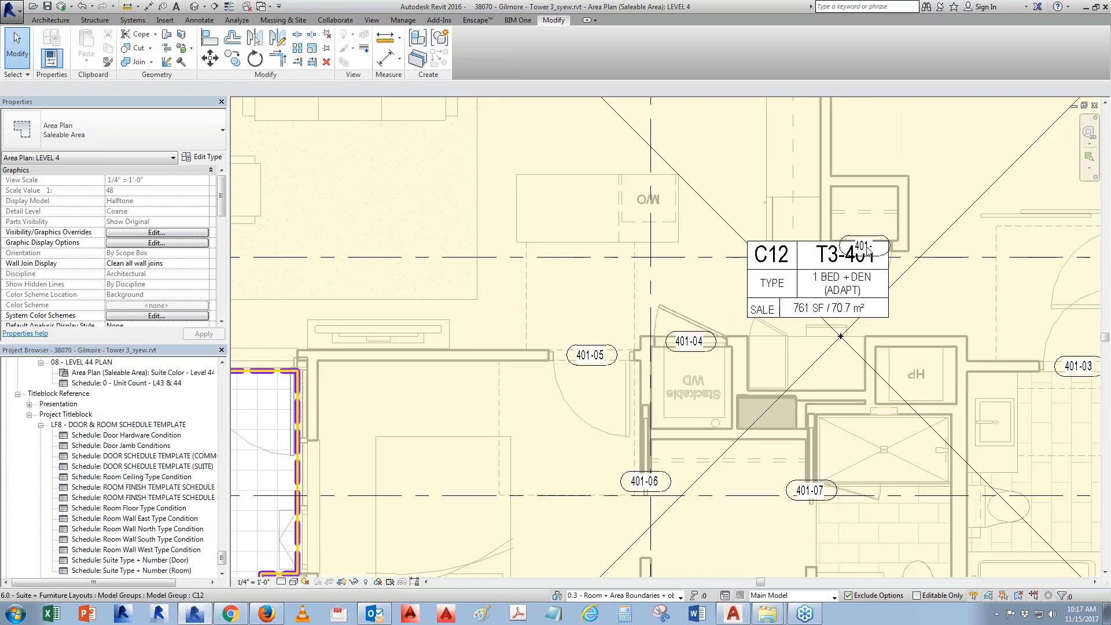
scroll(867, 246, down, 1)
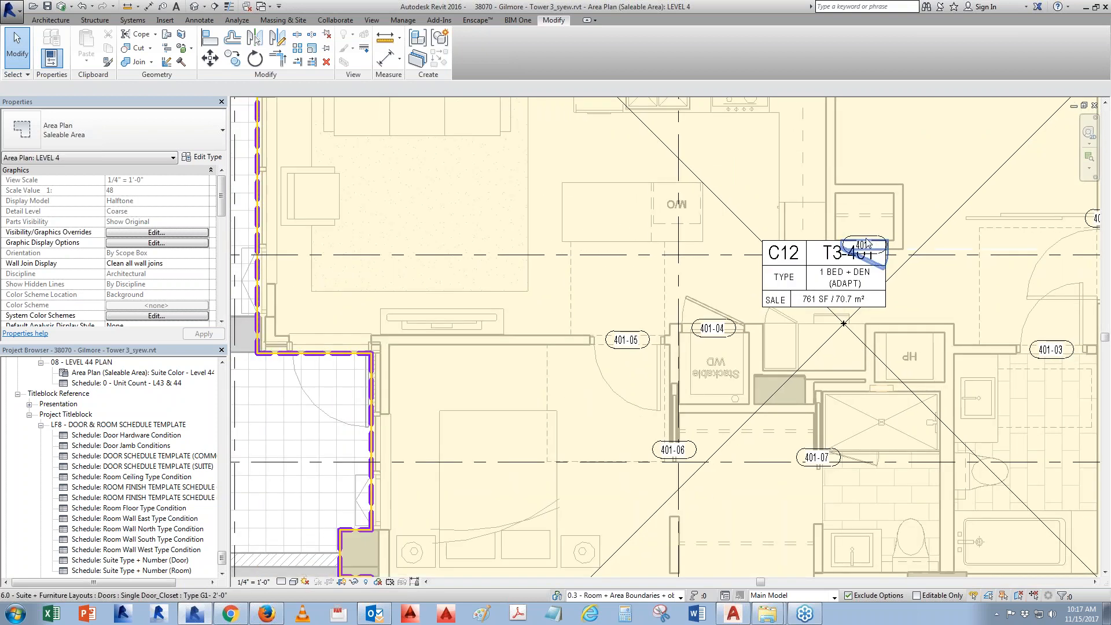
double_click(868, 240)
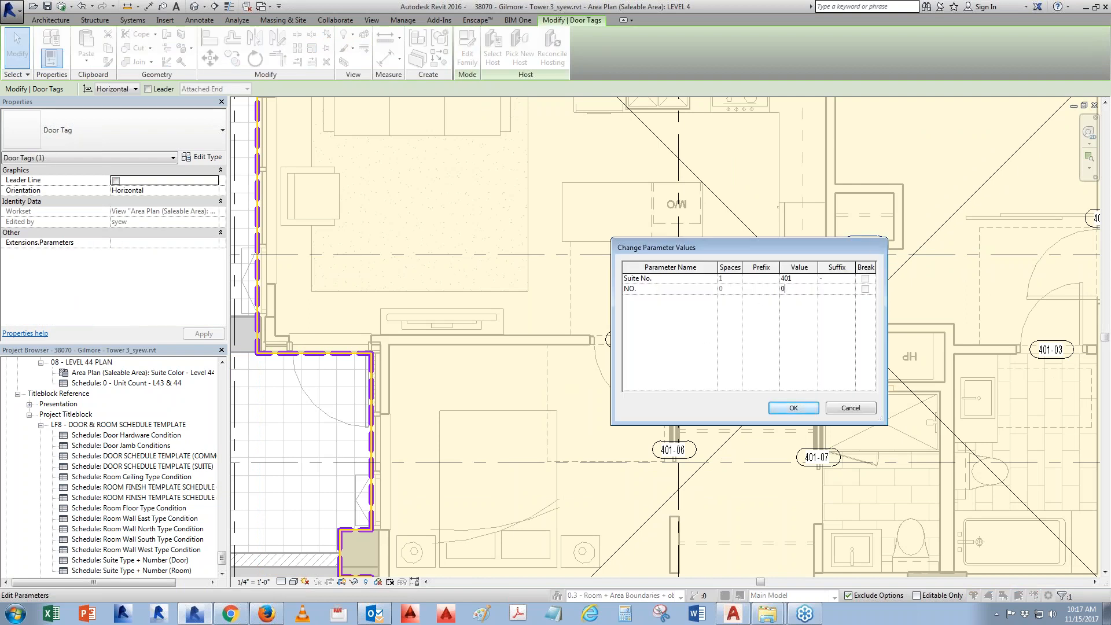
text(6)
drag(783, 250, 445, 242)
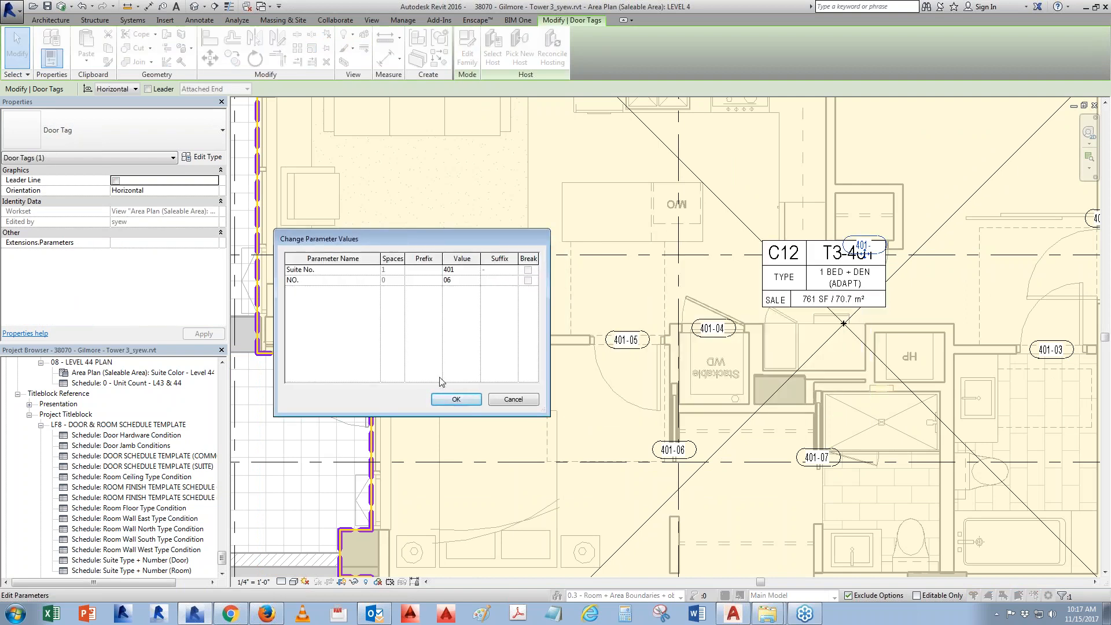
click(454, 401)
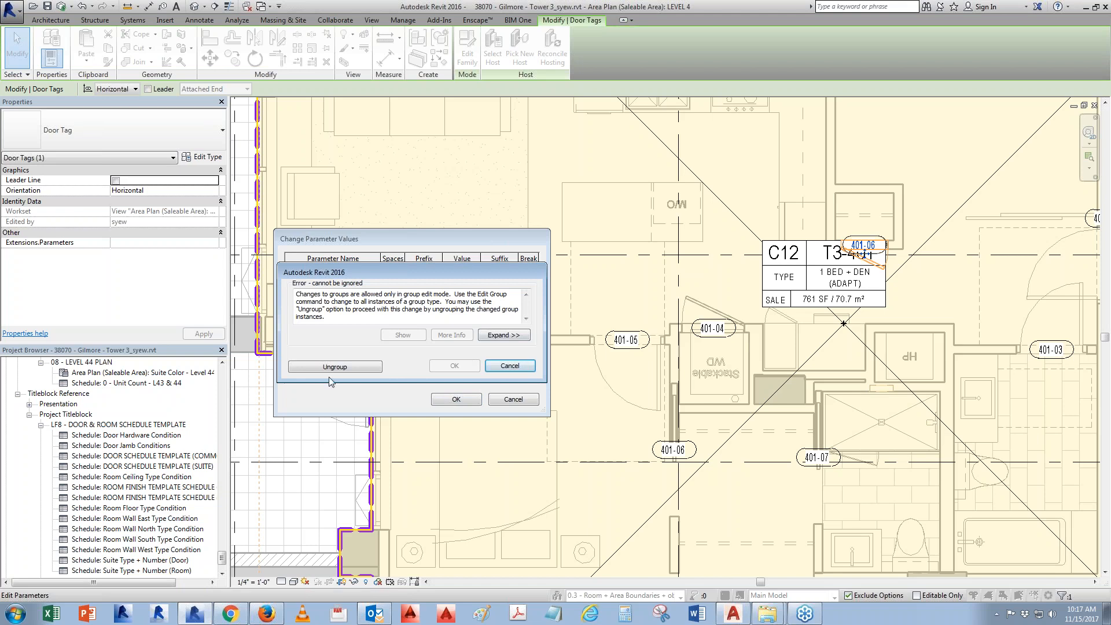
click(509, 366)
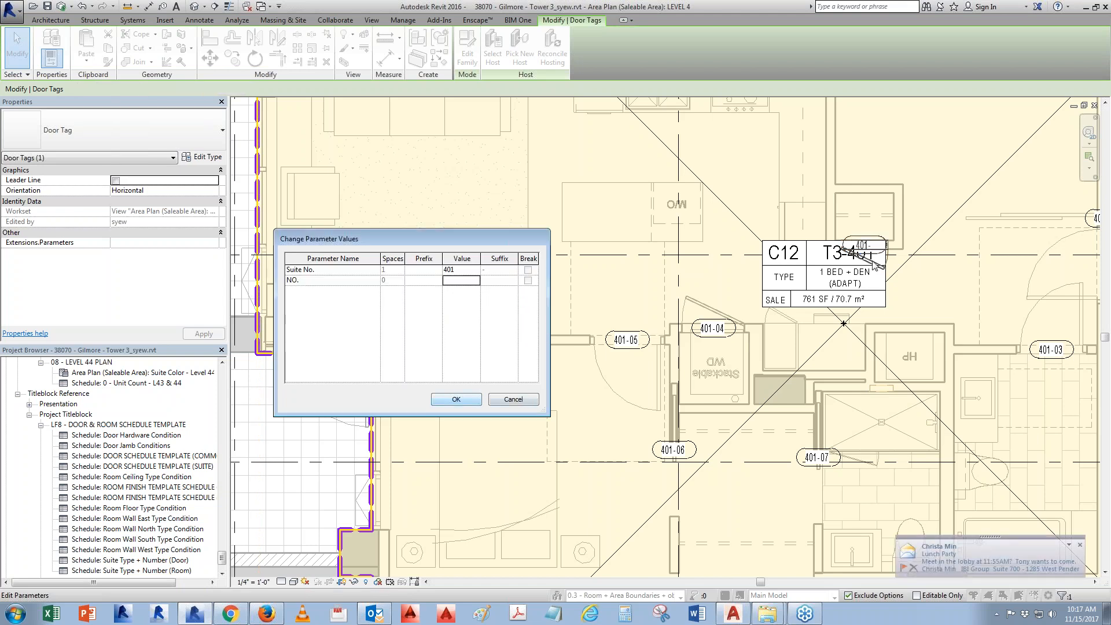
click(523, 400)
key(Escape)
click(885, 243)
click(466, 47)
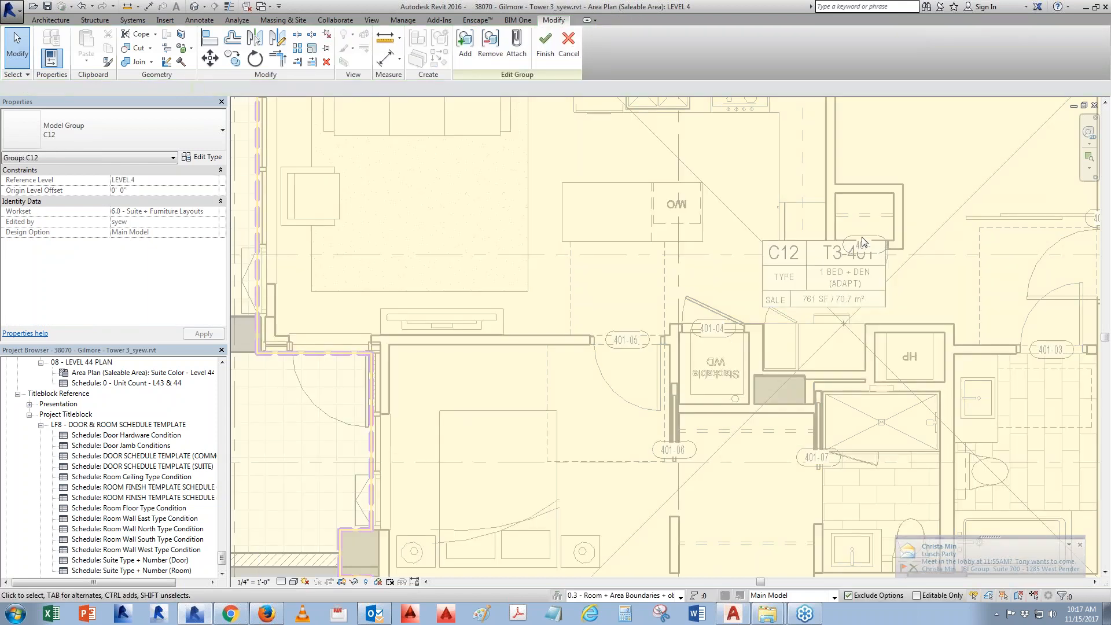
click(568, 45)
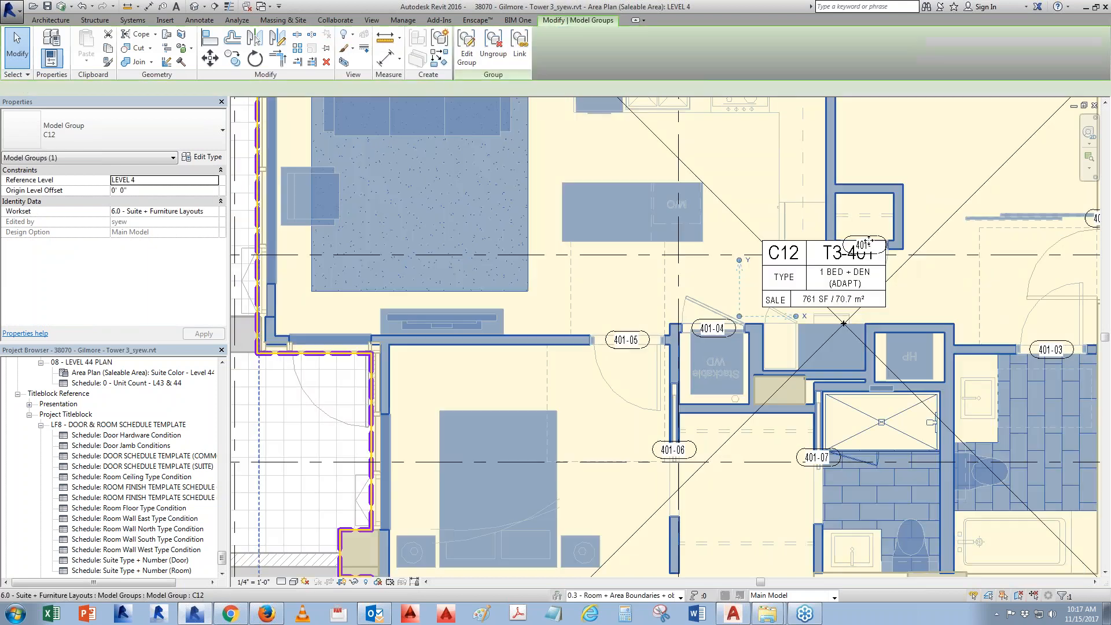
key(Escape)
Try again to enter 06 as the NO. parameter in the small closet door's tag without editing the group.
click(870, 244)
click(870, 246)
click(454, 281)
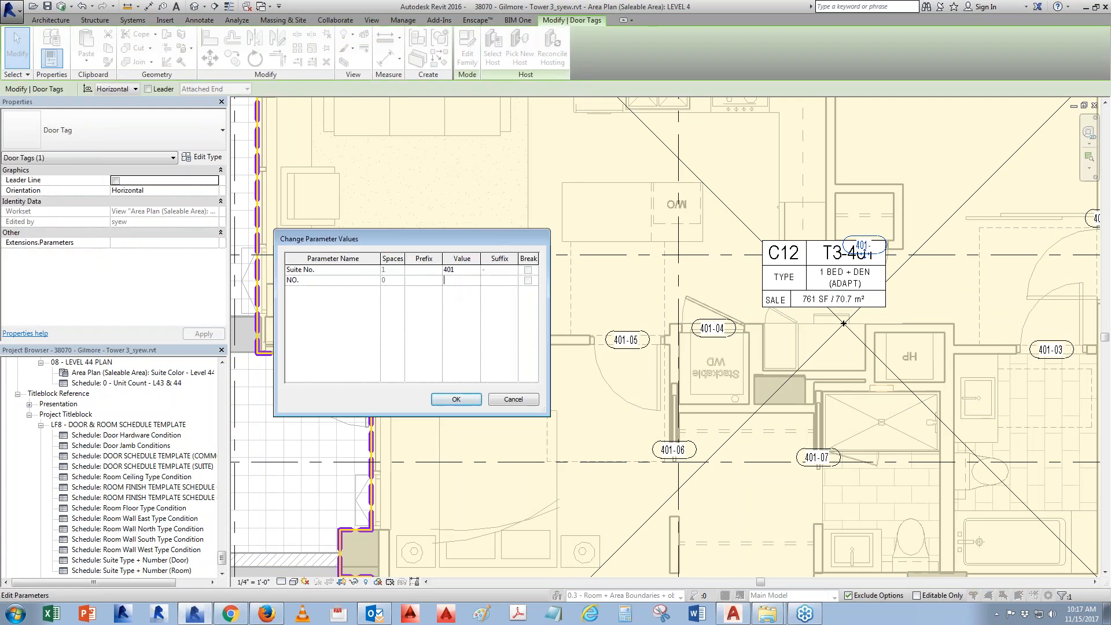
text(06)
key(Return)
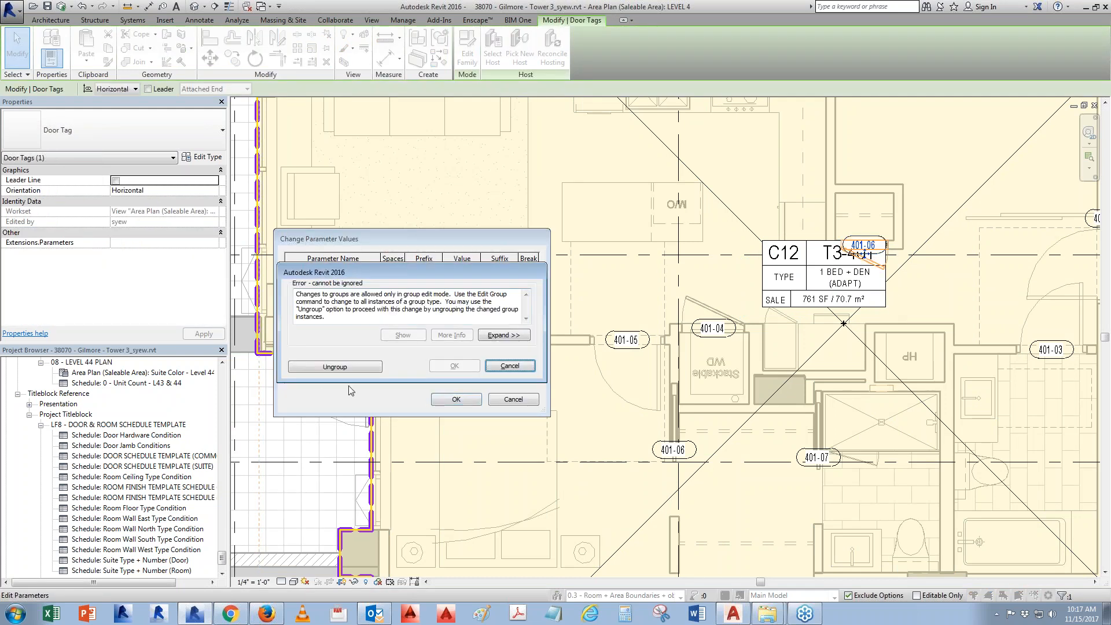
click(510, 366)
click(456, 399)
Edit the C12 group, set the number of the small closet door beside the suite label to 06, and finish the group edit.
middle_drag(943, 274, 711, 233)
scroll(695, 204, down, 4)
click(693, 195)
double_click(654, 262)
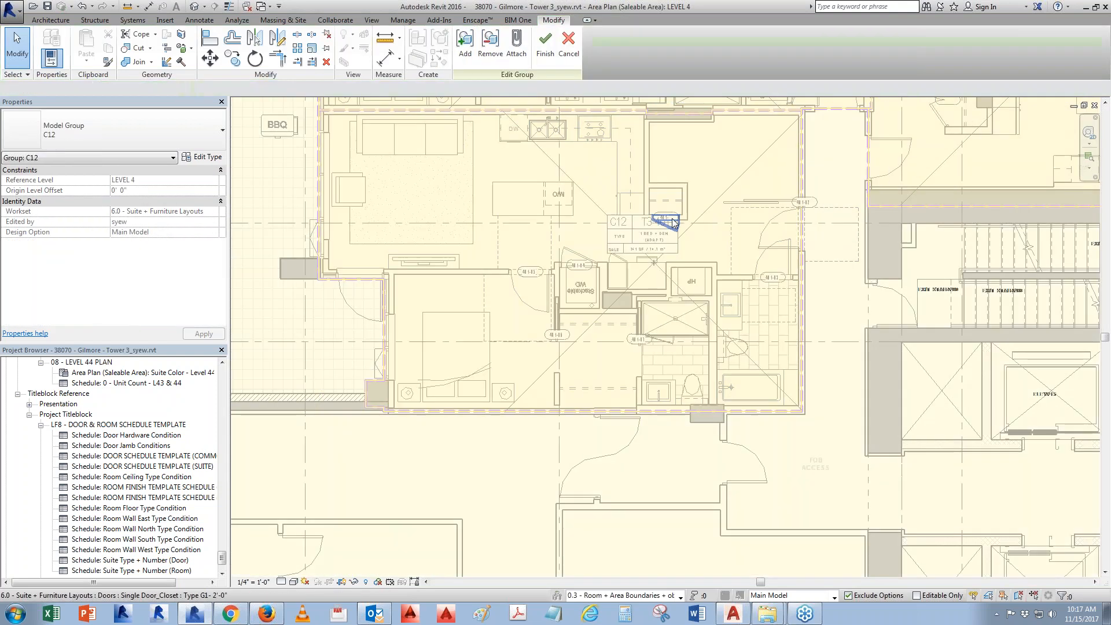
click(671, 221)
click(116, 232)
text(06)
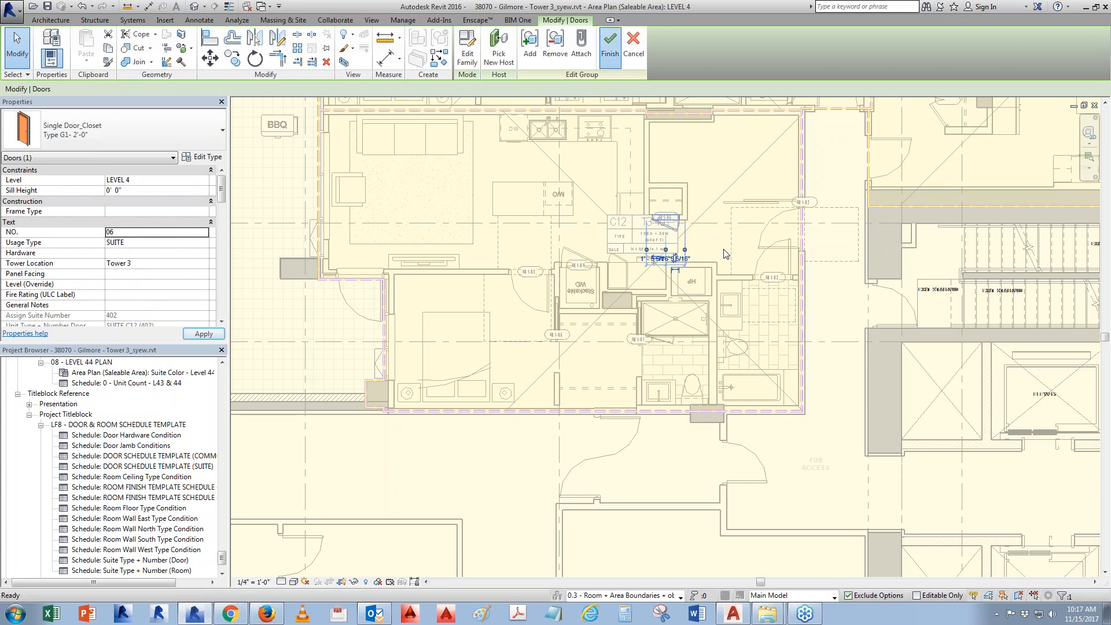
scroll(576, 214, up, 1)
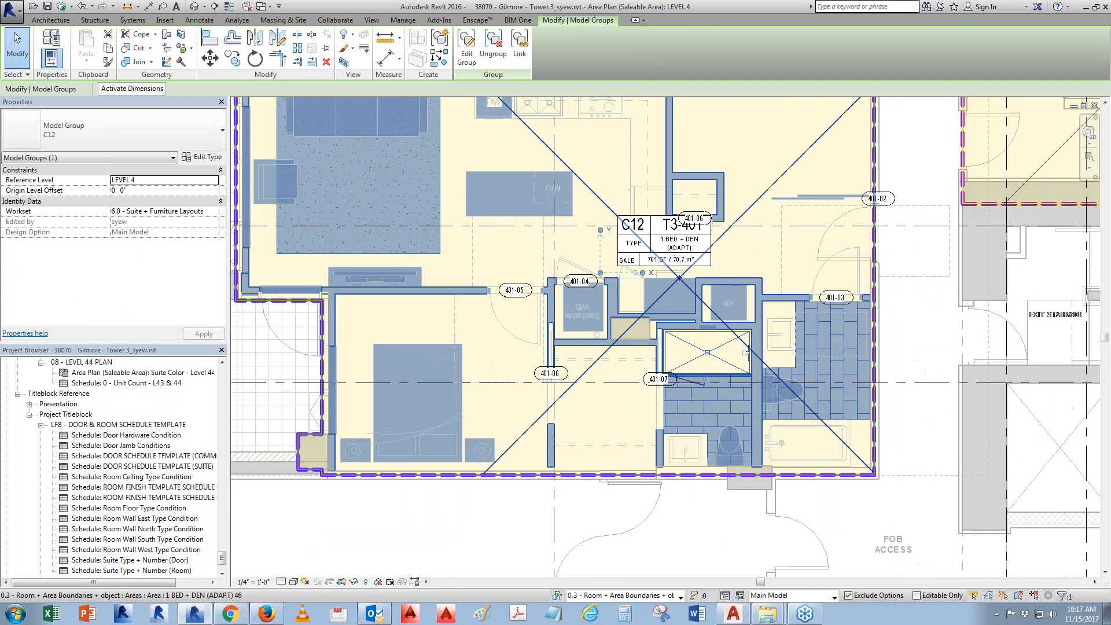
Move the C12 T3-401 suite label away from the small closet door's tag.
key(Escape)
click(638, 266)
drag(663, 276, 516, 260)
click(730, 325)
View the common door schedule on the LF8 DOOR & ROOM SCHEDULE TEMPLATE sheet and return to the Level 4 area plan.
drag(224, 559, 223, 564)
double_click(81, 372)
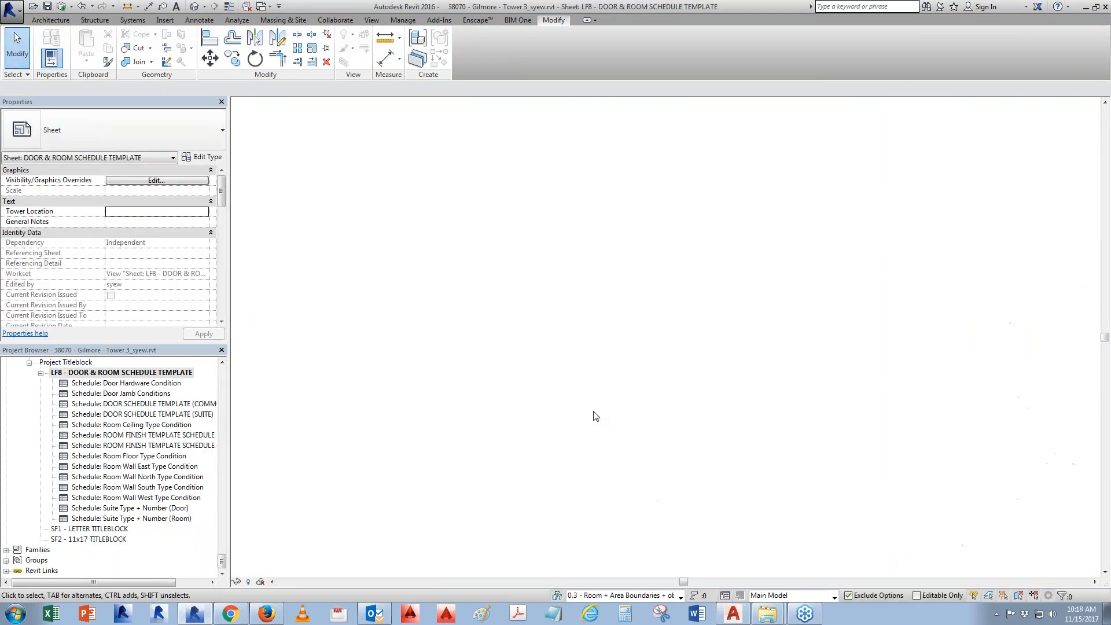
scroll(597, 417, down, 5)
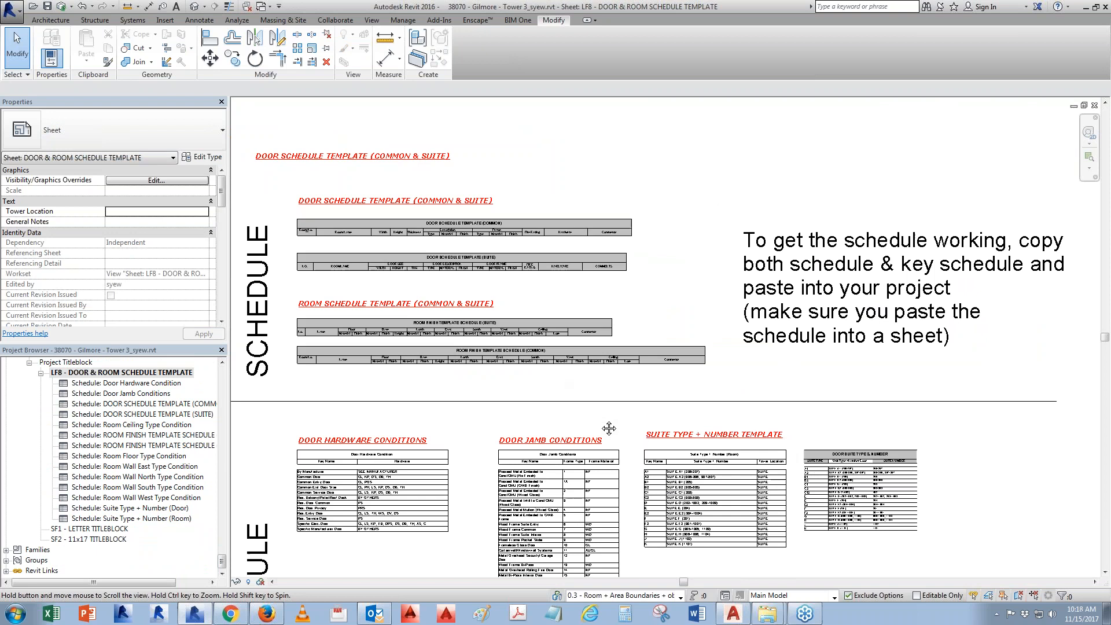
click(393, 231)
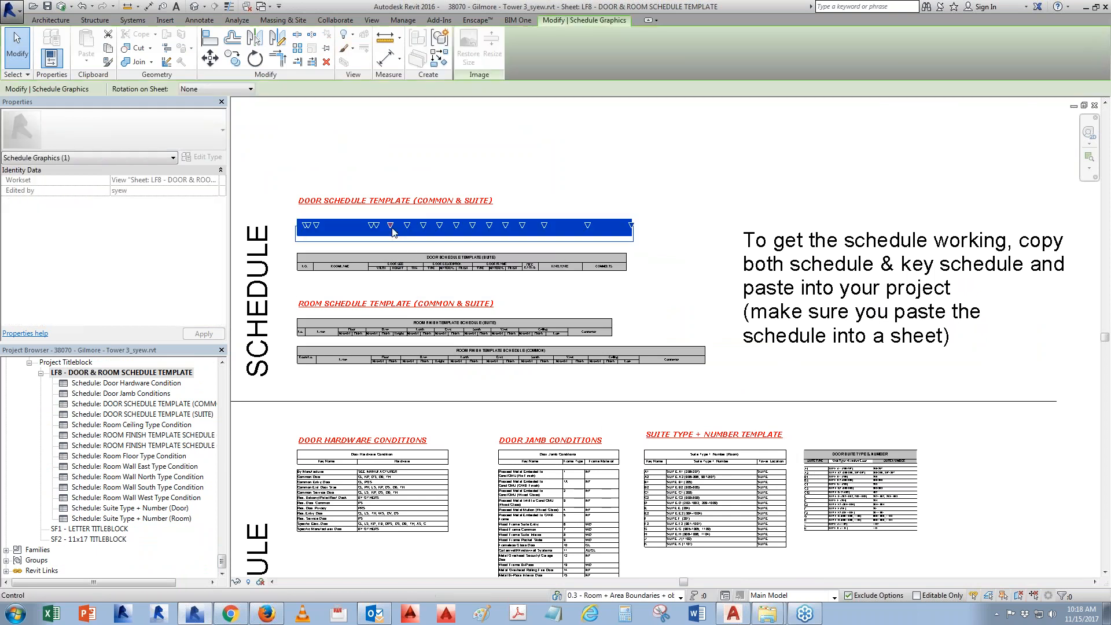
right_click(392, 228)
click(225, 562)
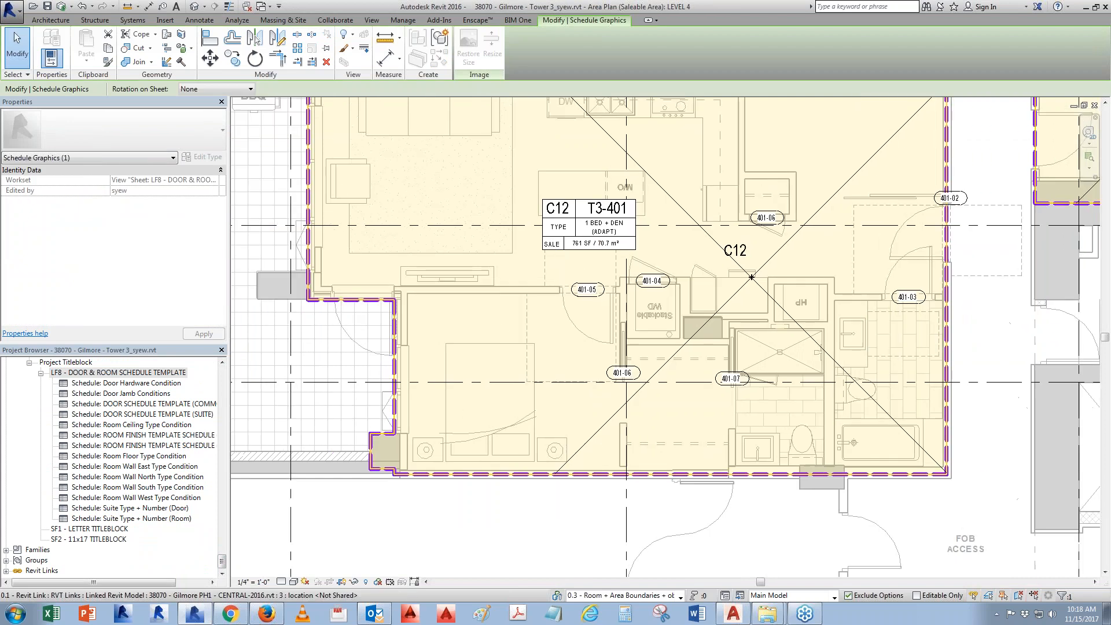
Create a new sheet with the Titleblocks Arch E - 36x48 titleblock.
mouse_move(222, 562)
mouse_down()
mouse_move(221, 551)
mouse_move(223, 566)
mouse_up()
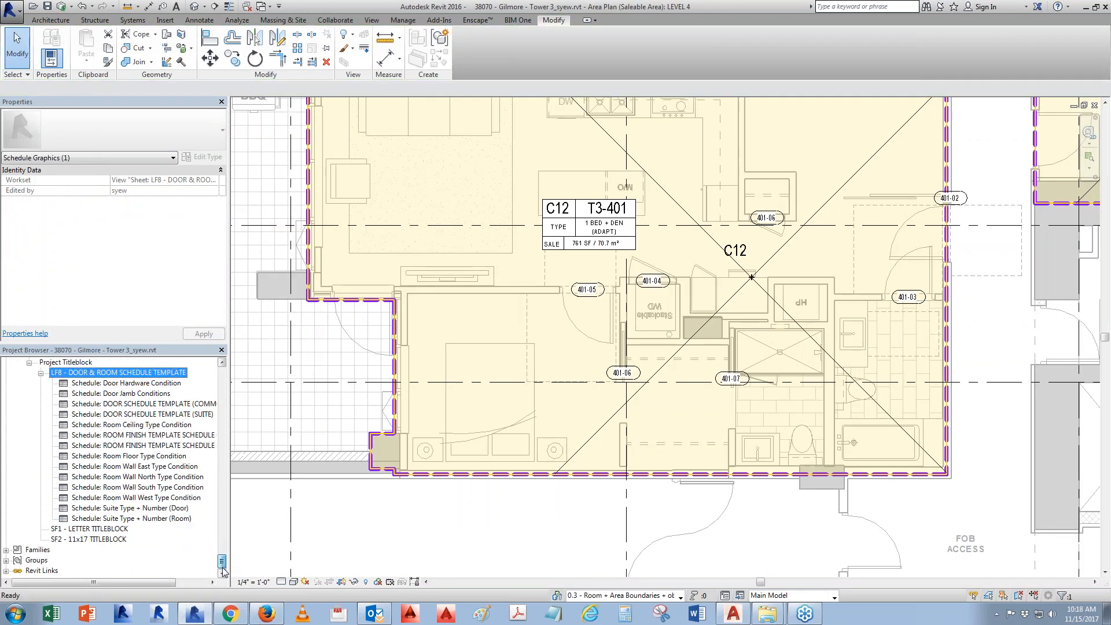
scroll(164, 512, up, 5)
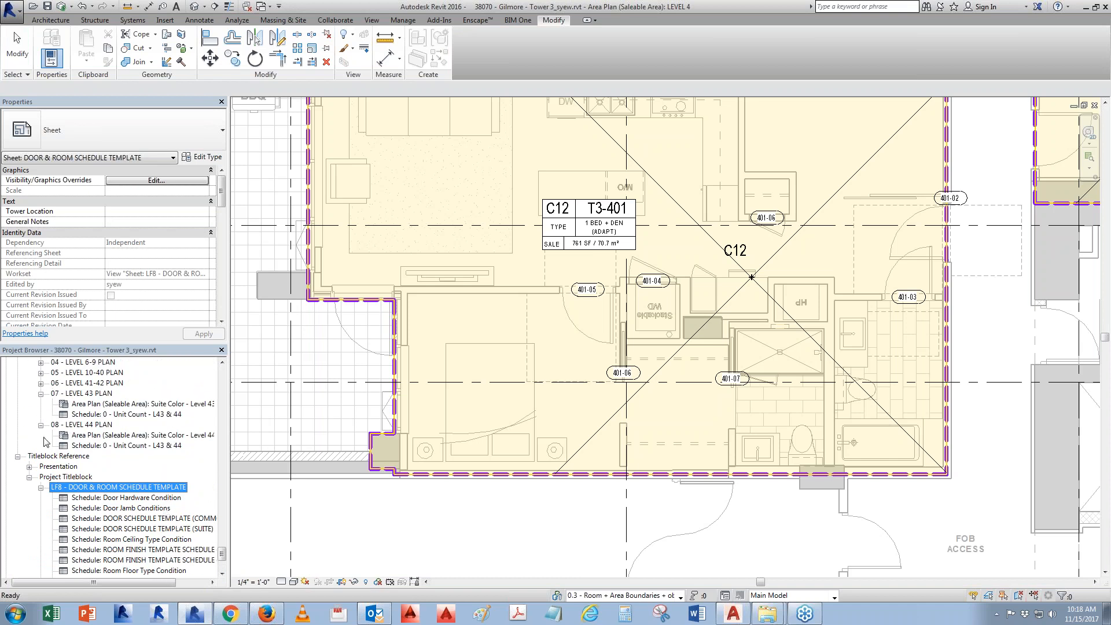
scroll(123, 480, up, 10)
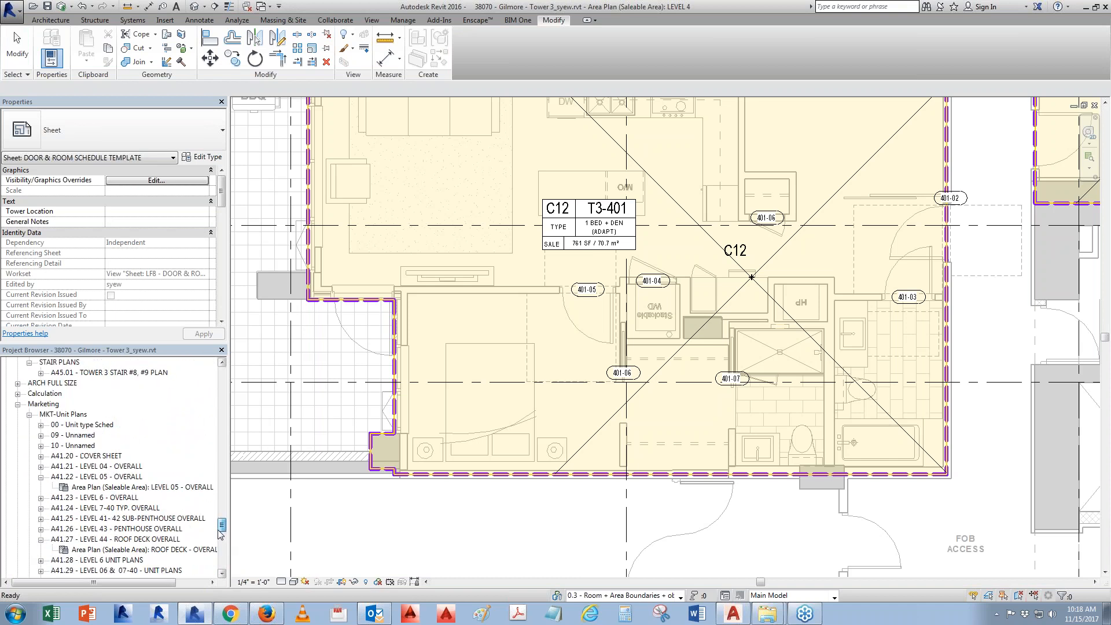
right_click(104, 458)
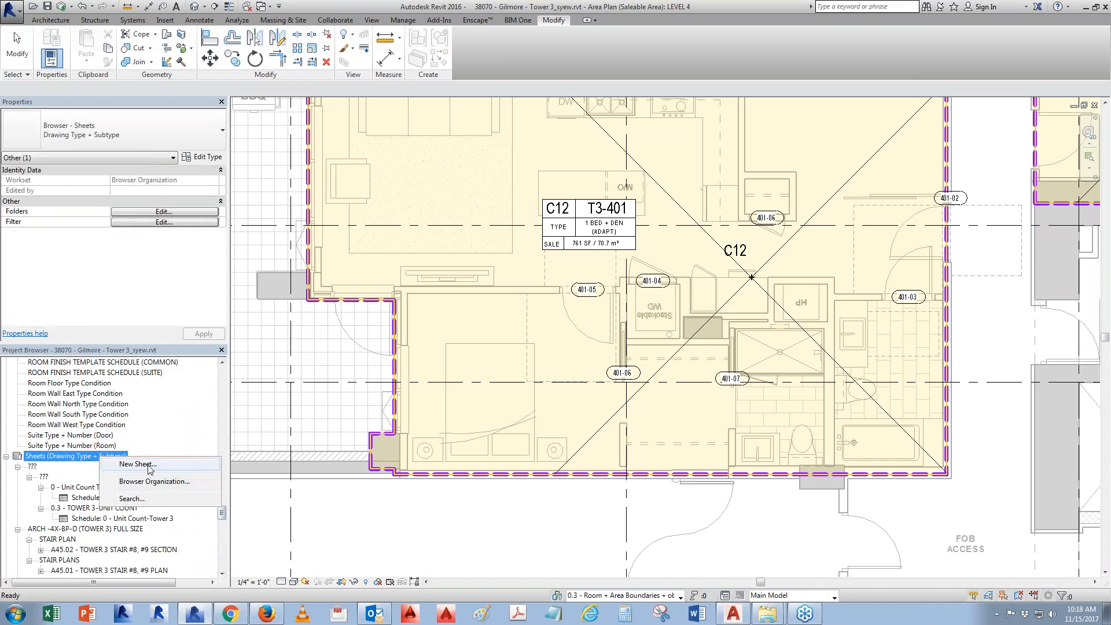
click(146, 467)
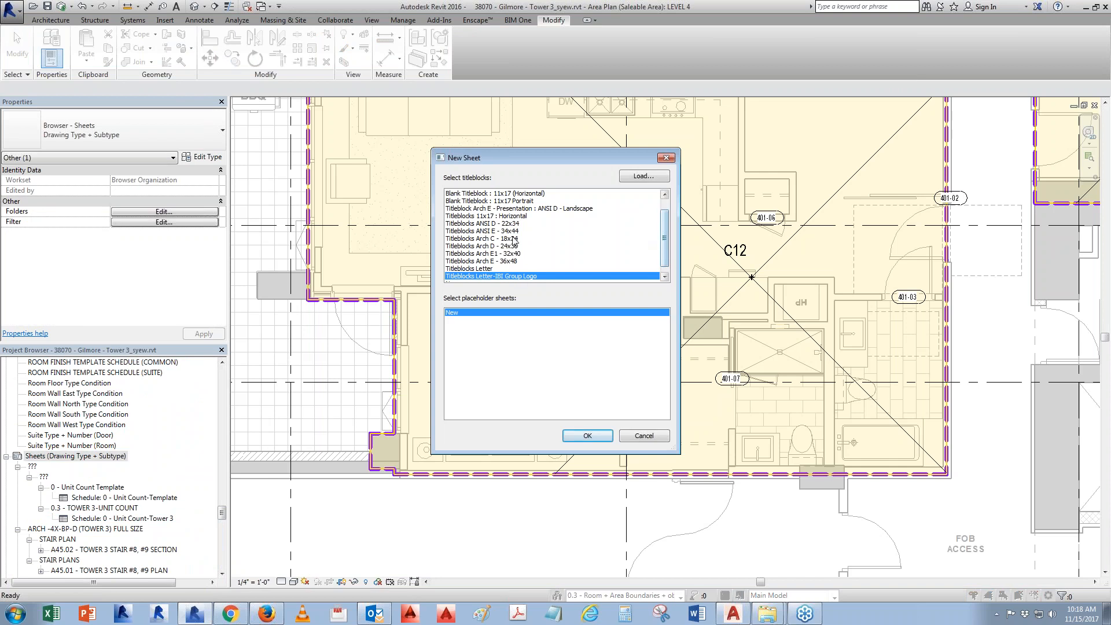
click(505, 261)
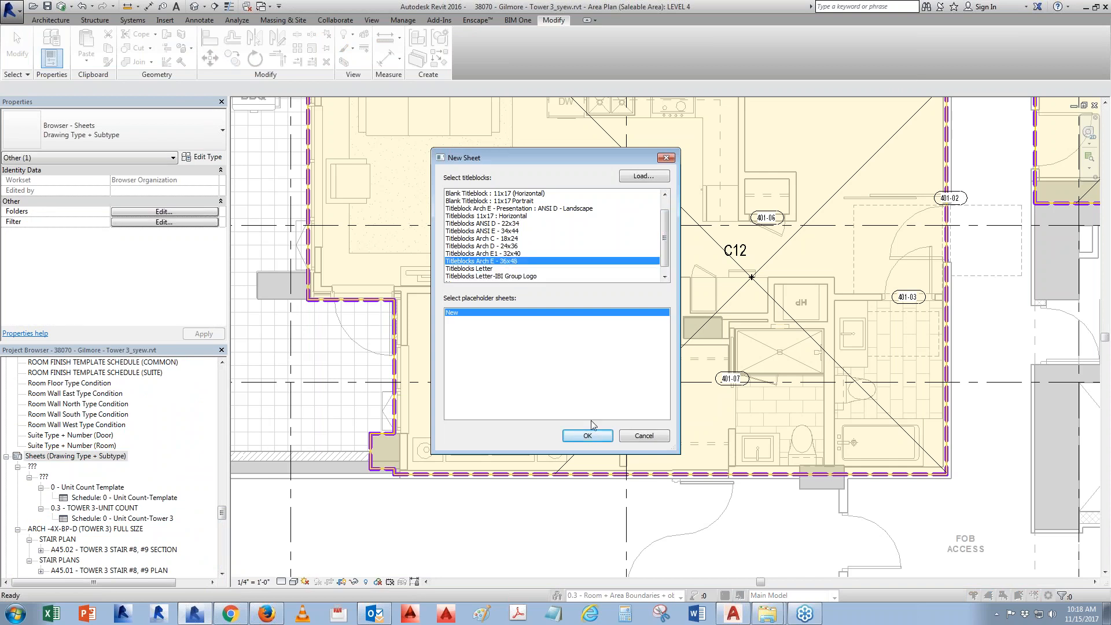
click(594, 437)
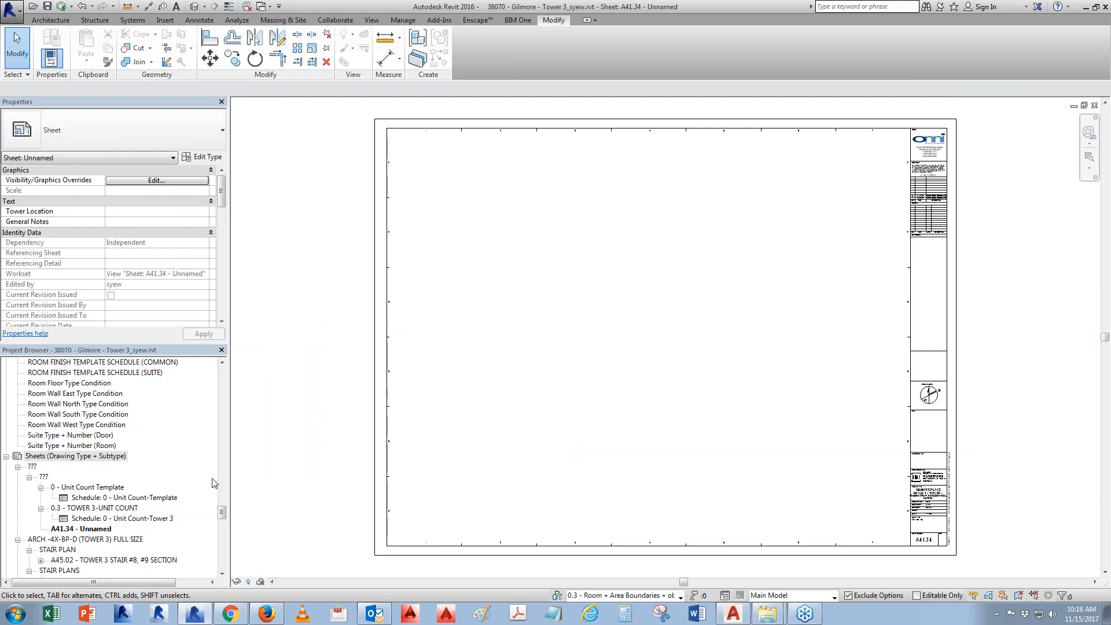
Rename the new A41.34 sheet as DOOR SCHEDULE.
right_click(106, 529)
click(137, 456)
key(Tab)
text(DOOR SCHEDULE)
key(Return)
Place the 0-DOOR SCHEDULE TEMPLATE (SUITE) schedule near the upper-left corner of the A41.34 sheet's drawing area.
drag(223, 512, 223, 489)
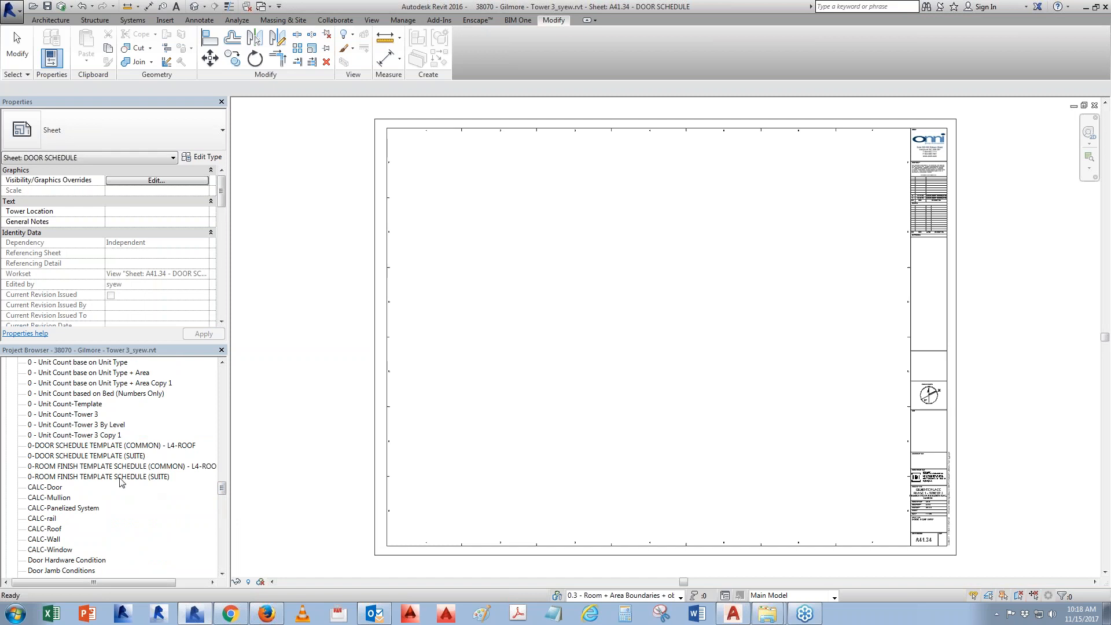
click(66, 458)
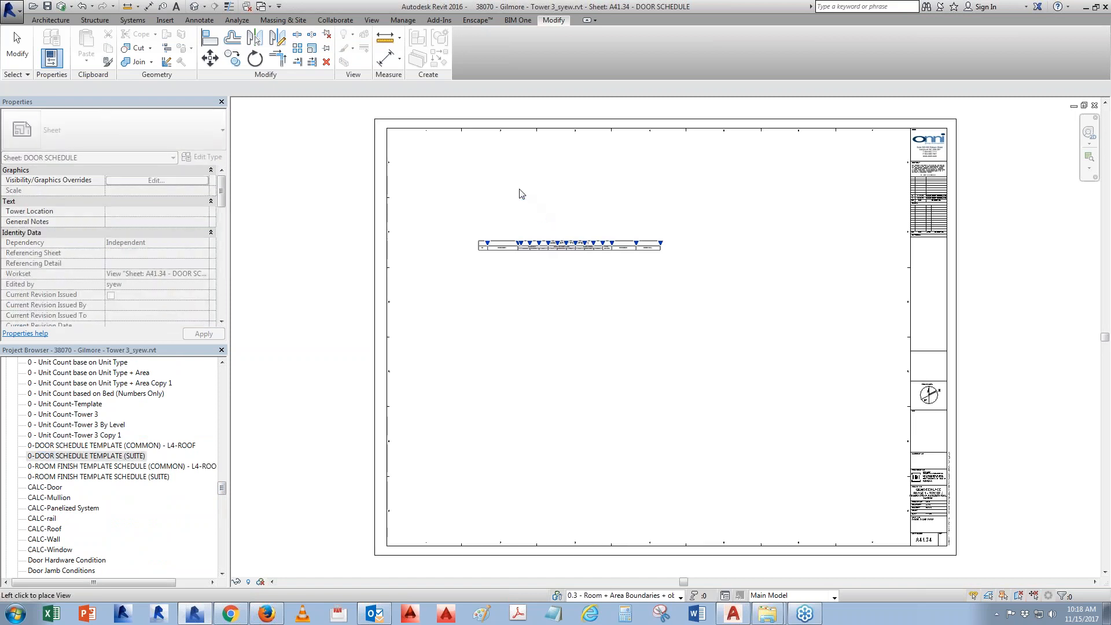
click(416, 139)
scroll(416, 139, up, 2)
Open the placed suite door schedule for editing and change its Usage Type filter to contains SUITE.
right_click(444, 168)
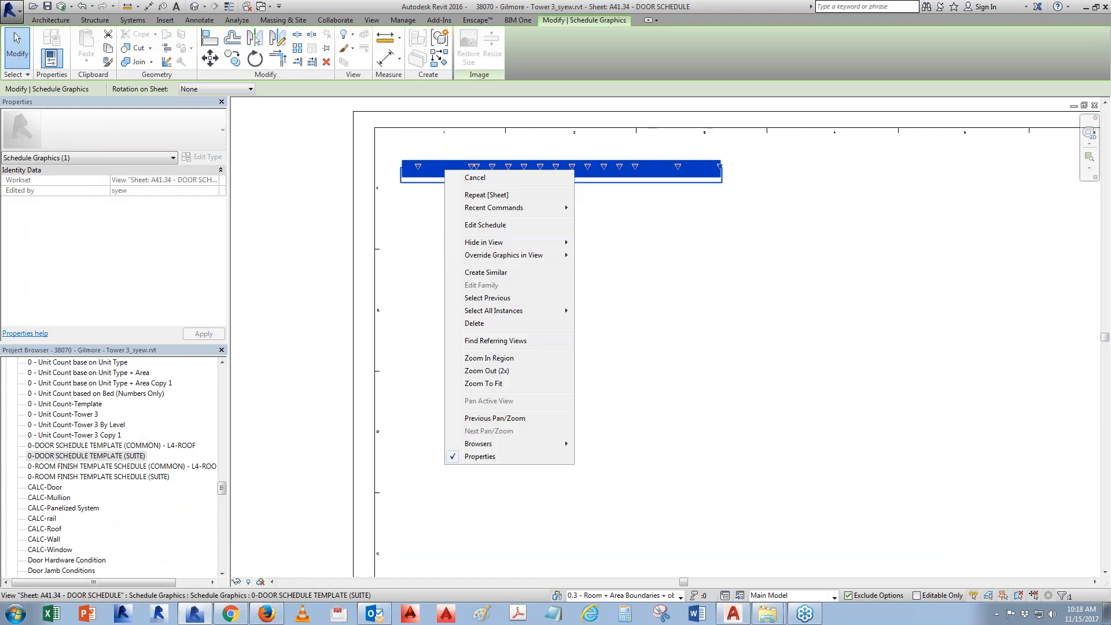
click(485, 225)
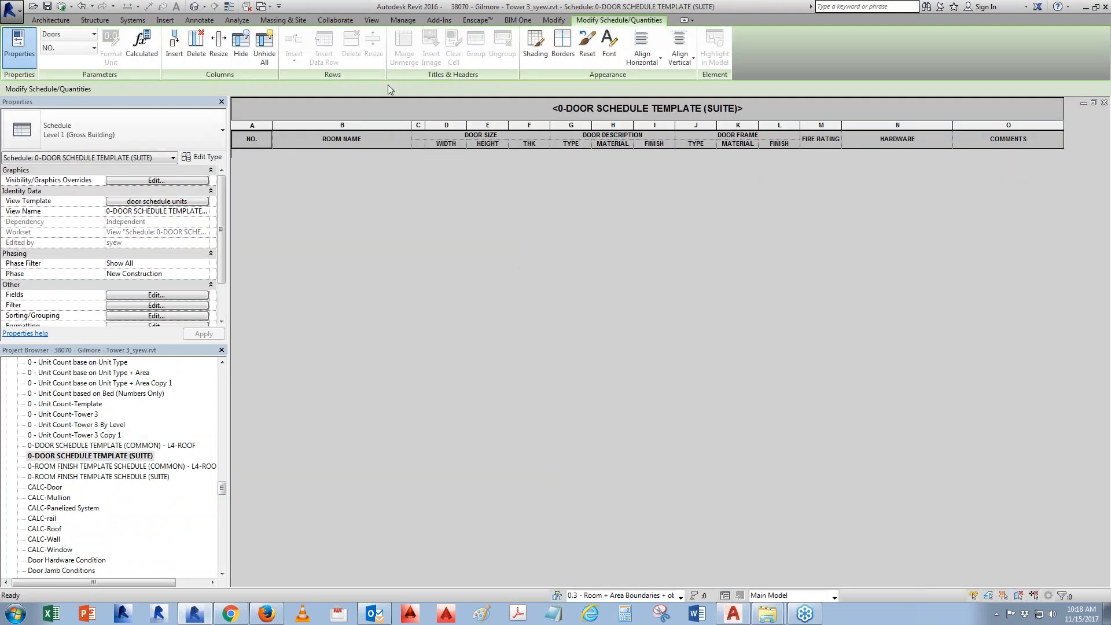
click(144, 295)
click(518, 194)
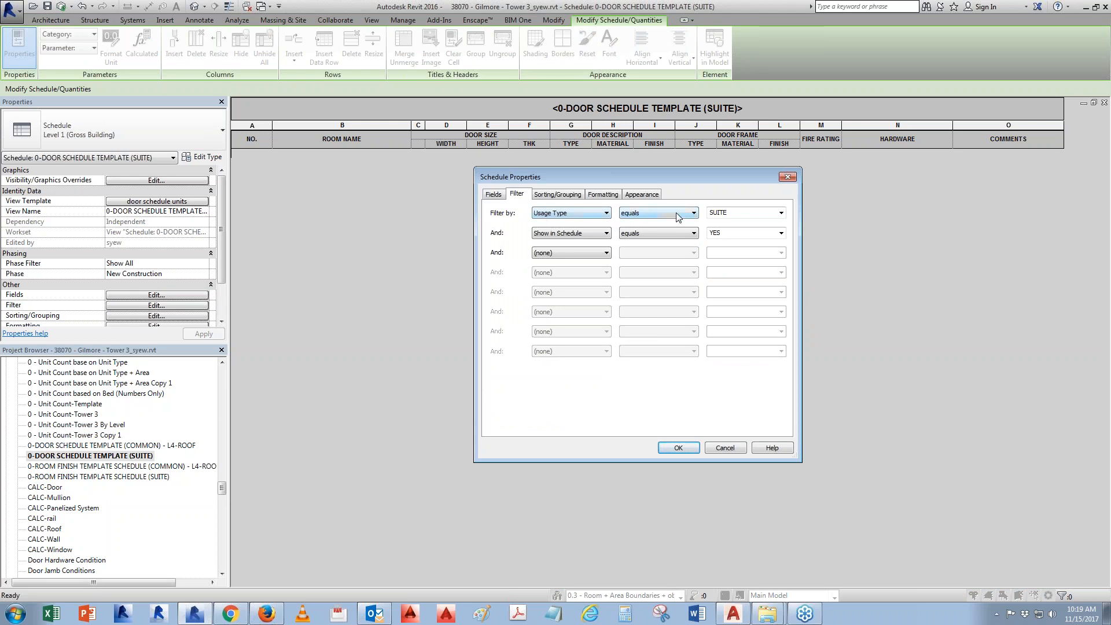
double_click(740, 214)
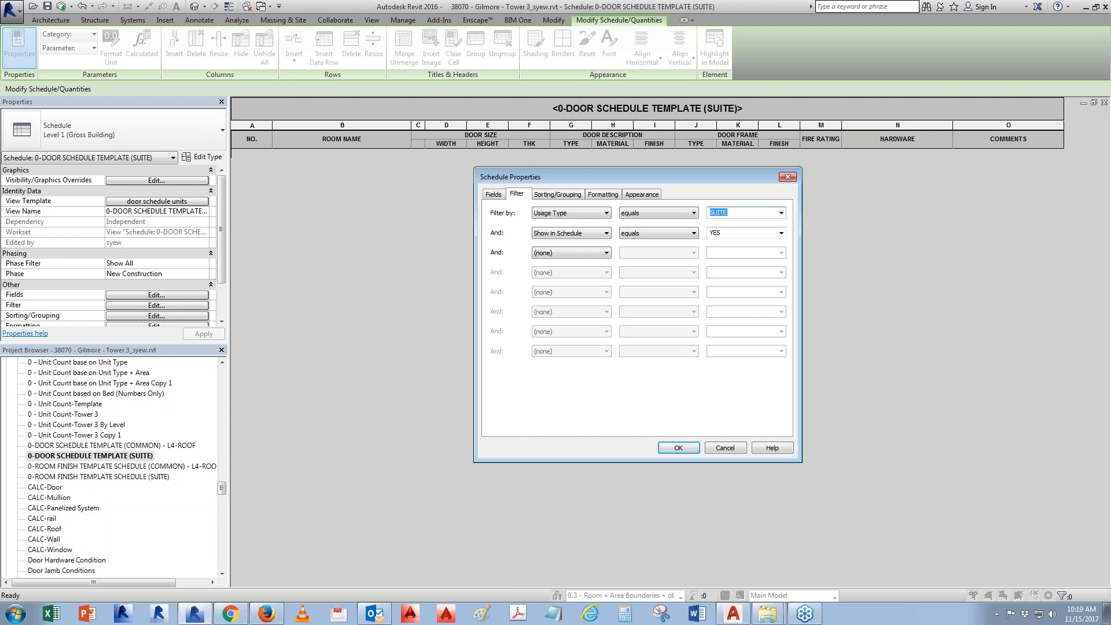
click(732, 215)
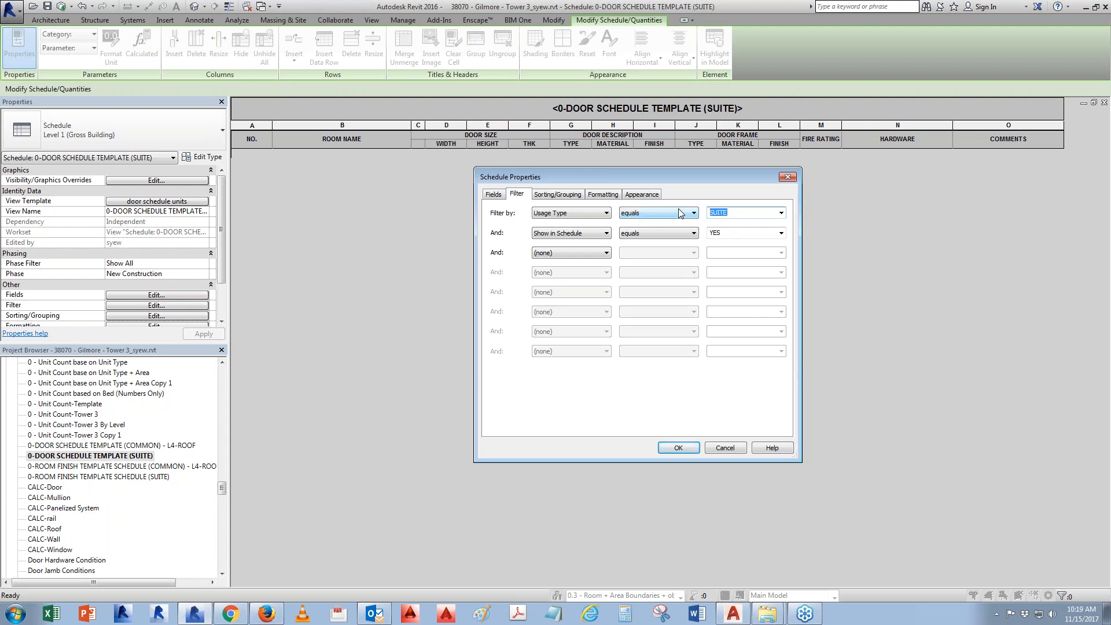
click(646, 215)
click(645, 279)
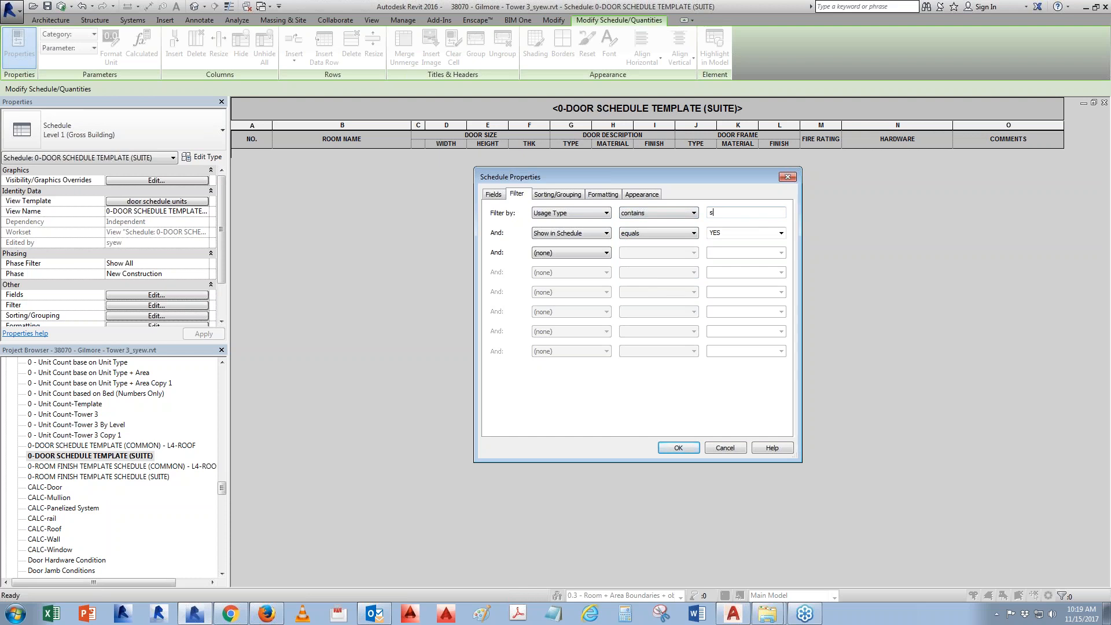
text(sUITE)
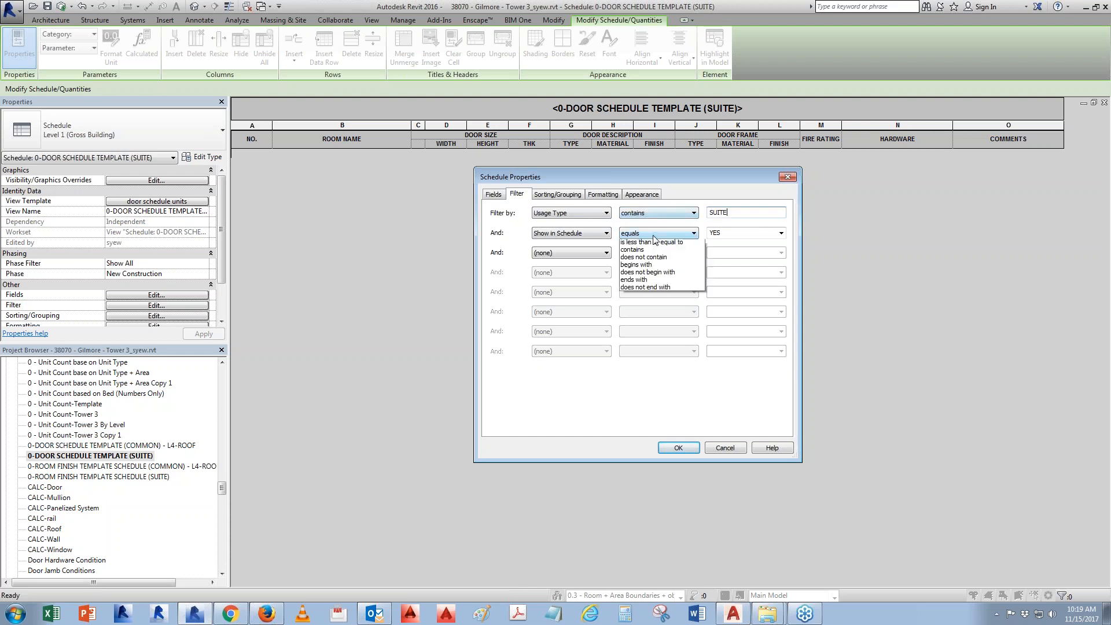
Change the suite door schedule's Show in Schedule filter to contains YES and apply the filters.
click(653, 235)
click(643, 289)
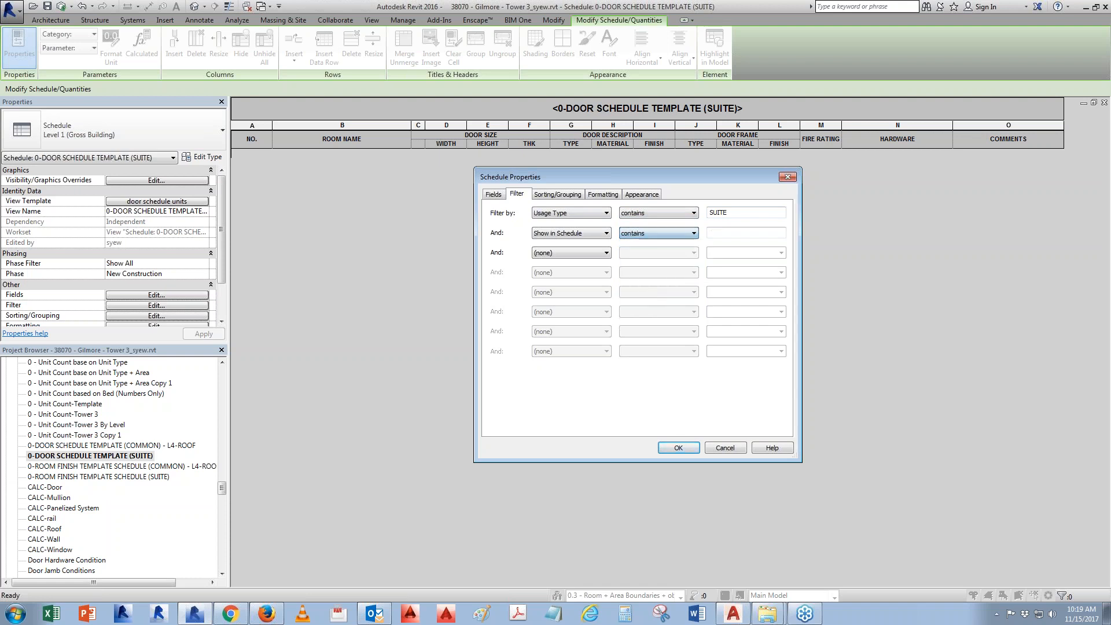
text(YES)
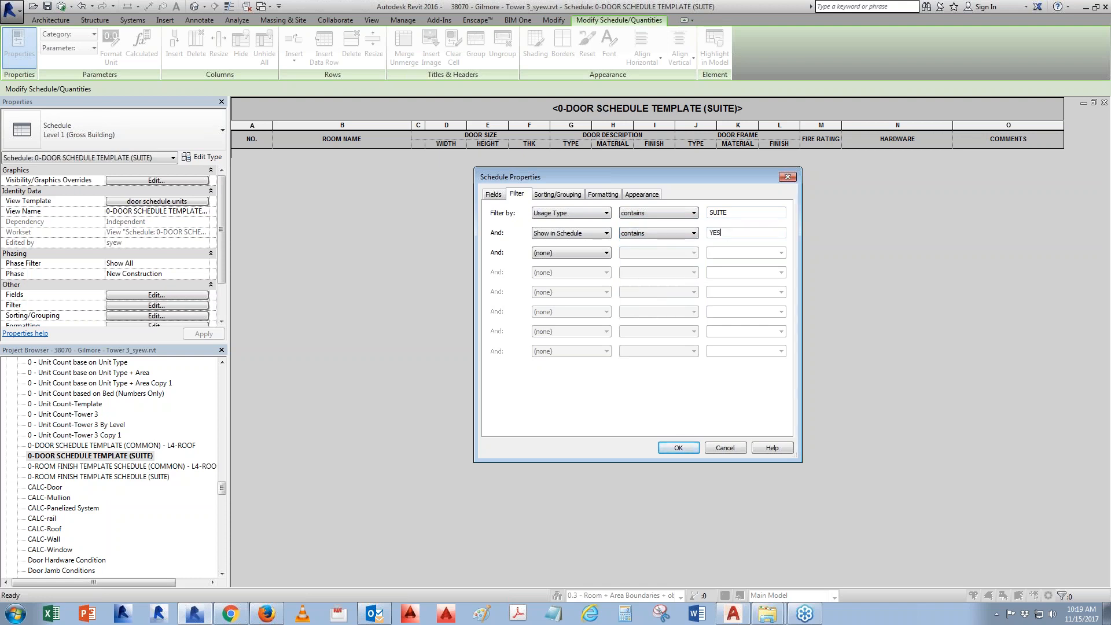
click(684, 446)
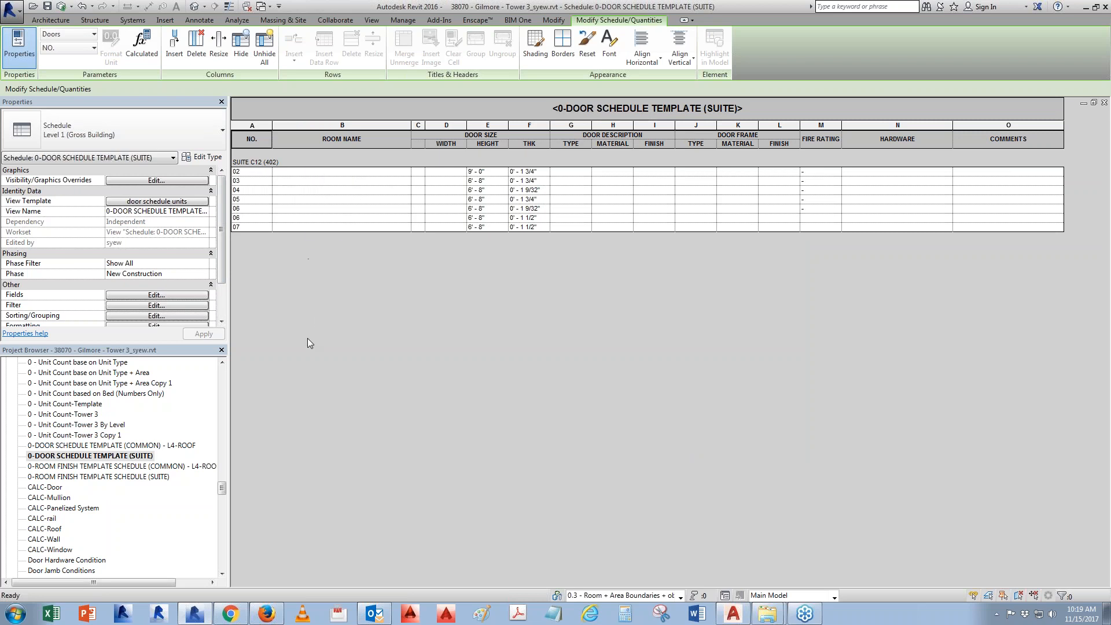
Return to the Level 4 area plan and try to start the Room command without loading a room tag family.
key(ctrl+Tab)
key(ctrl+Tab)
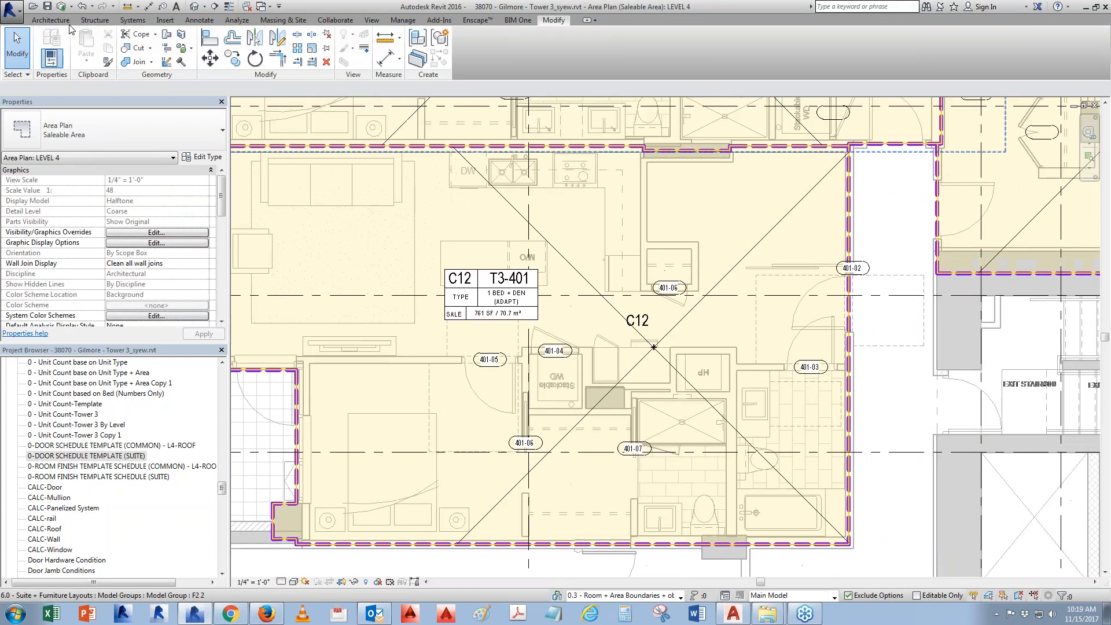
key(r)
key(m)
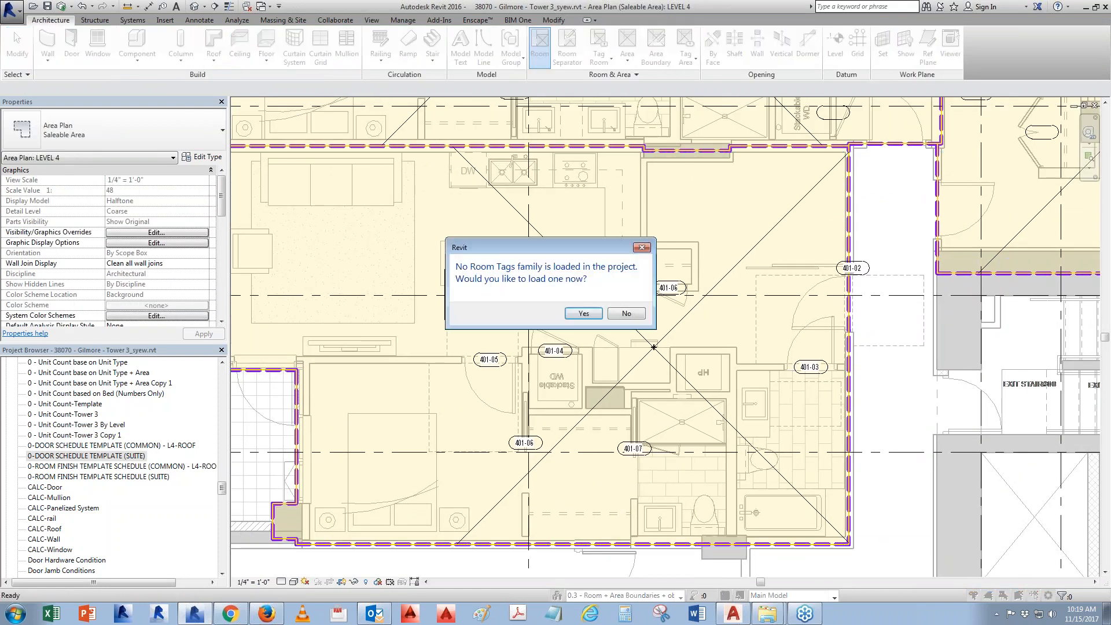
click(619, 315)
key(Escape)
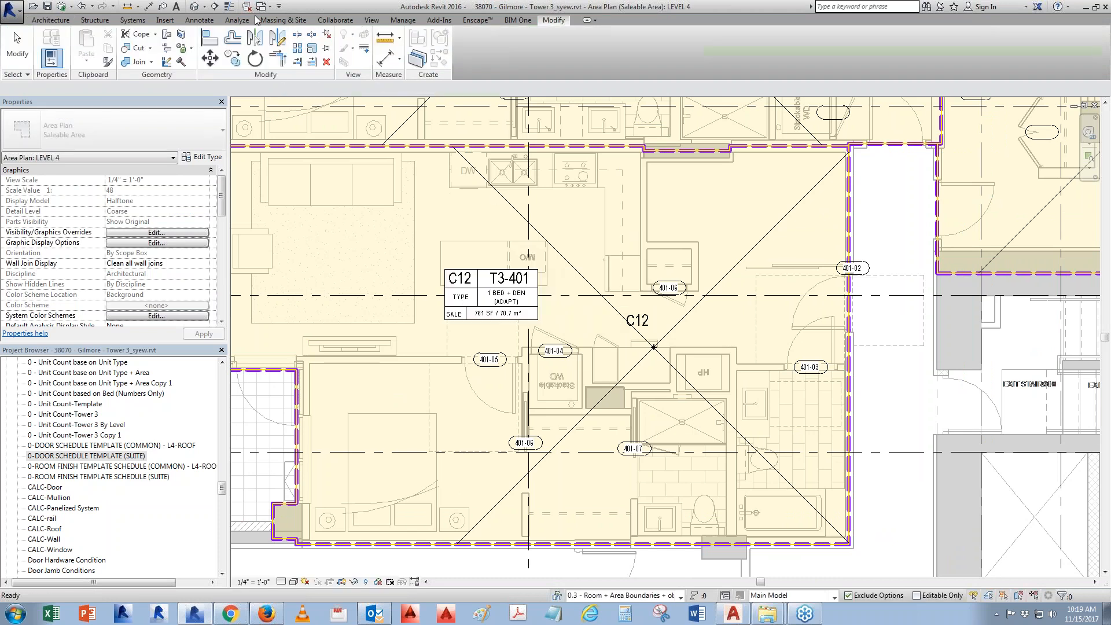
Open the 38070 - Gilmore - Tower 2.rvt project as a new local file with a timestamp appended to the existing filename.
click(262, 7)
click(33, 7)
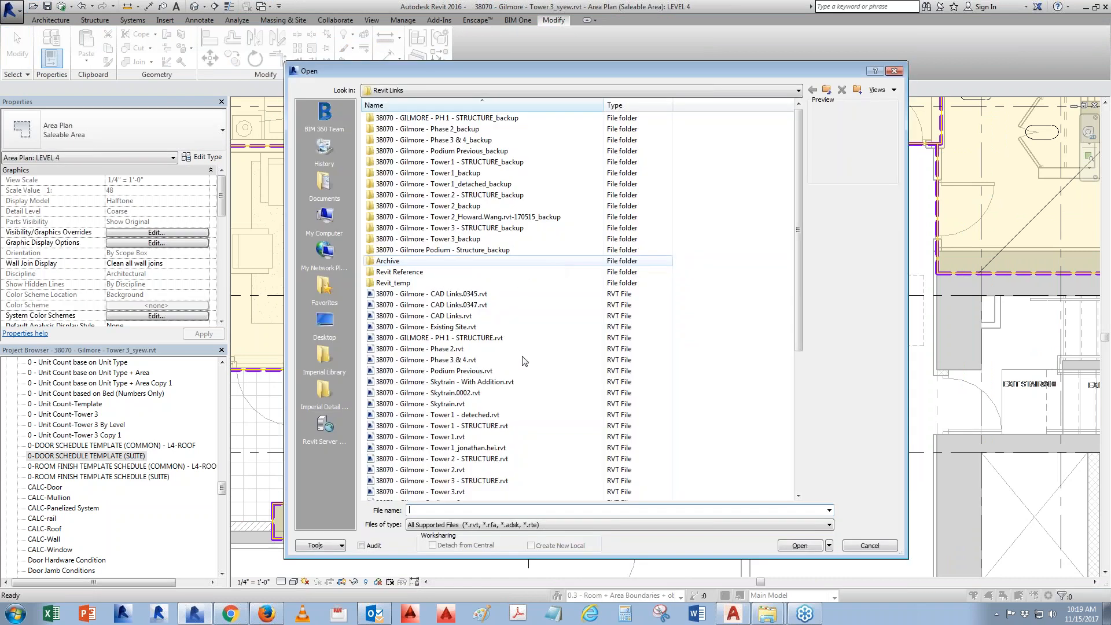
click(451, 470)
click(799, 546)
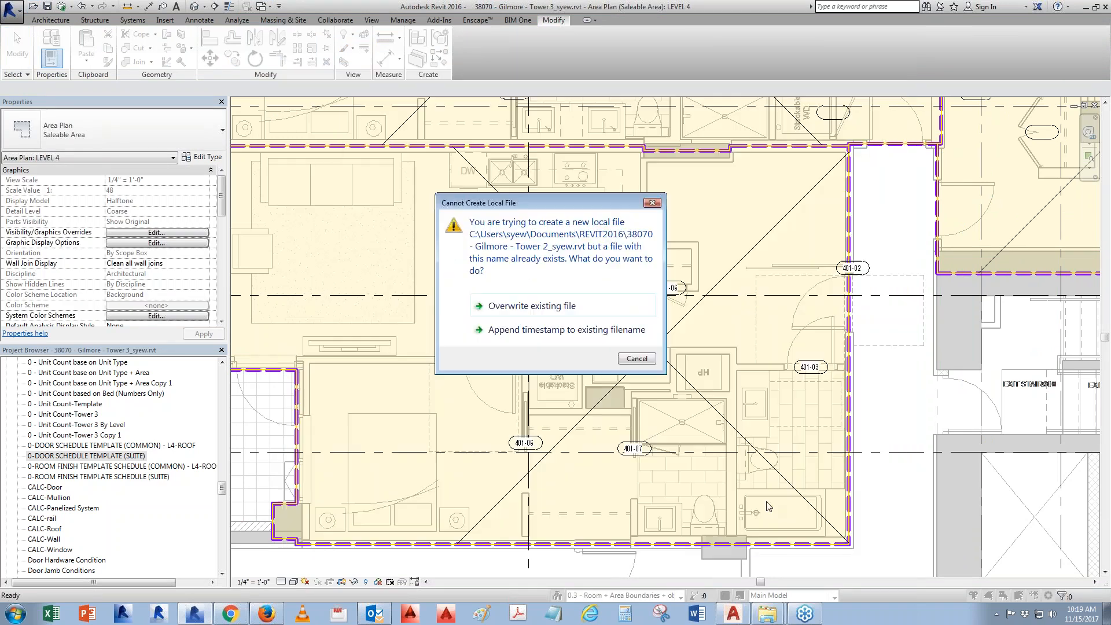
click(523, 331)
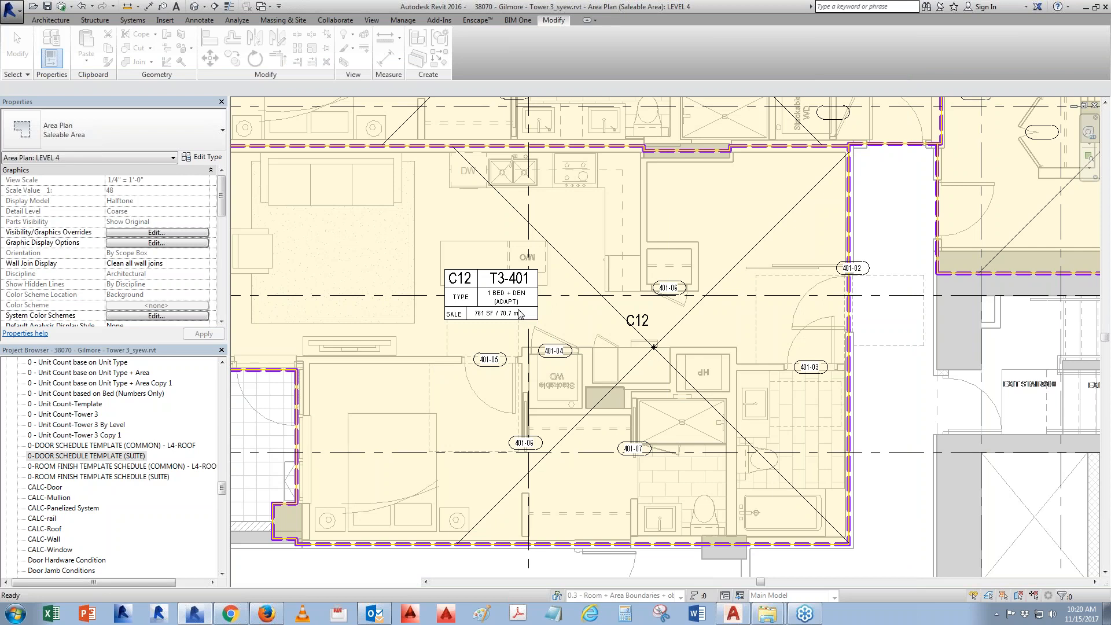
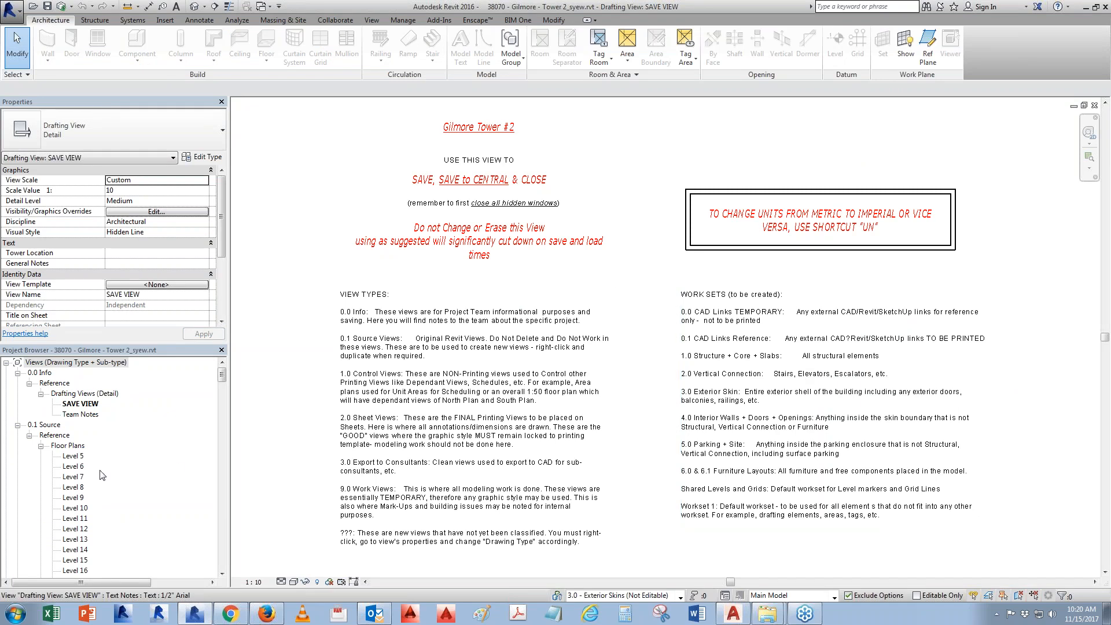
Open the Level 6 source floor plan of Tower 2 and bring the room tags of the suite left of the elevators into view.
click(73, 456)
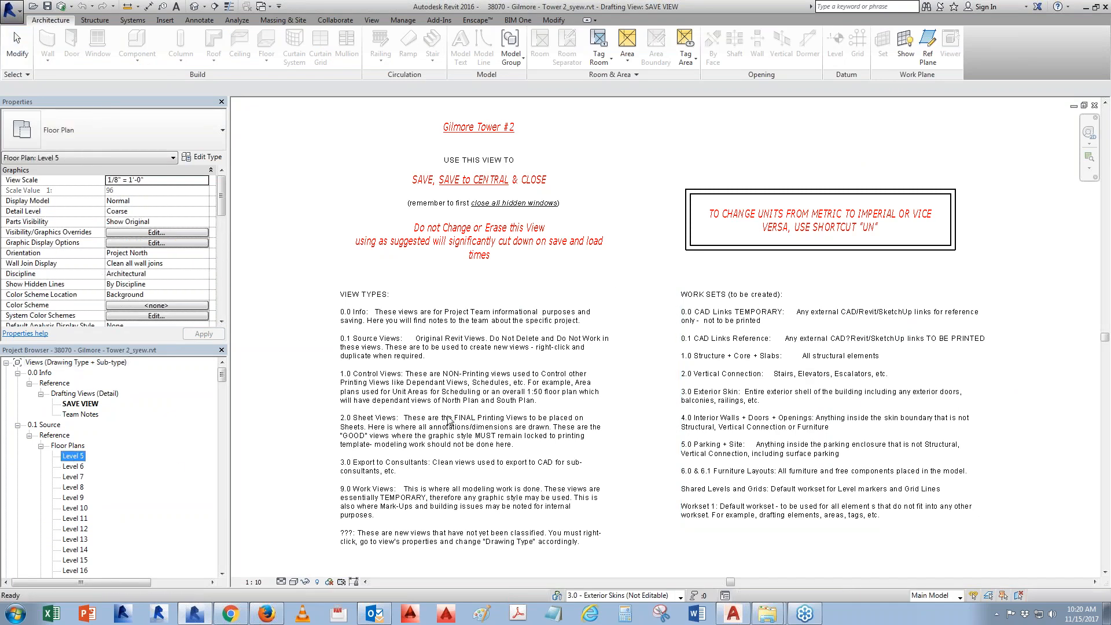
double_click(68, 456)
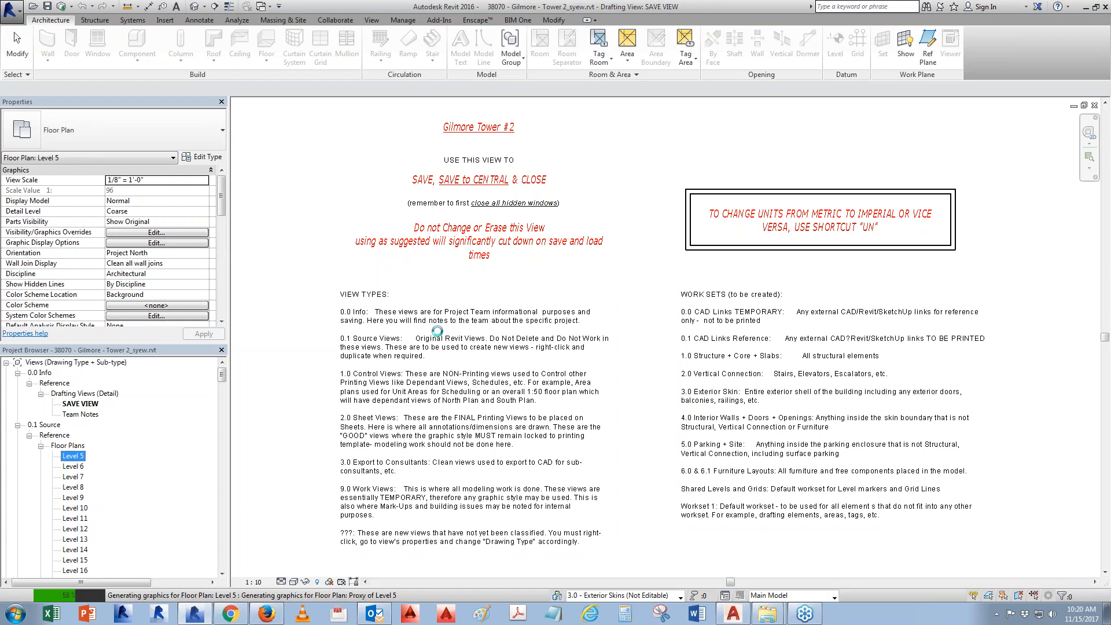
click(73, 467)
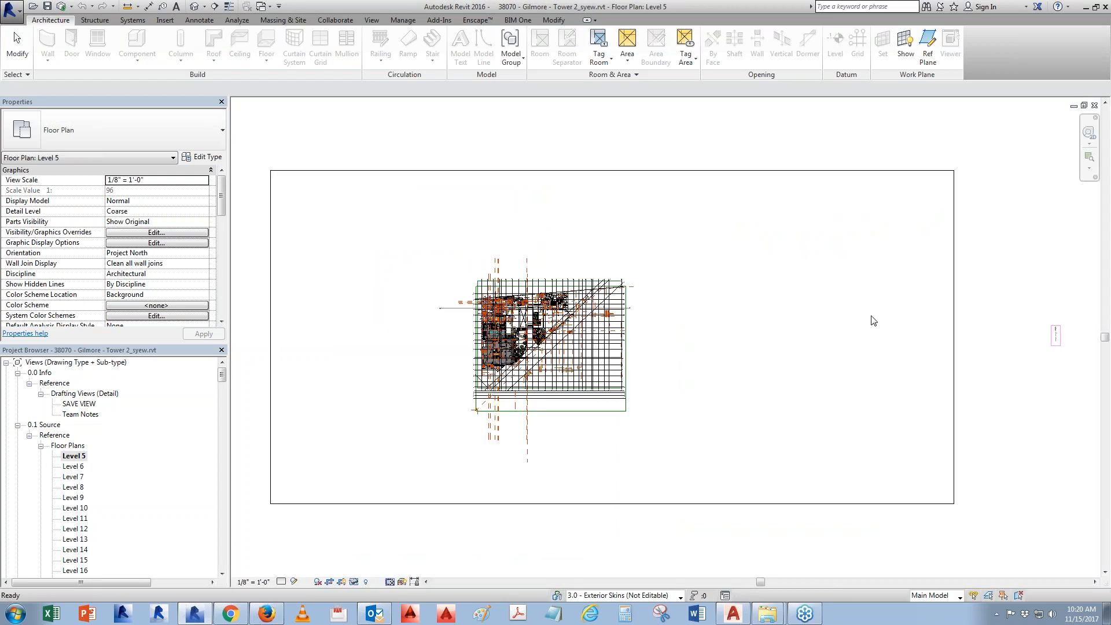
scroll(474, 324, up, 5)
scroll(553, 411, up, 6)
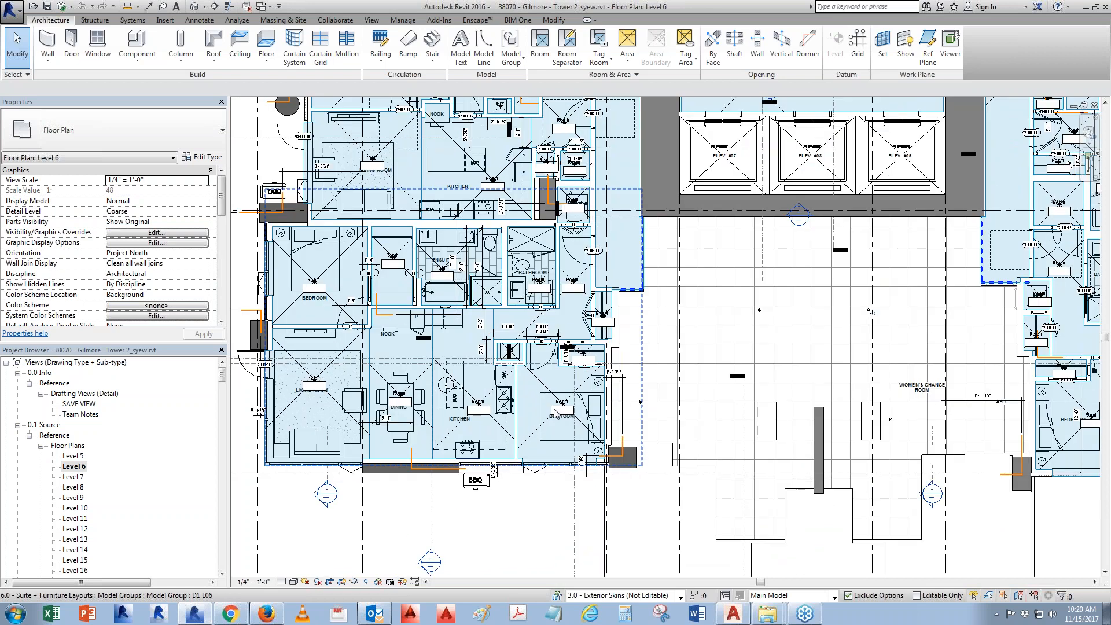
Edit the family of the lower bedroom's room tag and load it into the 38070 - Gilmore - Tower 3_syew.rvt project.
click(567, 399)
click(467, 48)
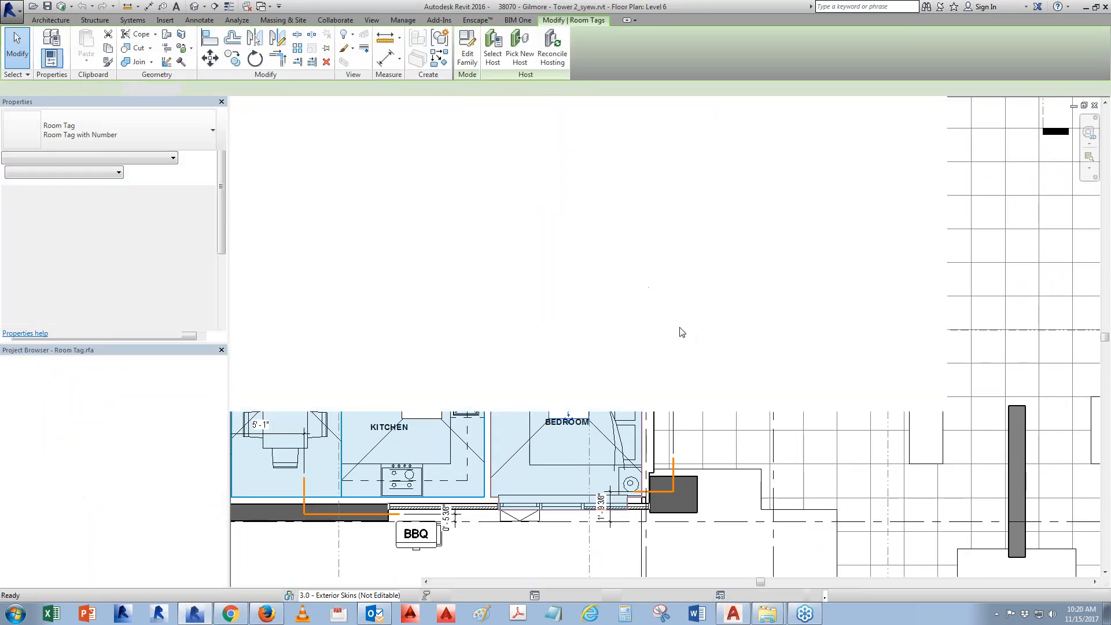
click(614, 55)
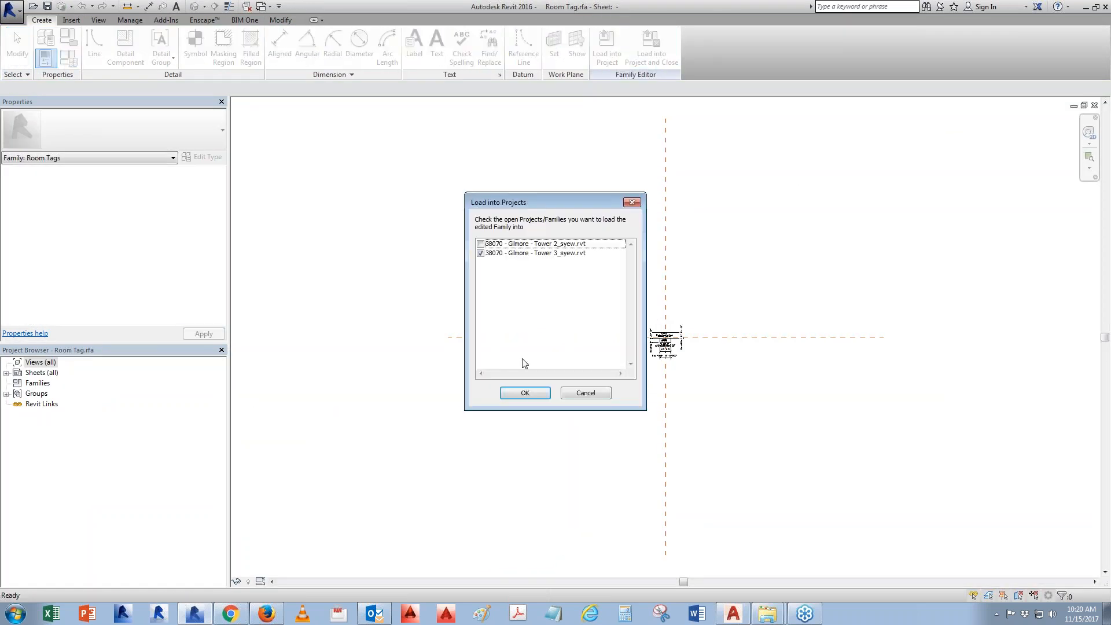
click(525, 394)
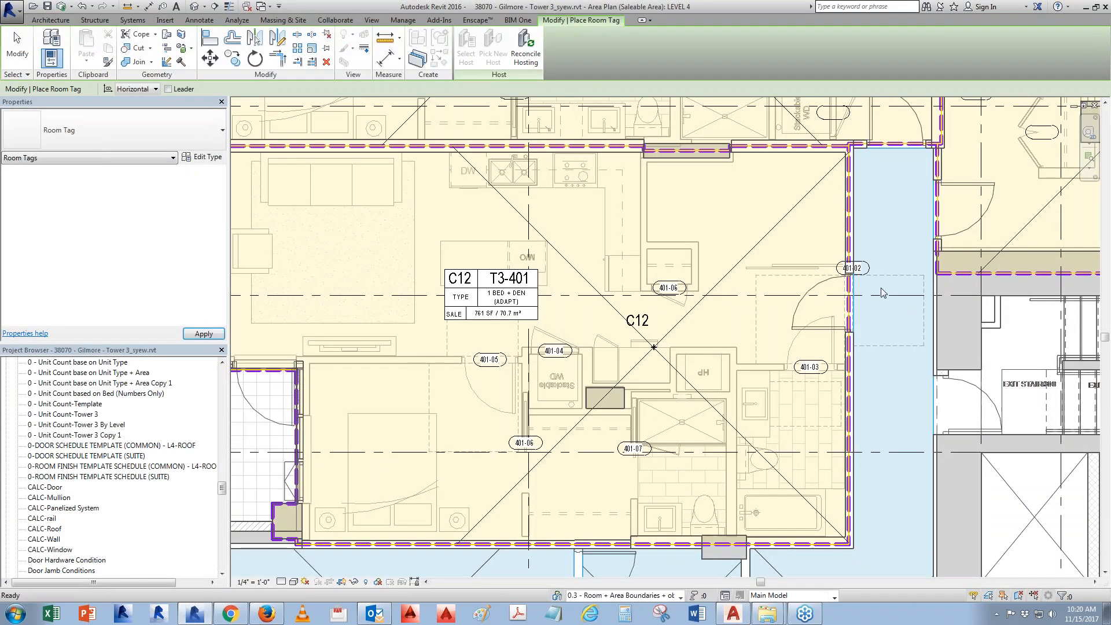
key(Escape)
Open the Suite Type + Number (Room) key schedule and add a data row with the key name C12.
drag(221, 488, 218, 569)
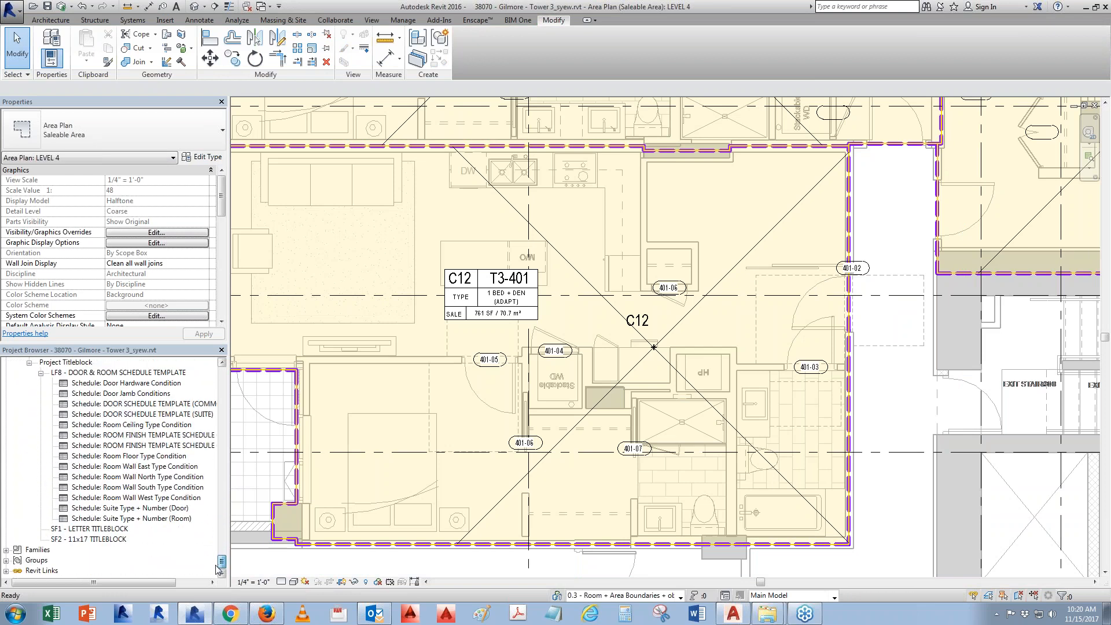
double_click(172, 519)
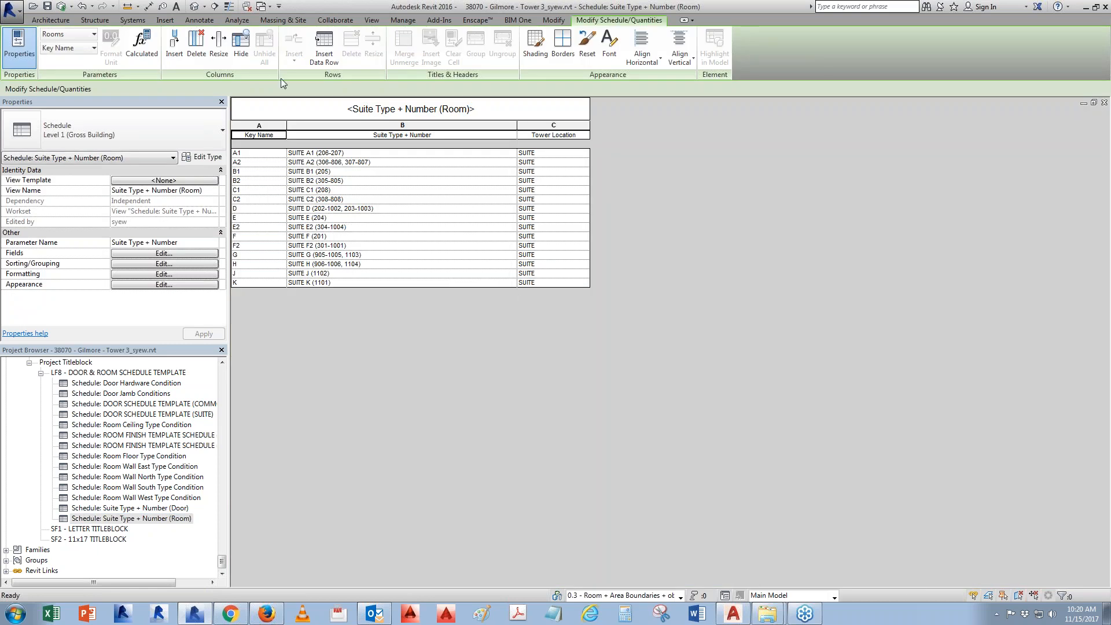
click(323, 45)
click(276, 151)
text(C12)
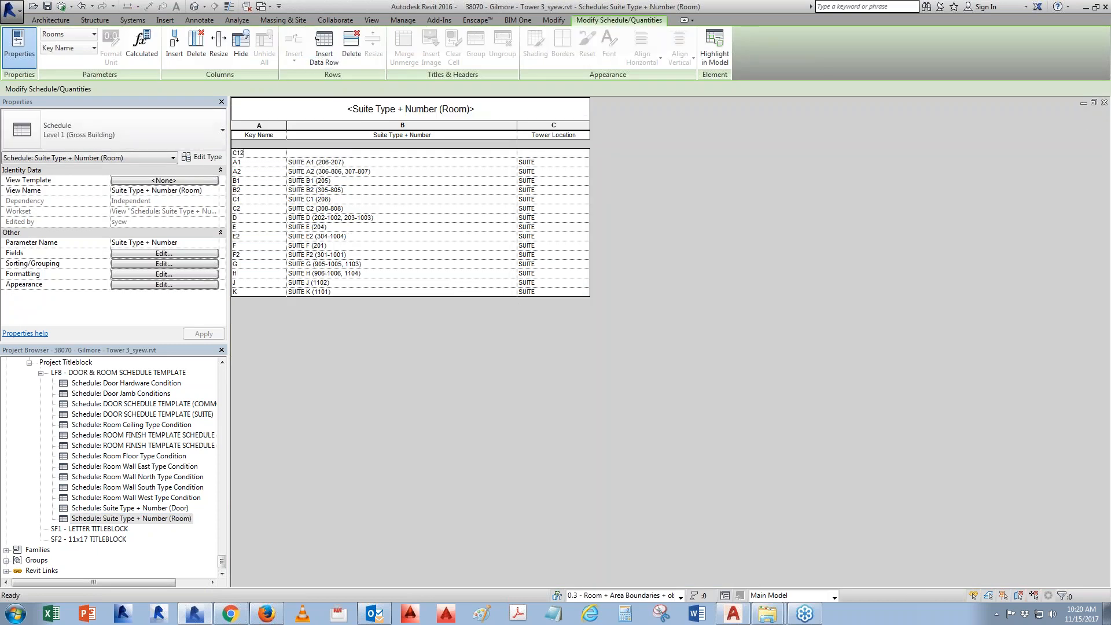
Complete the C12 row with Suite Type + Number SUITE C12 (401) and Tower Location SUITE, and close the schedule.
click(321, 161)
click(319, 209)
text(SUITE C12 (401)
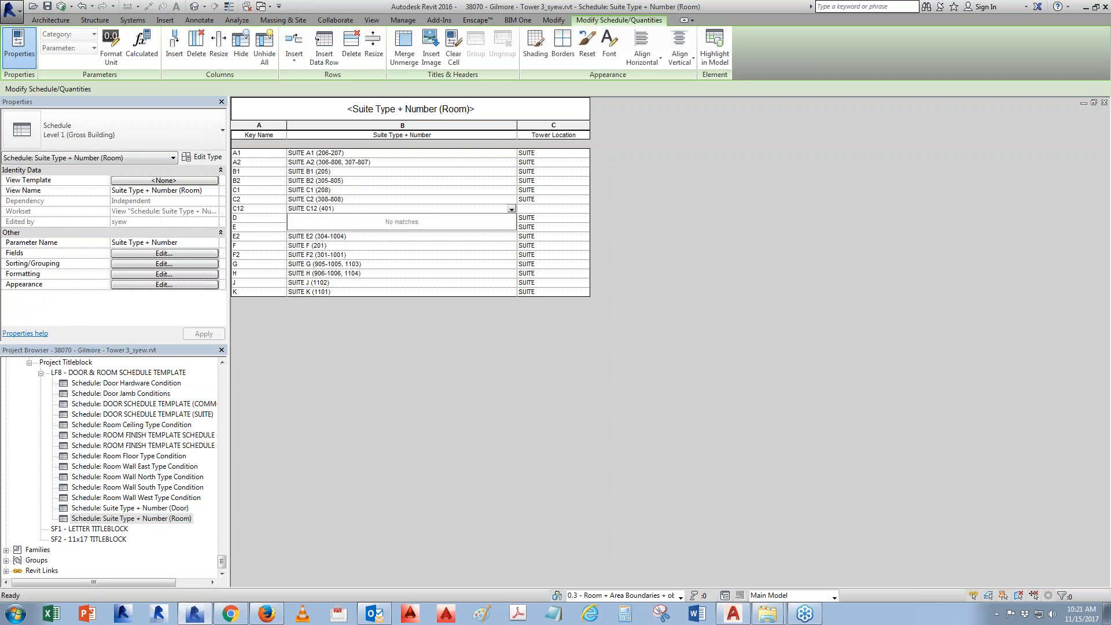
key(Return)
click(587, 209)
click(586, 217)
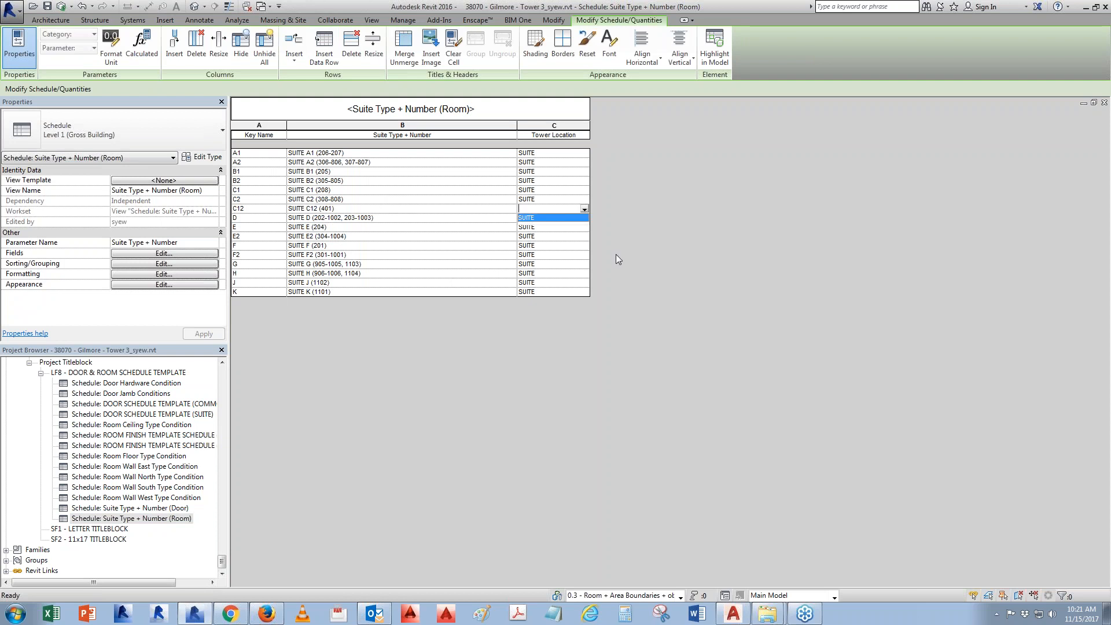
click(1104, 104)
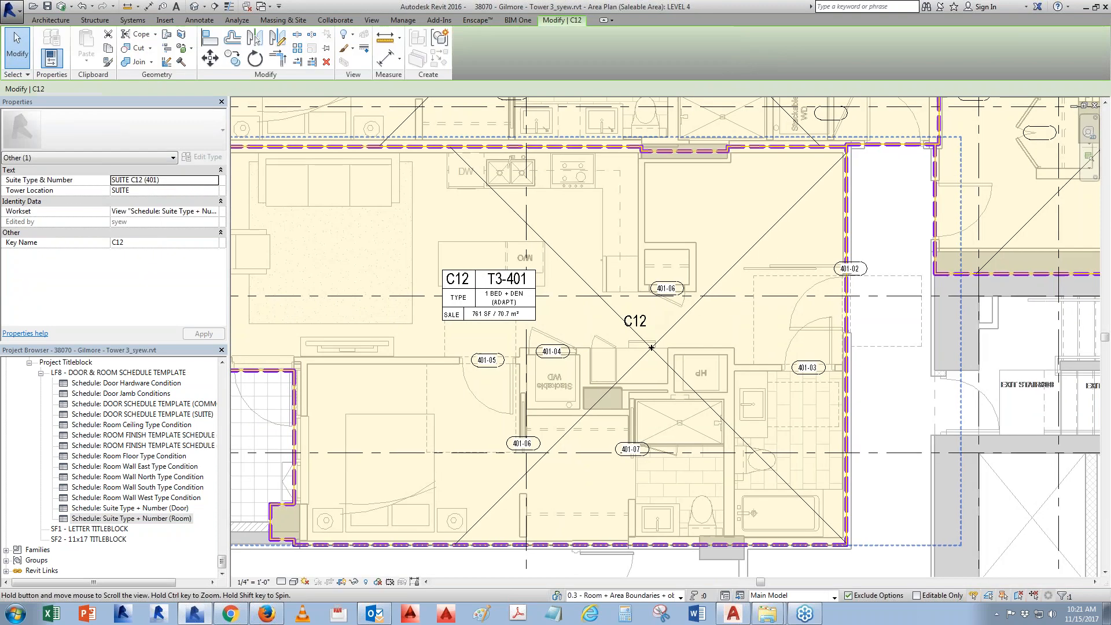
click(52, 20)
click(540, 47)
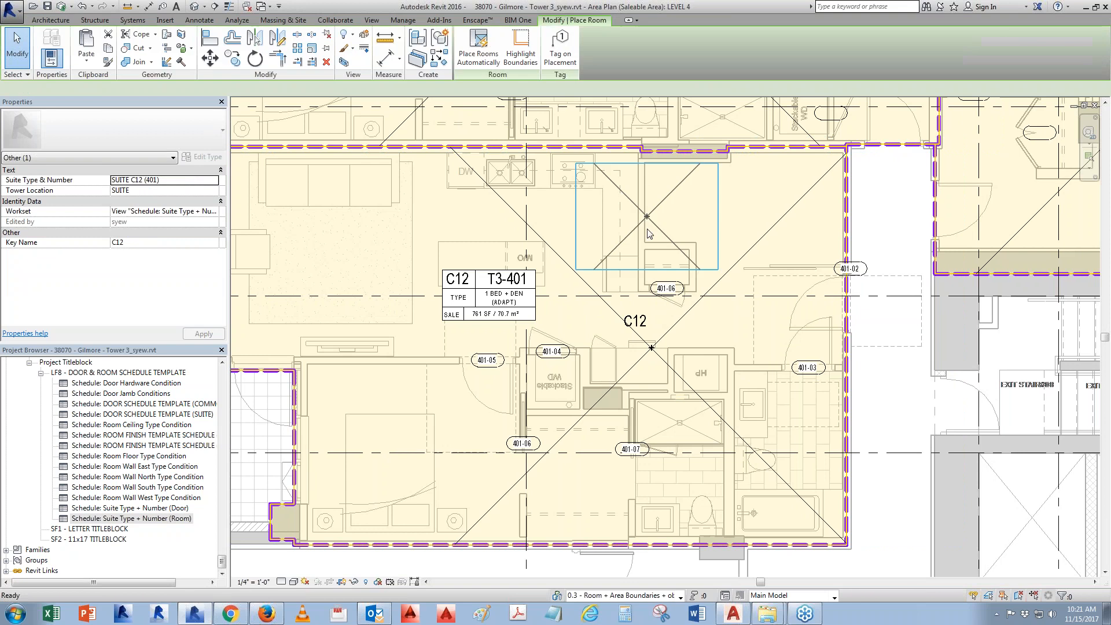
key(Escape)
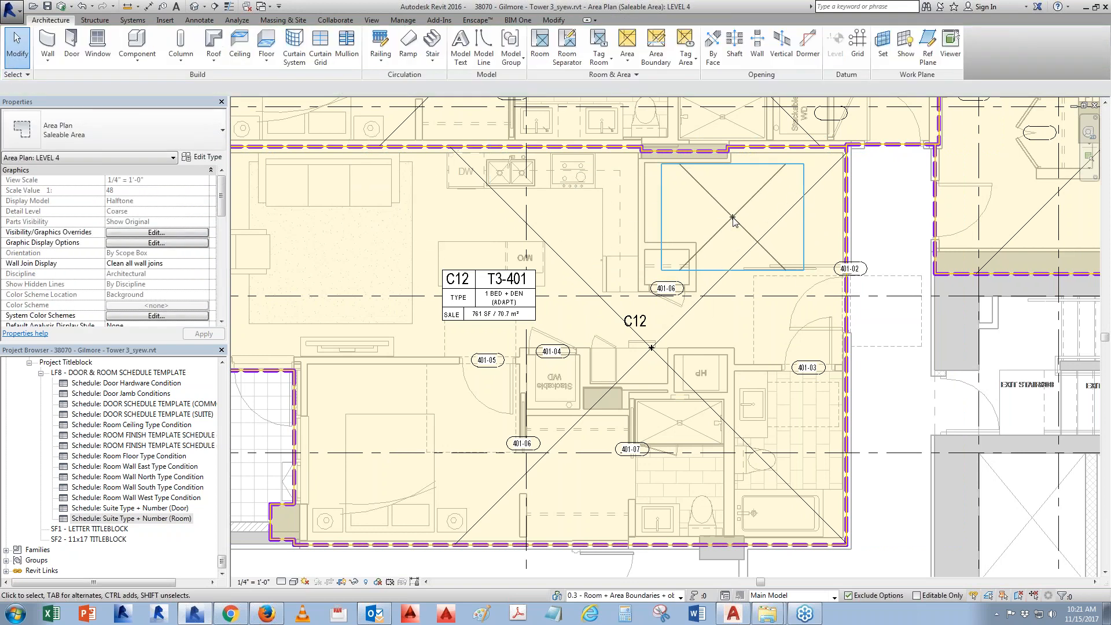
Enable Room Bounding in the type properties of the linked model 38070 - Gilmore PH1 - CENTRAL-2016.rvt.
scroll(802, 246, down, 1)
middle_drag(802, 246, 737, 218)
scroll(737, 218, down, 1)
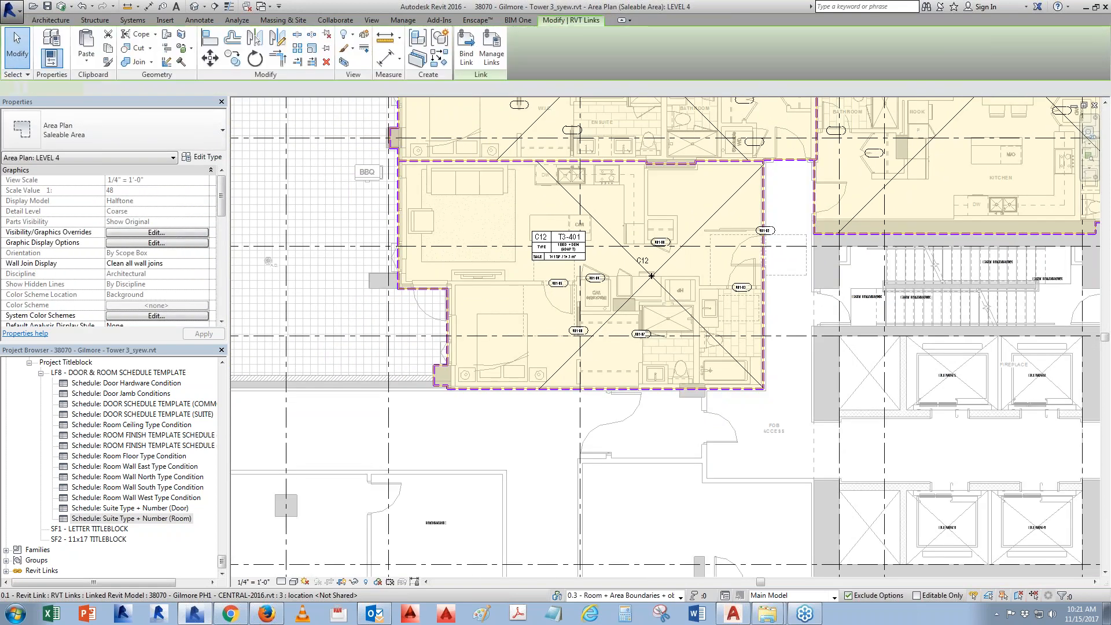
click(692, 311)
click(214, 158)
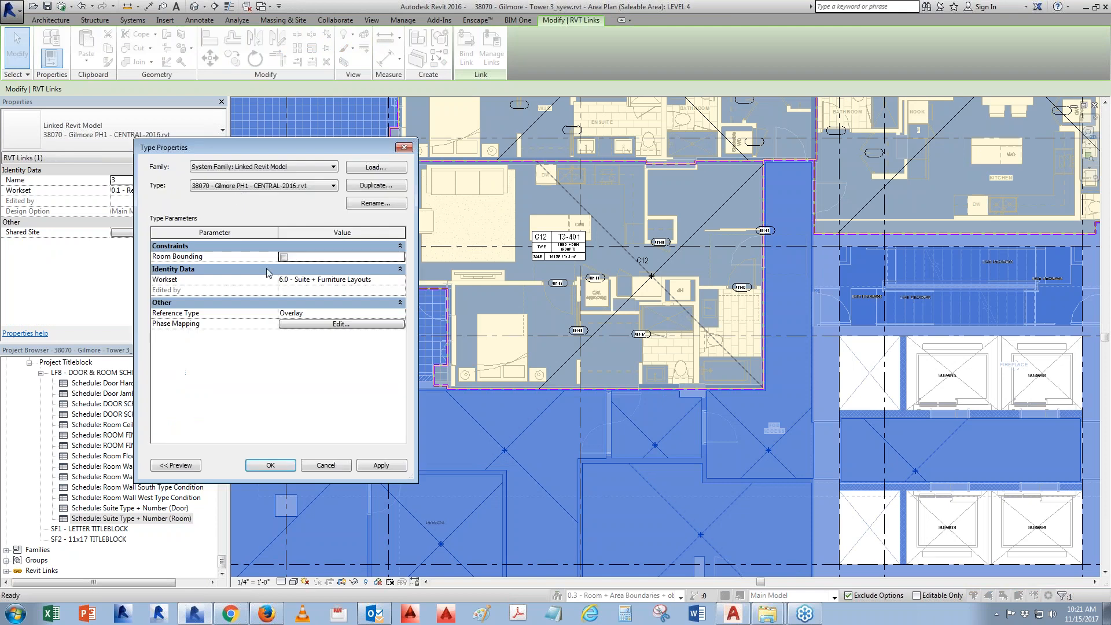
click(283, 257)
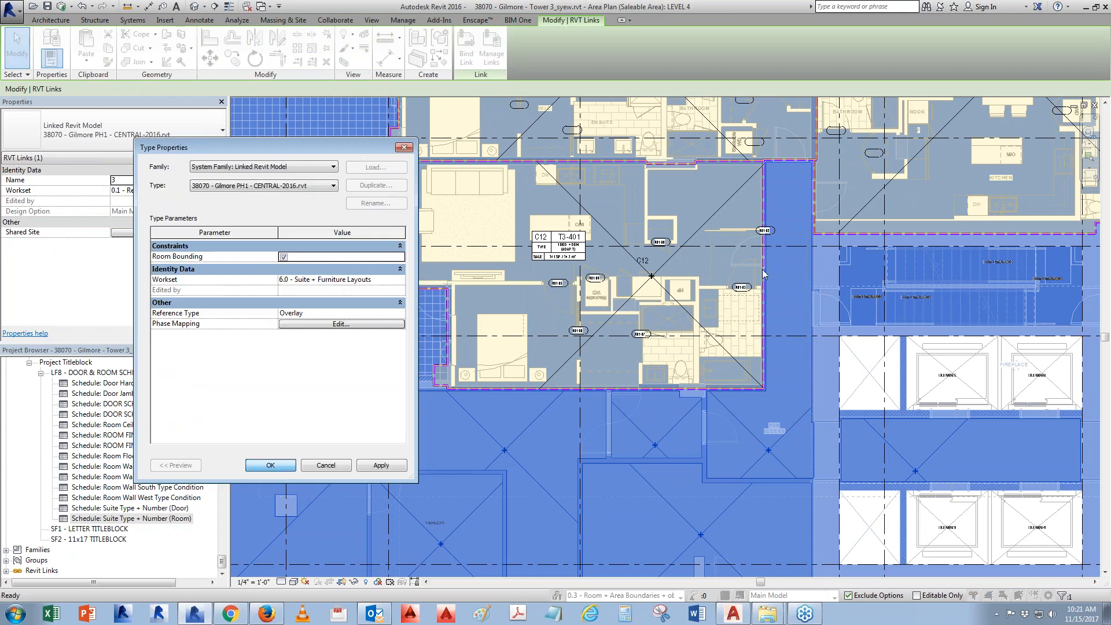
key(Return)
key(Escape)
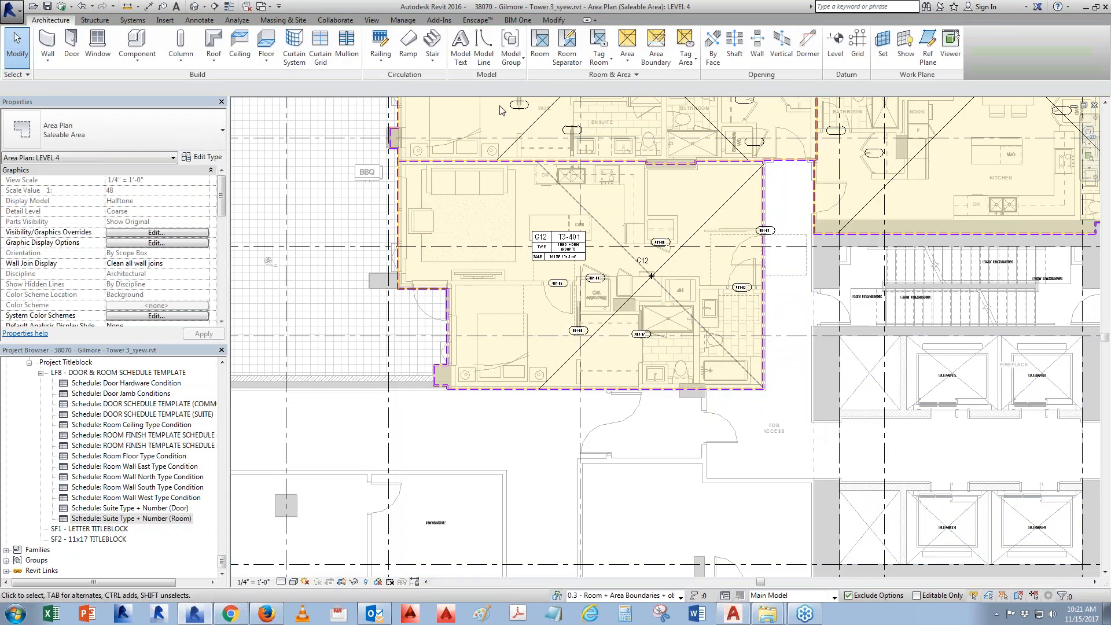
Preview a room inside suite C12 without placing it, and check the linked model's Room Bounding setting.
click(539, 46)
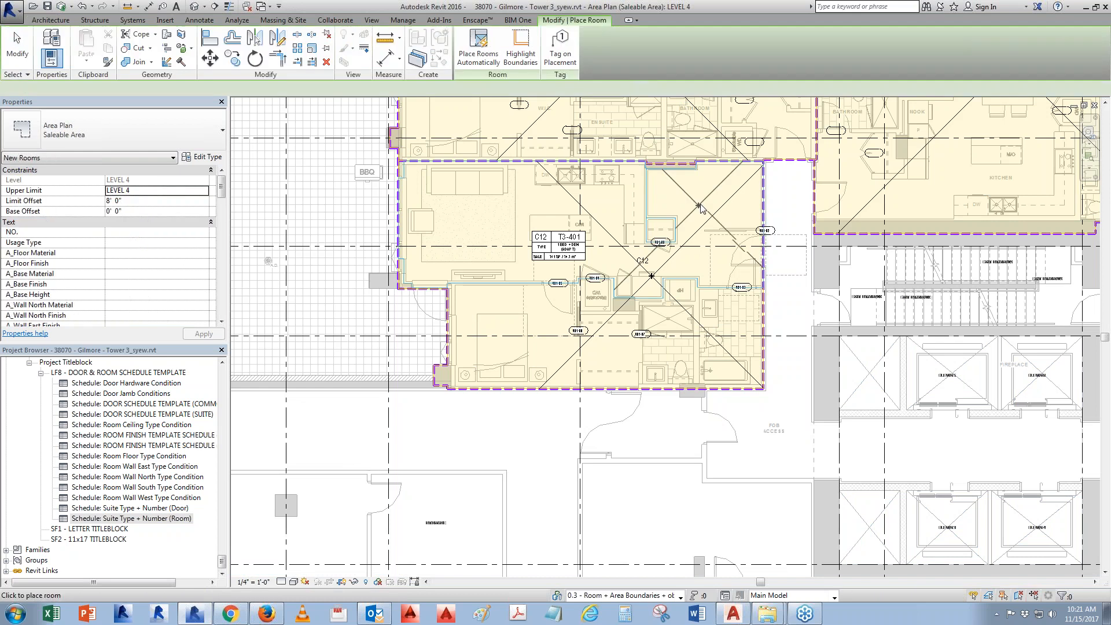
key(Escape)
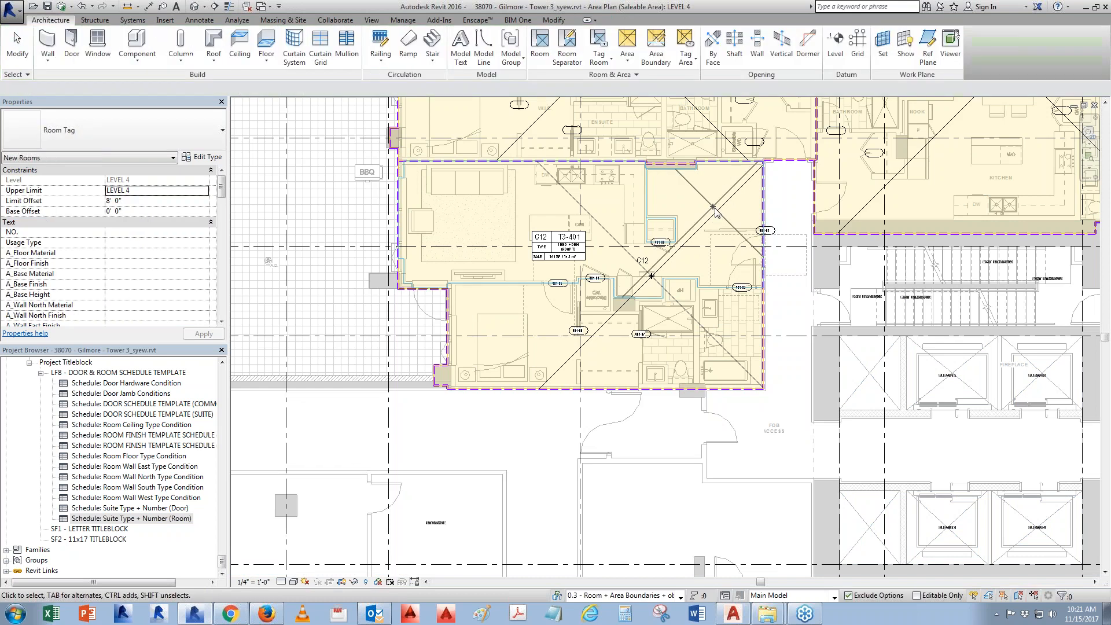
click(824, 287)
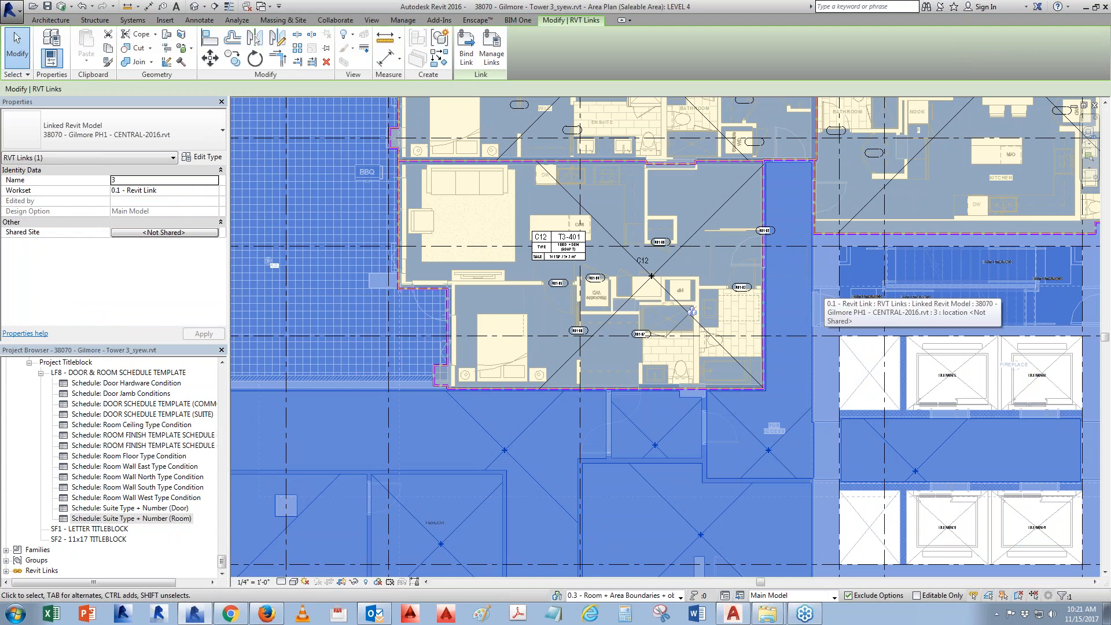
click(207, 159)
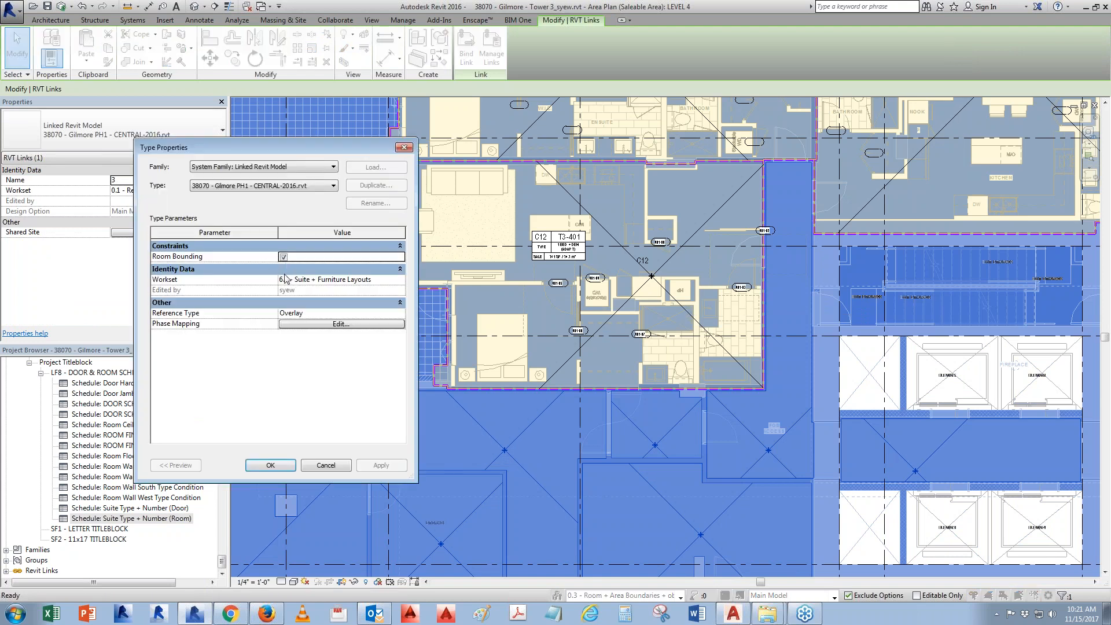
click(318, 466)
key(Escape)
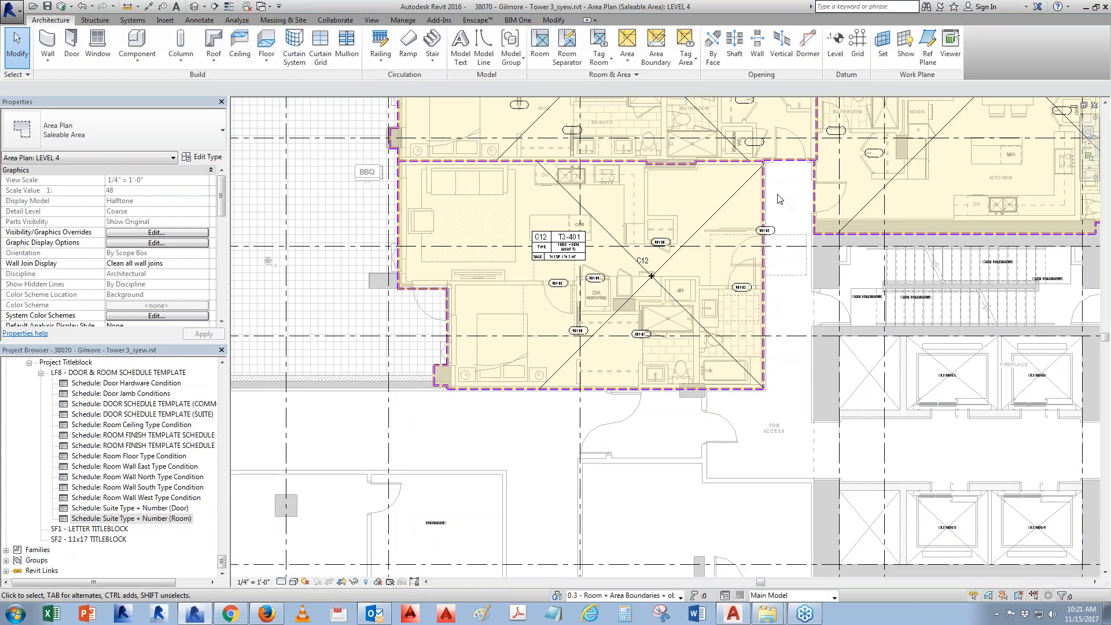
Open the C12 suite model group for editing.
scroll(721, 205, up, 3)
scroll(721, 206, up, 1)
click(668, 227)
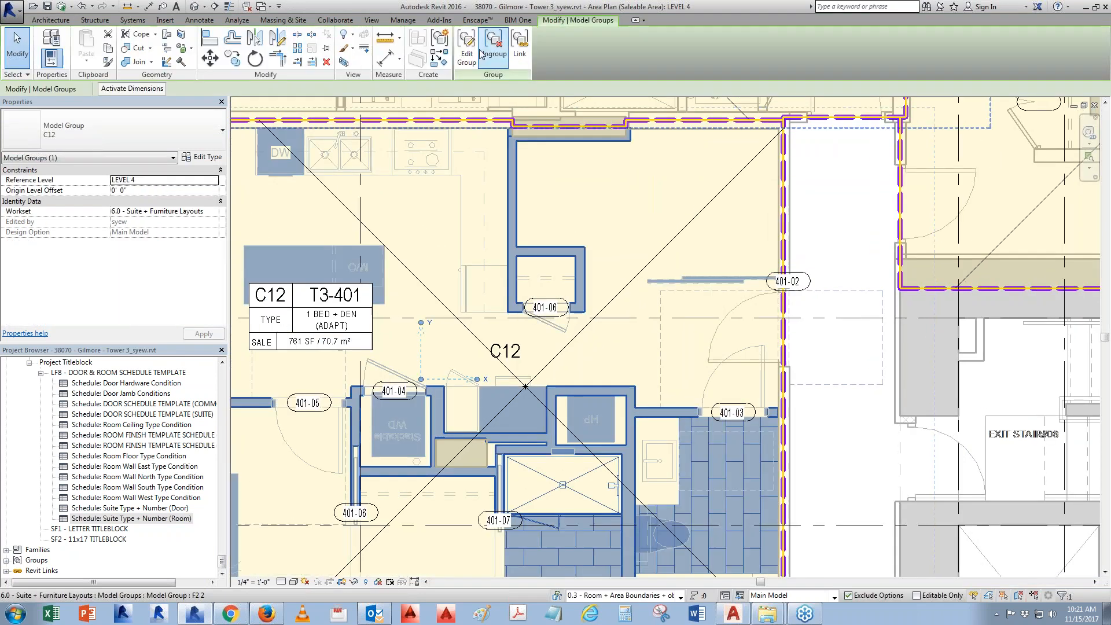
double_click(672, 229)
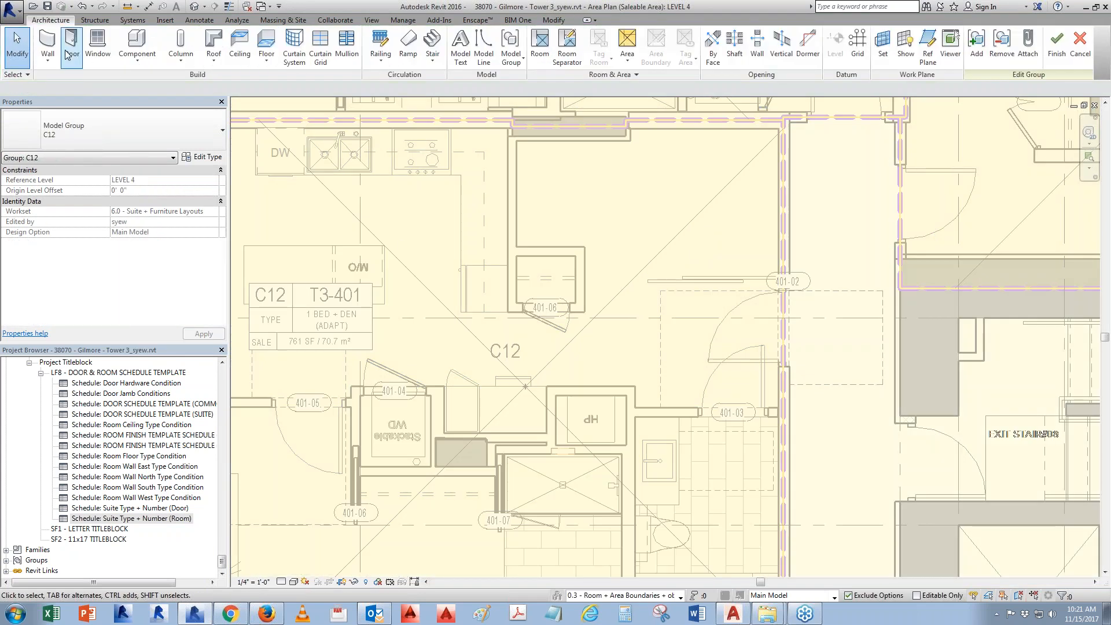
Start a wall with the Curtain Wall type and duplicate that type as Room boundary.
click(48, 45)
click(133, 128)
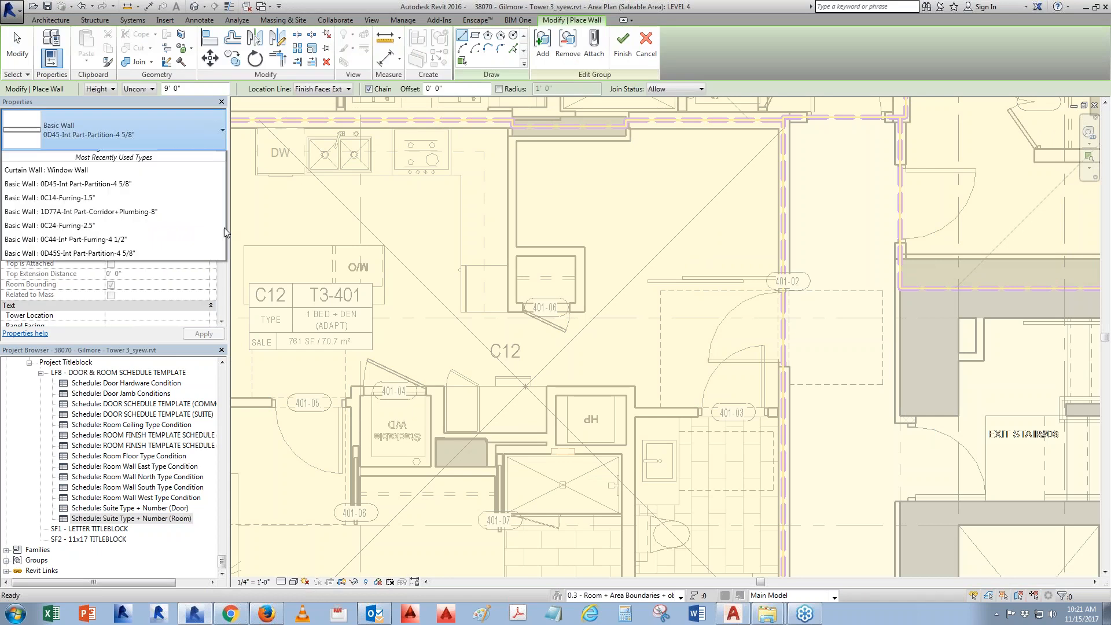
drag(220, 229, 215, 338)
scroll(213, 339, up, 3)
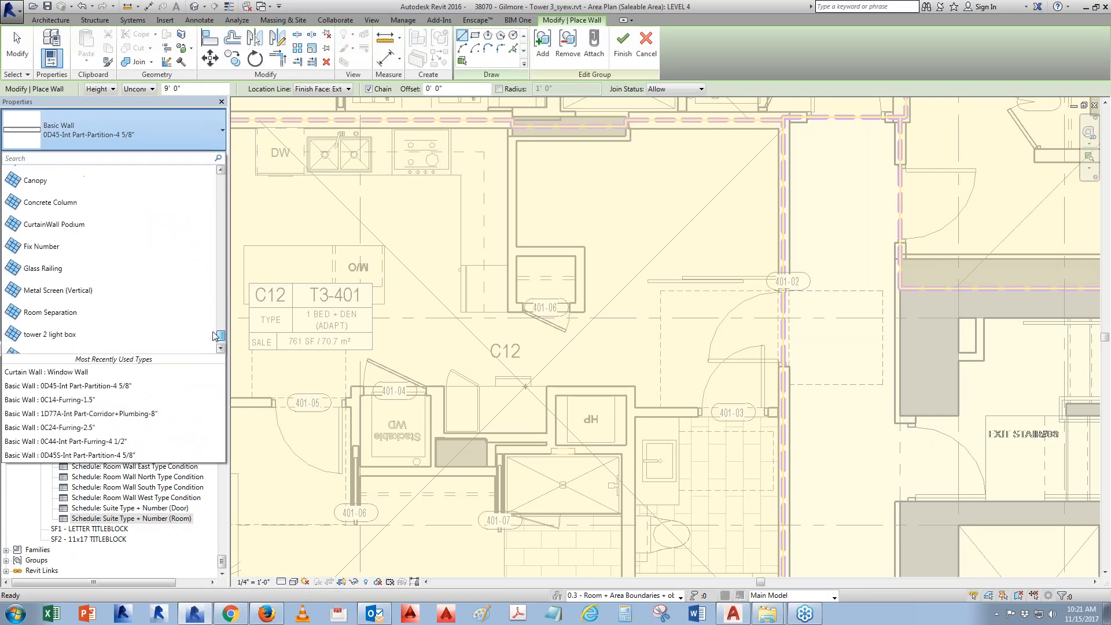
click(200, 180)
click(203, 157)
click(370, 185)
text(Room bou)
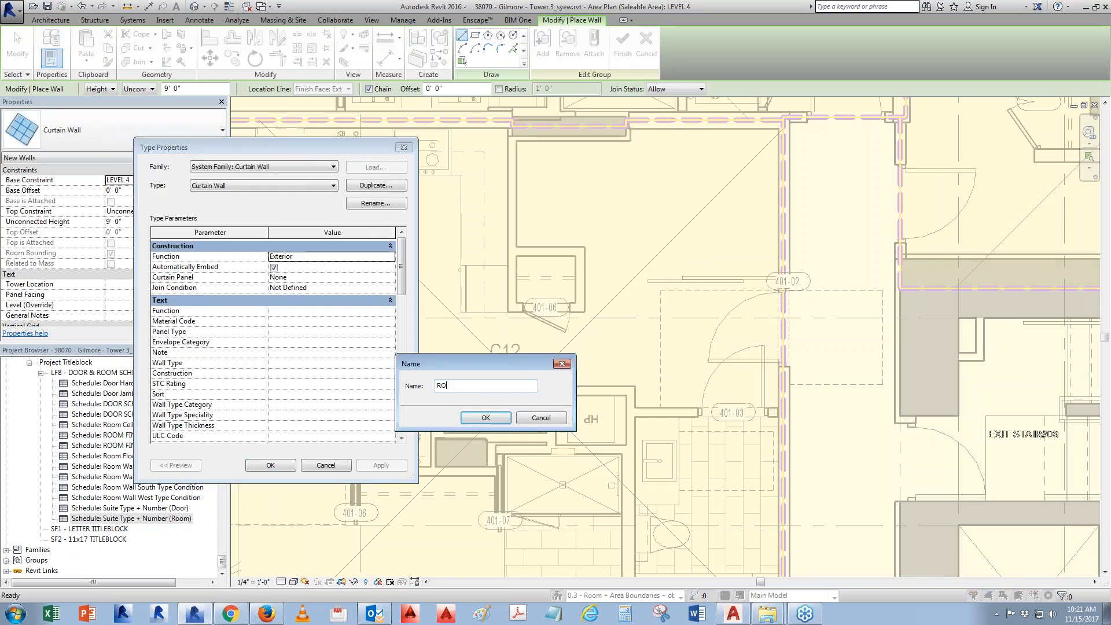
text(ndary)
click(473, 418)
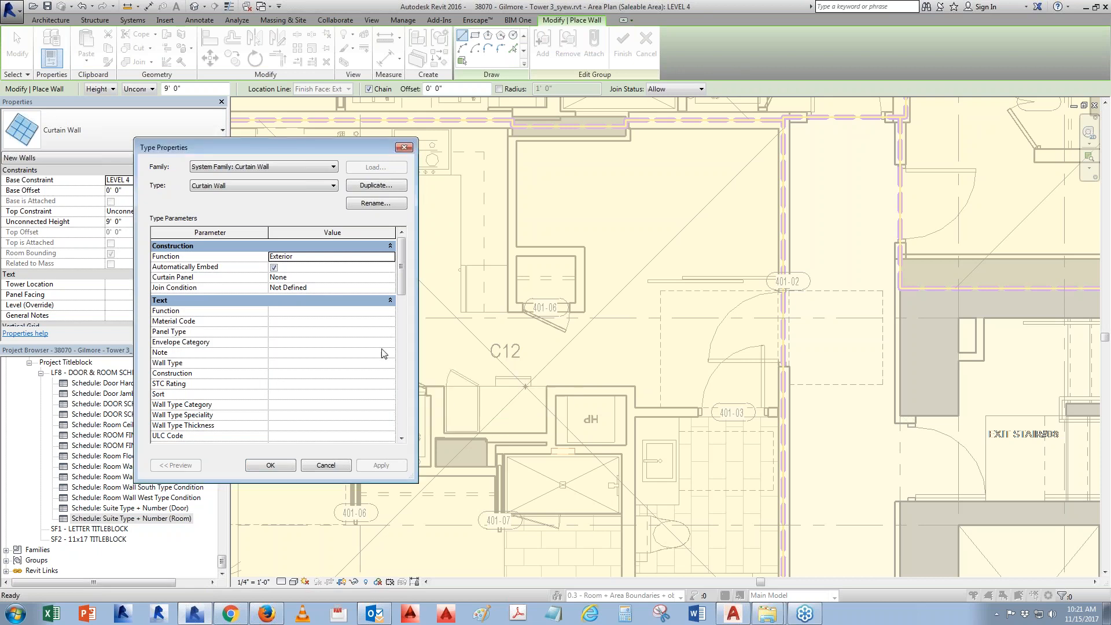
Set the Room boundary type's curtain panel to Empty System Panel : Empty and apply the type.
click(391, 278)
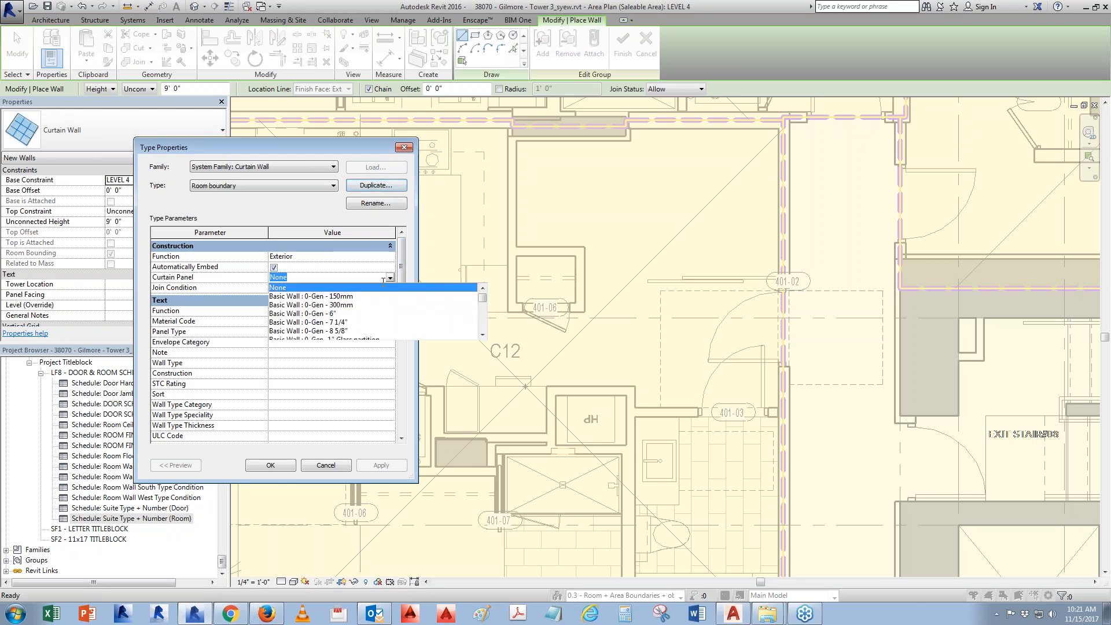
text(Empty System Panel : Empty)
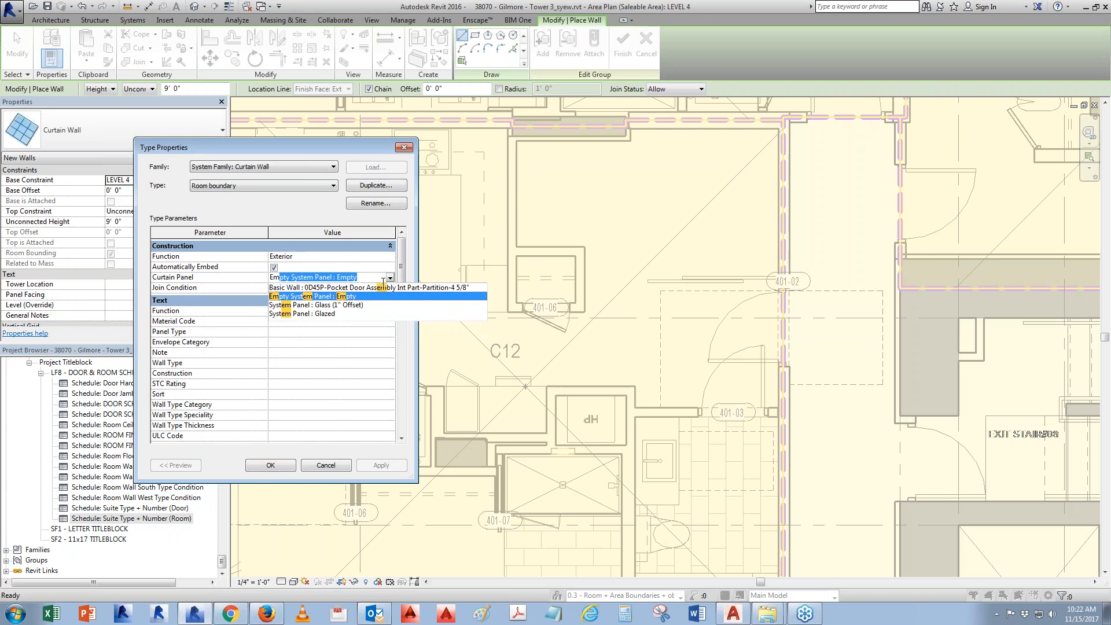
click(354, 287)
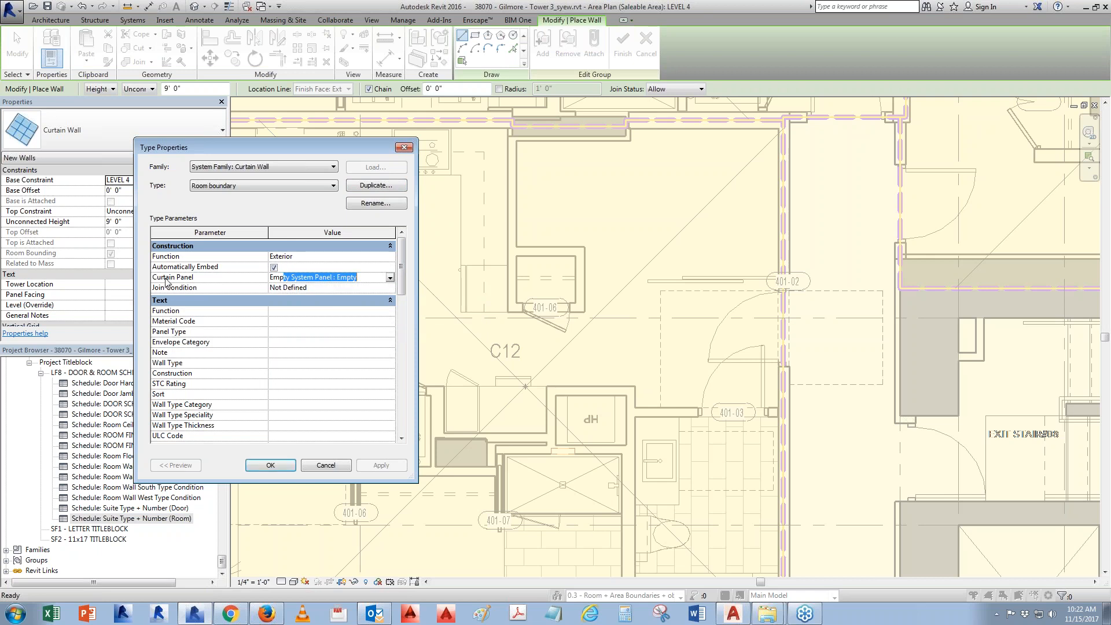
click(284, 467)
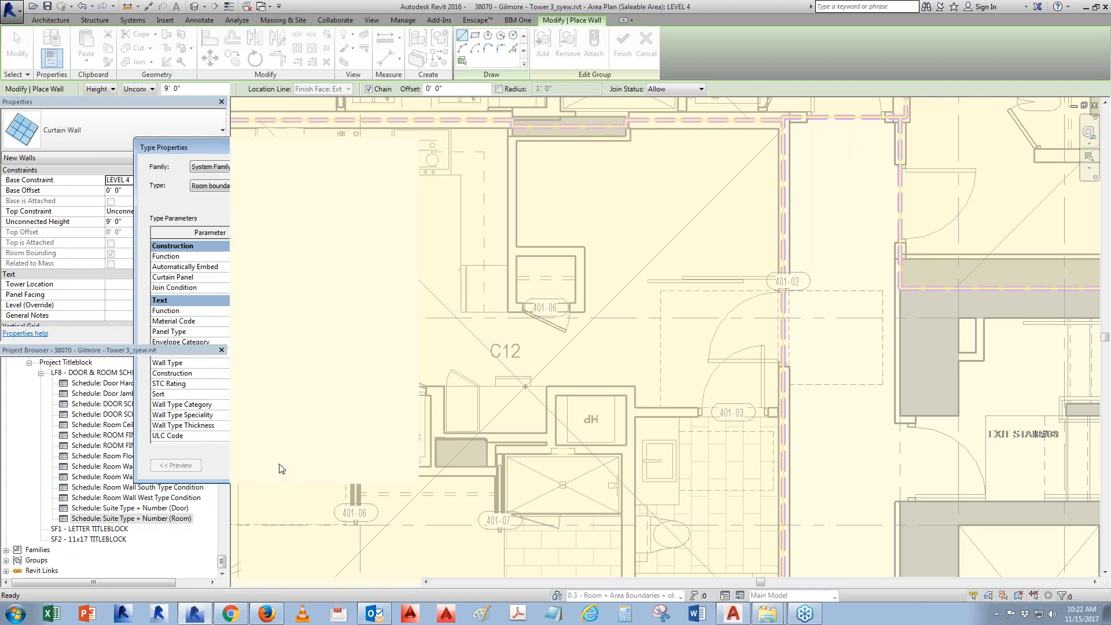
scroll(668, 283, up, 3)
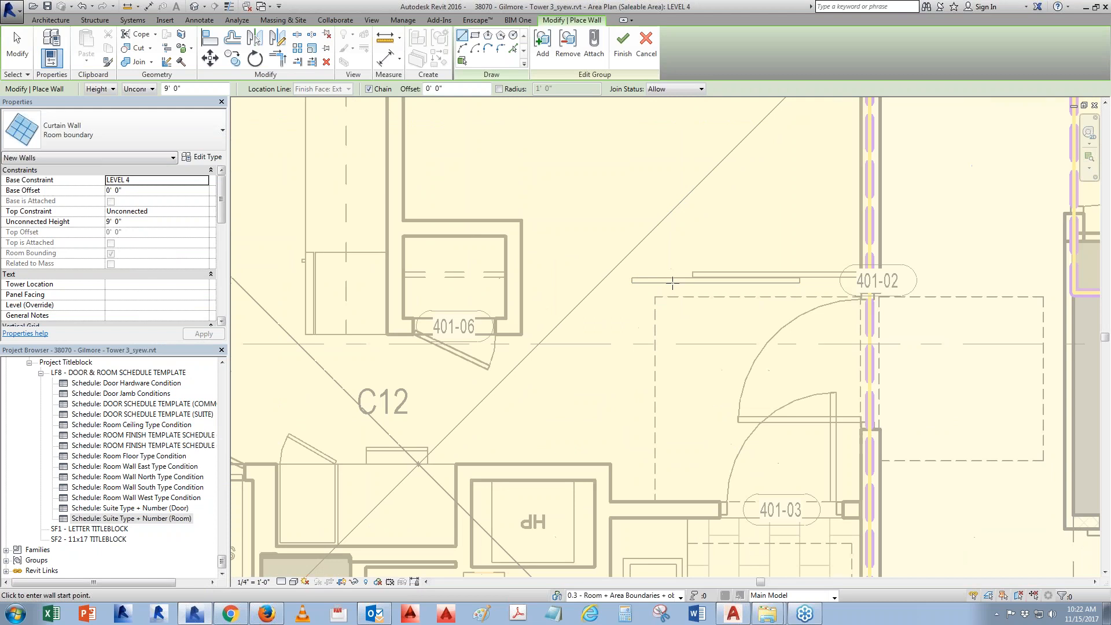
click(554, 283)
key(Escape)
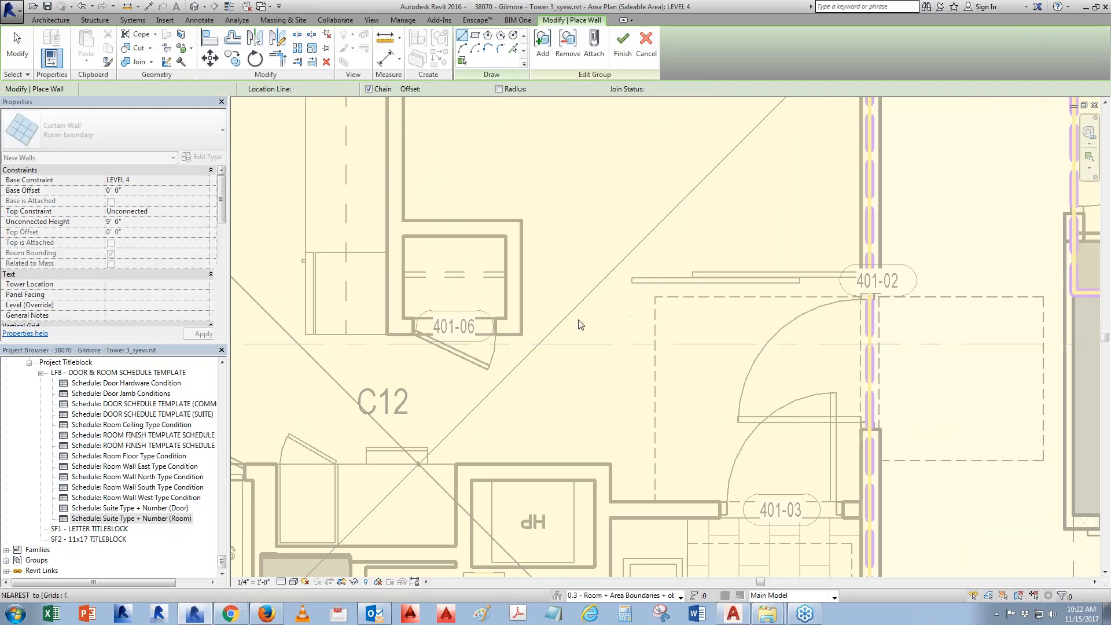
Disallow joins at both ends of the short room boundary wall and stretch it from the closet 401-06 wall to the wall at door 401-02.
key(Escape)
click(554, 287)
right_click(554, 285)
click(595, 351)
drag(555, 284, 521, 283)
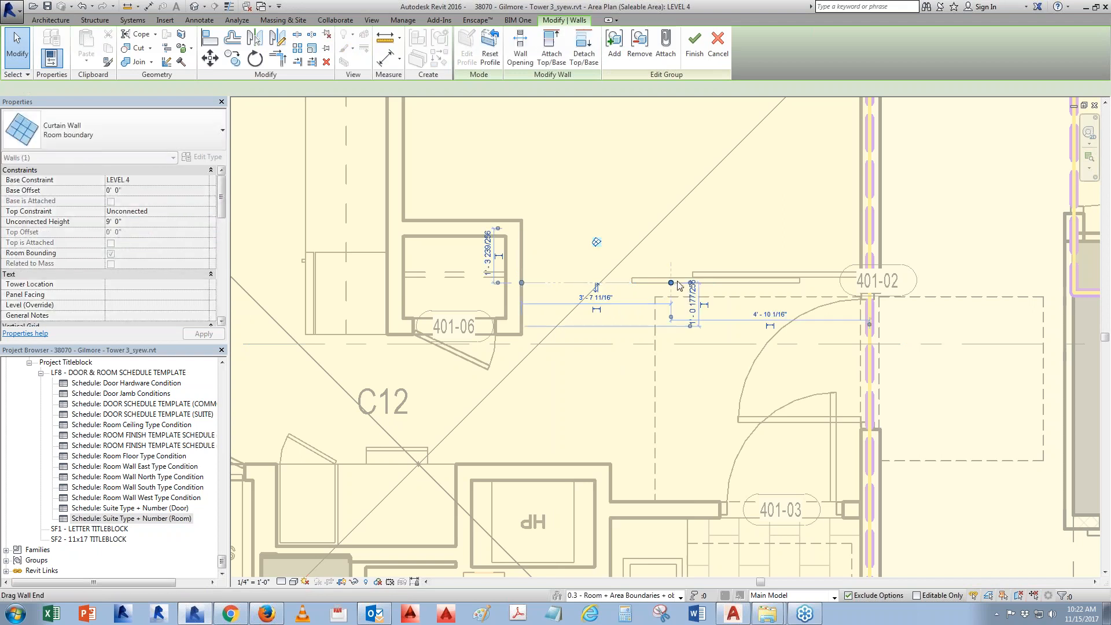
right_click(671, 283)
click(722, 337)
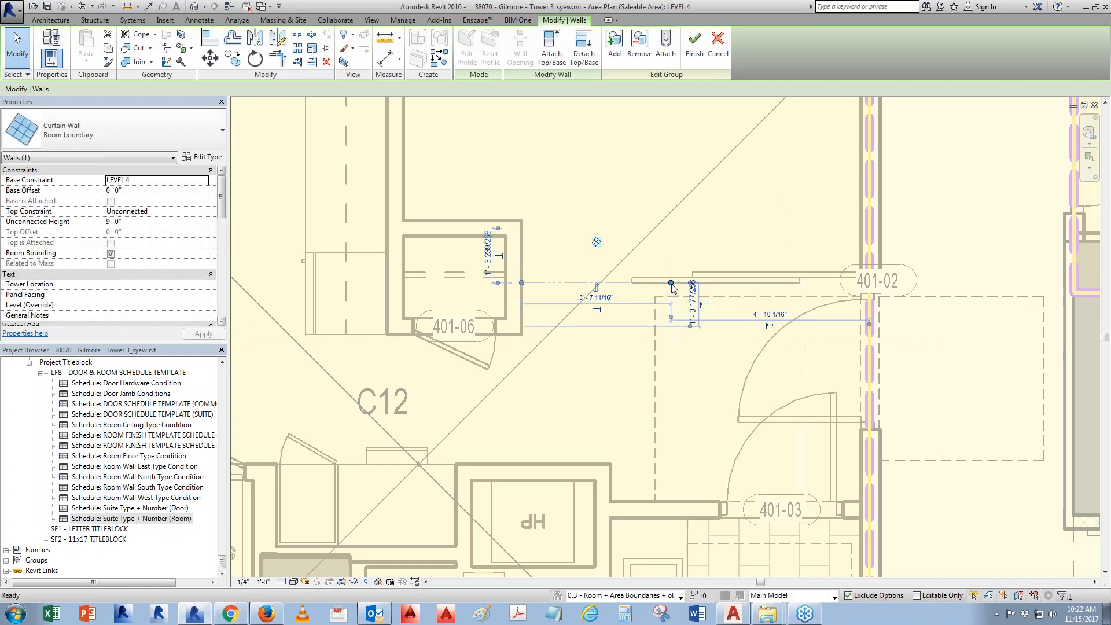
click(860, 282)
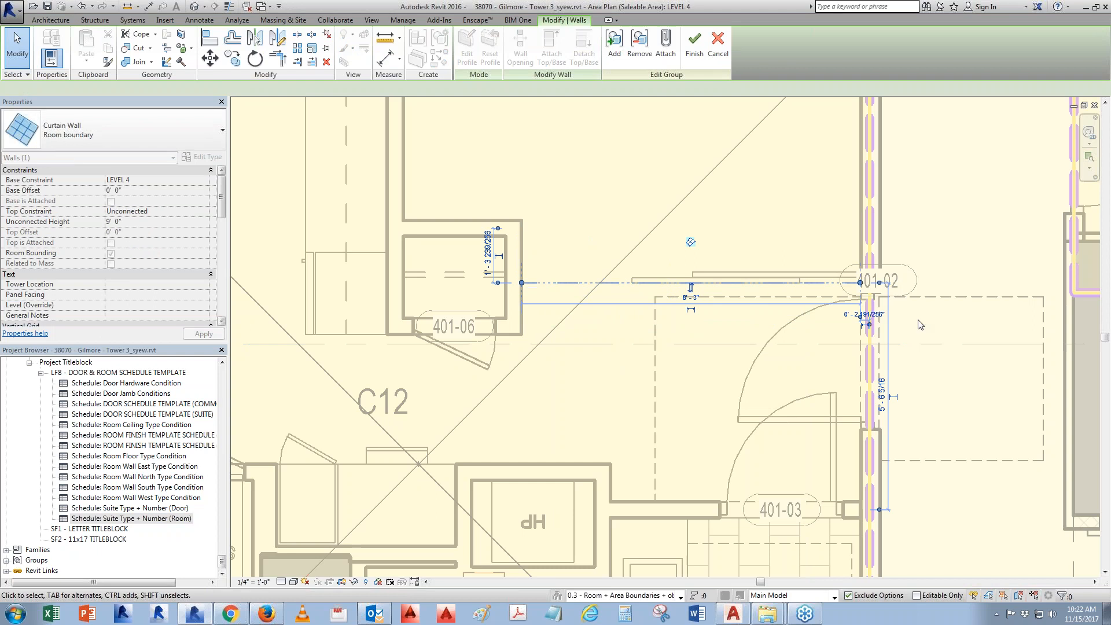
Draw a vertical Room boundary curtain wall, about 9' 1 1/2" long, along the carpet edge between the living area and kitchen.
scroll(919, 323, down, 2)
middle_drag(920, 323, 900, 318)
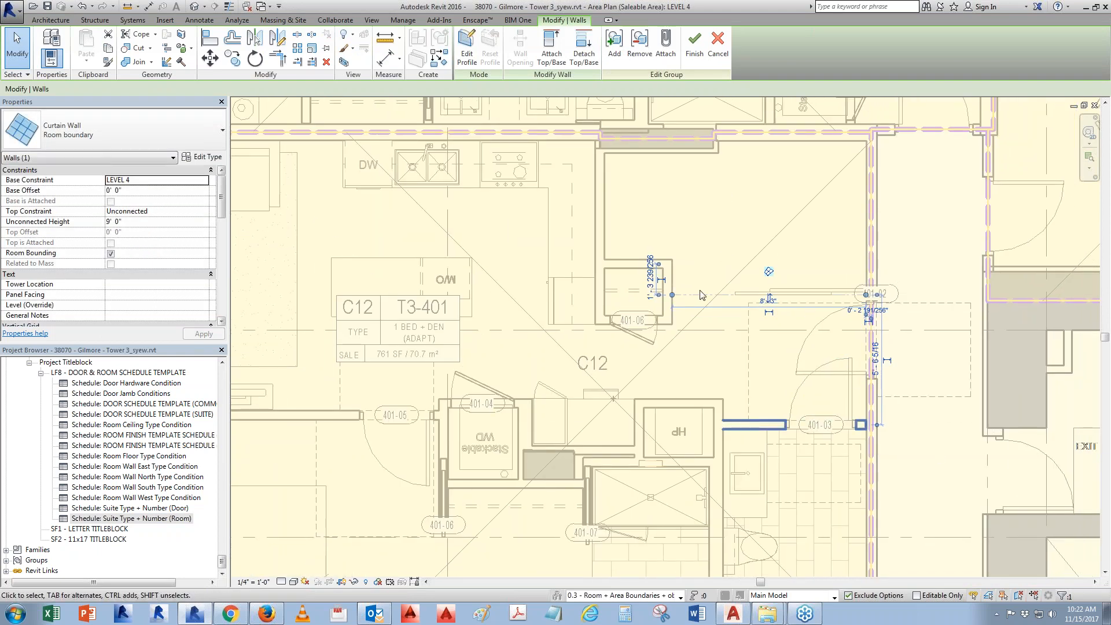
middle_drag(349, 247, 408, 254)
key(Escape)
key(w)
key(a)
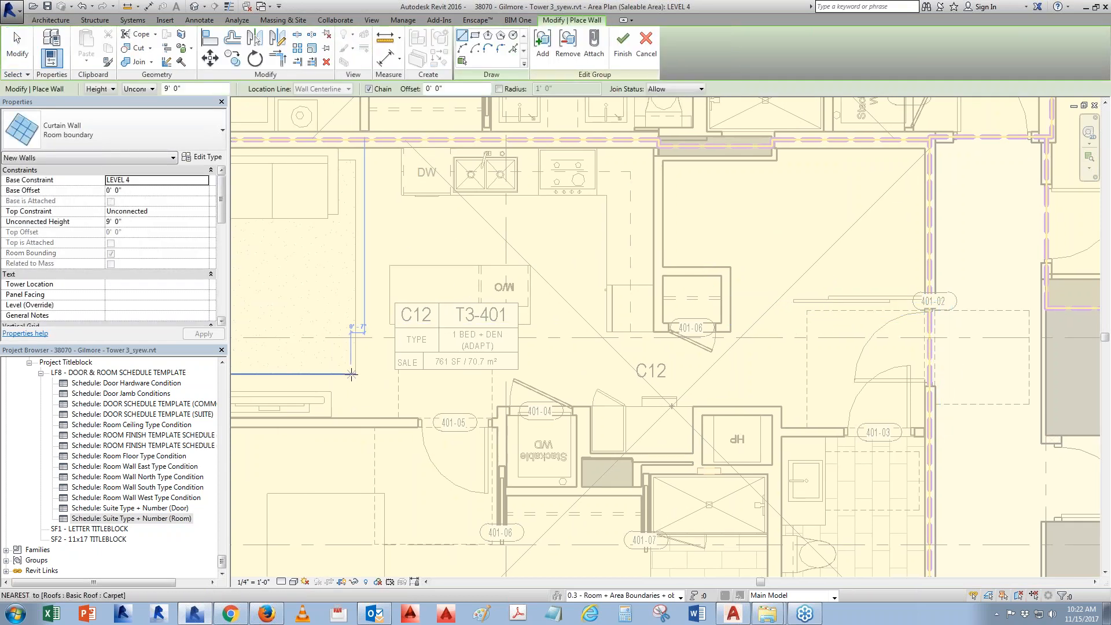
click(355, 374)
click(356, 160)
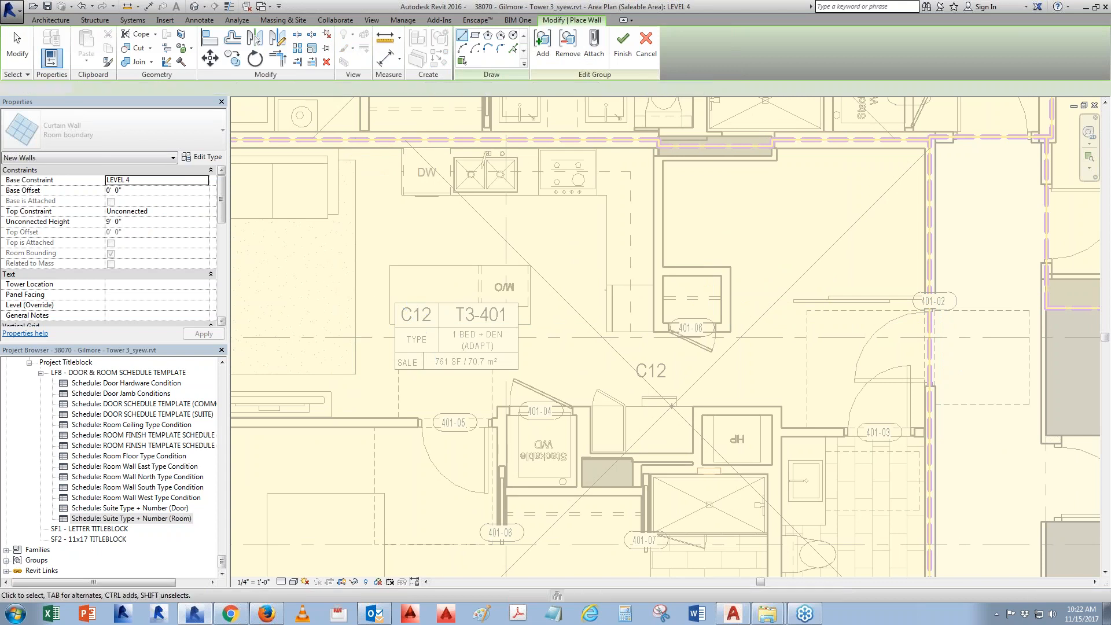
Disallow joins at both ends of the living area boundary wall and extend it to the walls above and below.
right_click(356, 161)
click(370, 168)
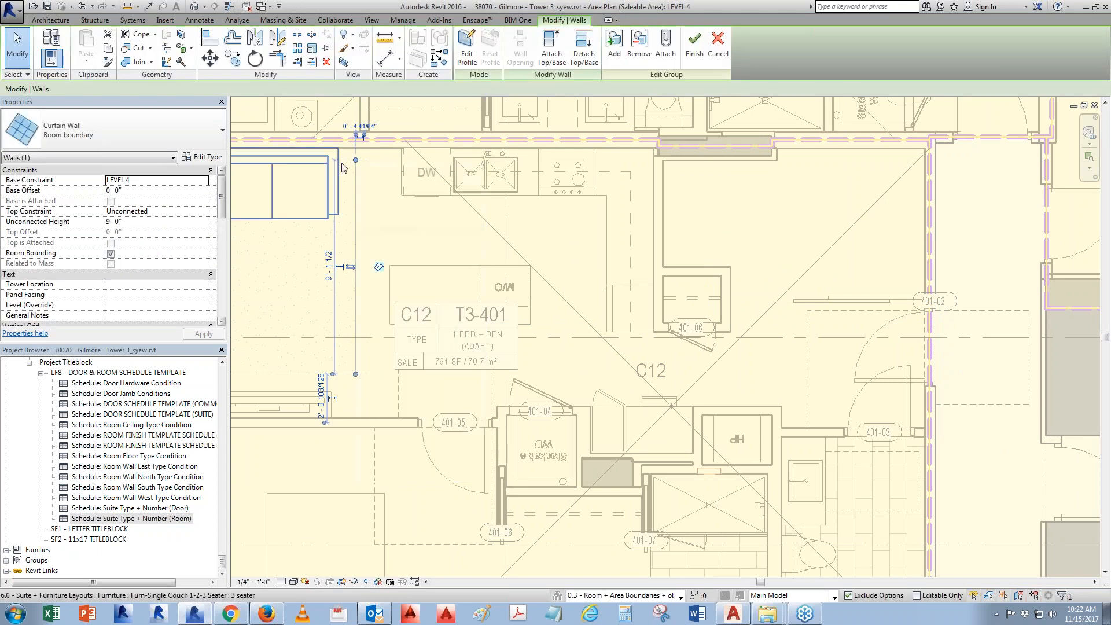
drag(355, 161, 356, 149)
right_click(356, 376)
click(394, 125)
drag(364, 376, 364, 420)
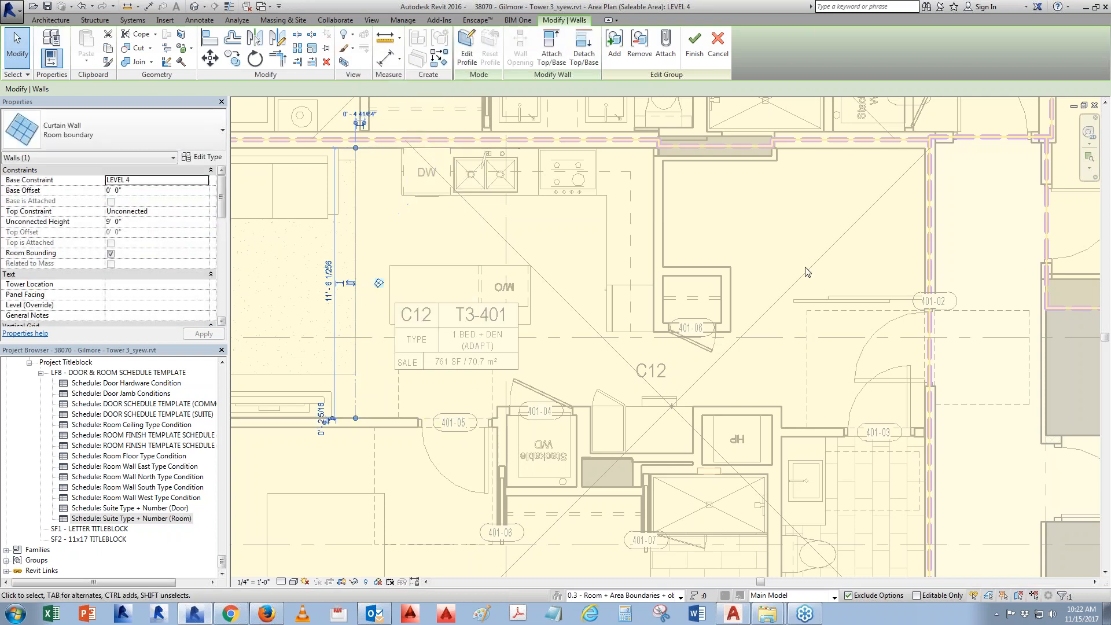
Copy the living area boundary wall to the partition corner left of HP and stretch its far end to the kitchen wall by closet 401-06.
click(233, 59)
click(355, 417)
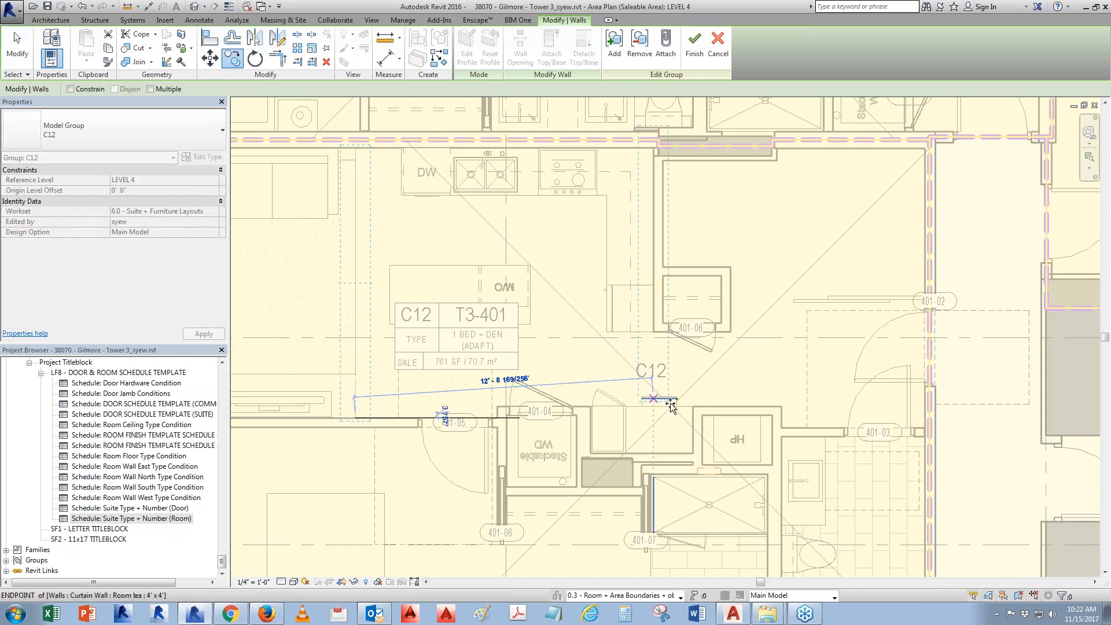
click(693, 407)
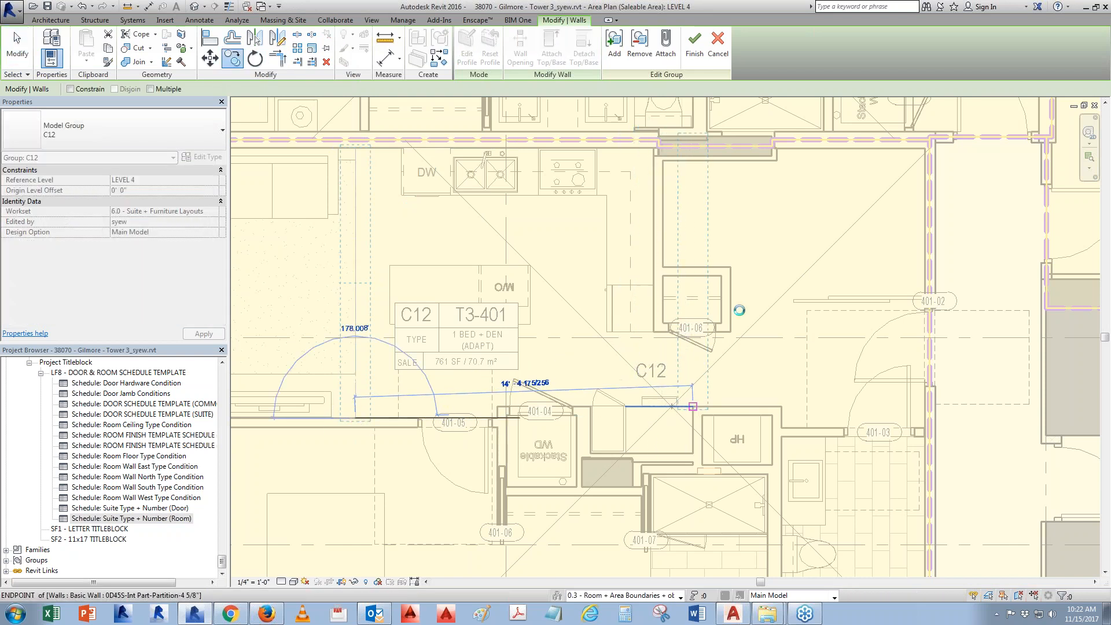
drag(692, 136, 754, 384)
Finish editing the C12 model group.
middle_drag(405, 385, 673, 378)
scroll(673, 379, down, 1)
scroll(405, 373, down, 2)
middle_drag(297, 363, 579, 331)
drag(471, 320, 992, 317)
middle_drag(1016, 351, 834, 322)
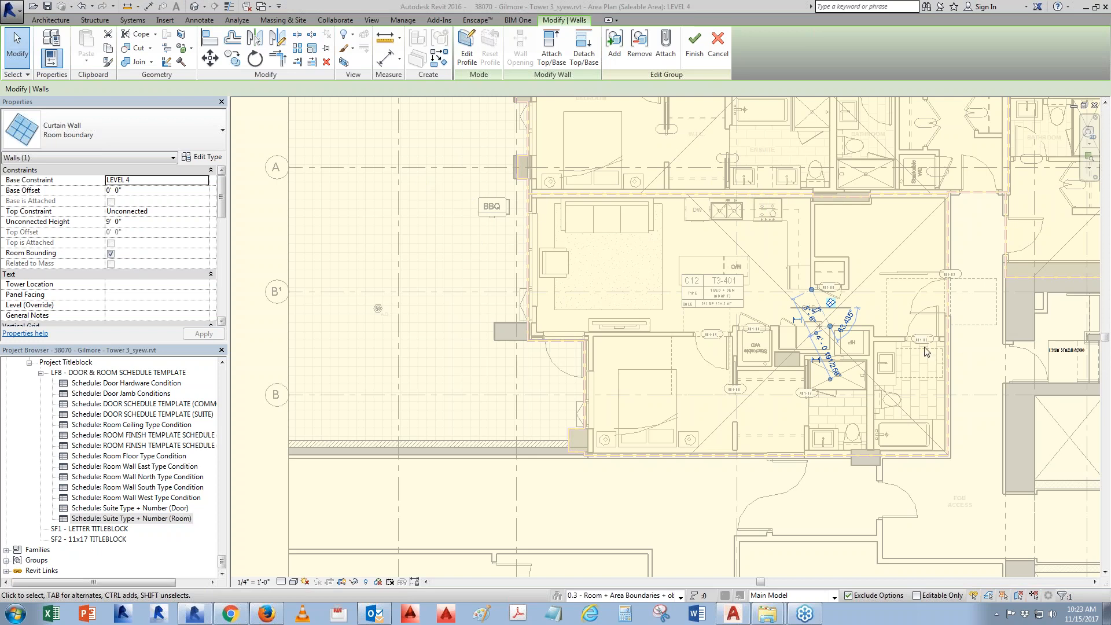
middle_drag(809, 305, 770, 303)
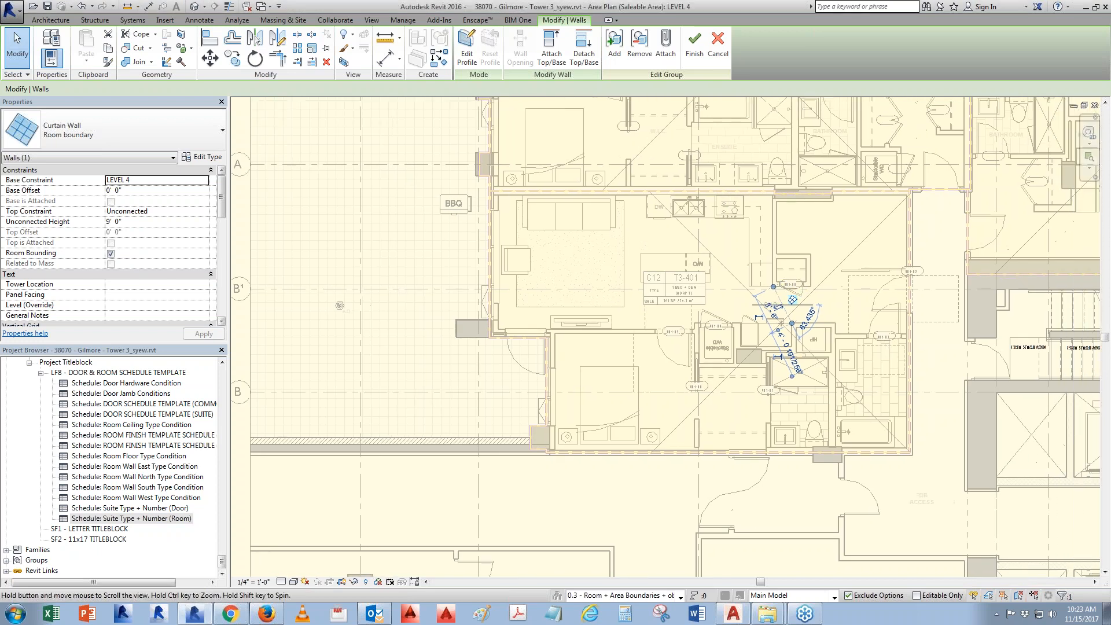
click(695, 47)
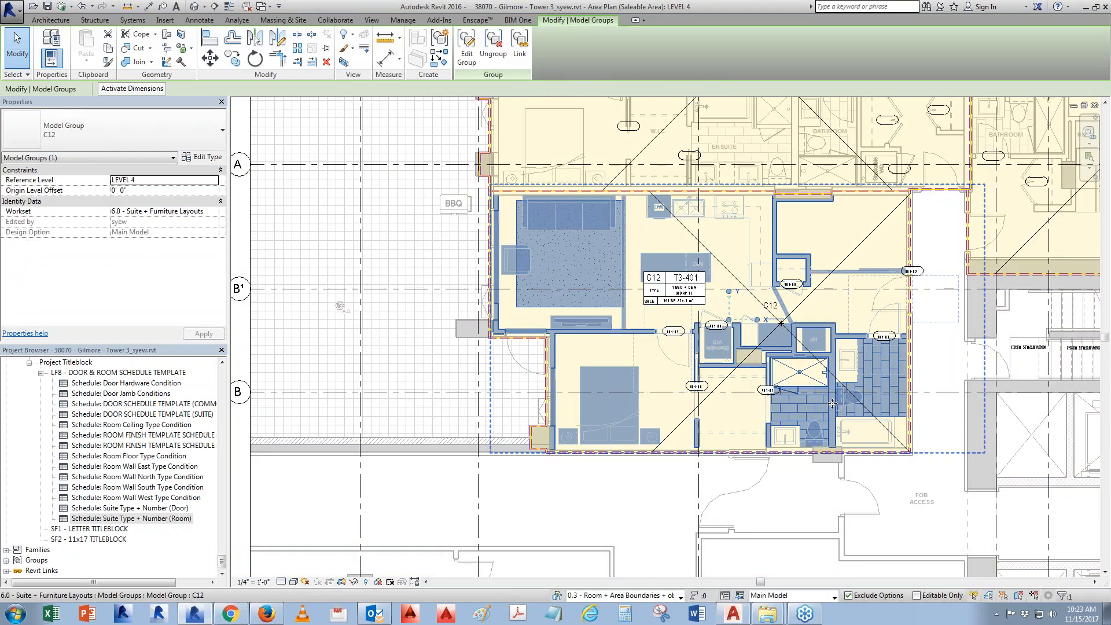
Draw a vertical Room boundary curtain wall, about 7' 11" long, across the middle of the exit stair core.
middle_drag(832, 403, 370, 300)
scroll(816, 236, up, 4)
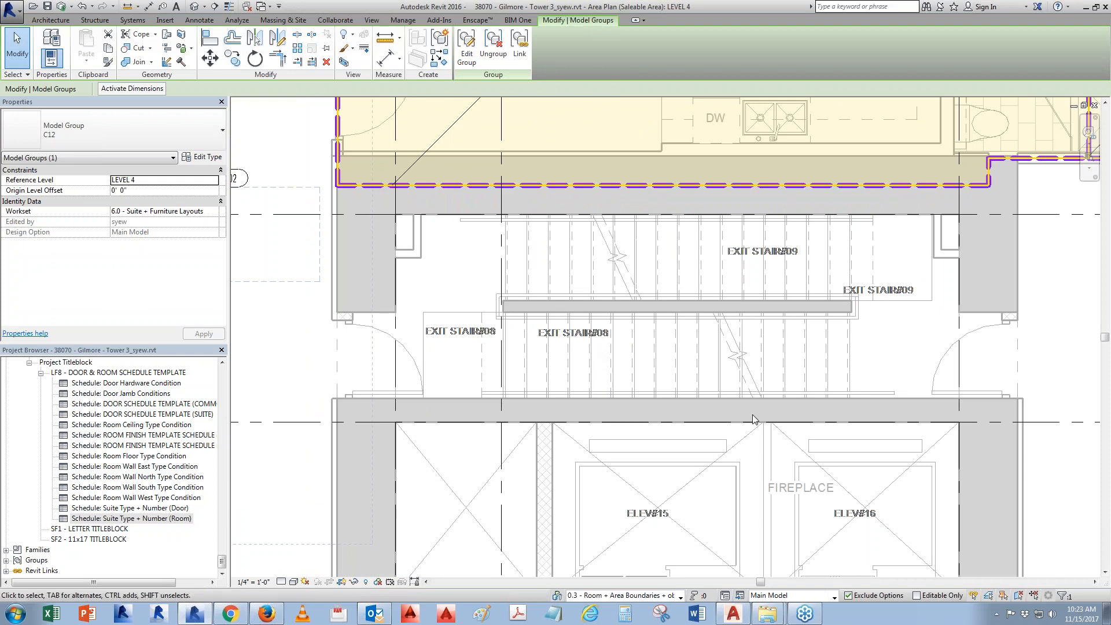
key(Escape)
key(w)
key(a)
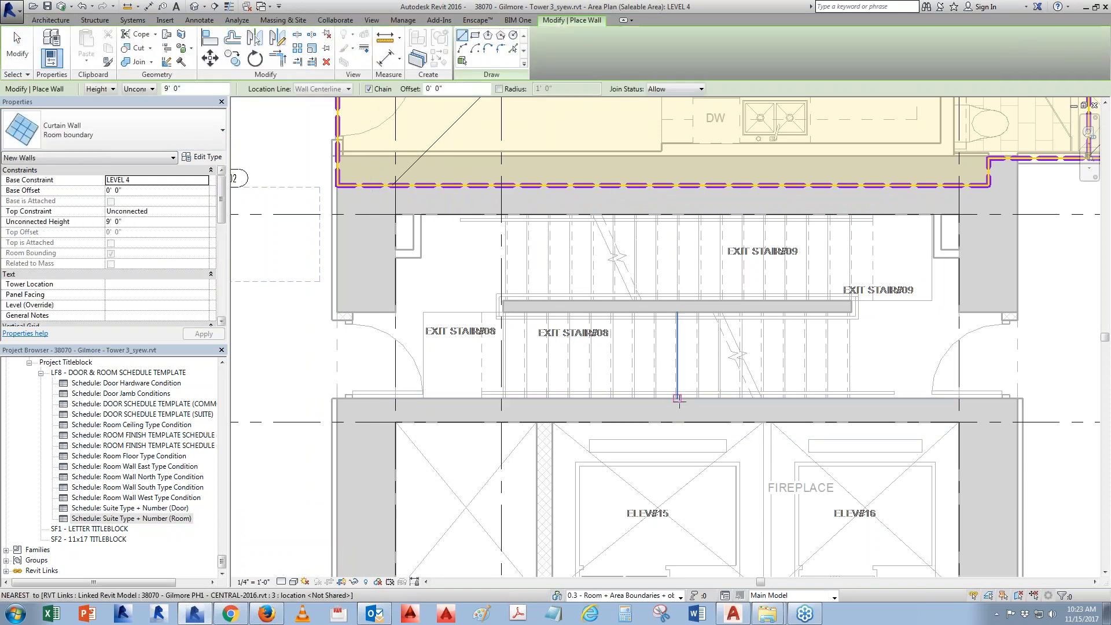
click(677, 398)
click(678, 213)
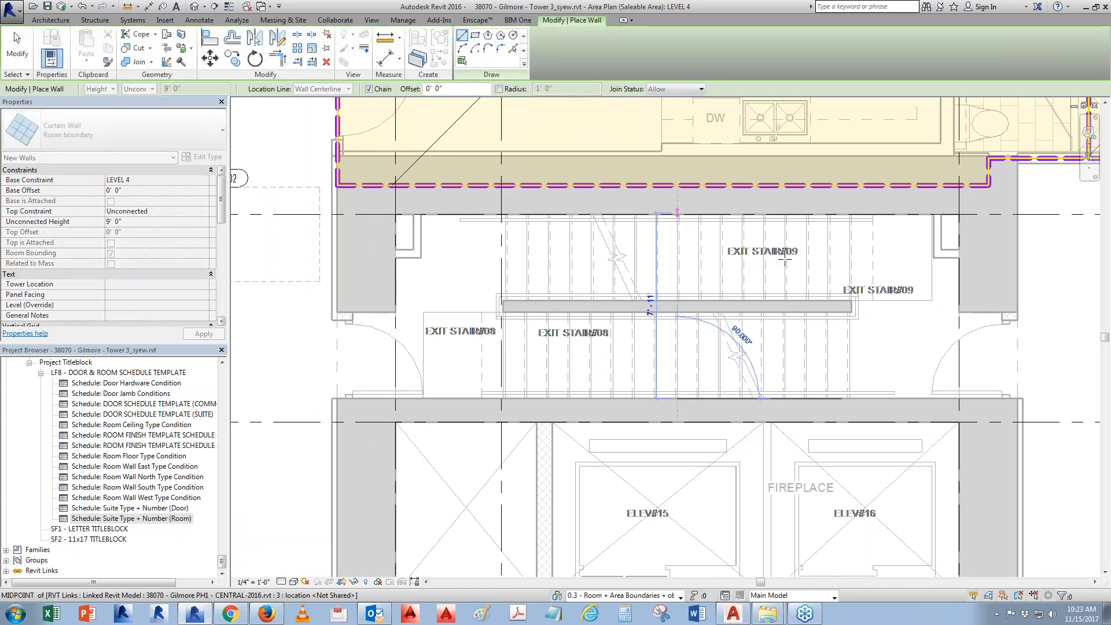
key(Escape)
key(Escape)
Set the stair boundary wall's top constraint to Up to level: LEVEL 43 (T3).
drag(677, 213, 677, 215)
click(156, 212)
click(204, 212)
drag(234, 240, 234, 278)
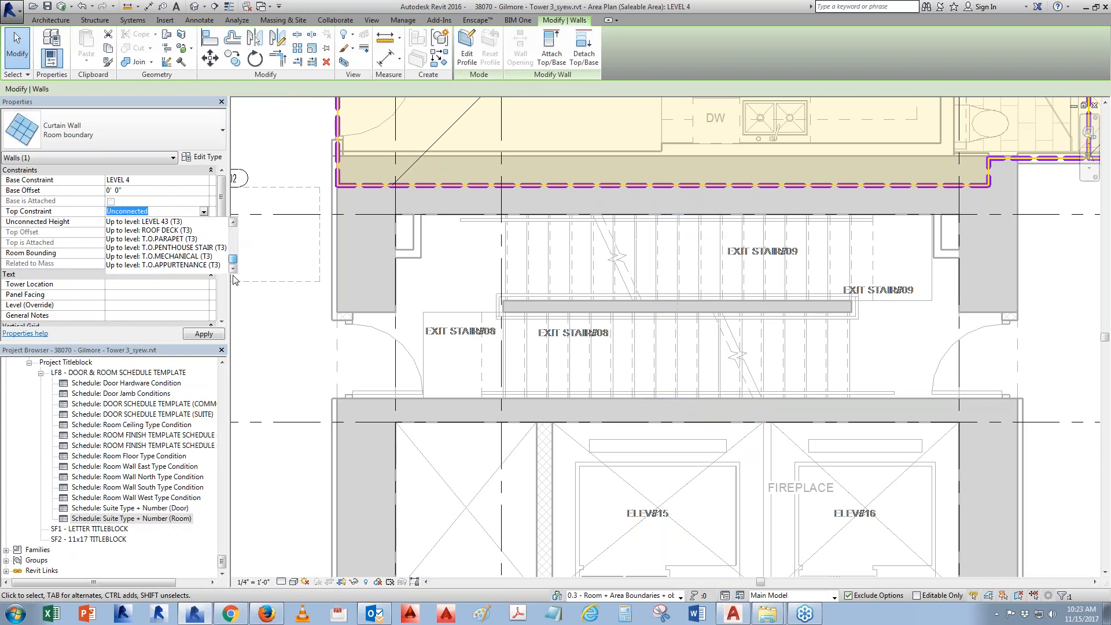
click(181, 222)
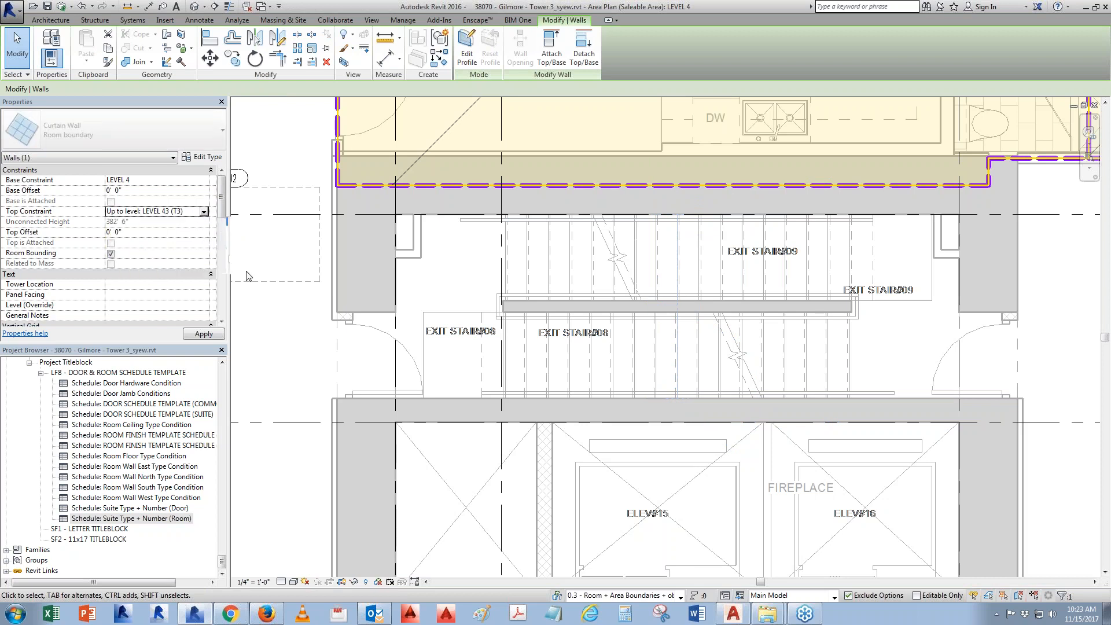
click(705, 280)
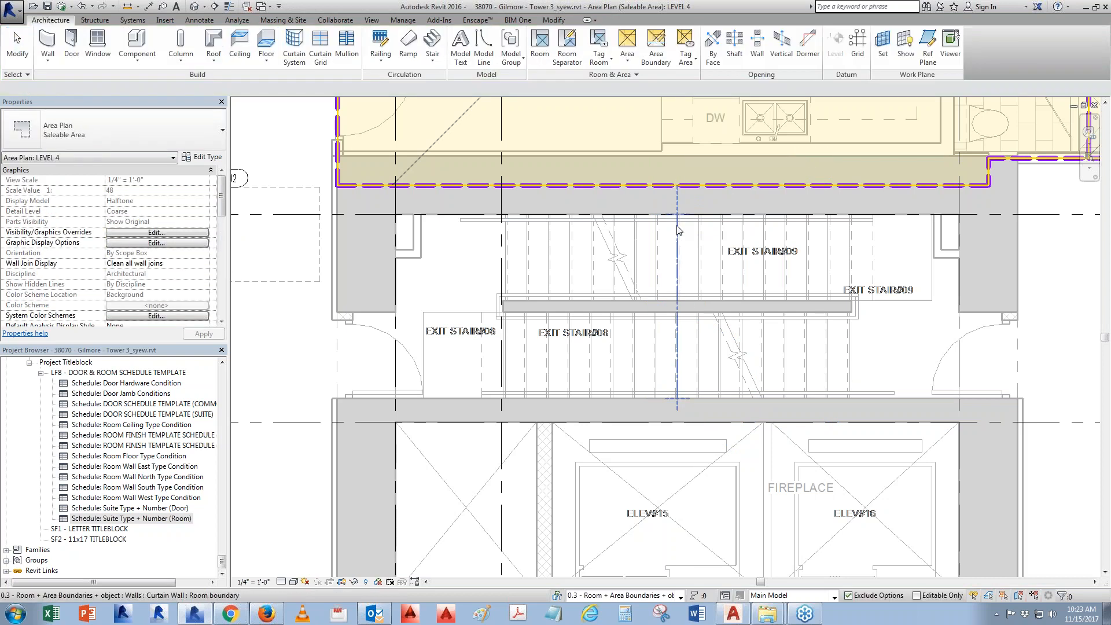
Disallow joins at both ends of the stair boundary wall and stretch the ends to the inner faces of the stair core walls.
click(677, 233)
drag(678, 247, 678, 248)
right_click(677, 247)
click(731, 316)
drag(678, 427, 678, 377)
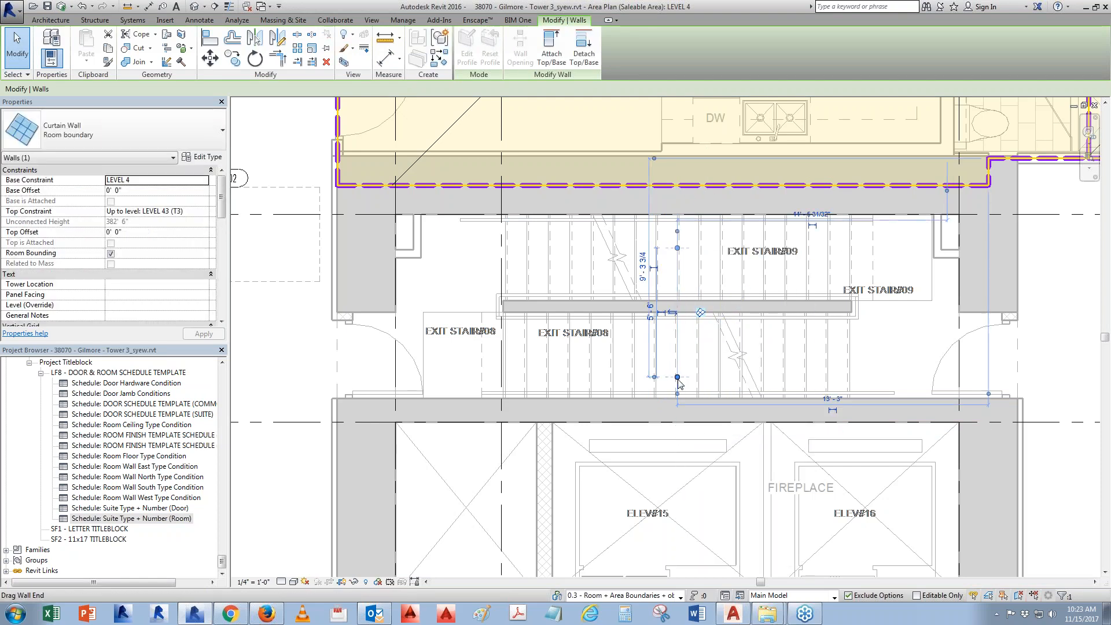
right_click(677, 379)
click(706, 127)
drag(677, 378, 678, 398)
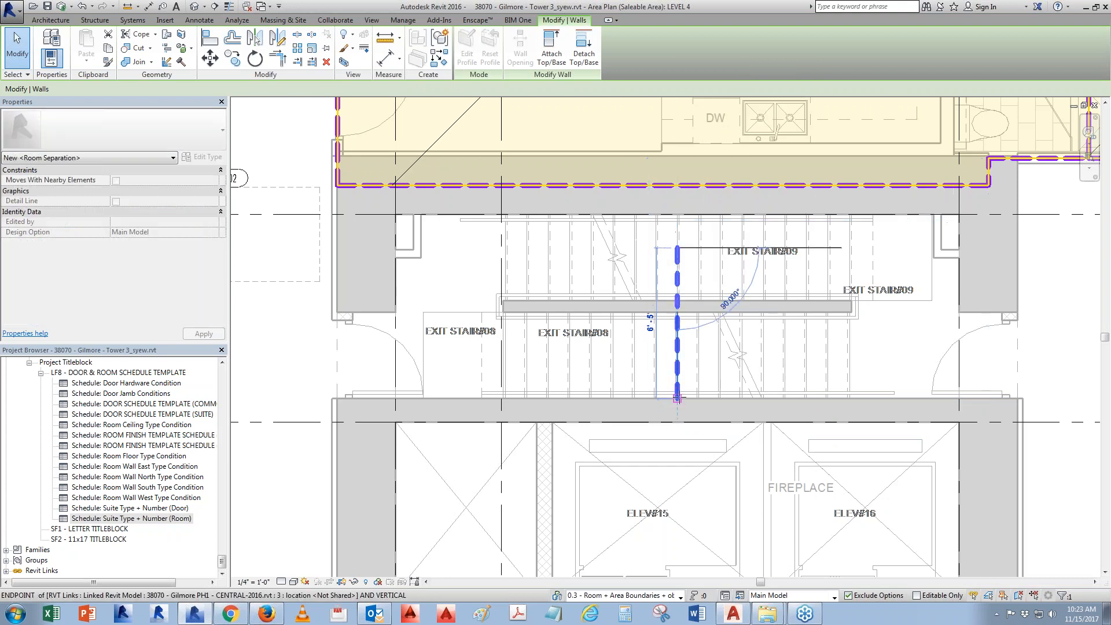
drag(678, 247, 675, 215)
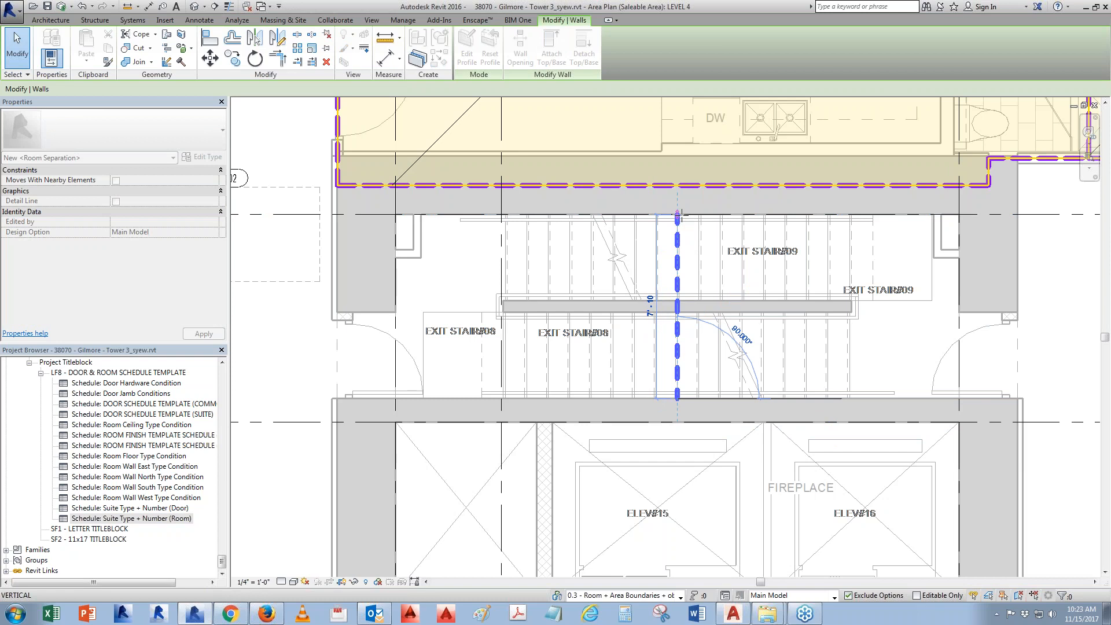
key(Escape)
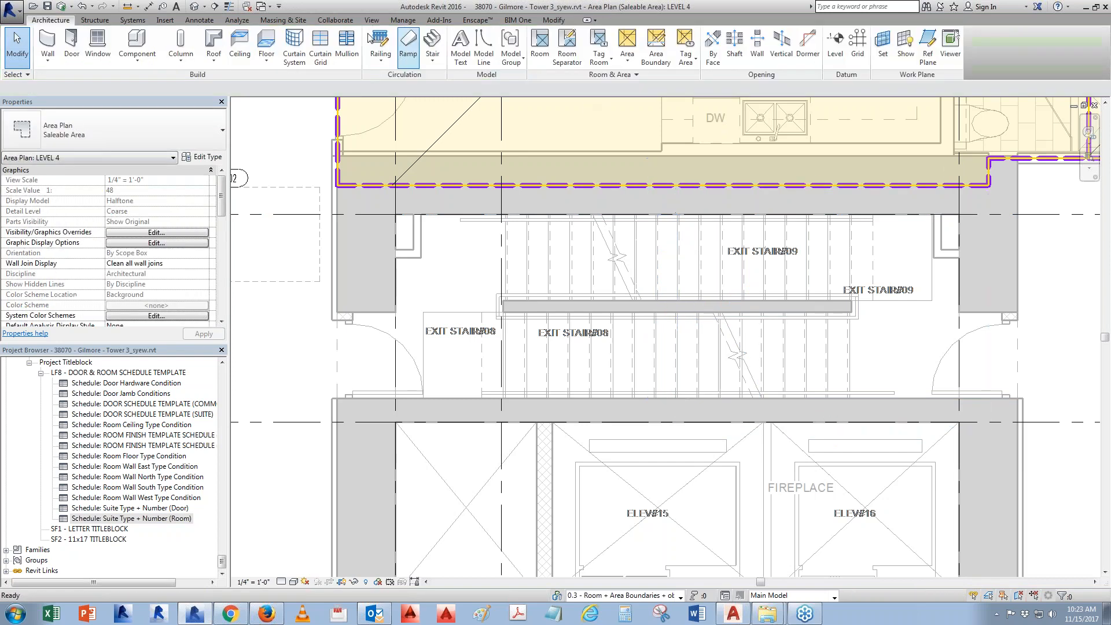
Review the project warnings, examining the elements listed under "Two elements were not automatically joined because one or both is not editable".
click(403, 21)
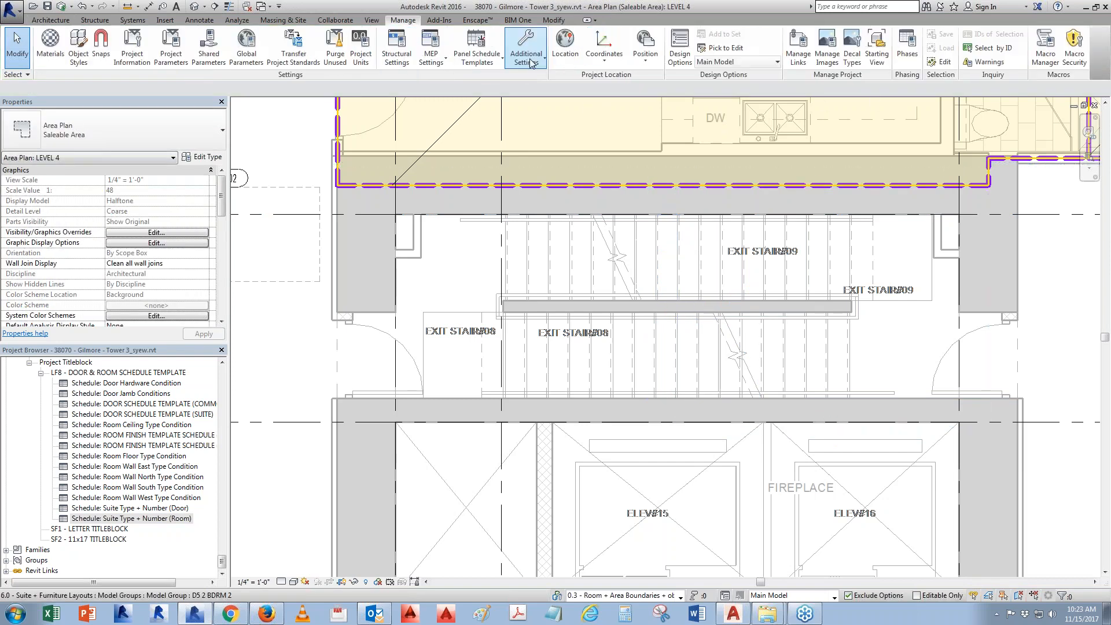
click(987, 62)
mouse_move(951, 373)
mouse_down()
mouse_move(904, 305)
mouse_move(721, 173)
mouse_up()
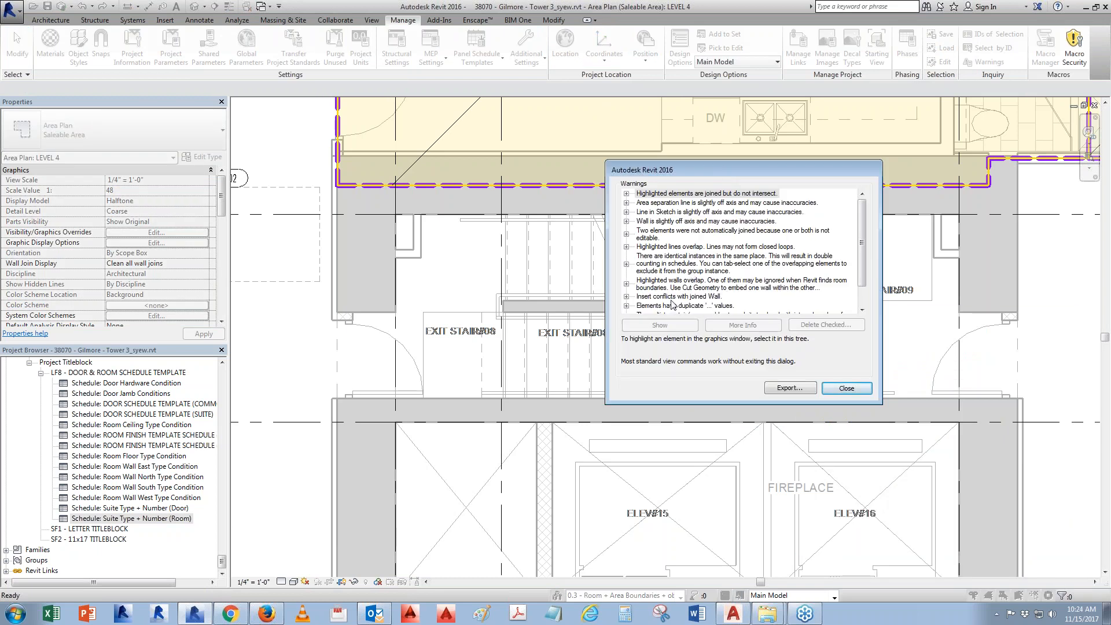
drag(864, 265, 868, 293)
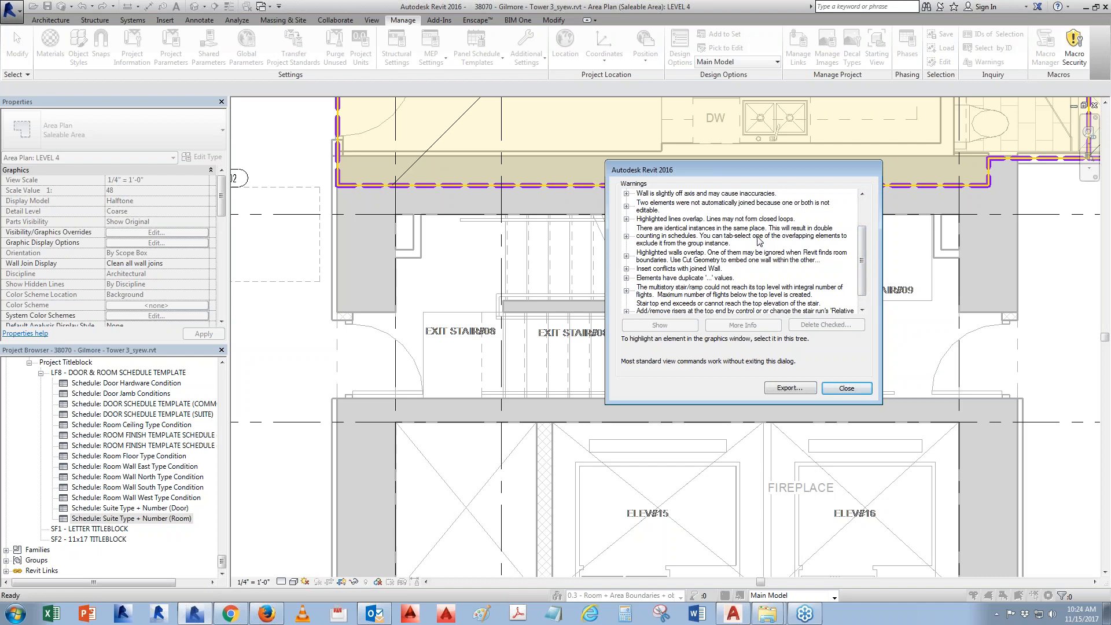
click(652, 210)
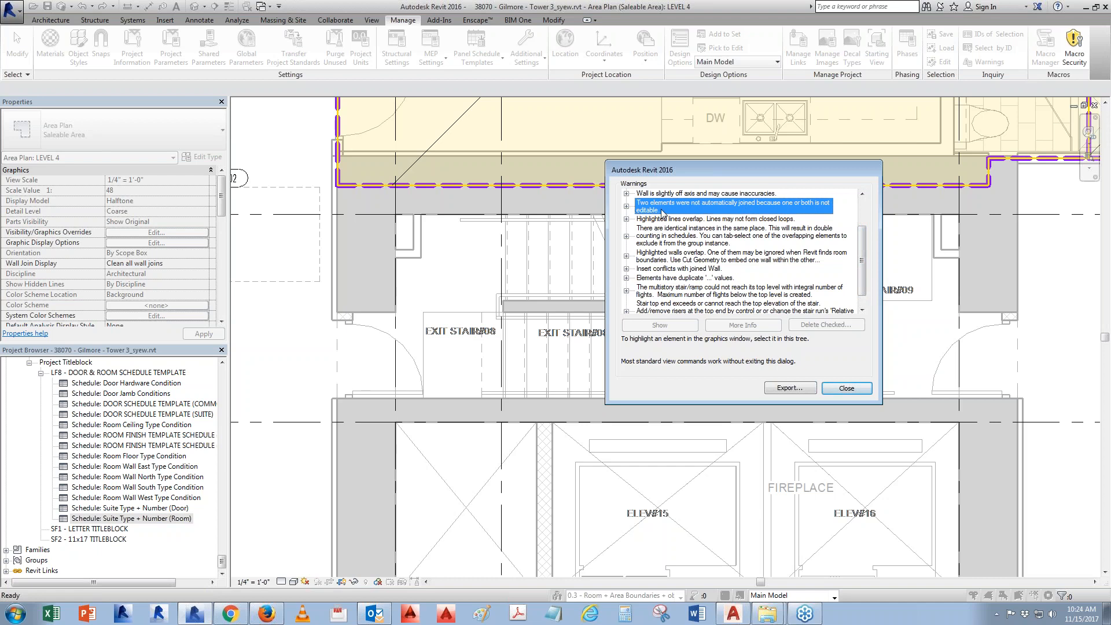
click(626, 207)
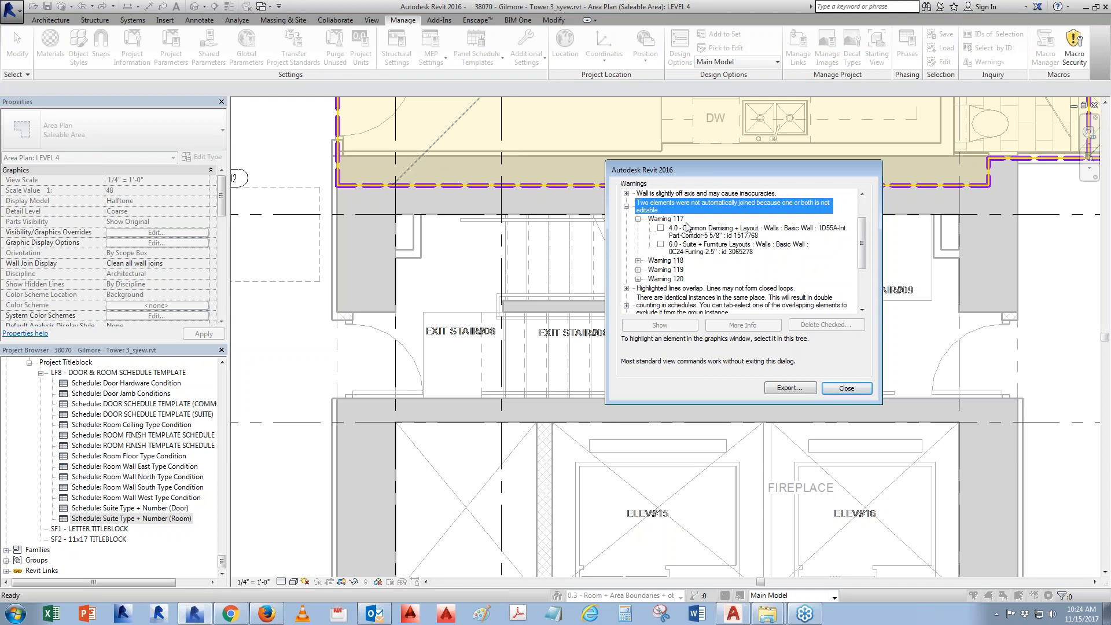
click(846, 389)
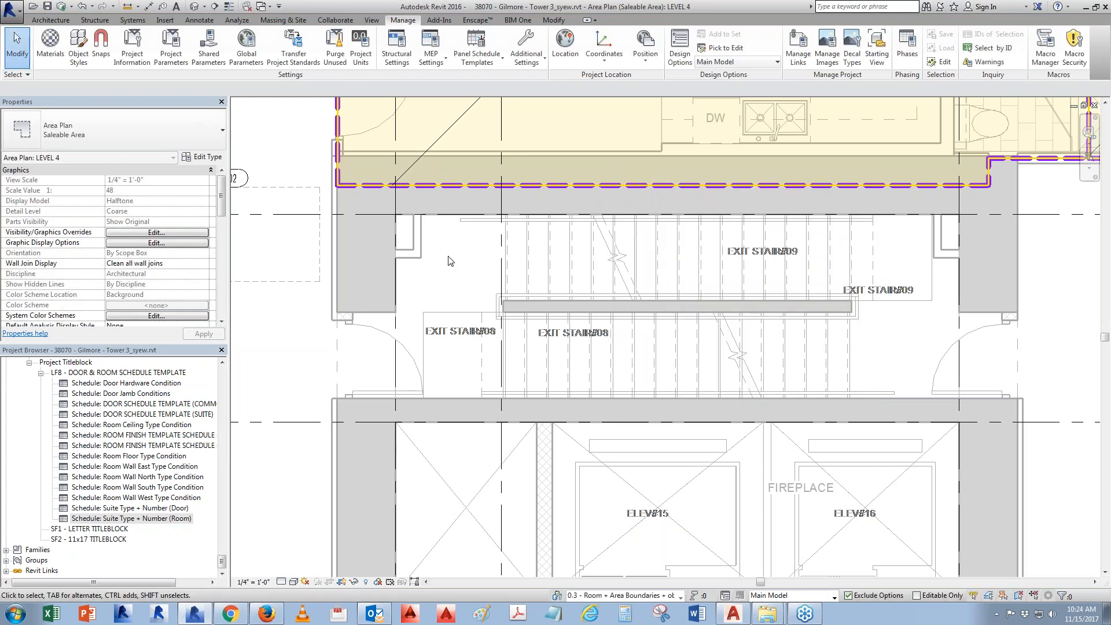
scroll(424, 225, up, 4)
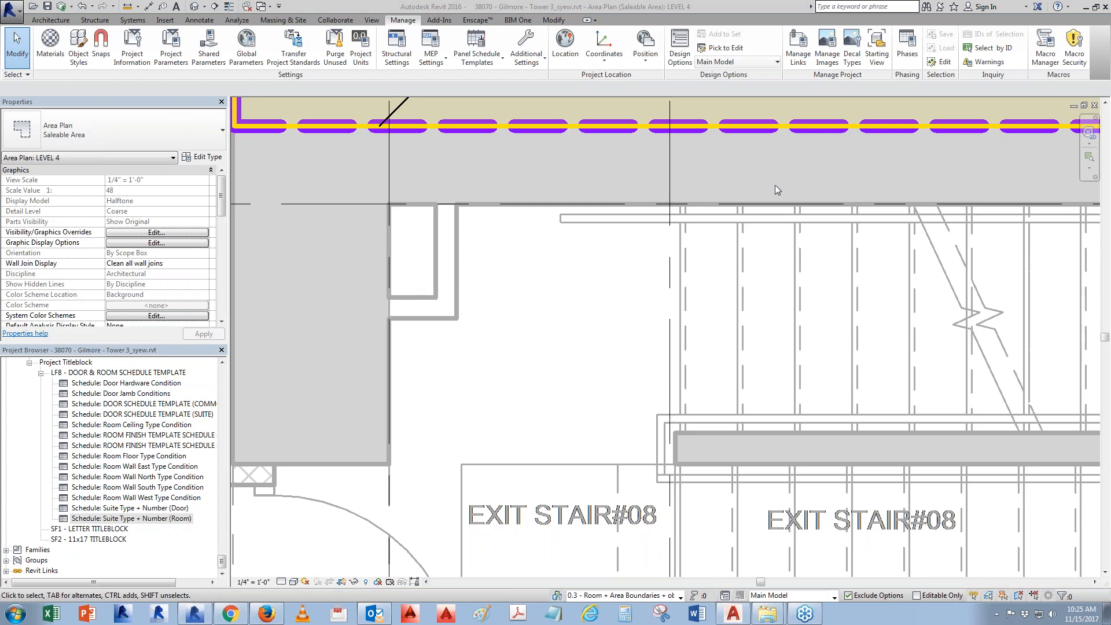
scroll(649, 253, down, 3)
scroll(533, 260, down, 1)
middle_drag(897, 395, 747, 370)
scroll(744, 373, down, 2)
click(738, 387)
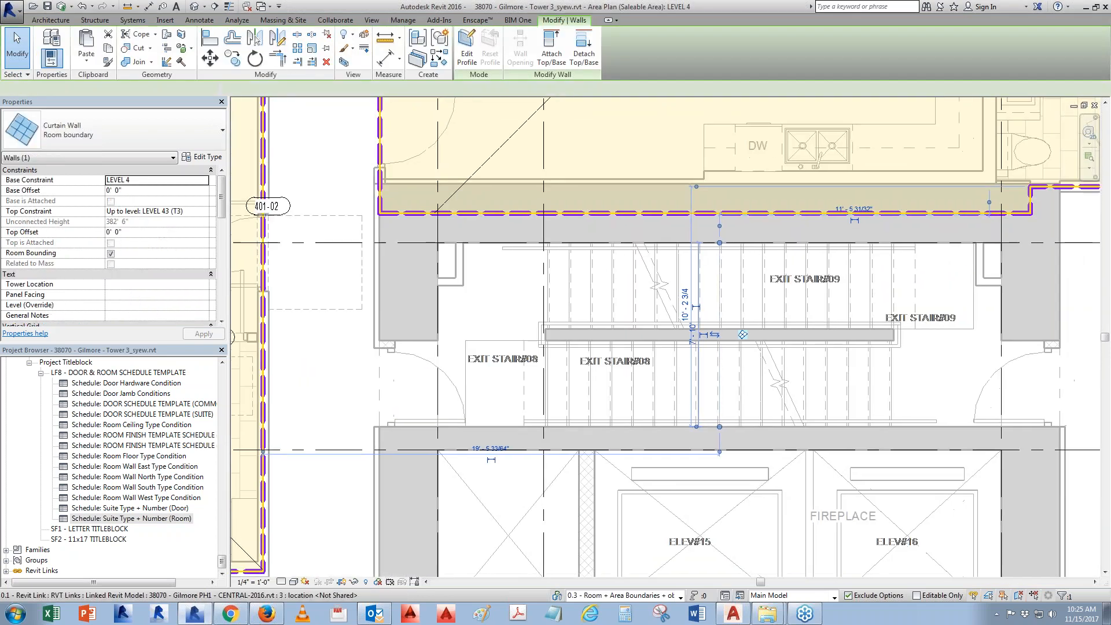
click(55, 22)
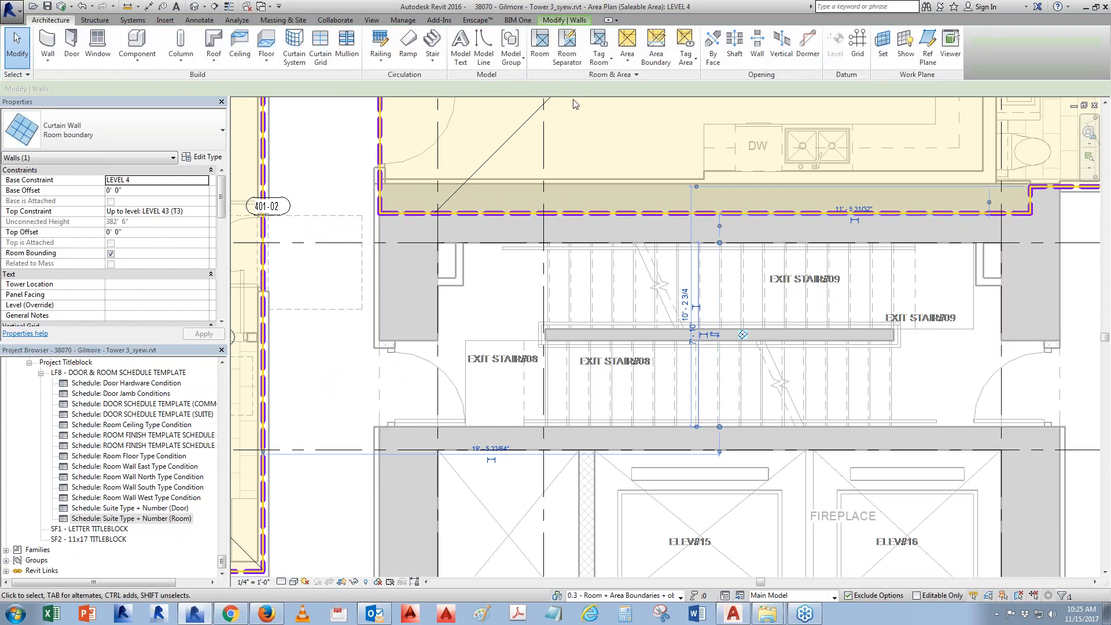
click(539, 43)
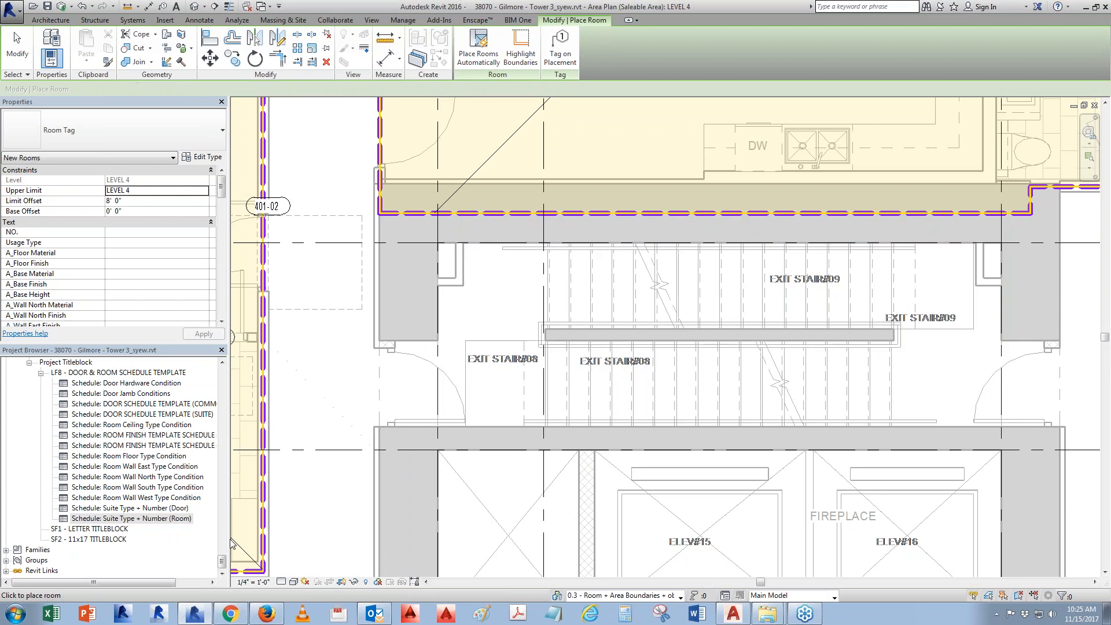
key(Escape)
drag(222, 561, 223, 370)
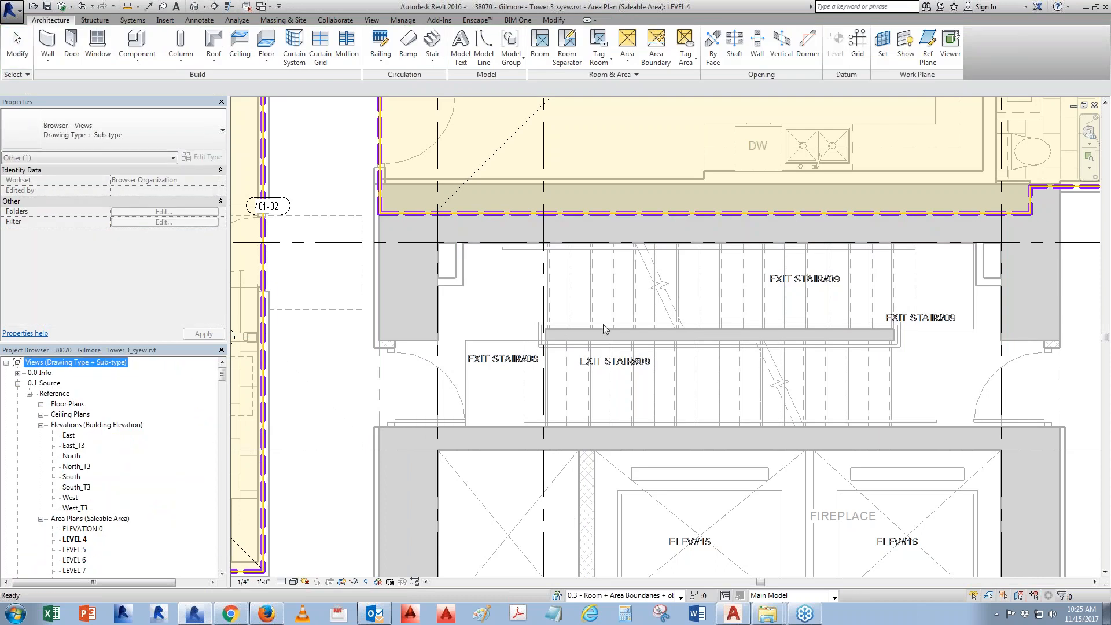
click(621, 347)
key(v)
key(g)
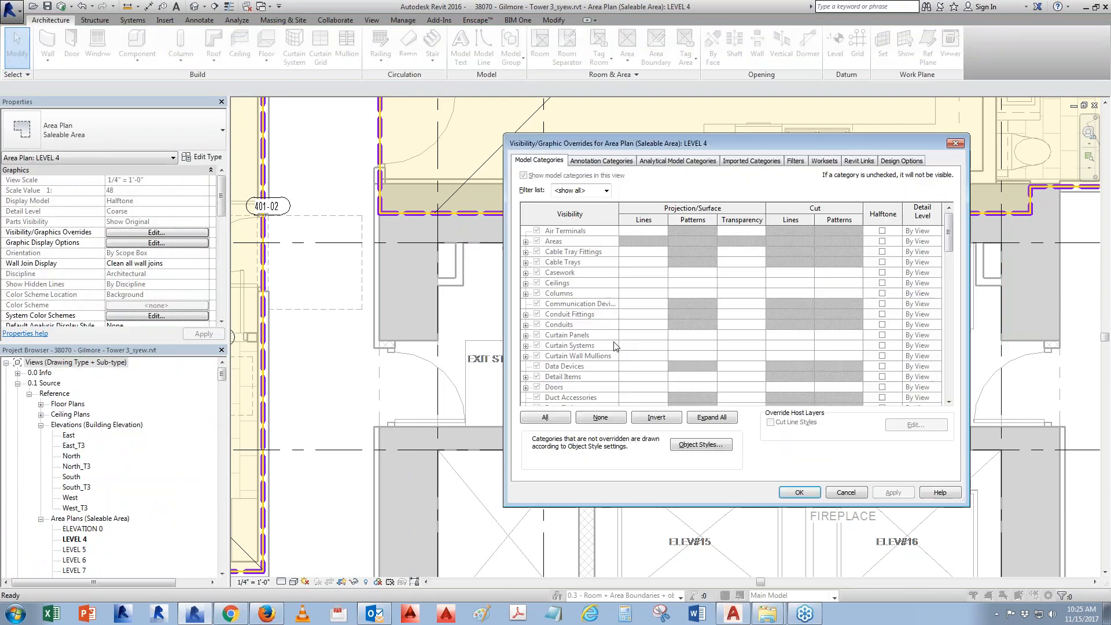
key(Escape)
Turn on the Interior Fill and Reference subcategories of Rooms in the WIP Area Plan view template's model visibility overrides.
scroll(156, 260, down, 5)
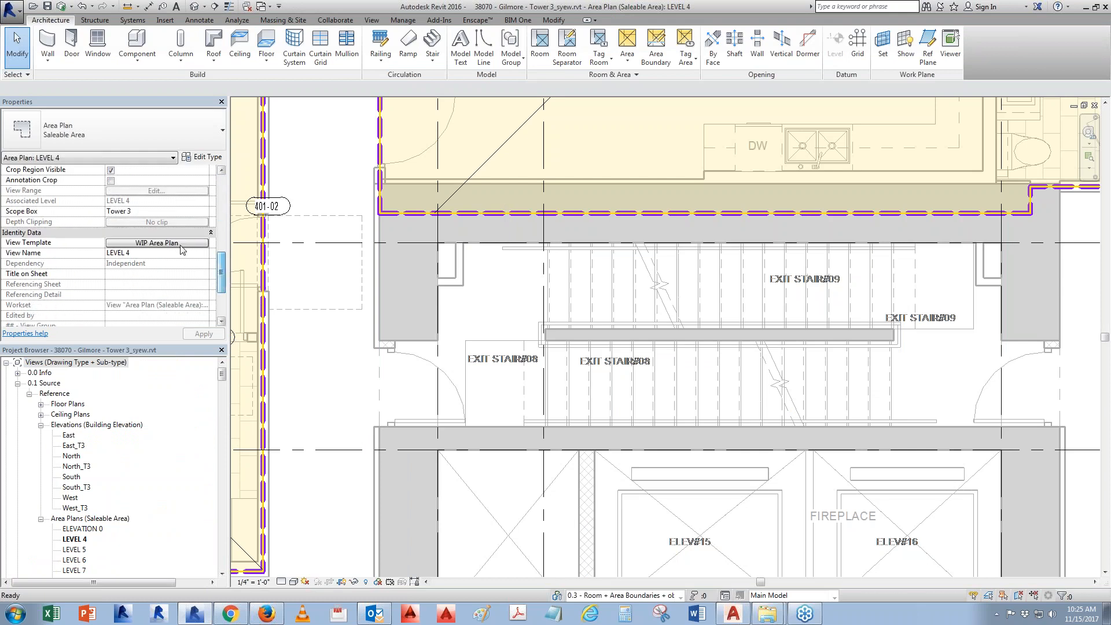
click(157, 243)
click(723, 273)
click(594, 326)
key(r)
scroll(554, 370, down, 1)
click(525, 387)
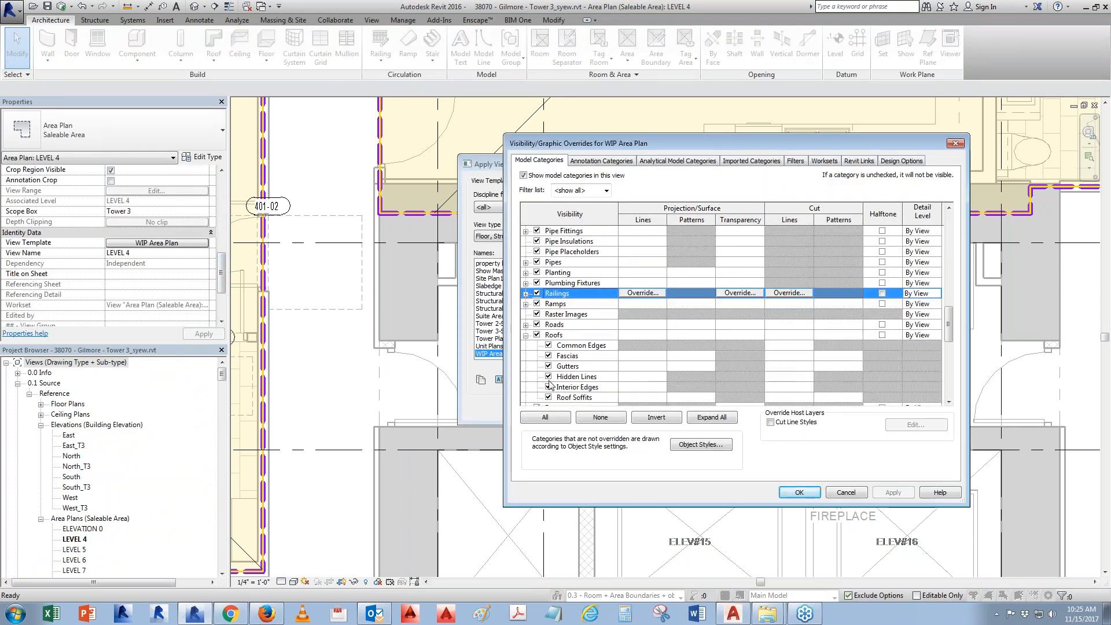
scroll(547, 393, down, 1)
click(526, 387)
click(548, 387)
click(549, 397)
click(797, 488)
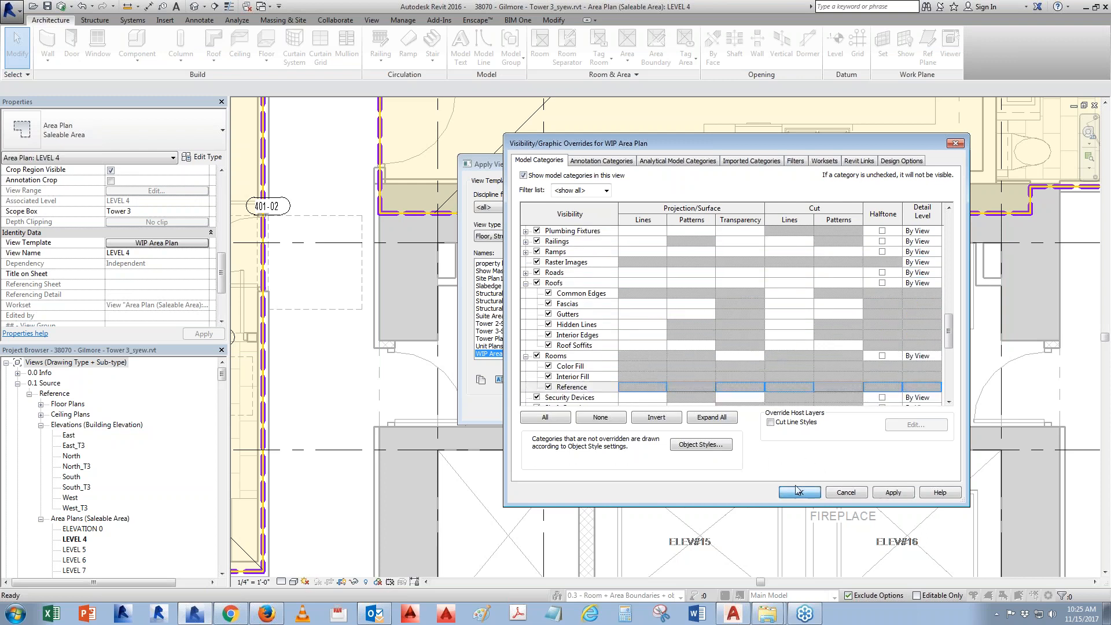
click(623, 407)
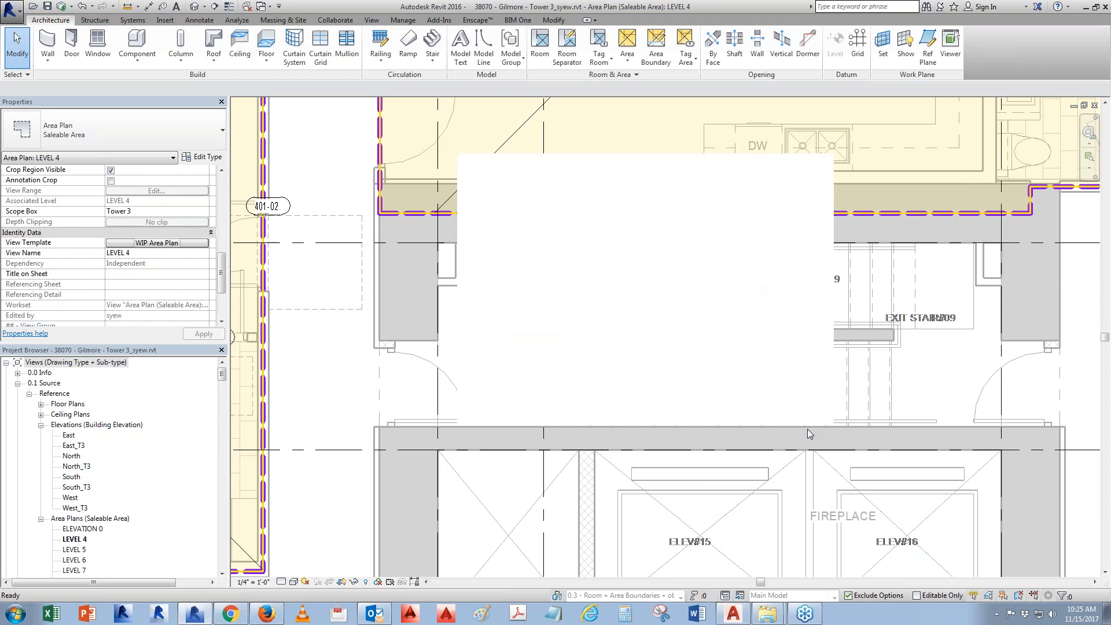
Open the LEVEL 5 area plan and check the stair core's division by previewing room placement and selecting the Room boundary wall.
scroll(862, 462, down, 2)
middle_drag(640, 376, 757, 332)
click(74, 549)
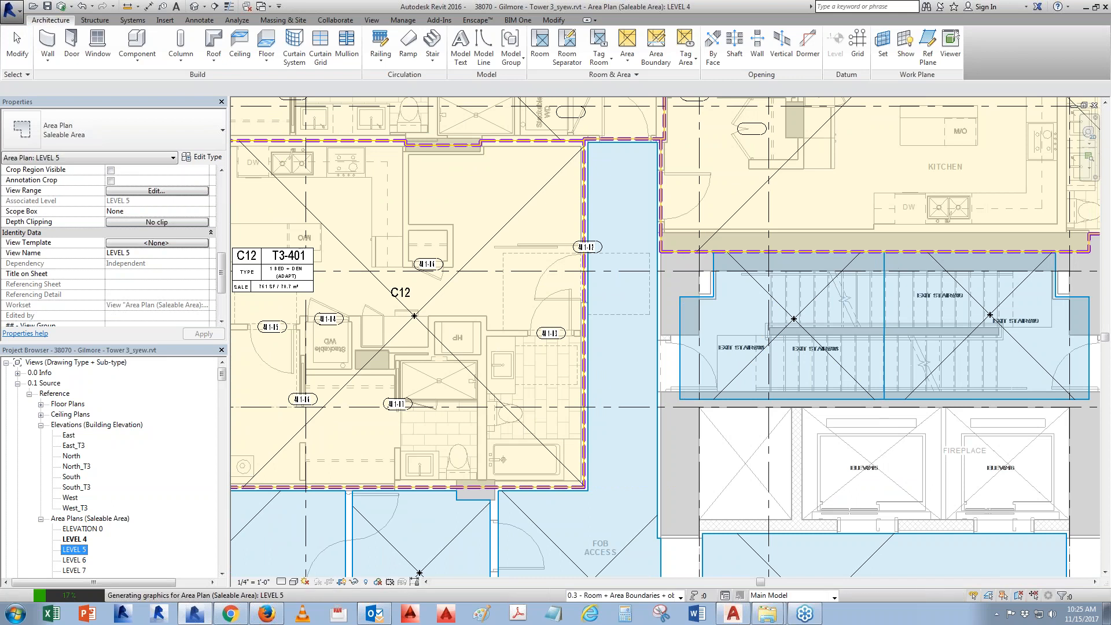
middle_drag(904, 350, 731, 349)
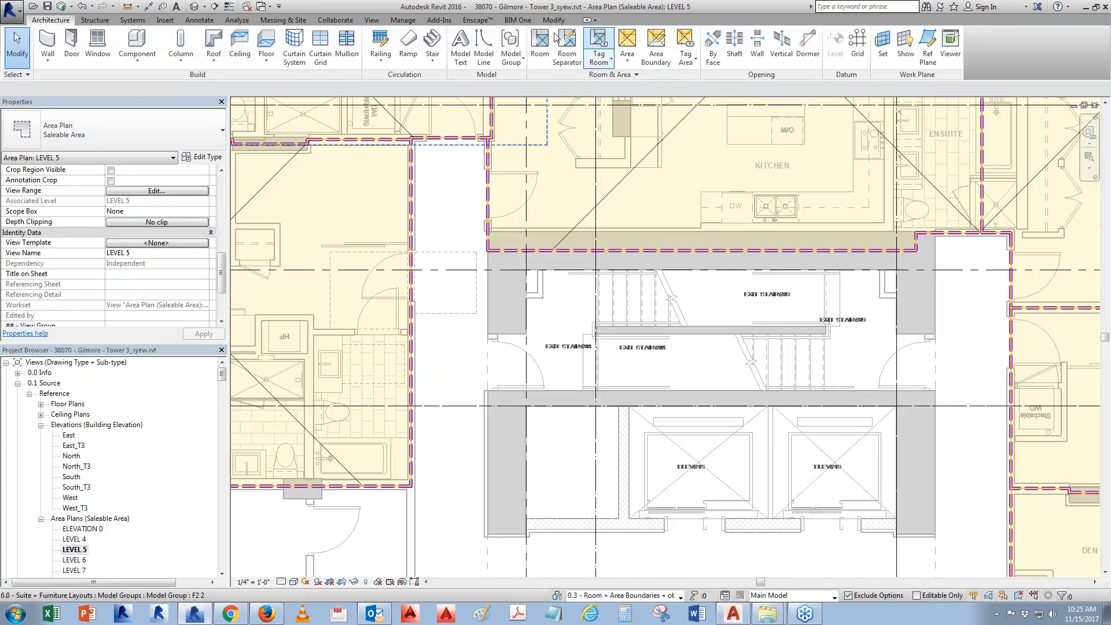
click(542, 44)
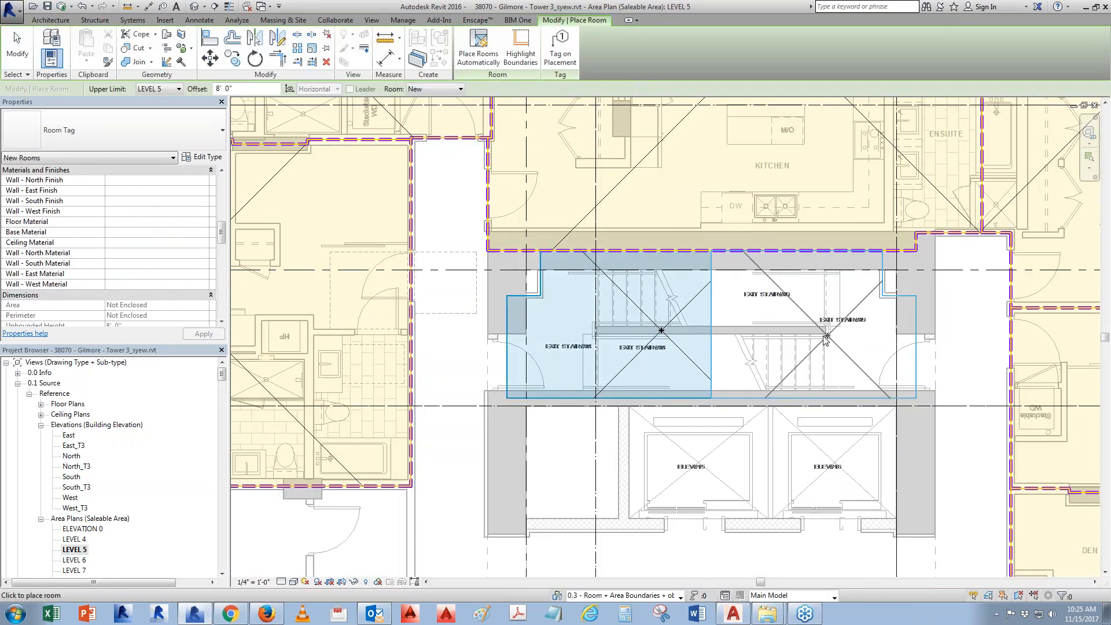
key(Escape)
click(711, 321)
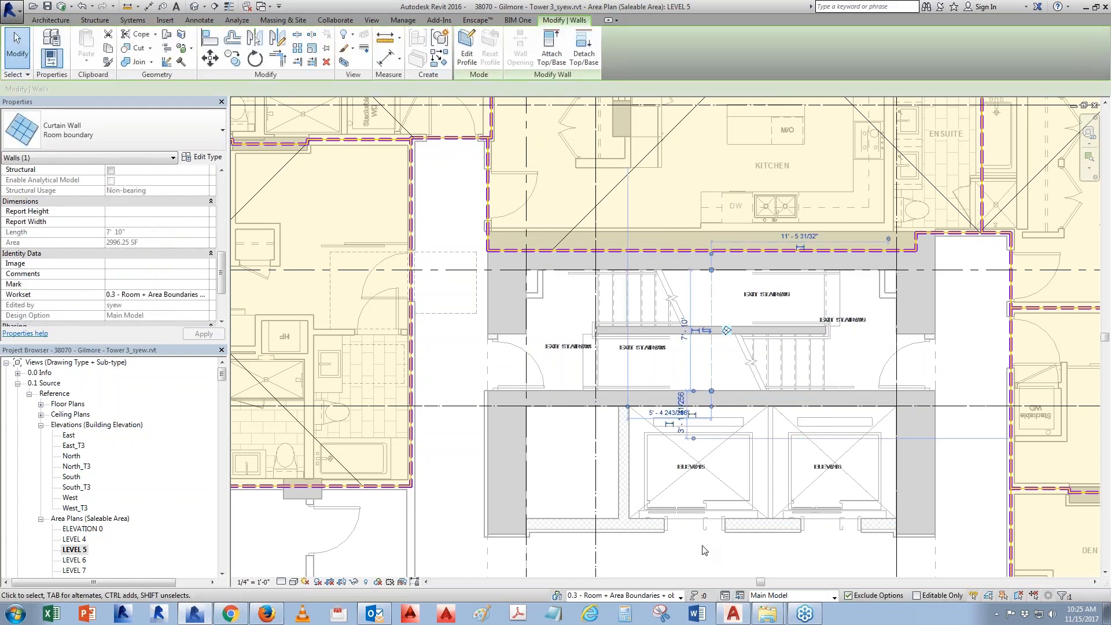
key(Escape)
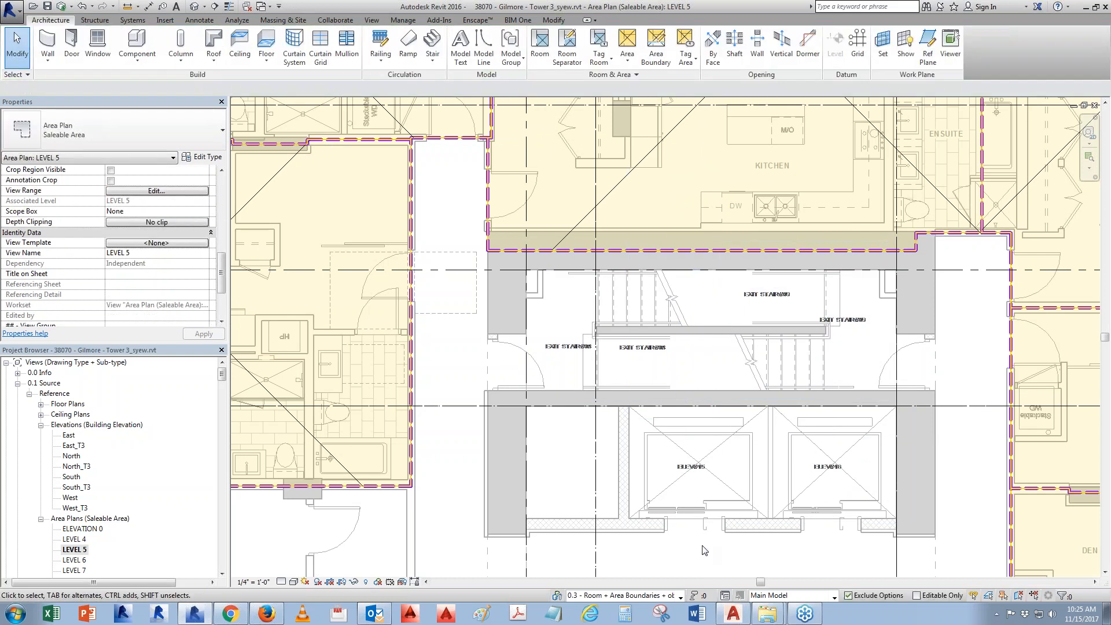
Turn on the Interior Fill and Reference subcategories of Rooms in the LEVEL 5 area plan's visibility overrides.
key(v)
key(g)
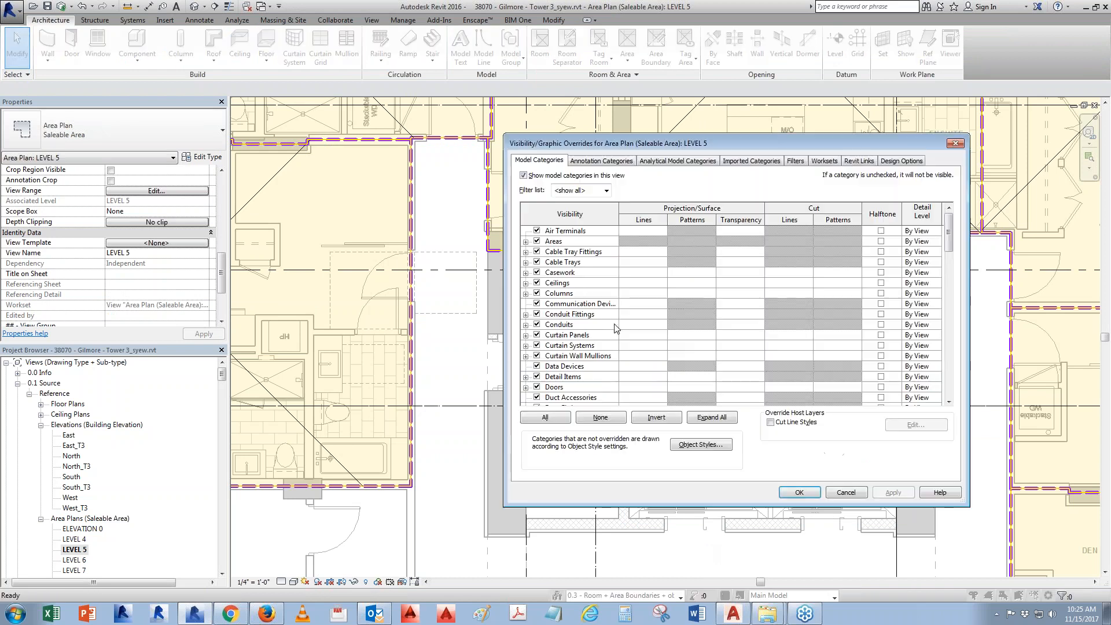
click(568, 294)
key(r)
scroll(568, 297, down, 2)
click(527, 389)
click(548, 387)
click(548, 397)
click(800, 493)
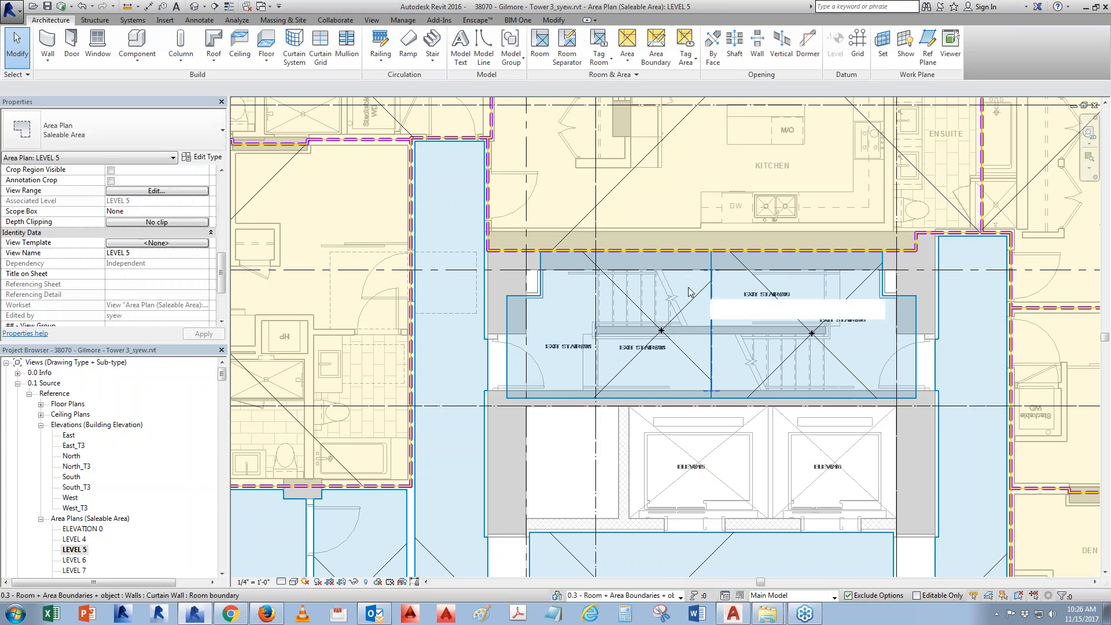
Return to the LEVEL 4 area plan and preset new rooms with Usage Type SUITE and Suite Type + Number C12.
double_click(81, 541)
middle_drag(727, 369, 702, 421)
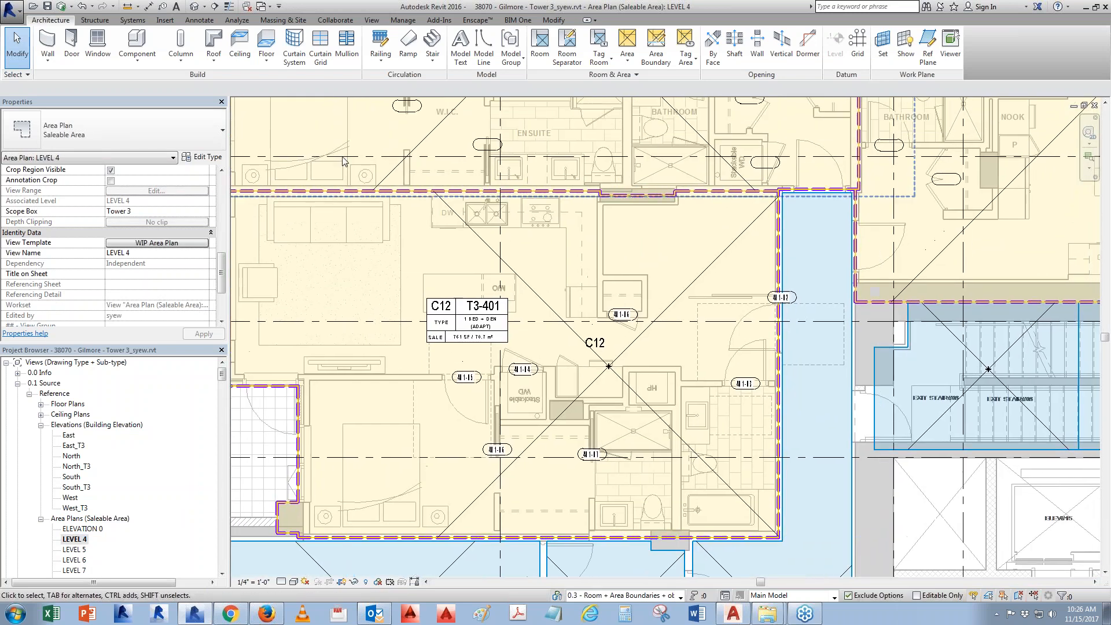
click(540, 43)
mouse_move(221, 185)
mouse_down()
mouse_move(221, 217)
mouse_move(221, 196)
mouse_up()
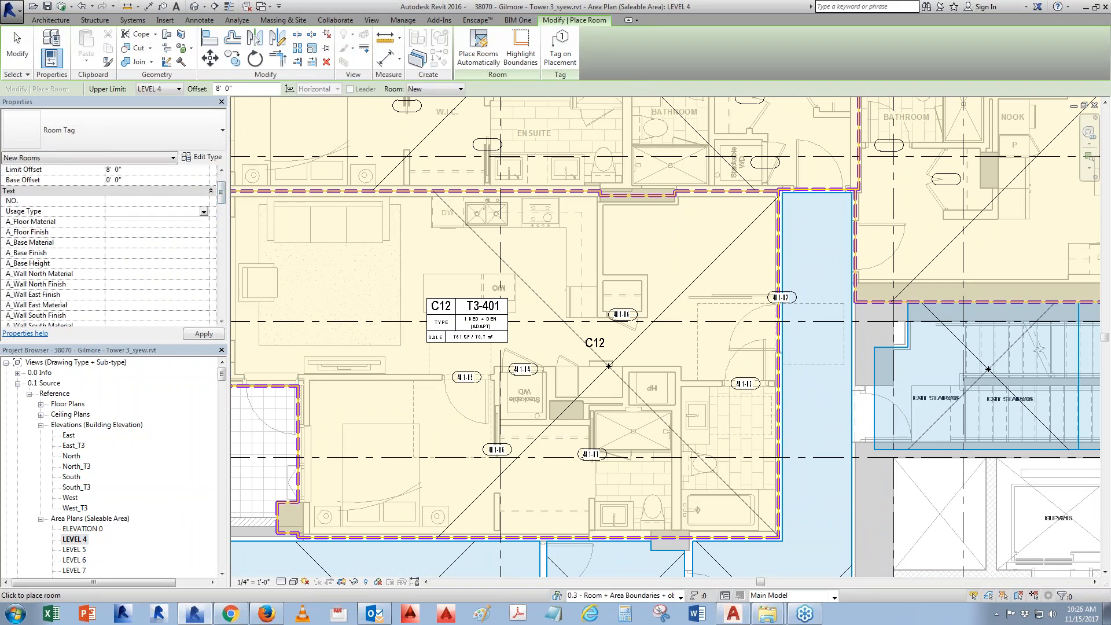
text(SUITE)
key(Return)
scroll(175, 264, down, 6)
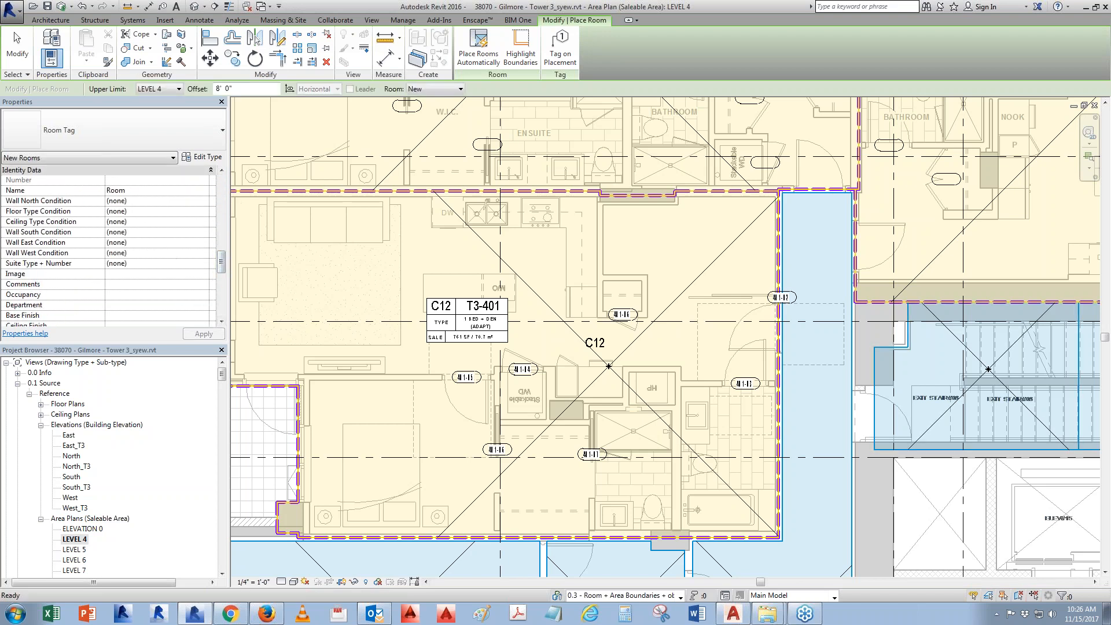
click(204, 264)
drag(205, 289, 204, 299)
click(131, 291)
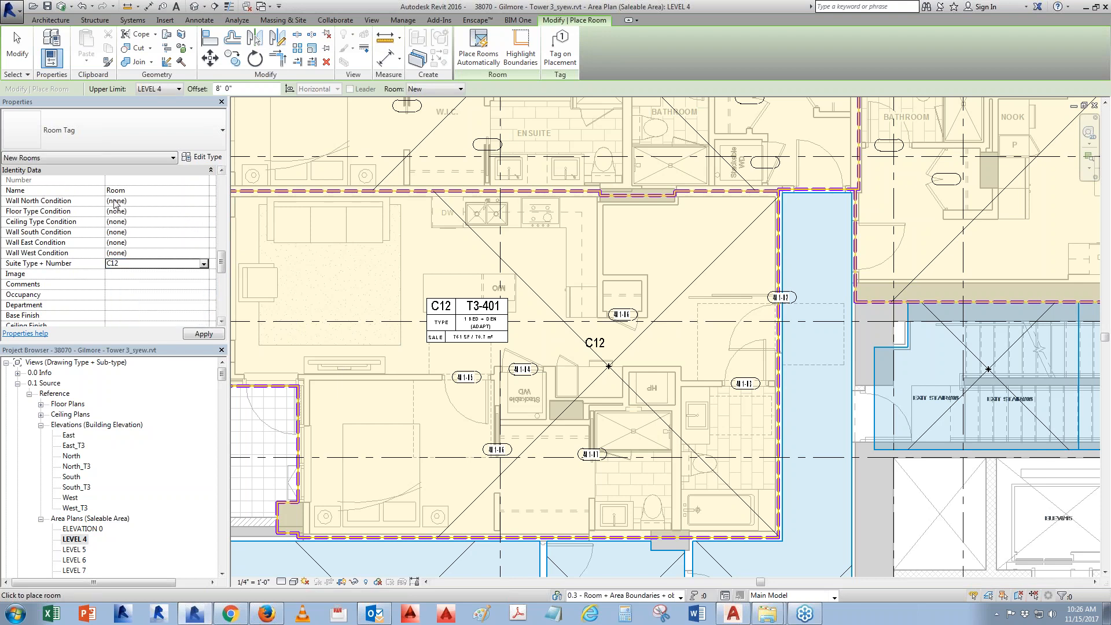
Set the new rooms' Wall North Condition to Painted Gypsum and Floor Type Condition to Carpet on Conc. (Rubber Base).
click(204, 200)
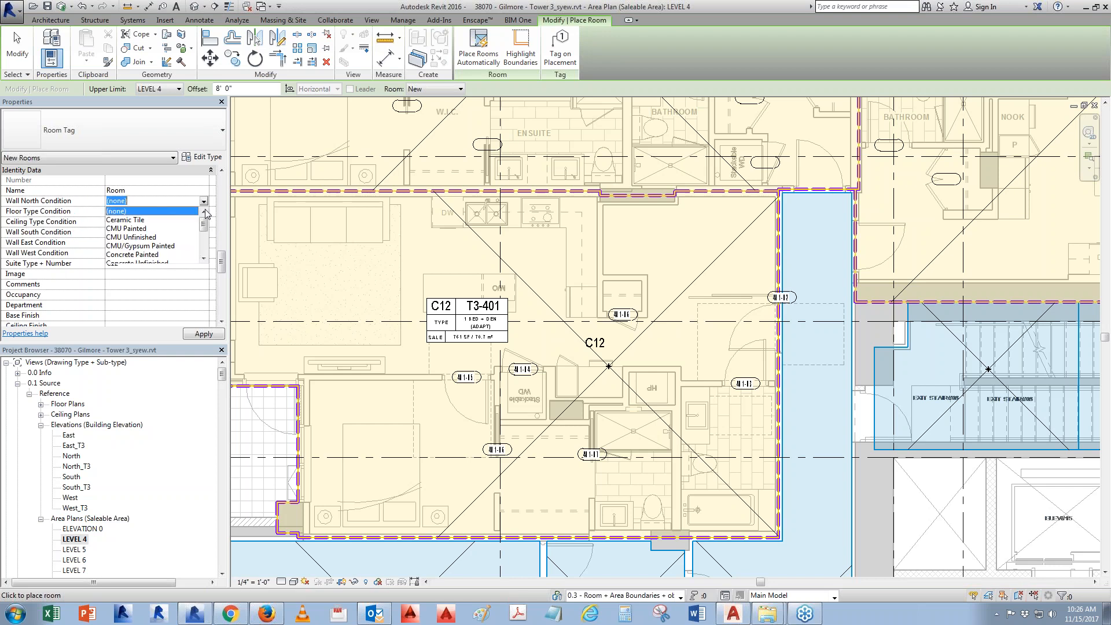
drag(207, 225, 206, 254)
click(143, 248)
click(203, 211)
scroll(191, 248, up, 2)
scroll(175, 251, down, 2)
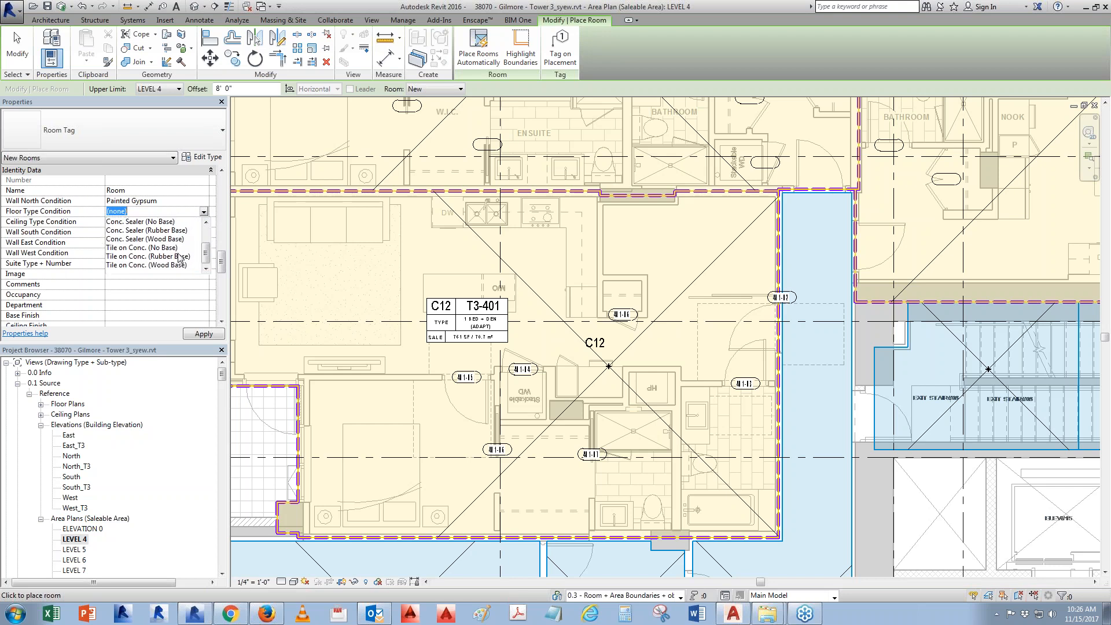
scroll(178, 259, up, 2)
scroll(182, 253, down, 2)
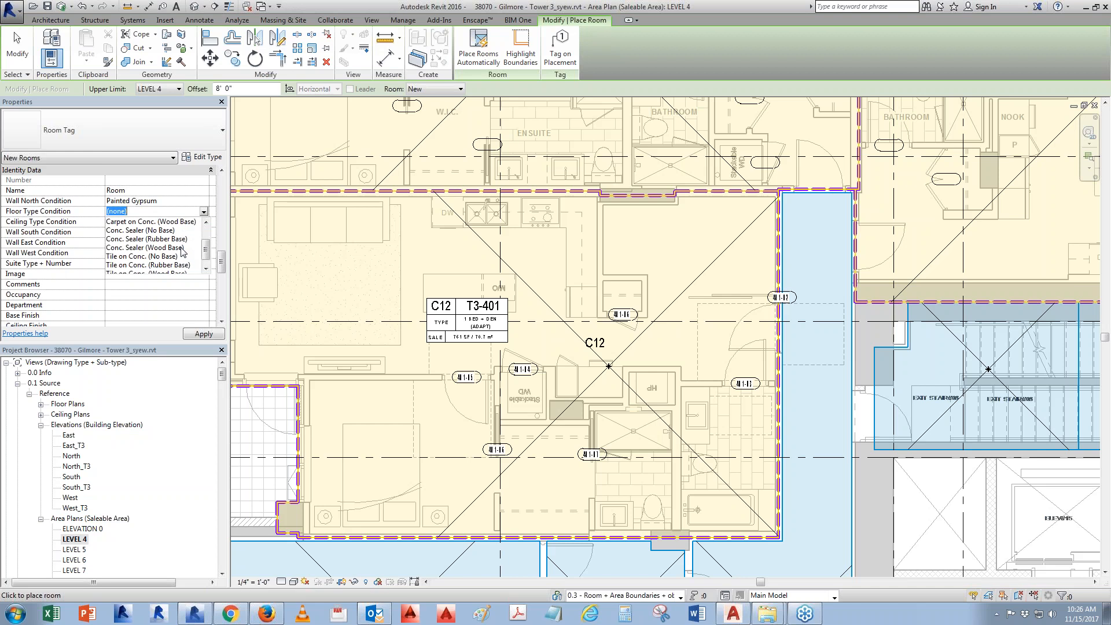
scroll(182, 252, up, 1)
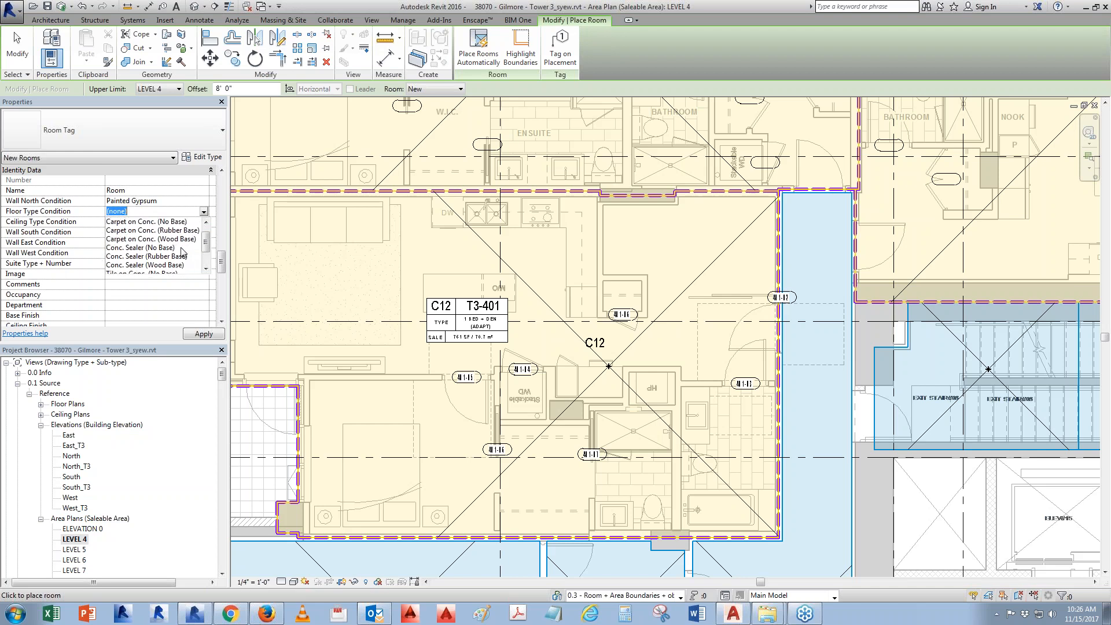
click(181, 232)
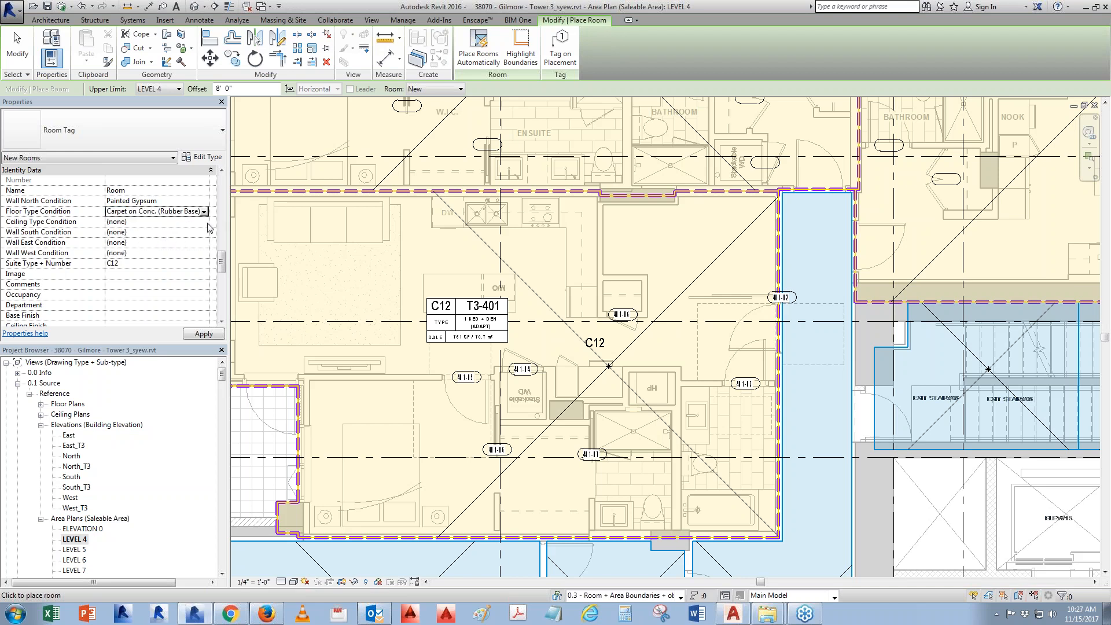
Set the new rooms' ceiling type and south, east and west wall conditions to Painted Gypsum.
click(205, 223)
scroll(166, 250, down, 1)
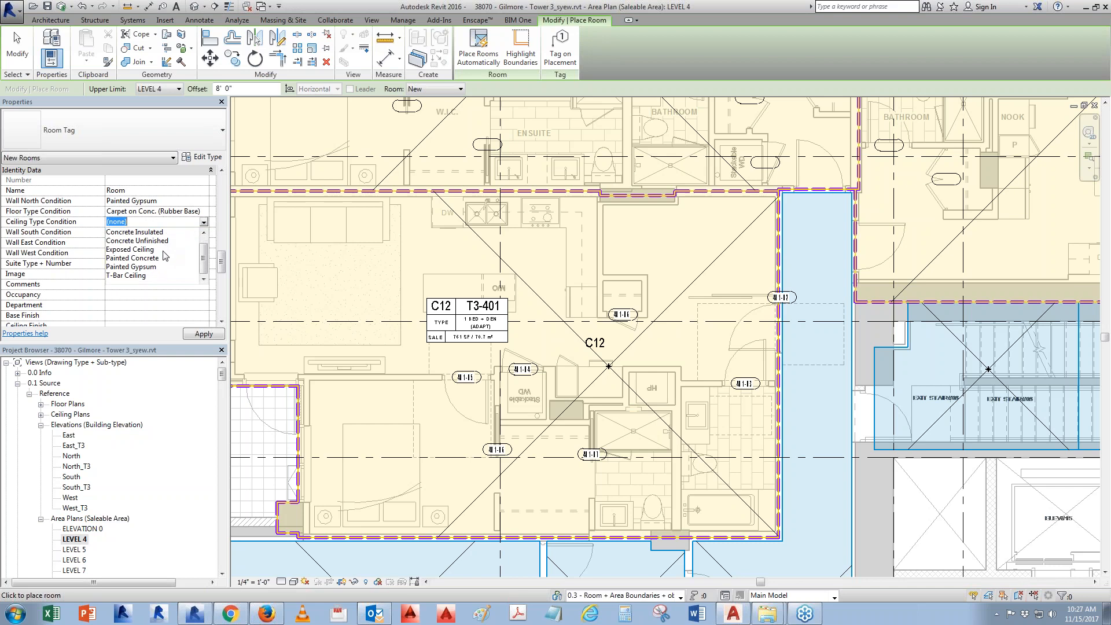
click(144, 267)
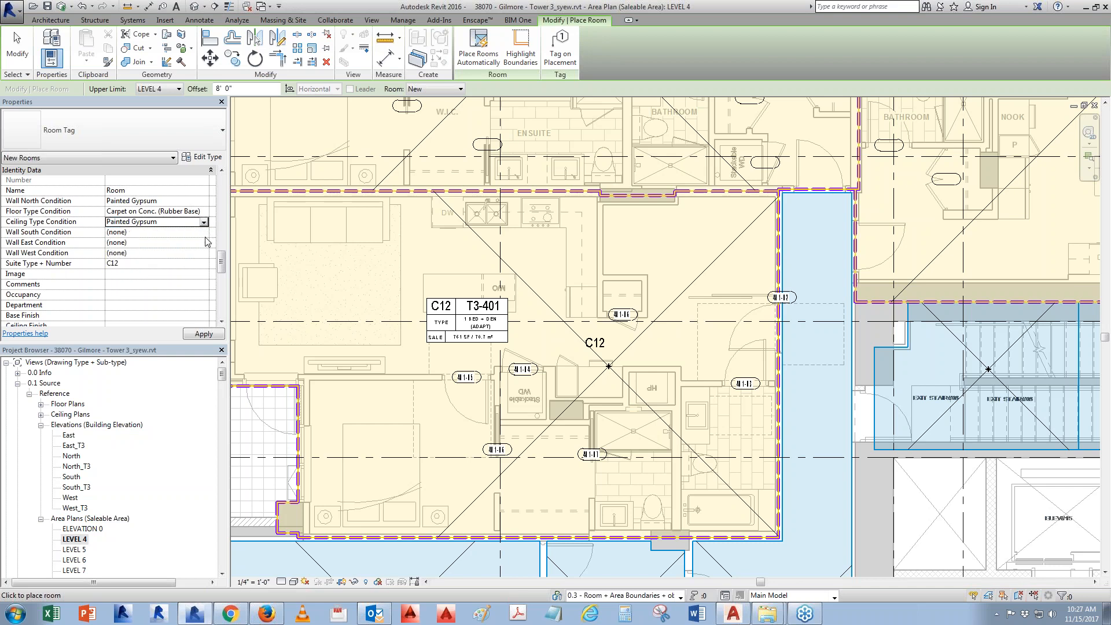
click(203, 232)
click(208, 248)
click(204, 243)
drag(204, 263, 204, 289)
click(139, 285)
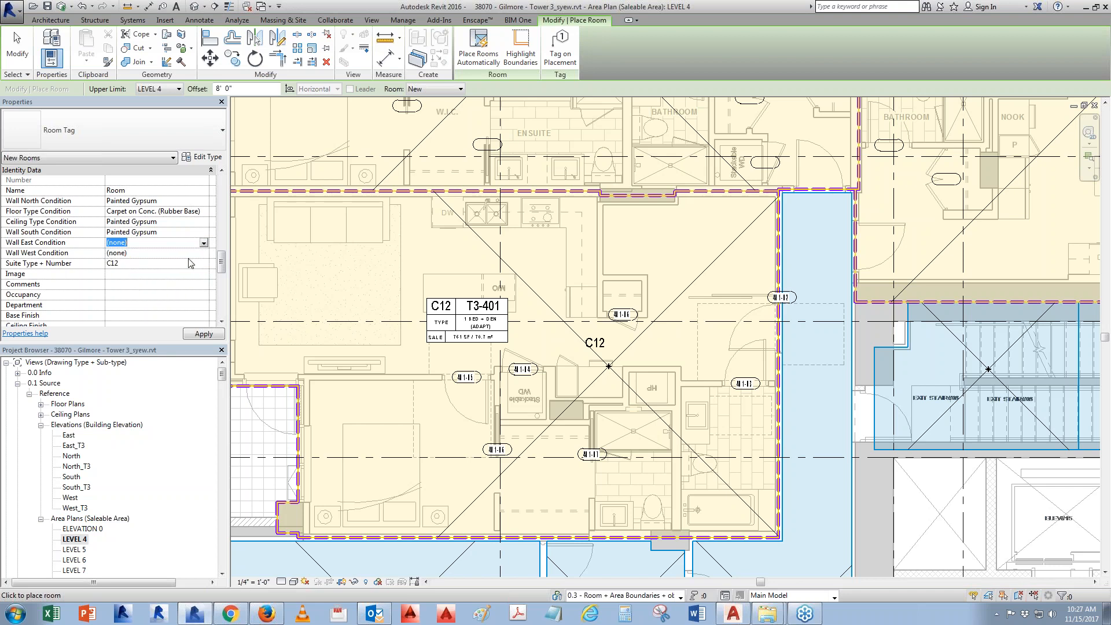
click(204, 254)
click(204, 253)
drag(205, 269, 204, 303)
click(144, 296)
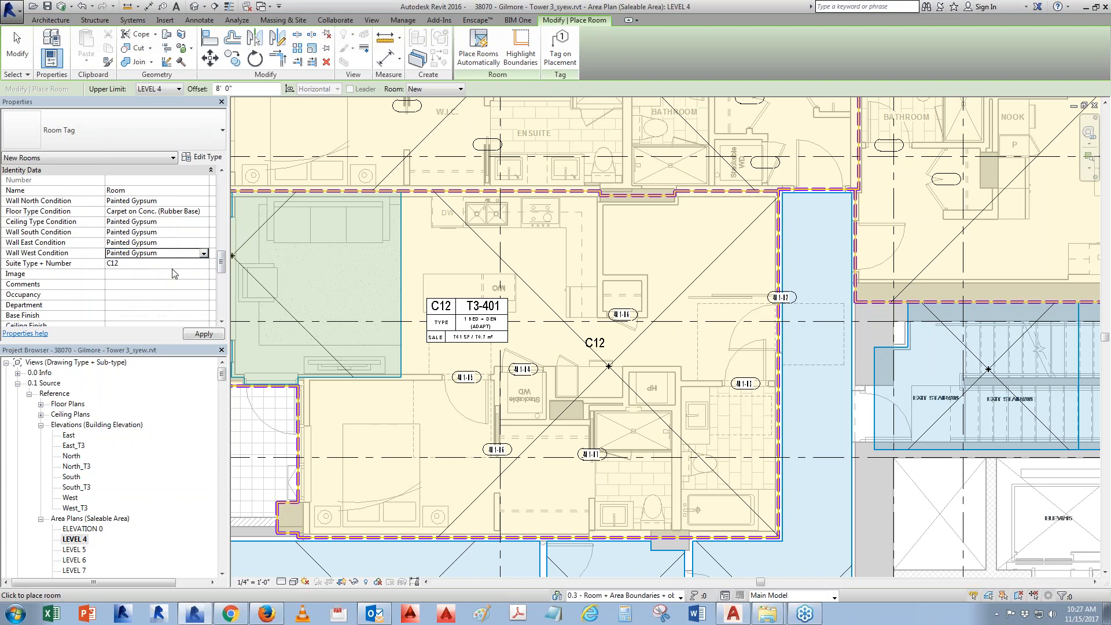
Place eight rooms in the main enclosed spaces of suite C12, from the entry side through the bathrooms and bedroom to the living area.
click(693, 250)
click(695, 343)
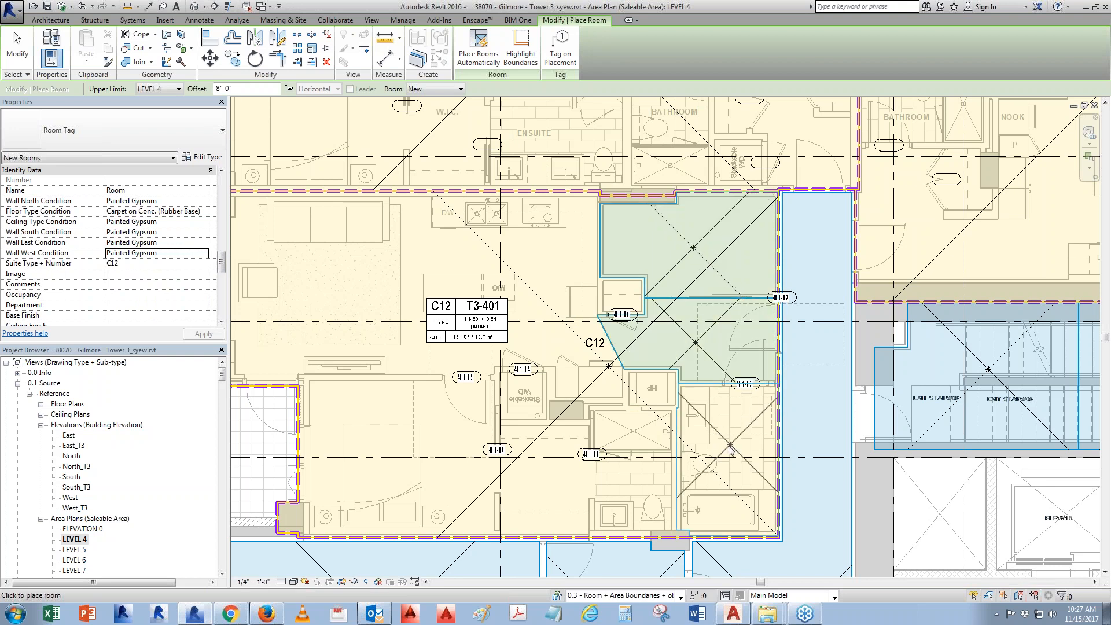
click(730, 444)
click(641, 472)
click(557, 481)
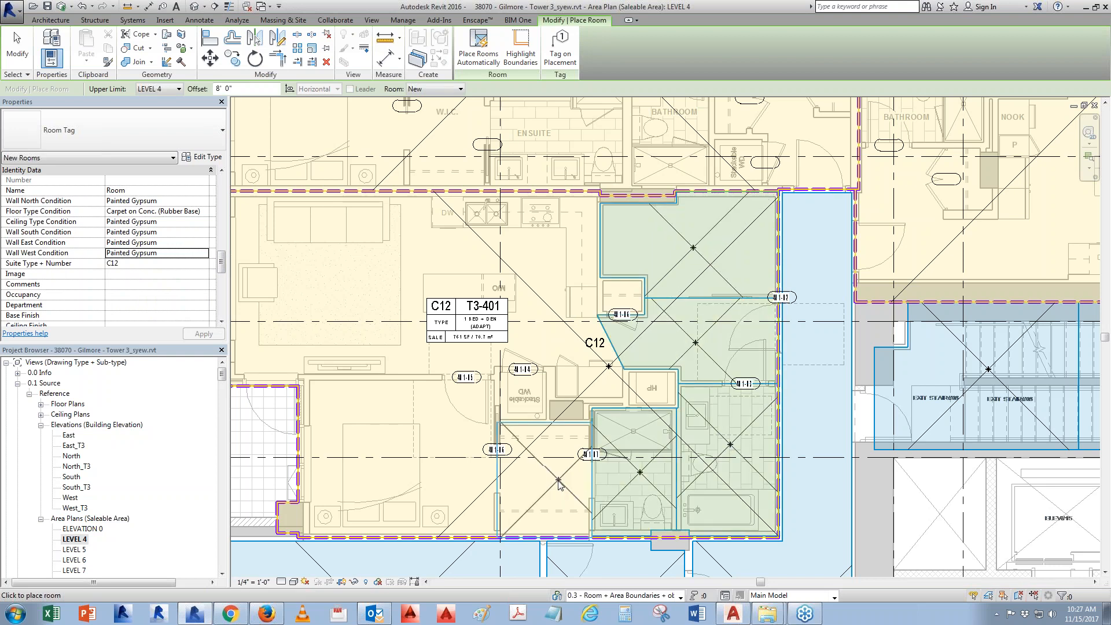
click(398, 463)
click(536, 280)
click(324, 285)
key(Escape)
key(Escape)
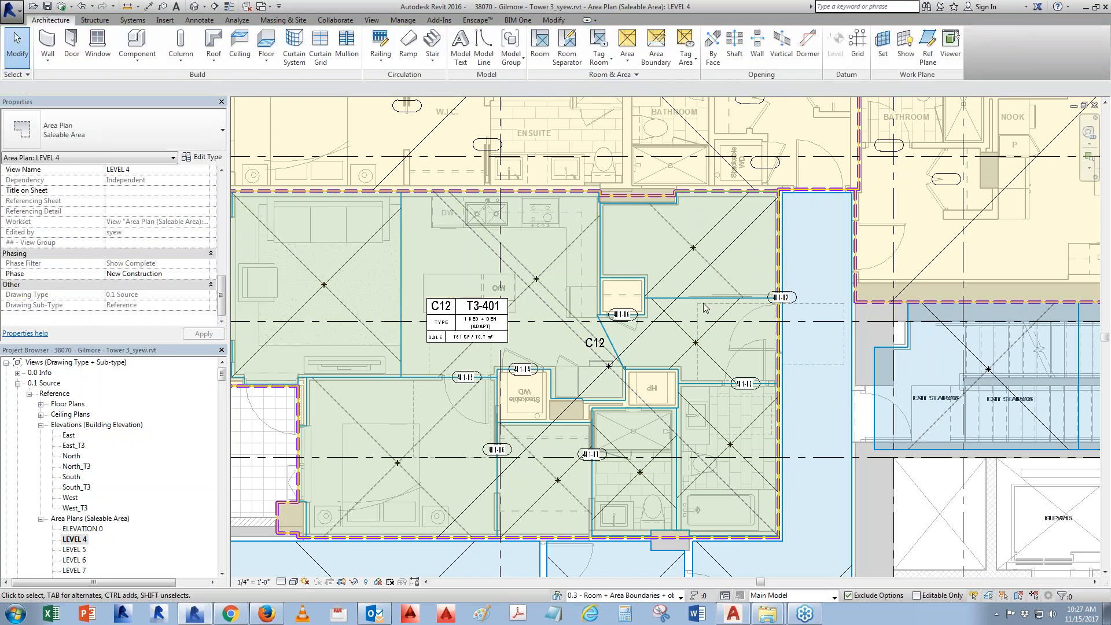
Place matching rooms in suite C12's three small closets: the one beside door tag 401-06, the HP closet and the Stackable WD closet.
scroll(605, 414, up, 2)
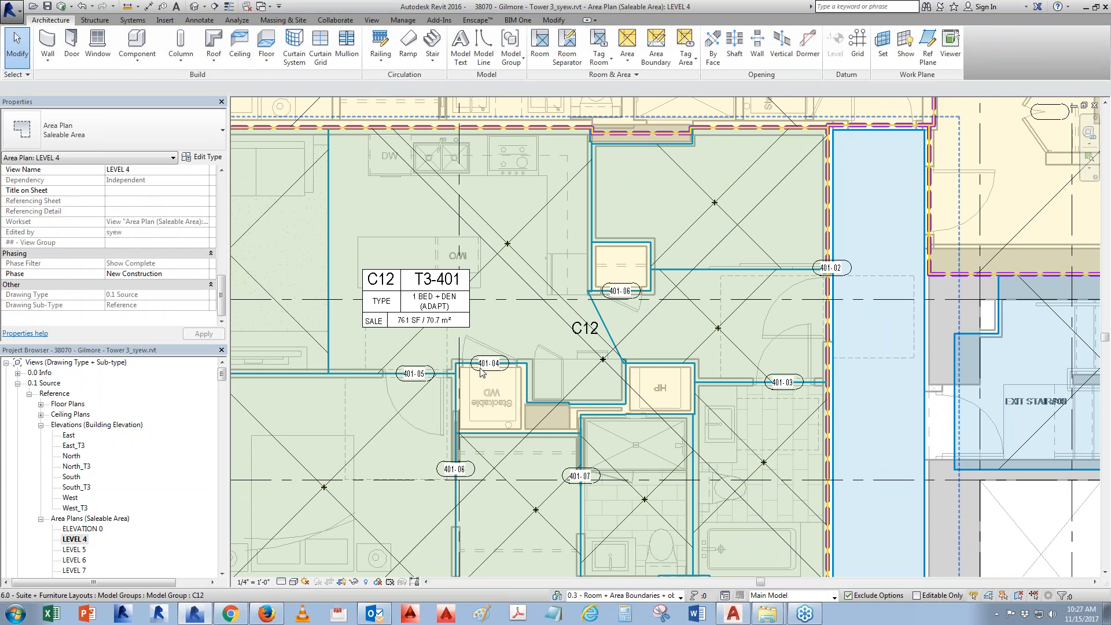
click(715, 205)
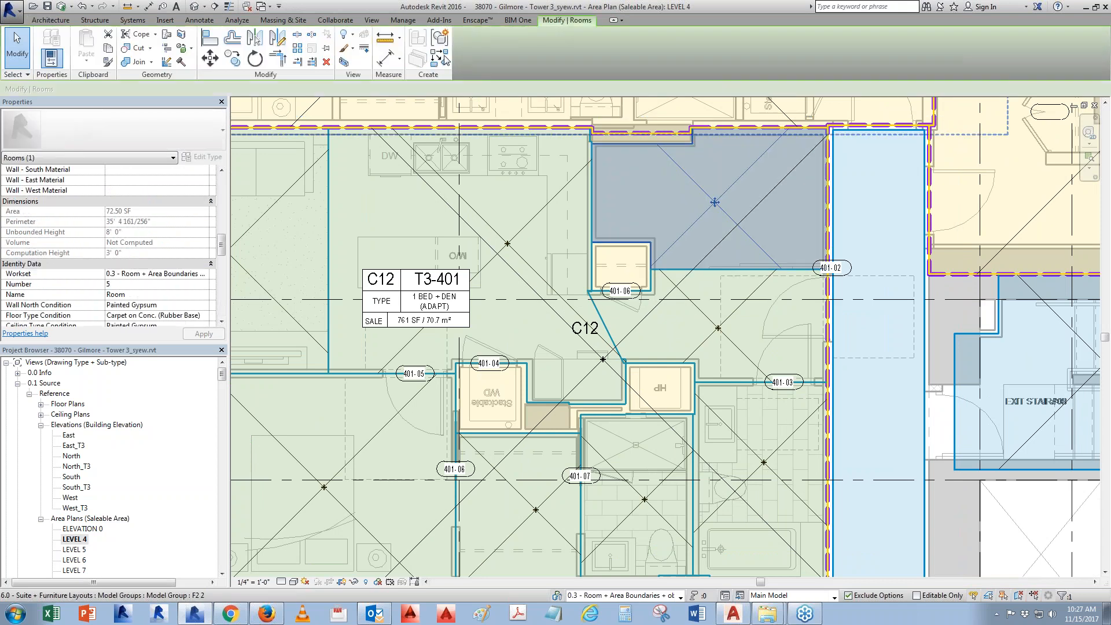
key(c)
key(s)
click(622, 268)
click(659, 387)
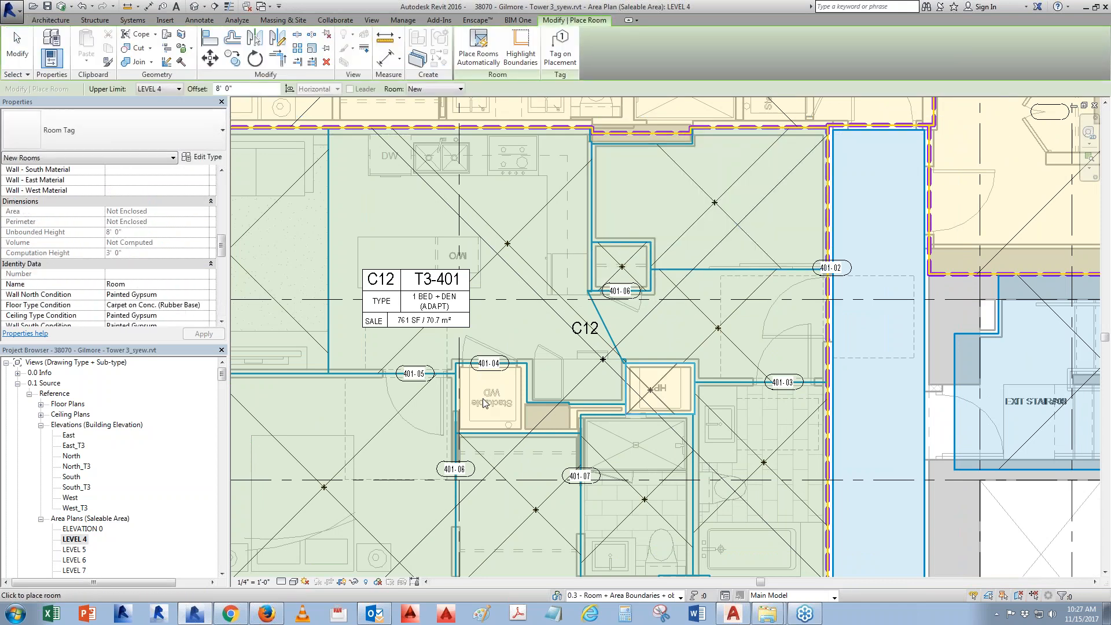
click(483, 397)
key(Escape)
Tag all untagged rooms in the LEVEL 4 area plan with the Room Tag.
scroll(657, 300, down, 1)
middle_drag(648, 282, 634, 250)
click(402, 20)
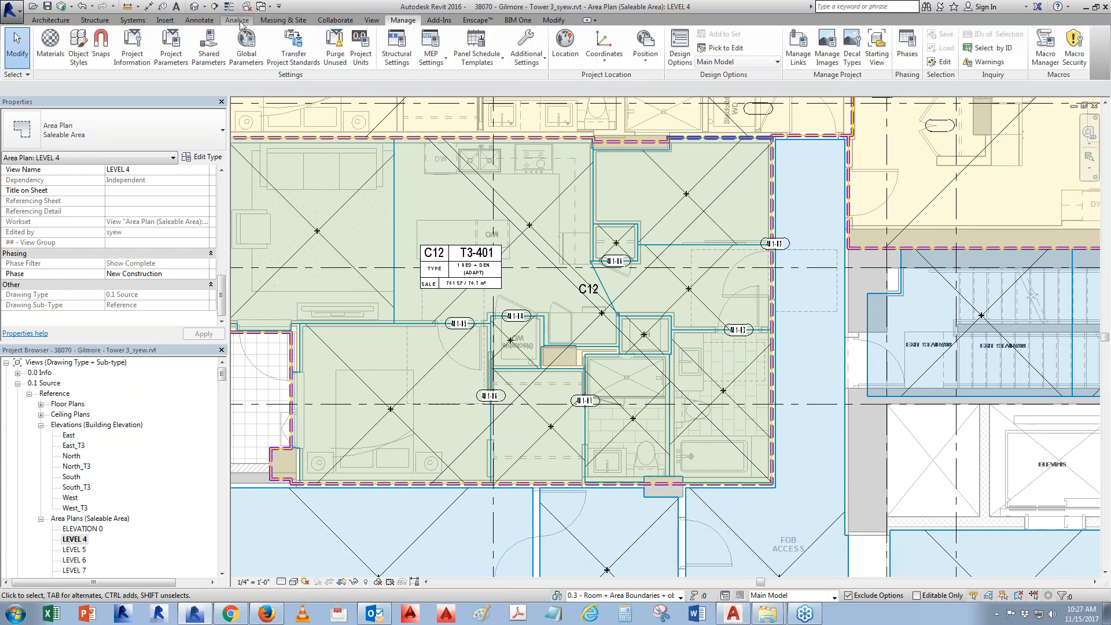
click(199, 21)
click(609, 46)
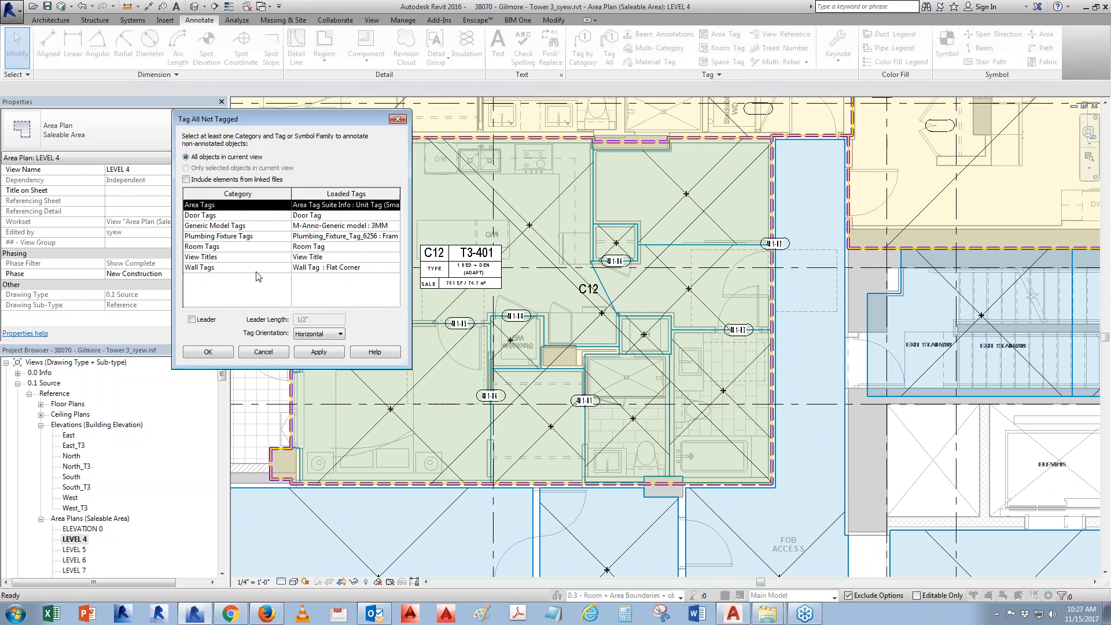
click(212, 248)
click(320, 352)
click(225, 354)
Switch every room tag of this type to Room Tag with Number.
click(683, 192)
right_click(693, 191)
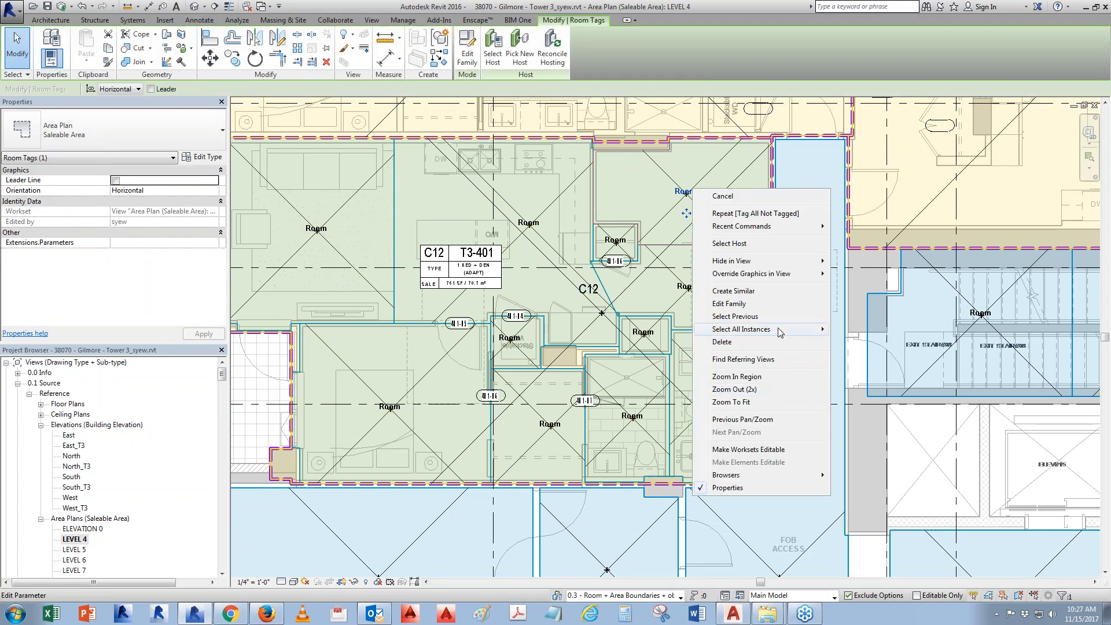
mouse_move(783, 331)
click(868, 329)
click(87, 139)
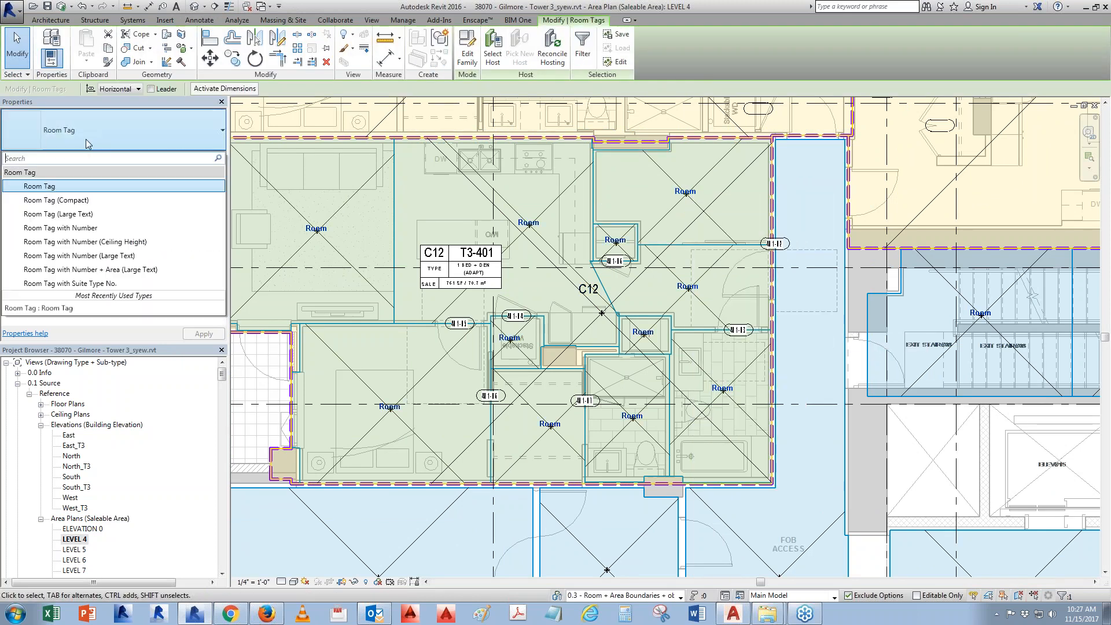
click(60, 227)
click(782, 304)
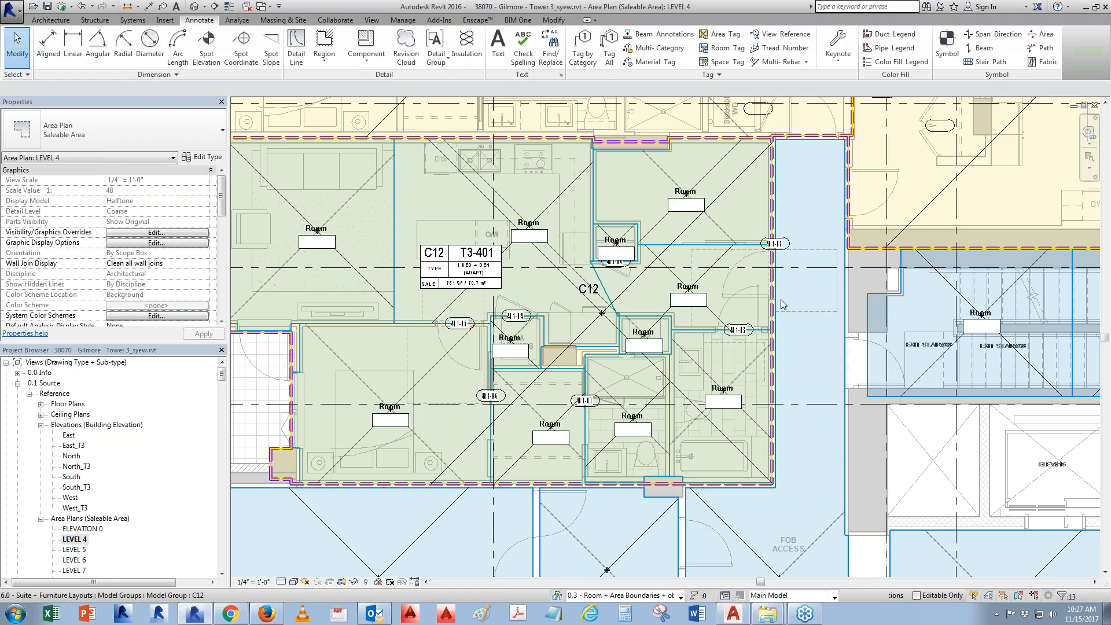
Temporarily isolate the Rooms category and set Suite No. to 401 for all of suite C12's rooms, ending the isolation when done.
click(711, 181)
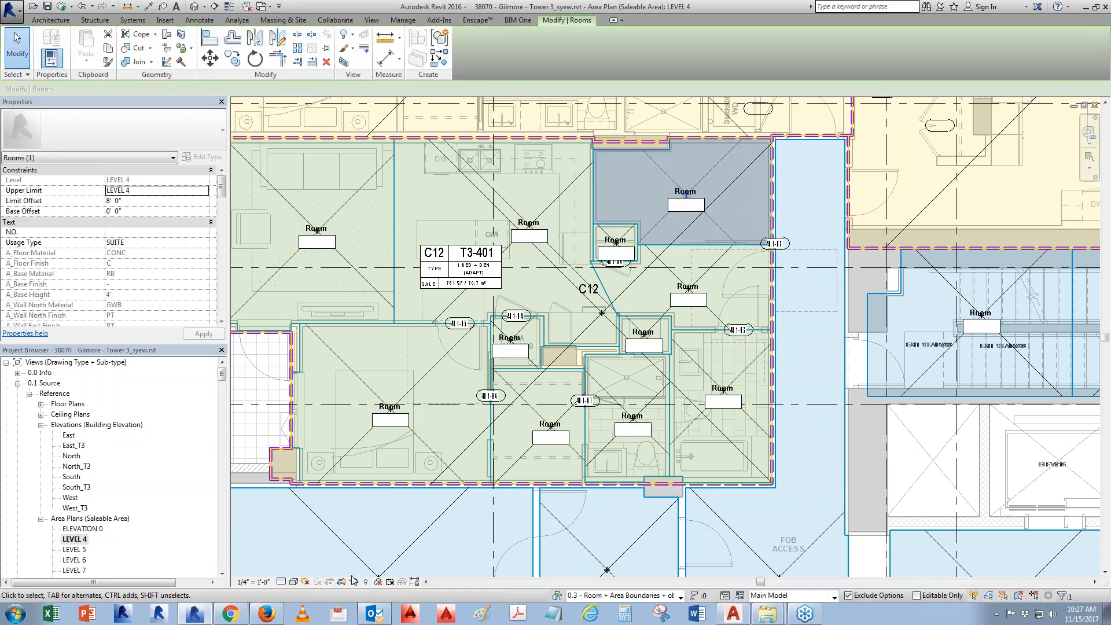
click(378, 581)
click(399, 505)
drag(731, 115, 359, 521)
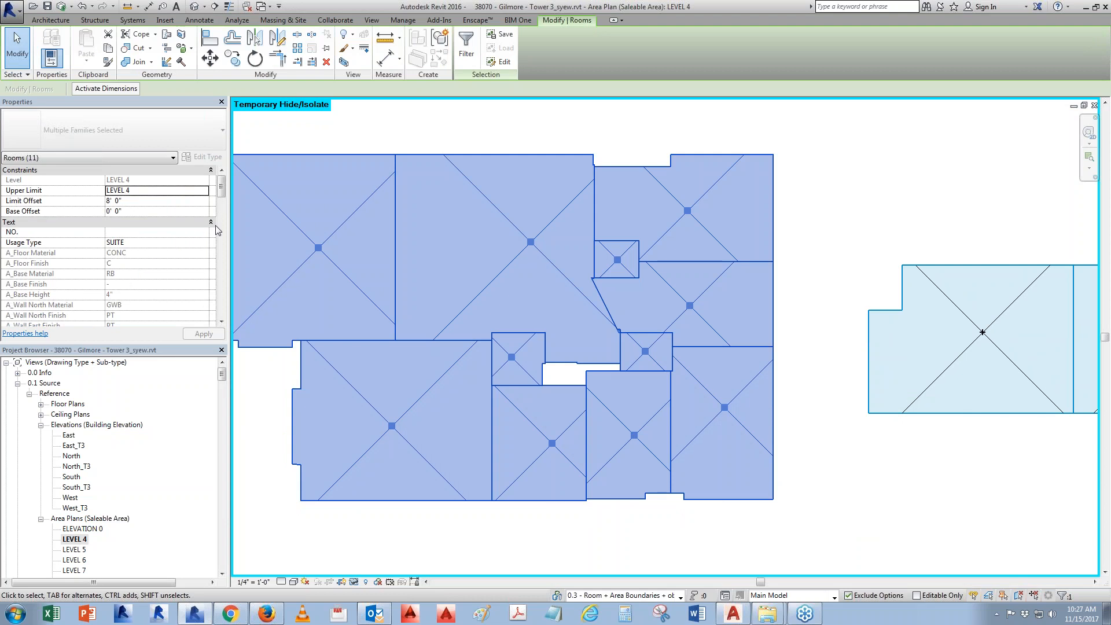
drag(222, 194, 221, 299)
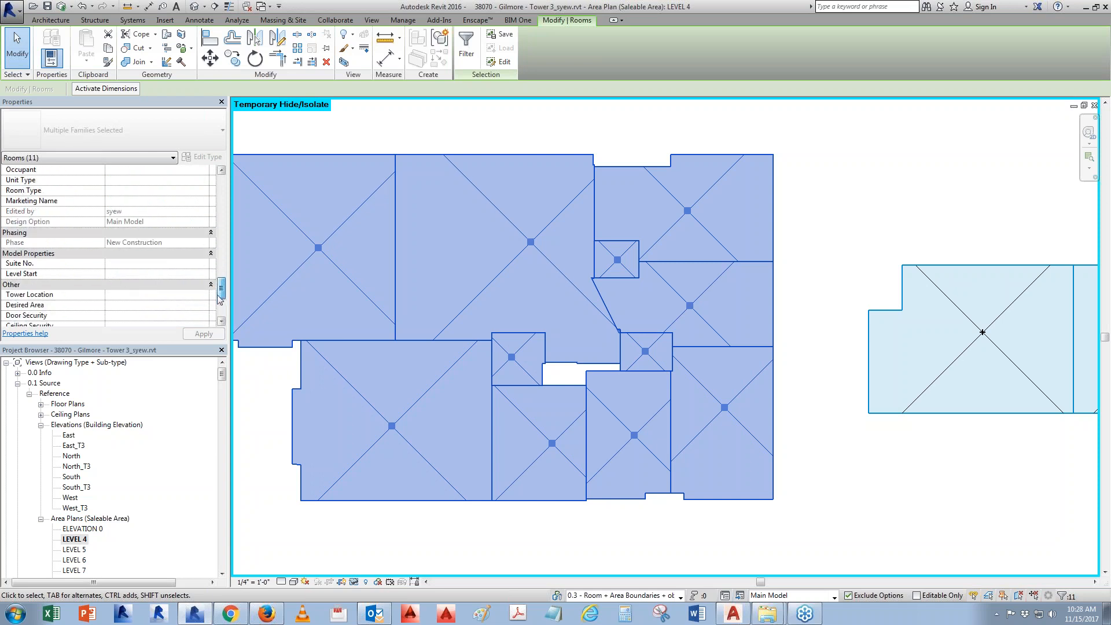
click(123, 264)
text(401)
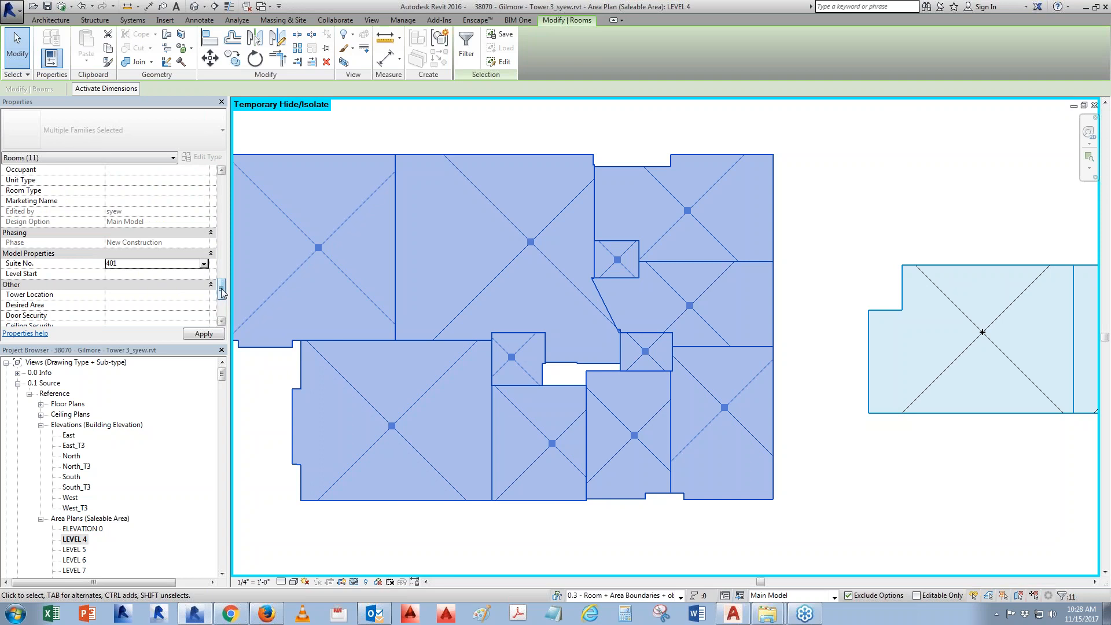
drag(222, 291, 223, 307)
click(354, 581)
click(358, 570)
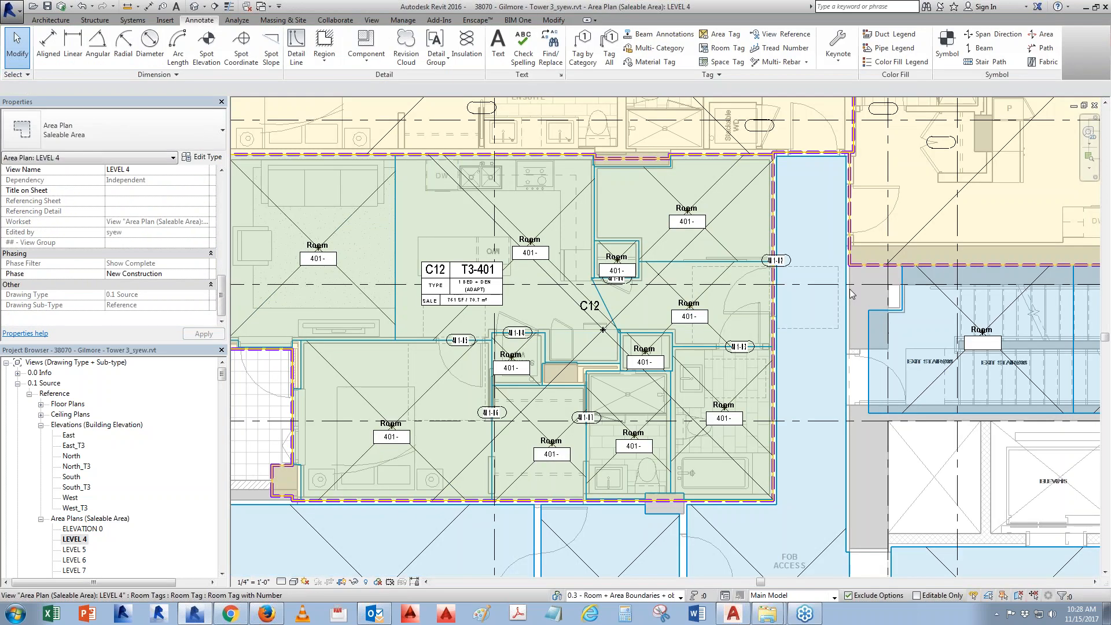
Set the NO. value to 02 for the large room above the entry, matching door tag 401-02.
scroll(824, 252, up, 2)
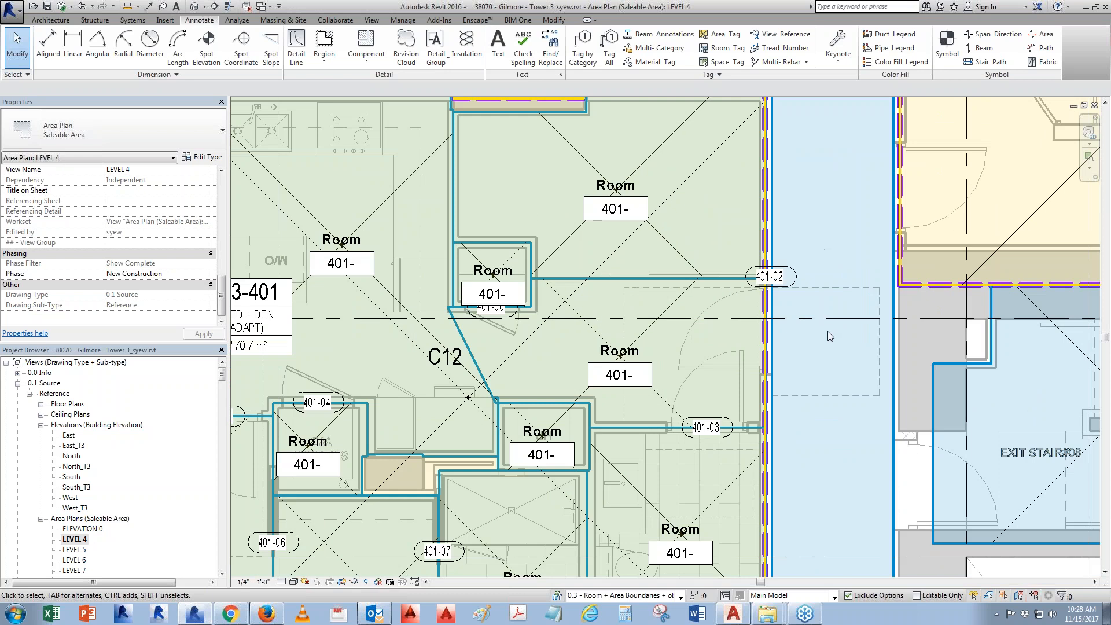
scroll(830, 327, up, 1)
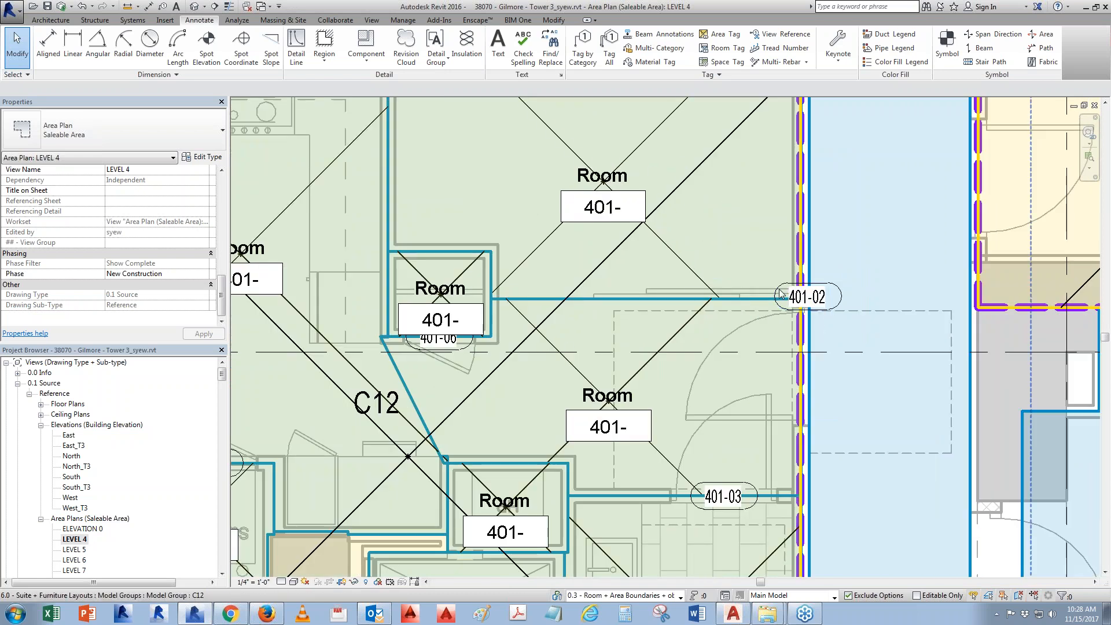
click(602, 207)
click(602, 207)
text(02)
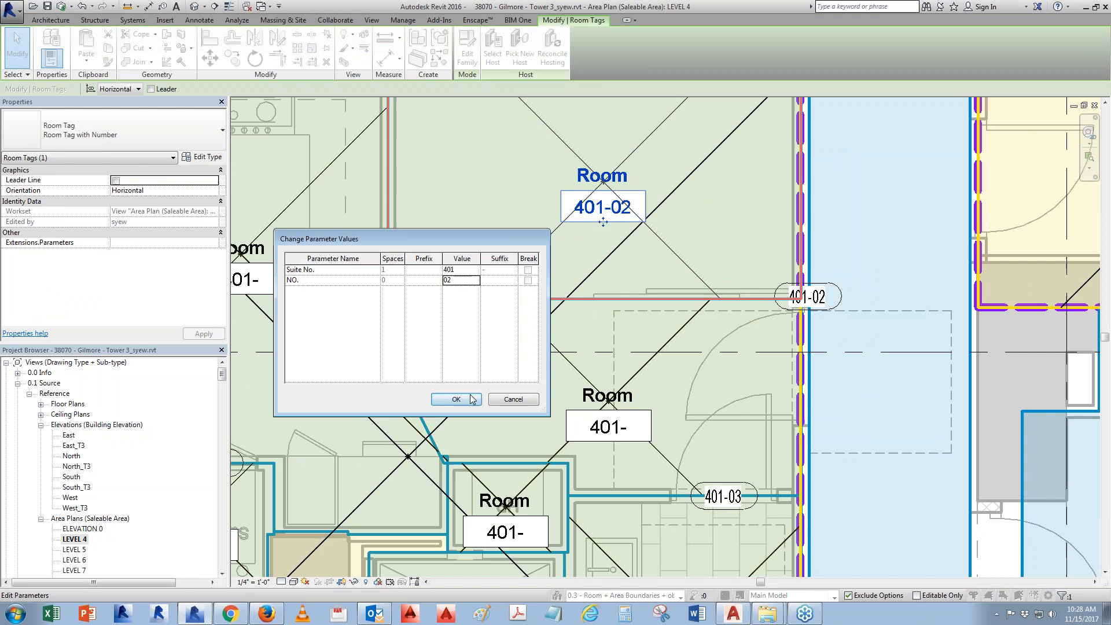
click(456, 399)
Rename the room inside the suite's entrance door as ENTRY and set its NO. value to 01.
middle_drag(853, 447, 818, 342)
double_click(587, 293)
text(e)
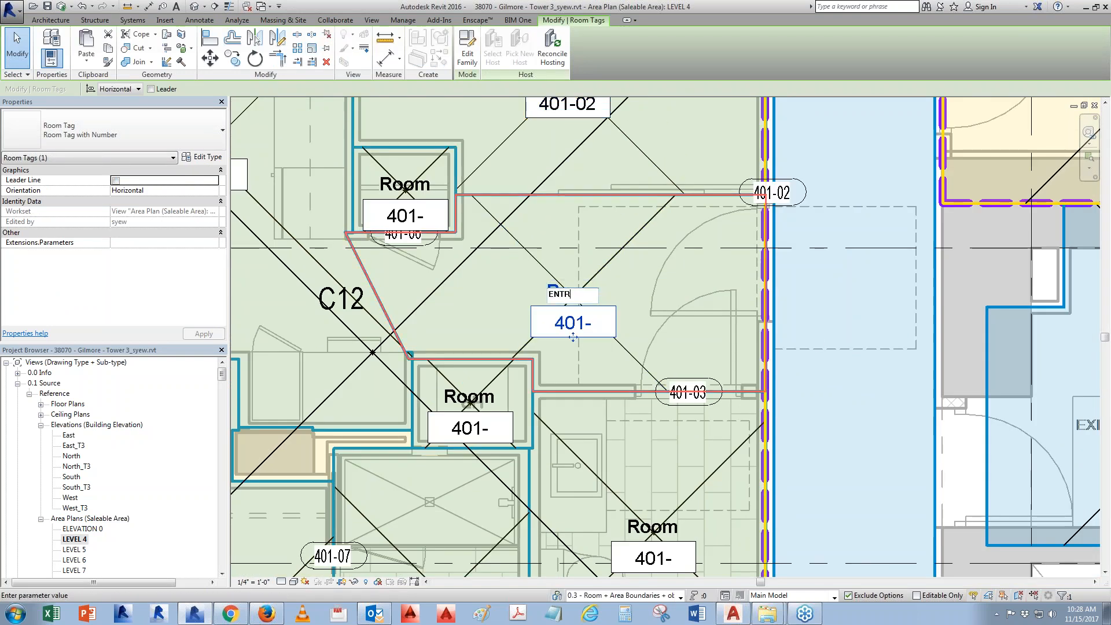
key(Return)
click(553, 314)
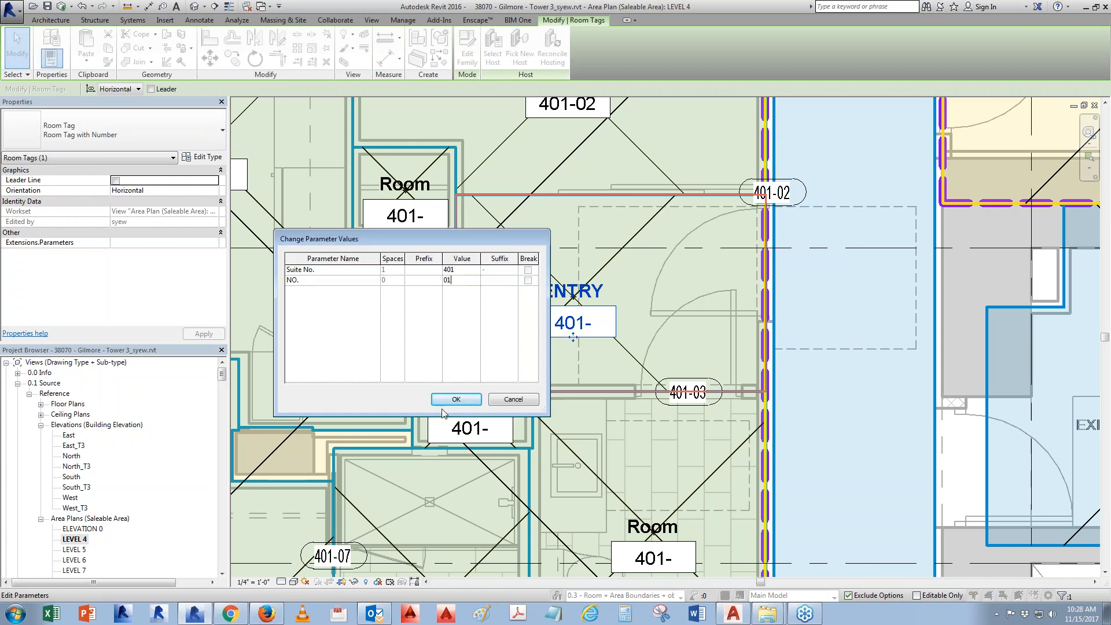
click(456, 400)
Rename room 401-02 as DEN.
middle_drag(727, 218, 717, 382)
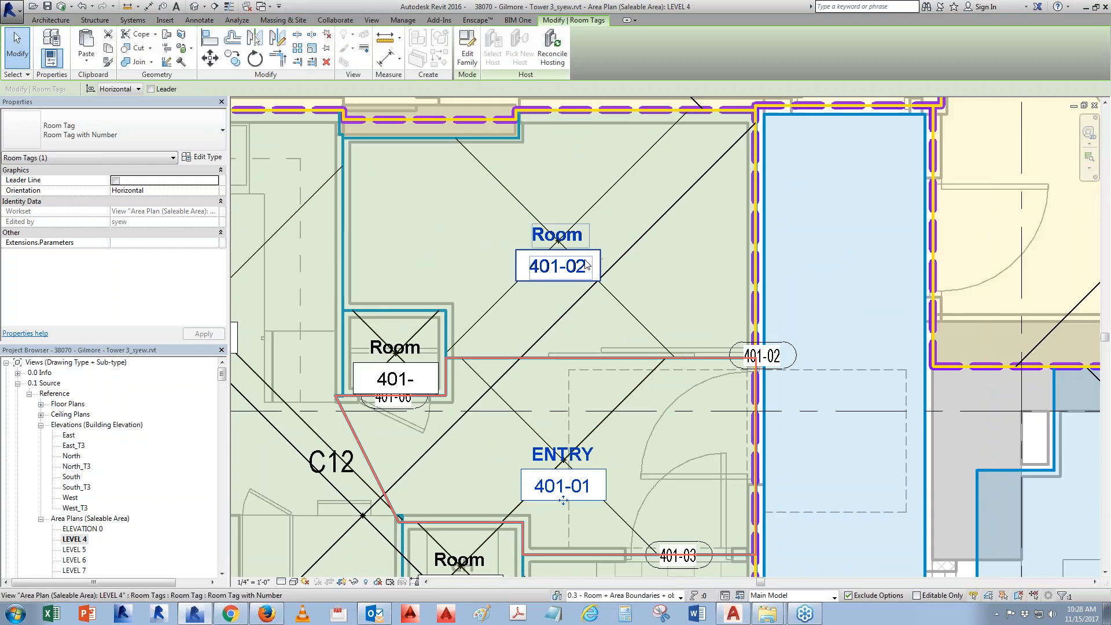
click(584, 235)
click(583, 236)
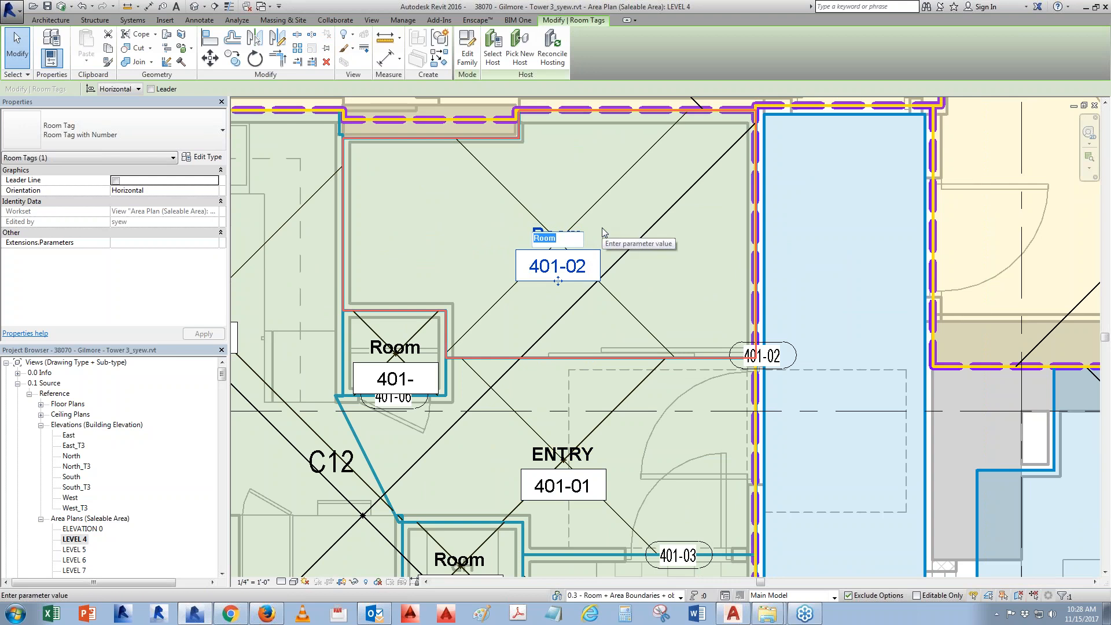
text(DEN)
key(Return)
Set the NO. value to 03 for the room behind door 401-03 and rename it as BATHROOM.
middle_drag(554, 363, 604, 213)
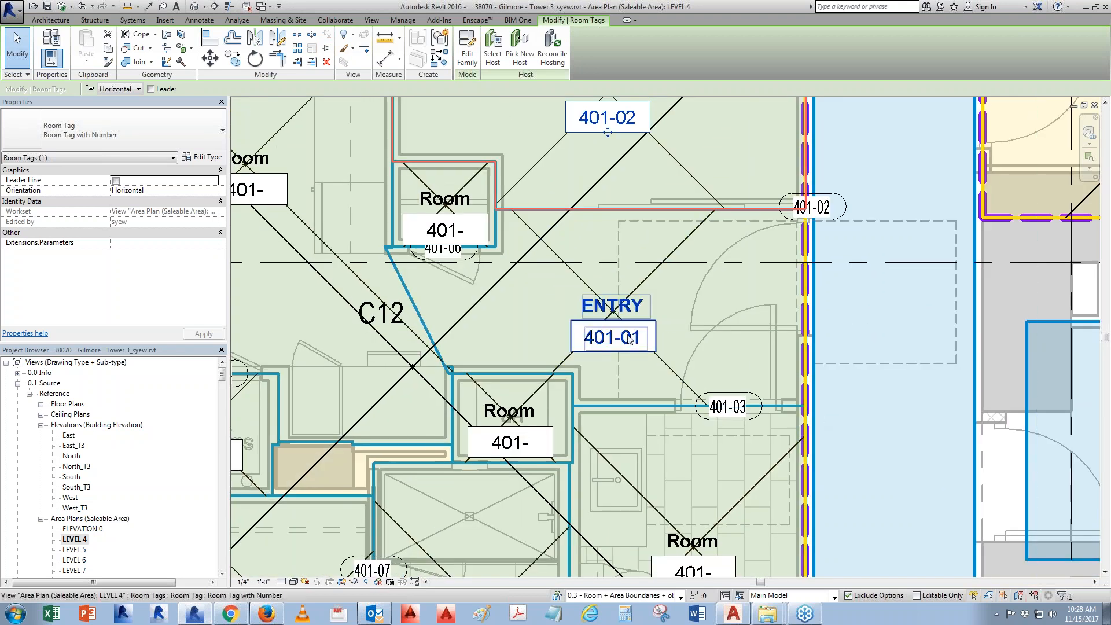
middle_drag(599, 291, 931, 295)
scroll(931, 296, down, 5)
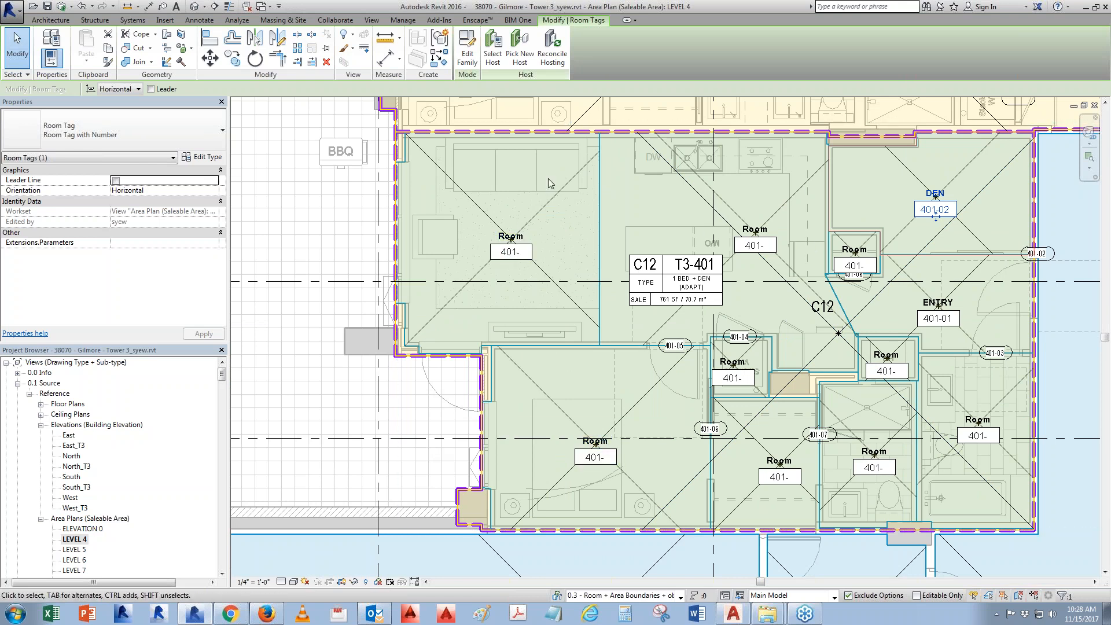
middle_drag(548, 178, 367, 171)
scroll(822, 335, up, 4)
scroll(766, 291, down, 2)
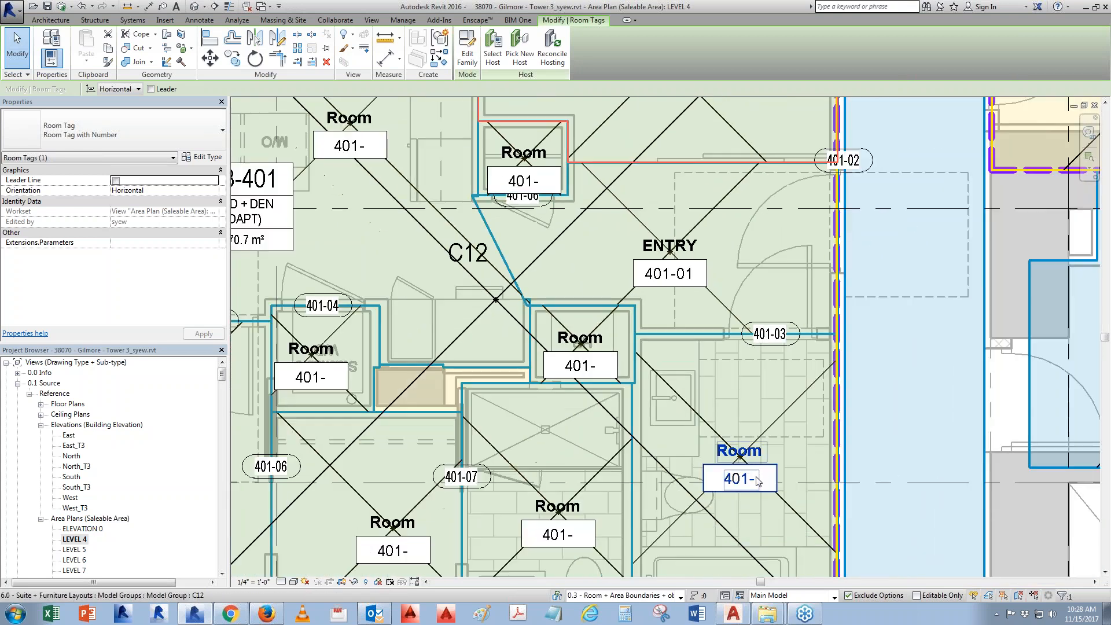
click(751, 480)
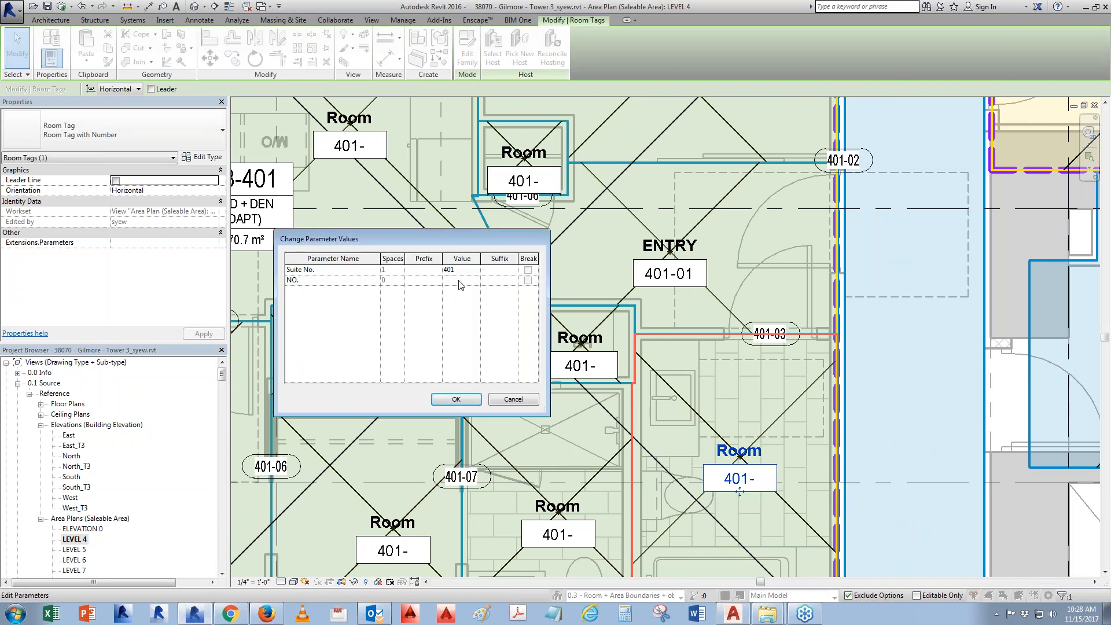
text(03)
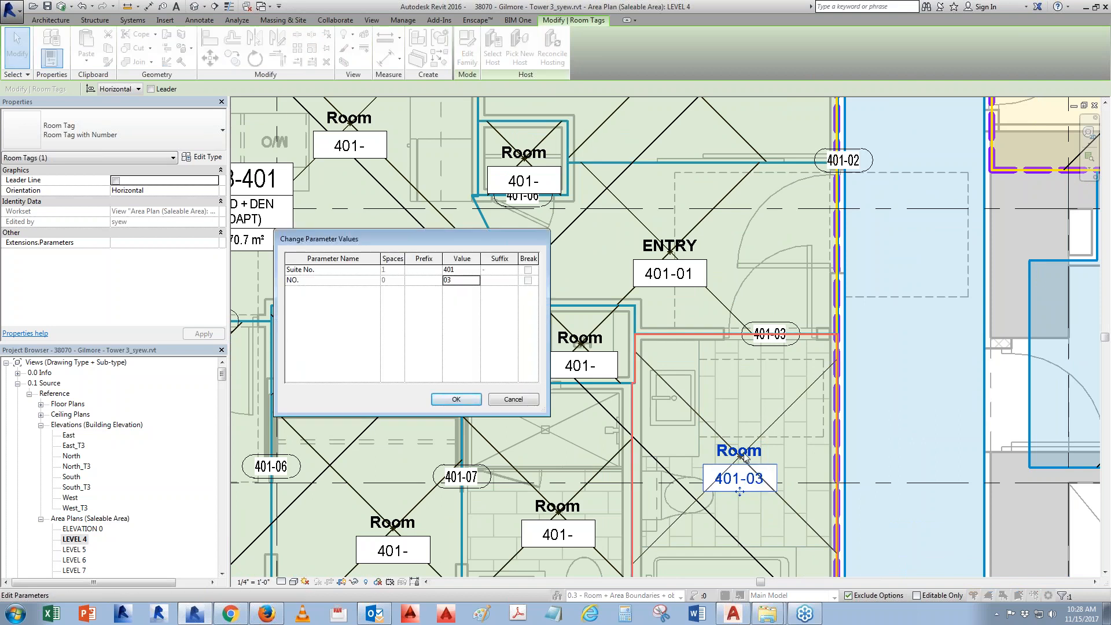
click(455, 400)
click(760, 452)
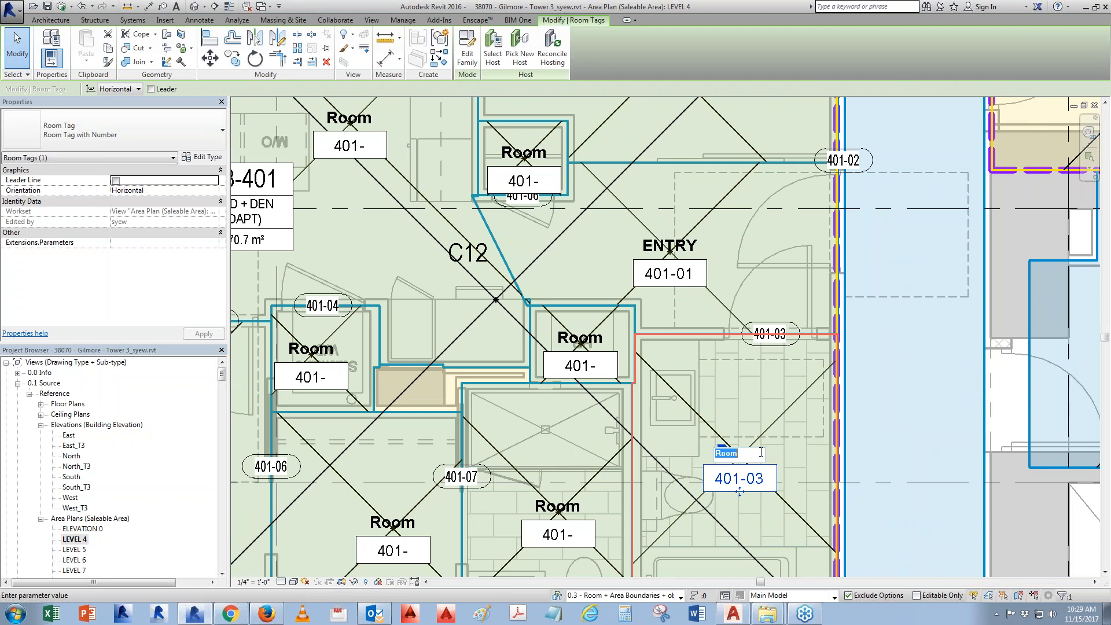
text(BATHROOM)
Rename the small HP closet between the entry and the bathrooms as HEAT PUMP.
click(596, 339)
text(HEAT PUMP)
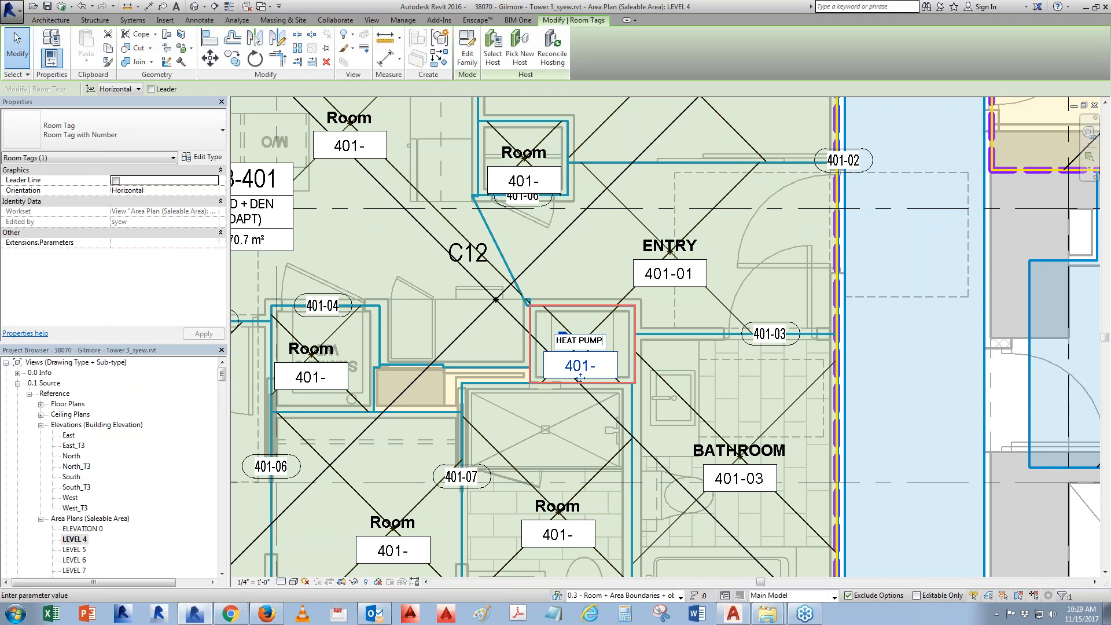
key(Return)
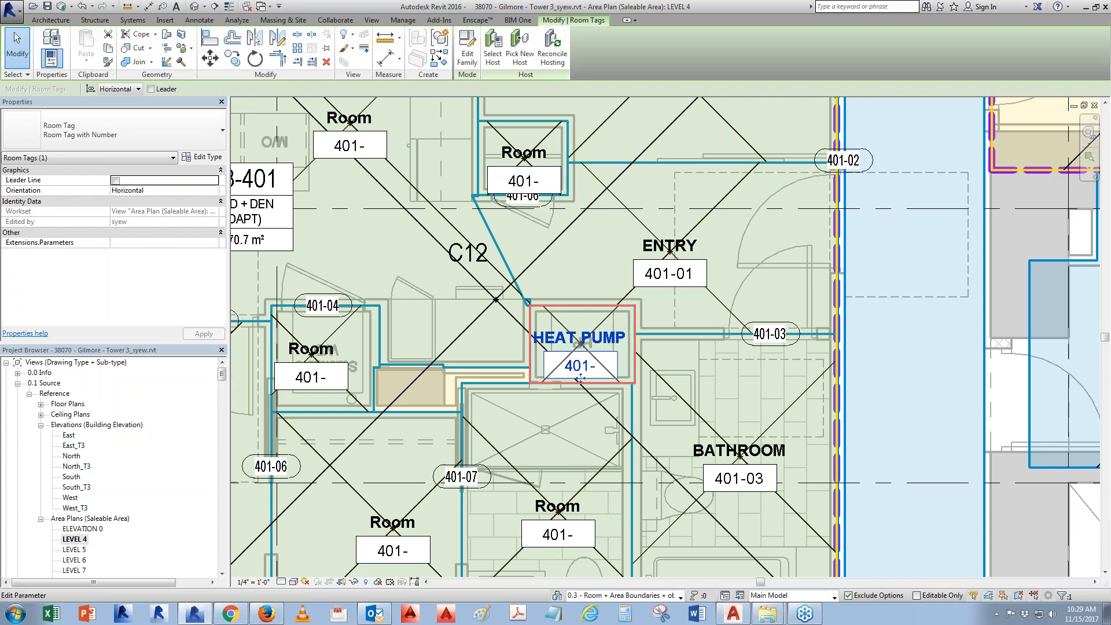
Rename the small closet below the den as CLOSET #1 and set its NO. value to 06.
click(526, 164)
key(Escape)
click(524, 156)
click(524, 156)
text(CLOSET #1)
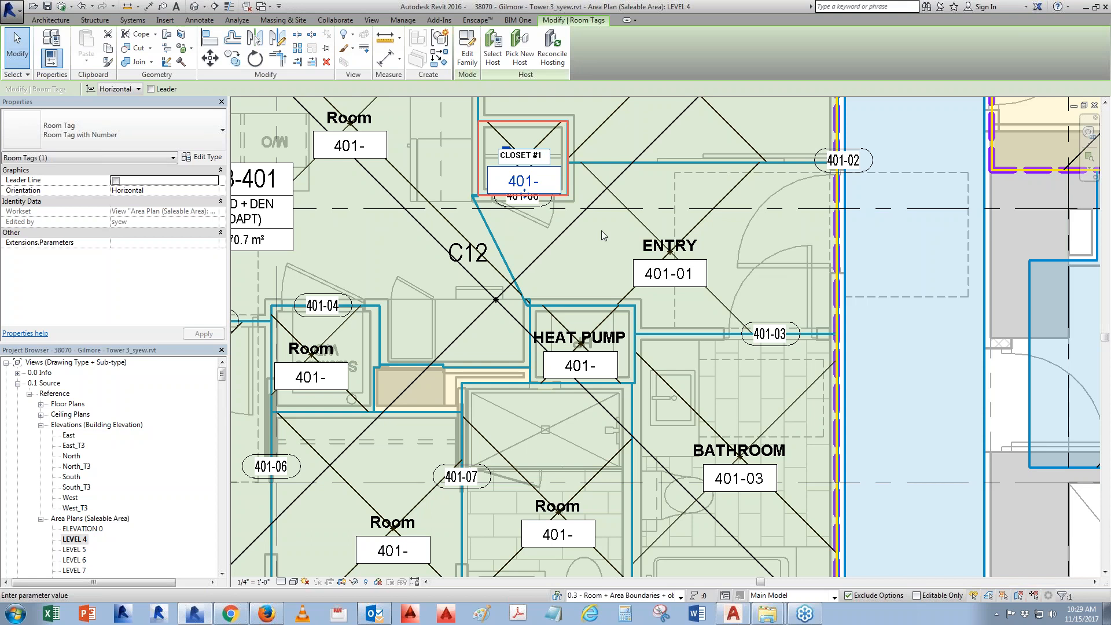
click(584, 284)
middle_drag(584, 287, 668, 290)
click(615, 184)
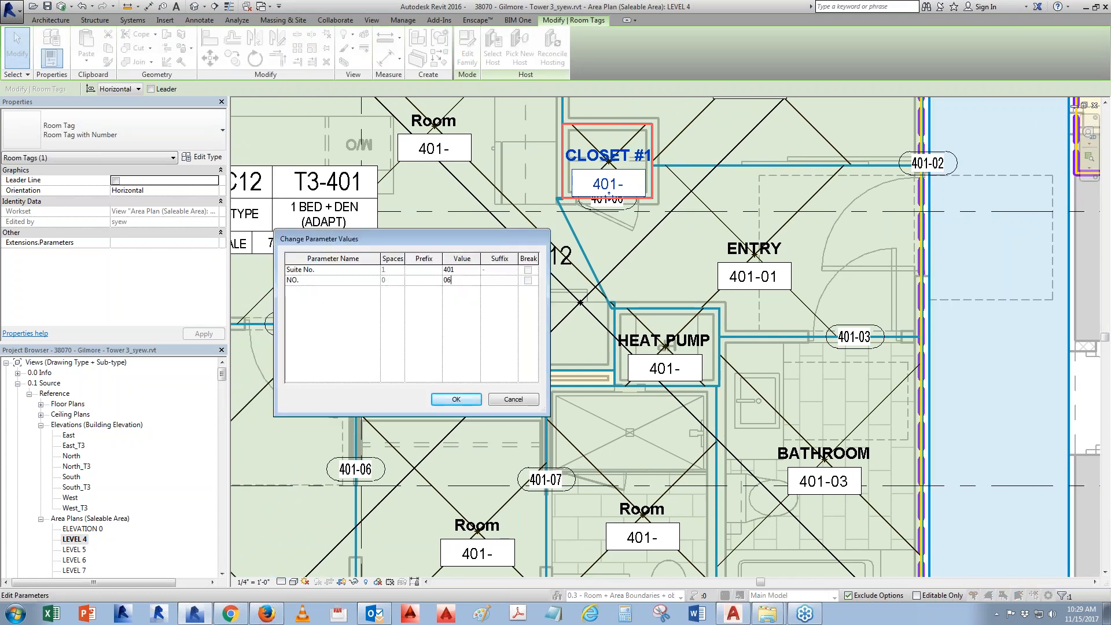
text(06)
click(456, 400)
scroll(620, 147, up, 3)
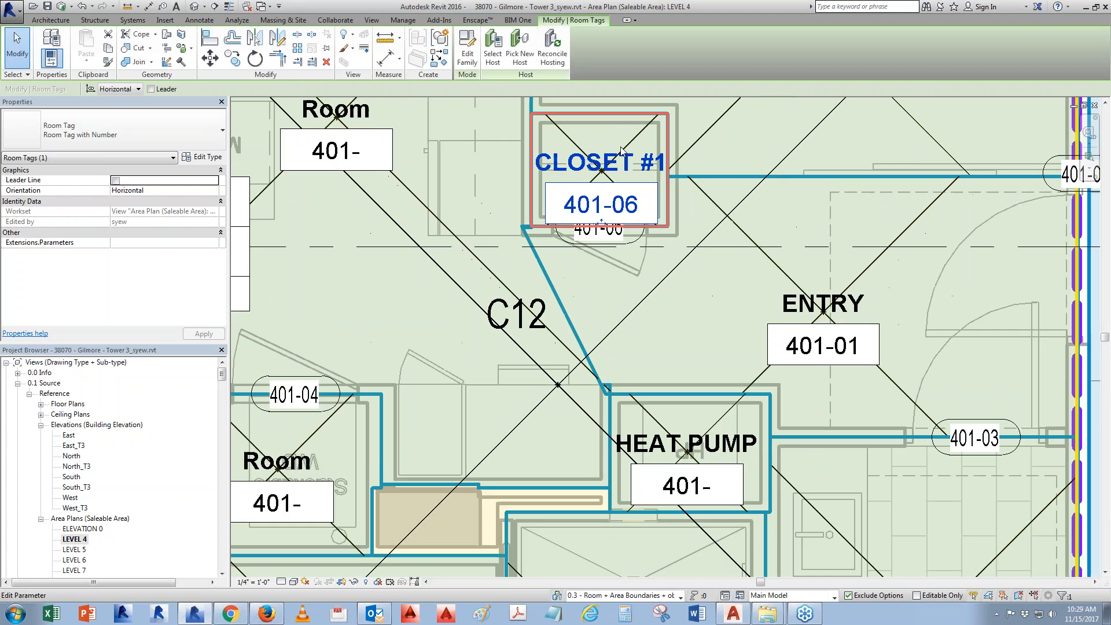
Shorten the name of the small closet below the den to CLOSET.
middle_drag(707, 337, 738, 279)
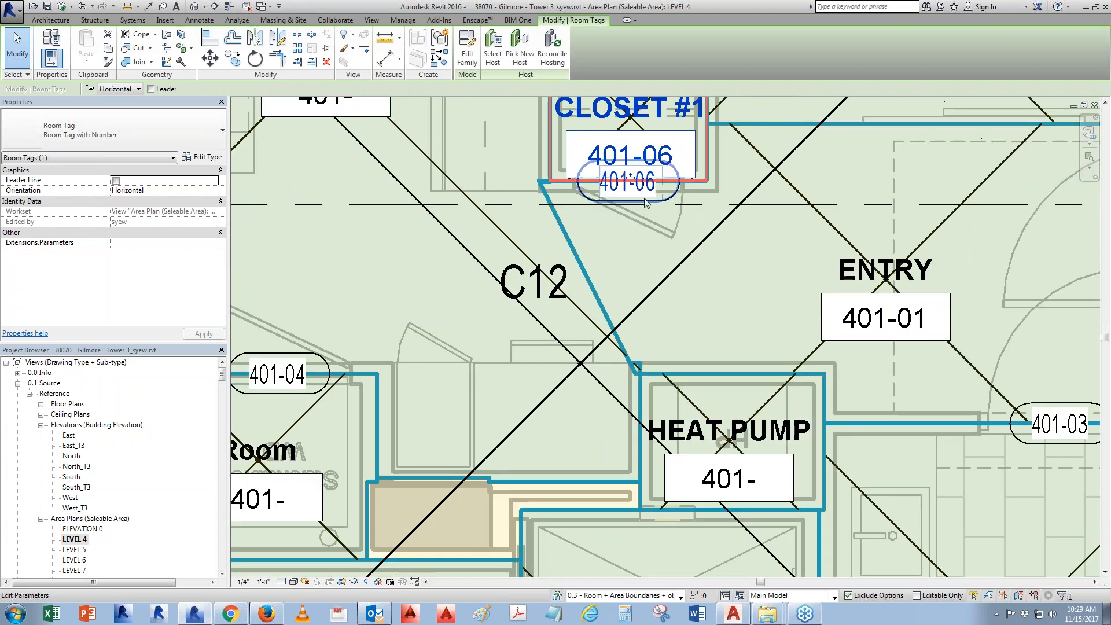
scroll(703, 213, down, 2)
middle_drag(703, 213, 1089, 110)
scroll(471, 328, down, 2)
middle_drag(751, 464, 588, 441)
middle_drag(688, 135, 674, 217)
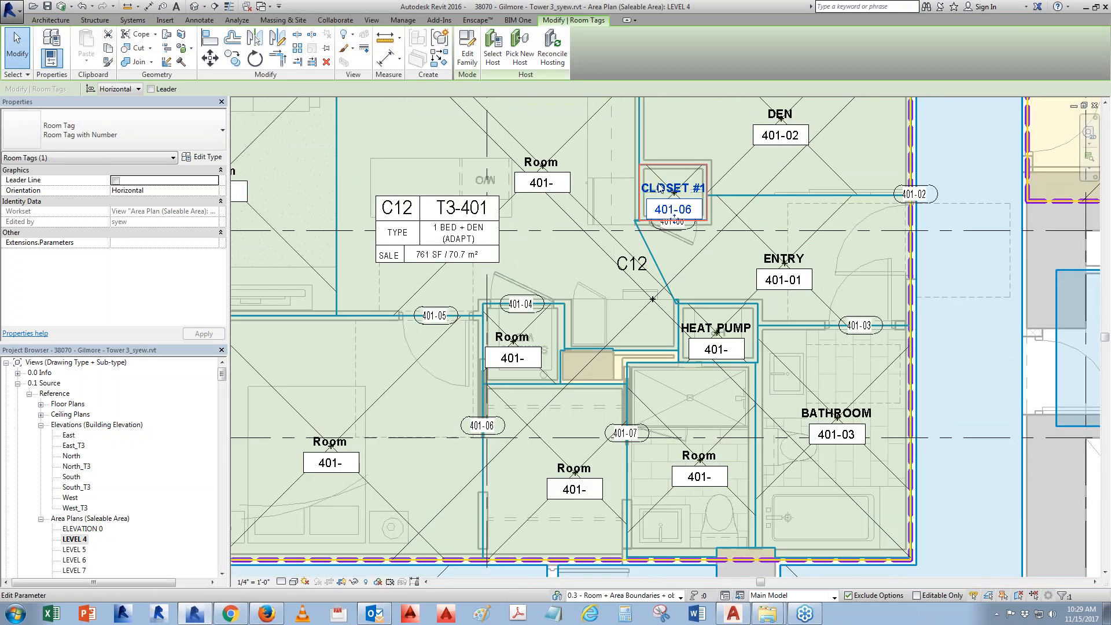
click(661, 189)
key(End)
key(BackSpace)
key(BackSpace)
key(BackSpace)
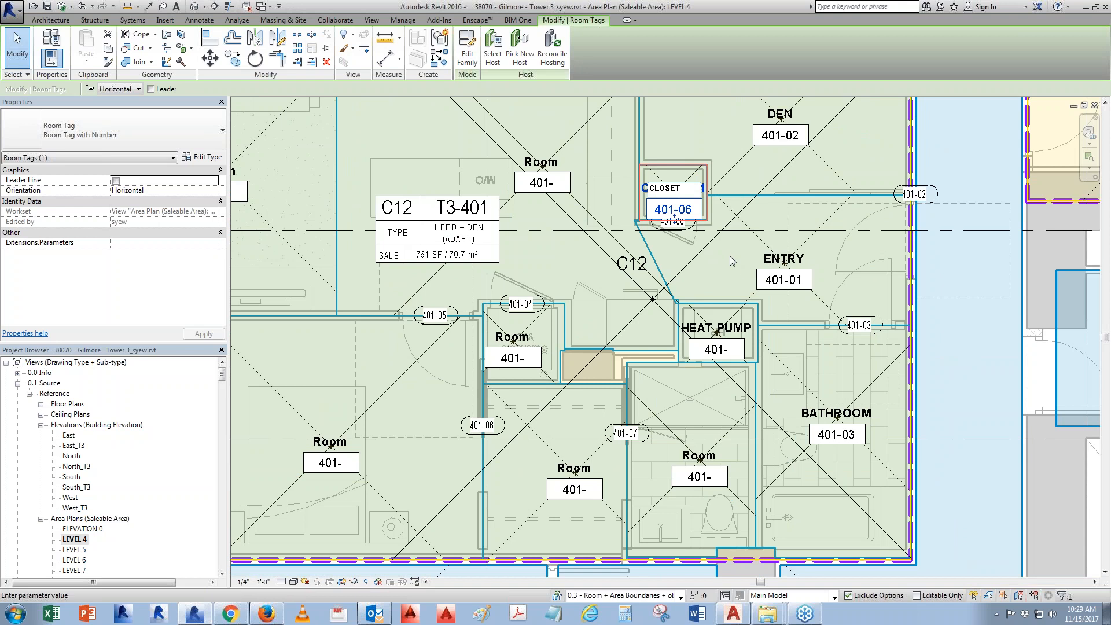
key(Return)
Rename the room between doors 401-06 and 401-07 as WALK-IN CLOSET and set its NO. value to 06.
click(573, 468)
click(573, 468)
text(WALK)
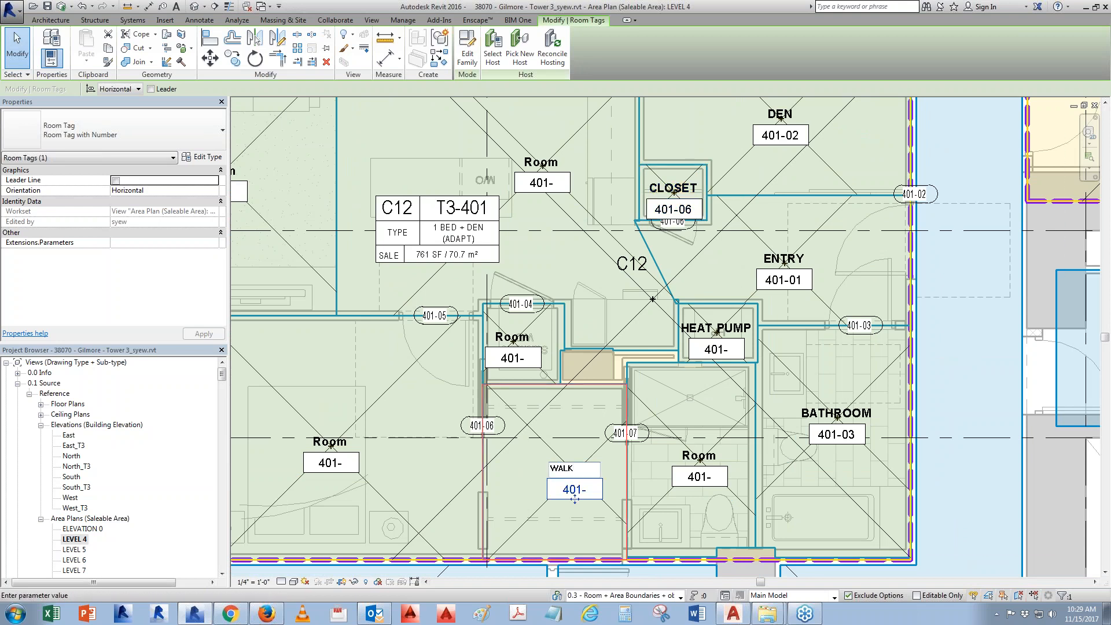
text(-IN CLOSET)
key(Return)
click(575, 490)
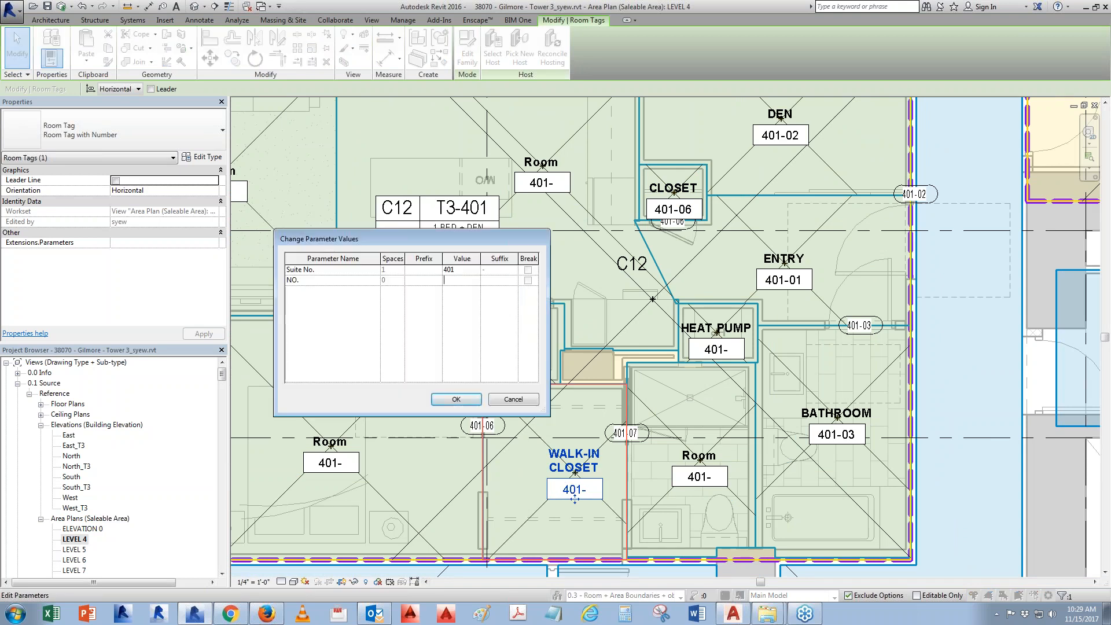
text(06)
click(456, 399)
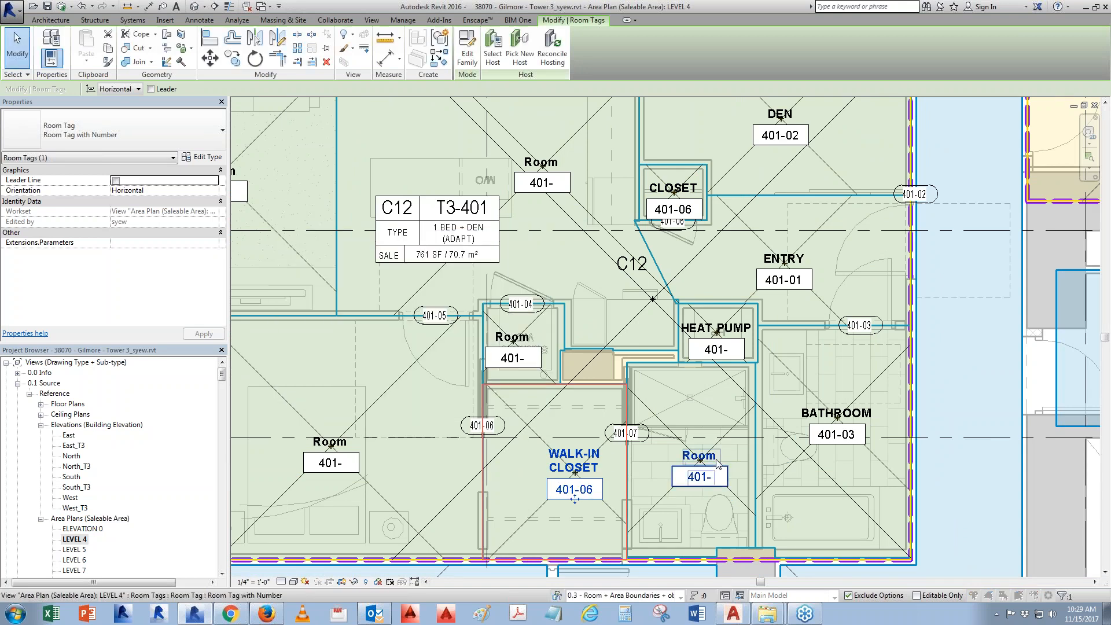
Rename the bathroom behind door 401-07 as ENSUITE and set its NO. value to 07.
click(712, 461)
click(718, 459)
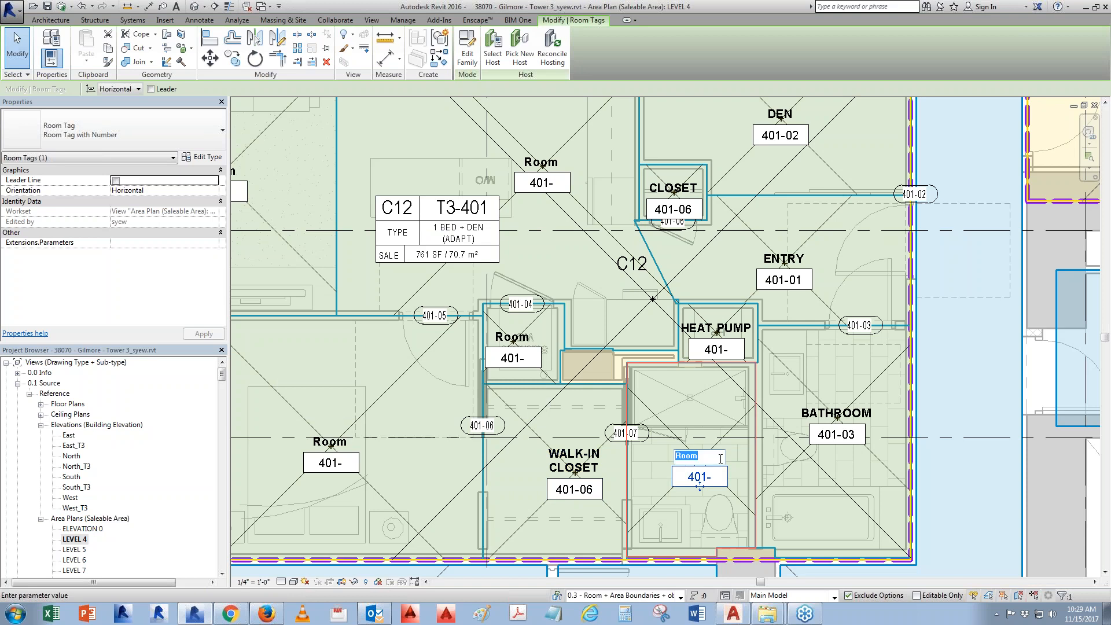
text(ENSUITE)
key(Return)
click(714, 479)
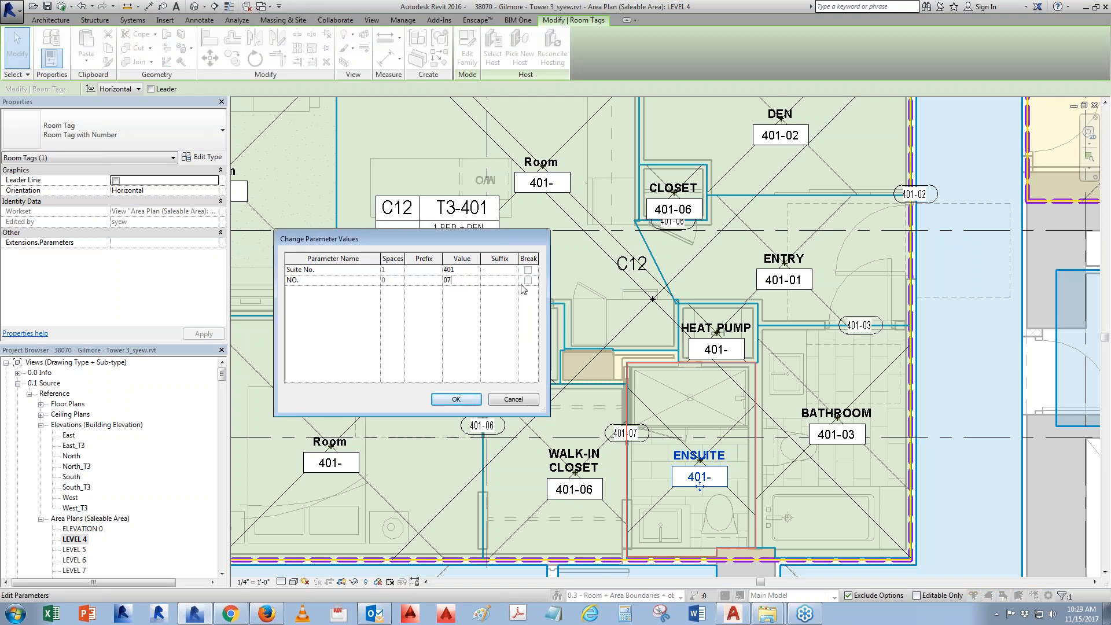
click(456, 399)
middle_drag(637, 349, 670, 382)
key(Escape)
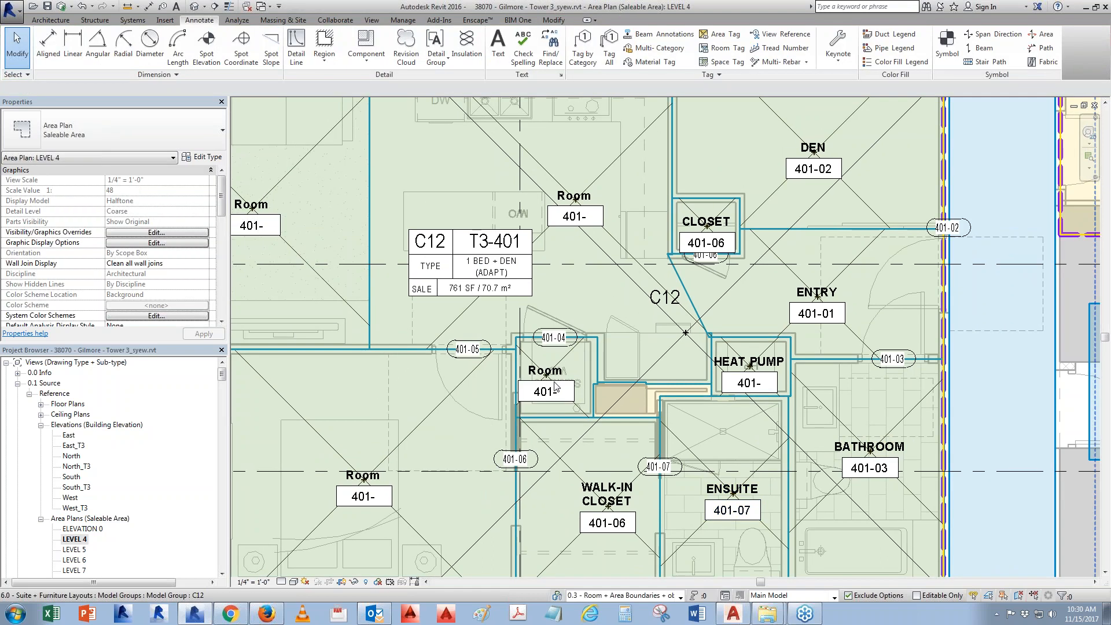
Rename the room behind door 401-04 as WASHER/DRYER and set its NO. value to 04.
double_click(551, 374)
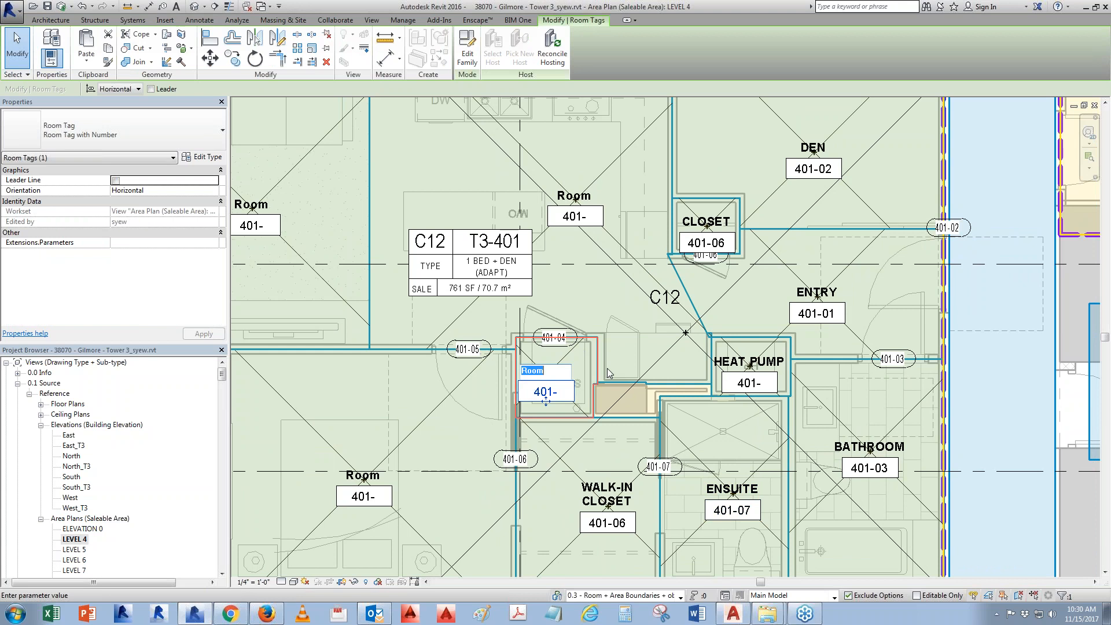
text(WASH)
text(ER/DRYER)
key(Return)
click(547, 393)
text(04)
click(448, 399)
Rename the room behind door 401-05 as BEDROOM and set its NO. value to 05.
middle_drag(475, 355, 568, 311)
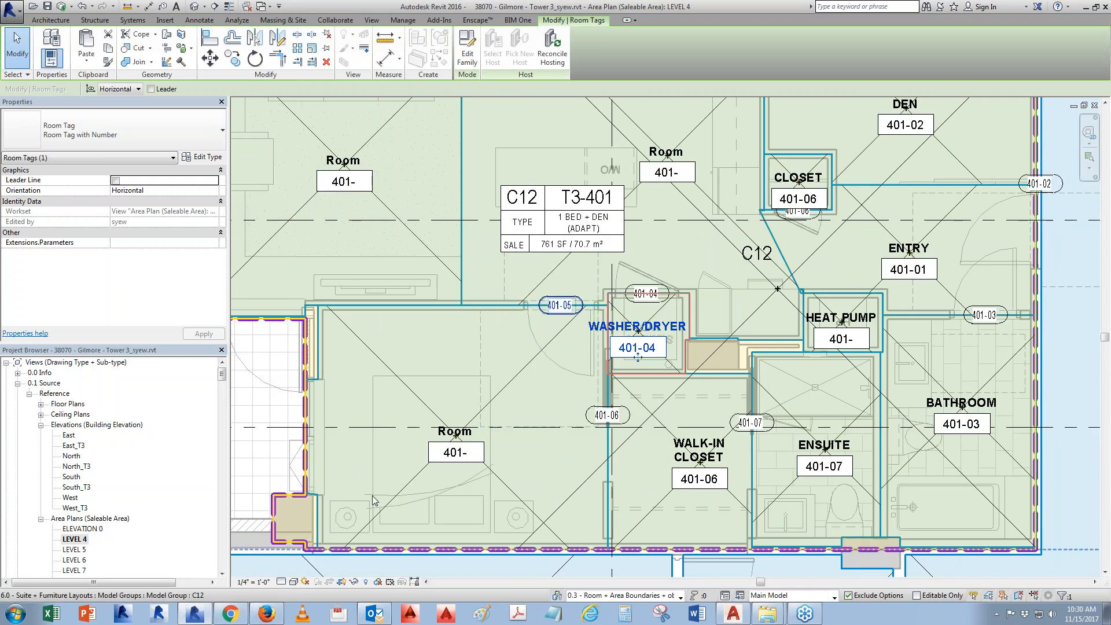
click(454, 433)
text(BEDR)
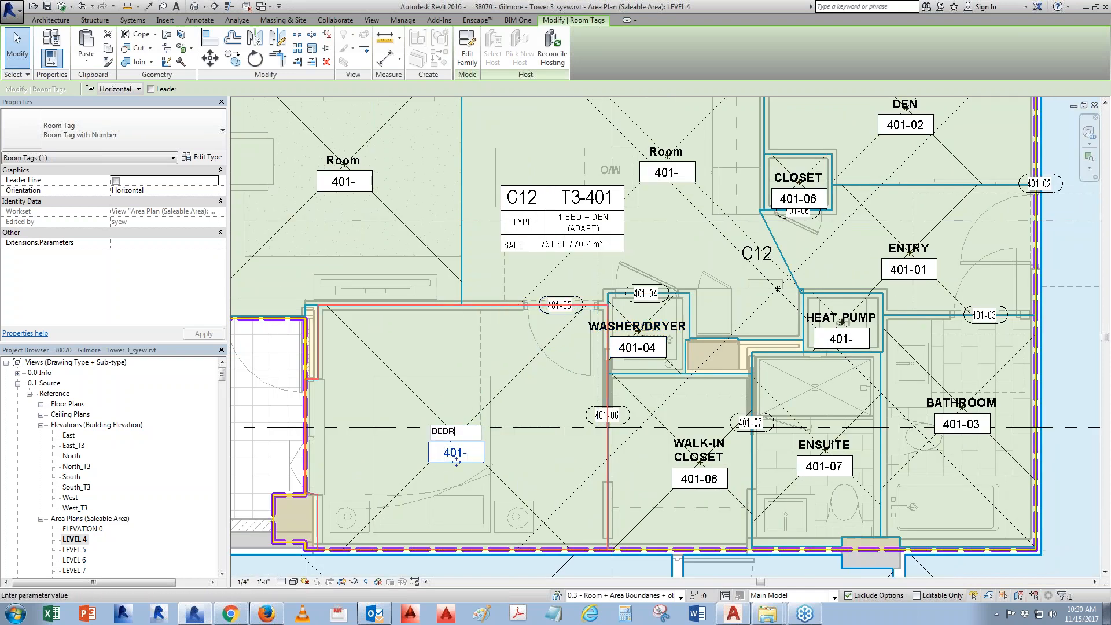
text(OOM)
key(Return)
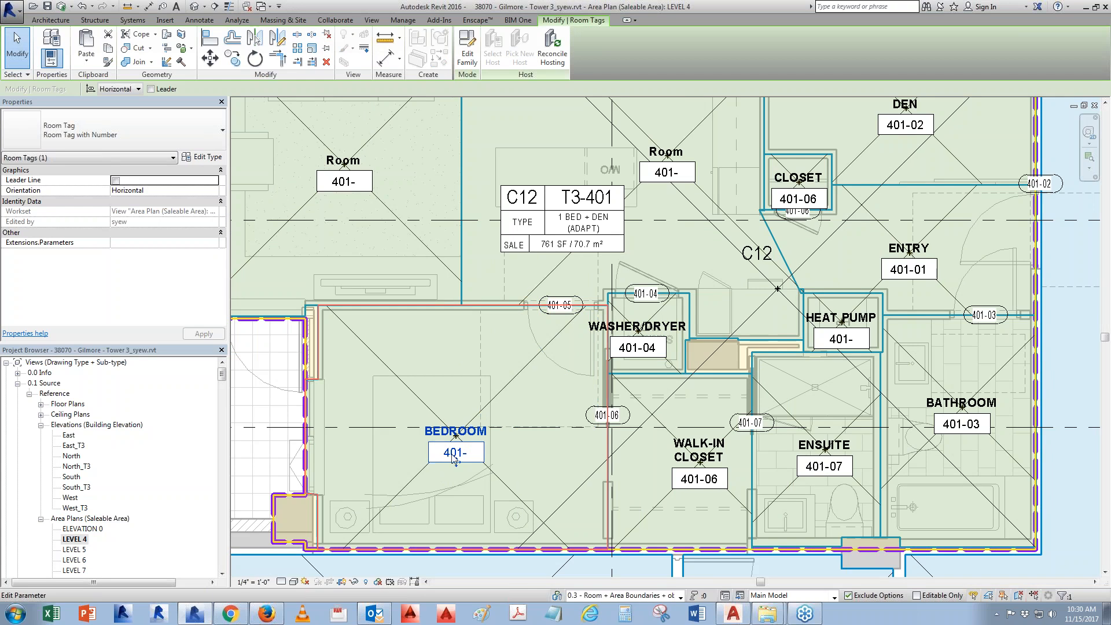
click(455, 453)
click(460, 280)
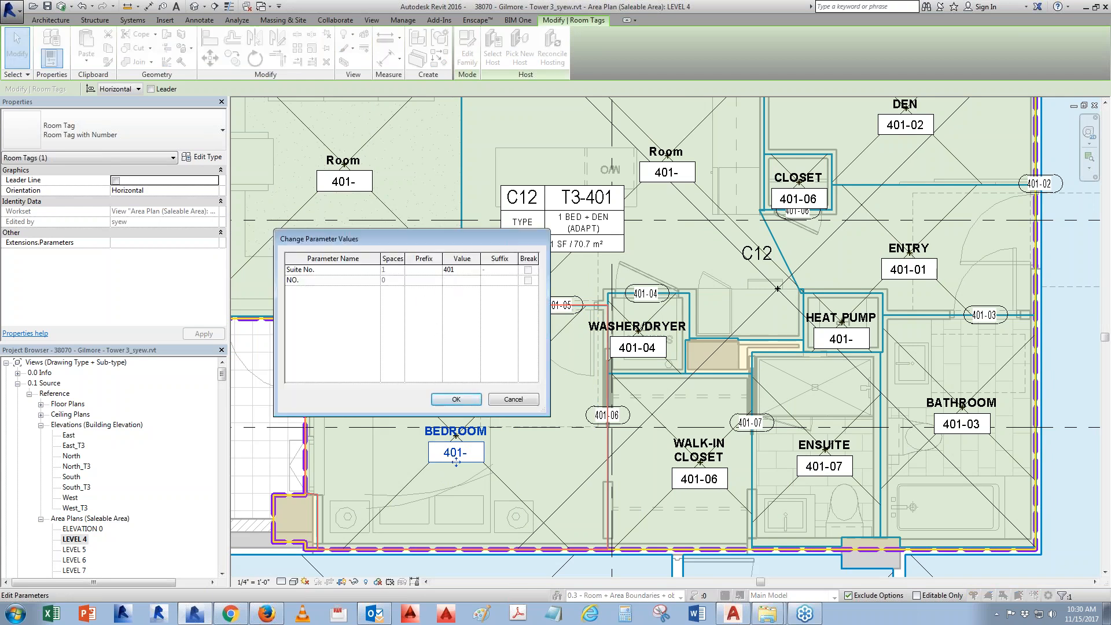
double_click(452, 282)
text(05)
click(454, 400)
Rename the unnamed room above the bedroom as LIVING and set its NO. value to 08.
middle_drag(682, 296, 757, 369)
click(418, 235)
click(417, 235)
text(LIVING)
key(Return)
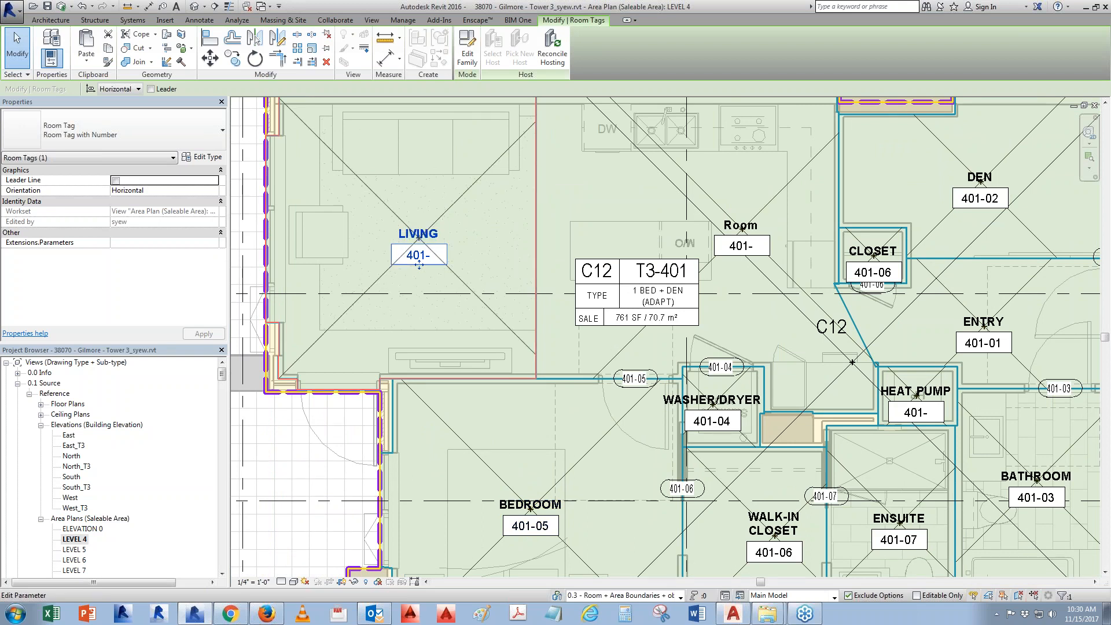
middle_drag(419, 264, 411, 246)
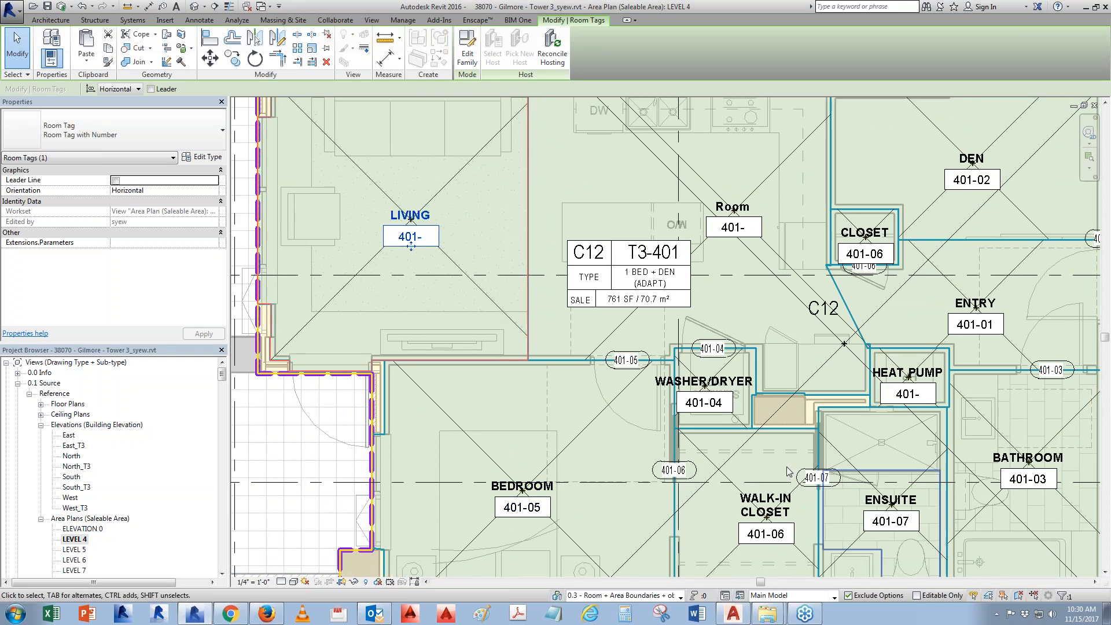
click(413, 236)
text(08)
click(456, 399)
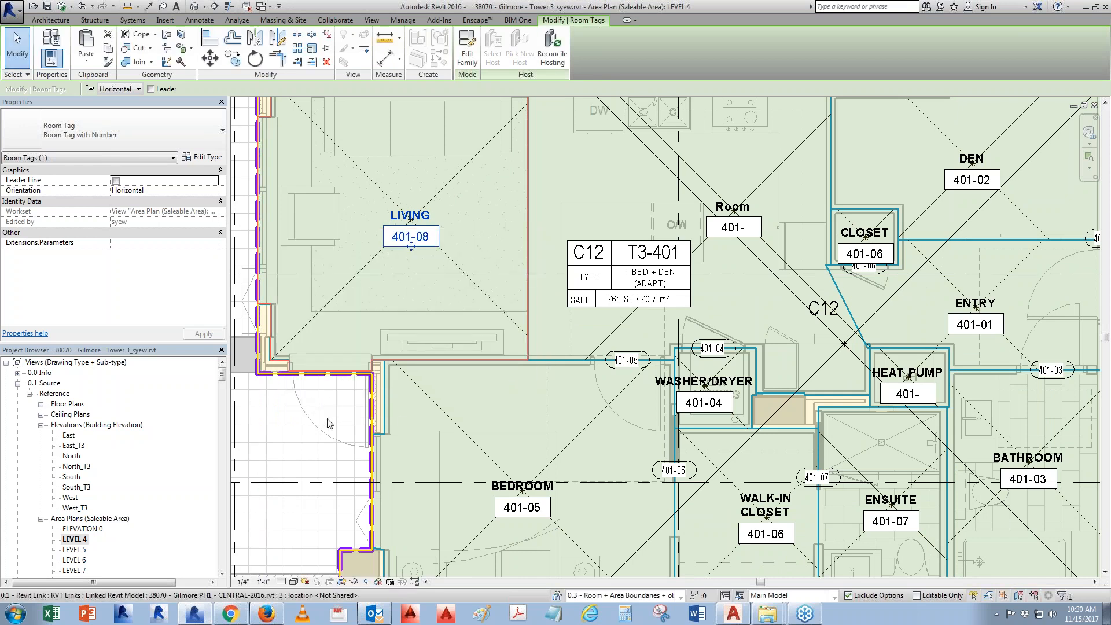
Rename the last unnamed room in suite C12 as KITCHEN and set its NO. value to 09.
middle_drag(742, 208, 647, 242)
click(646, 242)
click(647, 242)
text(KI)
key(Return)
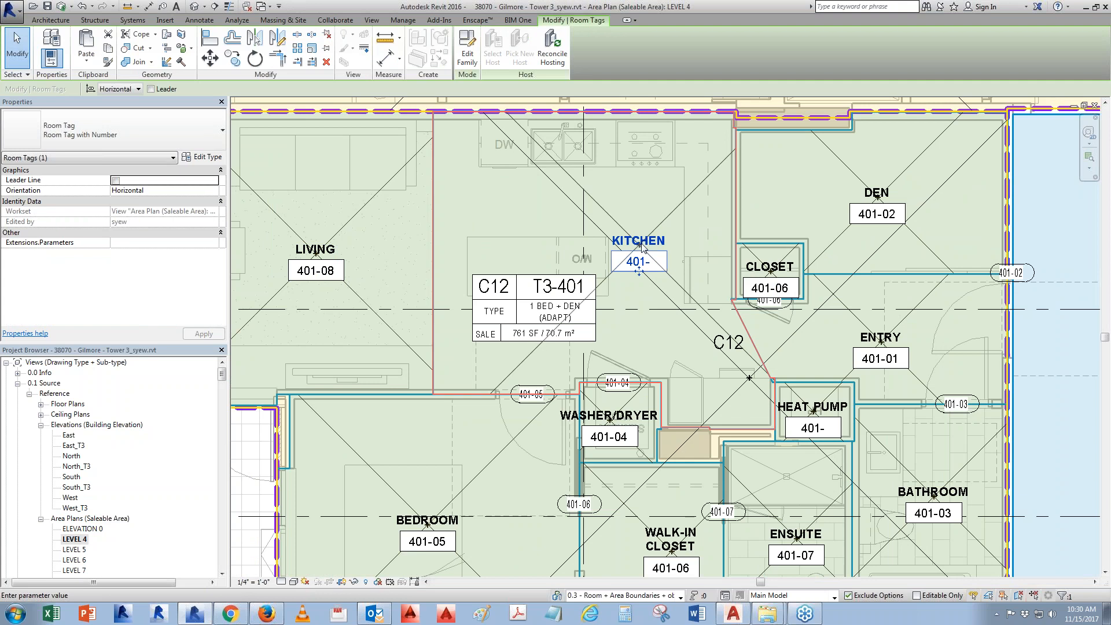
click(649, 267)
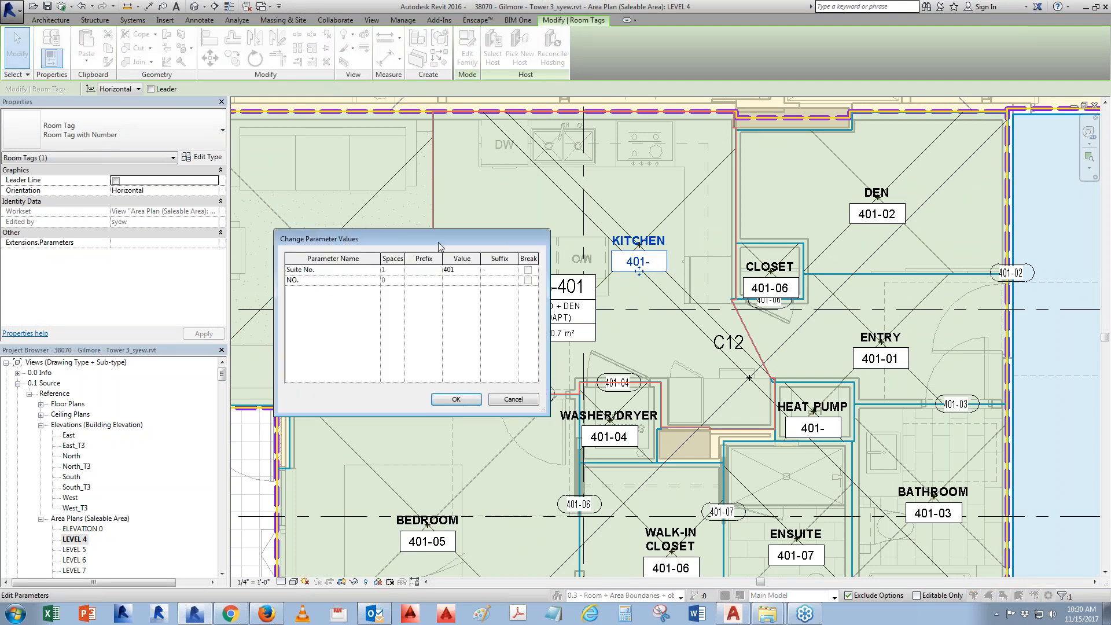
text(09)
click(456, 399)
Set the NO. value of the HEAT PUMP room to 10.
click(846, 408)
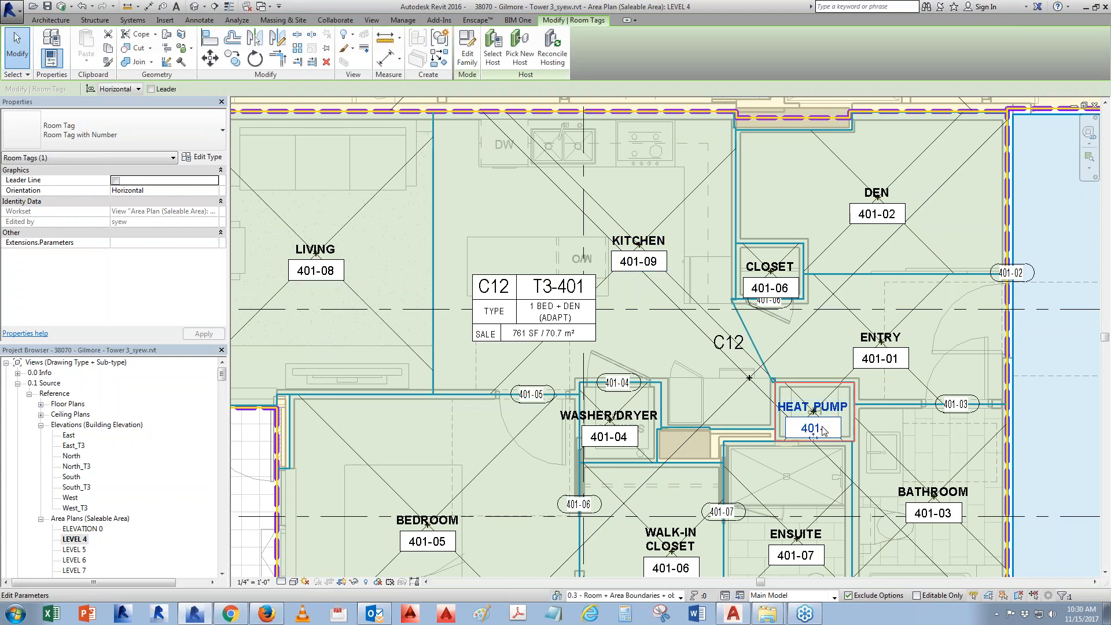
click(813, 428)
text(10)
click(456, 399)
Open the sheet A41.34 - DOOR SCHEDULE.
drag(222, 384, 218, 491)
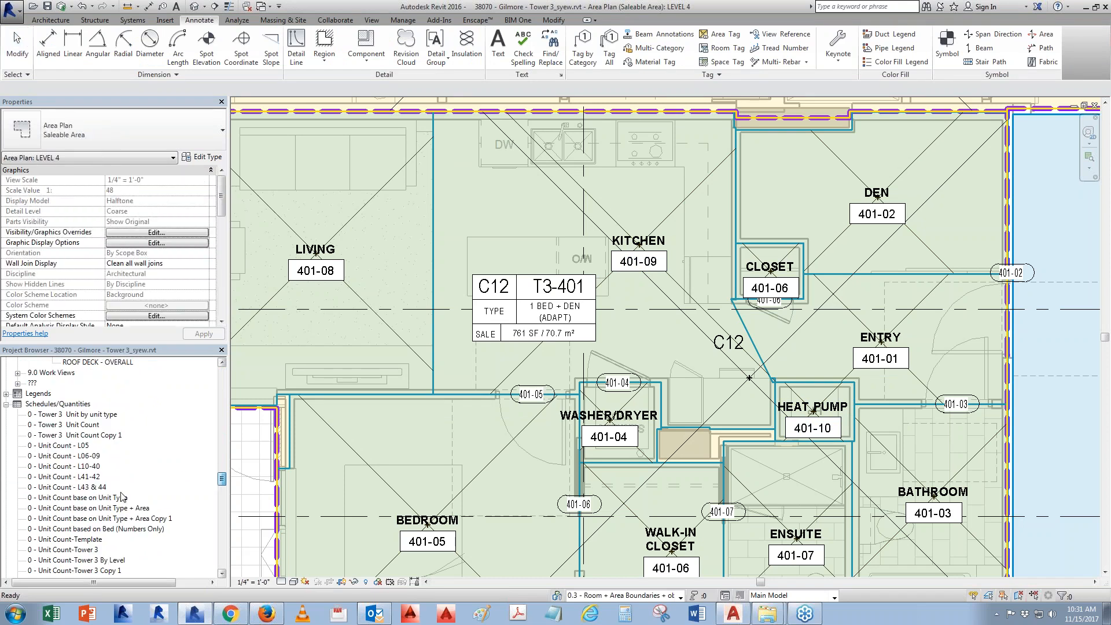
scroll(150, 505, down, 6)
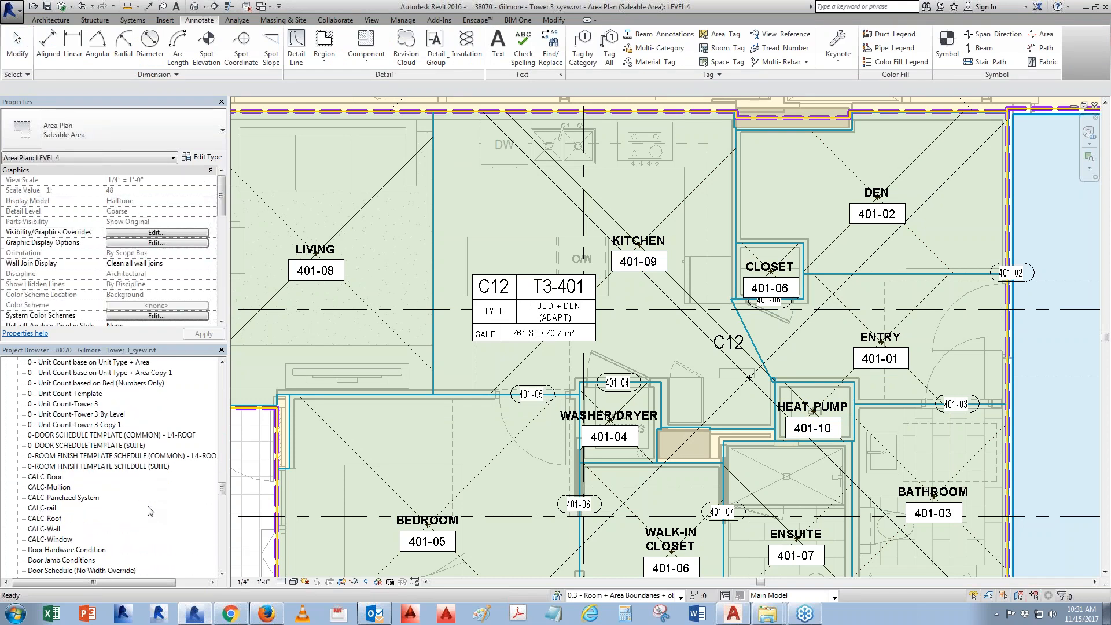
drag(223, 501, 224, 514)
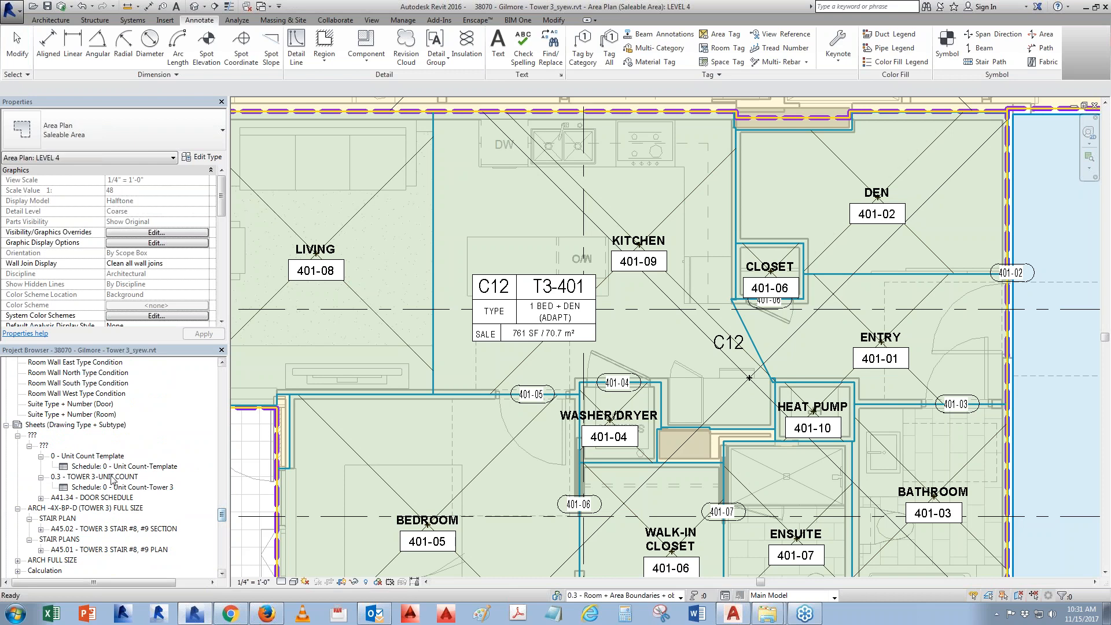
double_click(73, 498)
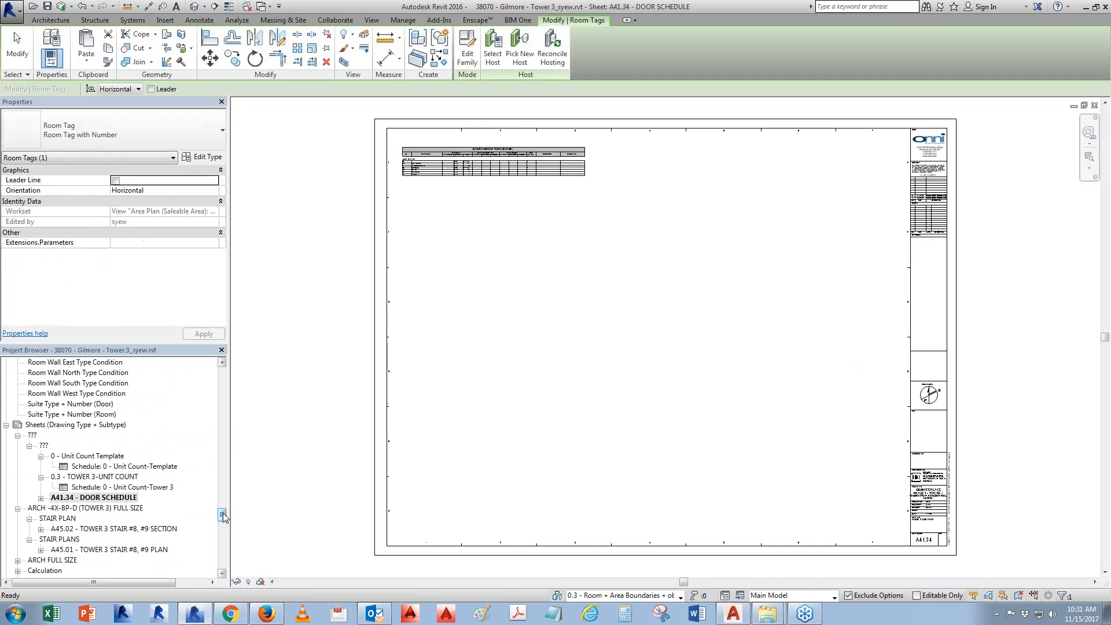
Place the 0-ROOM FINISH TEMPLATE SCHEDULE (SUITE) on the sheet beside the existing door schedule.
drag(224, 517, 221, 482)
drag(222, 482, 219, 491)
drag(108, 517, 647, 171)
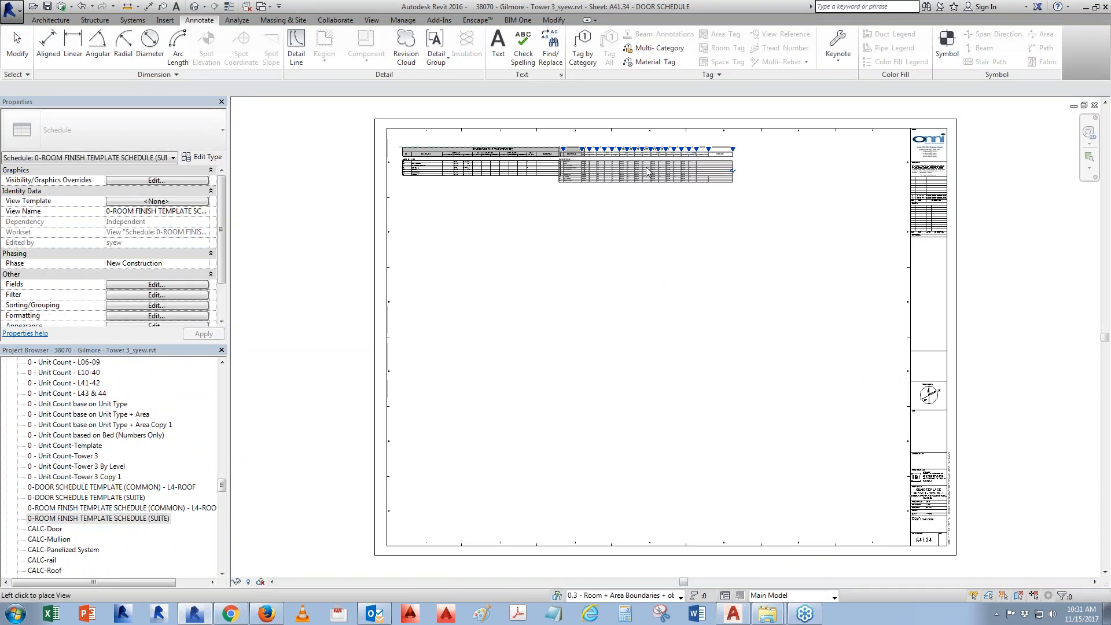
click(681, 171)
click(605, 225)
scroll(617, 147, up, 7)
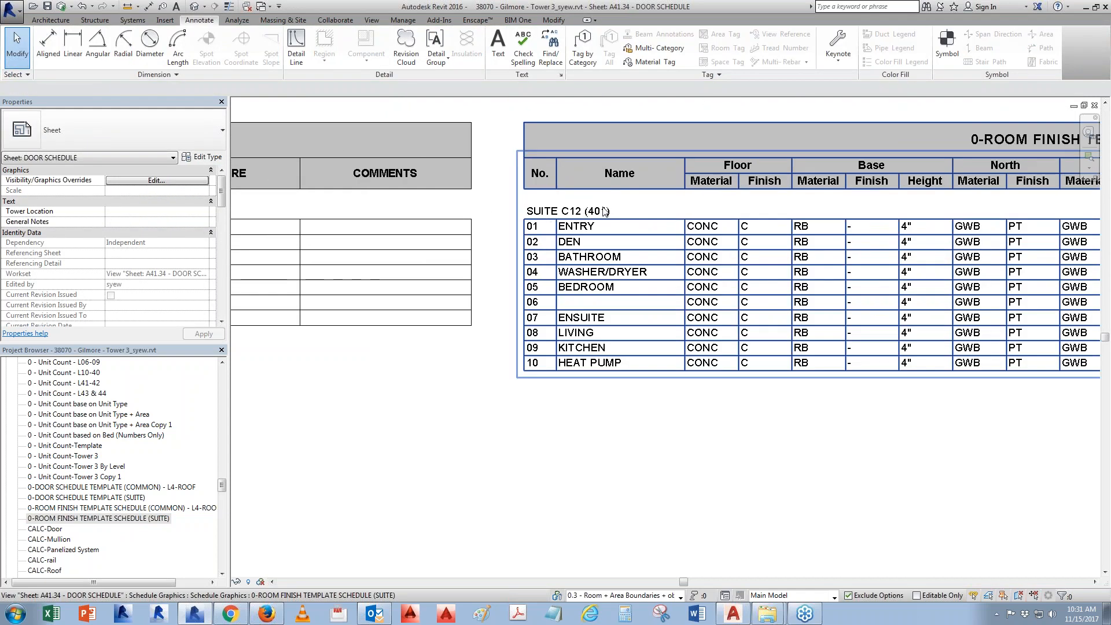
Open the placed room finish schedule for editing and show its unnamed row 06 in the model, dismissing the save reminder.
right_click(579, 323)
click(615, 79)
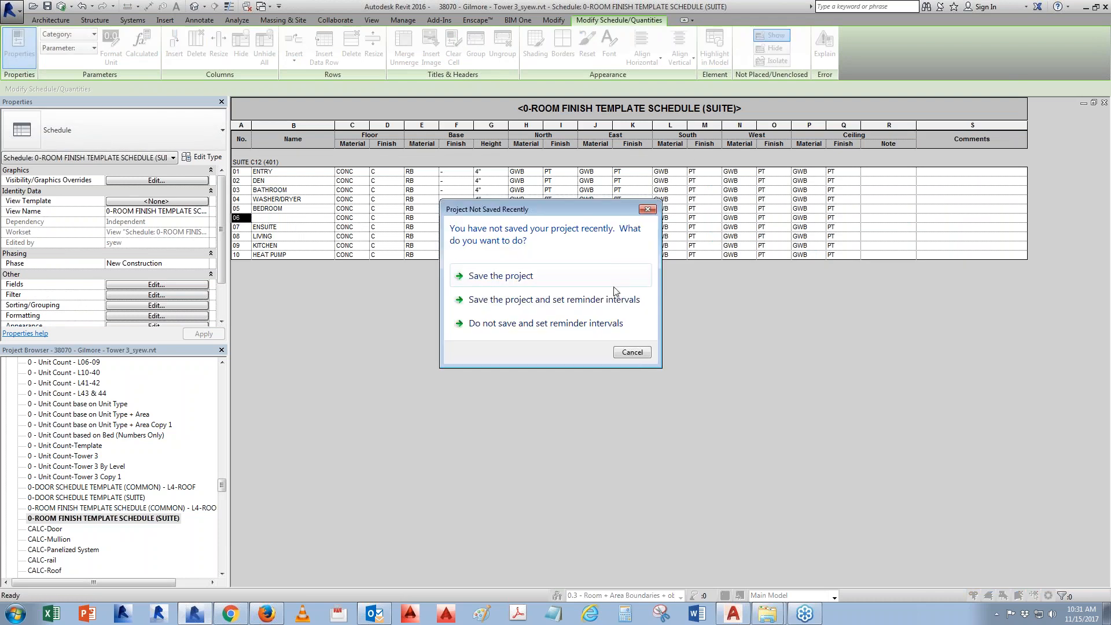
click(635, 354)
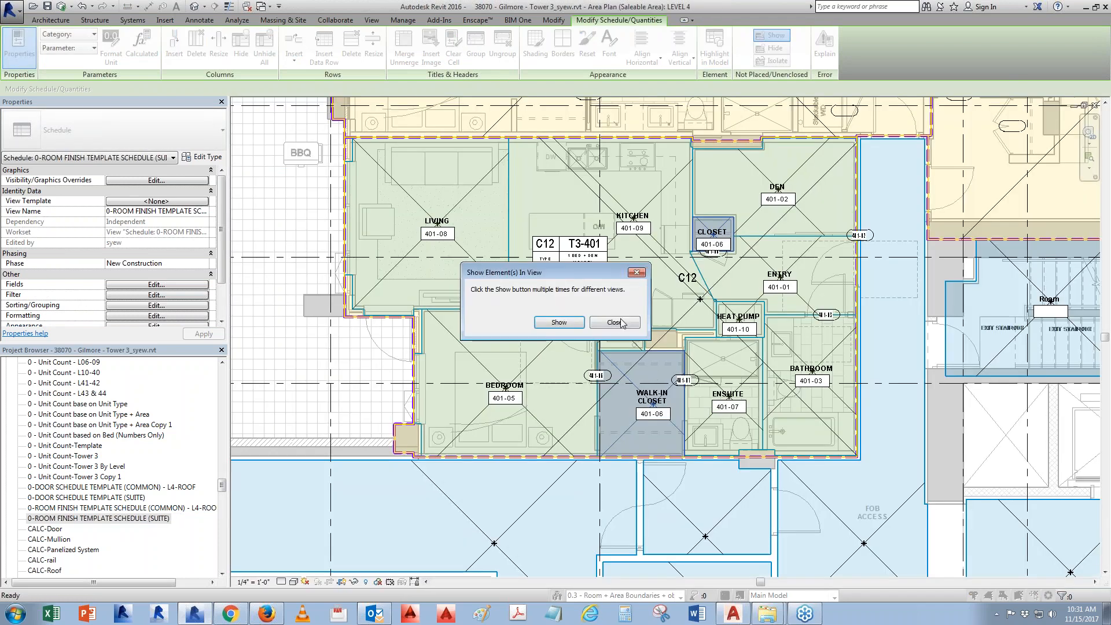
click(615, 323)
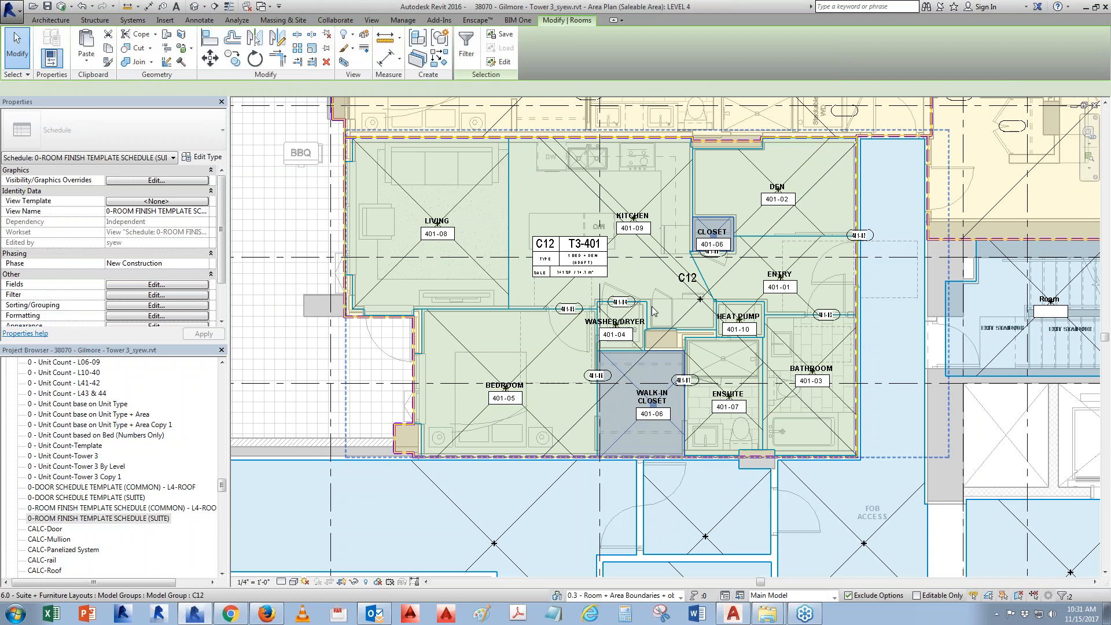
scroll(742, 224, up, 2)
scroll(740, 221, up, 1)
middle_drag(792, 337, 761, 257)
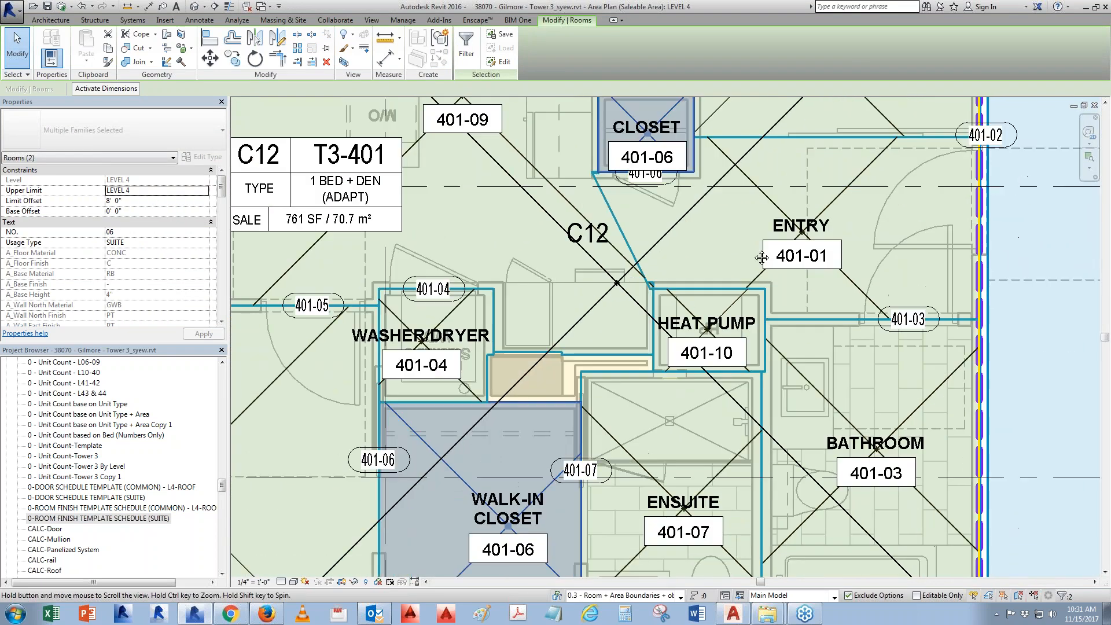
middle_drag(687, 274, 679, 300)
click(651, 307)
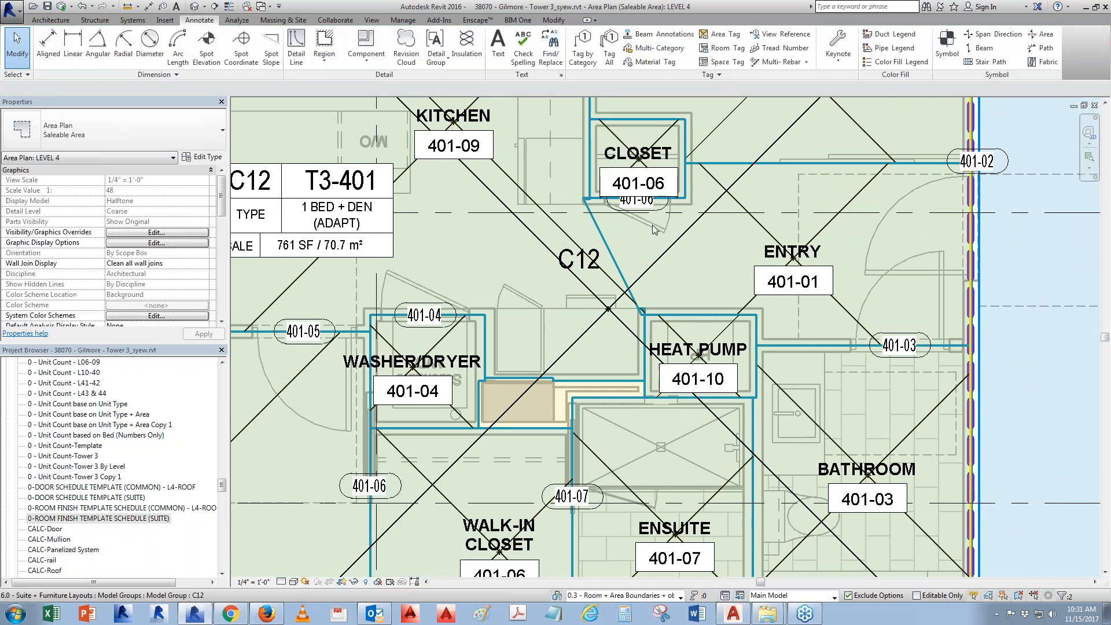
click(493, 47)
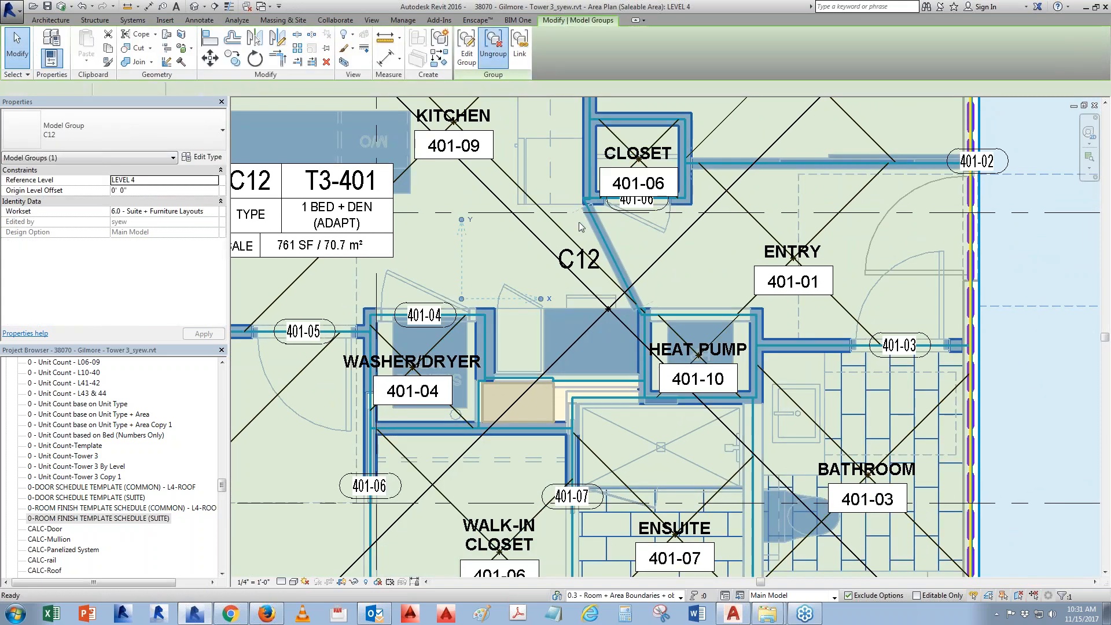
middle_drag(667, 235, 674, 305)
key(Escape)
scroll(739, 195, down, 2)
middle_drag(419, 434, 497, 444)
double_click(822, 225)
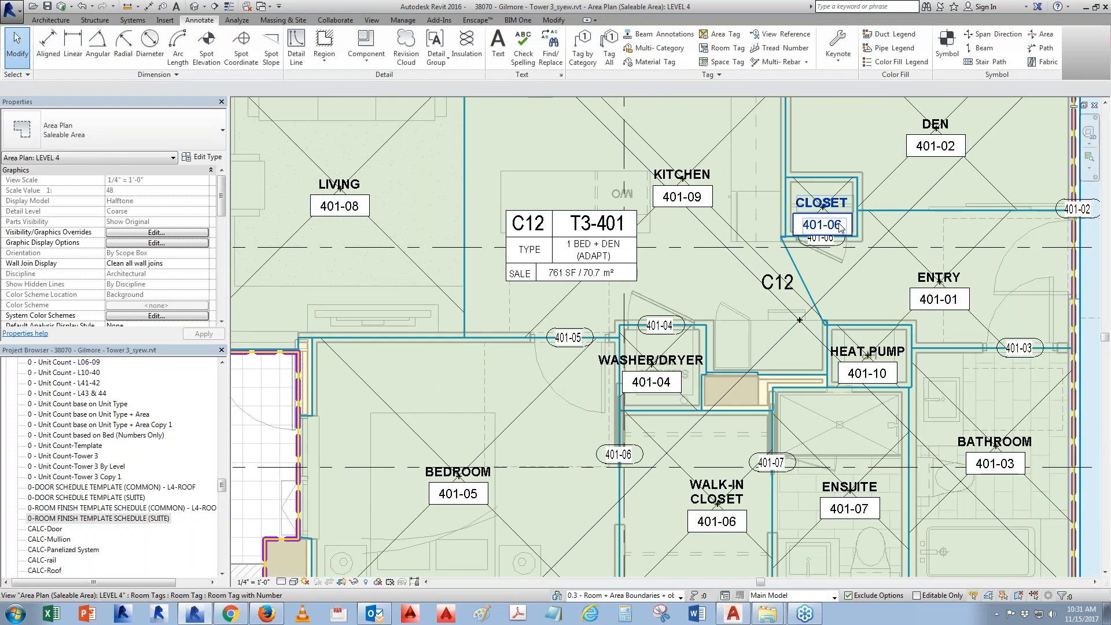
click(1094, 105)
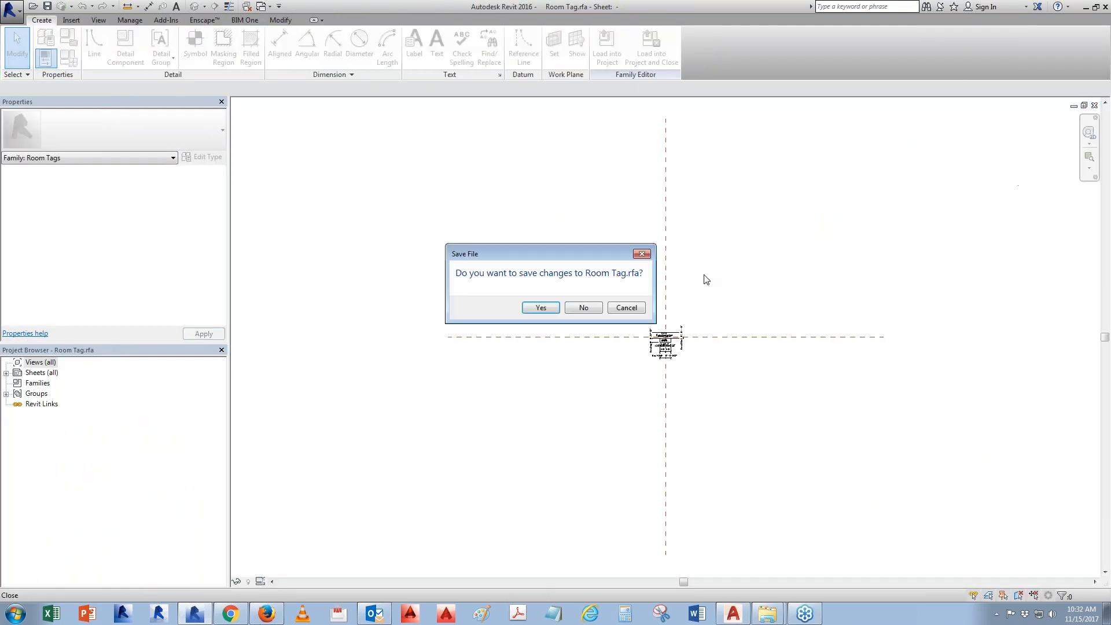
click(588, 307)
Set the NO. value in the door tag of the small closet below the den to 08.
scroll(828, 243, up, 4)
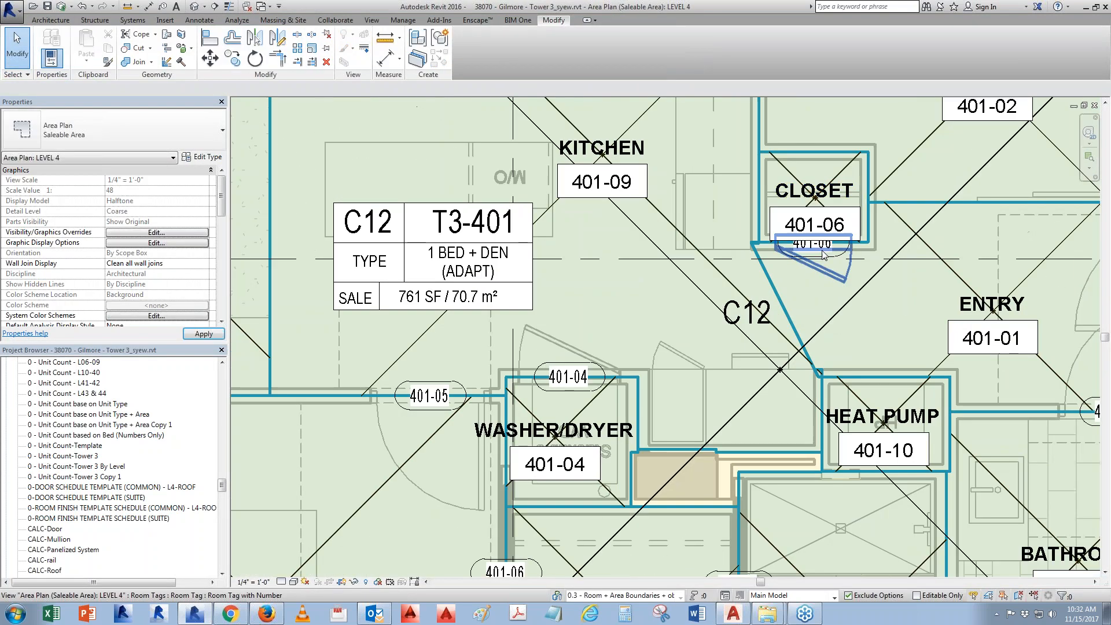
click(828, 243)
click(829, 243)
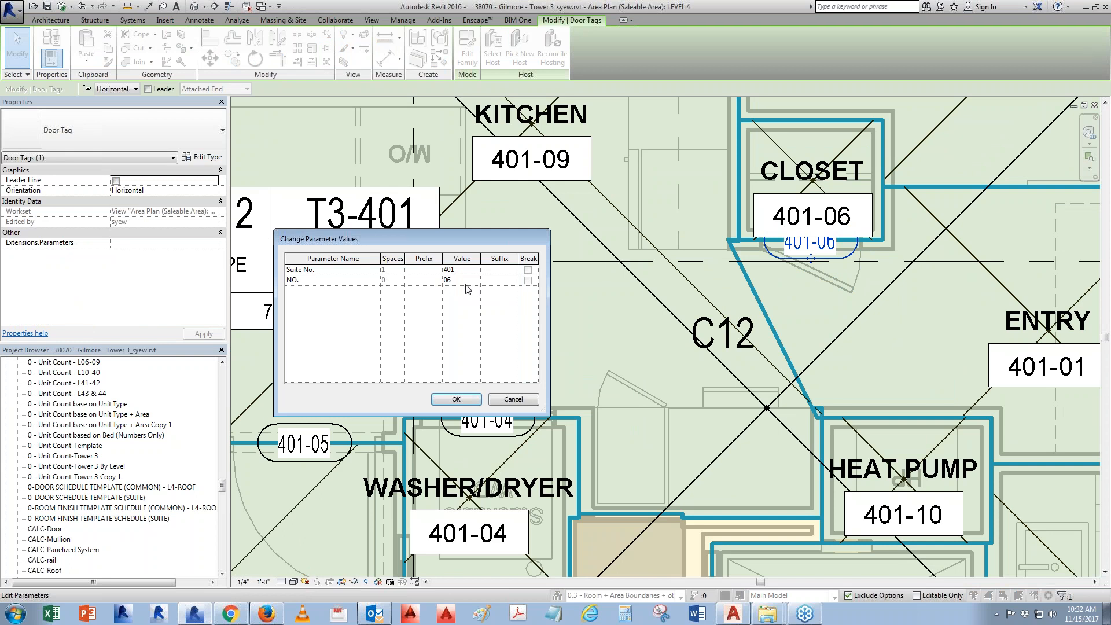
key(BackSpace)
text(8)
click(456, 399)
Set the NO. value in the CLOSET room tag to 08 to match its door tag.
click(845, 216)
click(845, 216)
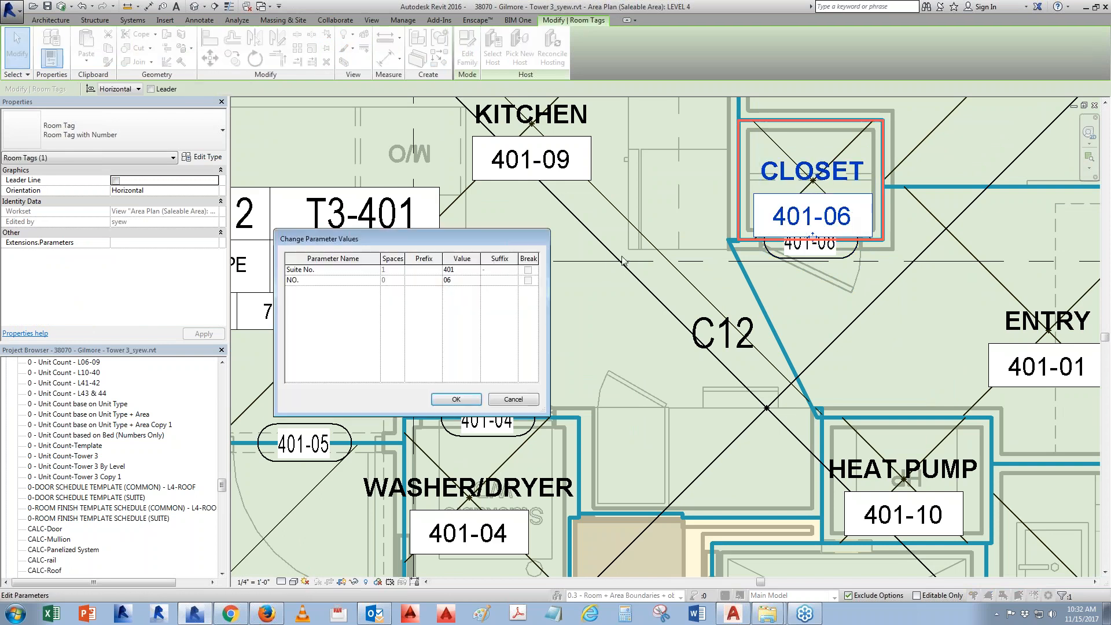
drag(452, 280, 448, 280)
text(8)
click(439, 399)
Set the NO. value of the LIVING room to 09.
scroll(961, 305, down, 2)
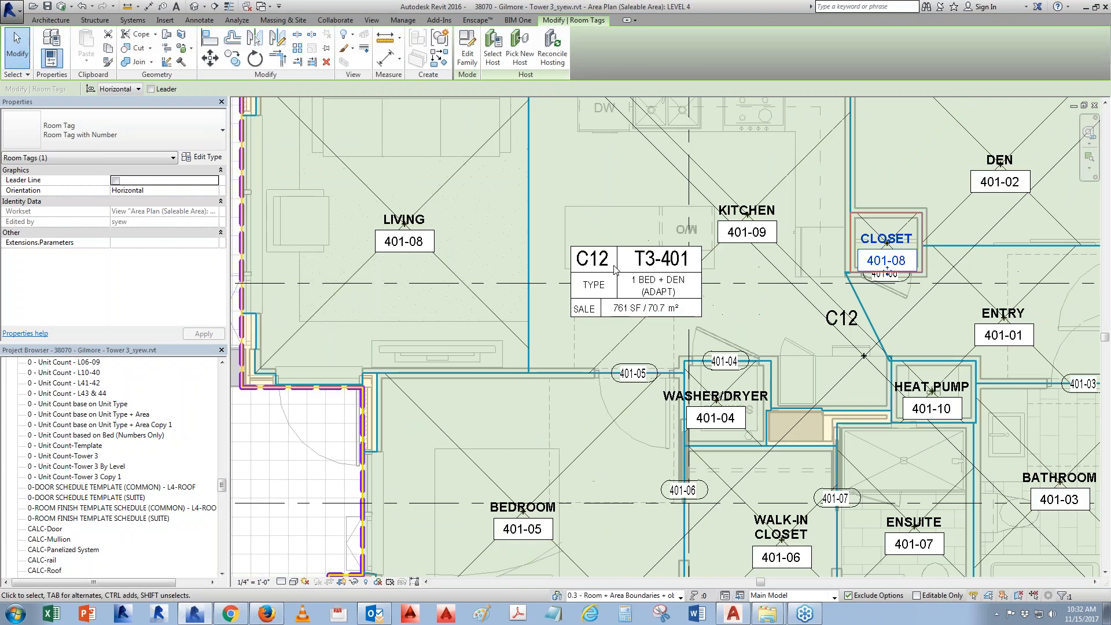
click(404, 241)
click(404, 241)
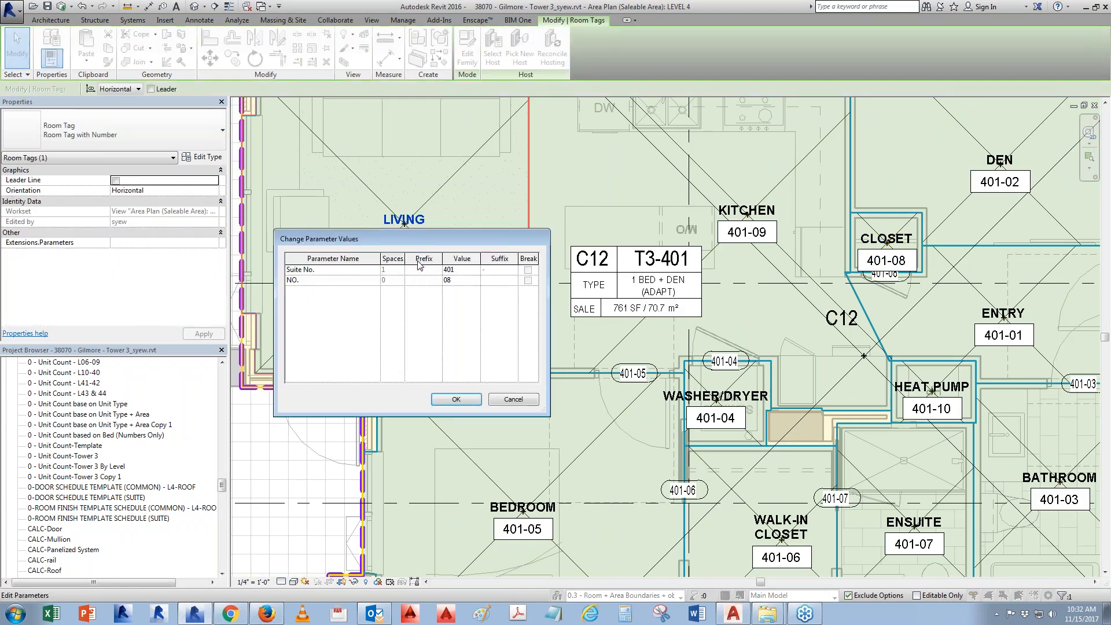
click(467, 398)
Set the NO. value of the KITCHEN room to 11.
click(766, 243)
click(765, 235)
click(464, 280)
text(11)
click(461, 398)
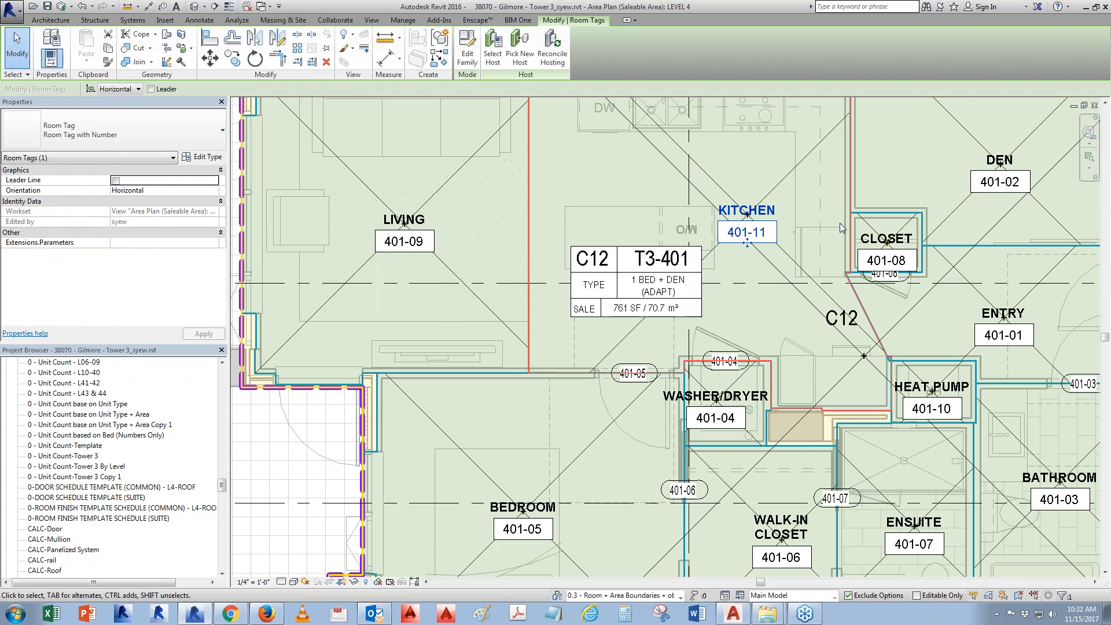
click(501, 307)
scroll(501, 307, down, 3)
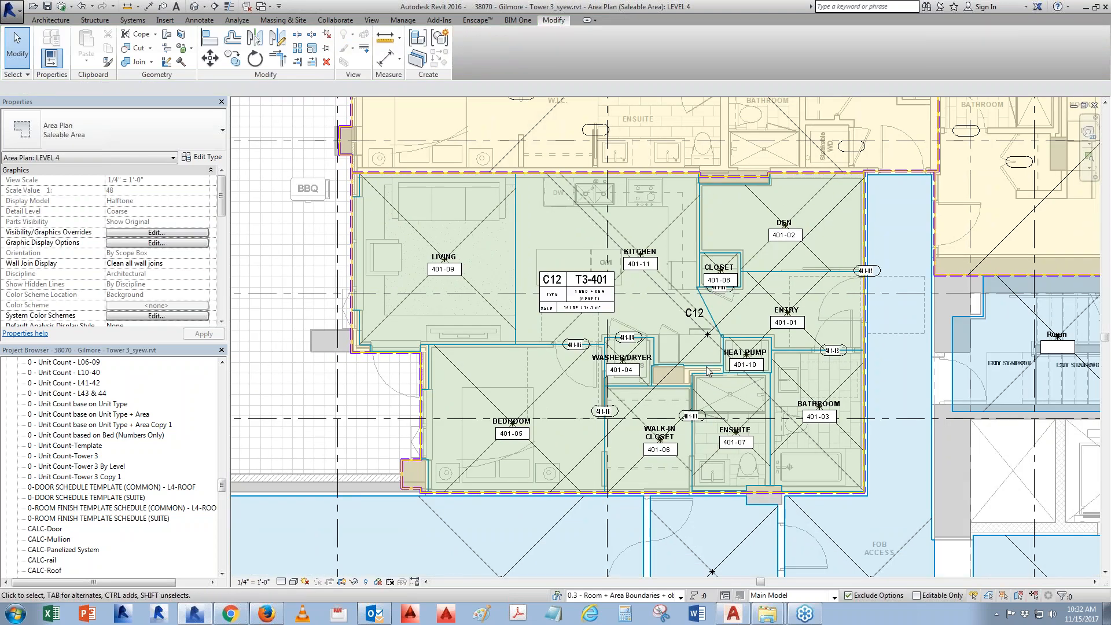
Review the suite room finish schedule, close it, and compare it with the door schedule on the sheet.
double_click(98, 518)
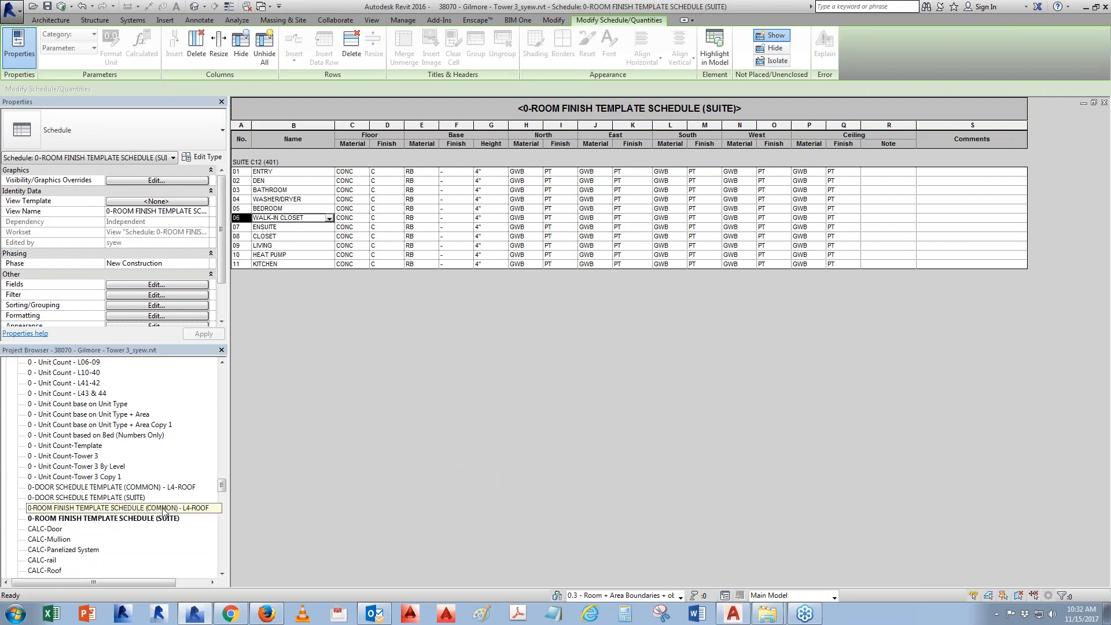
click(1104, 103)
middle_drag(433, 399, 732, 414)
scroll(732, 414, down, 2)
middle_drag(497, 420, 711, 383)
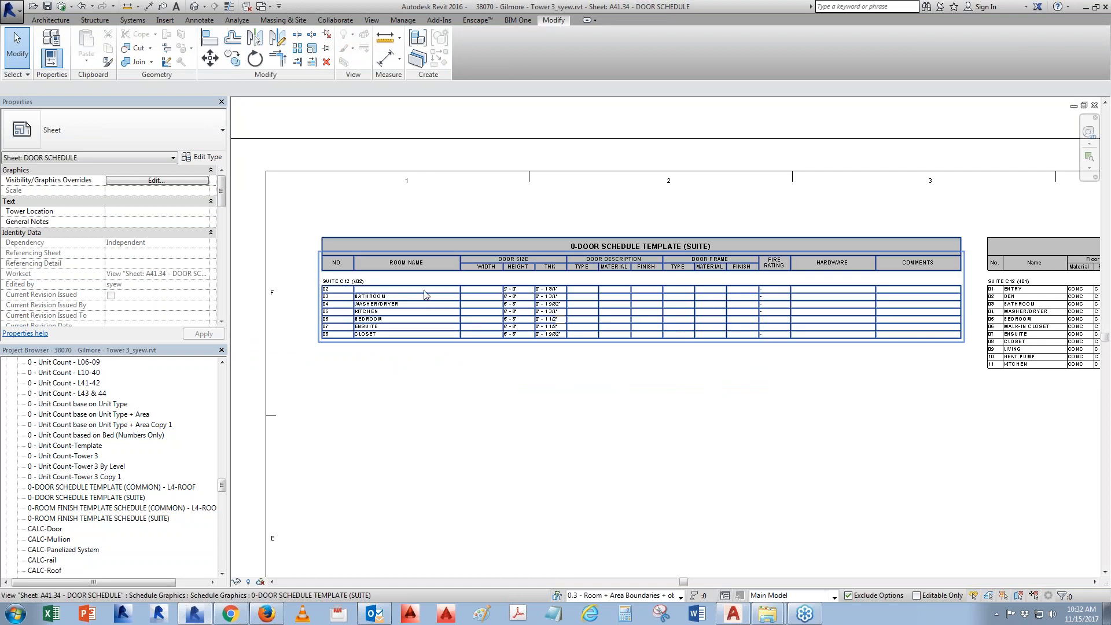
middle_drag(788, 419, 691, 404)
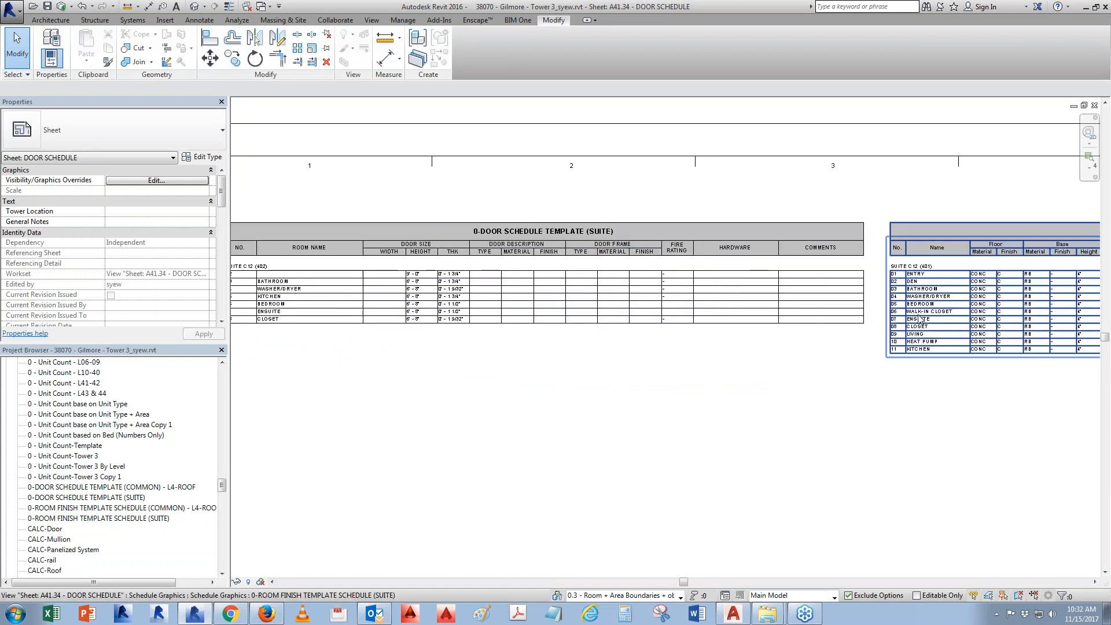
Open the suite door schedule from the sheet and unhide its From Room: Name field.
middle_drag(483, 372, 645, 384)
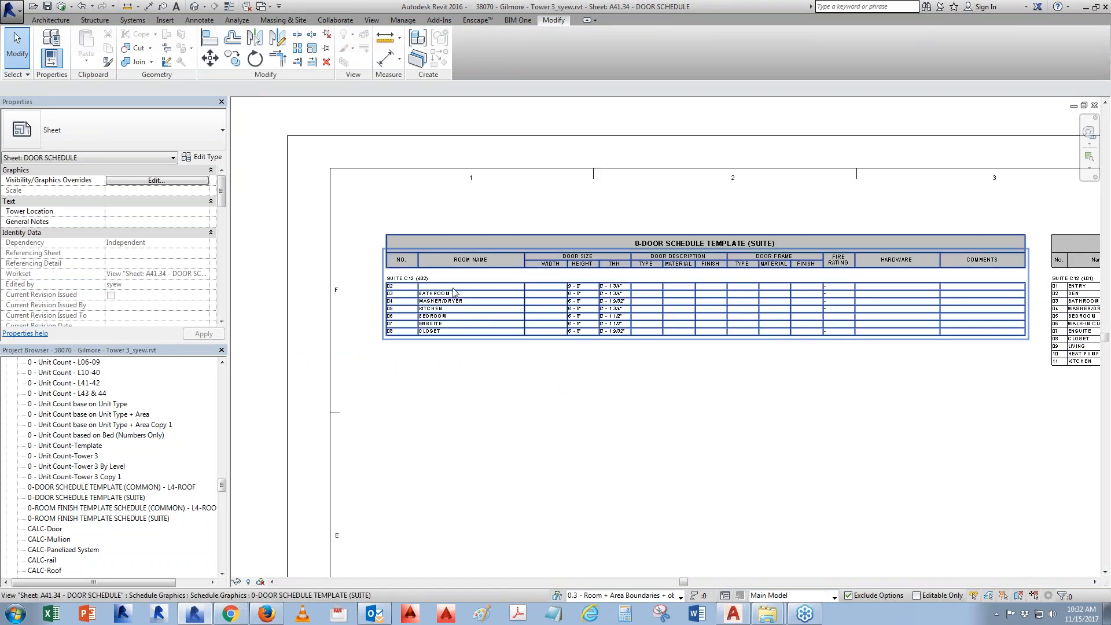
right_click(438, 325)
click(463, 81)
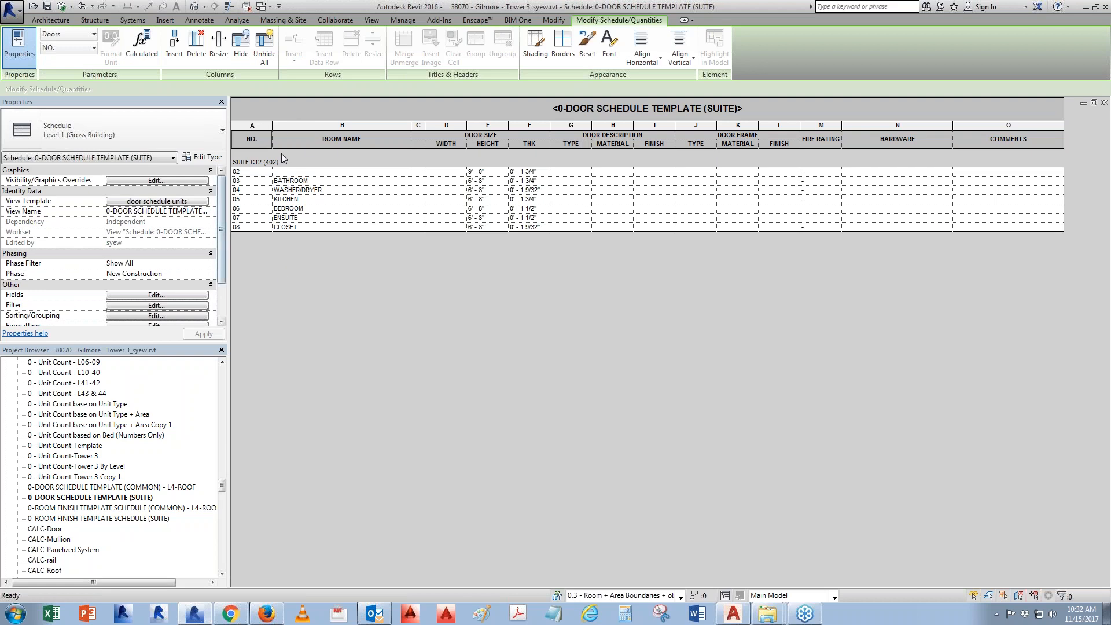
click(157, 295)
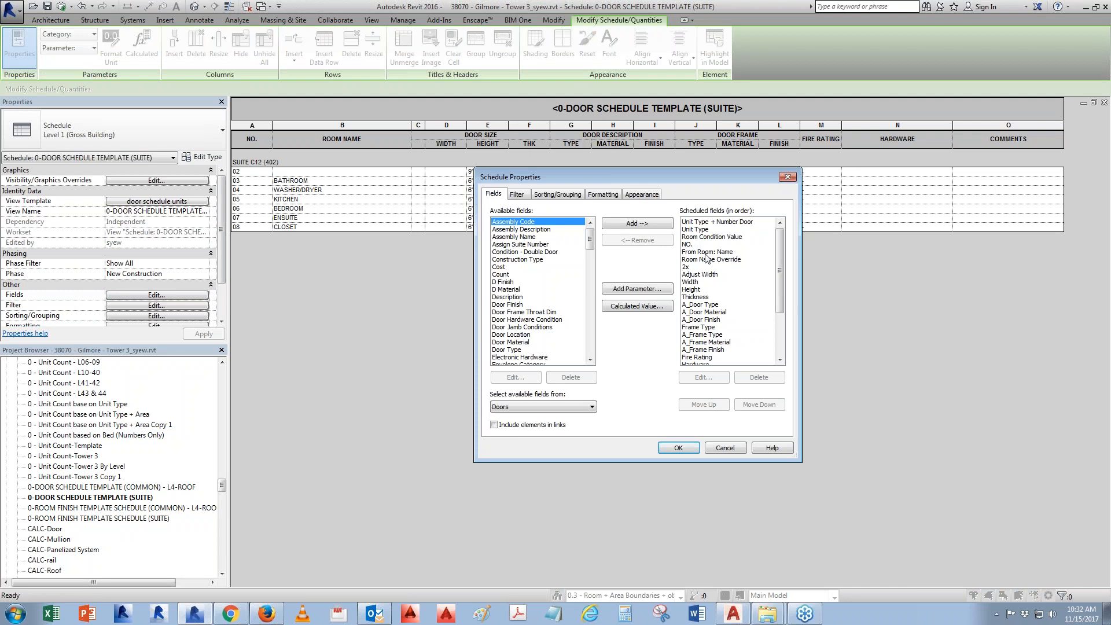
click(712, 237)
click(602, 195)
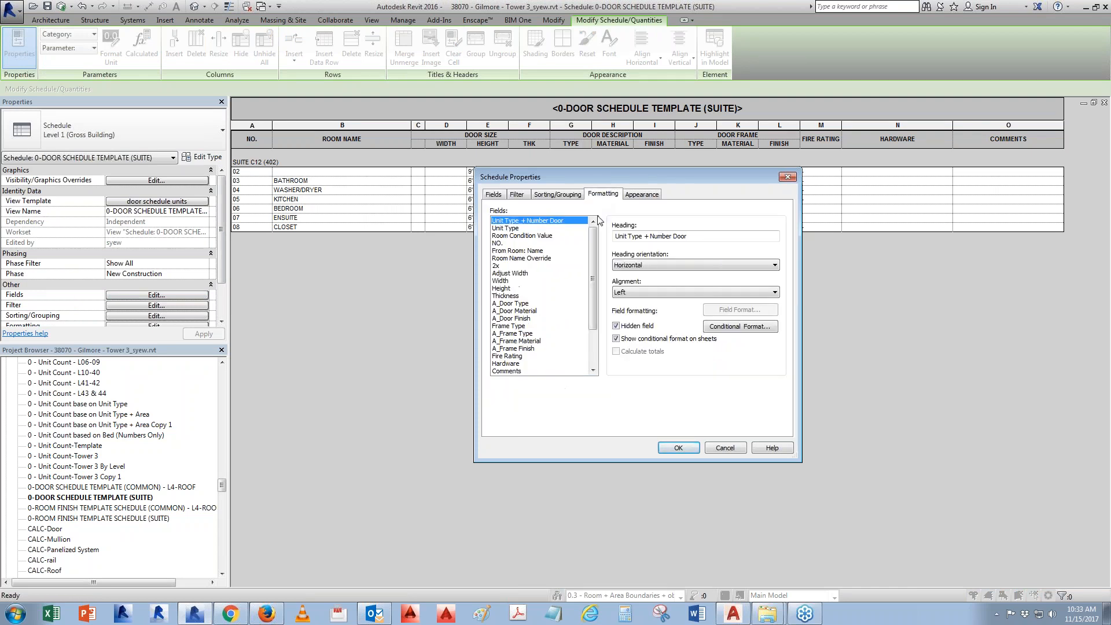
click(509, 252)
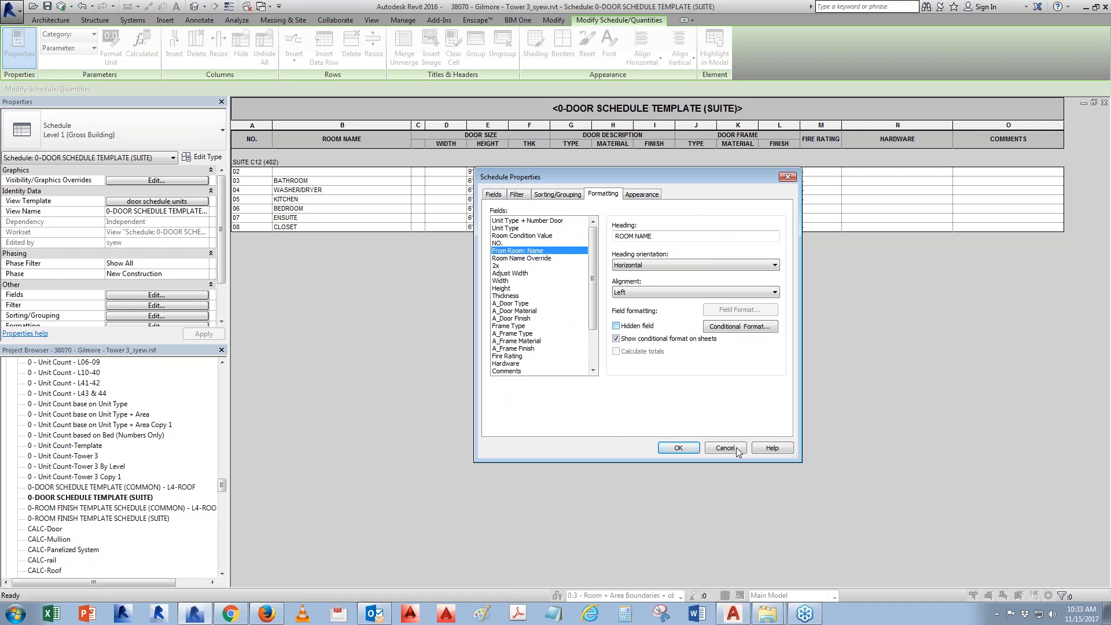
click(684, 449)
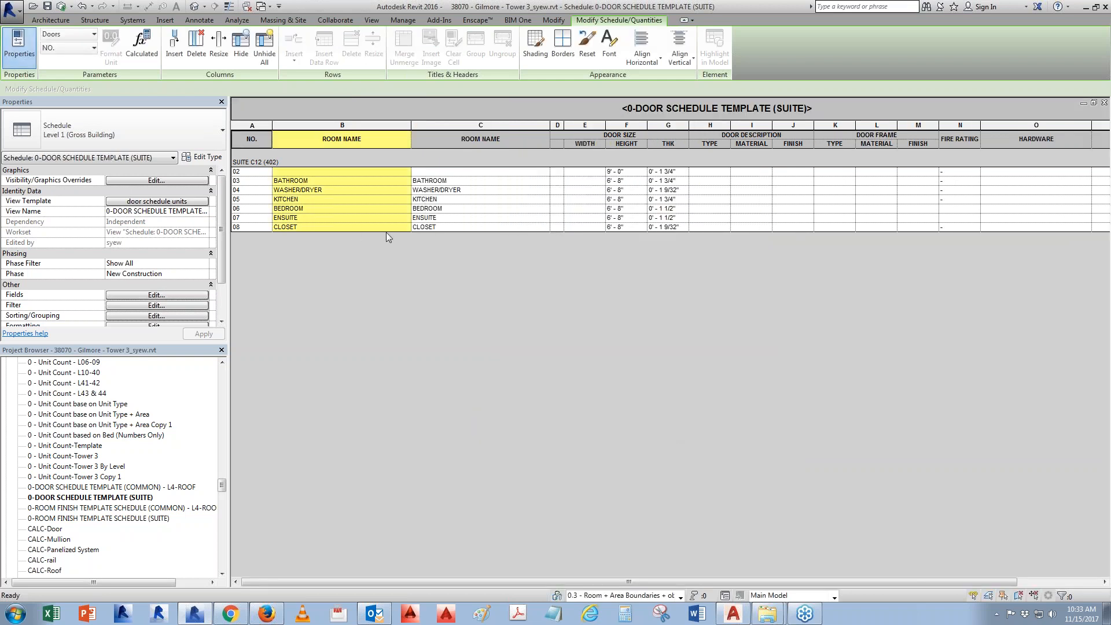
Check which From Room names can be picked for door 02 in the suite door schedule.
drag(376, 172, 341, 188)
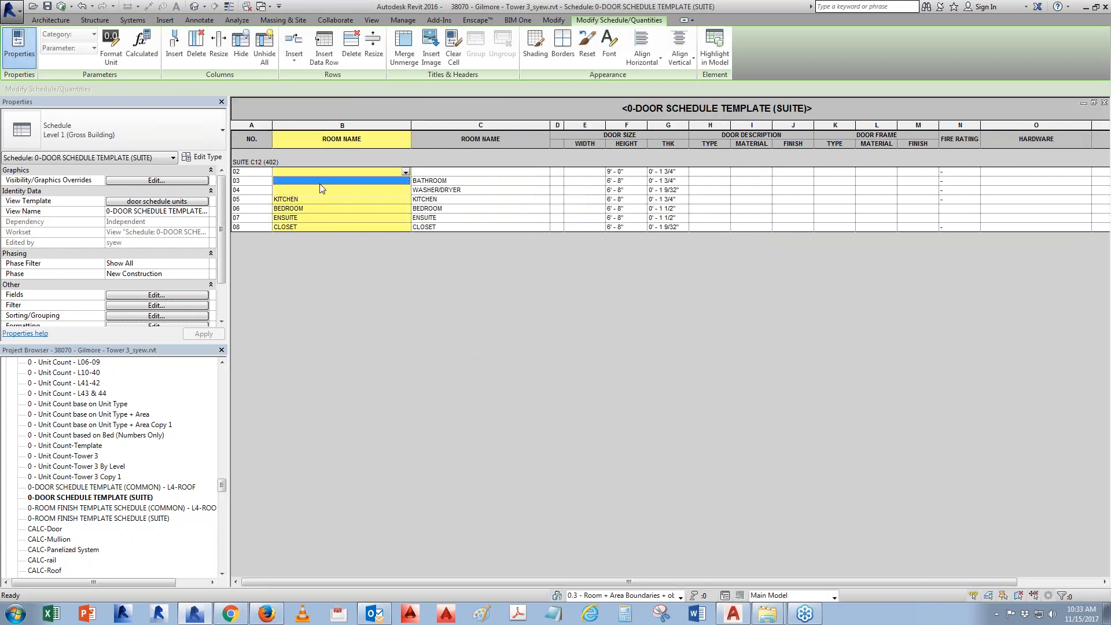
click(408, 285)
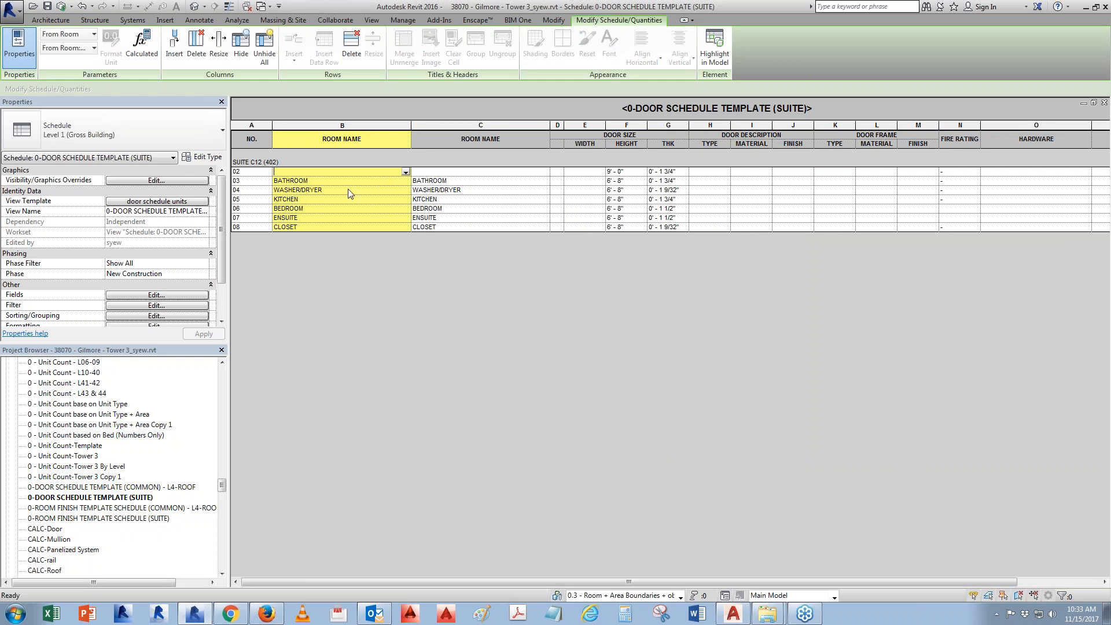
click(537, 317)
Open the LEVEL 4 saleable area plan showing suite 401.
key(ctrl+Tab)
key(ctrl+Tab)
middle_drag(582, 340, 863, 334)
scroll(654, 167, up, 2)
click(648, 251)
scroll(647, 252, down, 2)
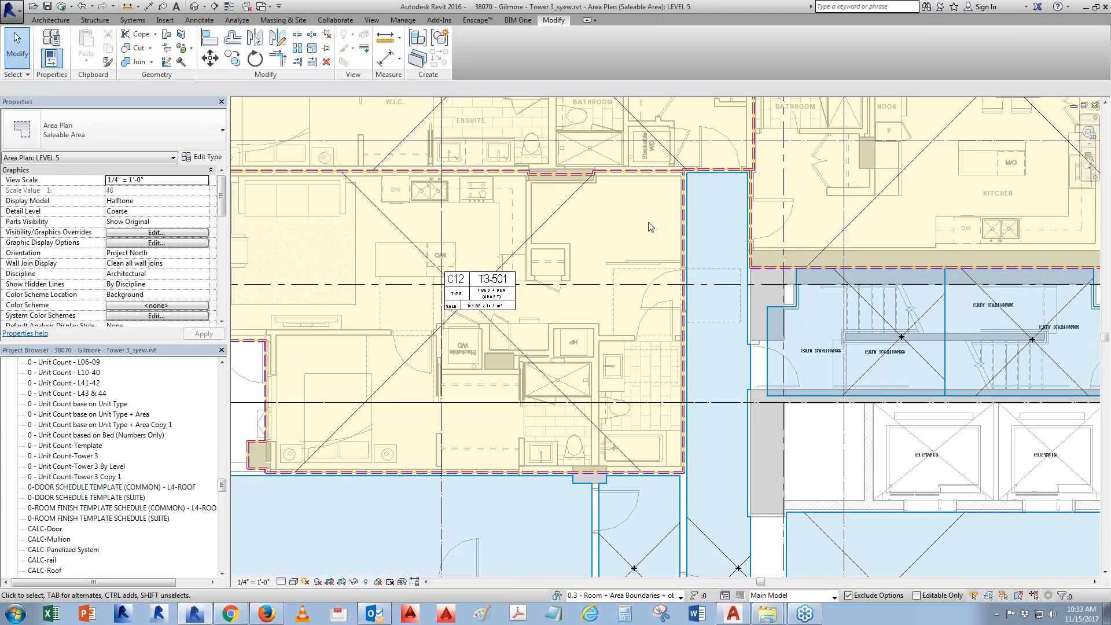
drag(222, 486, 223, 374)
click(75, 362)
double_click(74, 539)
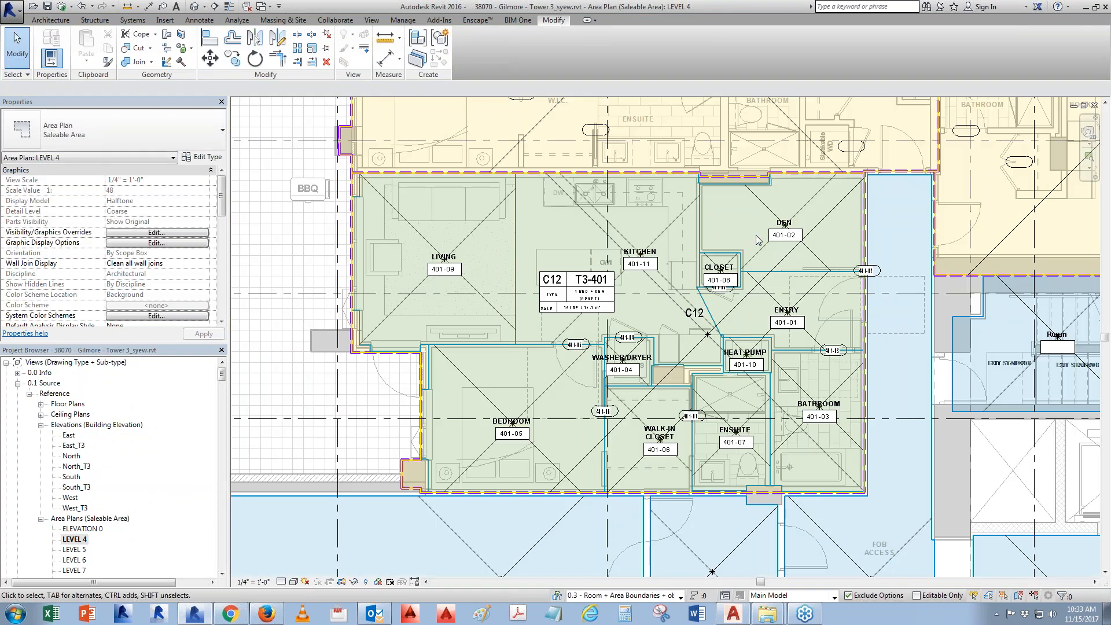
Move the stacking door 401-02 about 5 inches toward the CLOSET and slightly toward the DEN.
scroll(728, 284, up, 5)
click(727, 283)
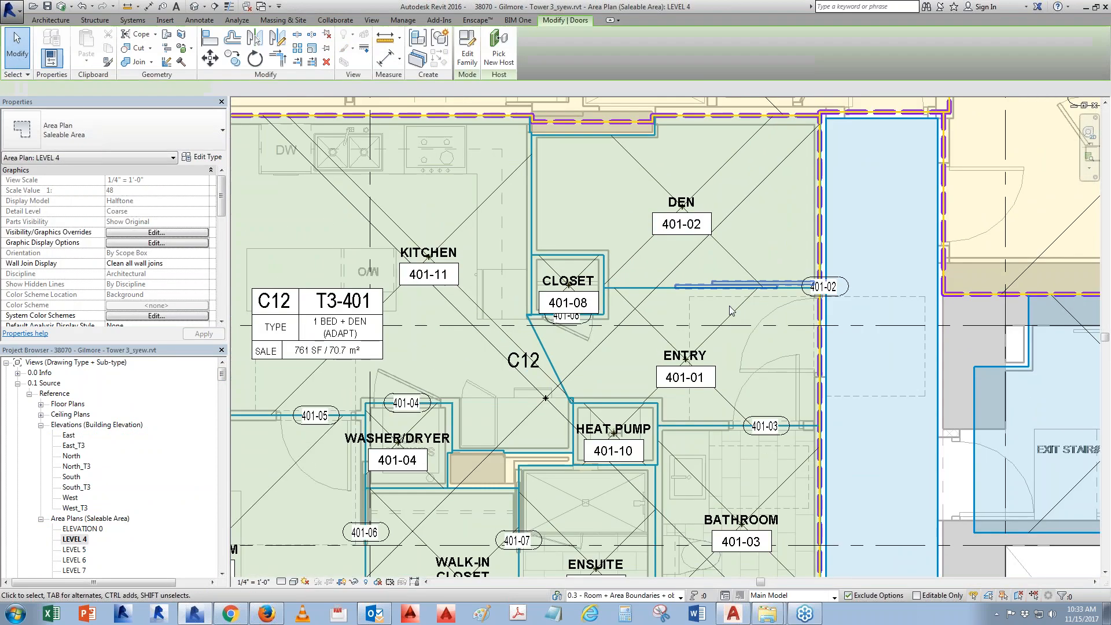
scroll(945, 300, up, 2)
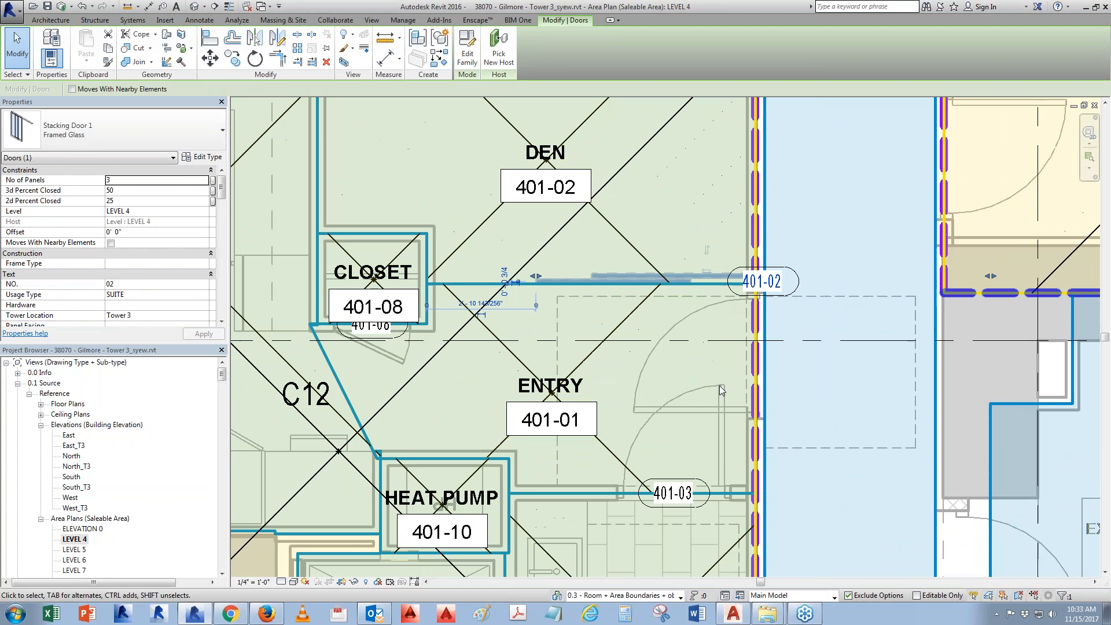
scroll(721, 394, down, 2)
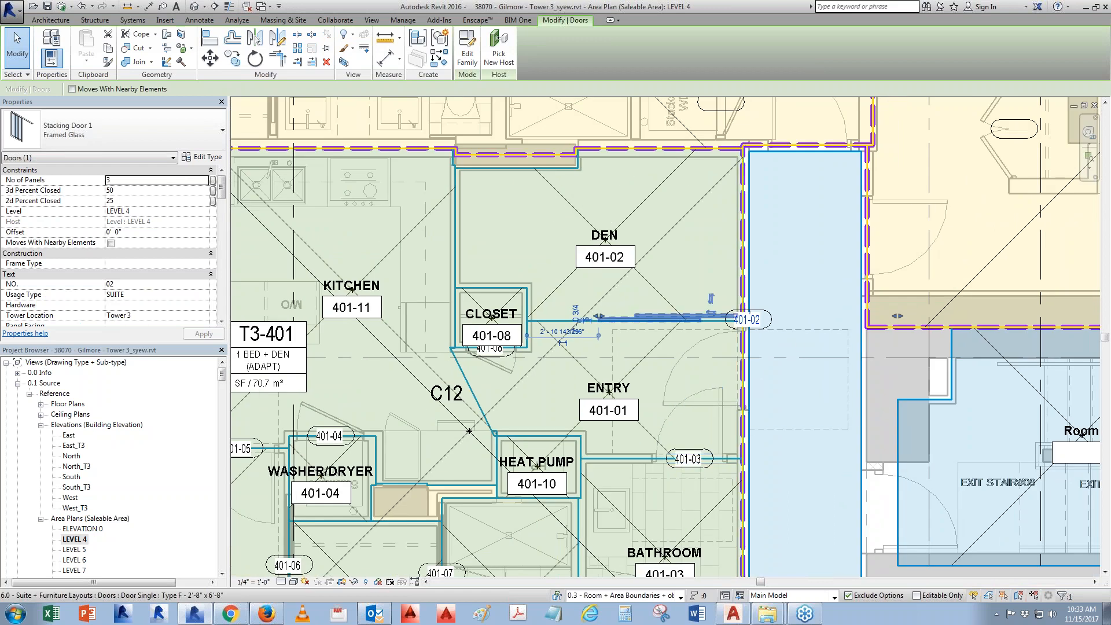
drag(701, 324, 689, 315)
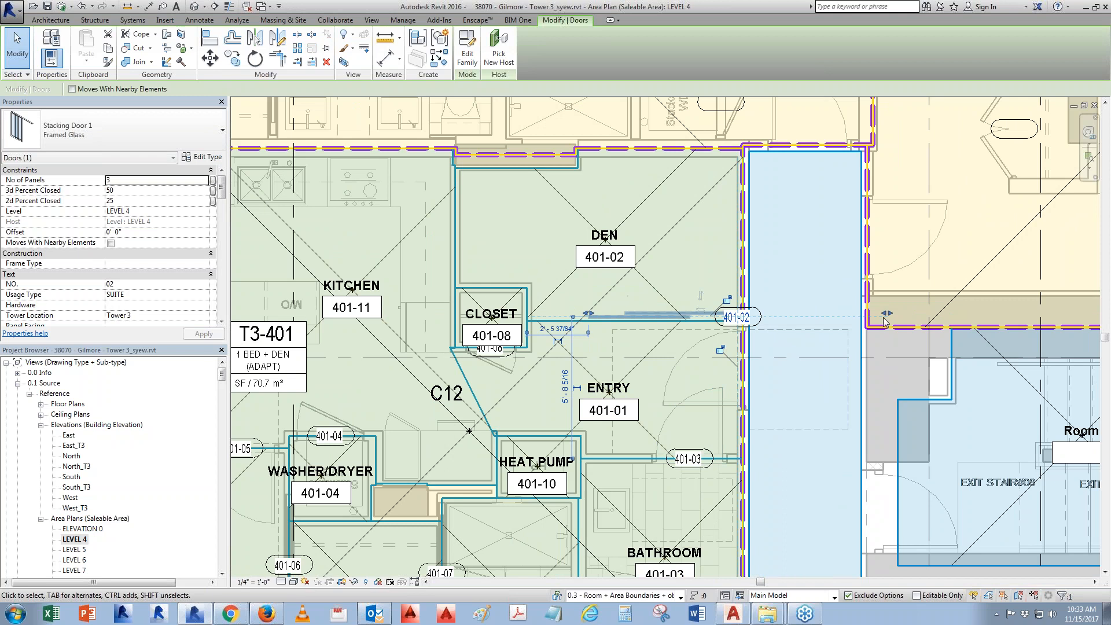
Return to the suite door schedule and recheck the From Room name choices for door 02.
scroll(678, 355, down, 3)
key(ctrl+Tab)
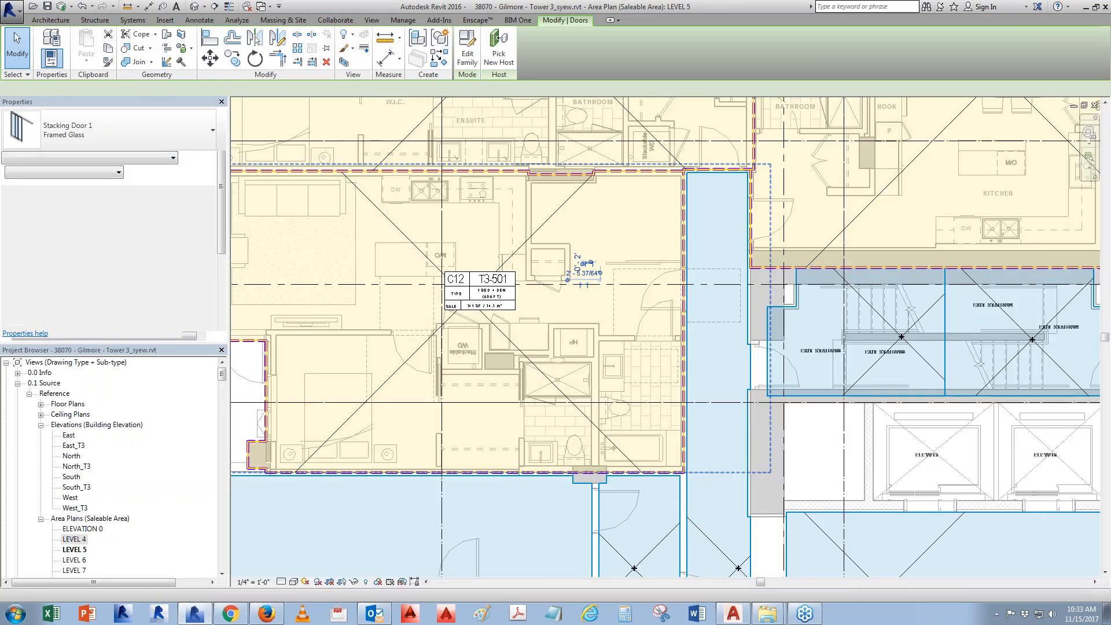
key(ctrl+Tab)
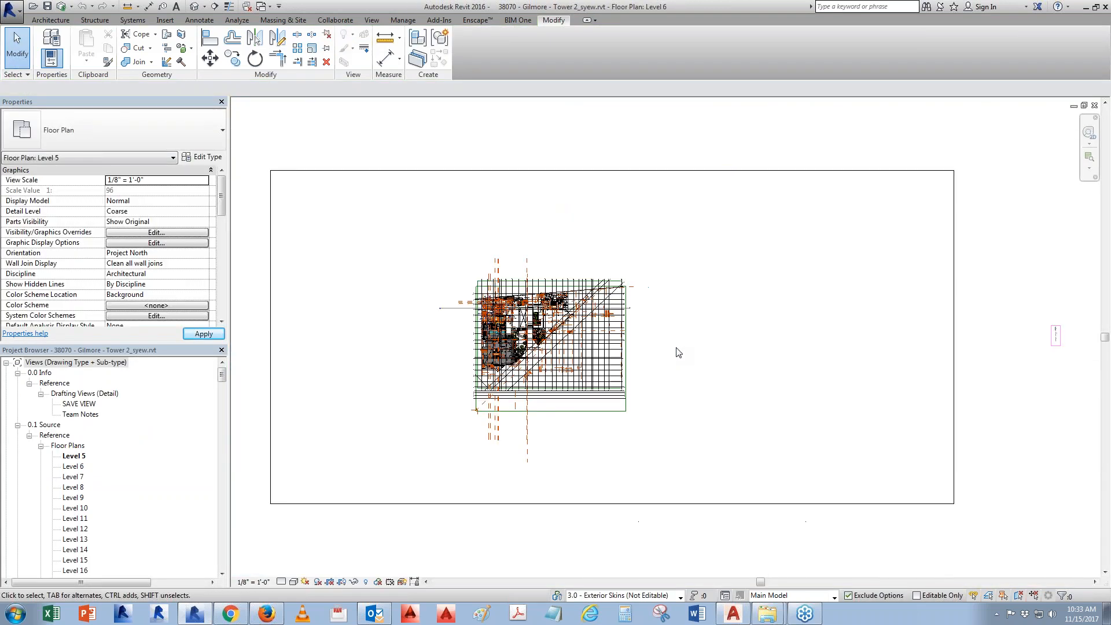
key(ctrl+Tab)
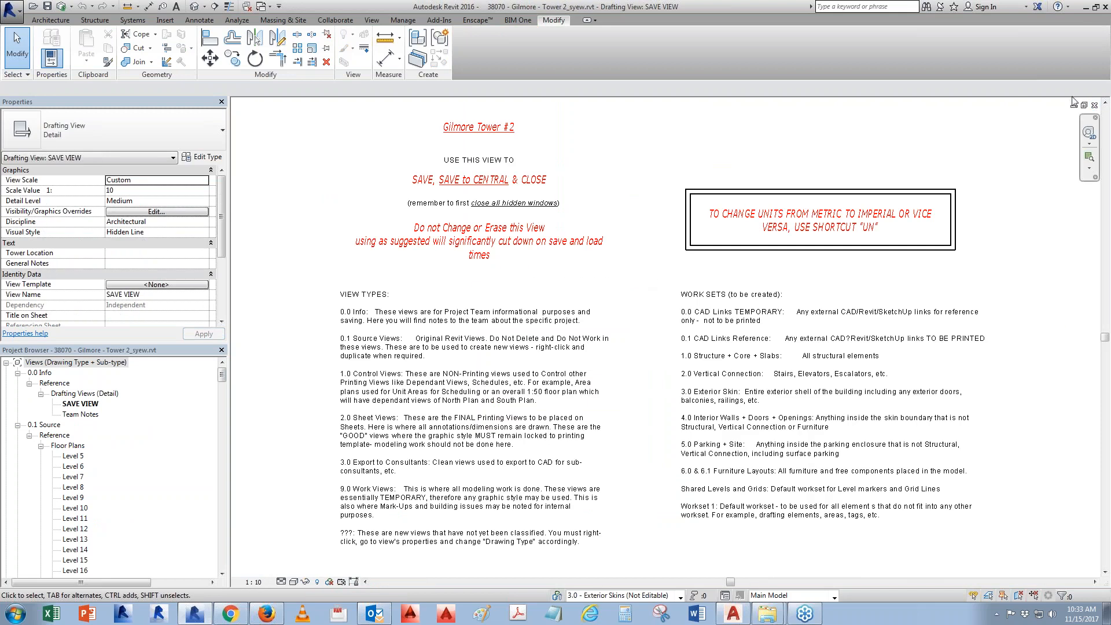
key(ctrl+Tab)
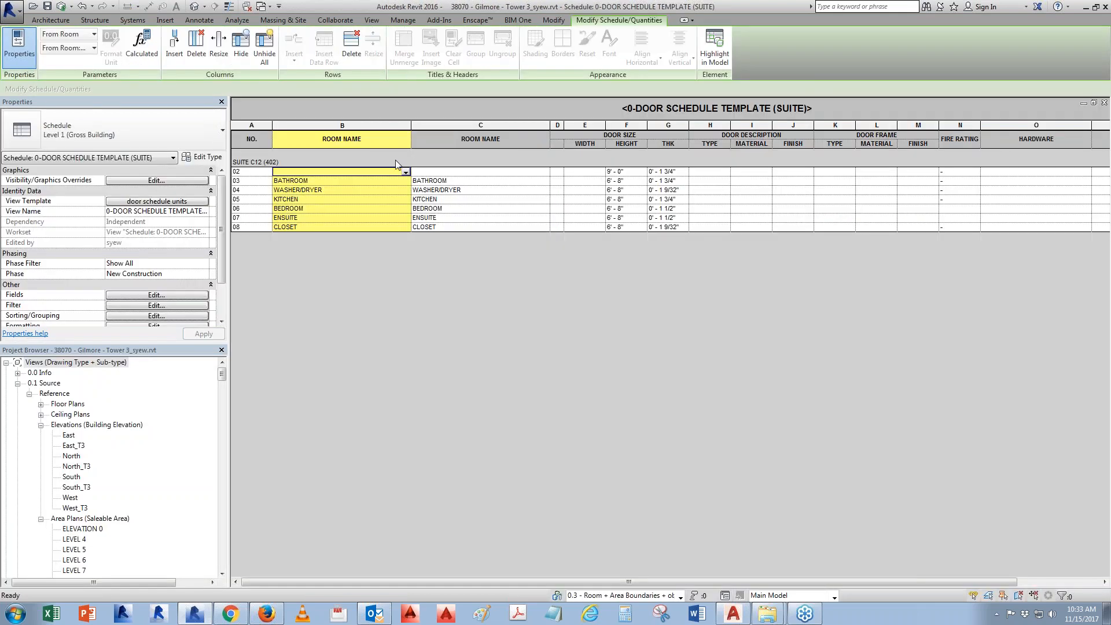
click(311, 182)
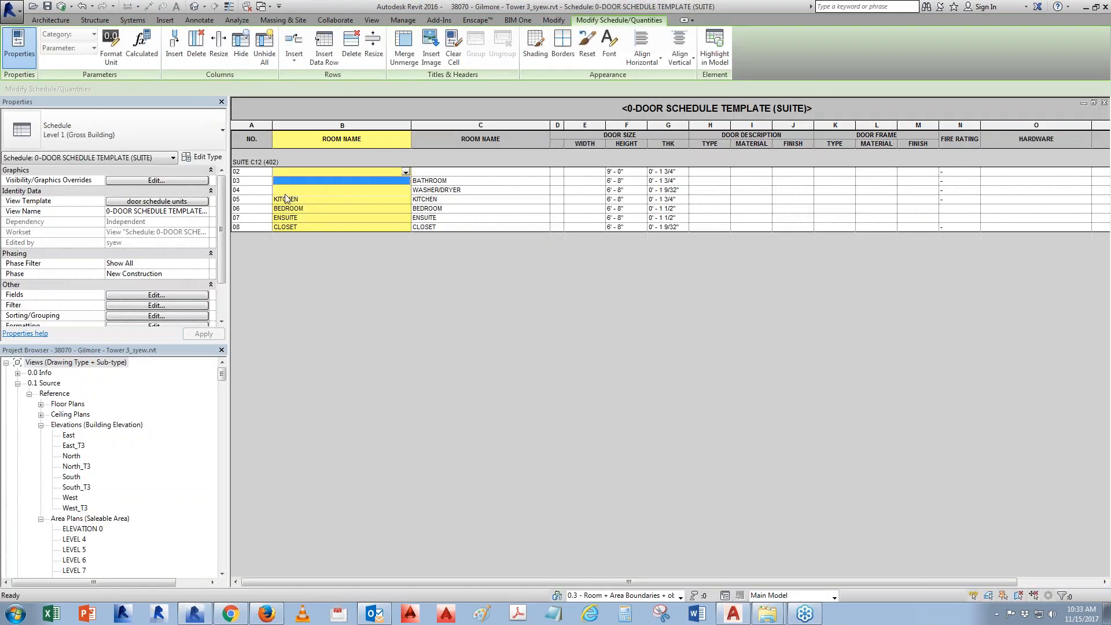
click(289, 193)
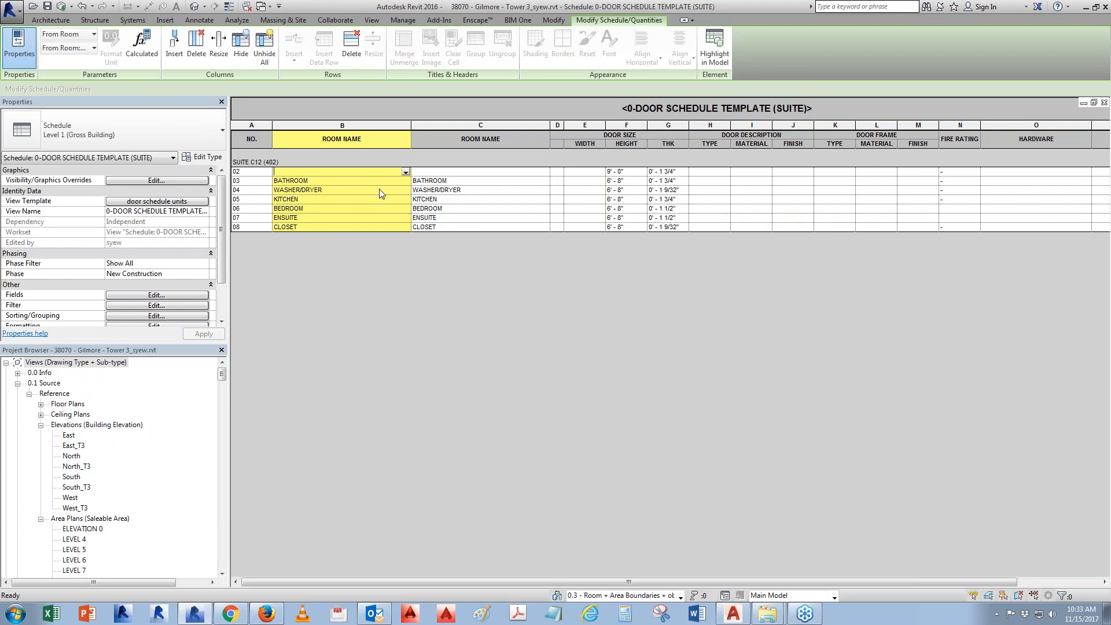
key(Tab)
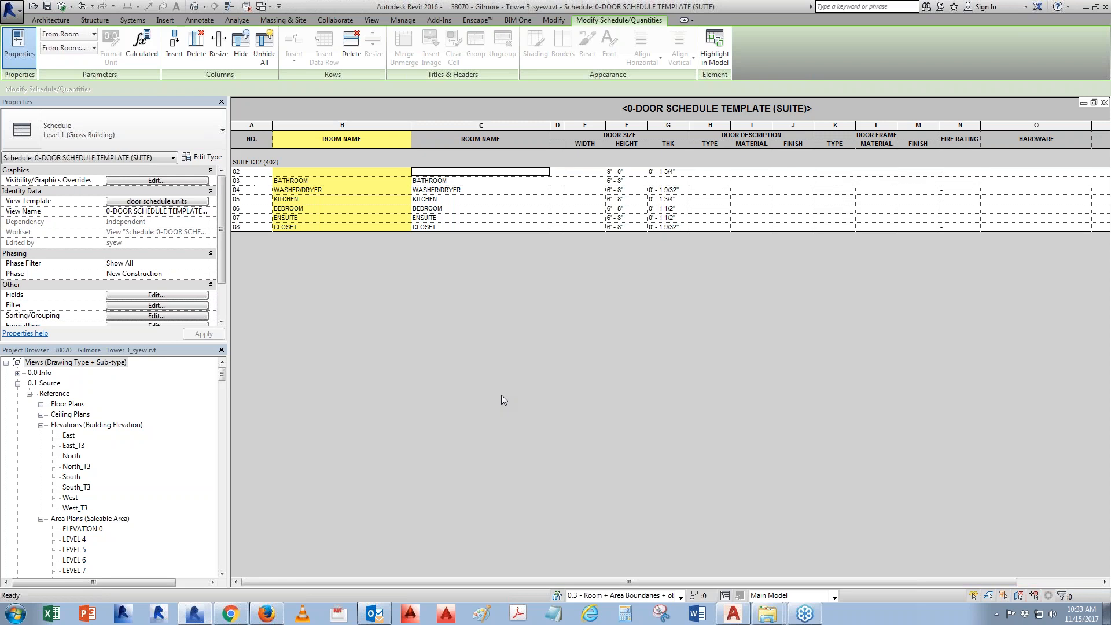
In the LEVEL 4 area plan, set the Room Condition Value of door 401-02 to 1.
double_click(72, 539)
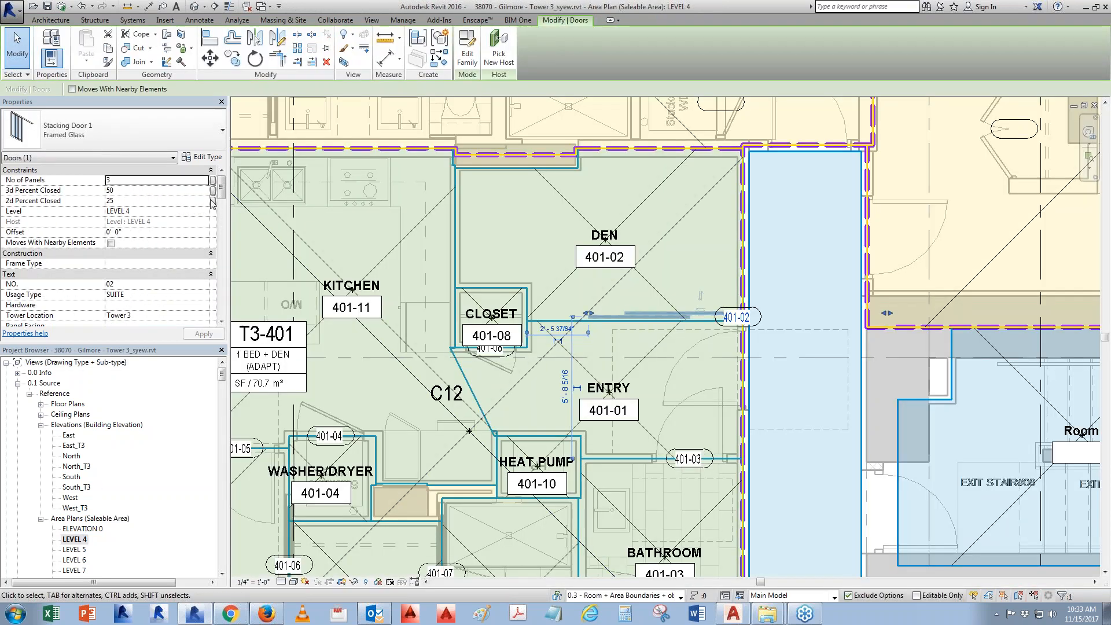
drag(222, 190, 223, 310)
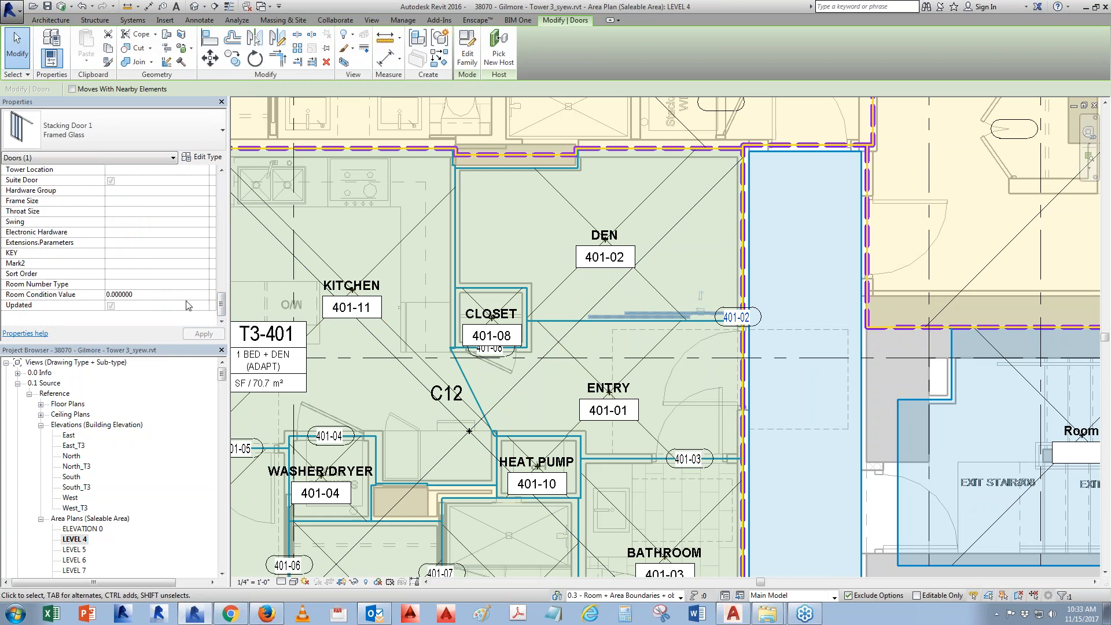
click(158, 297)
text(1)
click(200, 334)
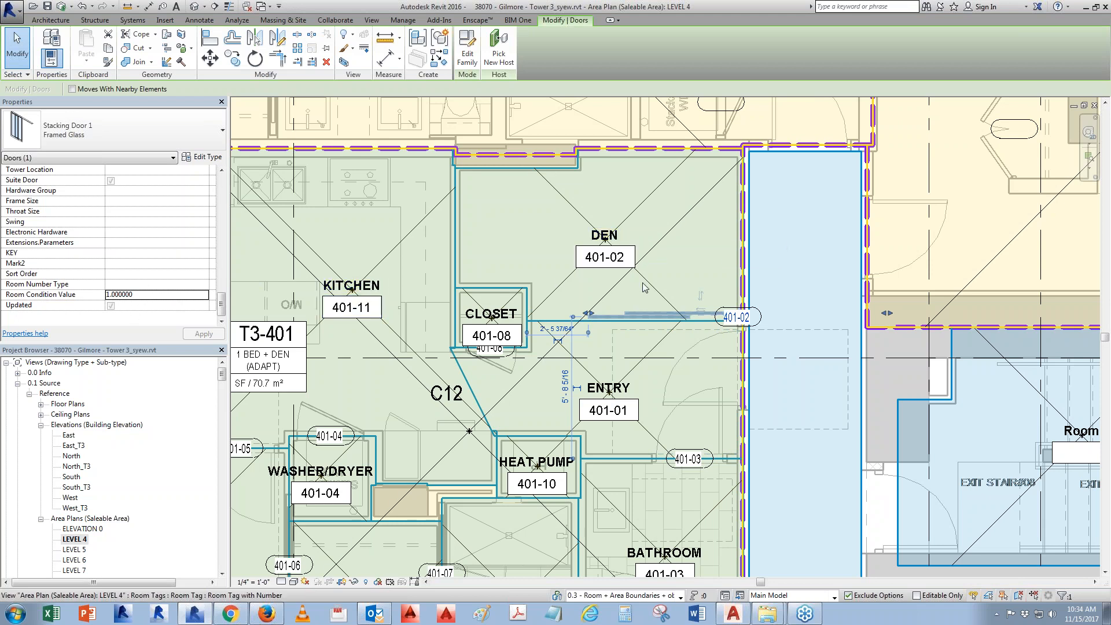
key(Escape)
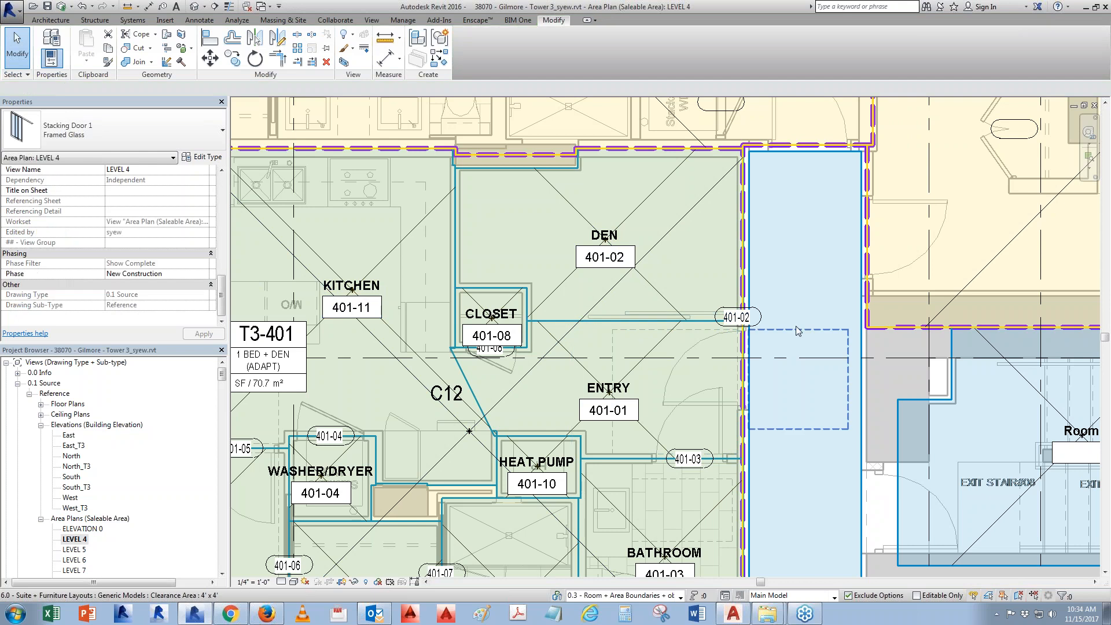
Copy the Room Name Override formula from the door schedule's calculated field into a new Notepad document.
key(ctrl+Tab)
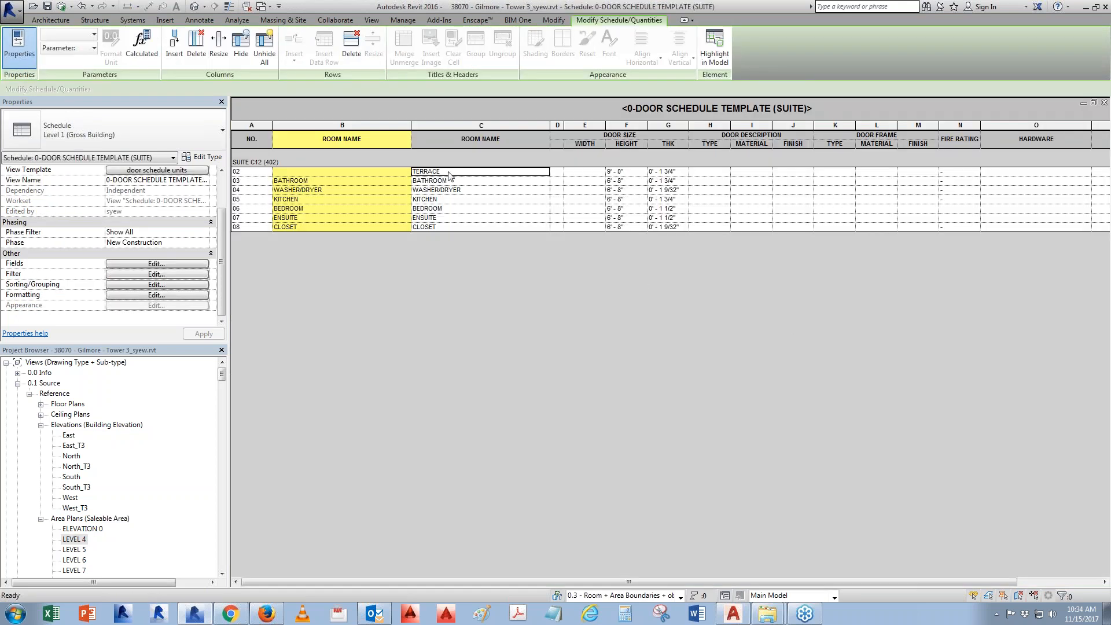
click(183, 264)
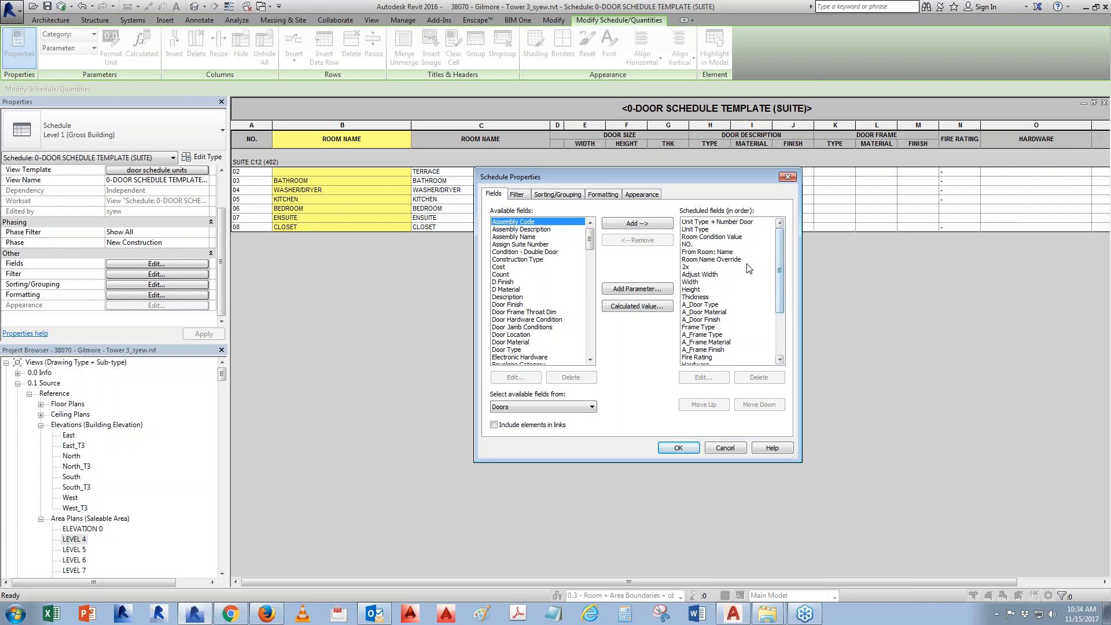
click(706, 260)
click(709, 380)
click(727, 355)
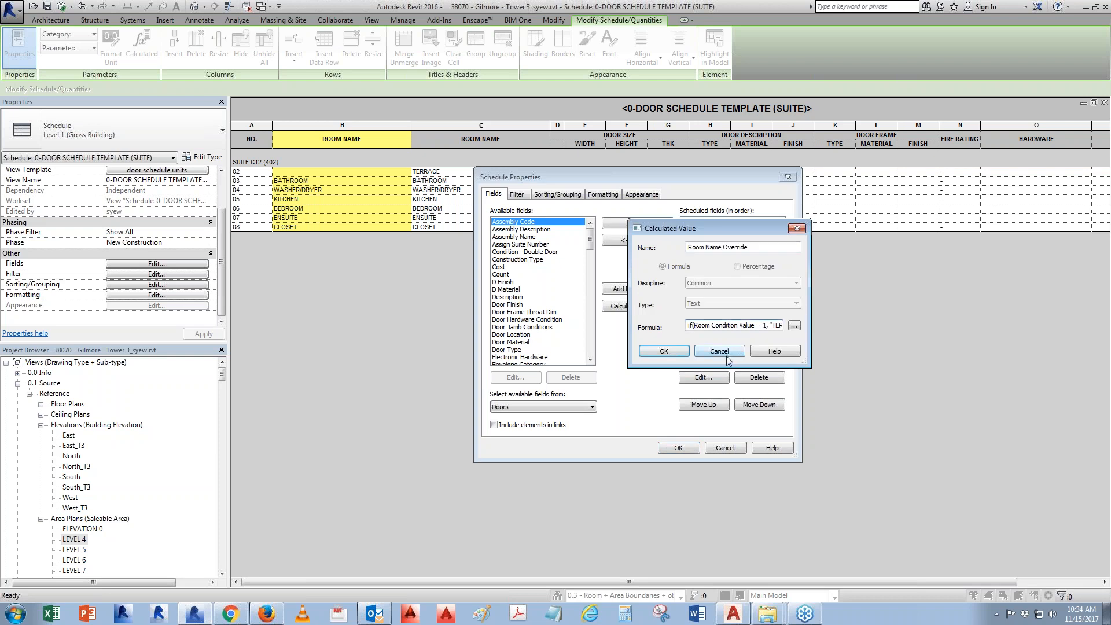
key(super+r)
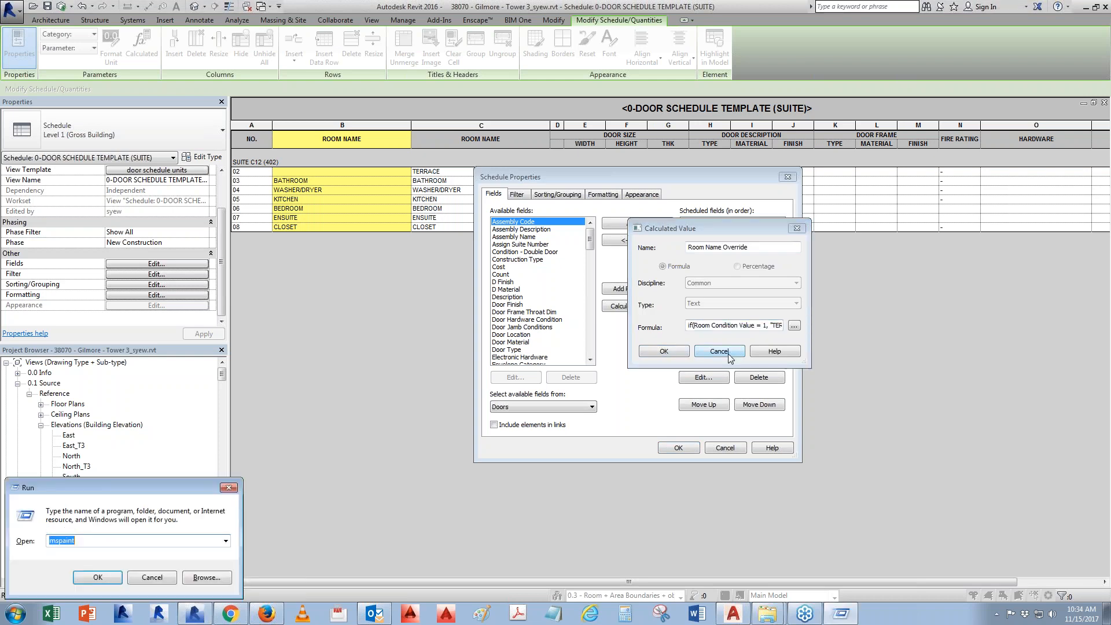
text(NOTEPAD)
key(Return)
text(if(Room Condition Value = 1, "TERRACE", if(Room Condition Value = 2, "BALCONY", if(Room Condition Value = 3, "W/D", if(Room Condition Value = 4, "BATH", if(Room Condition Value = 5, "BEDROOM", if(Room Condition Value = 6, "CLOSET 2", if(Room Condition Value = 7, "MASTER BEDROOM", if(Room Condition Value = 8, "W.I.C.", if(Room Condition Value = 9, "ENSUITE", if(Room Condition Value = 10, "BALCONY", if(Room Condition Value = 11, "LIVING", if(Room Condition Value = 12, "DINING", if(Room Condition Value = 13, "KITCHEN", if(Room Condition Value = 14, "TERRACE", From Room: Name)))))))))))))))
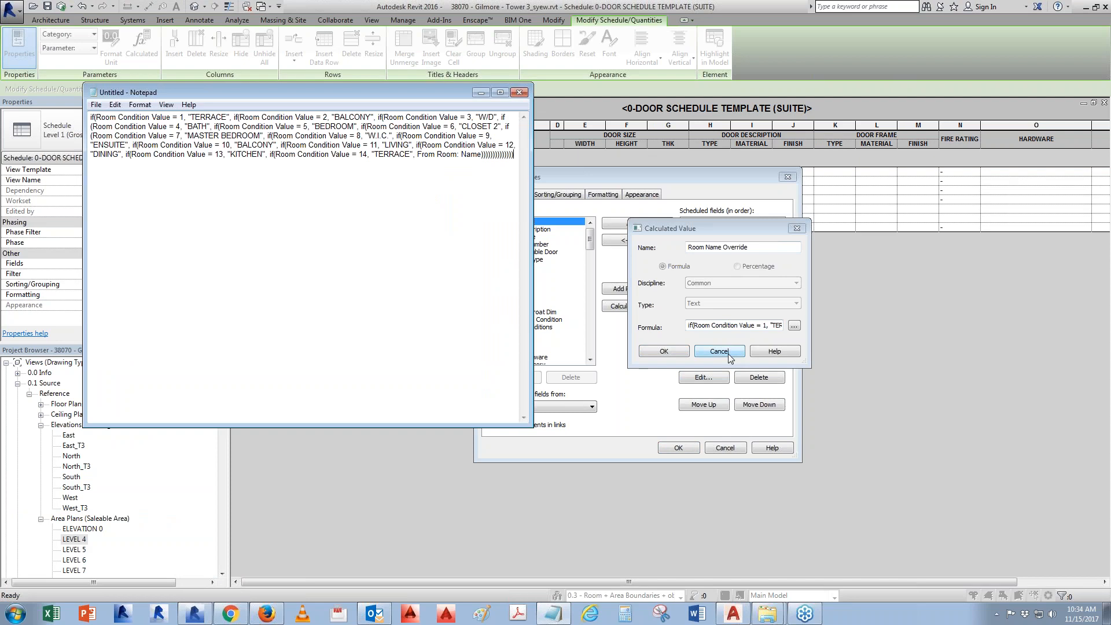
In Notepad, change the formula's text for Room Condition Value 14 to "DEN" and copy the whole formula.
drag(530, 427, 571, 382)
drag(412, 95, 713, 262)
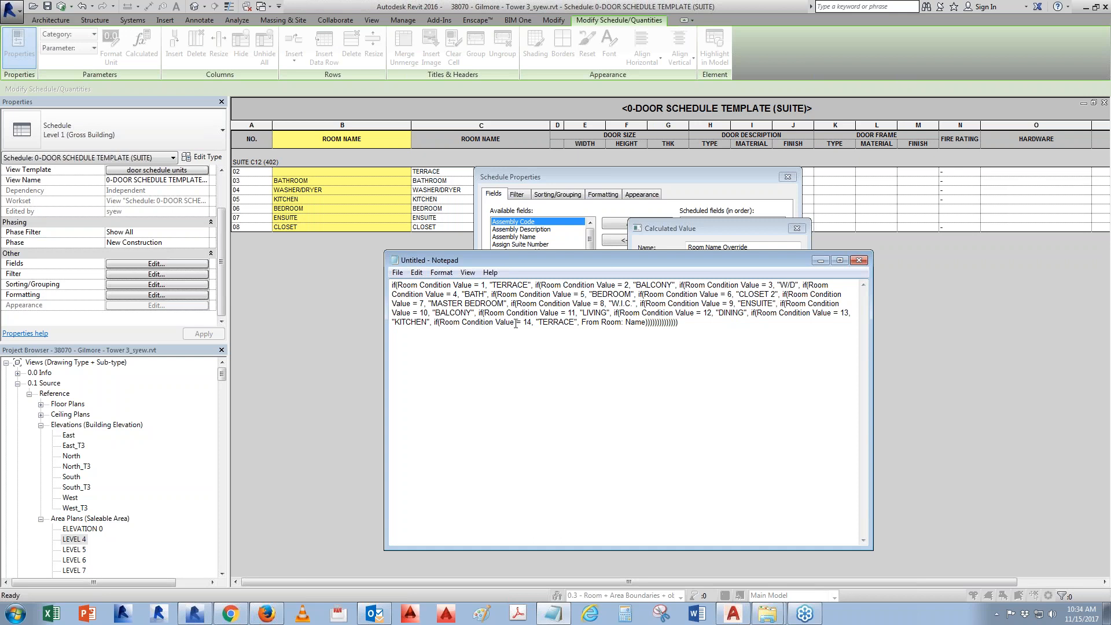
drag(442, 323, 540, 323)
text(DEN)
key(ctrl+a)
key(ctrl+c)
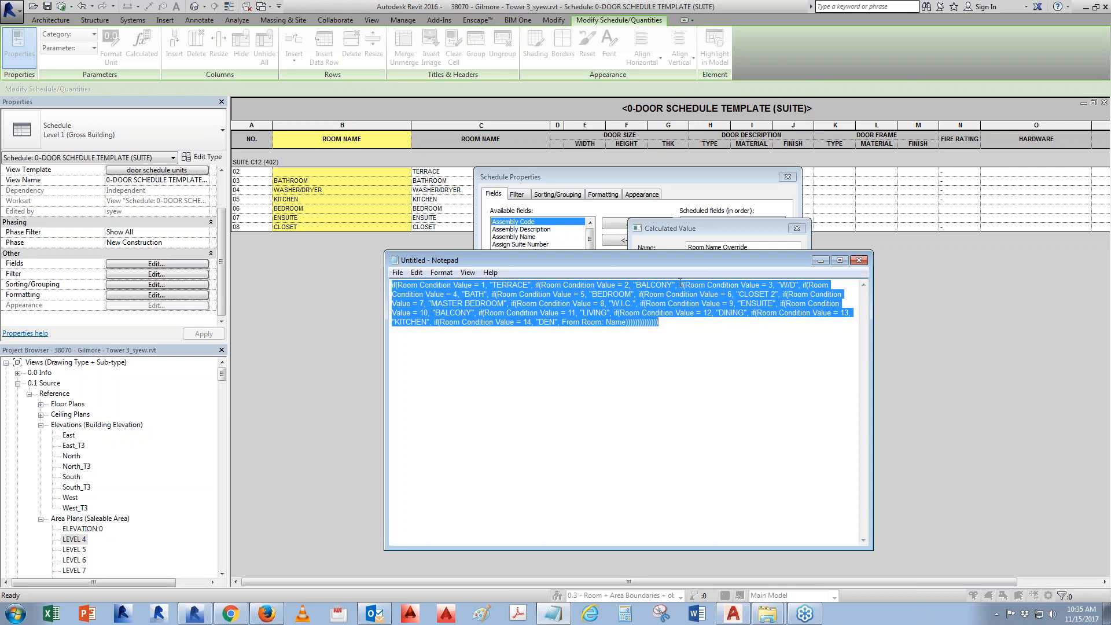
Replace the Room Name Override formula in Revit with the edited version and apply the schedule changes.
drag(681, 258, 352, 210)
click(708, 325)
key(ctrl+a)
key(ctrl+v)
click(688, 351)
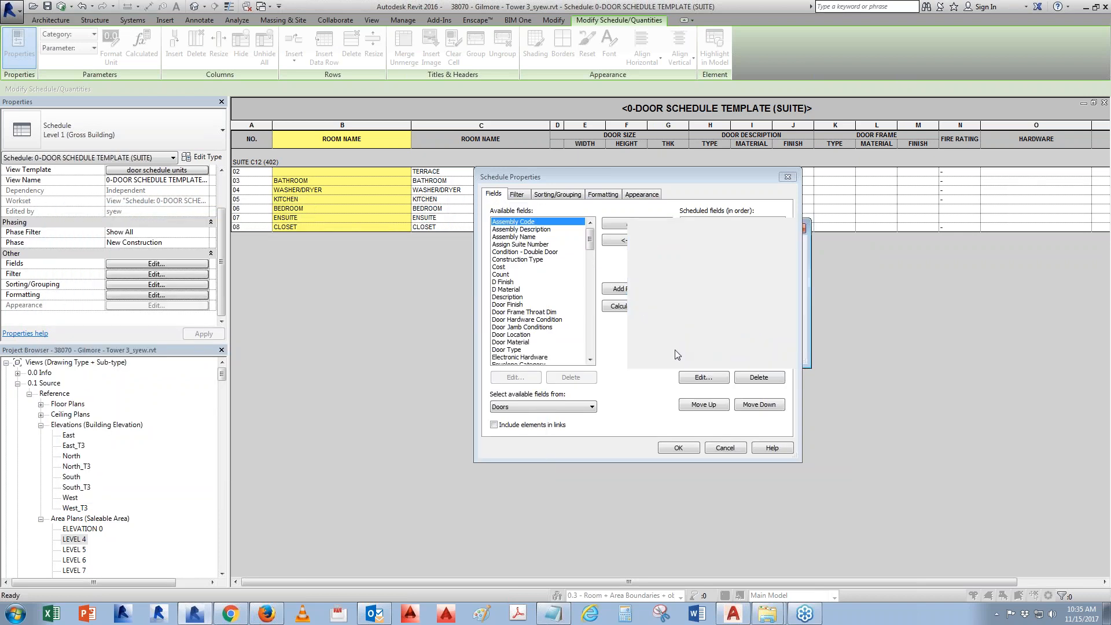
click(679, 448)
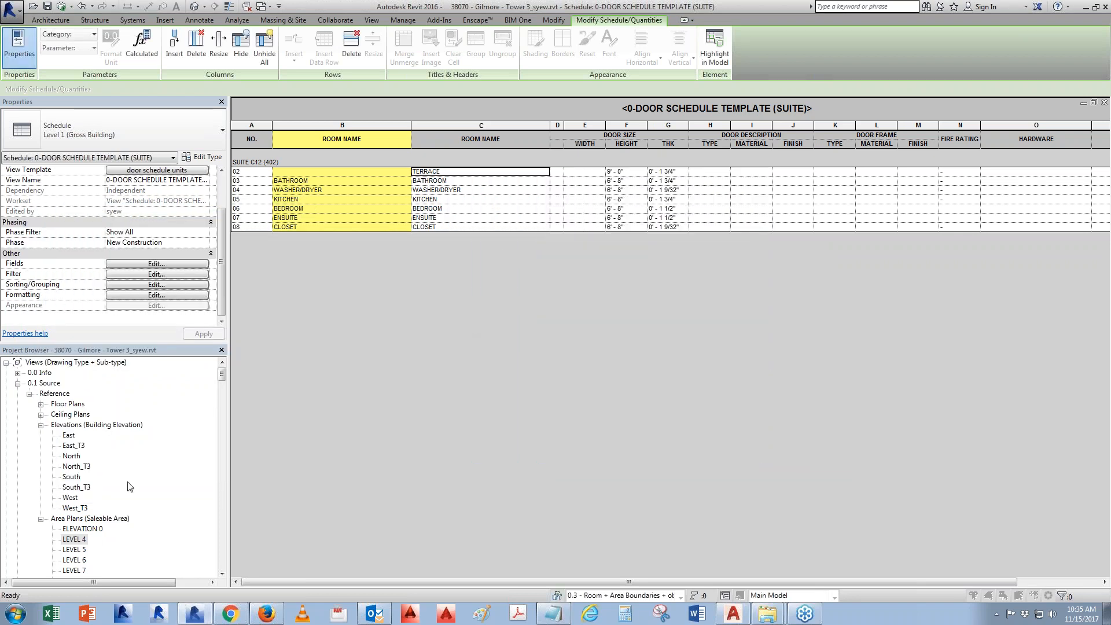
In the LEVEL 4 area plan, set door 401-02's Room Condition Value to 14, check the door schedule, and dismiss the synchronization reminder.
double_click(78, 539)
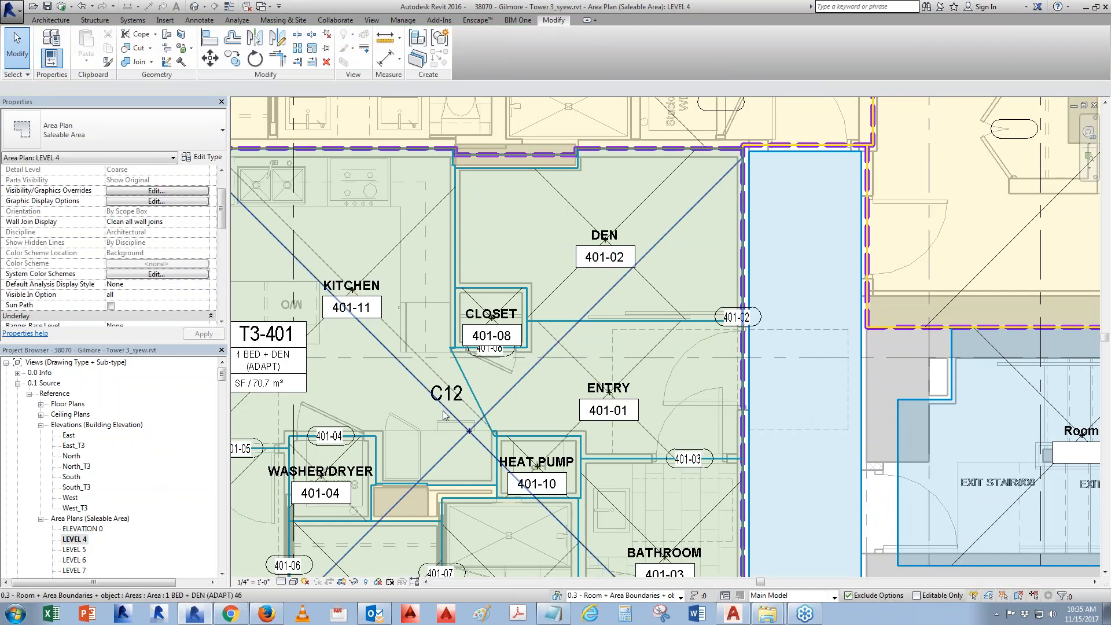
click(643, 317)
drag(221, 191, 220, 308)
click(158, 297)
text(14)
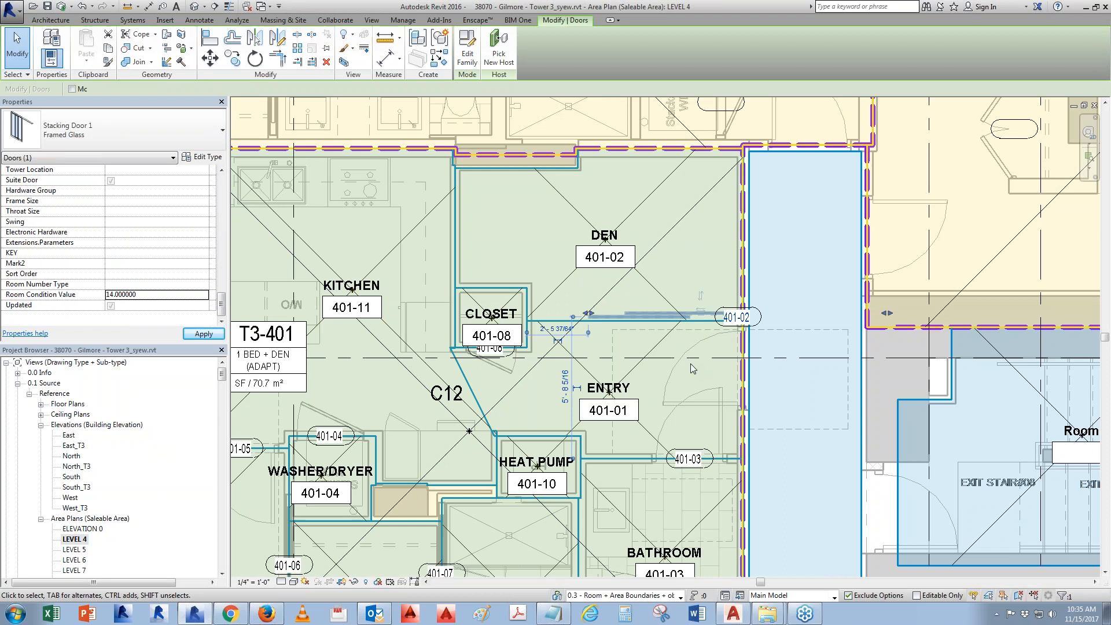
click(693, 368)
key(ctrl+Tab)
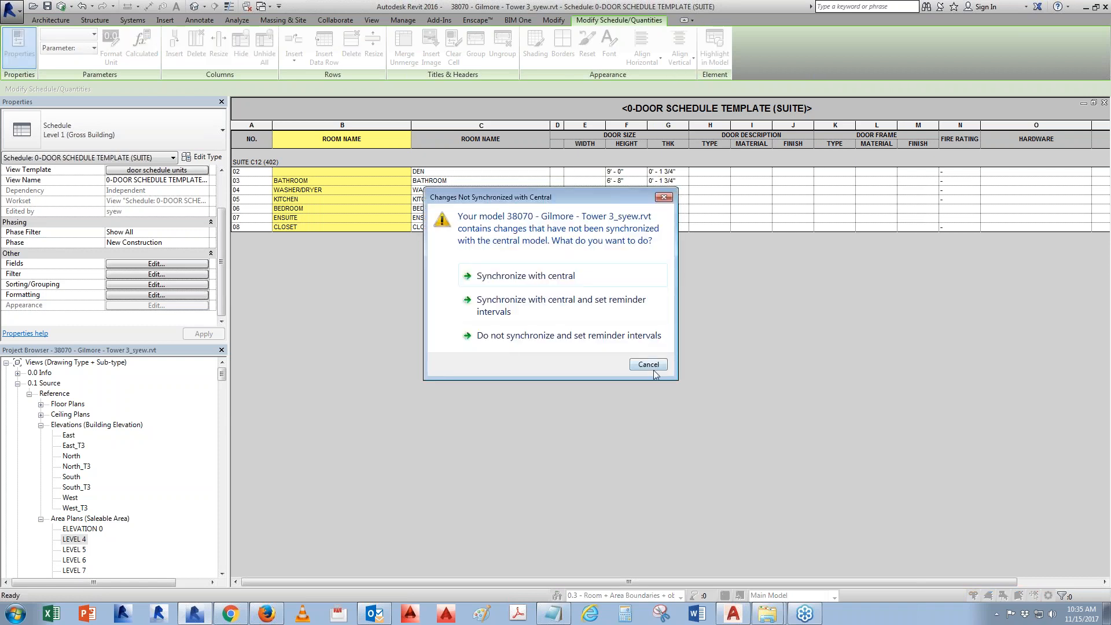
click(648, 364)
Set the Condition - Double Door and Double Door parameters for Stacking Door 1's Framed Glass type, and check the door schedule.
click(617, 350)
middle_drag(590, 412, 728, 339)
click(735, 220)
click(680, 271)
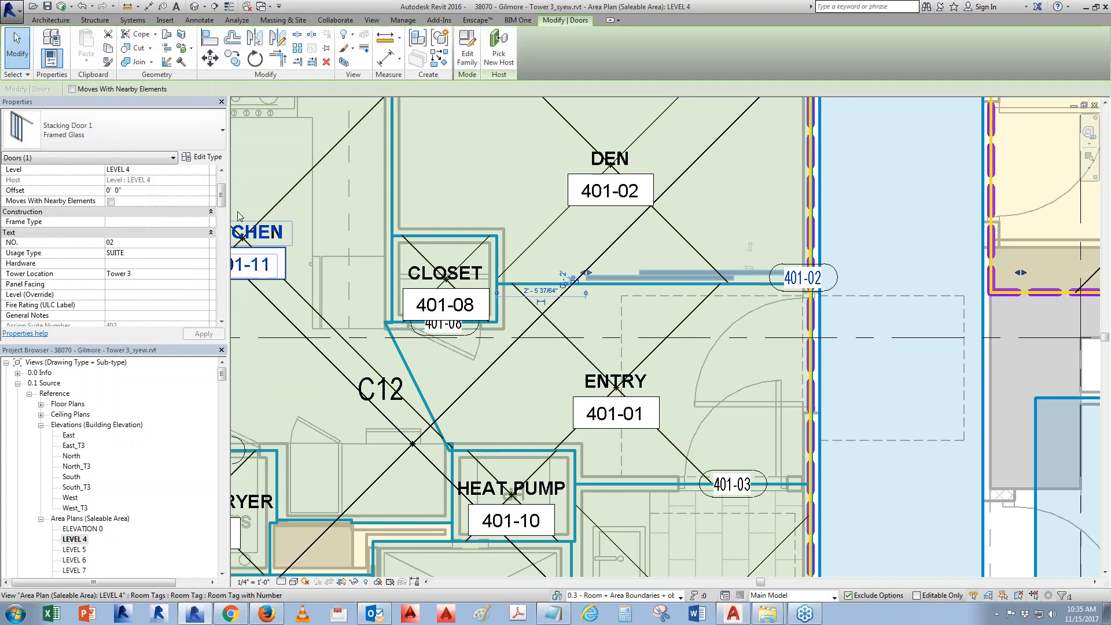
click(202, 156)
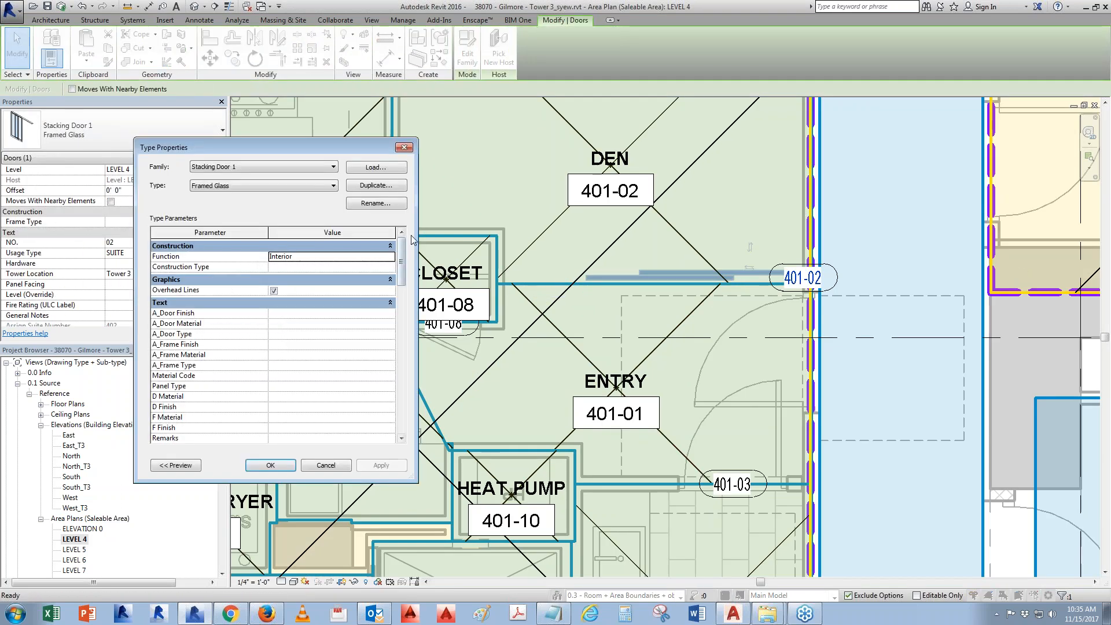
scroll(261, 376, down, 10)
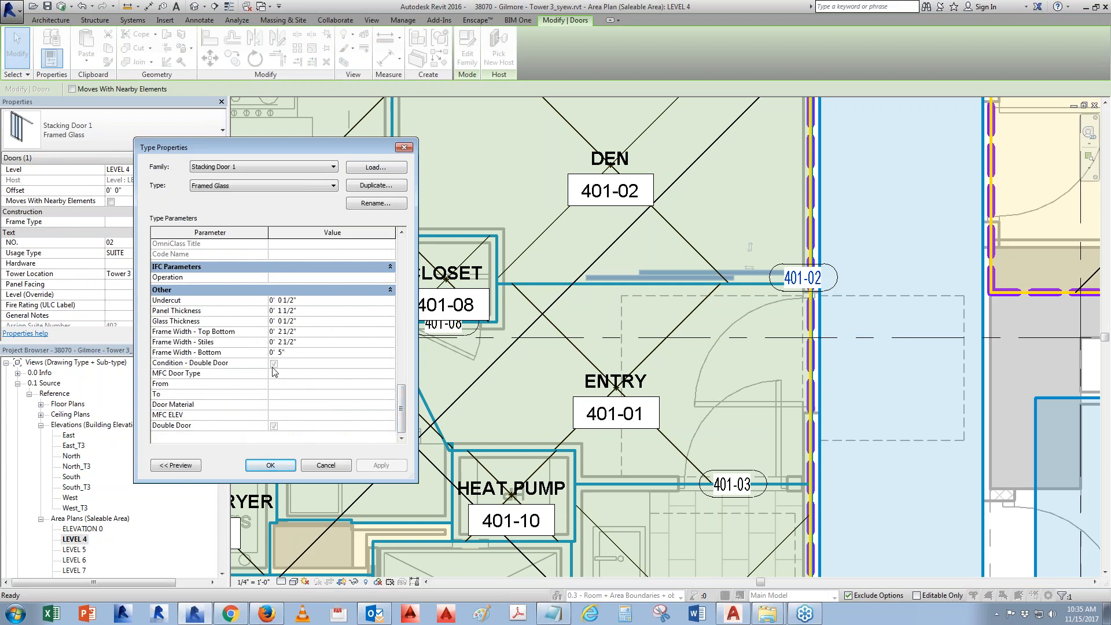
click(274, 364)
click(274, 426)
click(277, 470)
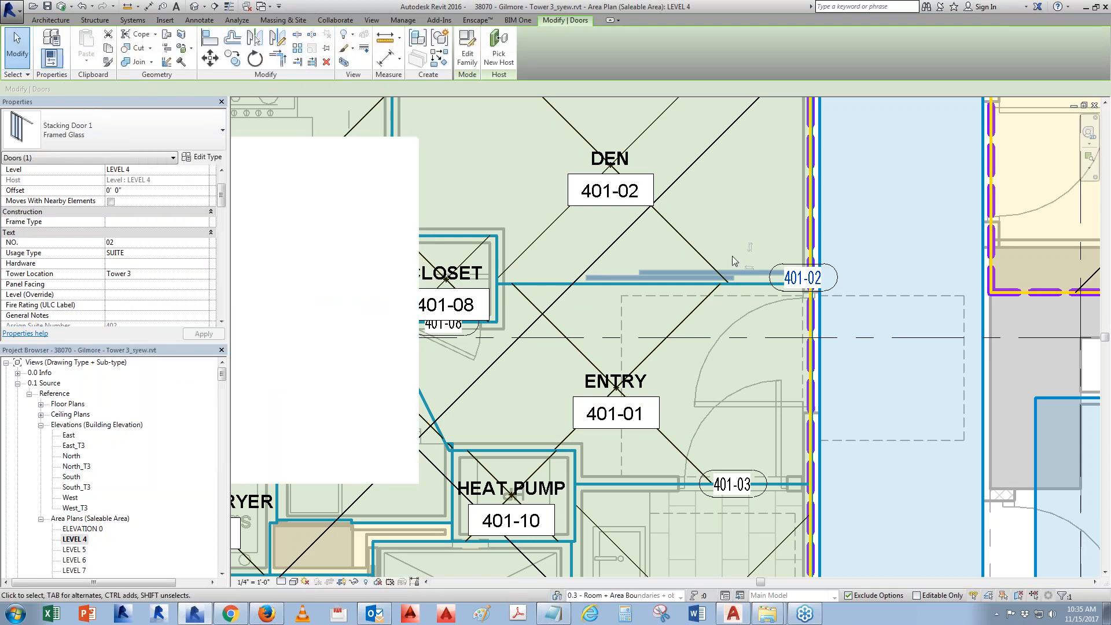
key(ctrl+Tab)
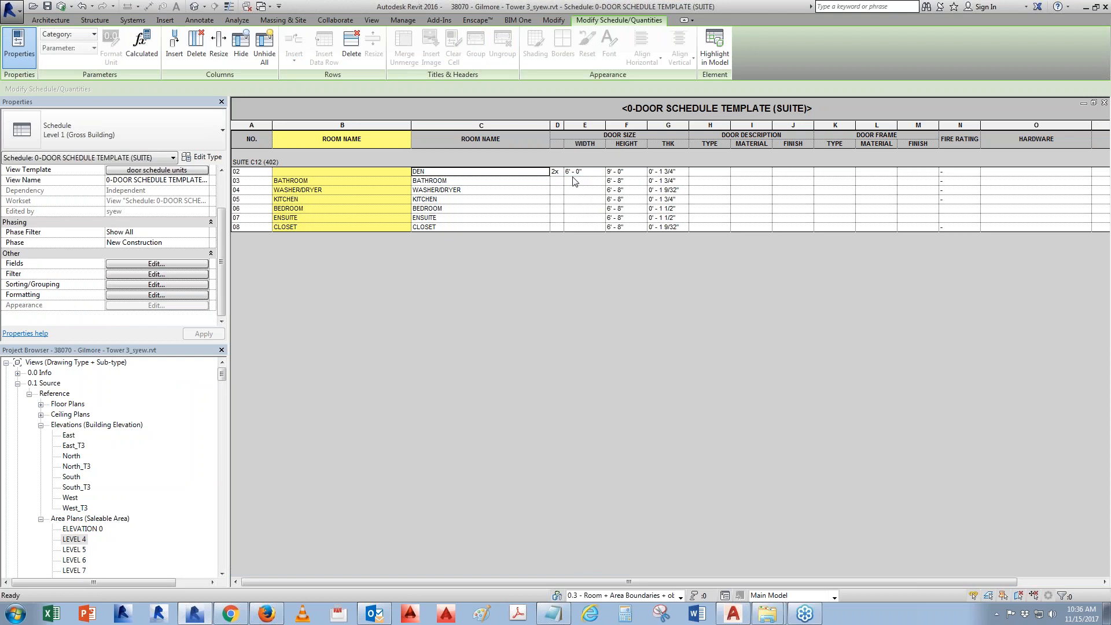
In the LEVEL 5 area plan, start editing the C12 suite model group.
key(ctrl+Tab)
key(ctrl+Tab)
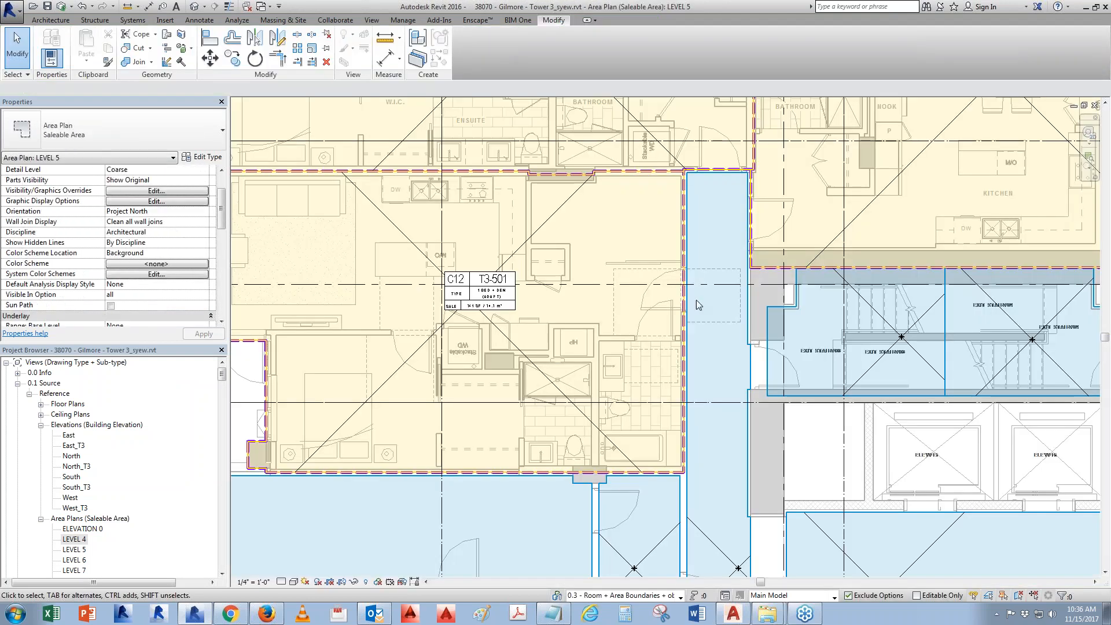
scroll(697, 299, up, 2)
click(675, 306)
click(467, 49)
Turn off Updated and Suite Door for the bathroom's Type F - 2'-8" x 6'-8" single door.
click(682, 294)
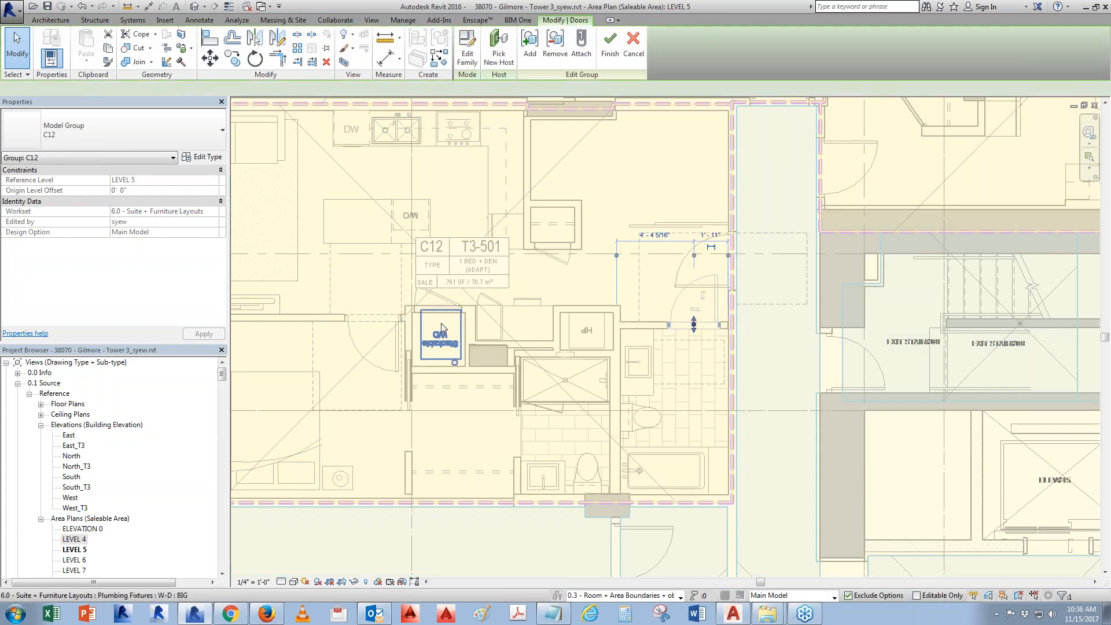
scroll(115, 261, down, 5)
click(111, 306)
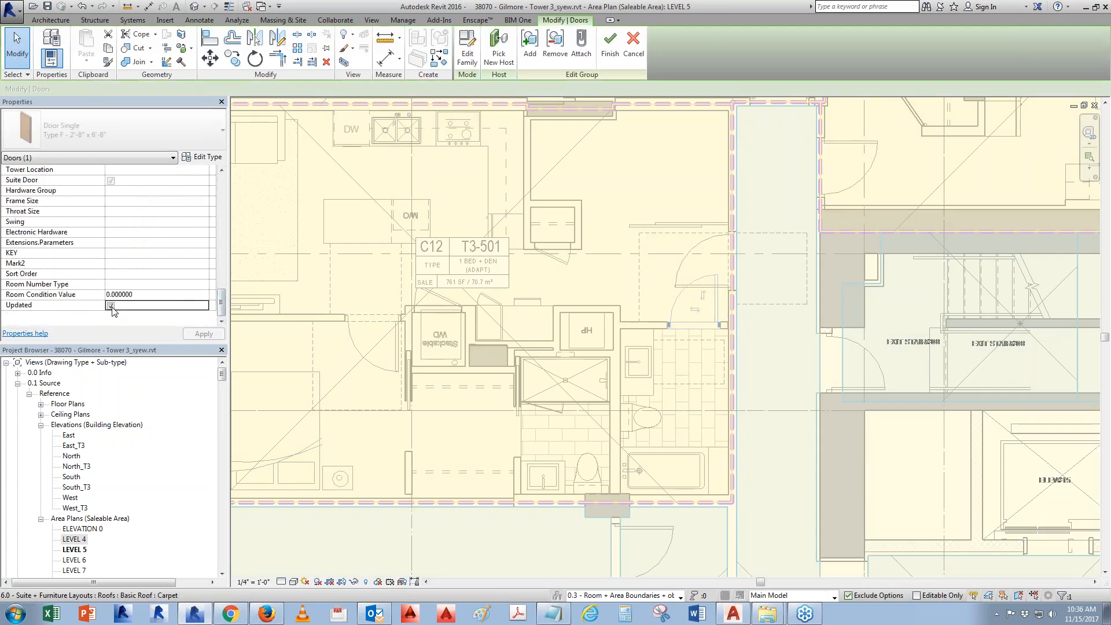
click(110, 181)
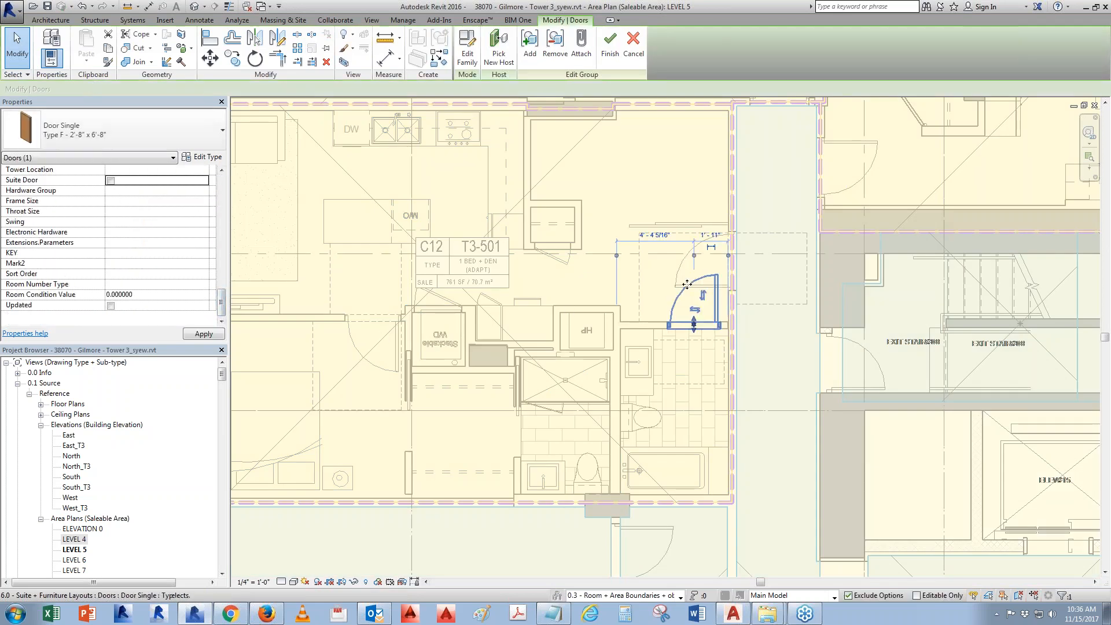
key(Escape)
Set Condition - Double Door and Double Door to off for the Pocket Door type 34" x 80".
click(519, 423)
click(202, 157)
scroll(308, 431, down, 5)
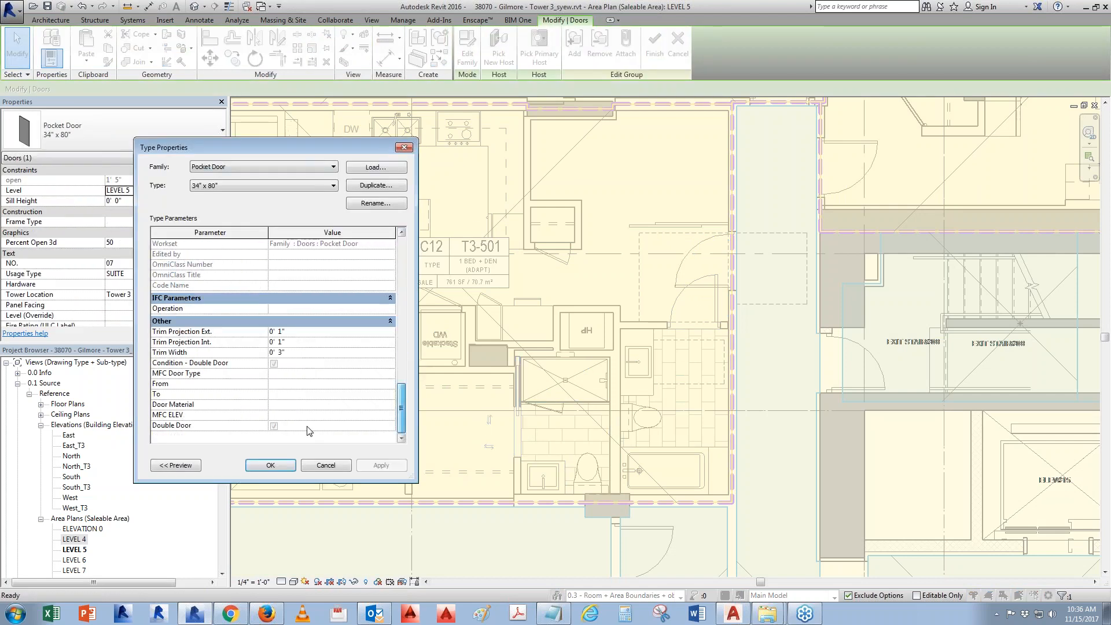
click(274, 364)
click(273, 427)
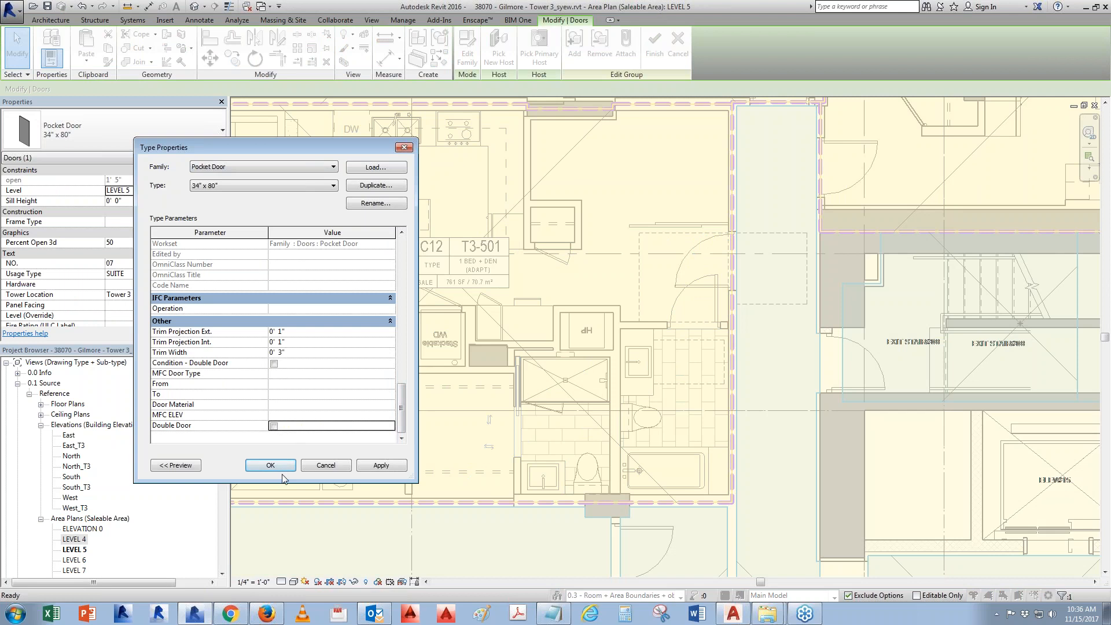
click(270, 466)
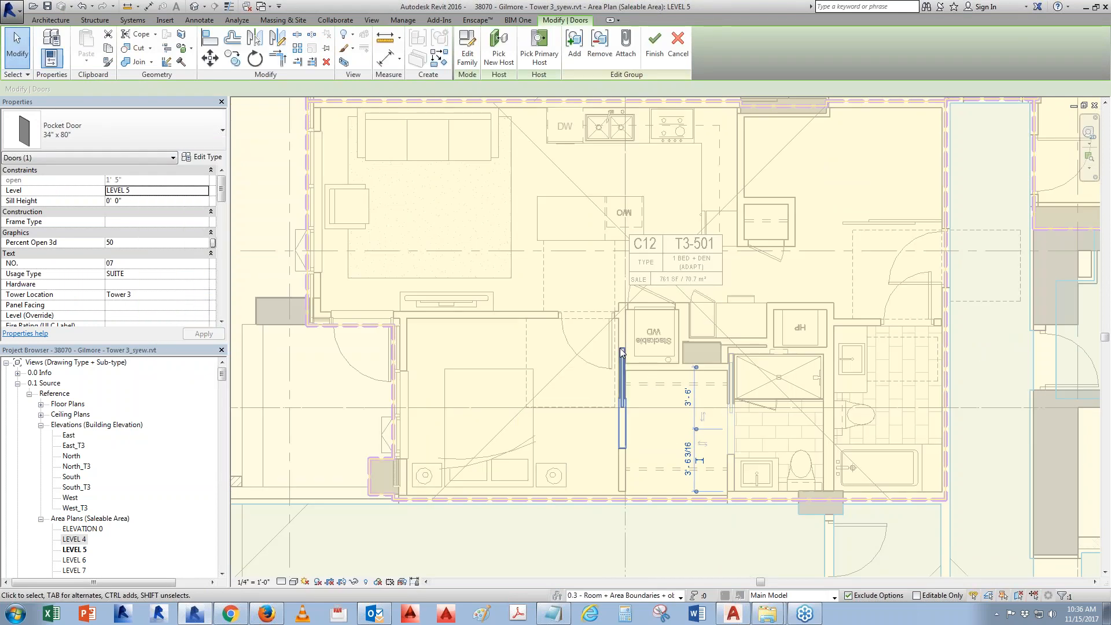
Set the Condition - Double Door and Double Door parameters of the bedroom door's type, Type F - 2'-10" x 6'-8".
click(595, 345)
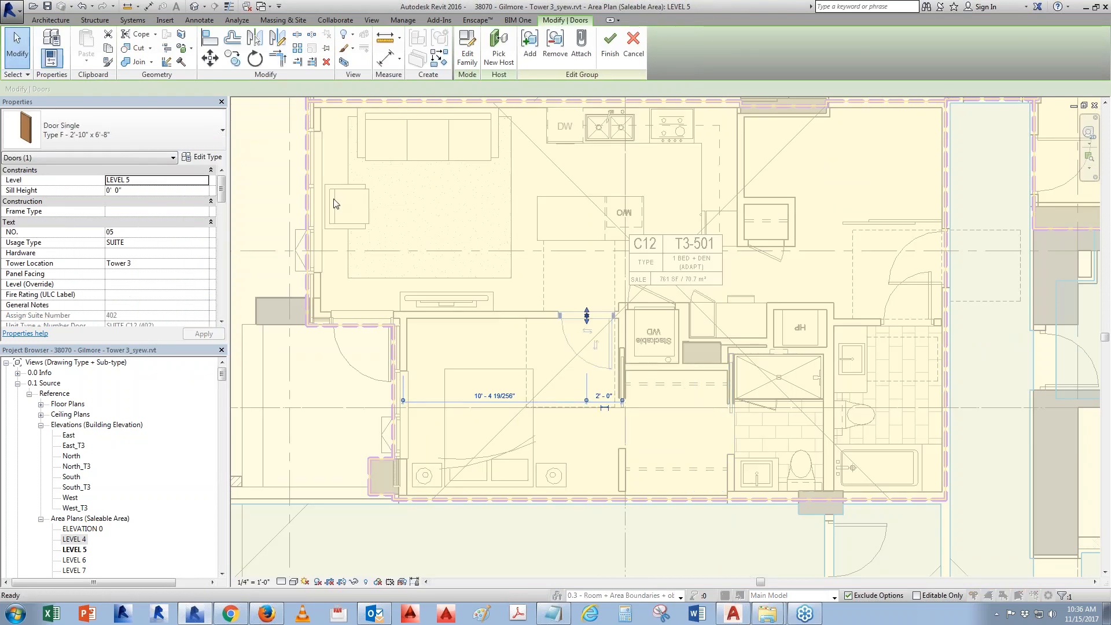
click(202, 156)
scroll(402, 414, down, 5)
click(274, 364)
click(273, 363)
click(278, 429)
click(276, 428)
click(273, 465)
middle_drag(579, 200, 589, 316)
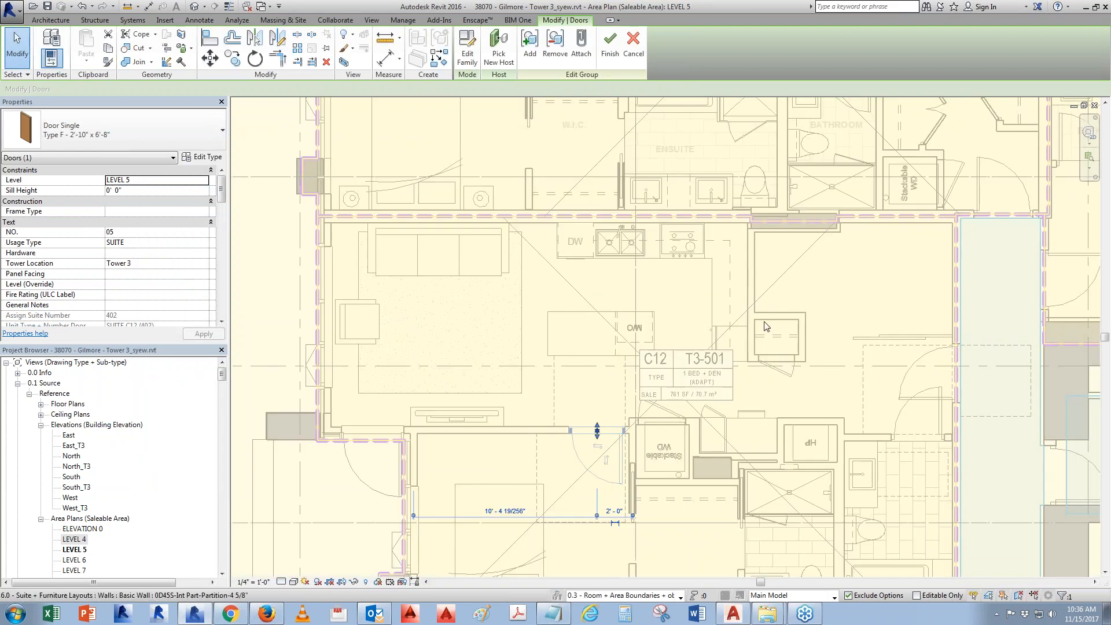
Set the Double Door parameter of the washer/dryer door's Single Door_Closet type, Type G1- 2'-8".
click(662, 418)
click(201, 157)
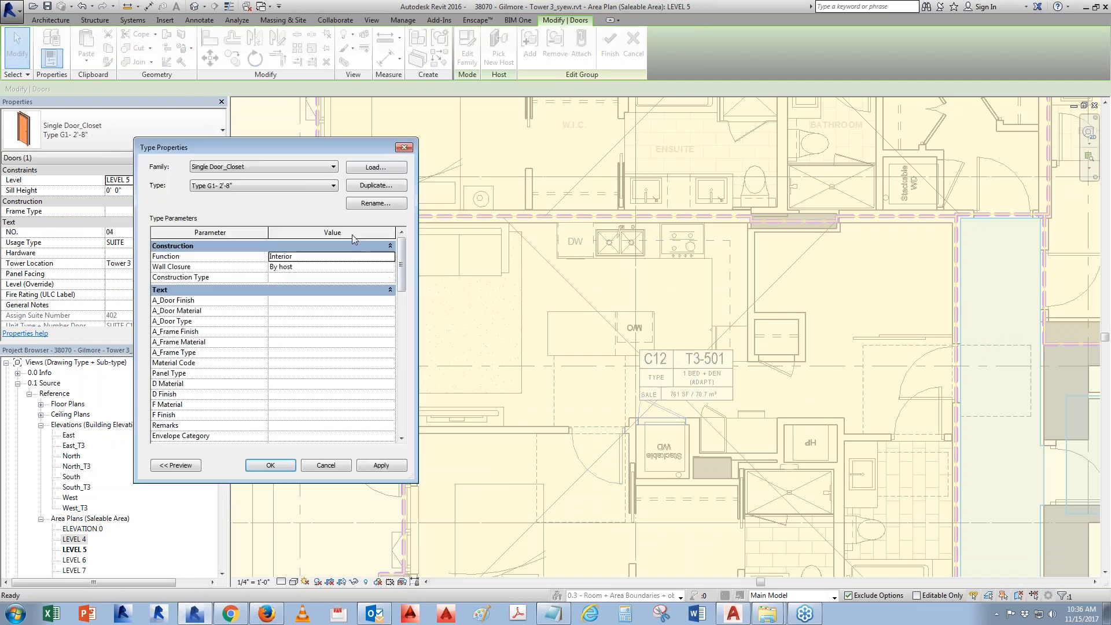
drag(401, 264, 399, 411)
click(274, 426)
click(270, 466)
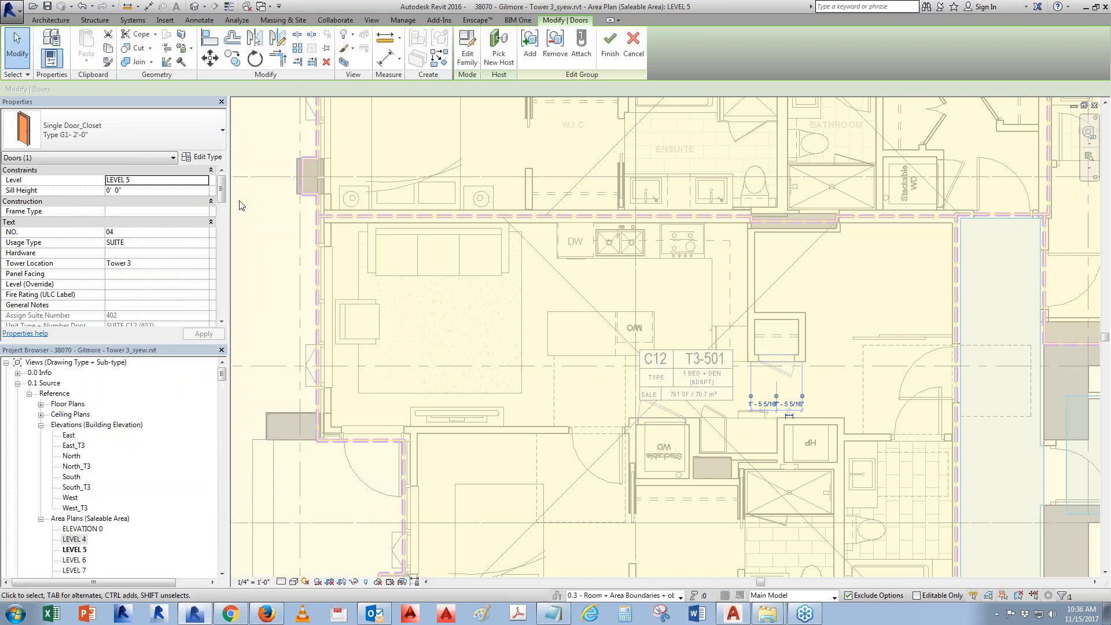
Set the Double Door parameter of the small closet door's Single Door_Closet type, Type G1- 2'-0".
click(207, 157)
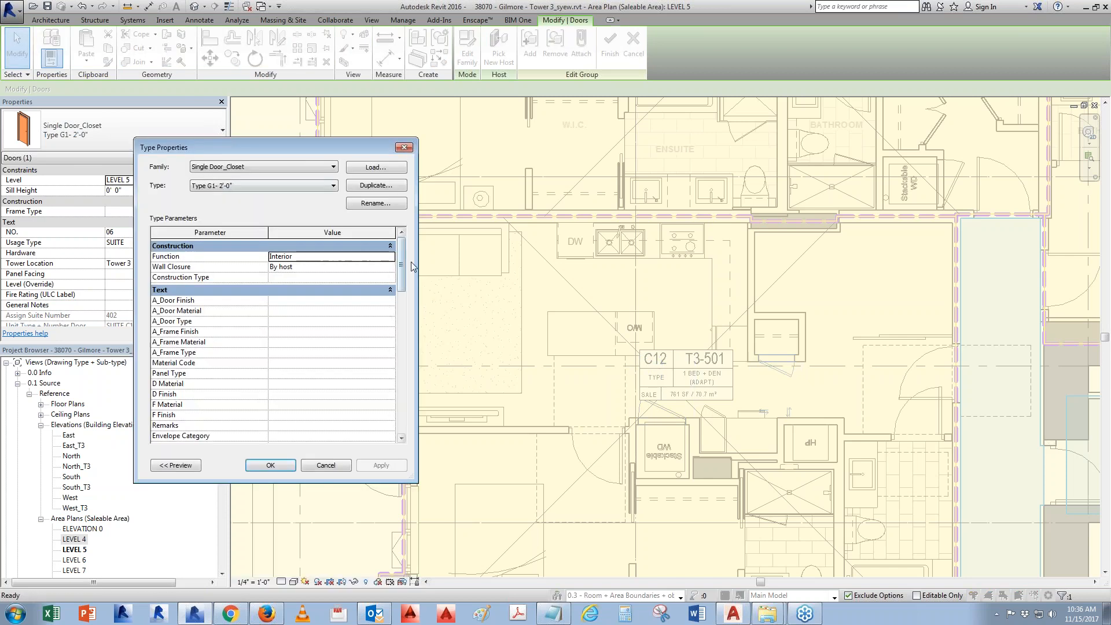
drag(400, 260, 400, 428)
click(274, 426)
click(271, 465)
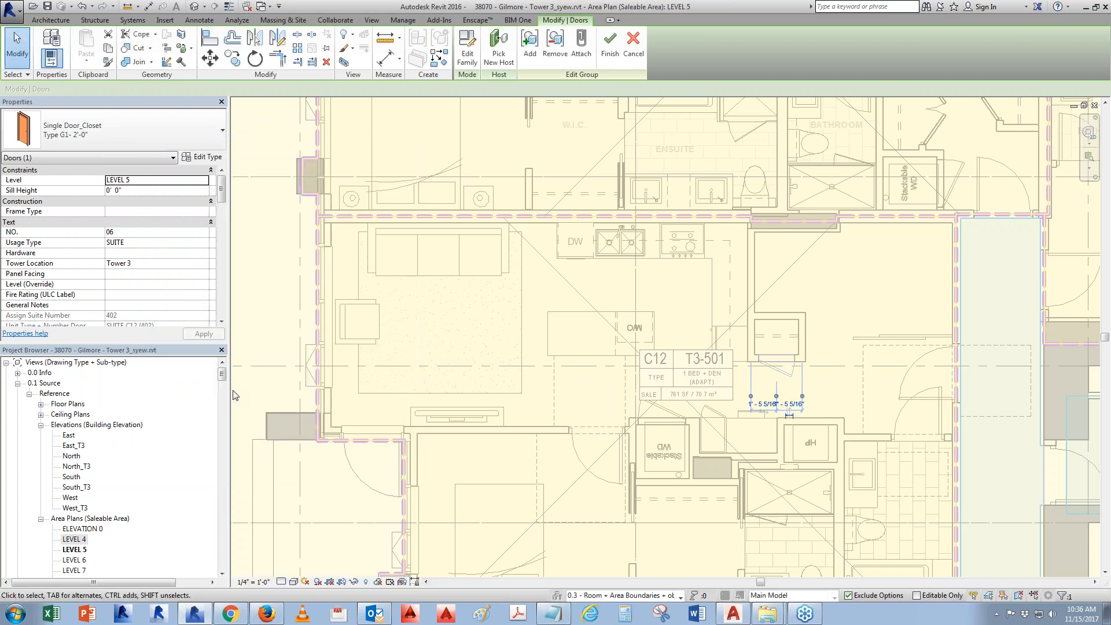
Finish editing the C12 group and close the Tower 2 model, saving its changes locally.
drag(221, 377, 220, 531)
key(Escape)
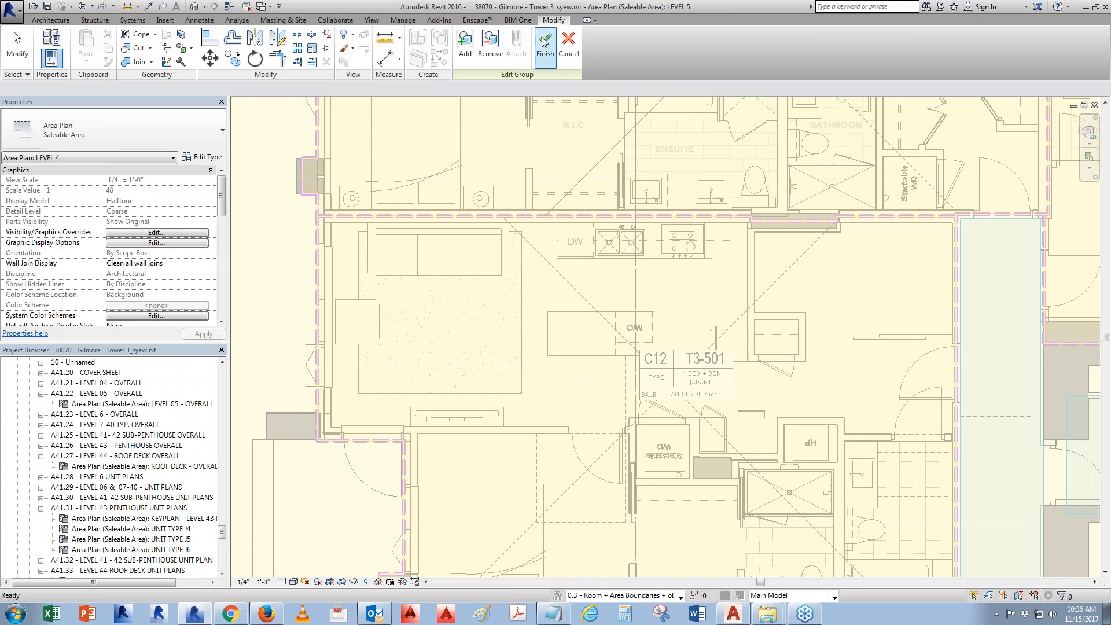
key(ctrl+Tab)
click(1094, 105)
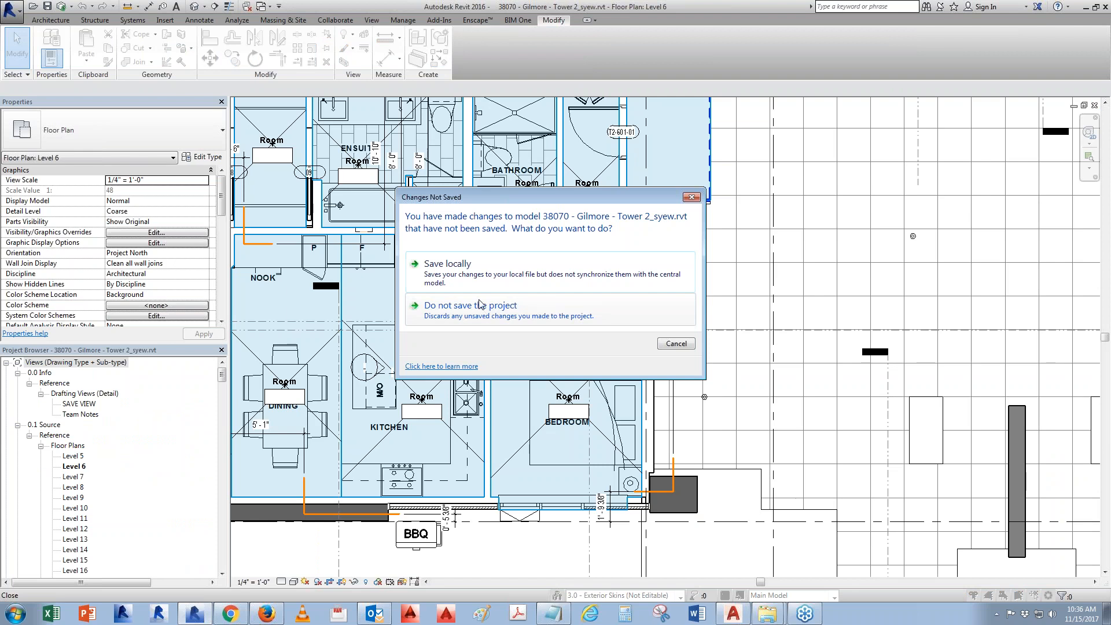
click(481, 277)
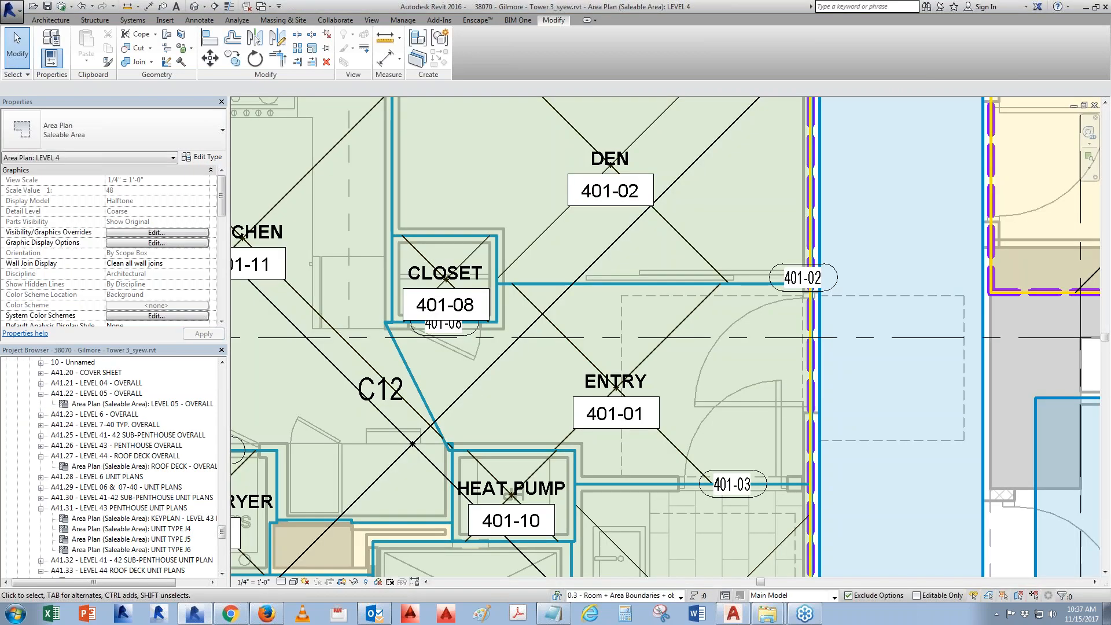
Find the Doors category among the project's families and expand the Door Single family.
scroll(683, 273, down, 2)
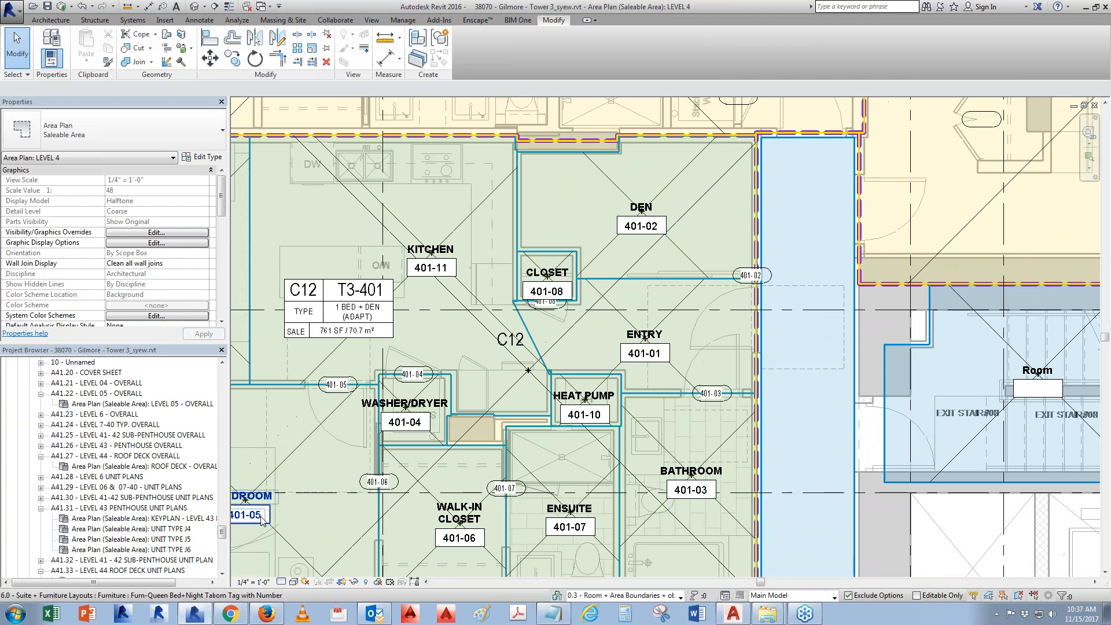
drag(221, 536, 221, 562)
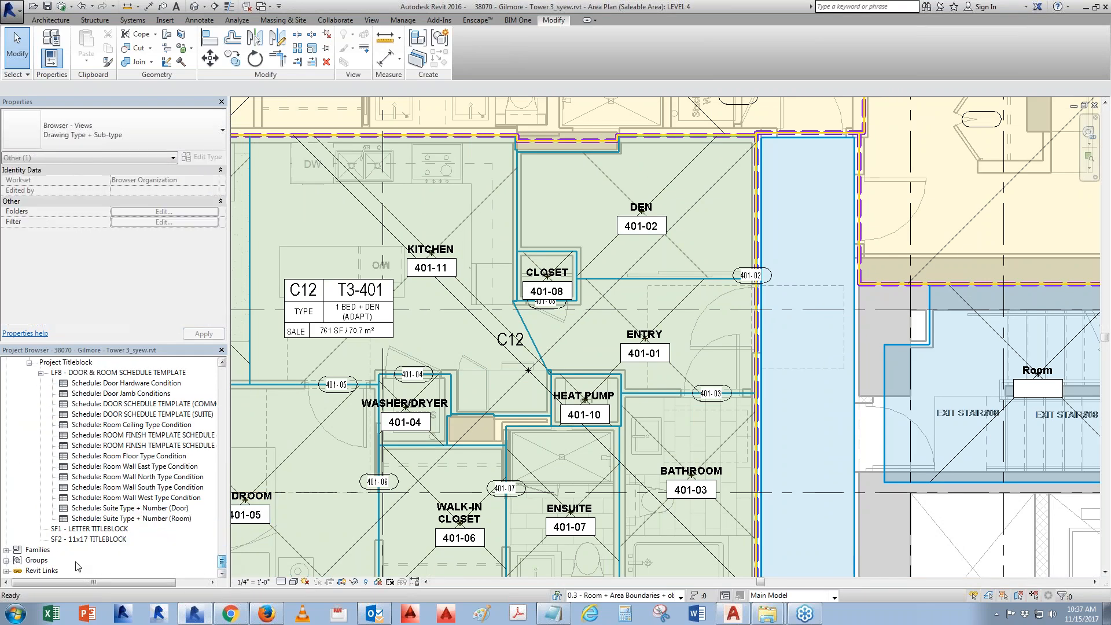
click(6, 551)
double_click(32, 467)
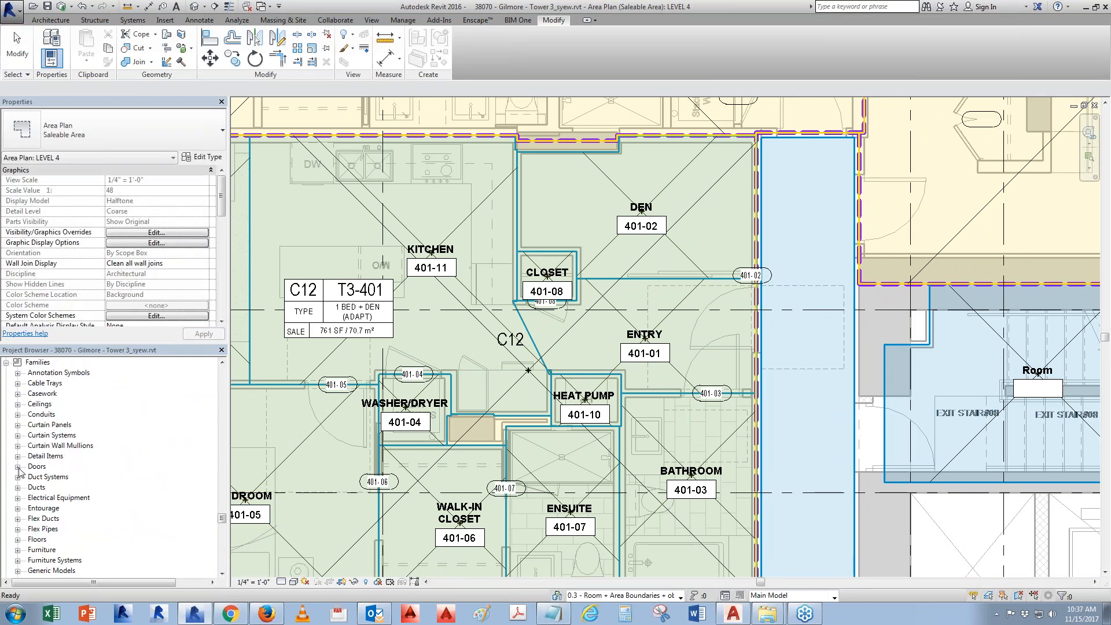
scroll(91, 493, down, 1)
click(33, 447)
click(29, 446)
Review the types listed under the Door Single and Door Single1 families.
scroll(32, 509, down, 2)
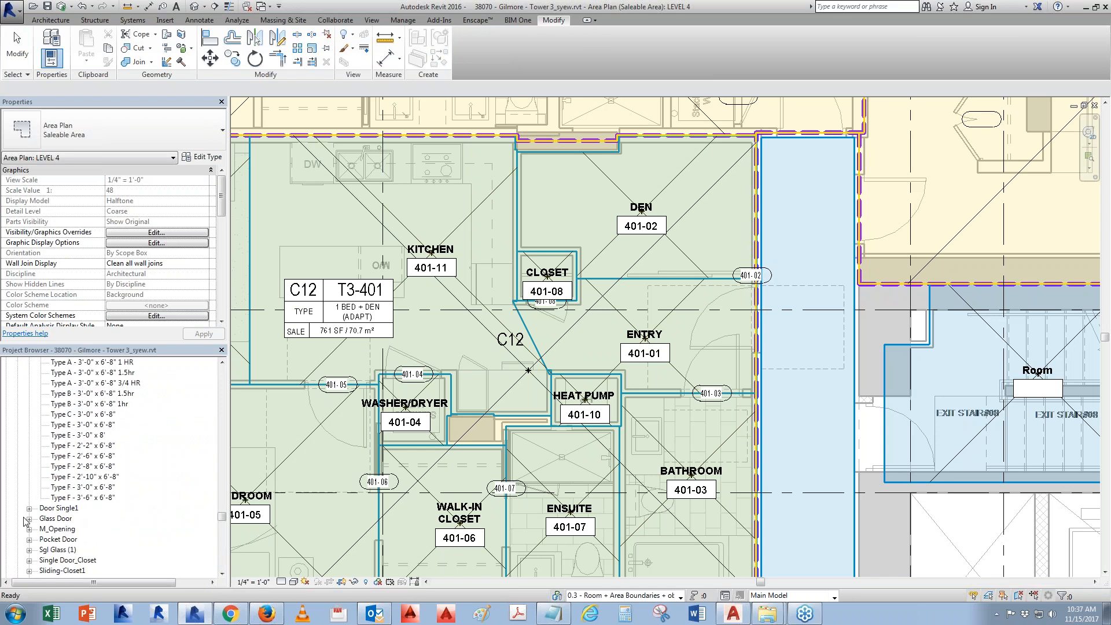
click(29, 508)
scroll(139, 510, up, 2)
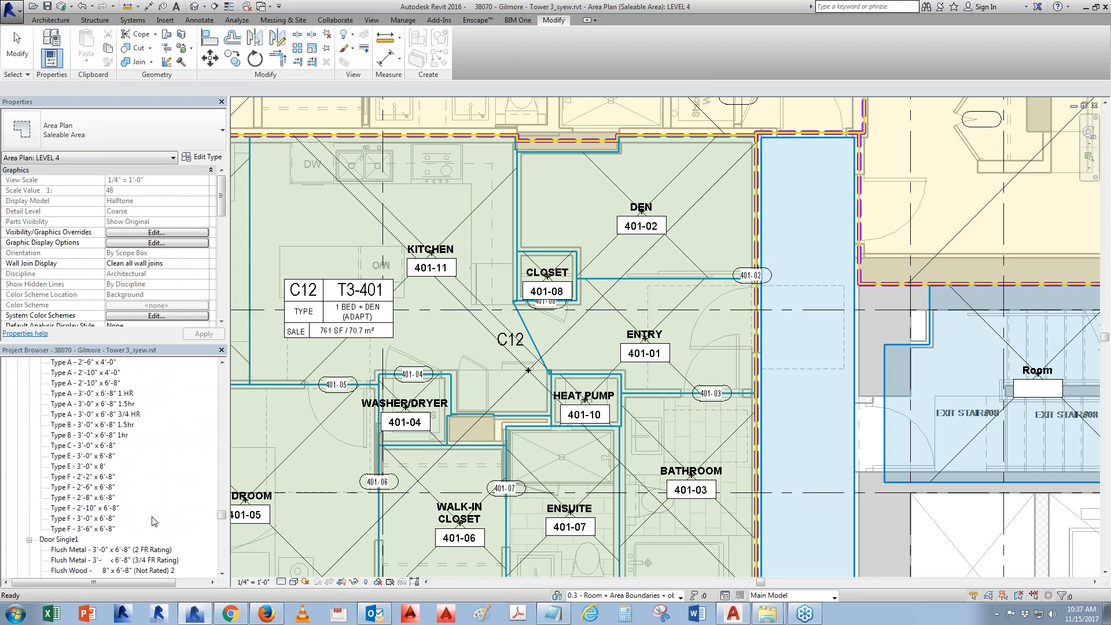
scroll(138, 508, up, 2)
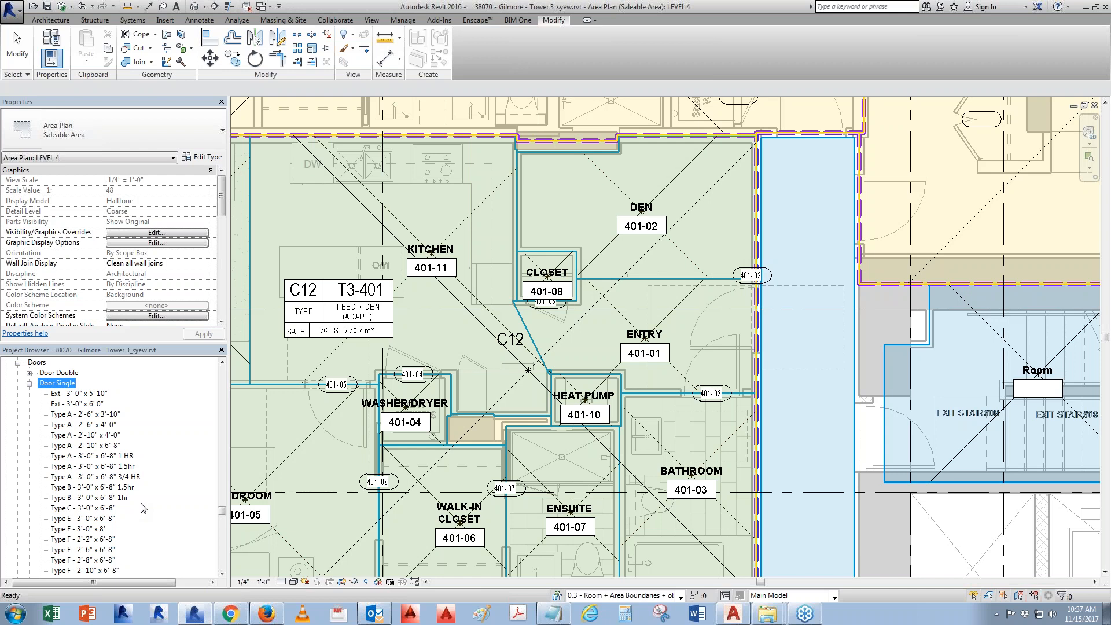
click(29, 383)
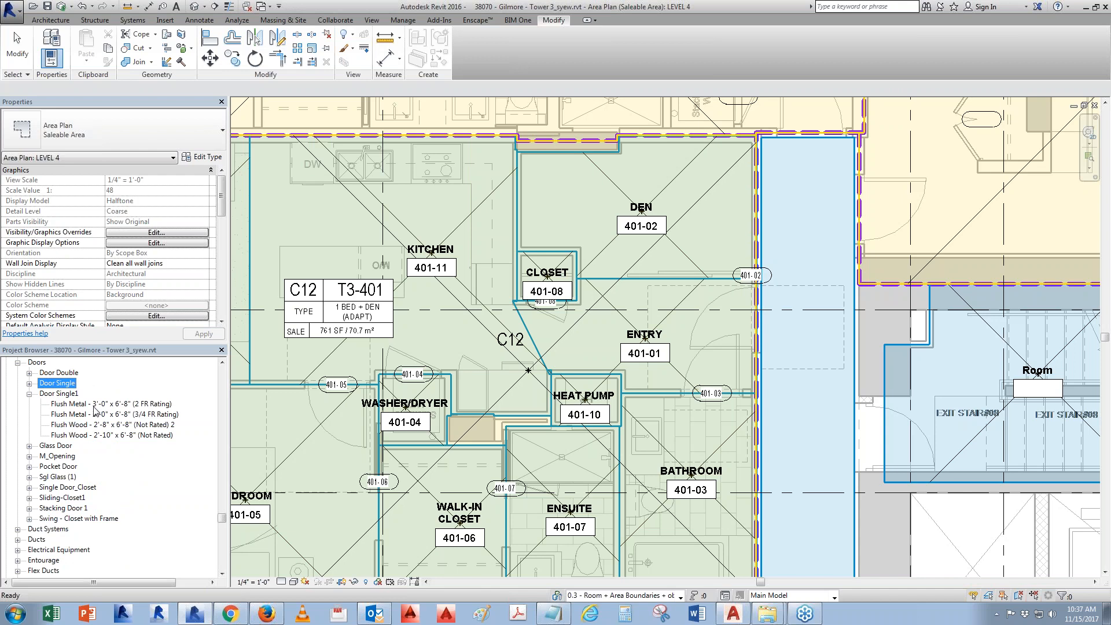
double_click(43, 383)
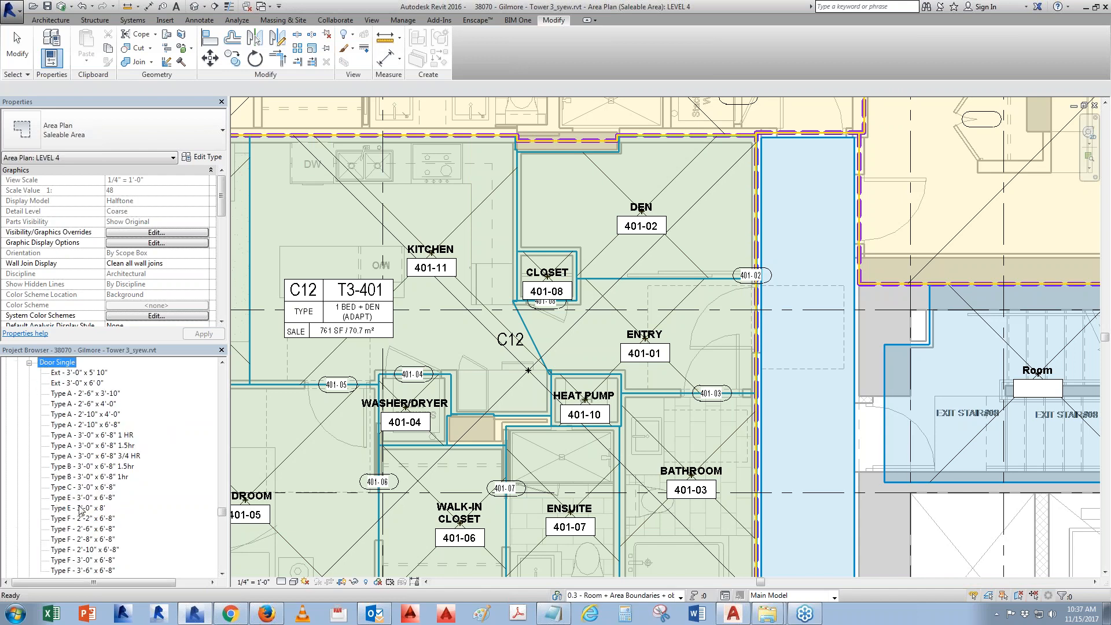
scroll(190, 517, down, 2)
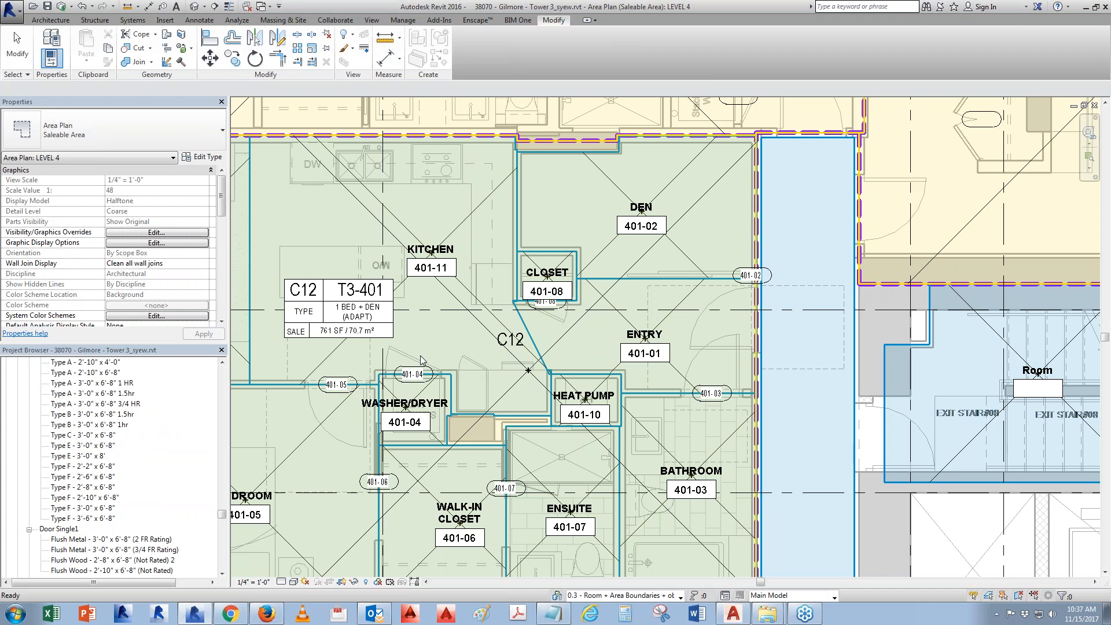
Clear the Condition - Double Door and Double Door parameters of the Door Single type Ext - 3'-0" x 5' 10".
click(113, 435)
scroll(114, 492, up, 2)
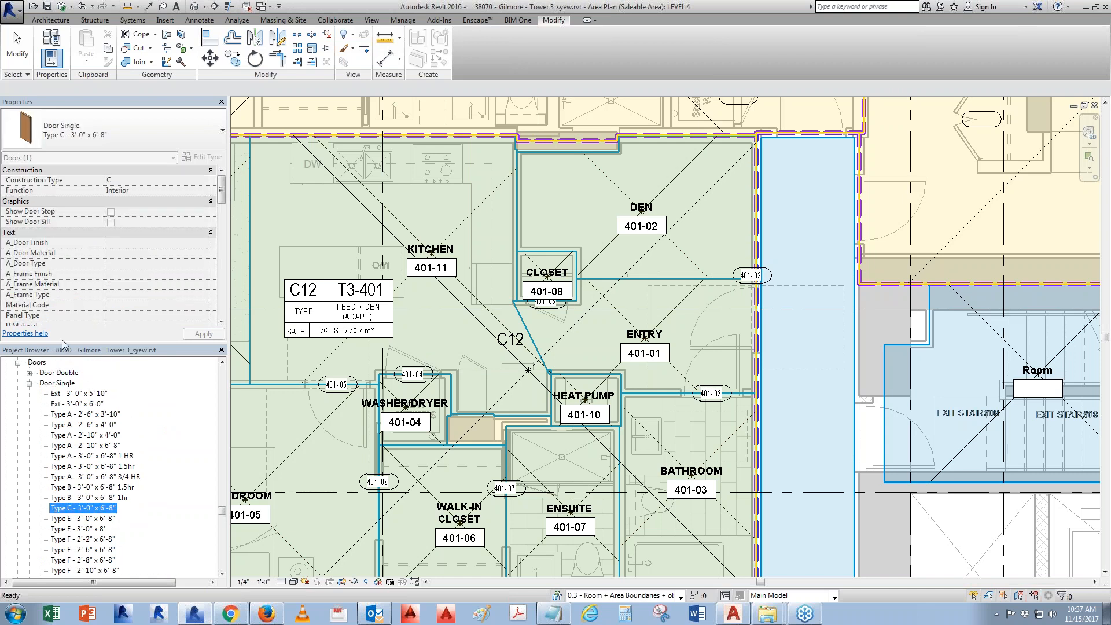
double_click(80, 393)
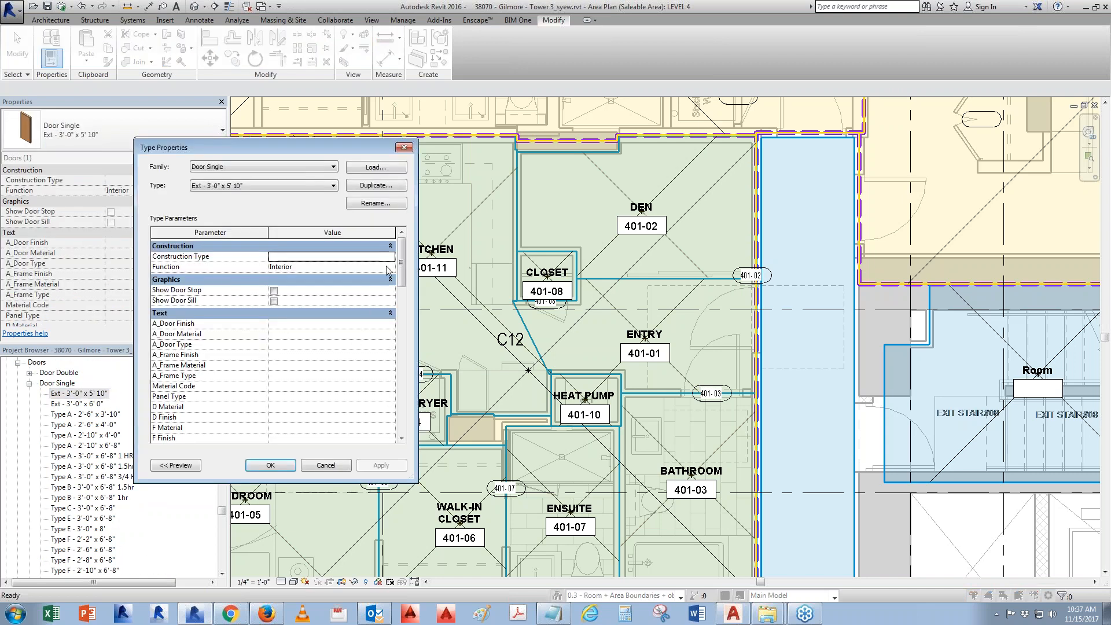
drag(401, 259, 403, 382)
click(274, 364)
click(274, 427)
click(277, 473)
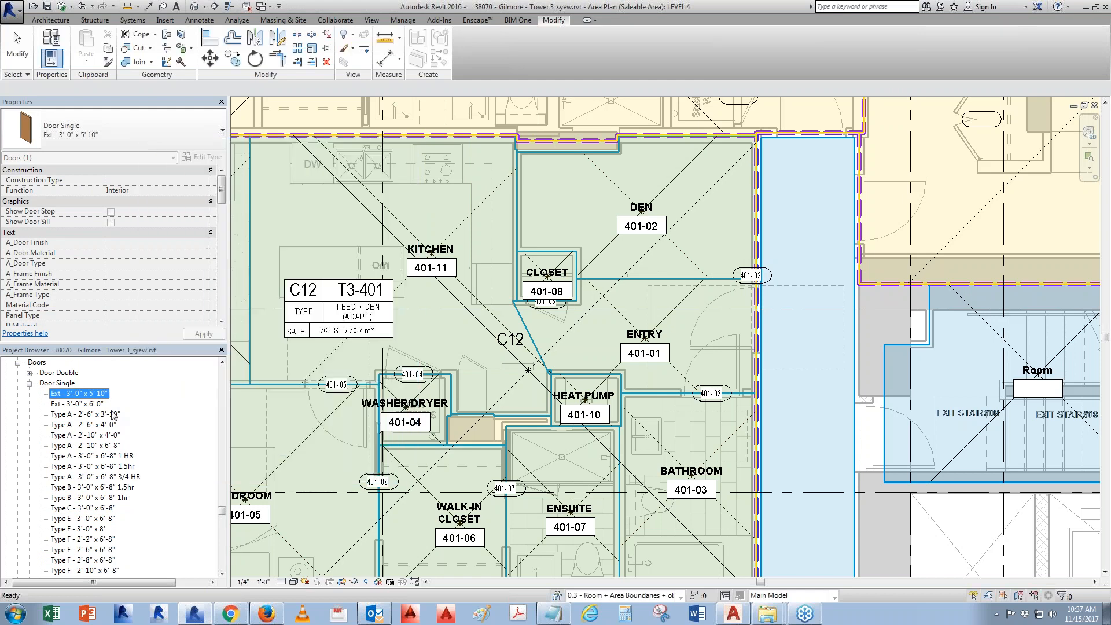
Clear the double-door setting of the Door Single type Ext - 3'-0" x 6' 0".
double_click(104, 404)
scroll(404, 285, down, 1)
drag(403, 285, 408, 441)
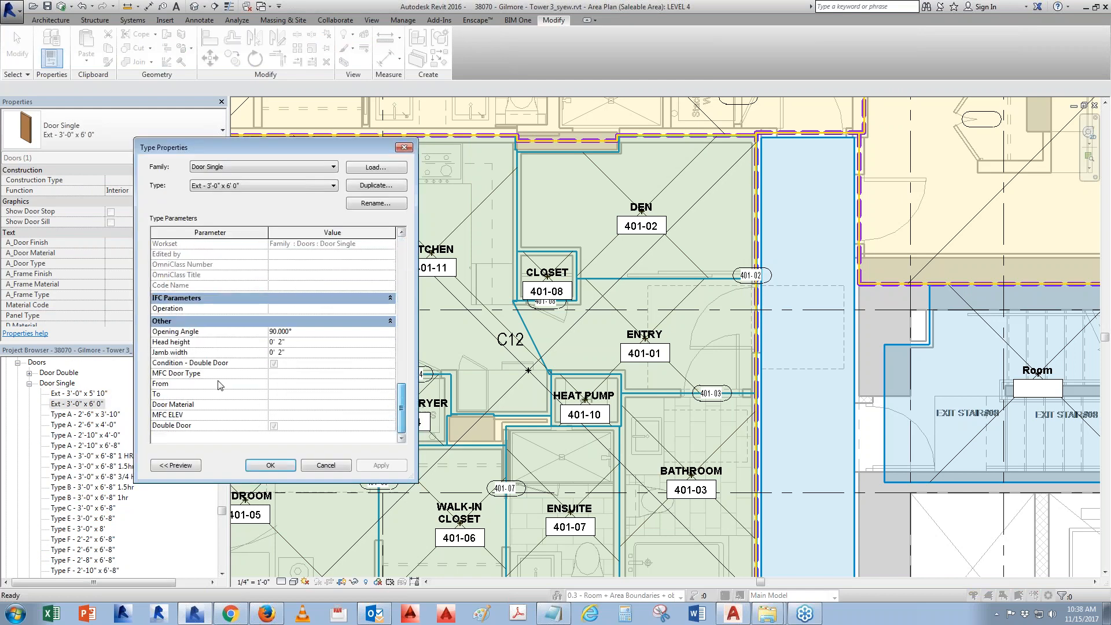
click(275, 426)
click(278, 466)
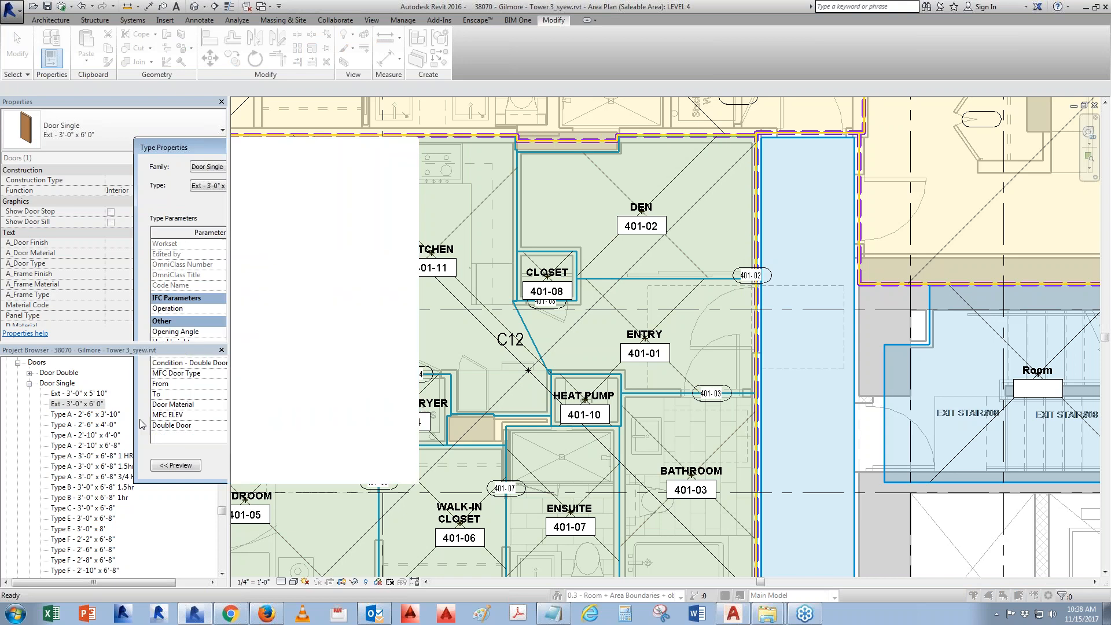
Clear the double-door setting of the Door Single type Type A - 2'-6" x 3'-10".
double_click(103, 414)
drag(401, 263, 408, 419)
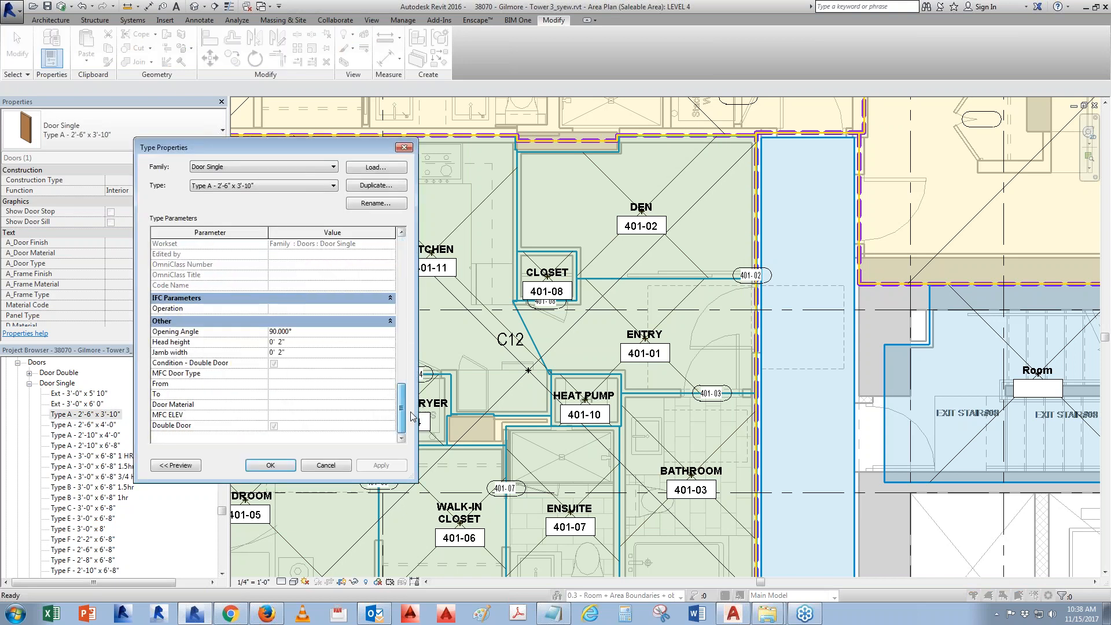
click(274, 426)
click(271, 465)
Clear the Condition - Double Door parameter of the Door Single type Type A - 2'-6" x 4'-0".
double_click(84, 425)
drag(401, 263, 401, 433)
click(275, 364)
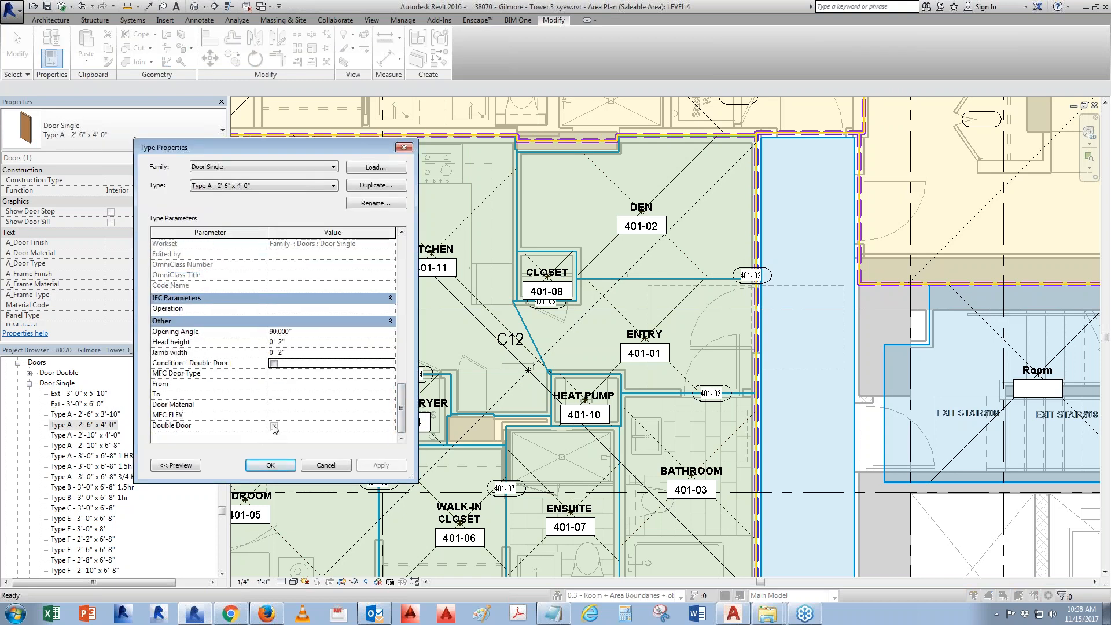
click(271, 466)
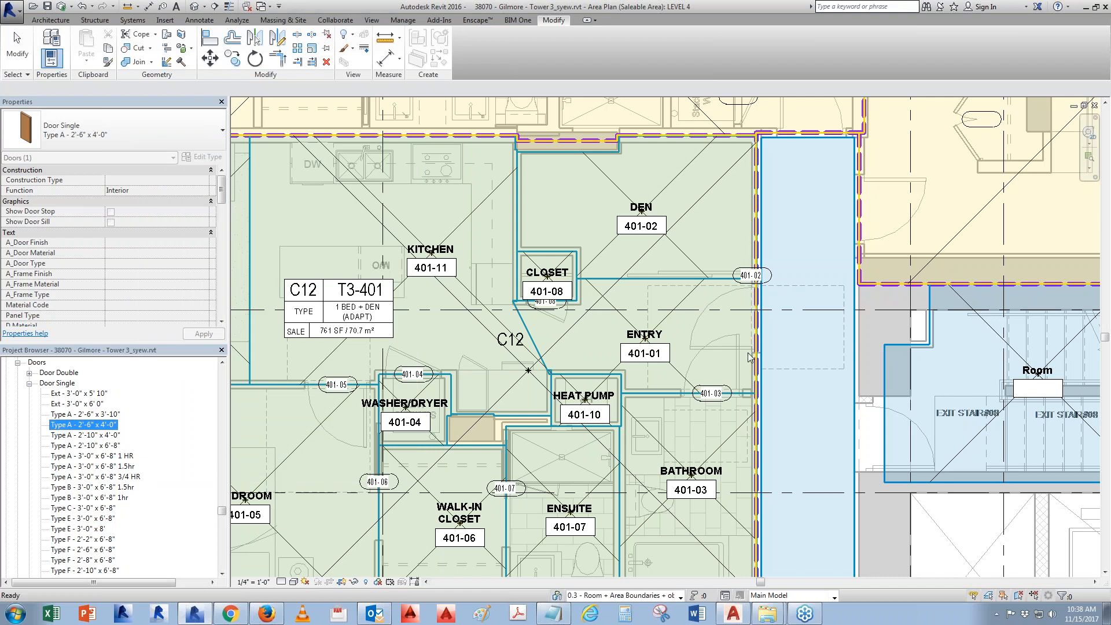
Locate the suite's bathroom door, number 03, in the plan from the suite door schedule and select it.
key(ctrl+Tab)
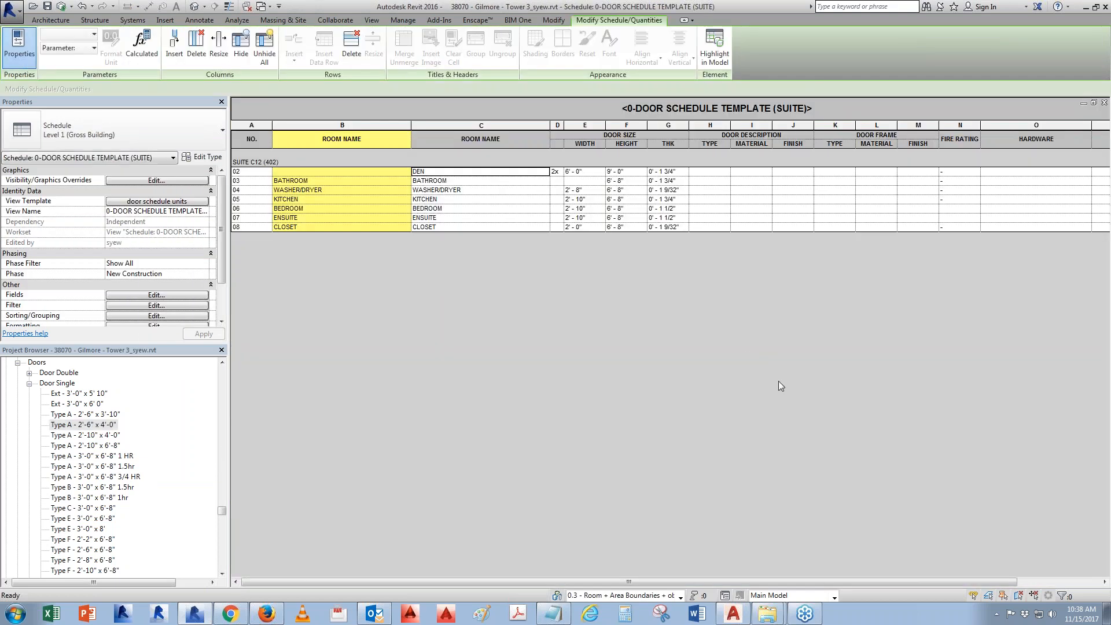
click(573, 174)
click(715, 46)
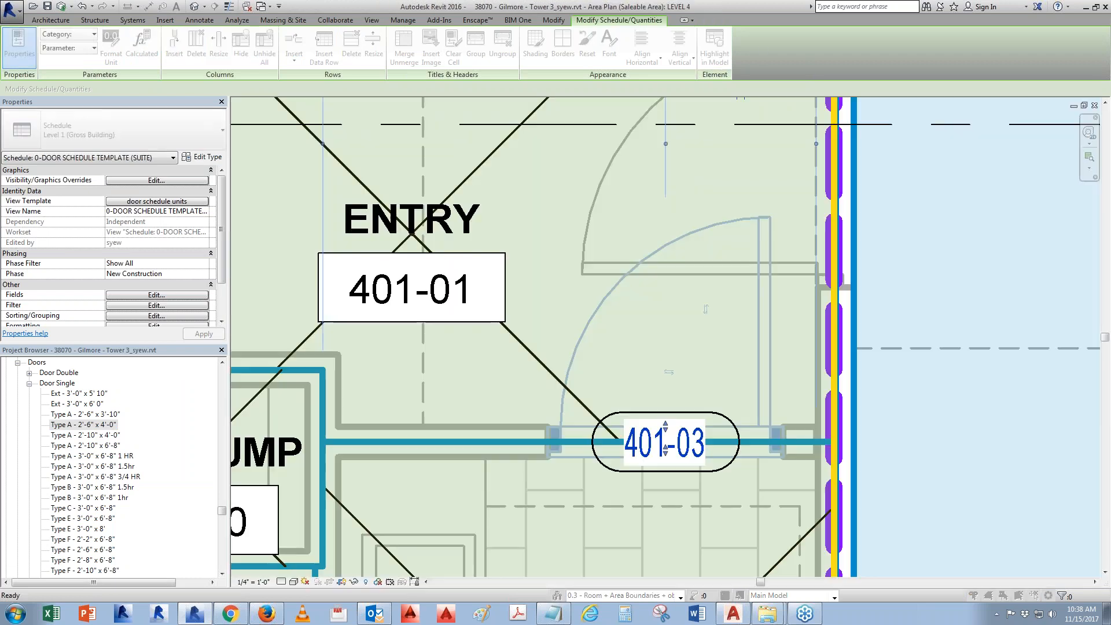
click(618, 324)
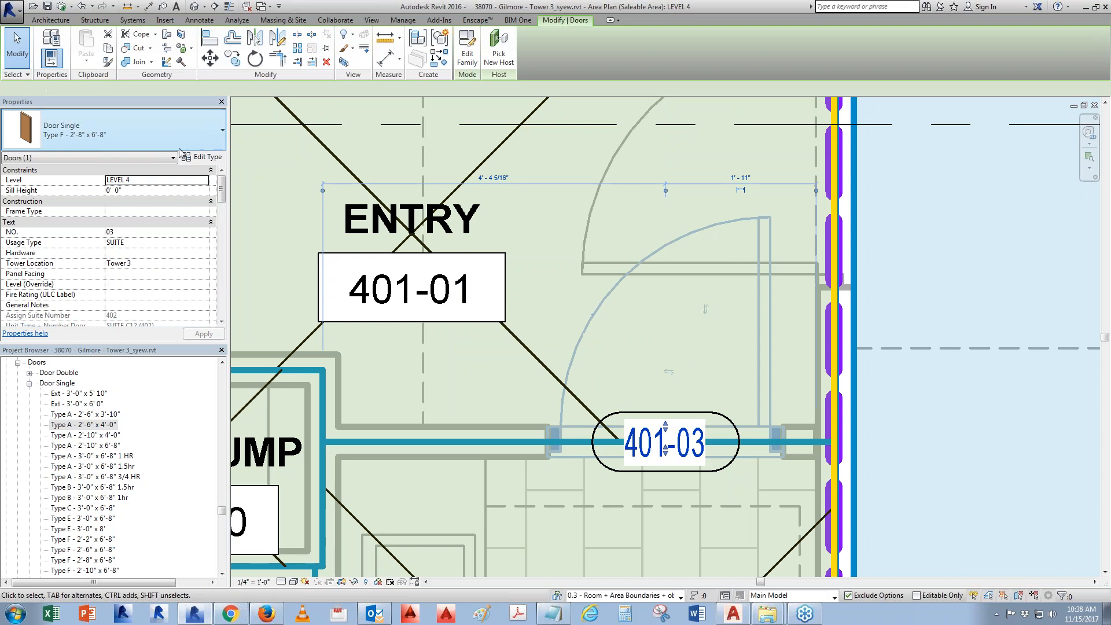
Clear the Condition - Double Door and Double Door parameters of the bathroom door's type, Type F - 2'-8" x 6'-8", and return to the door schedule.
click(198, 157)
drag(401, 258, 414, 401)
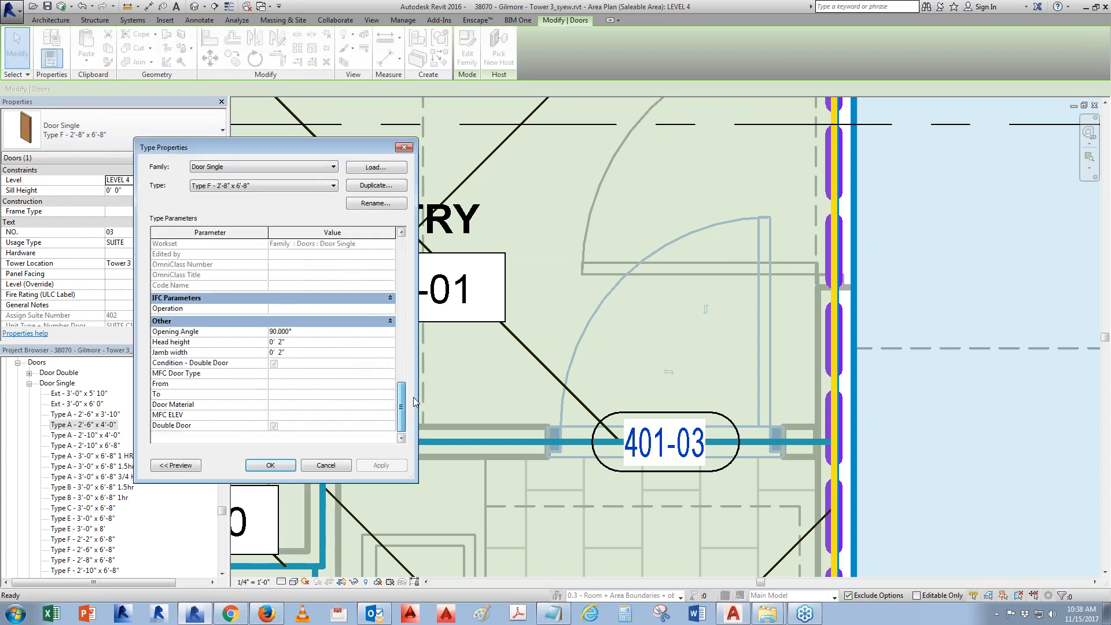
click(274, 364)
click(277, 427)
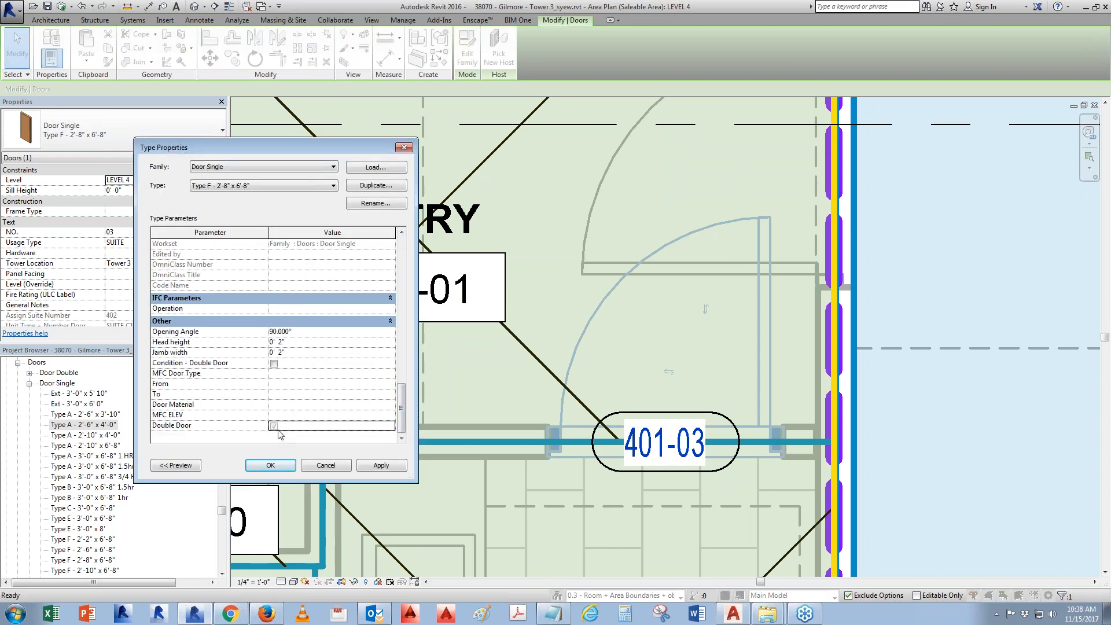
click(271, 465)
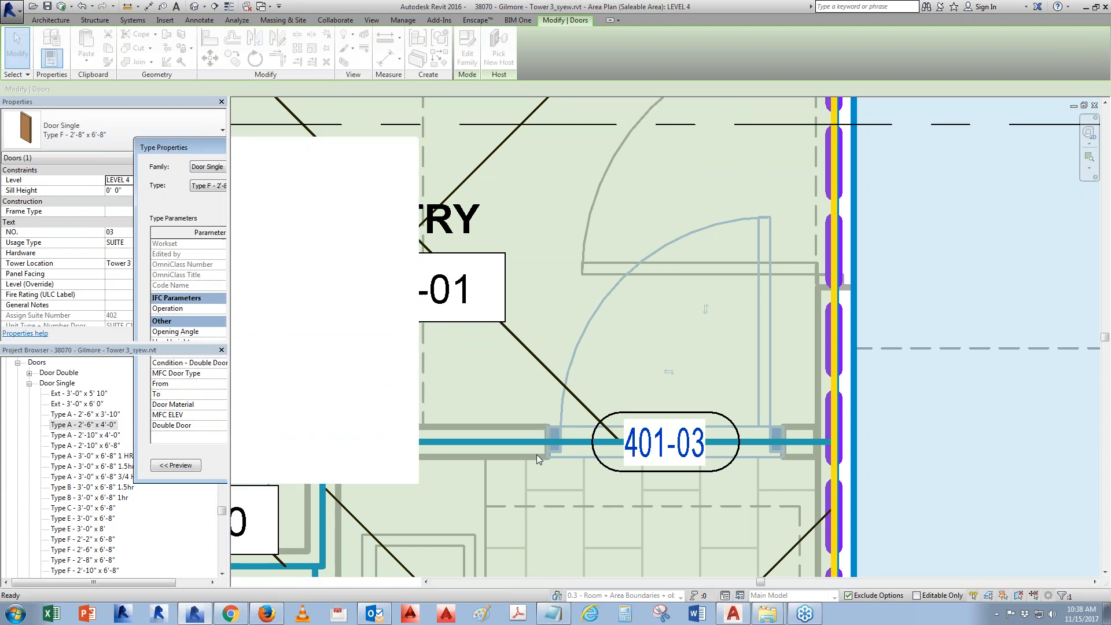
click(803, 347)
key(ctrl+Tab)
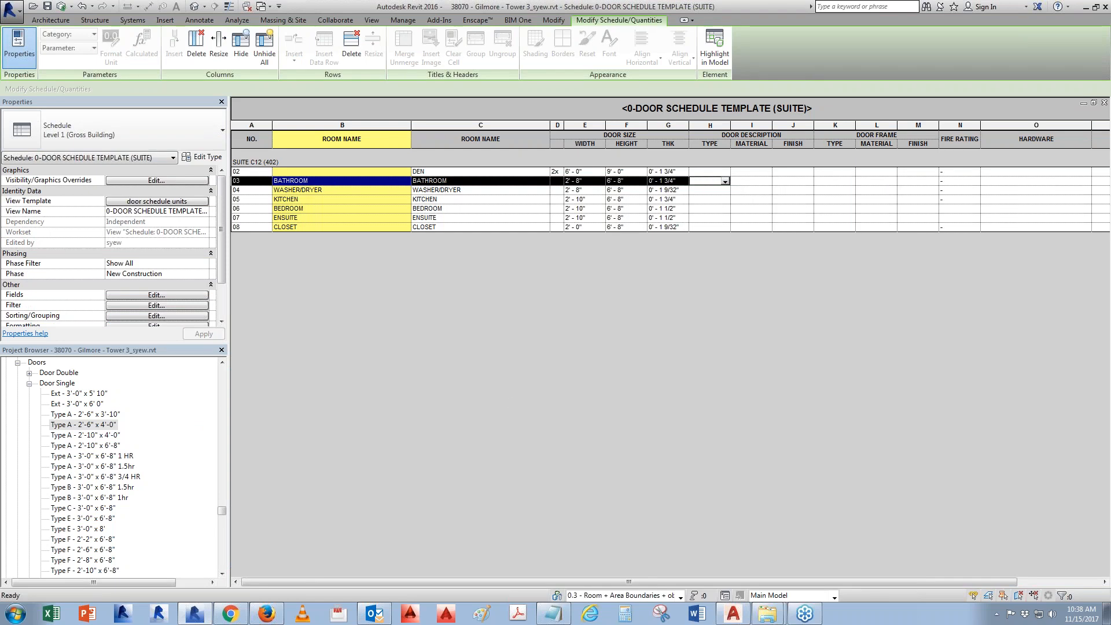
Switch to File Explorer and open the 2017-03-03_IFC Grade to Upper Level folder among the 5.9 Drawings submissions.
drag(222, 511, 221, 550)
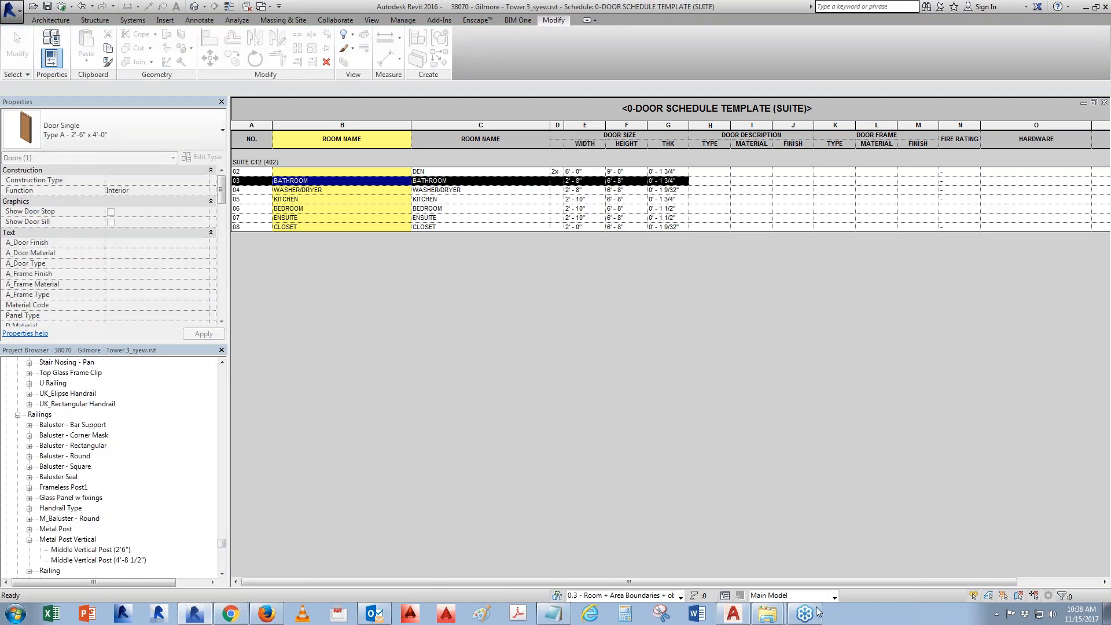
mouse_move(767, 614)
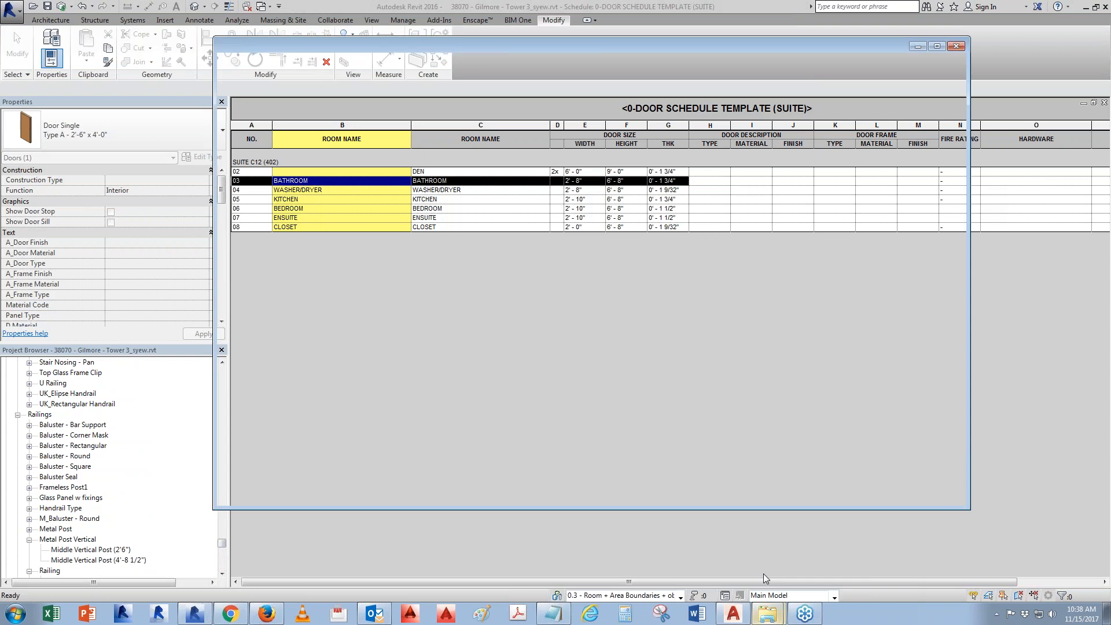
click(763, 574)
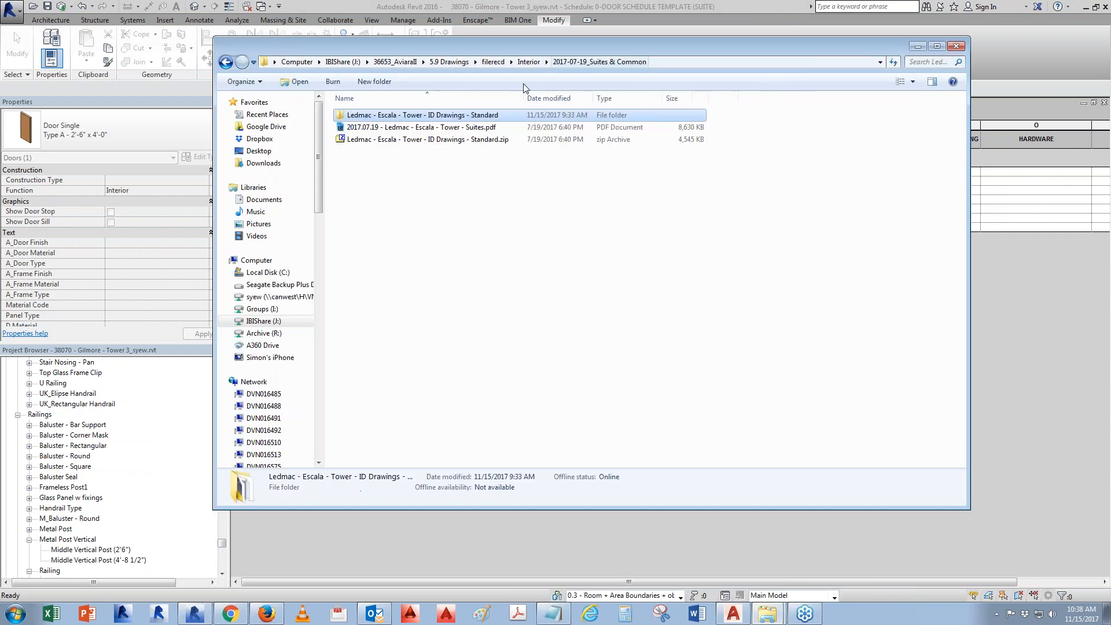
click(468, 60)
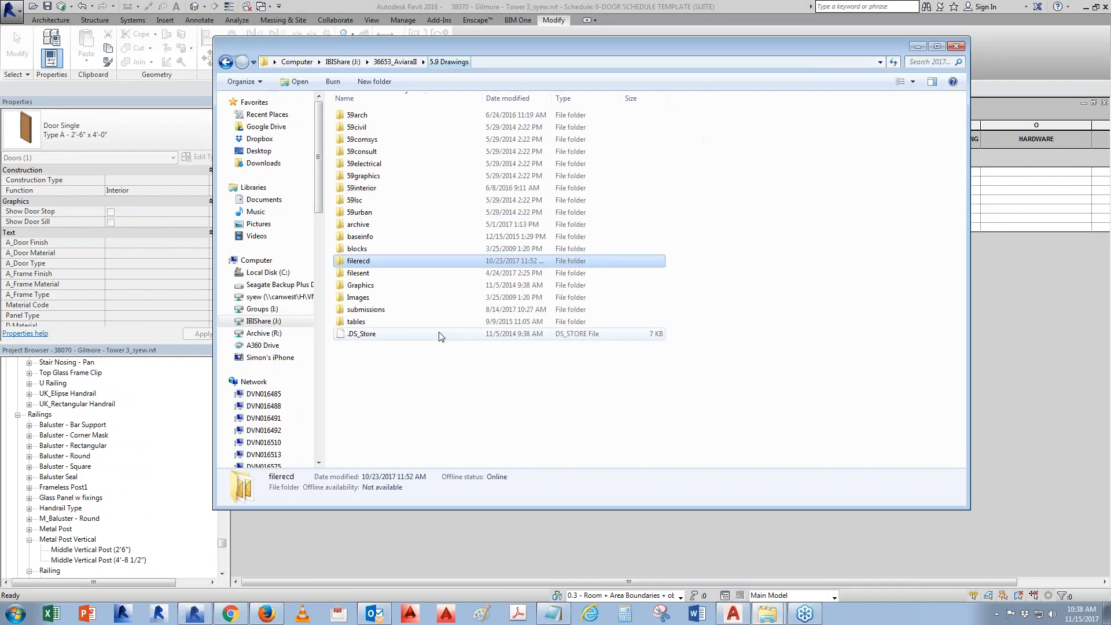
double_click(377, 316)
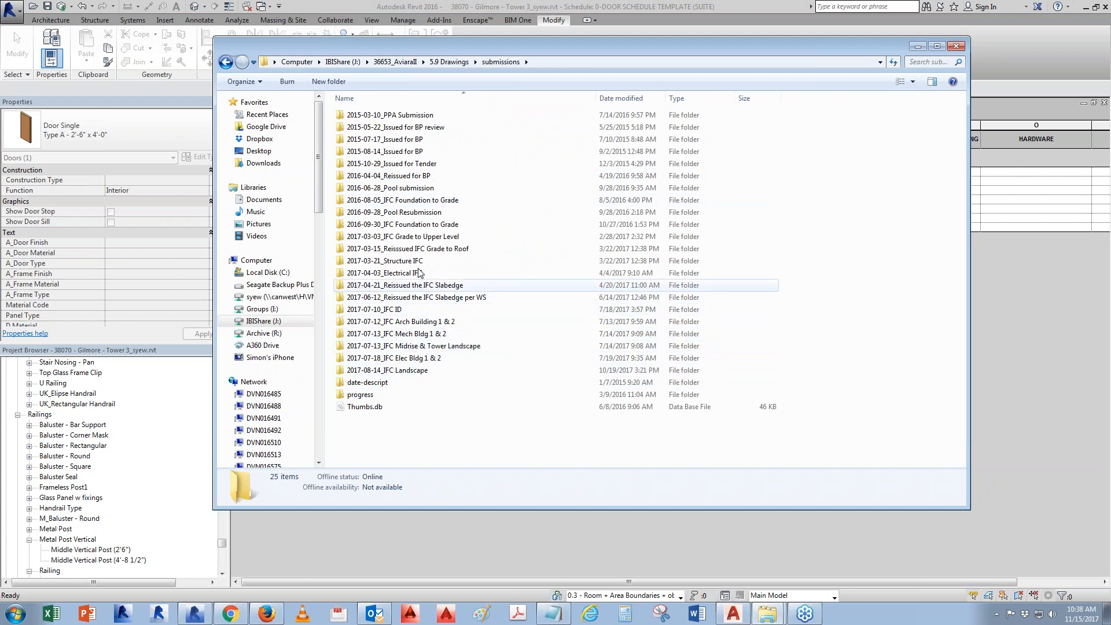
double_click(414, 237)
Open the sheet A6-10 - DOOR SCHEDULE & GENERAL NOTES PDF from the ARCH E folder of the original Tower Arch set.
click(378, 118)
double_click(377, 118)
double_click(360, 116)
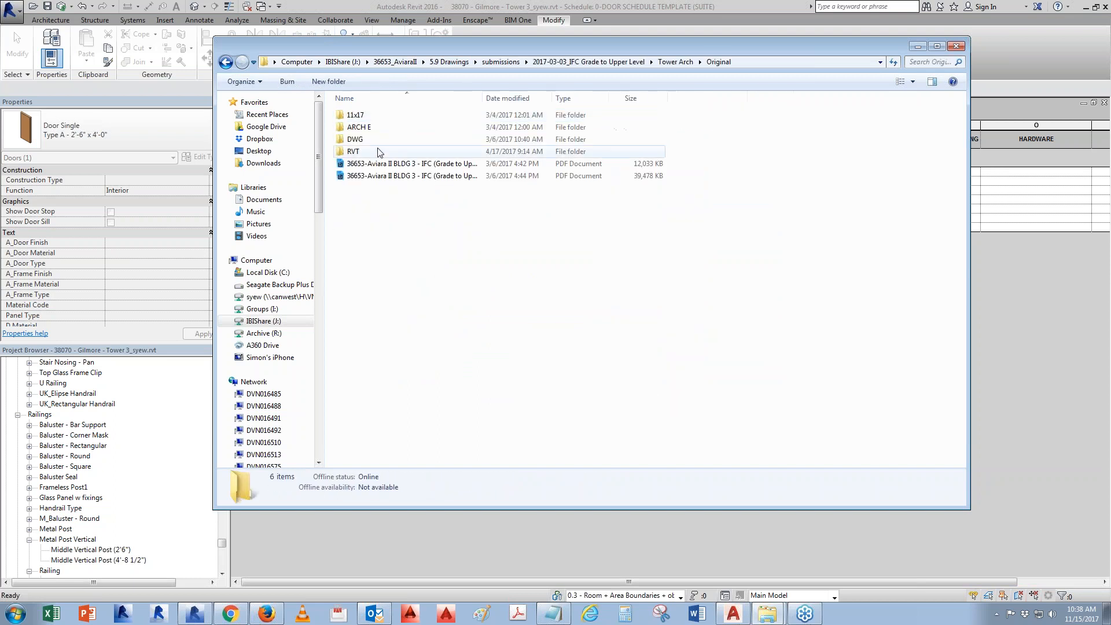
click(357, 129)
double_click(357, 128)
scroll(495, 376, down, 15)
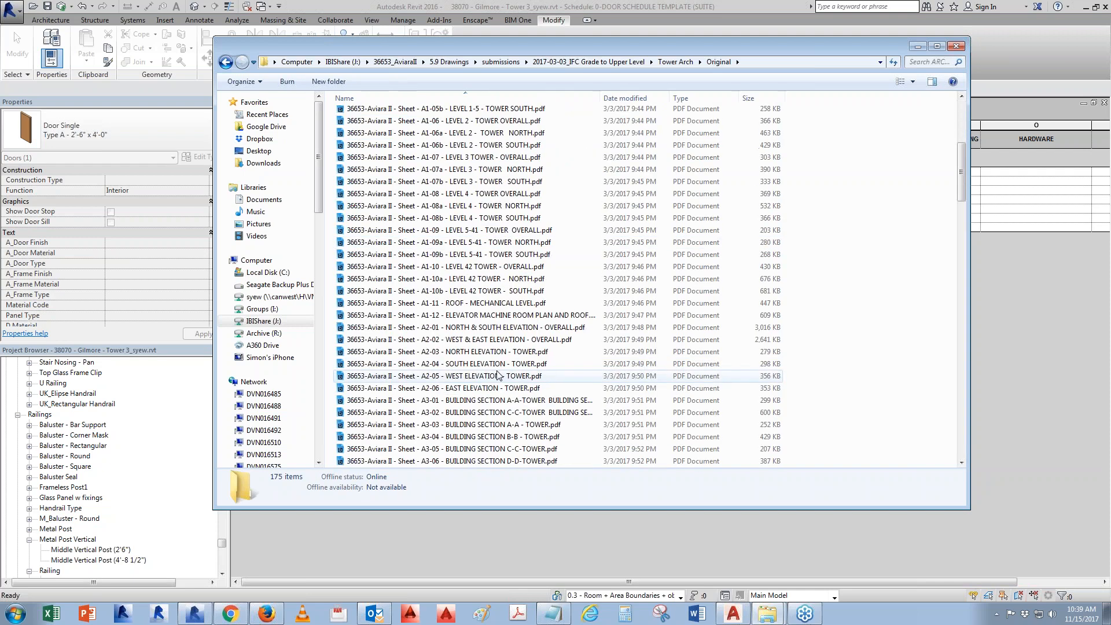
scroll(492, 387, down, 7)
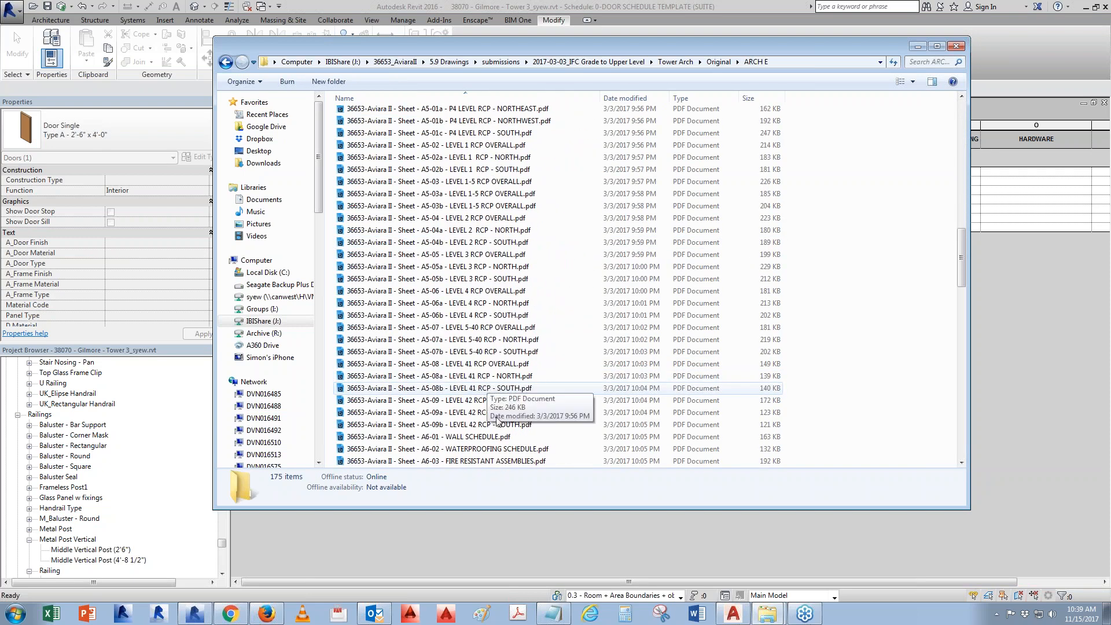
scroll(482, 443, down, 2)
double_click(487, 402)
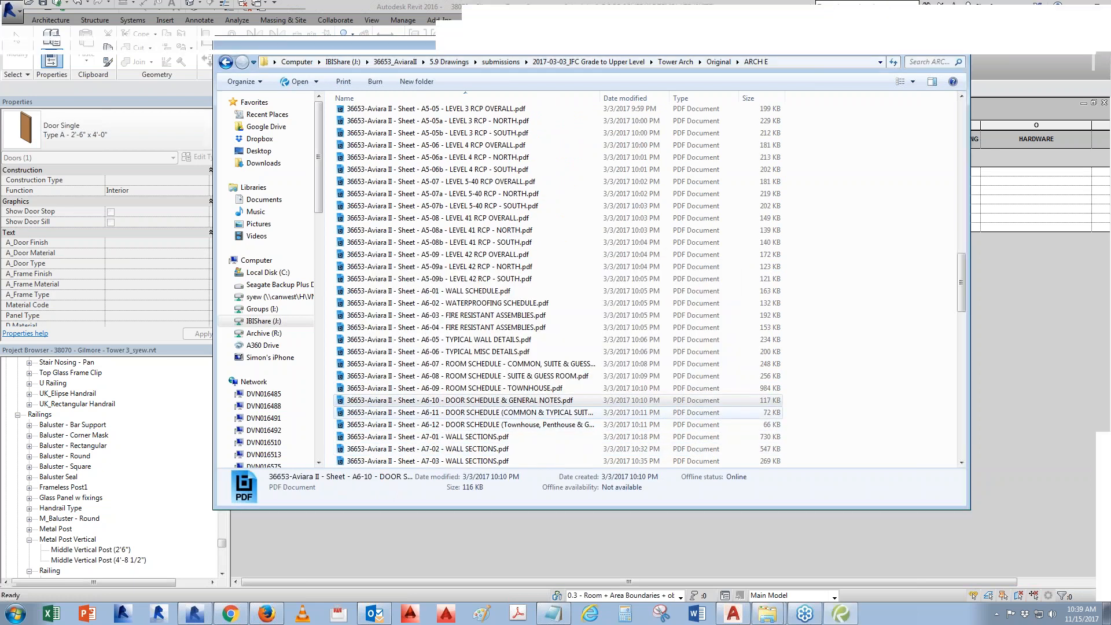
Examine the door type elevations on the A6-10 sheet and minimize the PDF viewer.
scroll(694, 301, up, 5)
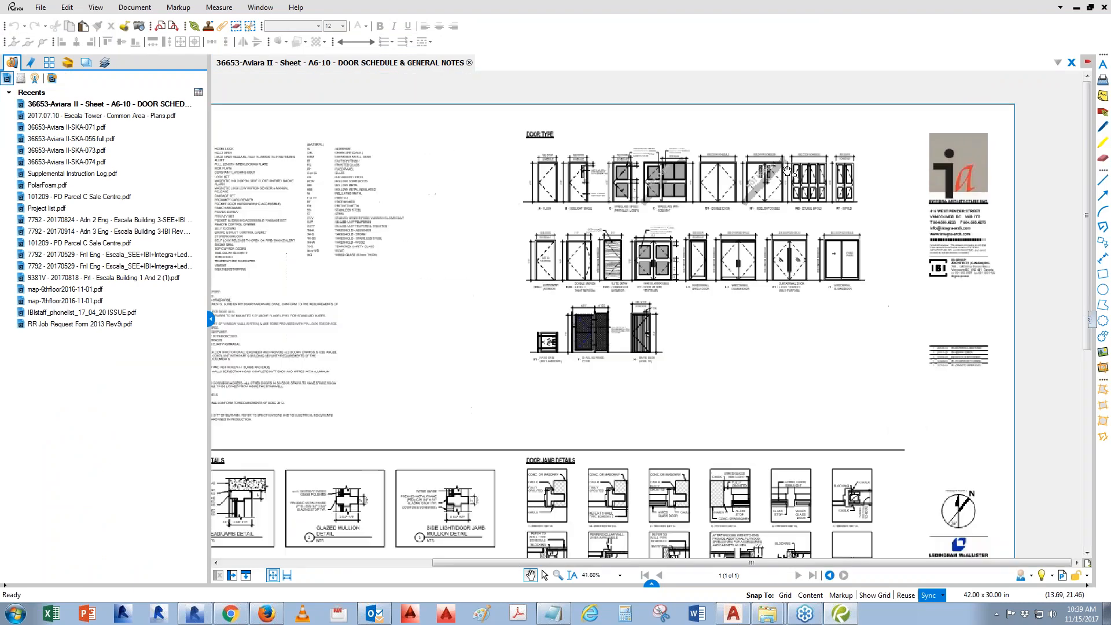
scroll(392, 219, up, 1)
drag(505, 250, 461, 283)
drag(605, 291, 487, 272)
drag(552, 315, 676, 248)
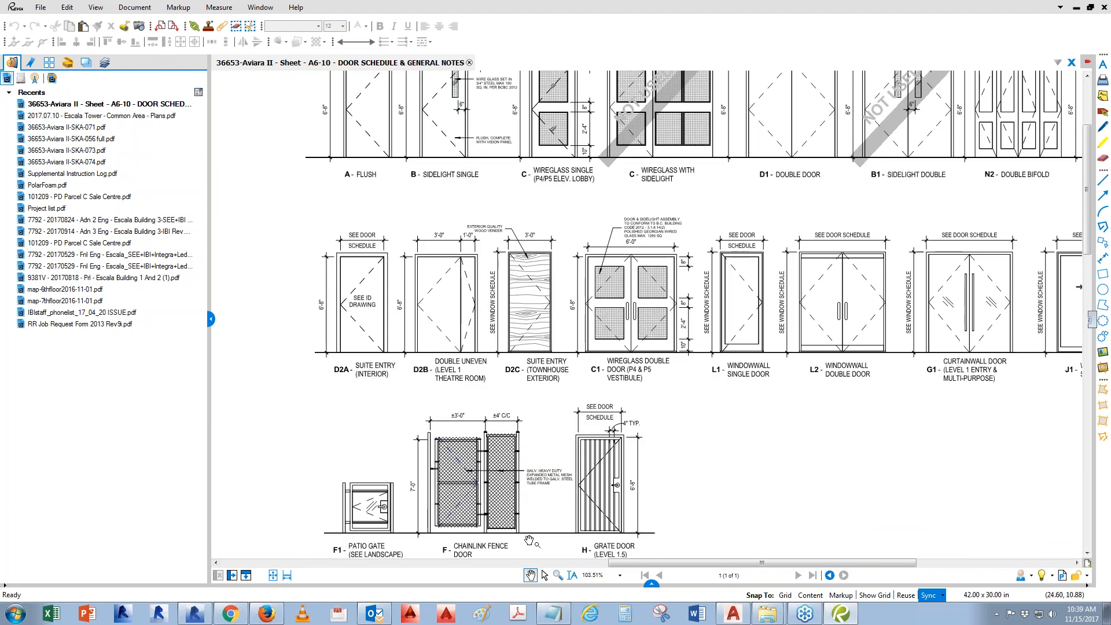
drag(405, 203, 398, 330)
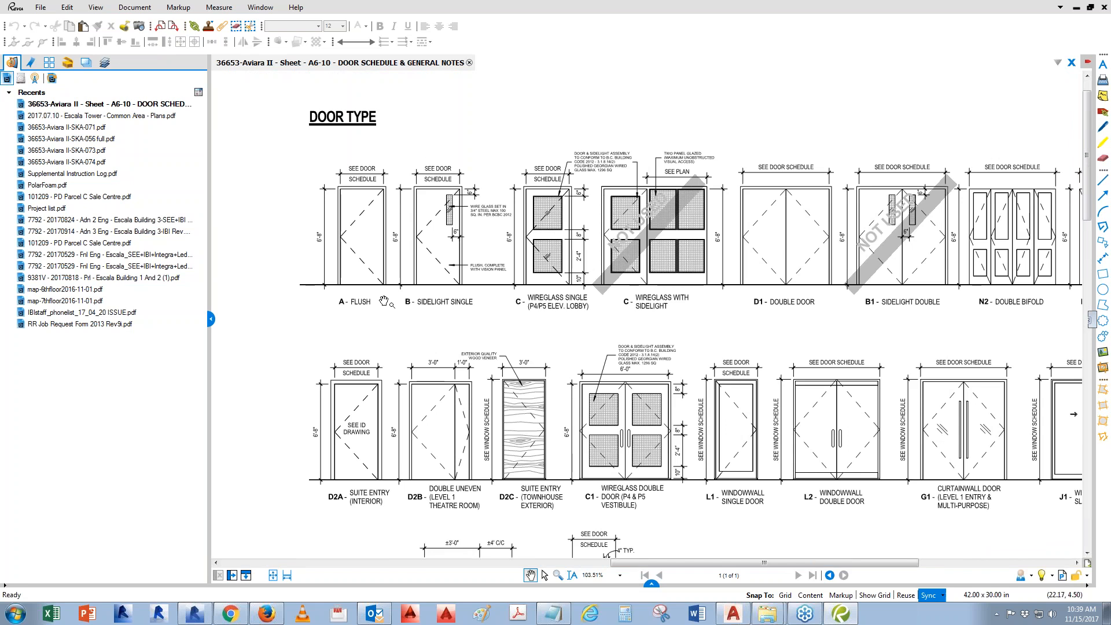
click(1072, 9)
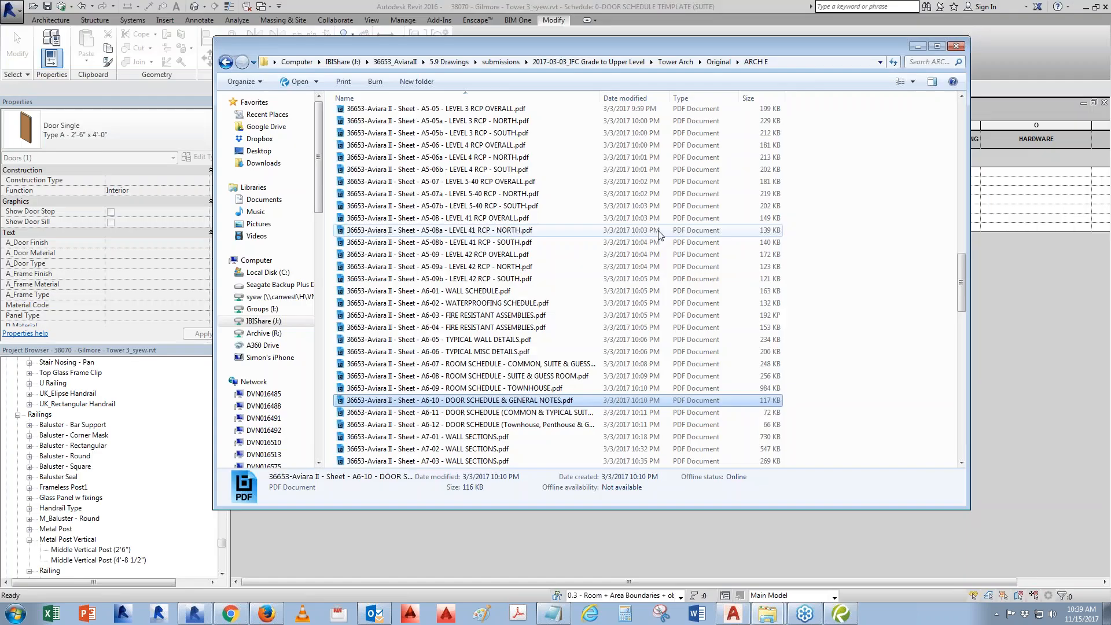
Switch back to Revit, start editing suite T3-501's C12 group in the Level 5 area plan and select the bathroom door.
key(Escape)
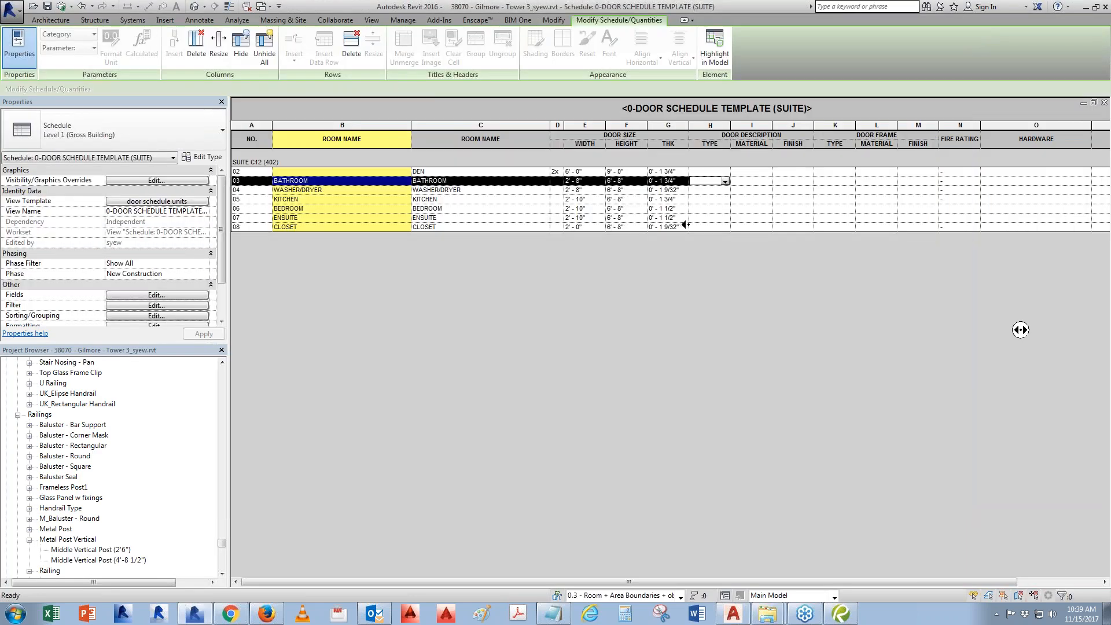
key(ctrl+Tab)
key(ctrl+Tab)
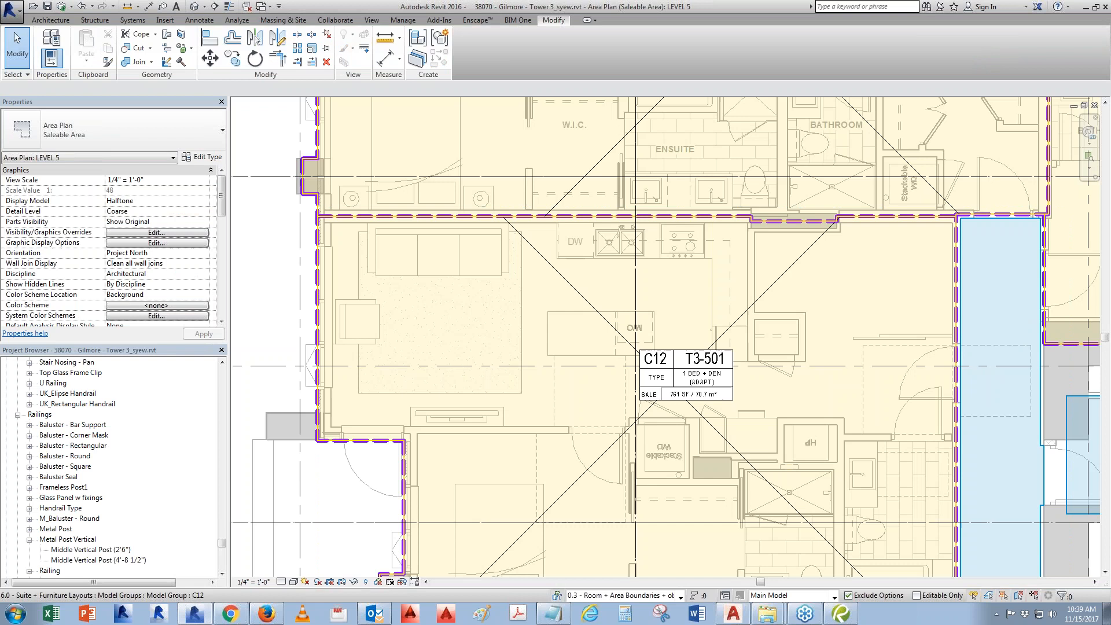
scroll(776, 357, up, 2)
click(750, 355)
click(466, 48)
click(747, 364)
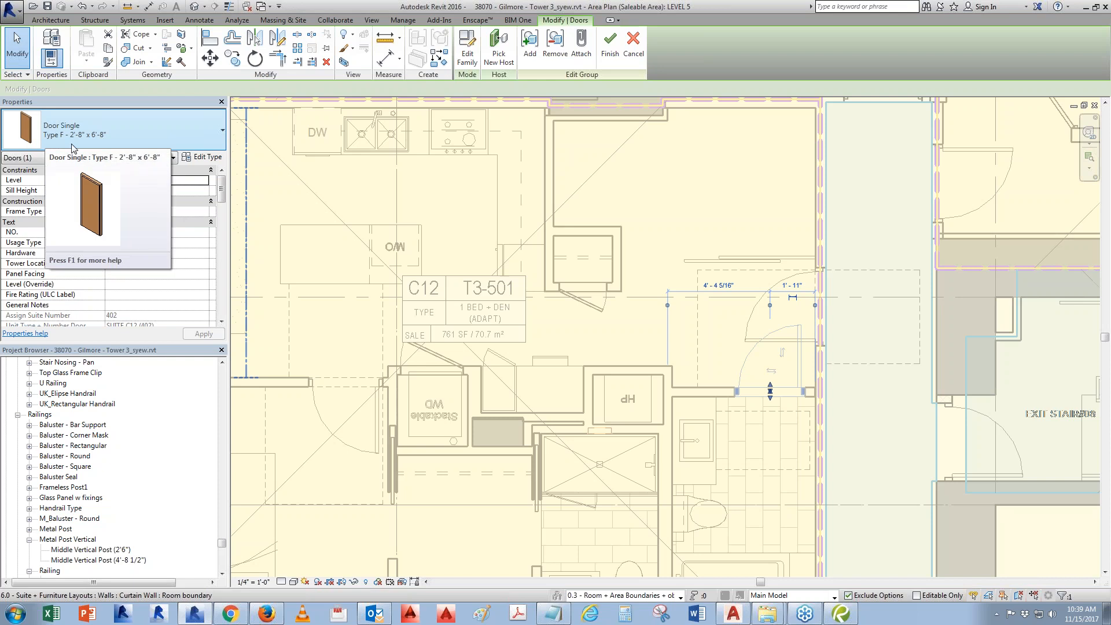
Glance at the A6-10 door types sheet, return to Revit and set the bathroom door type's A_Door Finish to PT.
click(841, 614)
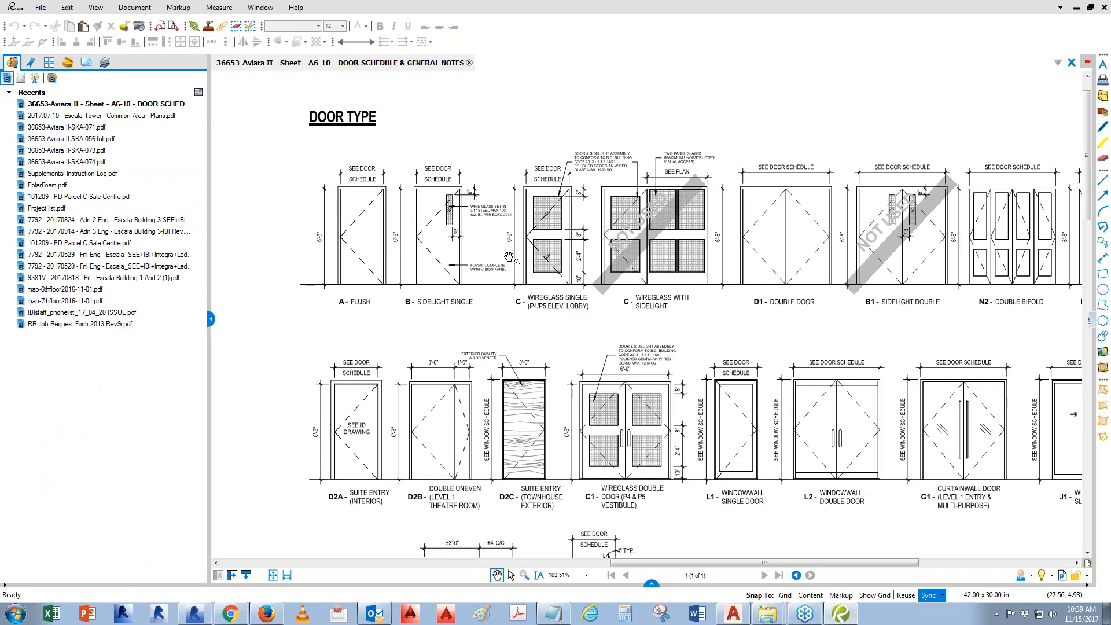
click(1077, 8)
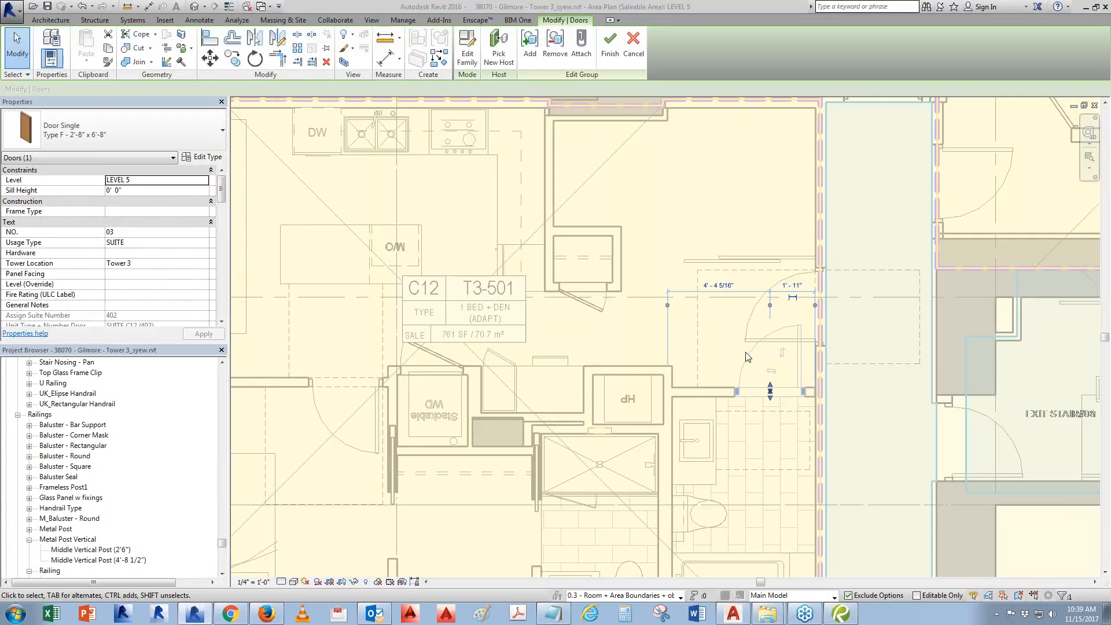
click(201, 156)
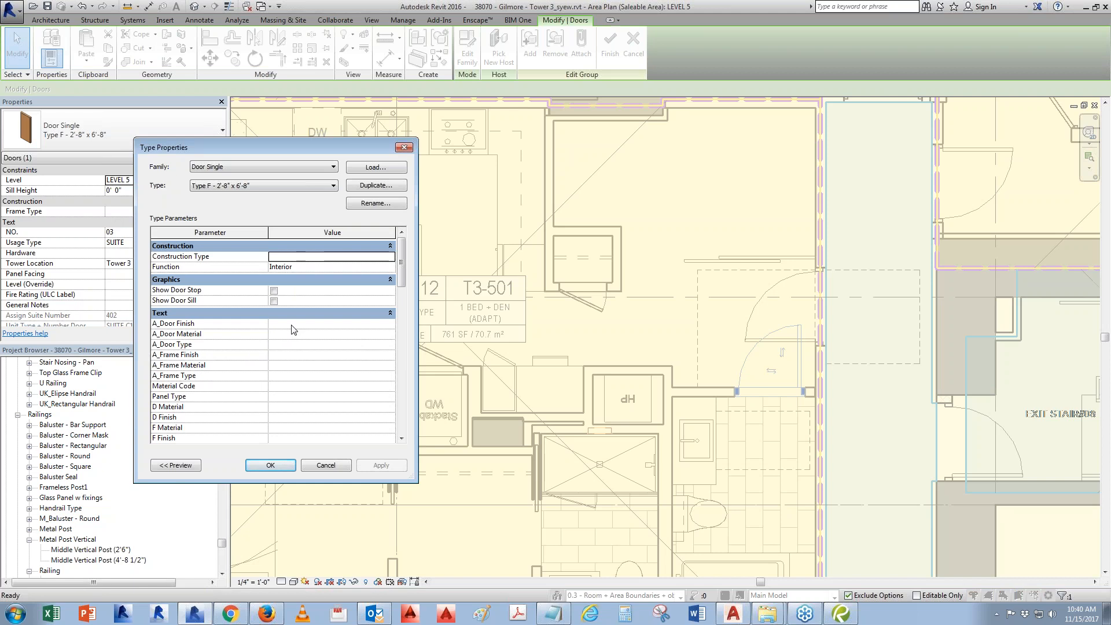
click(276, 325)
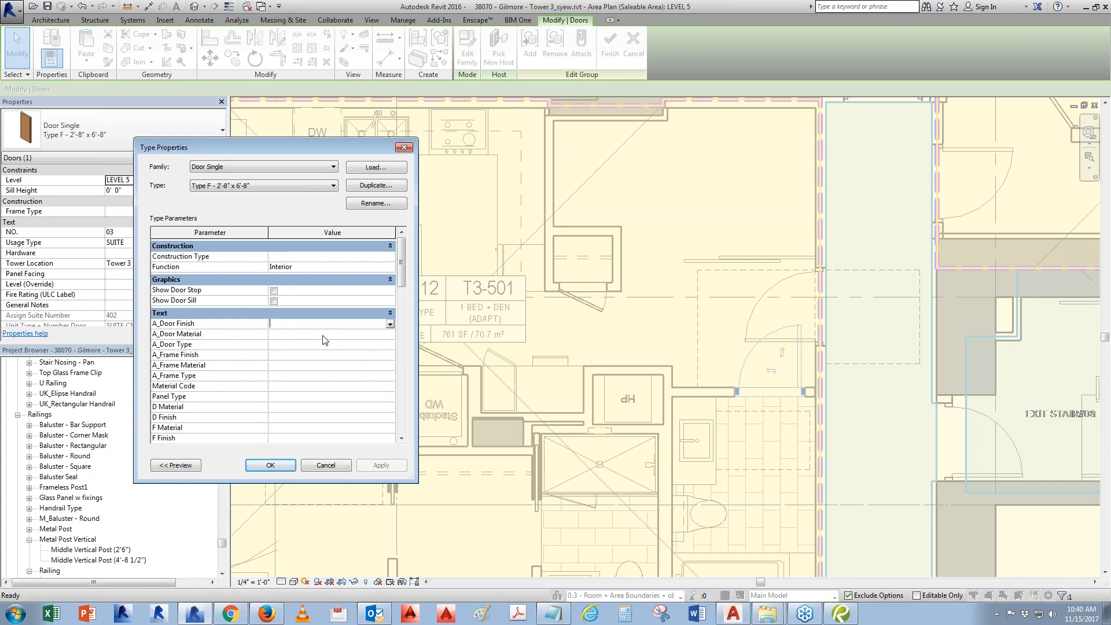
text(p)
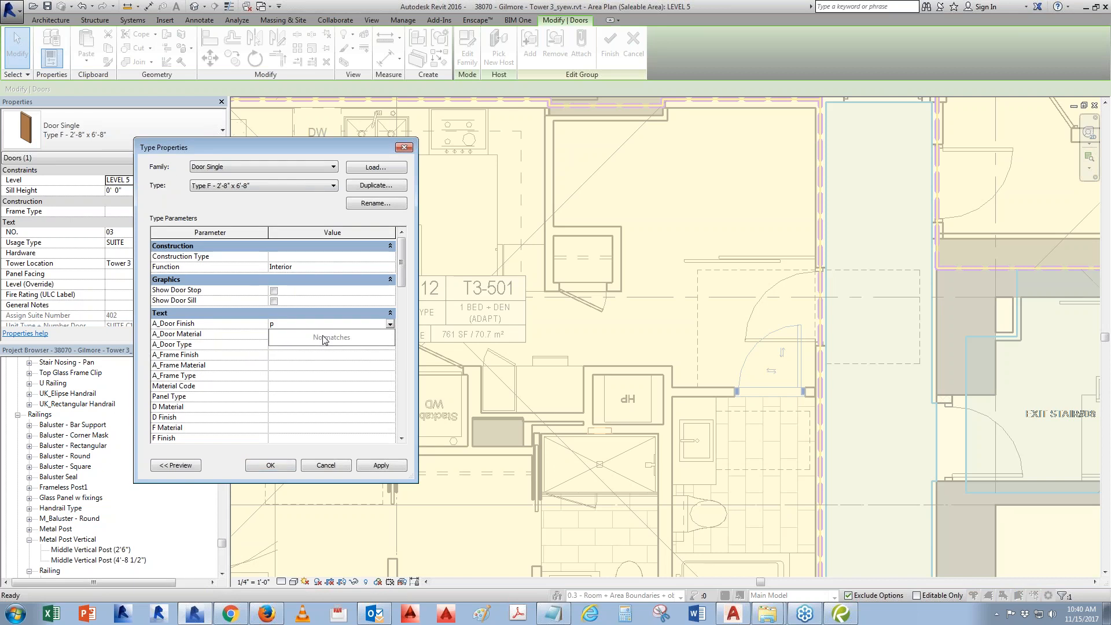
key(BackSpace)
text(W)
key(BackSpace)
text(PT)
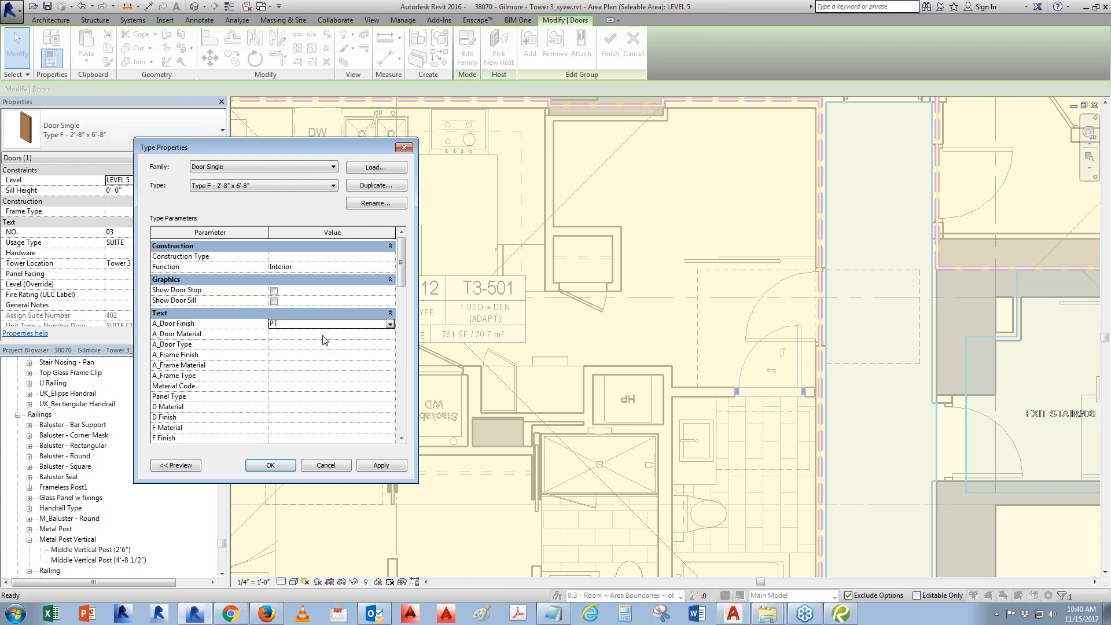
Set the Type F door's A_Door Material to WD and A_Door Type to F.
click(323, 336)
text(WD)
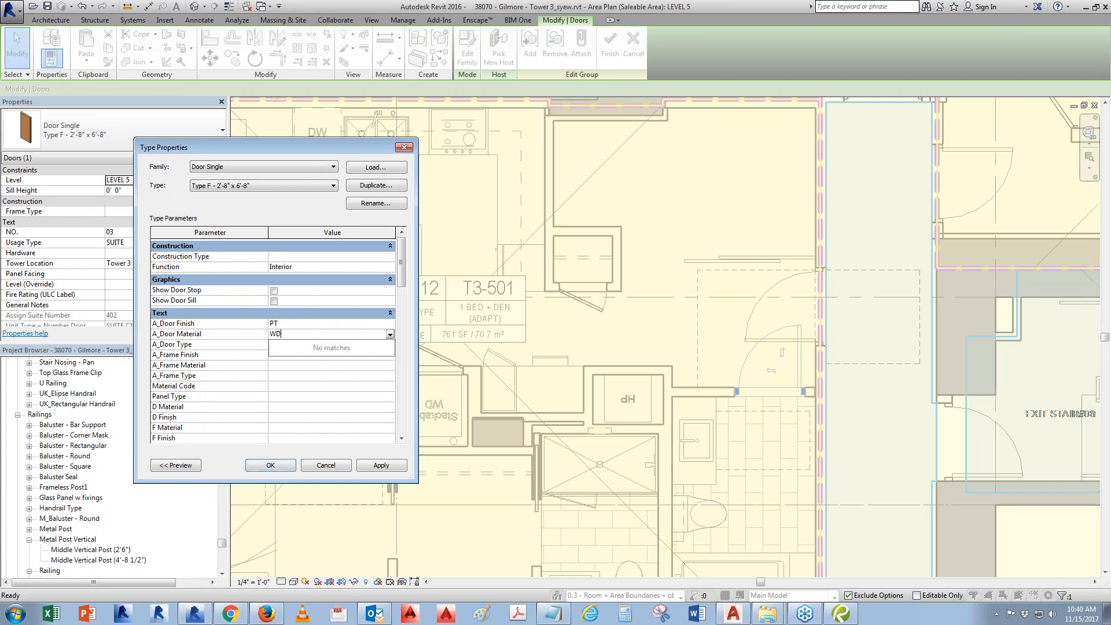
key(Return)
click(281, 345)
text(F)
key(Return)
click(297, 355)
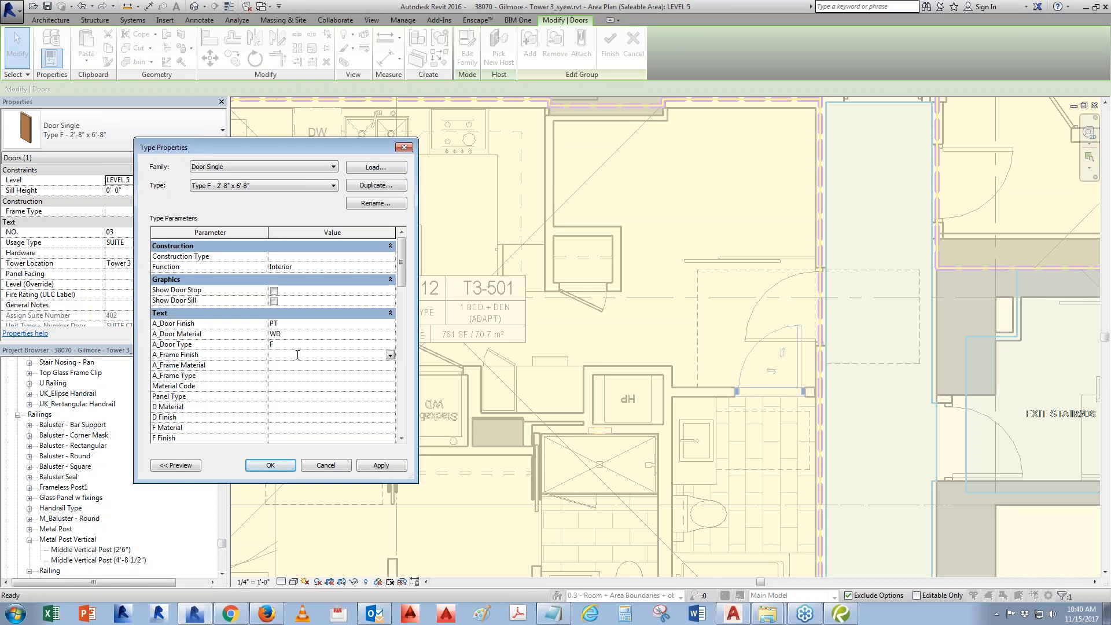
Switch to the A6-10 sheet in Bluebeam Revu, examine the door type elevations and return to Revit.
click(847, 617)
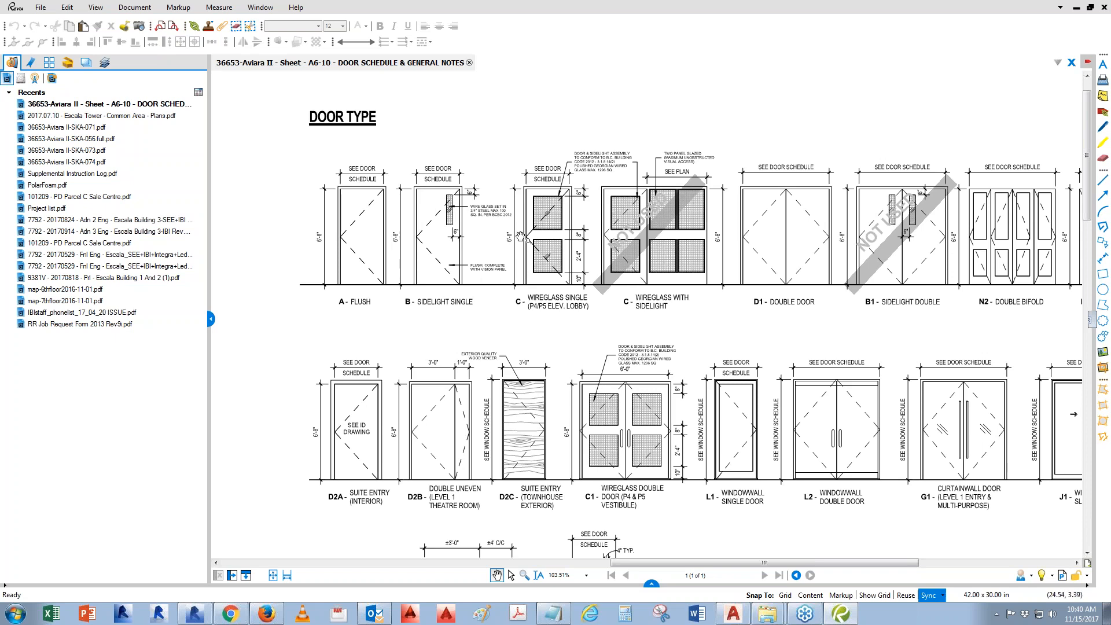
drag(777, 230, 611, 224)
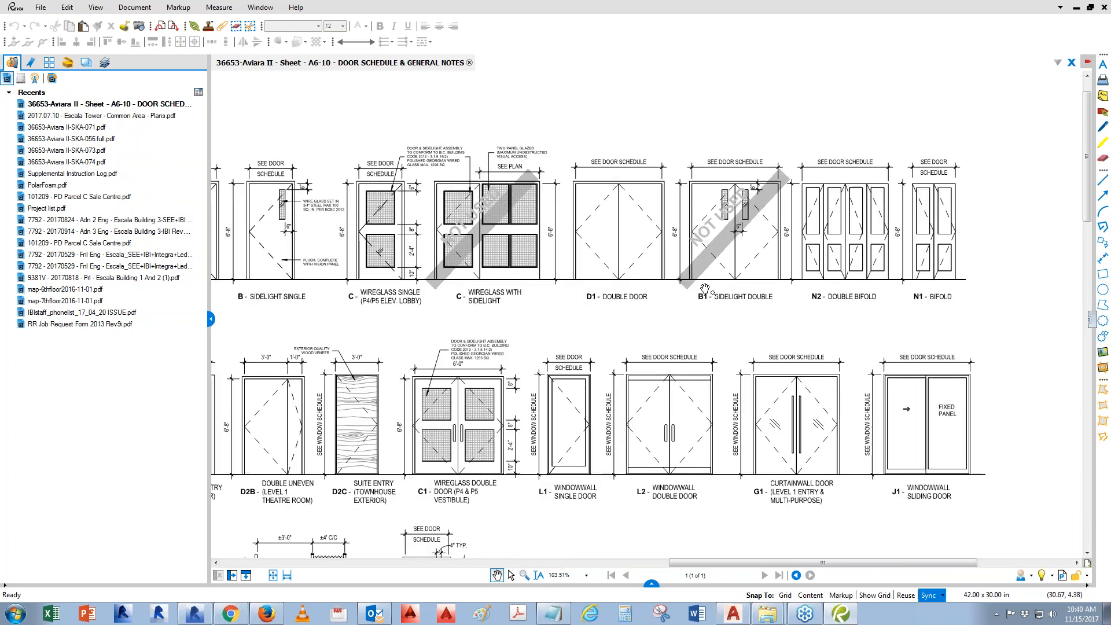
drag(618, 347, 826, 283)
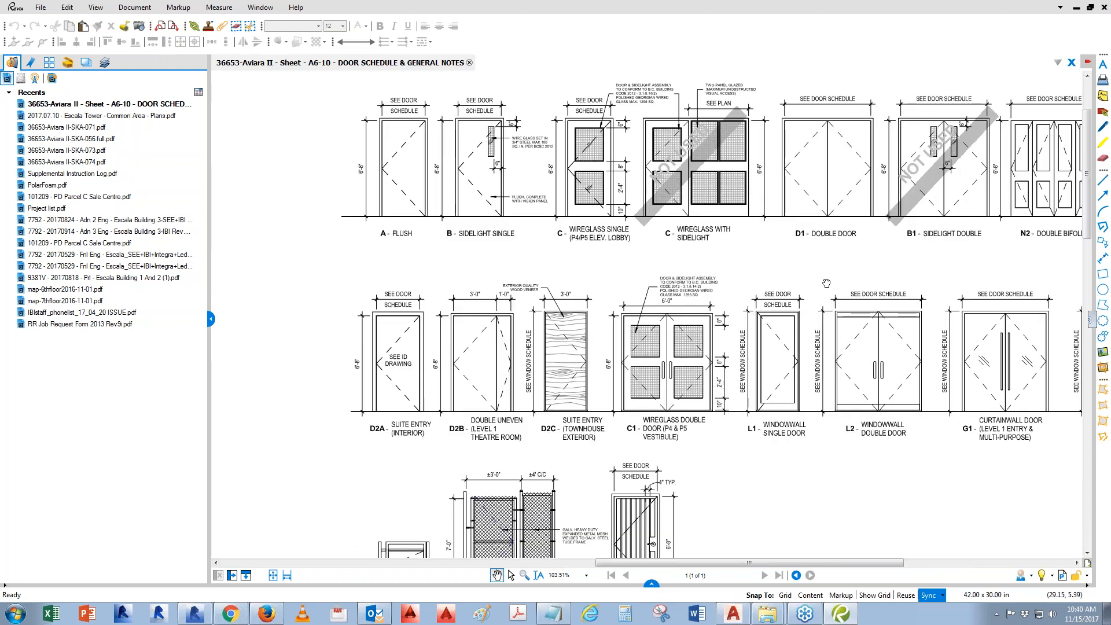
drag(937, 457, 881, 428)
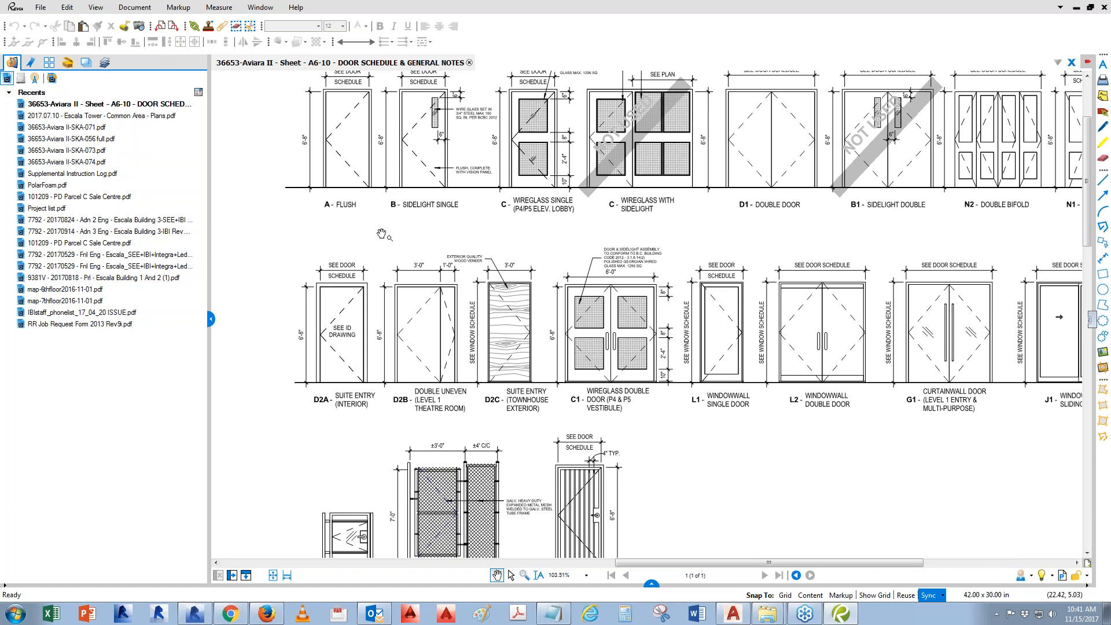
click(1077, 7)
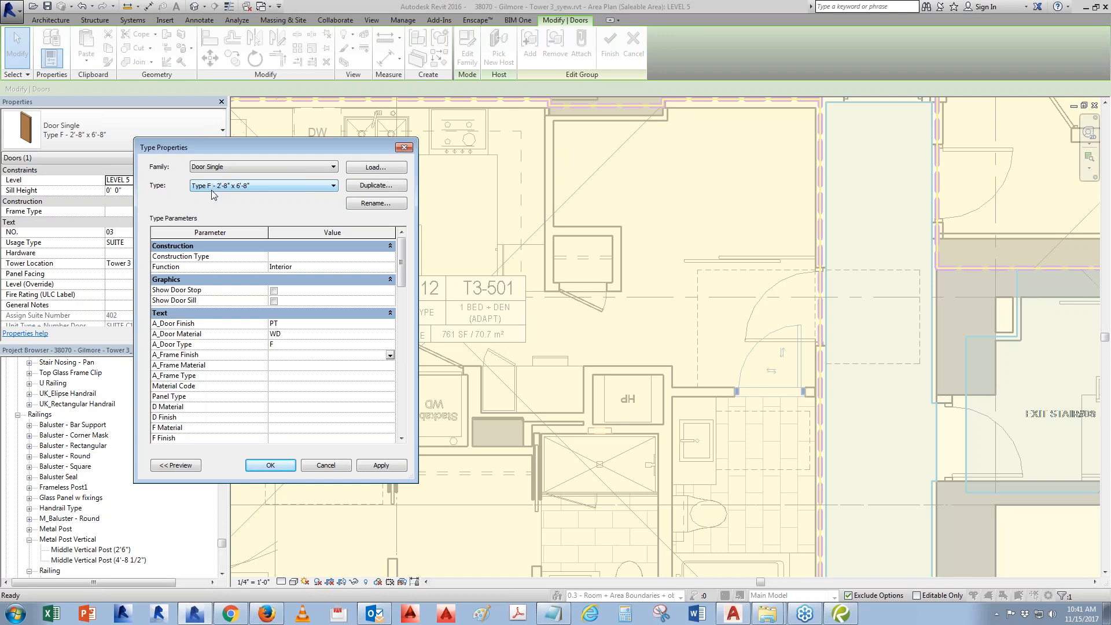
drag(275, 149, 425, 119)
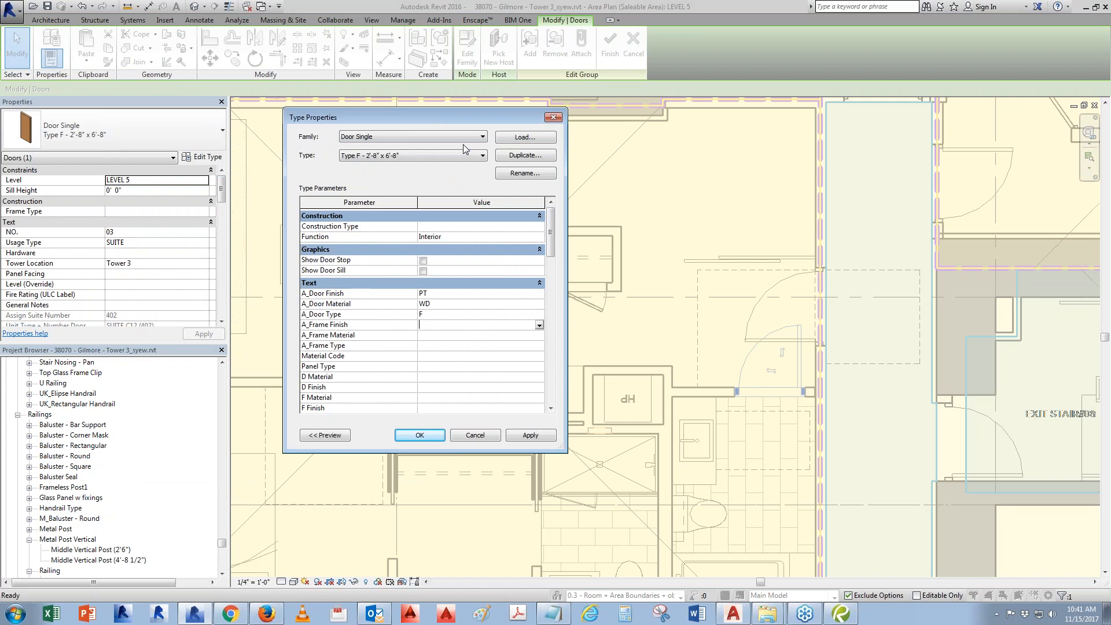
click(525, 173)
click(306, 341)
text(Wdoo)
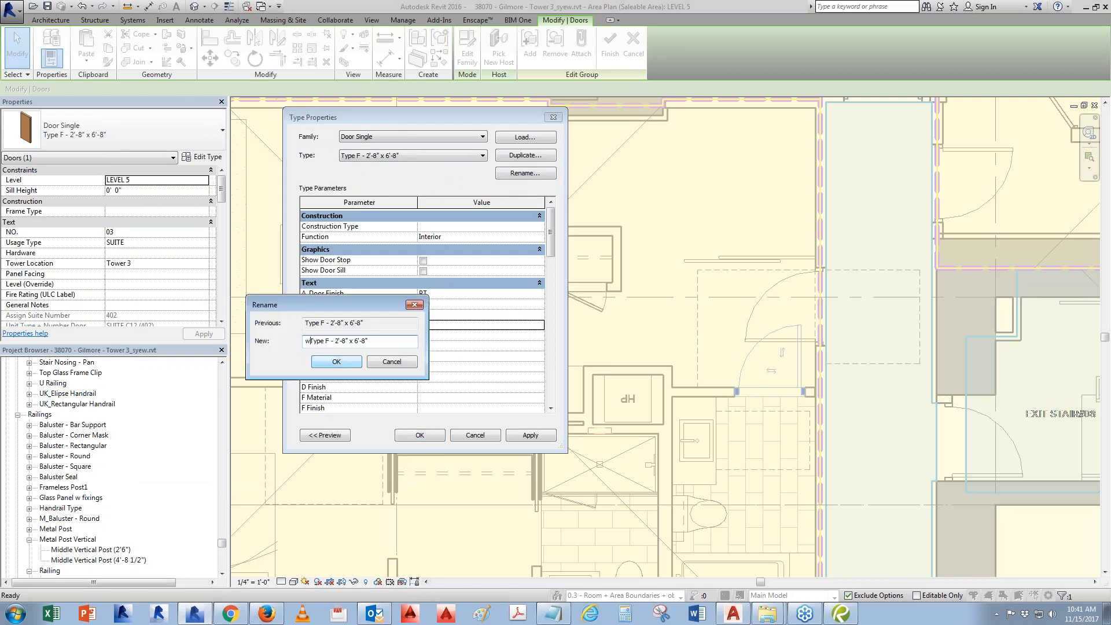
key(BackSpace)
key(BackSpace)
key(BackSpace)
text(ood -)
key(BackSpace)
key(BackSpace)
text(Flush -)
drag(339, 341, 442, 334)
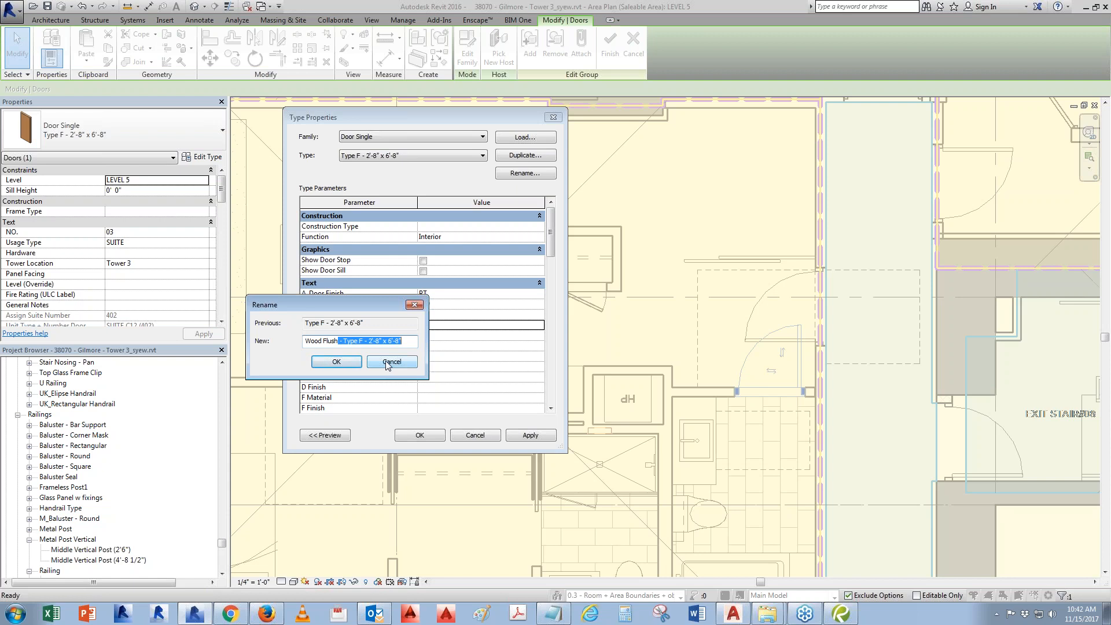
drag(323, 341, 377, 342)
click(402, 342)
click(386, 362)
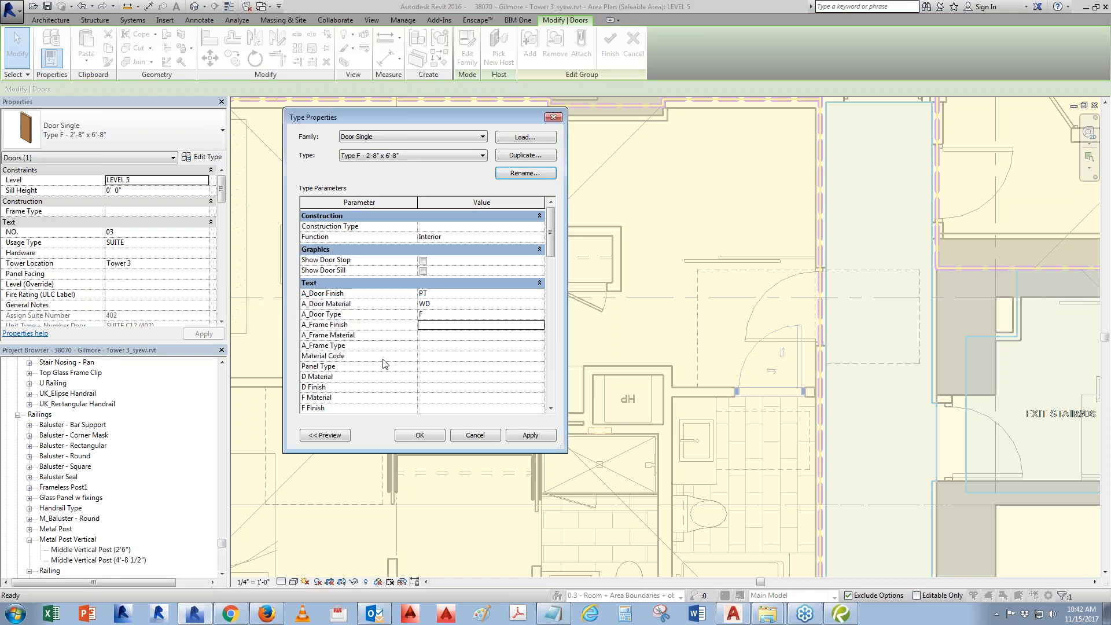
click(478, 438)
In the bathroom door's type properties, set A_Door Finish to PT, A_Door Material to WD and A_Door Type to F.
middle_drag(478, 425, 452, 413)
click(206, 158)
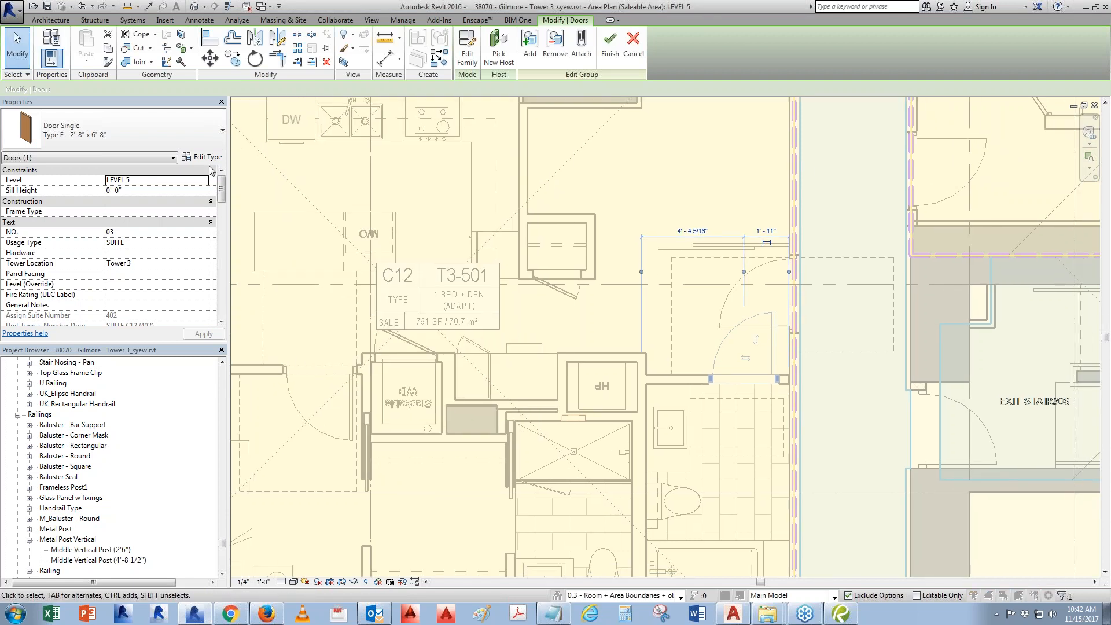
click(438, 294)
text(wPT)
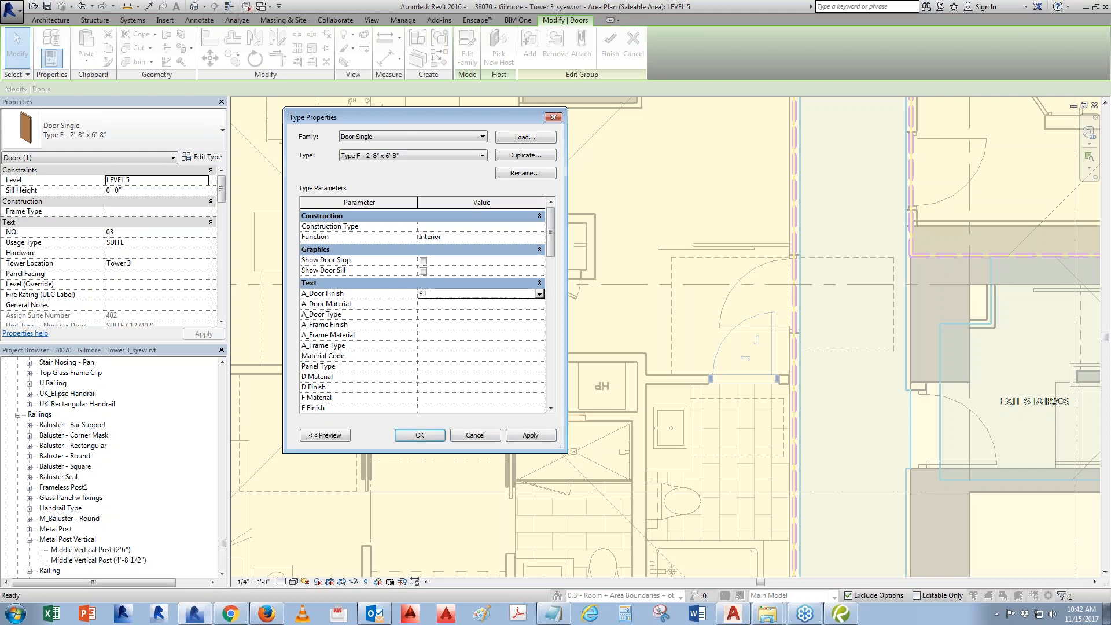
click(425, 305)
text(WD)
click(429, 316)
text(F)
Set A_Frame Finish to PT and A_Frame Material to WD, and apply the type properties.
click(437, 326)
text(PT)
click(439, 336)
text(WD)
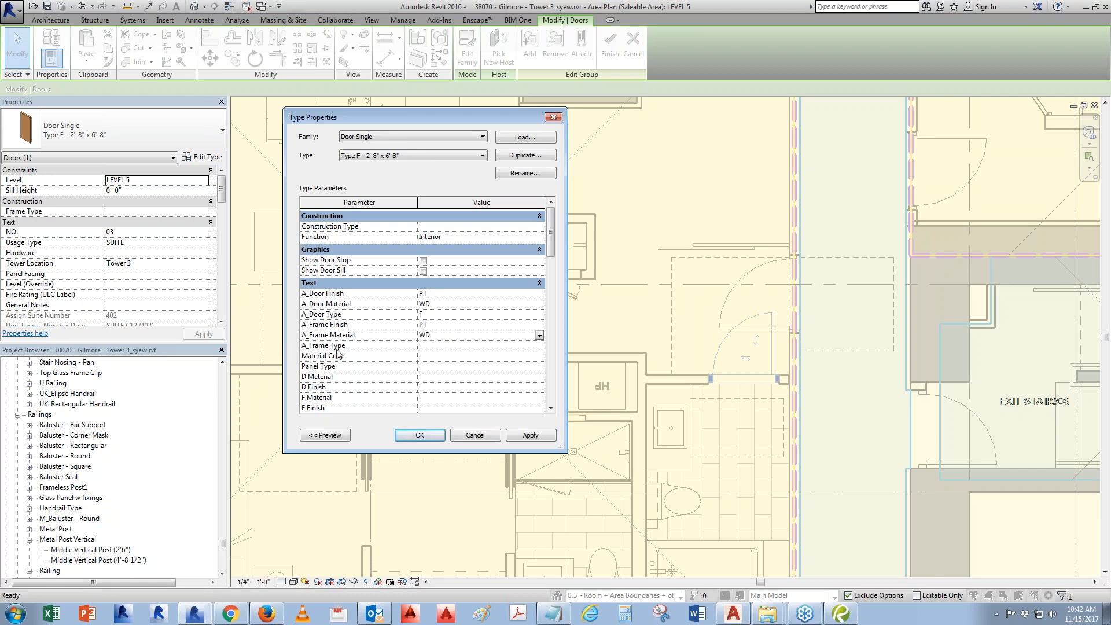
click(421, 436)
Set the bathroom door's Door Jamb Conditions to Wood Frame Suite Interior and check its Frame Type.
drag(220, 193, 210, 245)
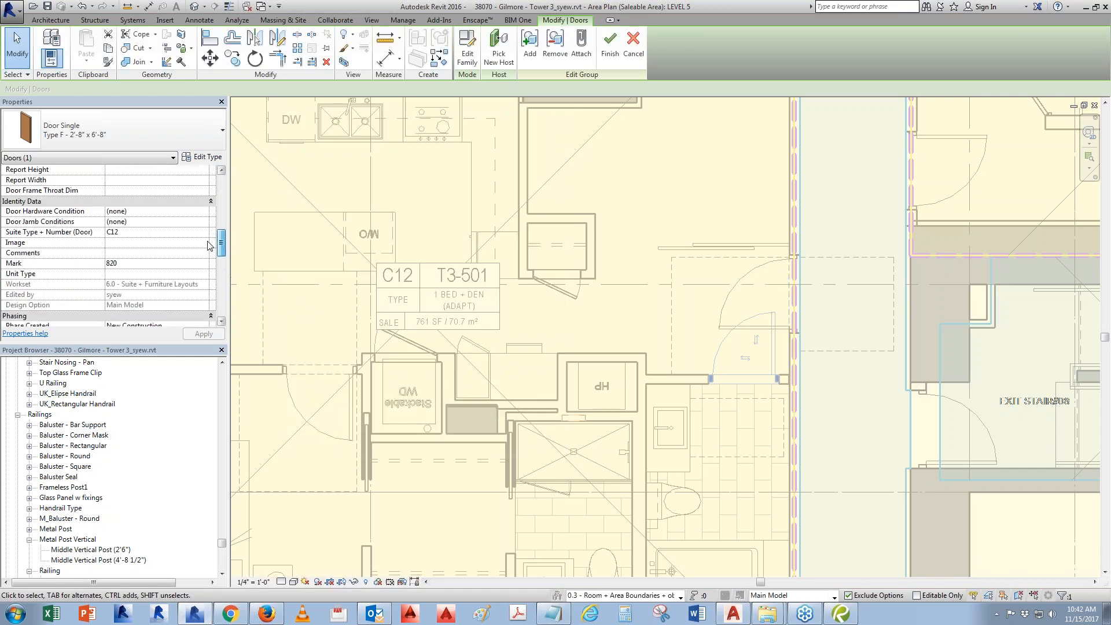
click(134, 223)
click(204, 222)
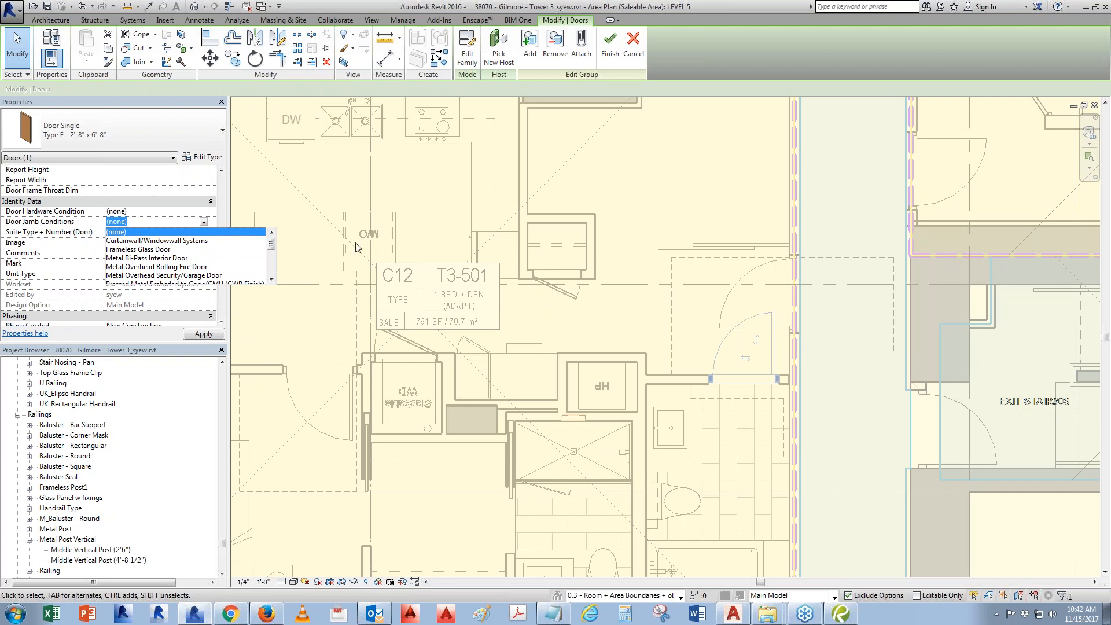
scroll(275, 247, down, 3)
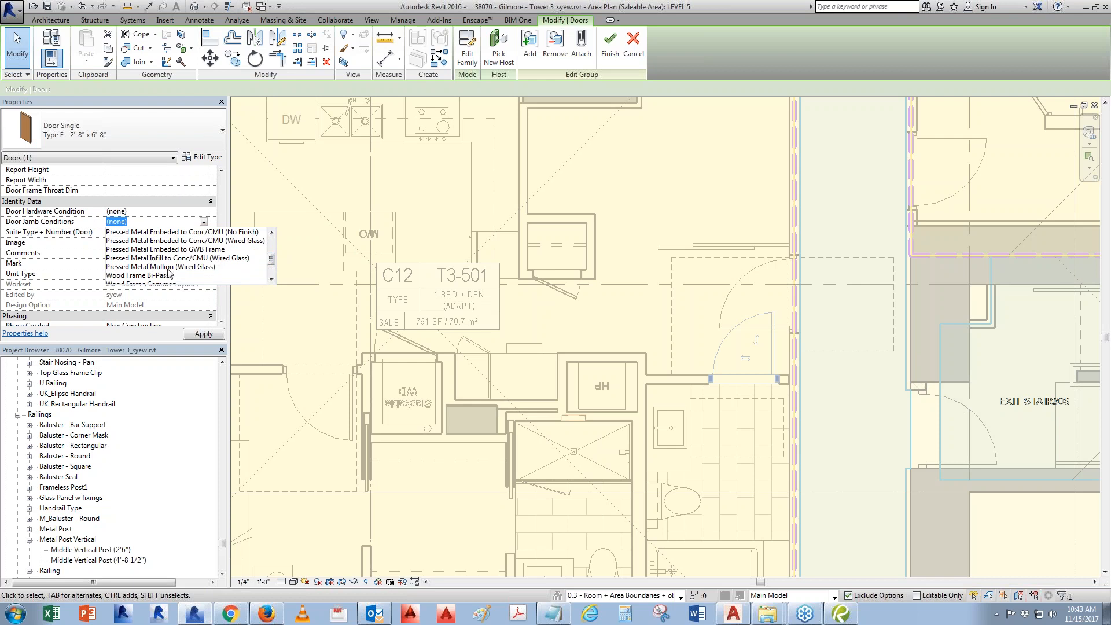
scroll(185, 271, down, 1)
scroll(218, 259, down, 1)
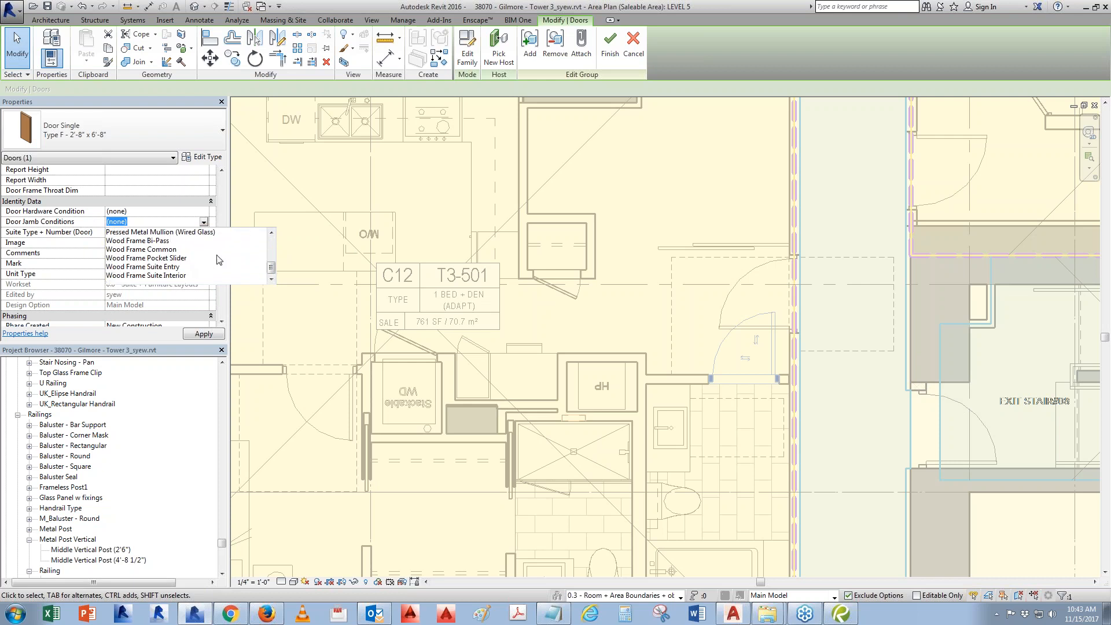
click(186, 275)
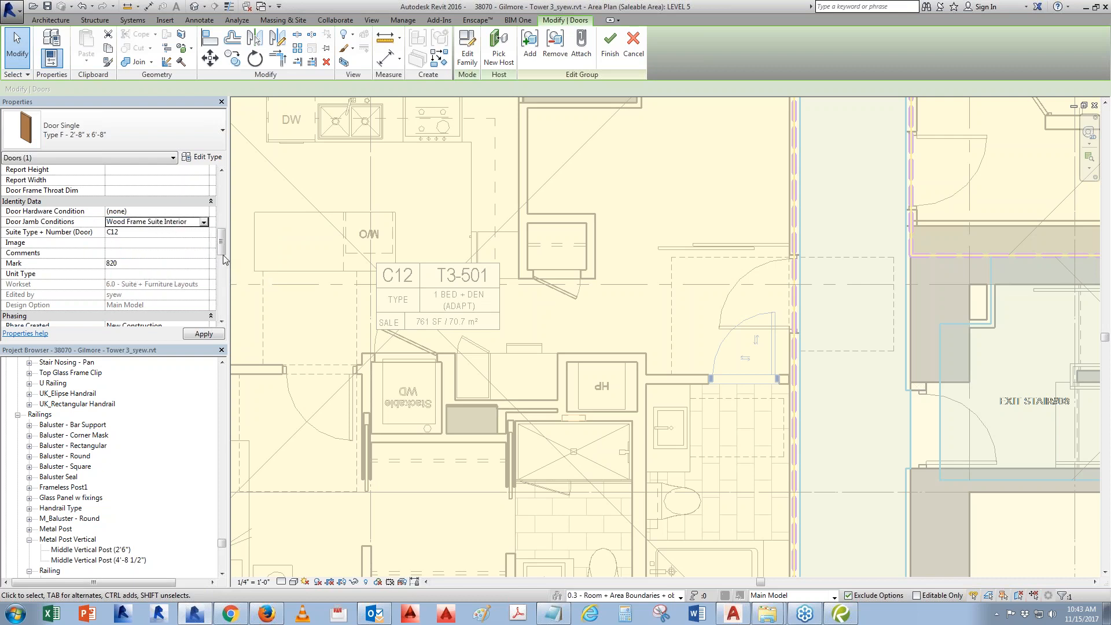
scroll(222, 240, up, 2)
scroll(222, 240, up, 6)
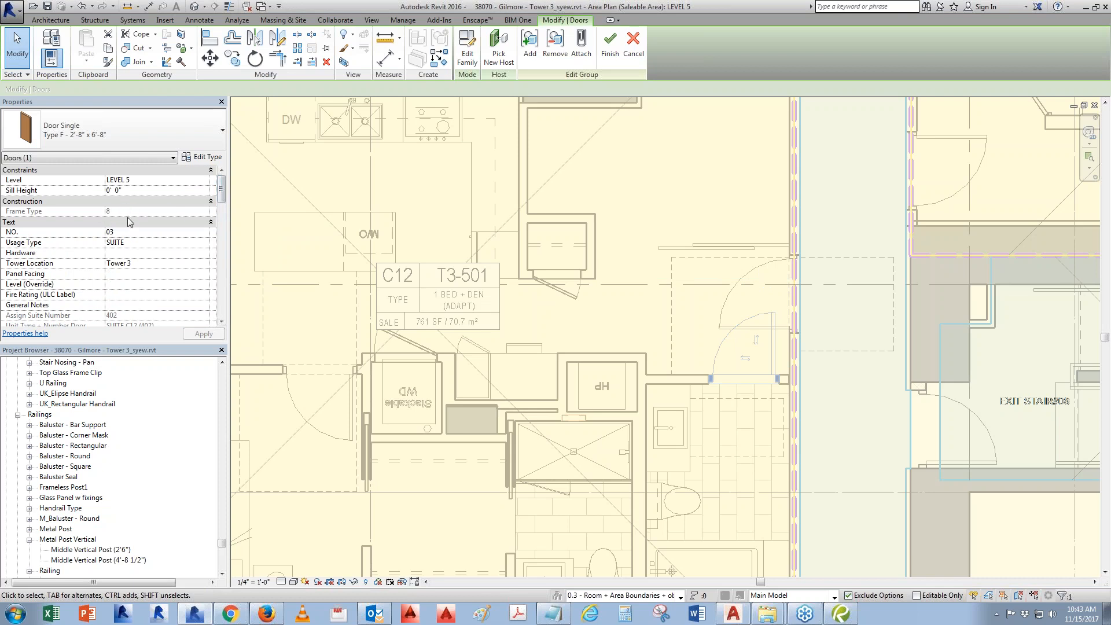
Compare the door's type properties with the suite interior jamb detail on the A6-10 sheet, then return to Revit and close them.
drag(222, 187, 221, 234)
click(202, 157)
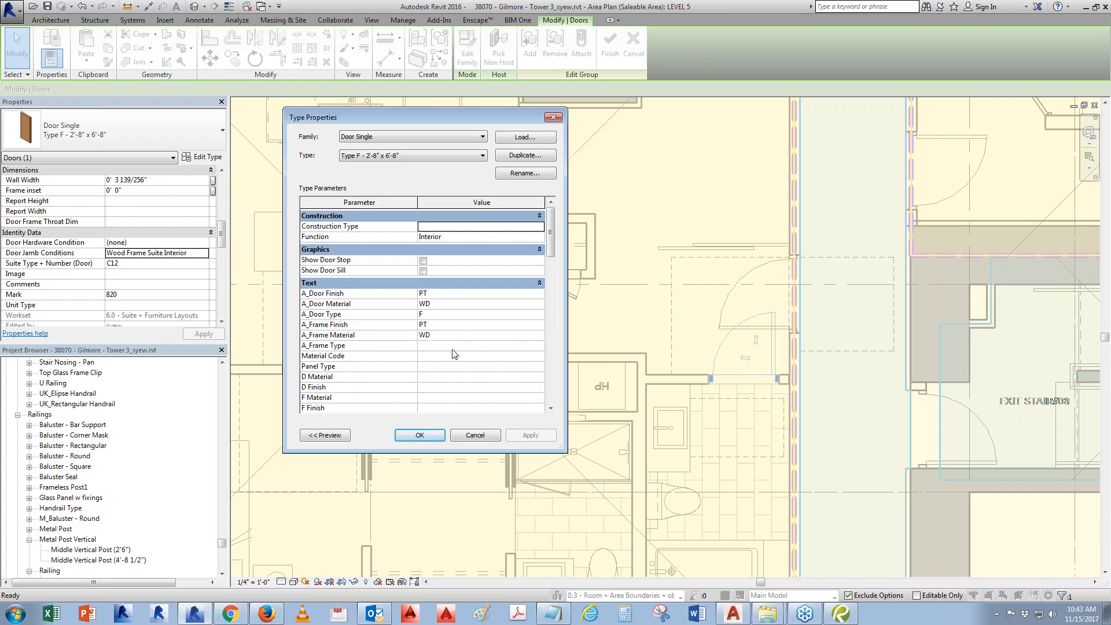
click(842, 613)
drag(918, 493, 764, 245)
scroll(766, 247, down, 4)
drag(532, 504, 608, 331)
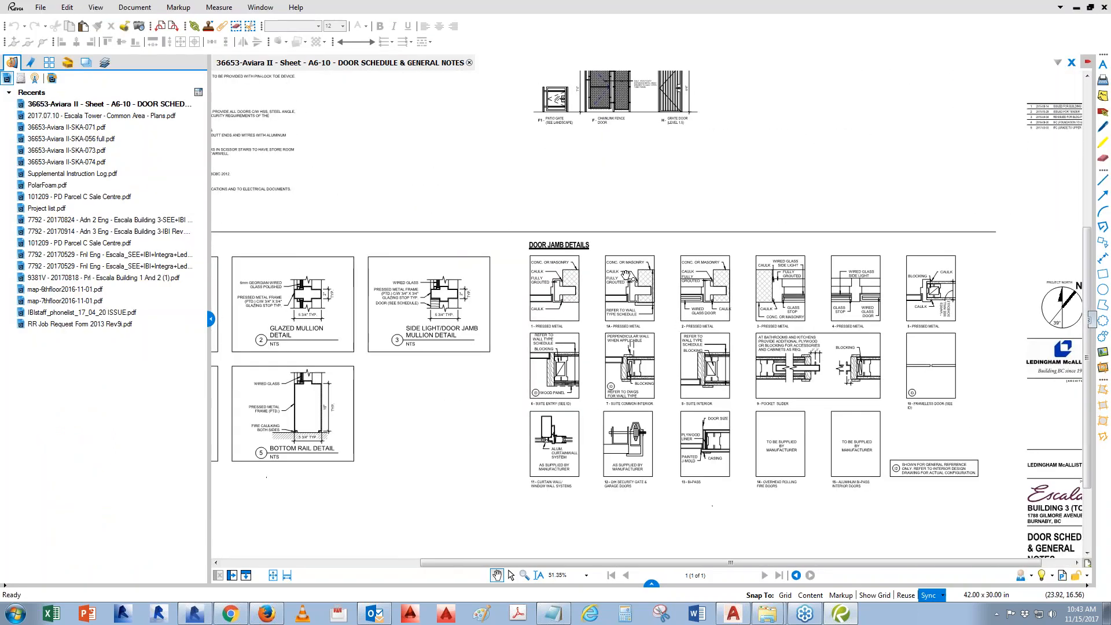
scroll(653, 311, up, 4)
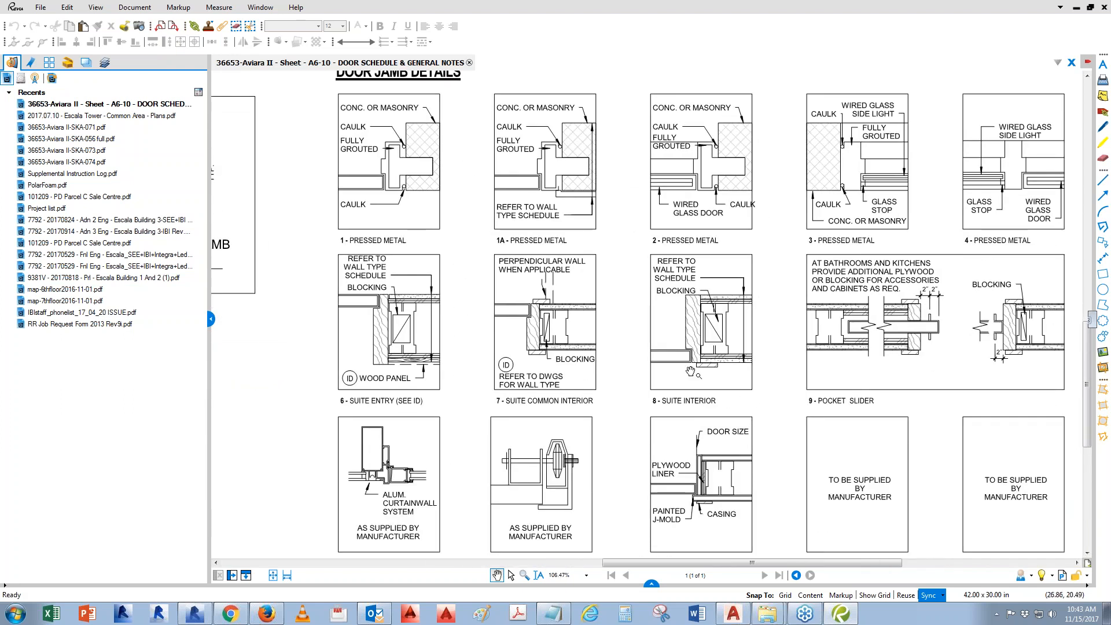
drag(715, 343, 726, 375)
click(1076, 7)
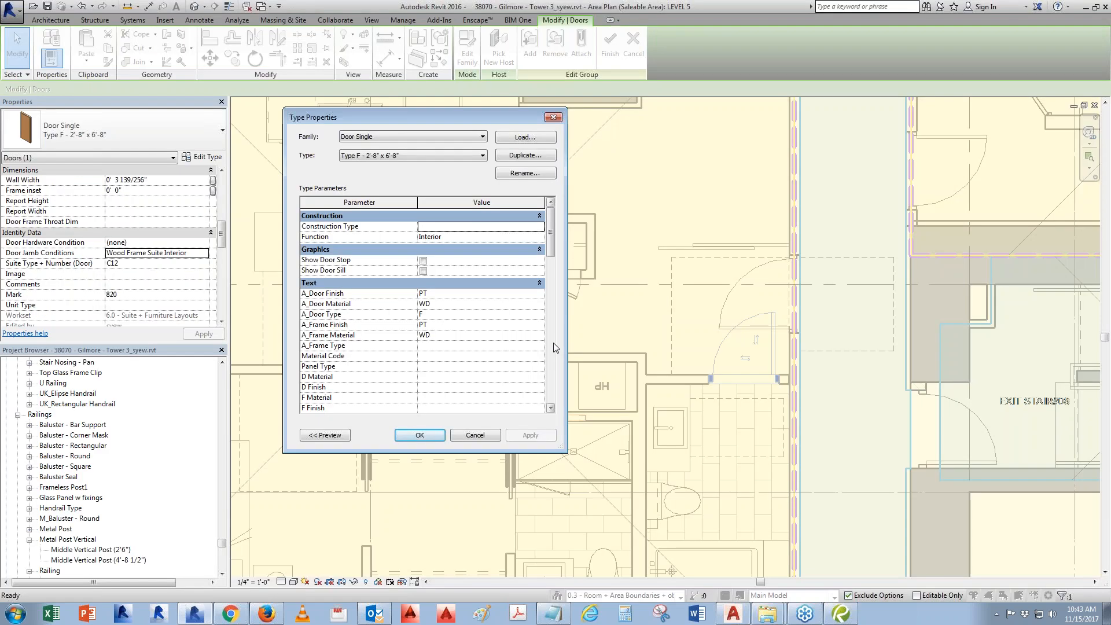
click(421, 437)
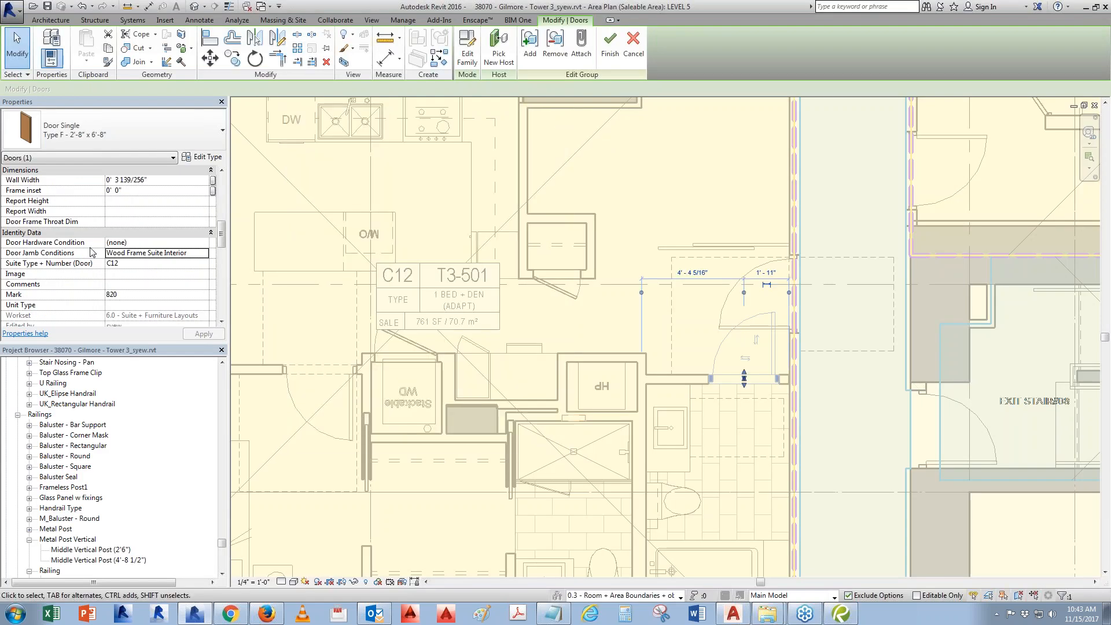
Set the bathroom door's Door Hardware Condition to Res. Door Privacy and check its Hardware value.
click(206, 243)
drag(206, 264, 207, 275)
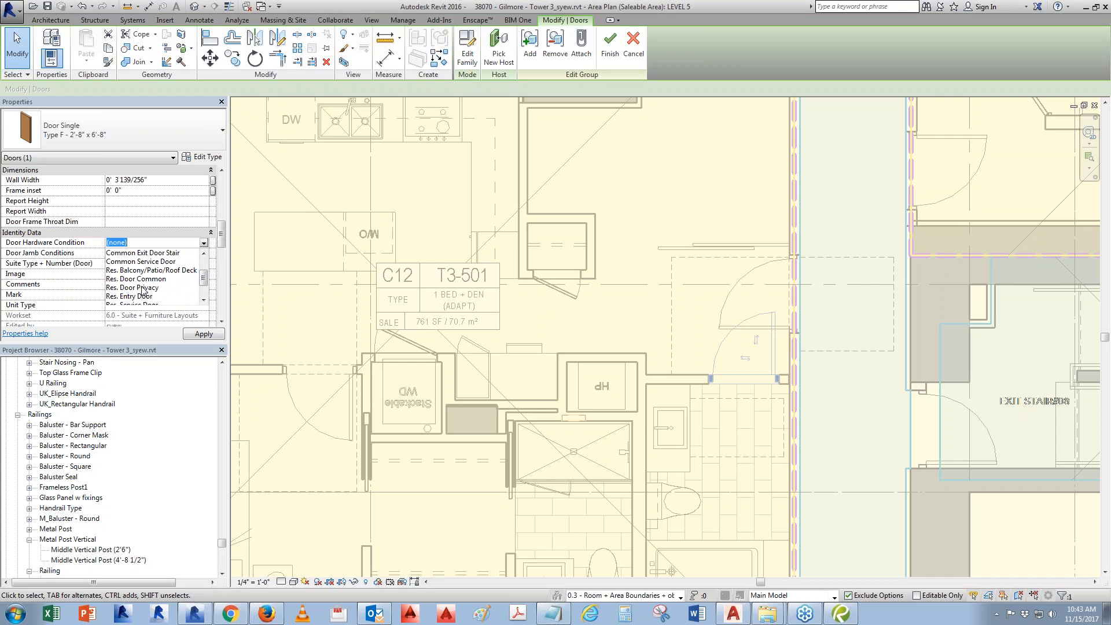
click(142, 288)
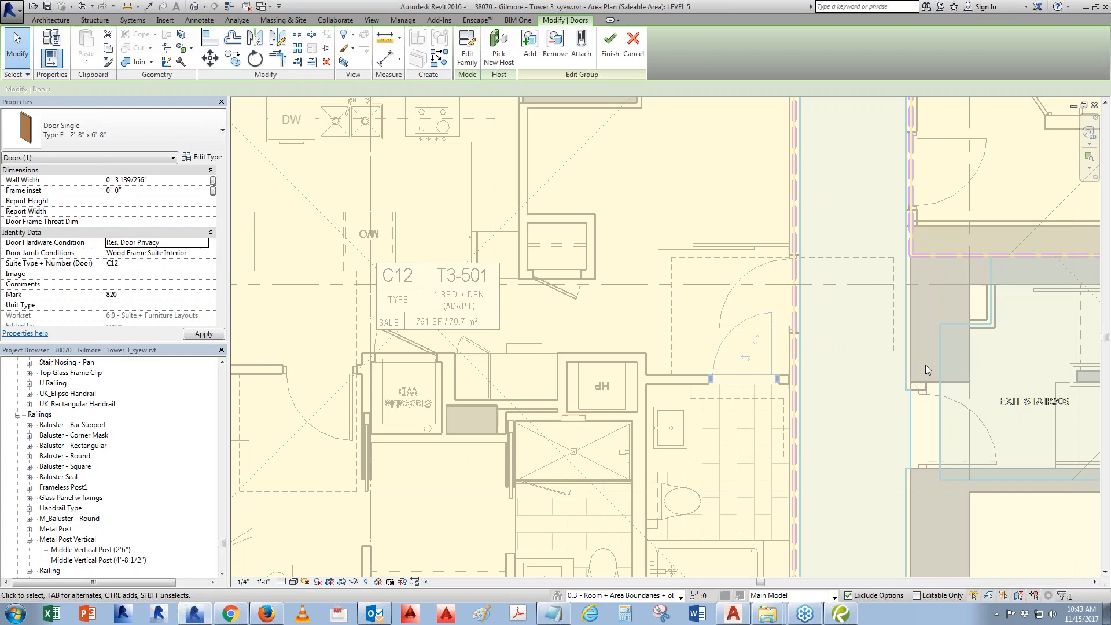
scroll(224, 239, down, 2)
drag(223, 238, 220, 192)
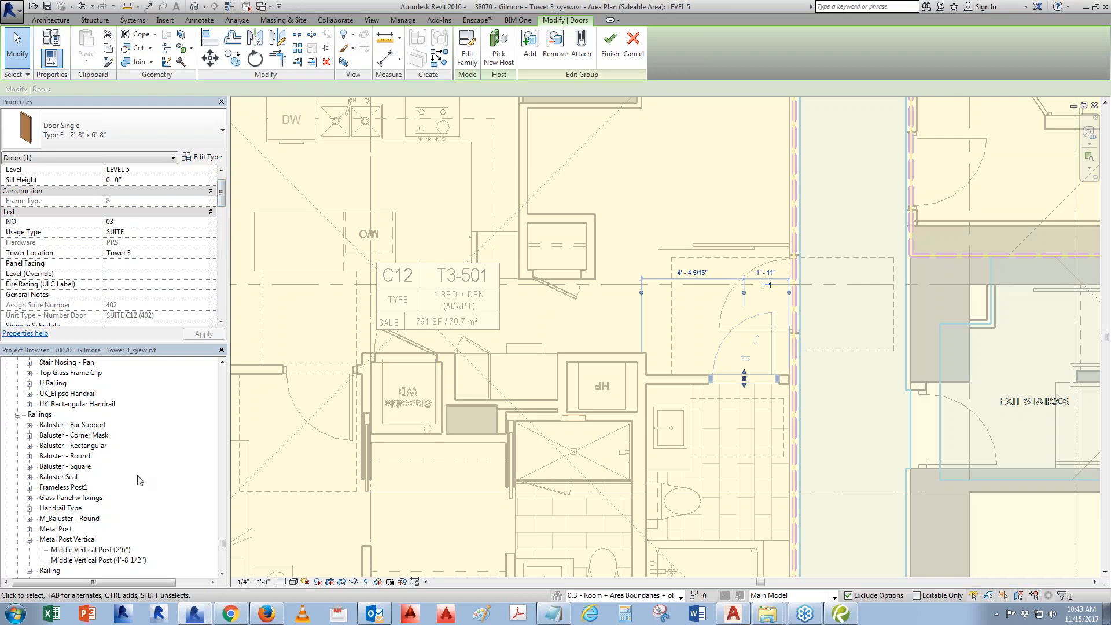
Find the schedules under LF8 - DOOR & ROOM SCHEDULE TEMPLATE in the project's view list.
drag(223, 544, 225, 496)
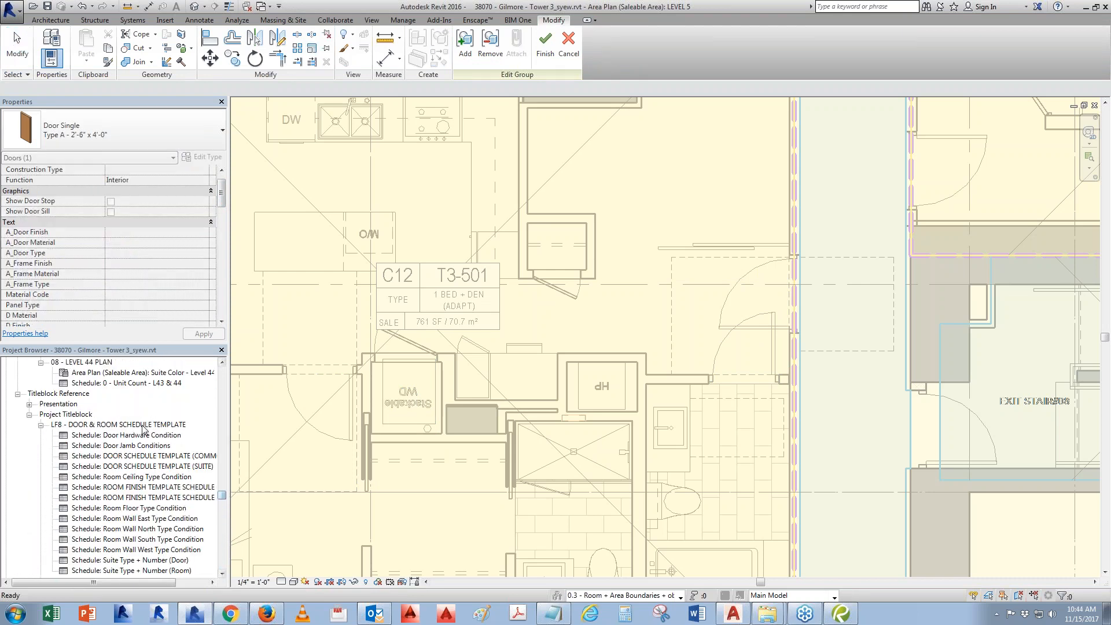
Open the LF8 - DOOR & ROOM SCHEDULE TEMPLATE sheet and examine its Door Hardware Conditions key schedule and room schedule templates.
click(144, 425)
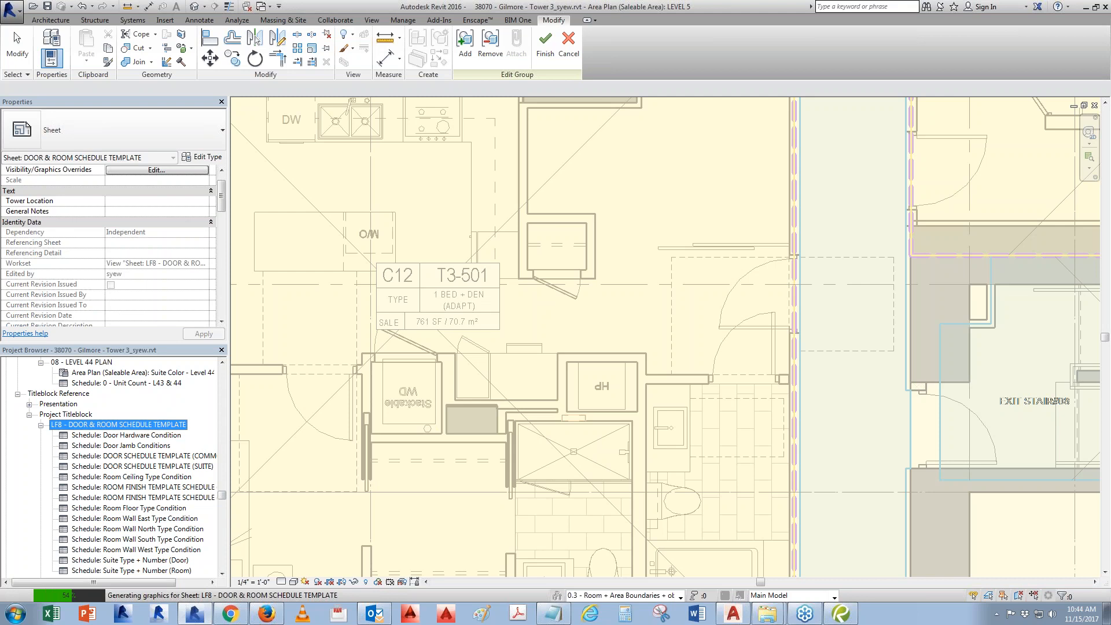
middle_drag(588, 467, 596, 404)
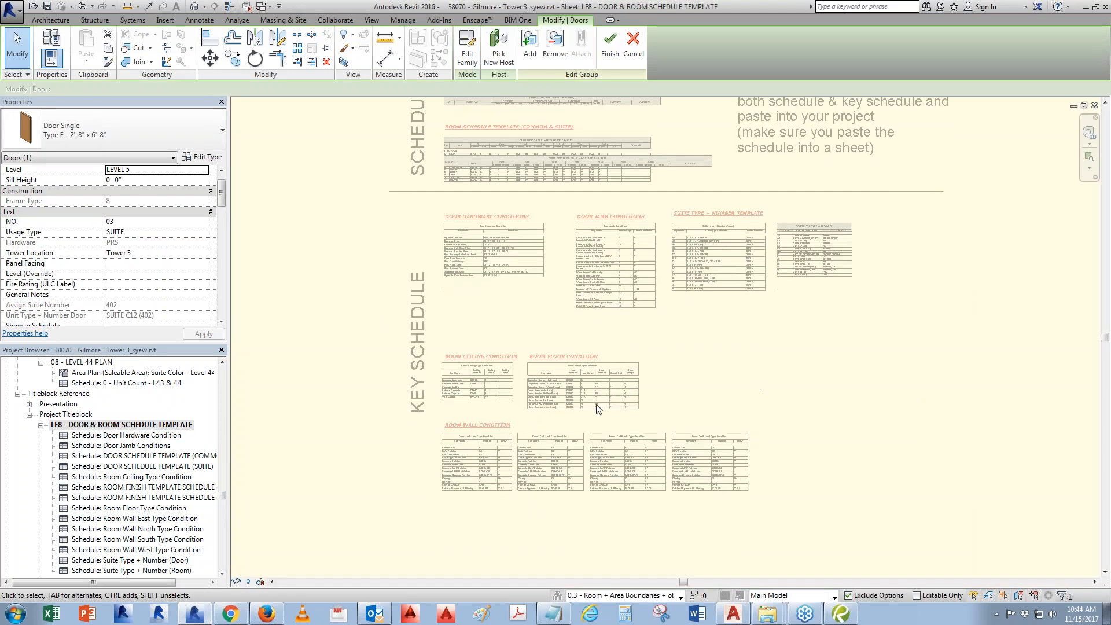
scroll(454, 238, up, 5)
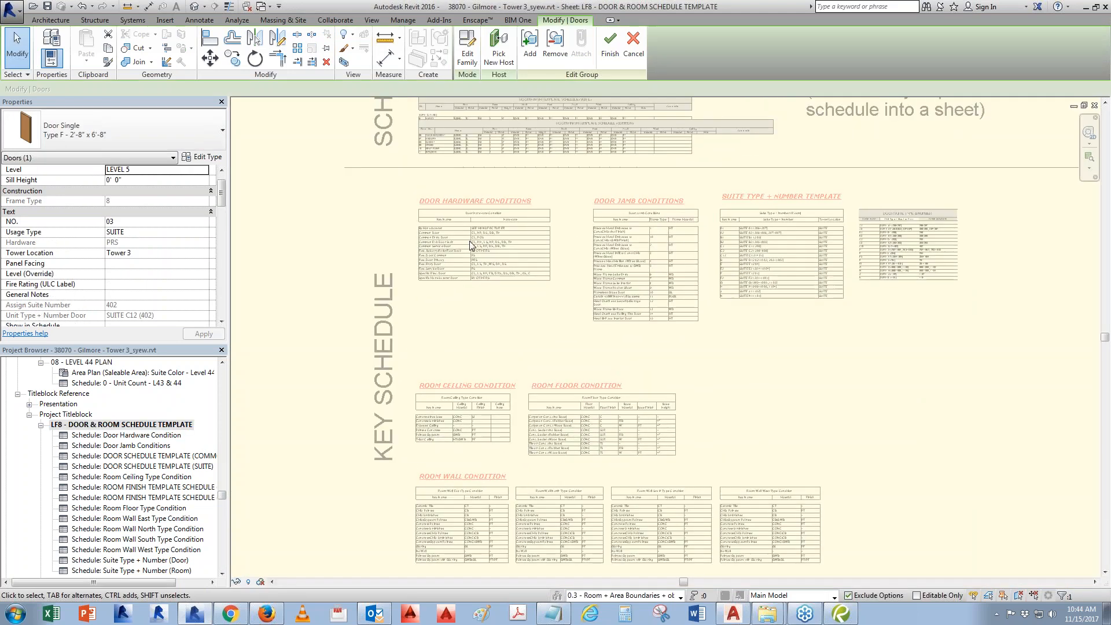
scroll(361, 207, up, 1)
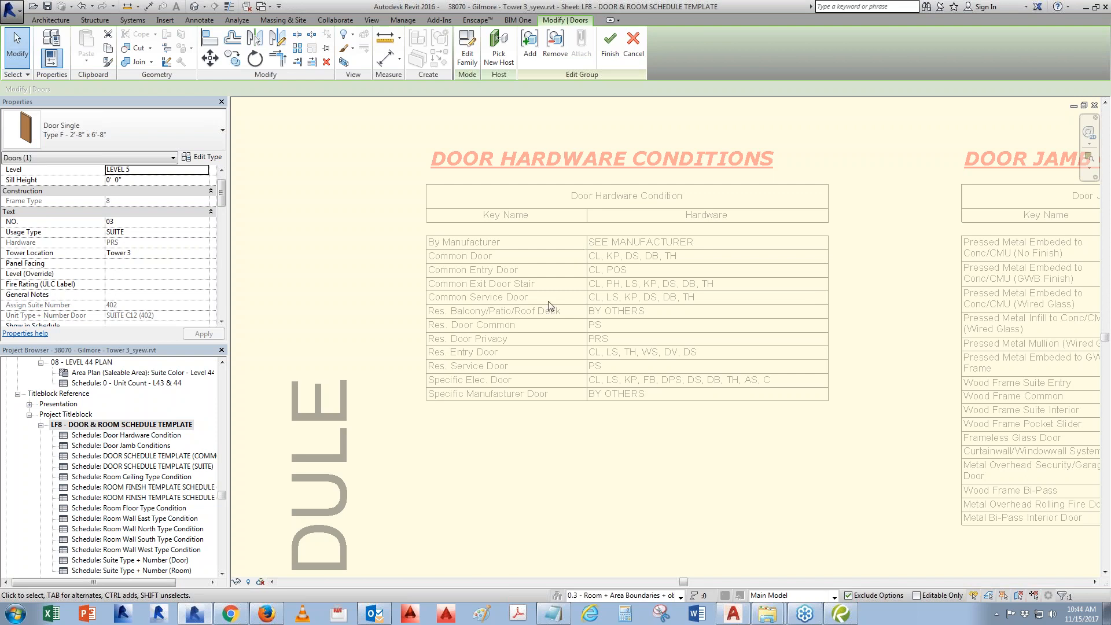
scroll(520, 347, down, 5)
scroll(561, 250, up, 5)
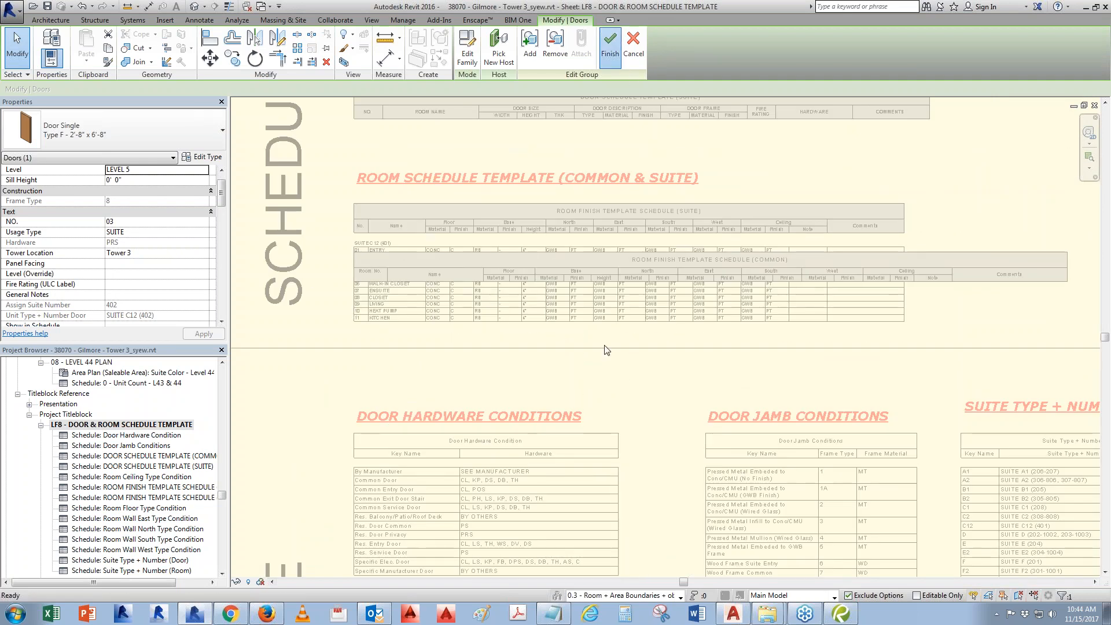
Finish the group edit and return to the LEVEL 5 saleable area plan.
click(610, 46)
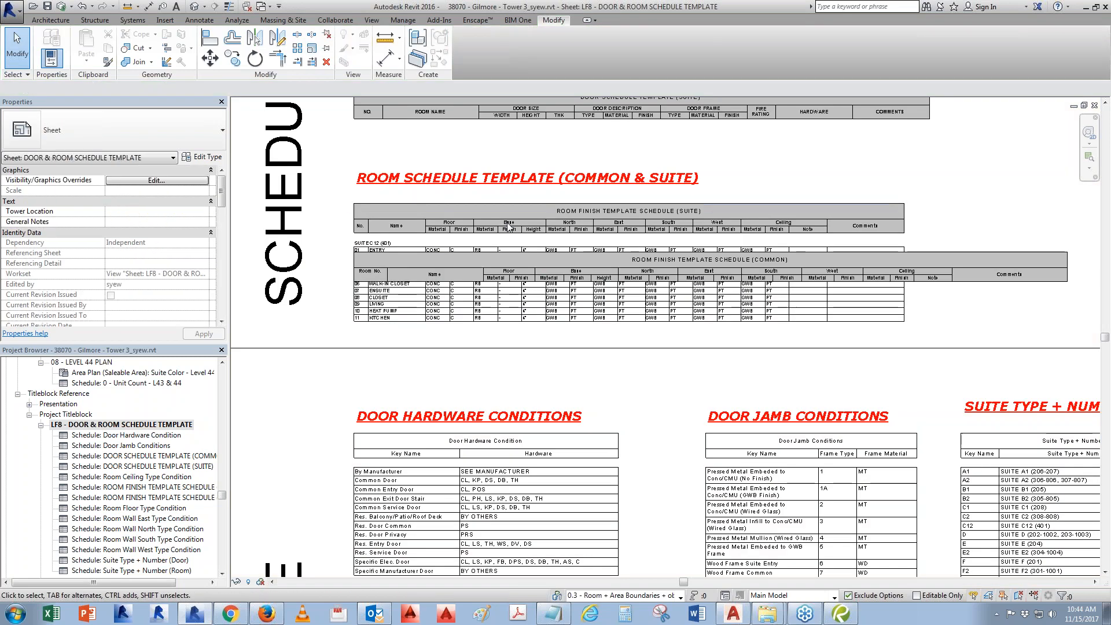
key(ctrl+Tab)
scroll(684, 224, down, 4)
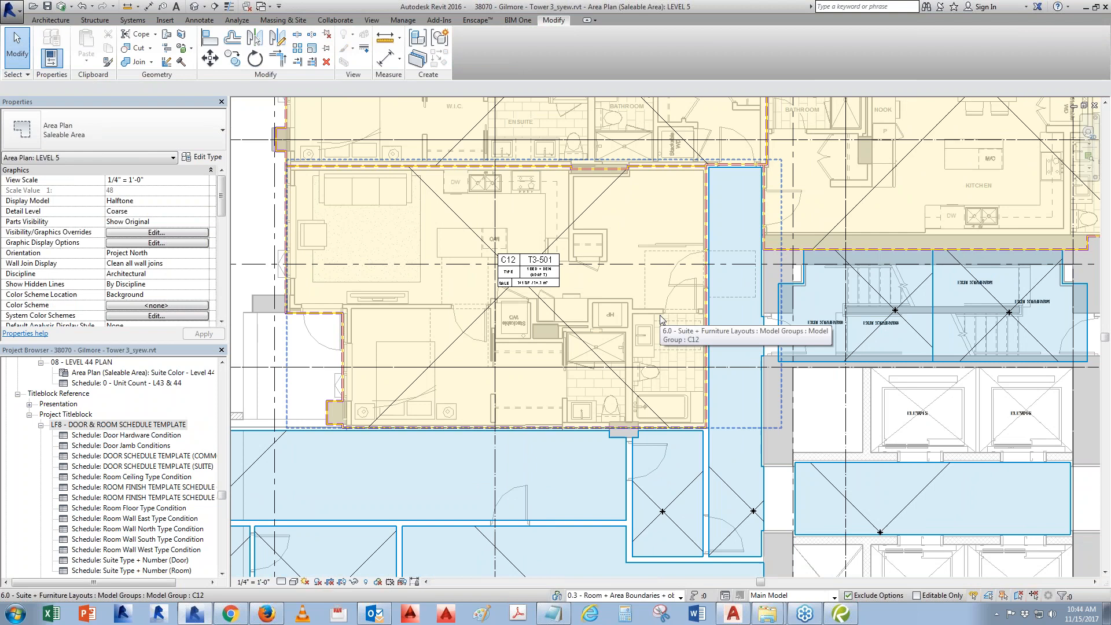
Look over the LEVEL 5 floor layout and open the LEVEL 7 saleable area plan.
drag(223, 496, 224, 486)
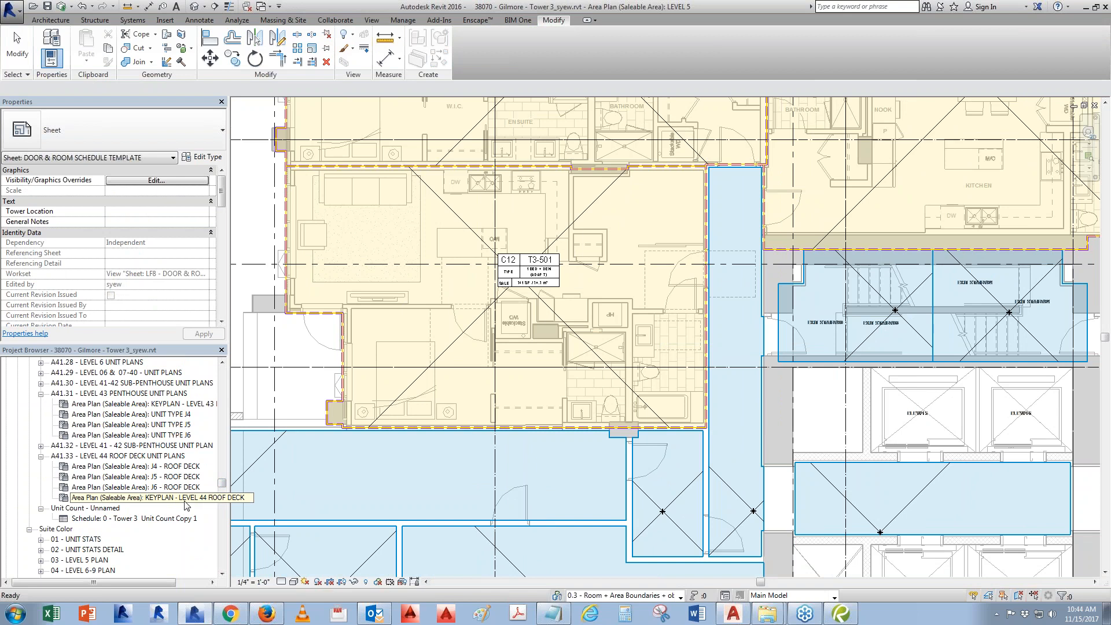
scroll(186, 505, up, 7)
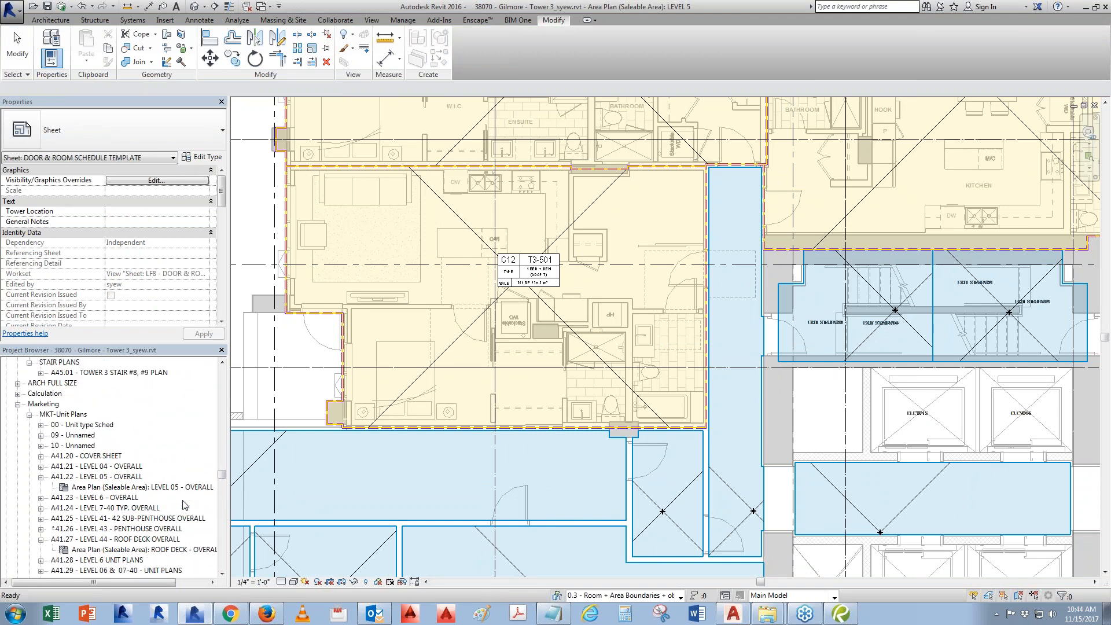
drag(223, 474, 224, 465)
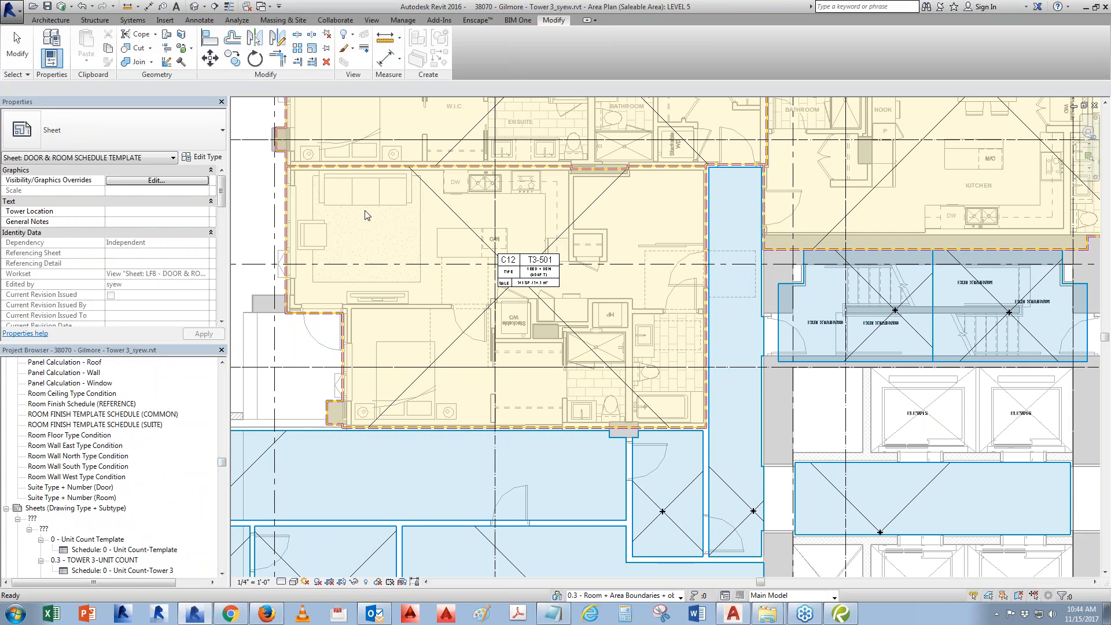
click(751, 412)
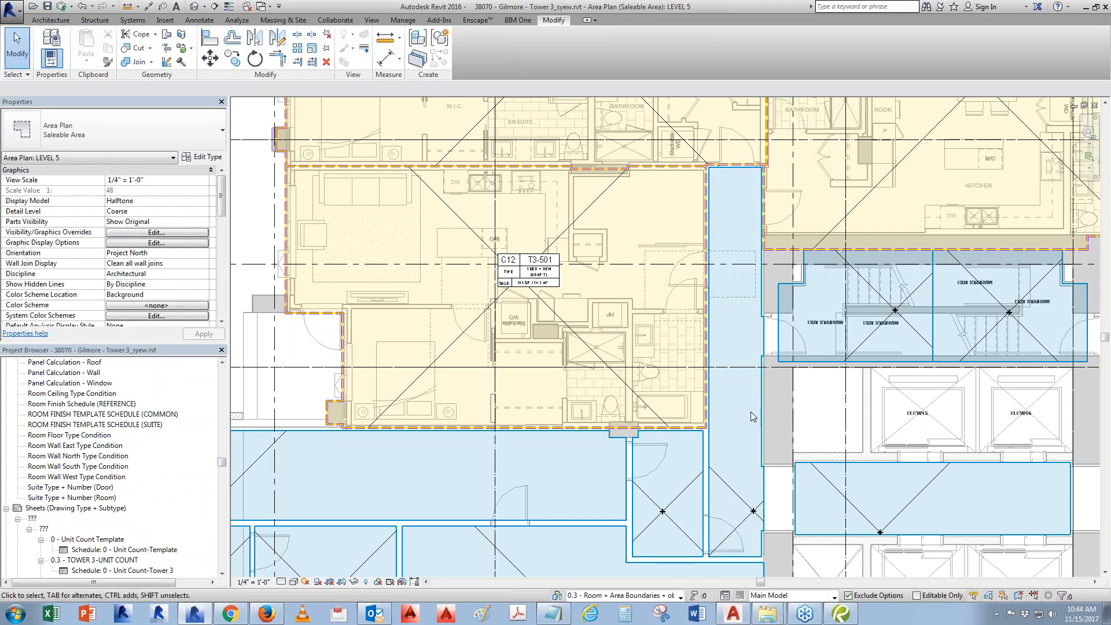
middle_drag(832, 503, 604, 499)
scroll(605, 503, down, 4)
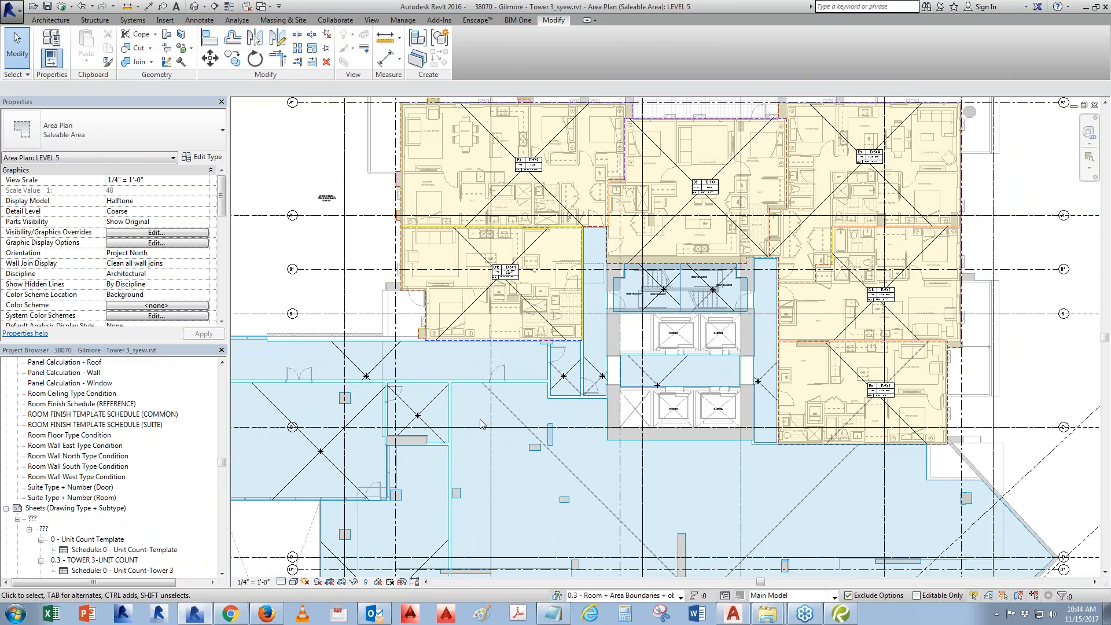
drag(222, 463, 225, 386)
click(74, 393)
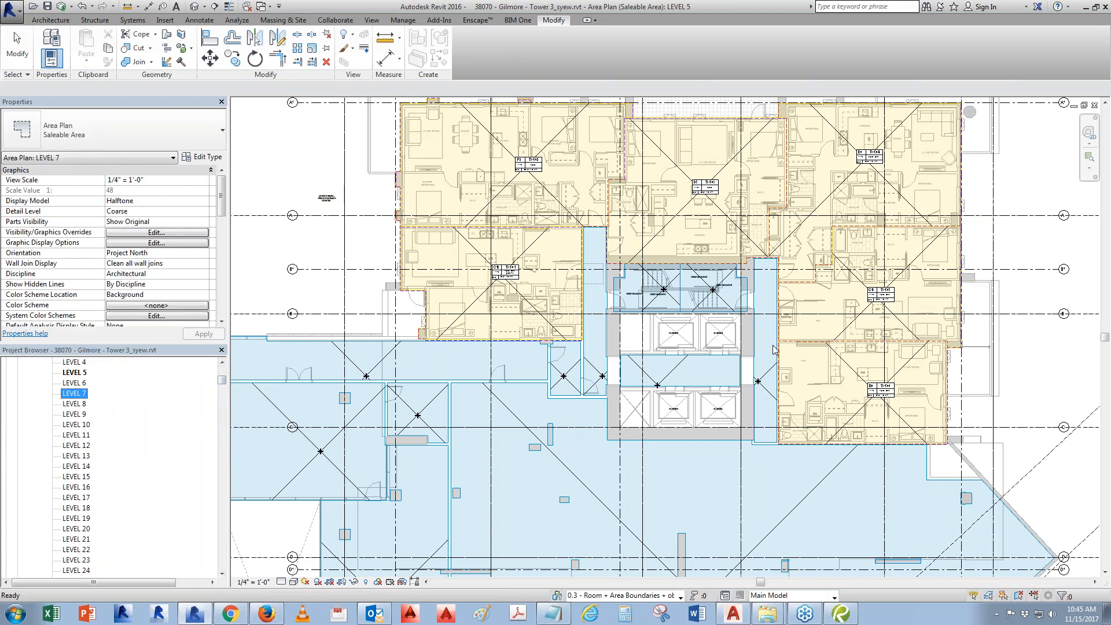
double_click(74, 394)
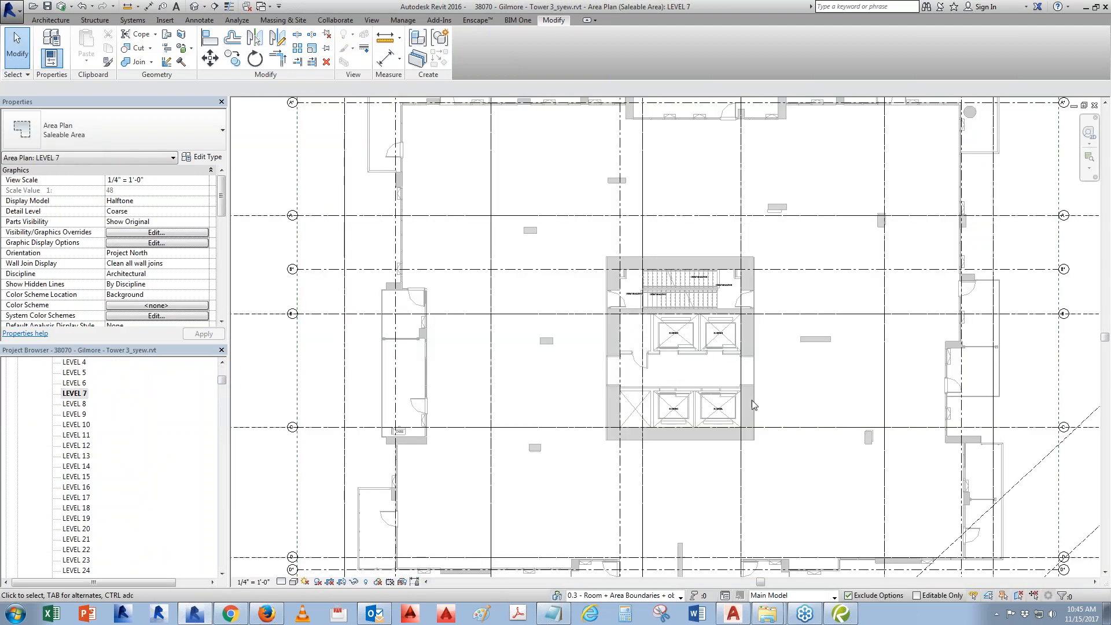
Check the LEVEL 8 area plan and open the LEVEL 10 saleable area plan.
click(85, 404)
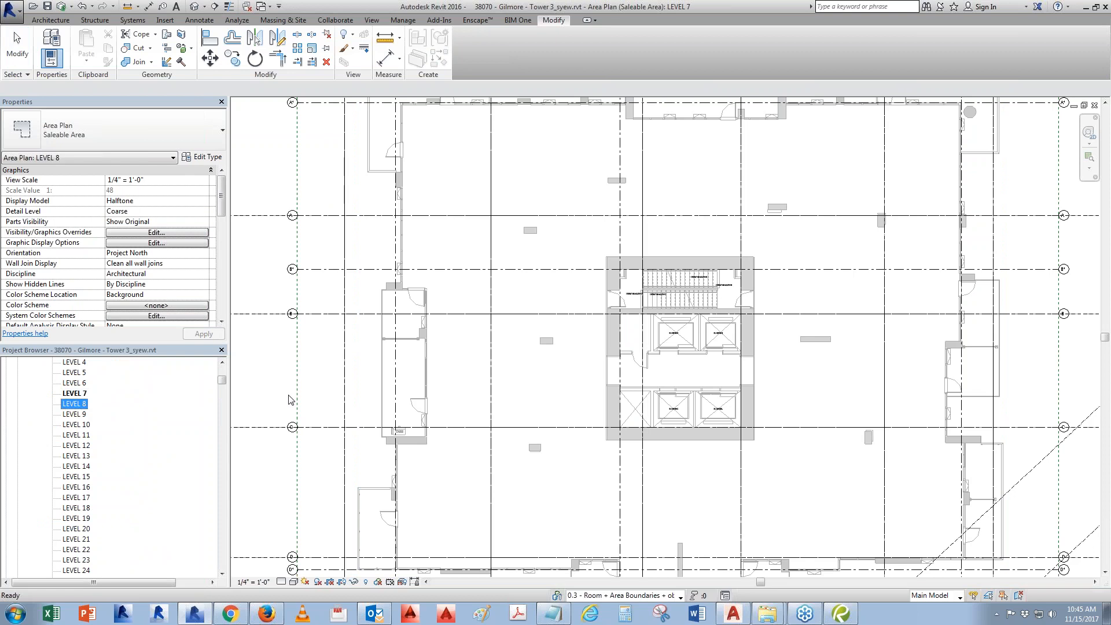
double_click(74, 404)
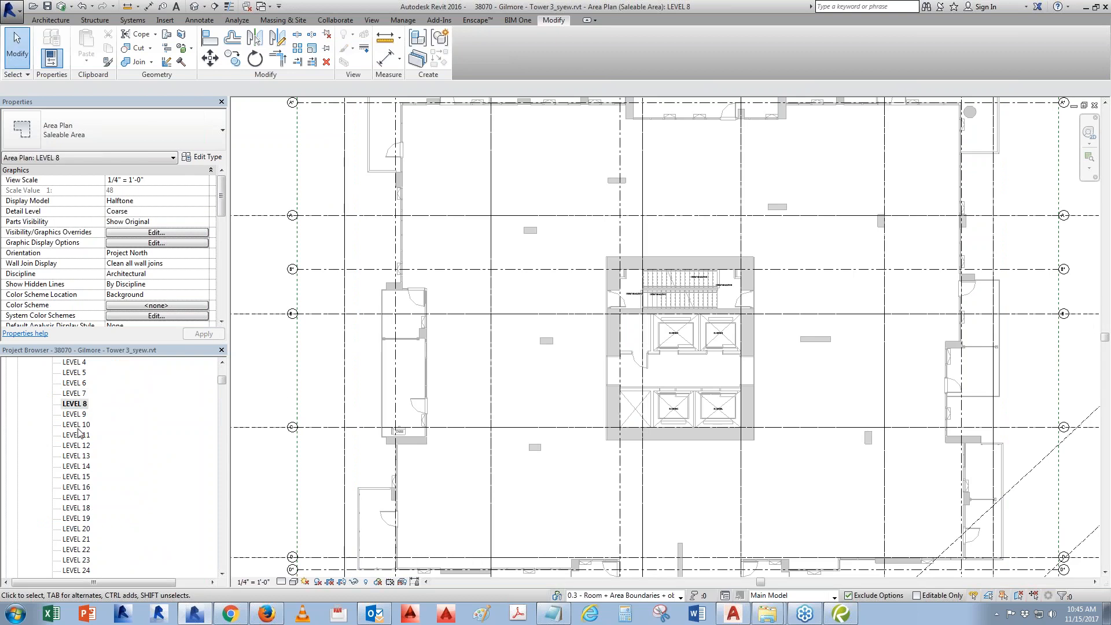
click(76, 424)
double_click(77, 425)
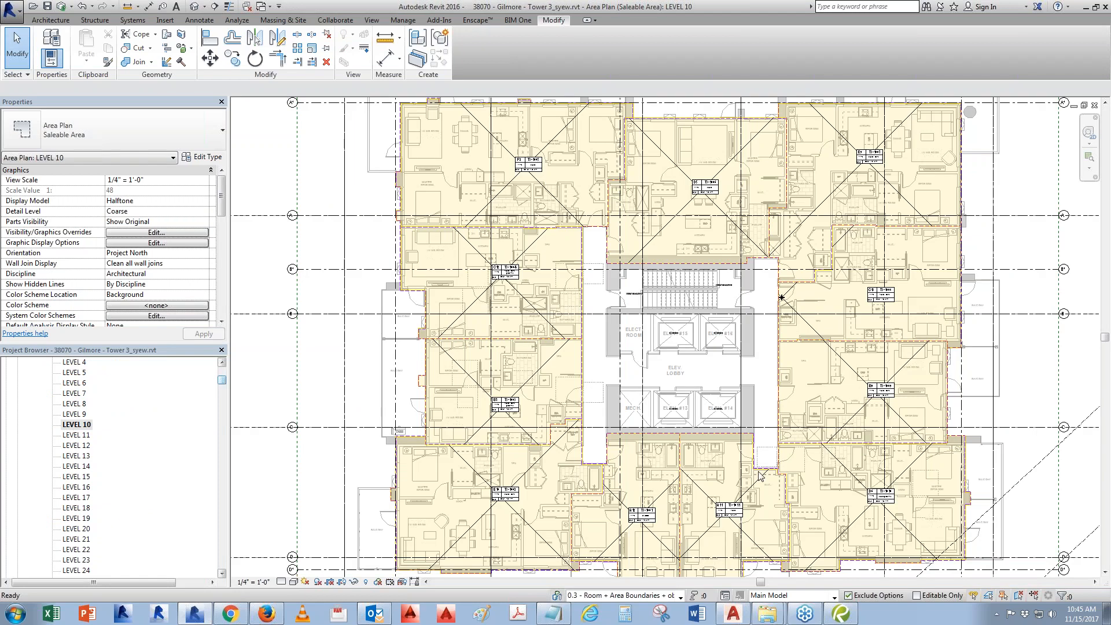
Turn on the Reference subcategory of Rooms in the LEVEL 10 area plan's visibility/graphic overrides.
key(v)
key(g)
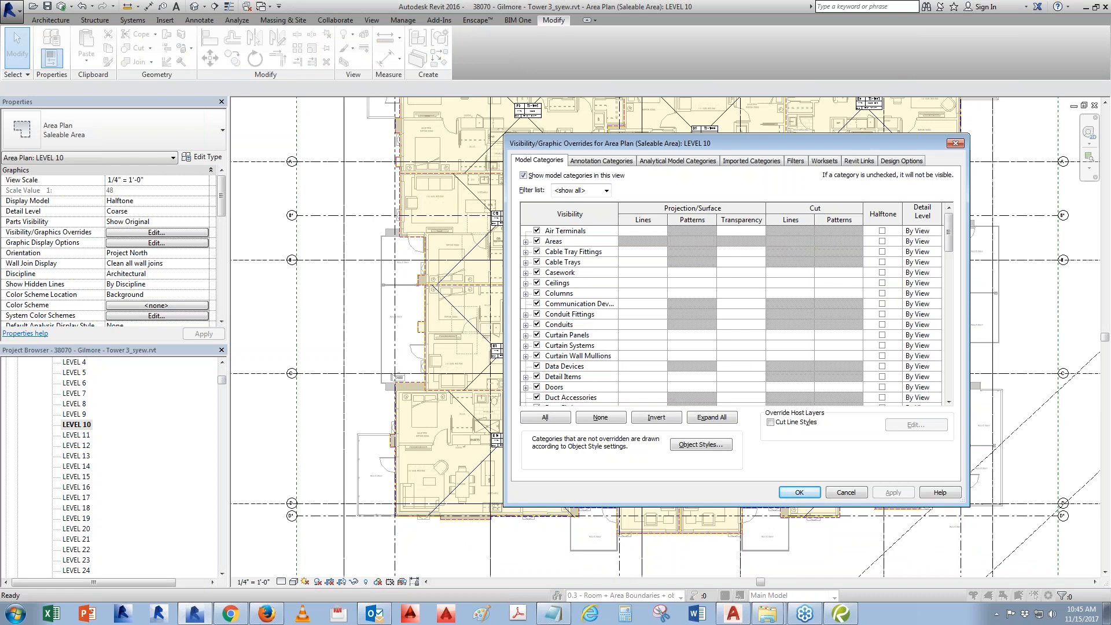
click(583, 326)
key(r)
scroll(575, 354, down, 1)
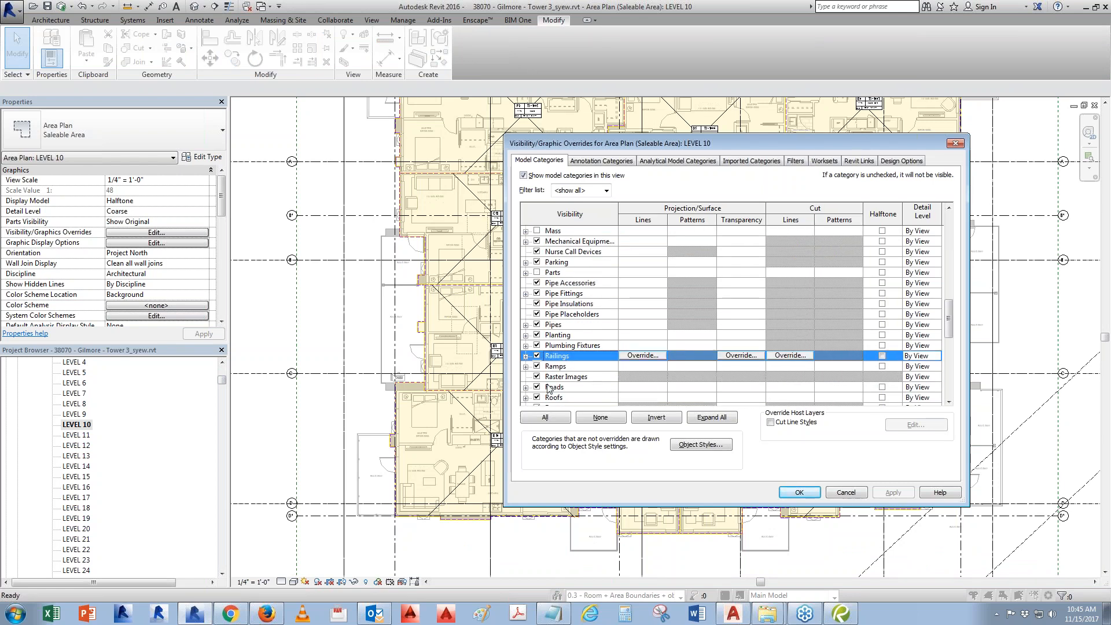
scroll(548, 388, down, 1)
click(526, 377)
click(549, 387)
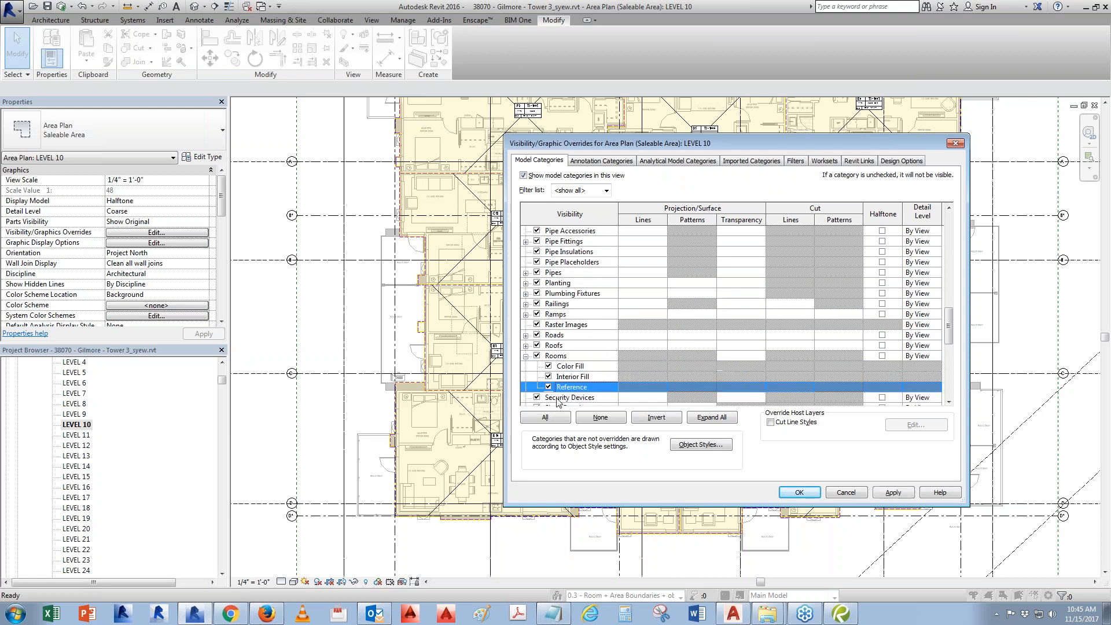
click(793, 493)
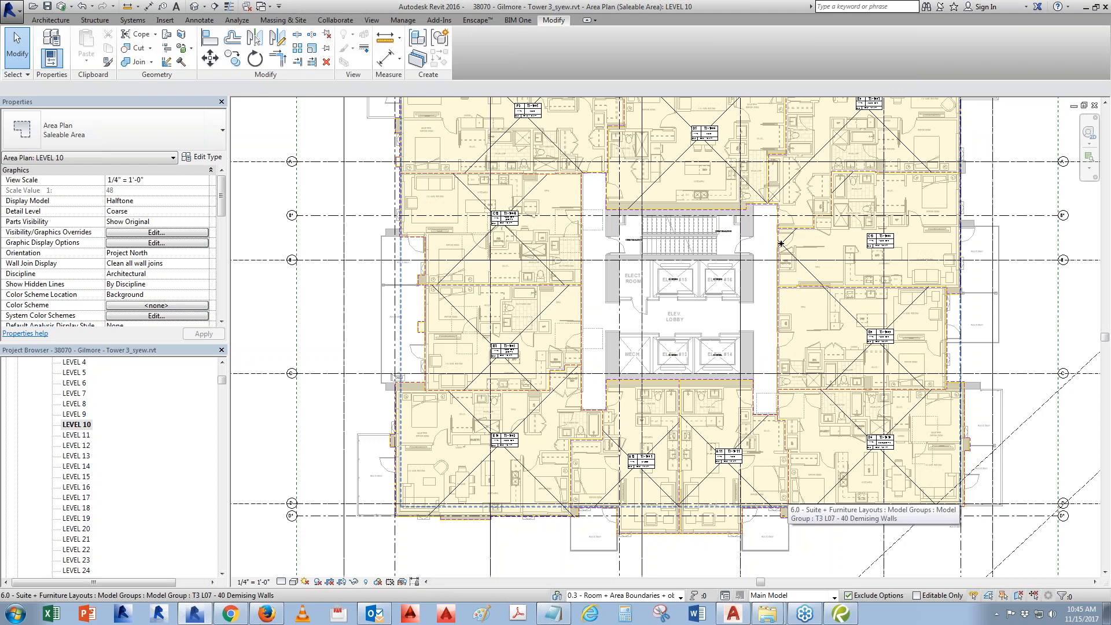
Start the Room command for the elevator core on LEVEL 10 and set the new room's Usage Type to COMMON.
scroll(648, 289, up, 3)
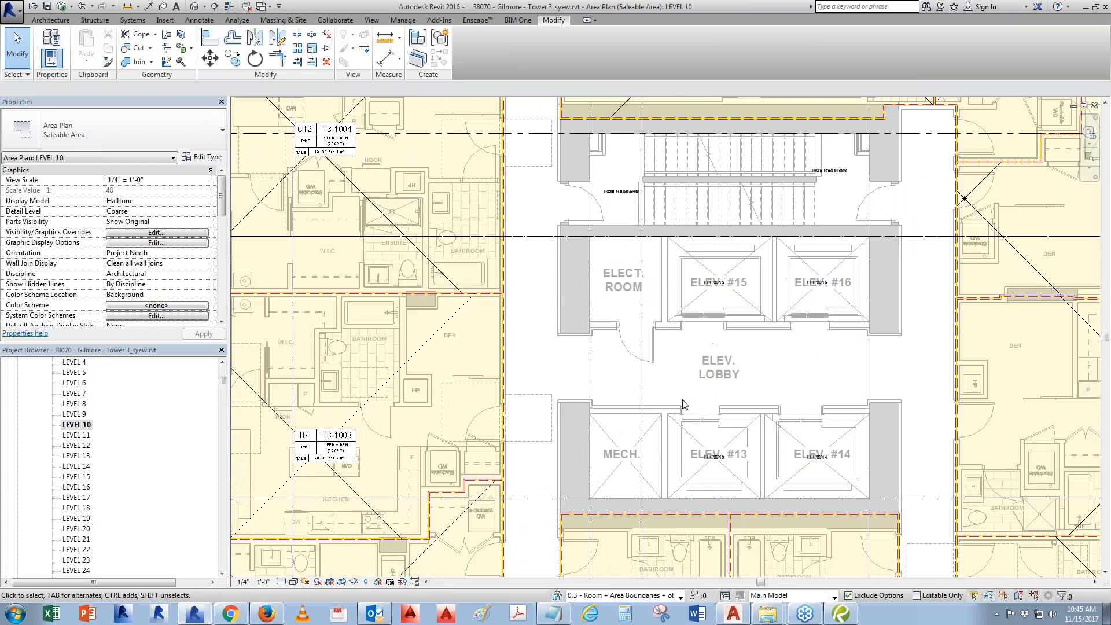
middle_drag(868, 372, 831, 456)
middle_drag(694, 492, 691, 420)
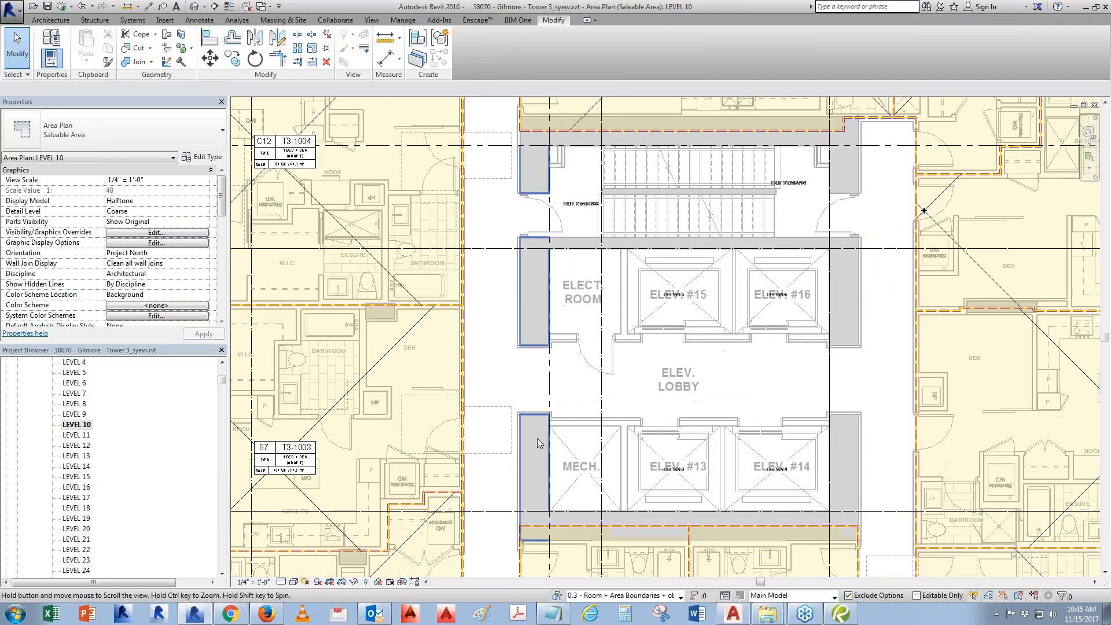
scroll(645, 206, up, 2)
scroll(509, 254, up, 1)
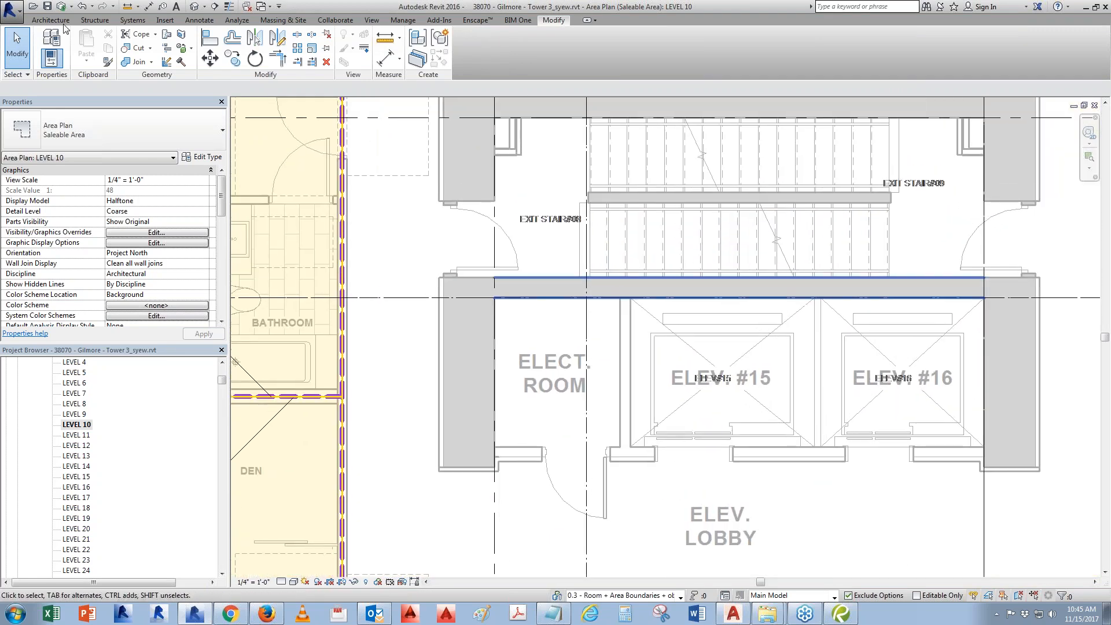
click(63, 22)
click(545, 50)
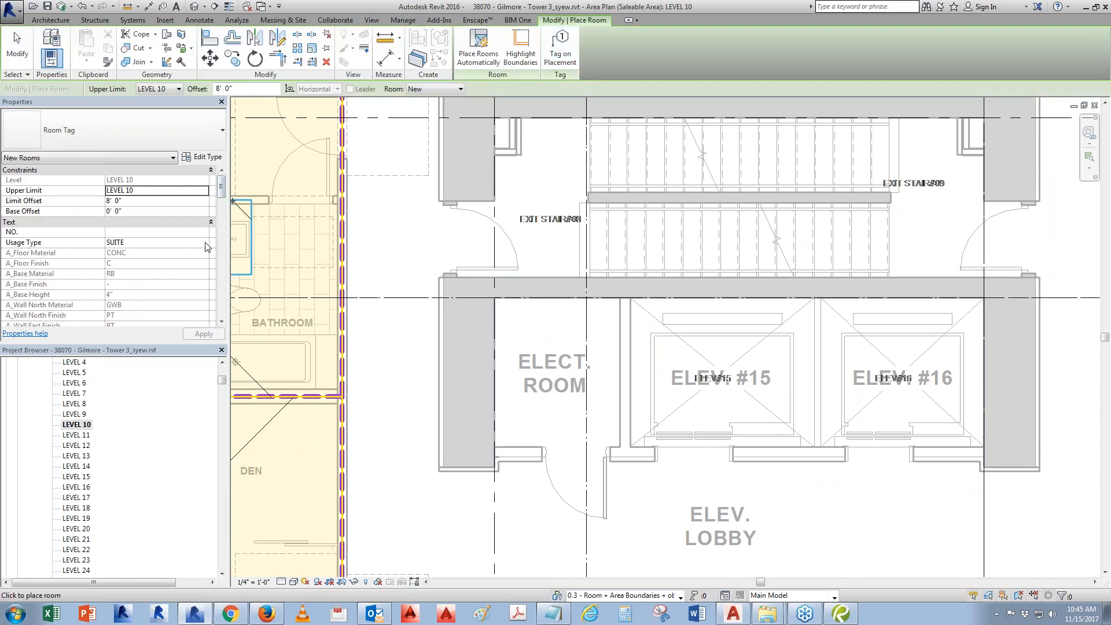
click(122, 243)
text(COMMON)
key(Return)
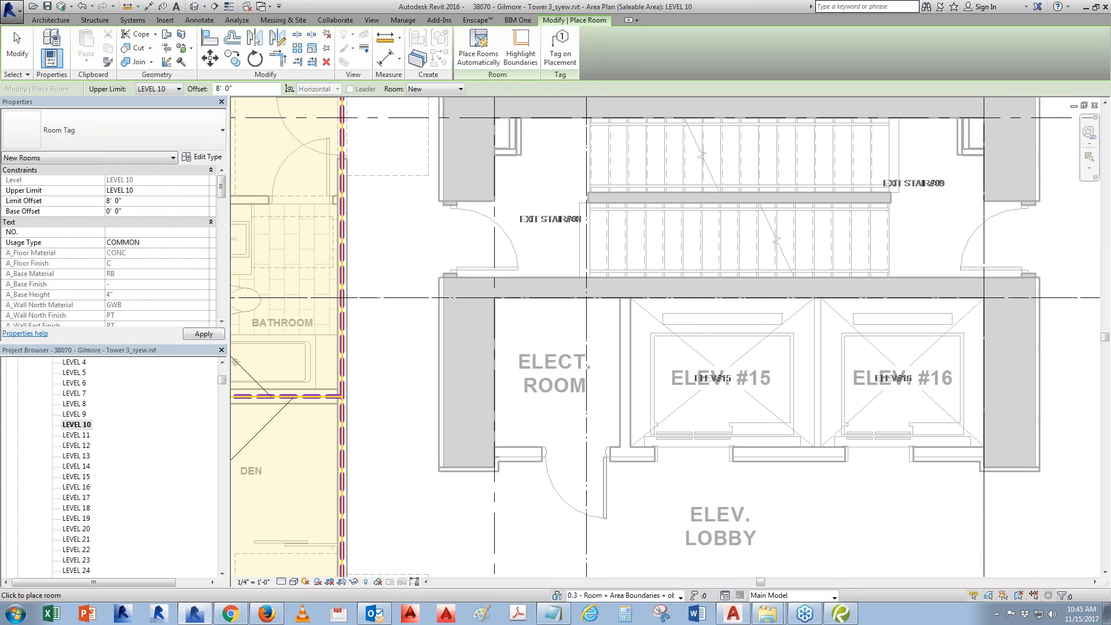
Set the new room's Suite Type + Number to (none).
scroll(201, 225, down, 8)
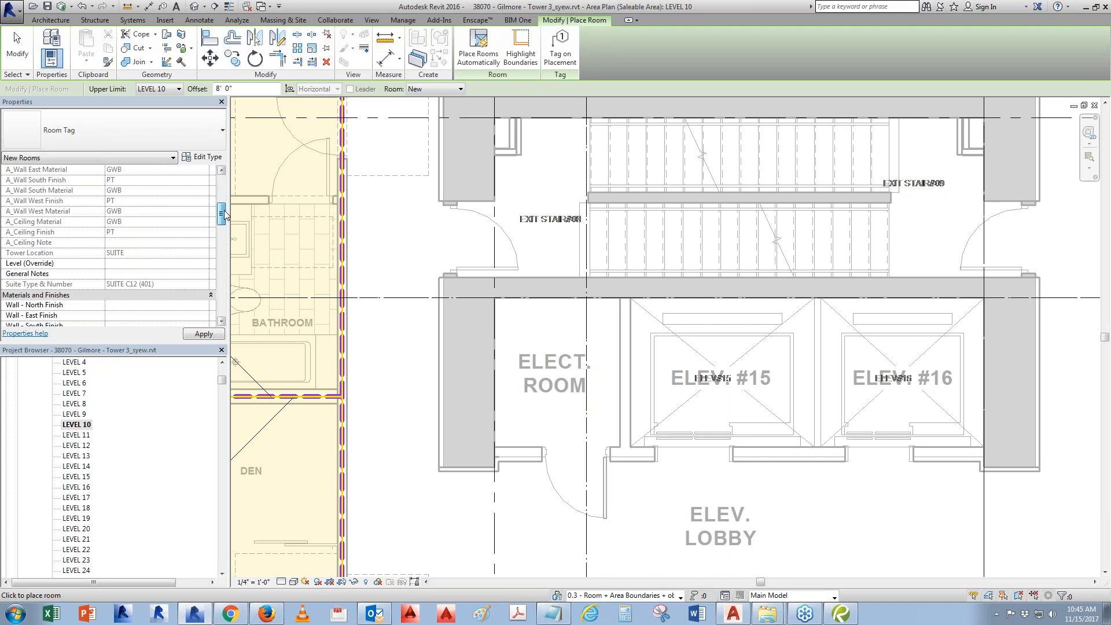
scroll(229, 252, up, 3)
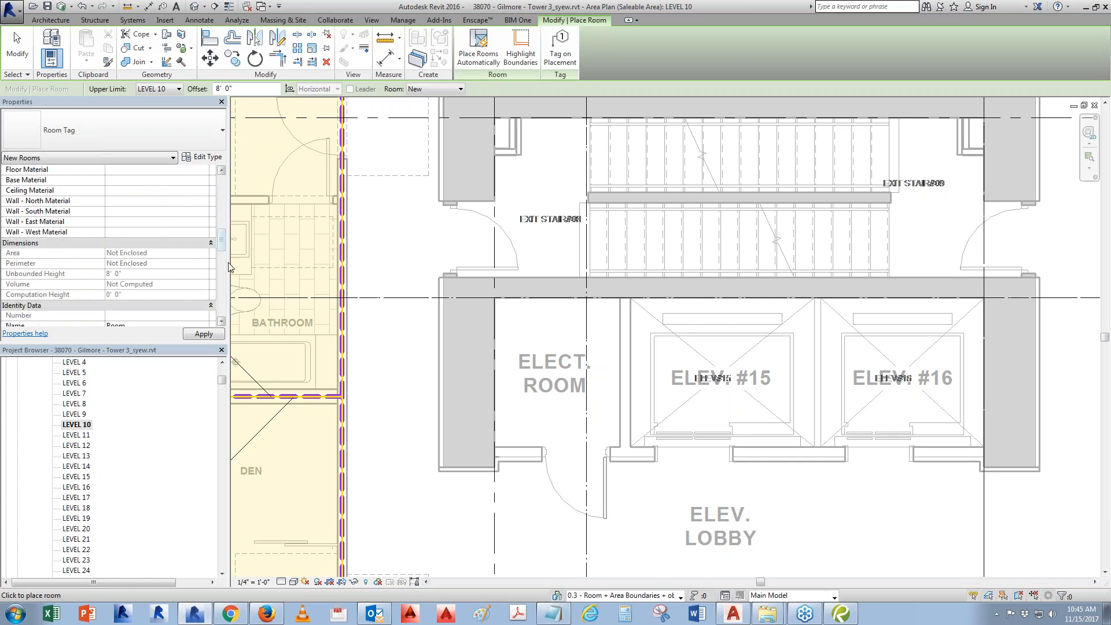
scroll(223, 244, down, 5)
click(171, 232)
click(133, 245)
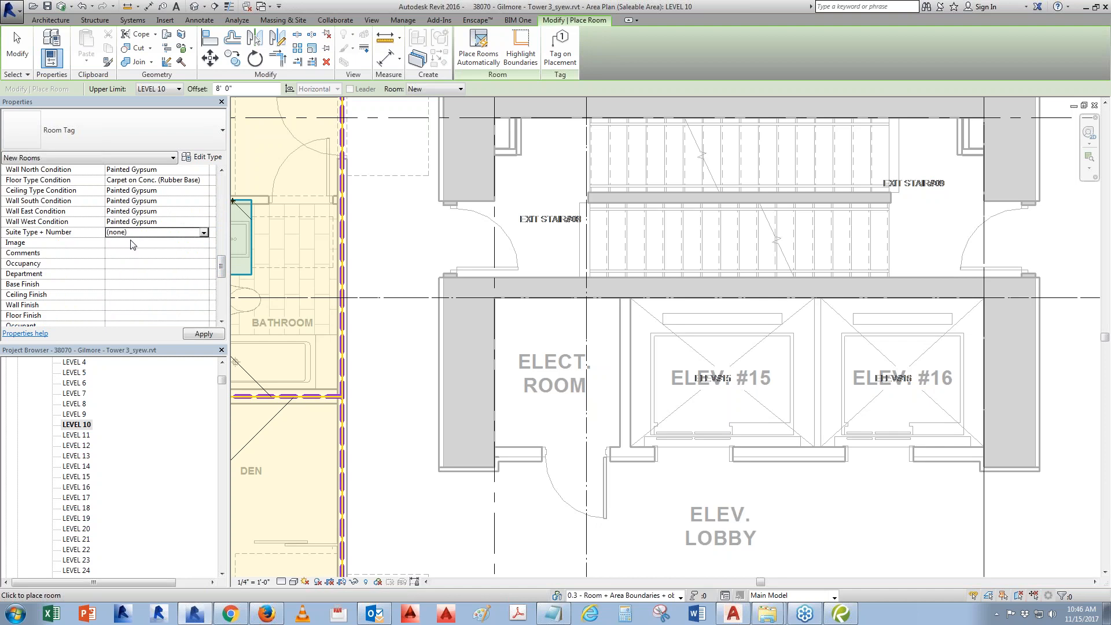
Set the new room's Floor Type Condition to Conc. Sealer (No Base).
click(204, 180)
click(204, 180)
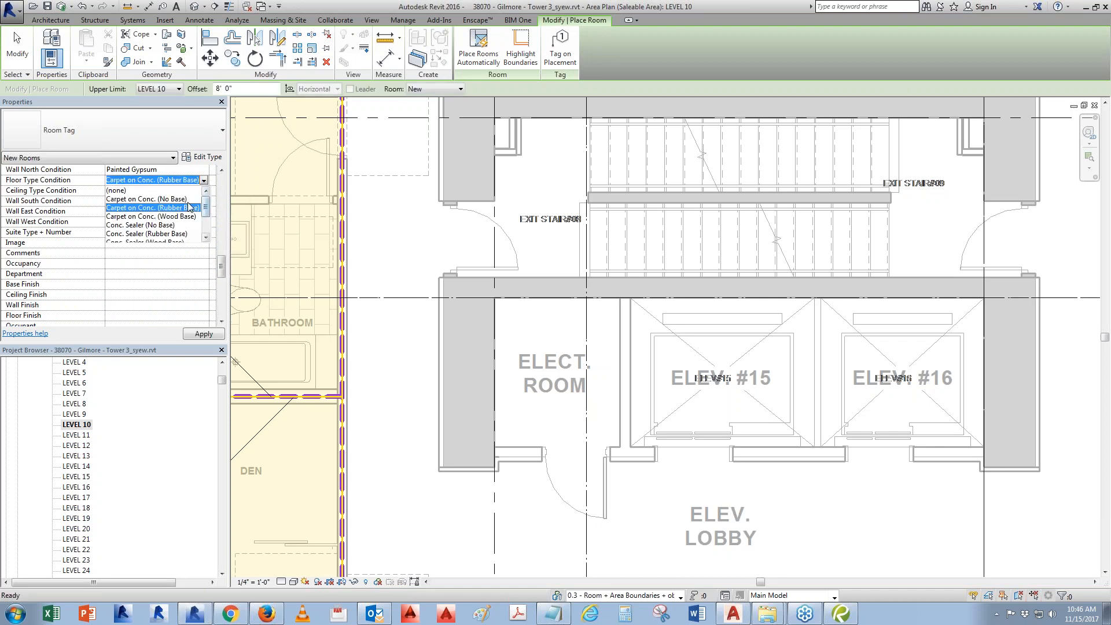
click(160, 226)
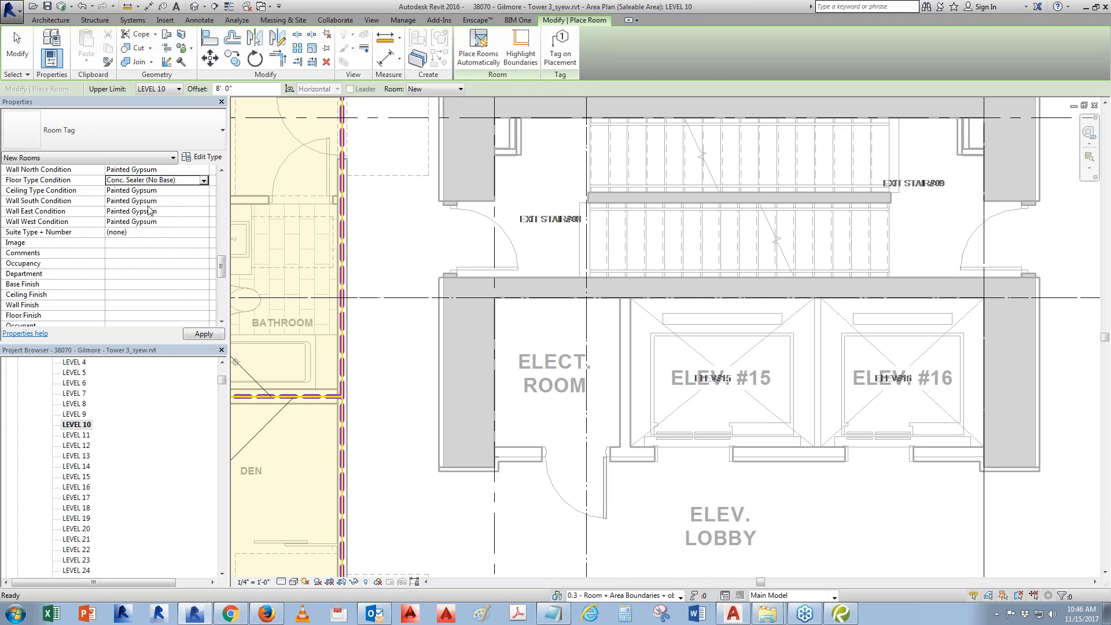
Restart the Room command and set the new room's Level (Override) to Level 10-40.
drag(222, 269, 221, 224)
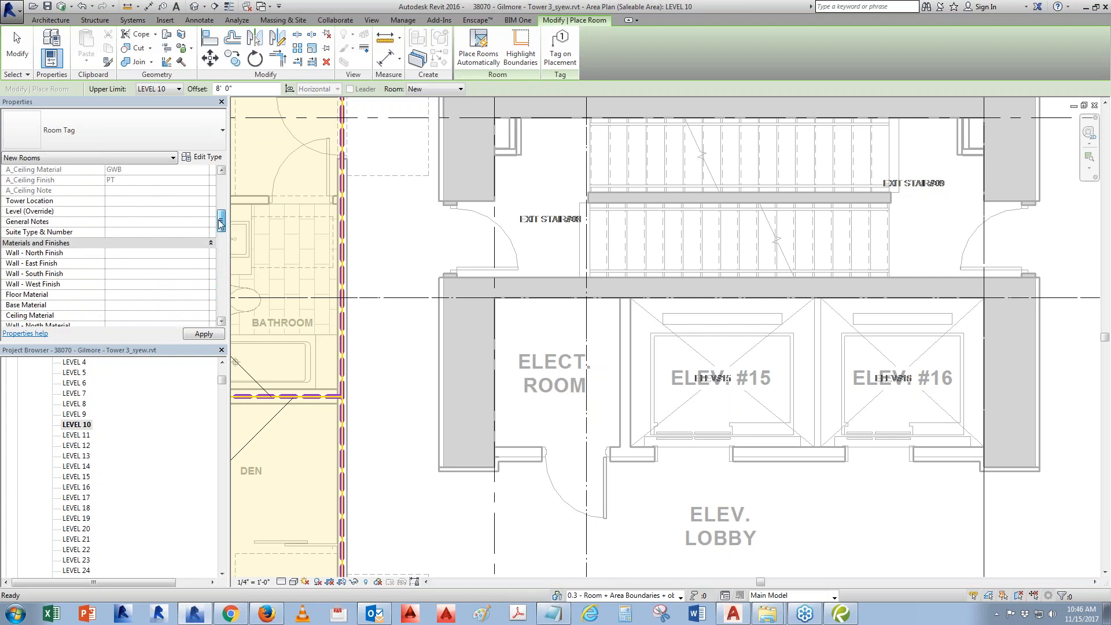
click(139, 212)
drag(224, 378, 221, 489)
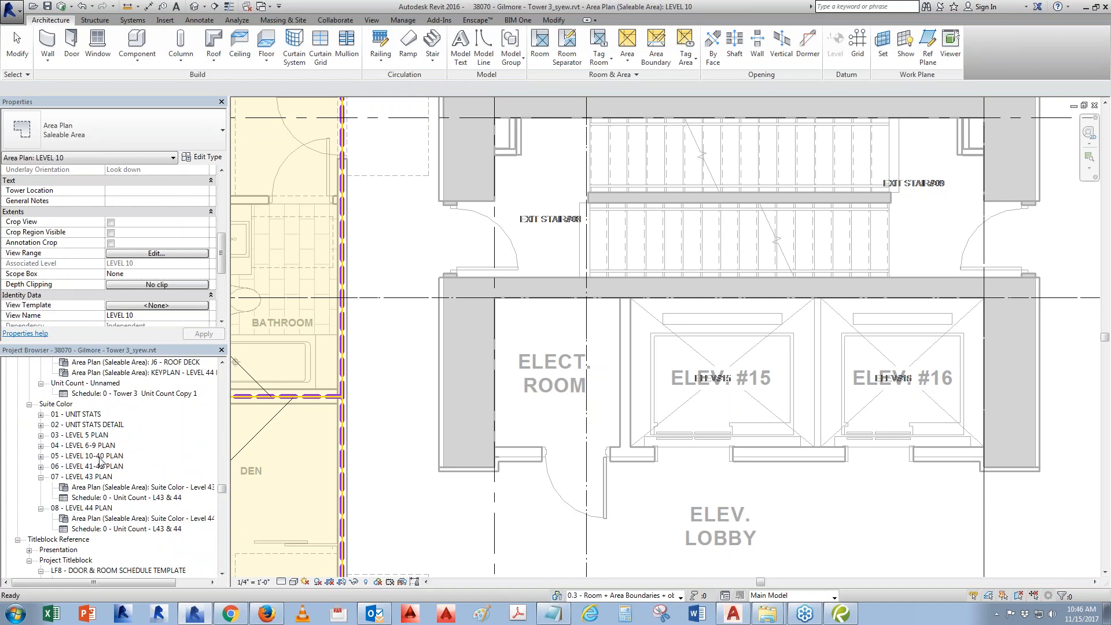
drag(222, 254, 224, 218)
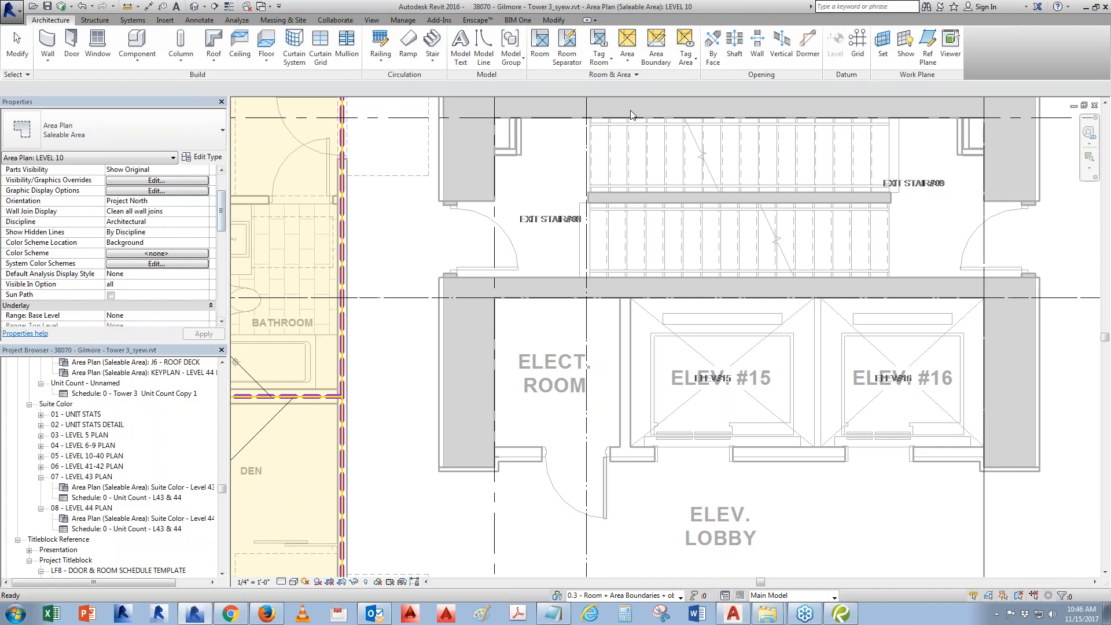
click(538, 45)
drag(224, 199, 224, 227)
text(LEV)
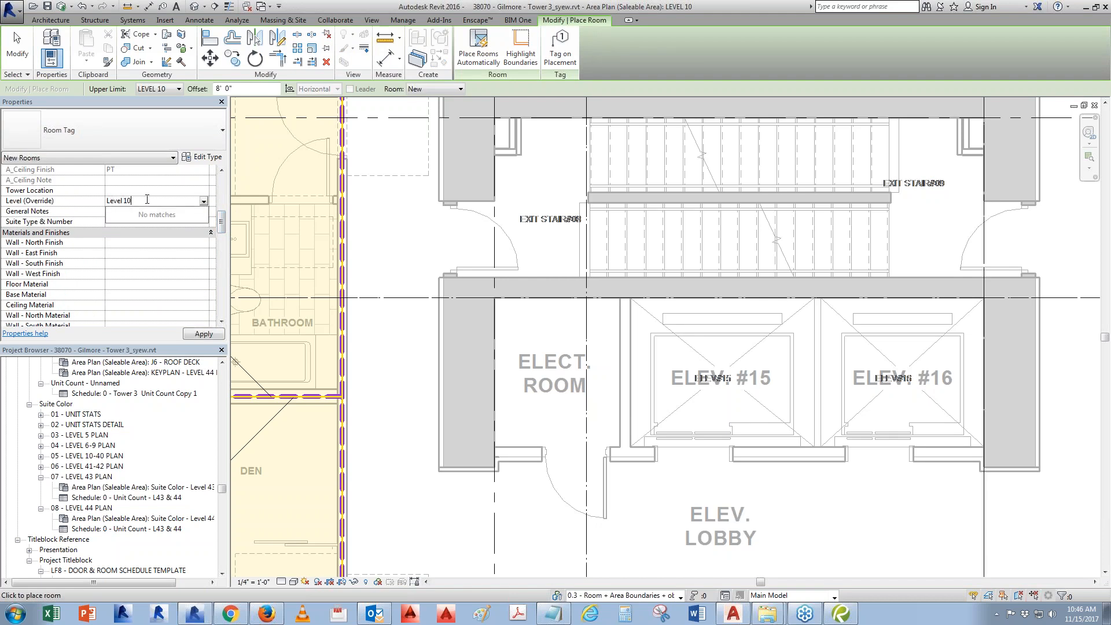
key(Return)
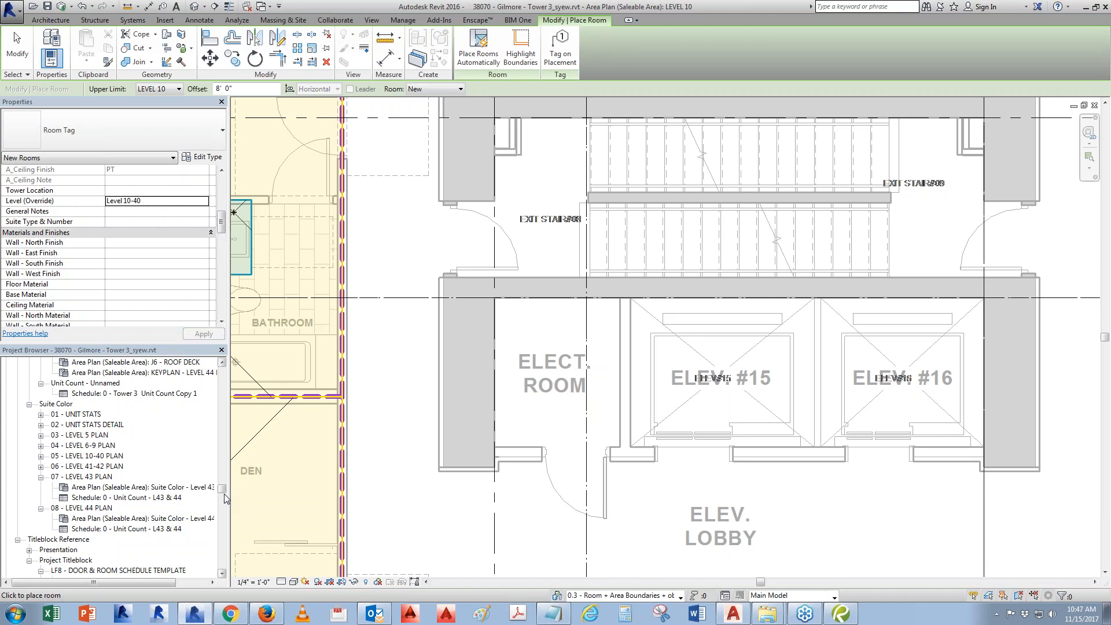
mouse_move(225, 496)
mouse_down()
mouse_move(228, 530)
mouse_move(222, 487)
mouse_up()
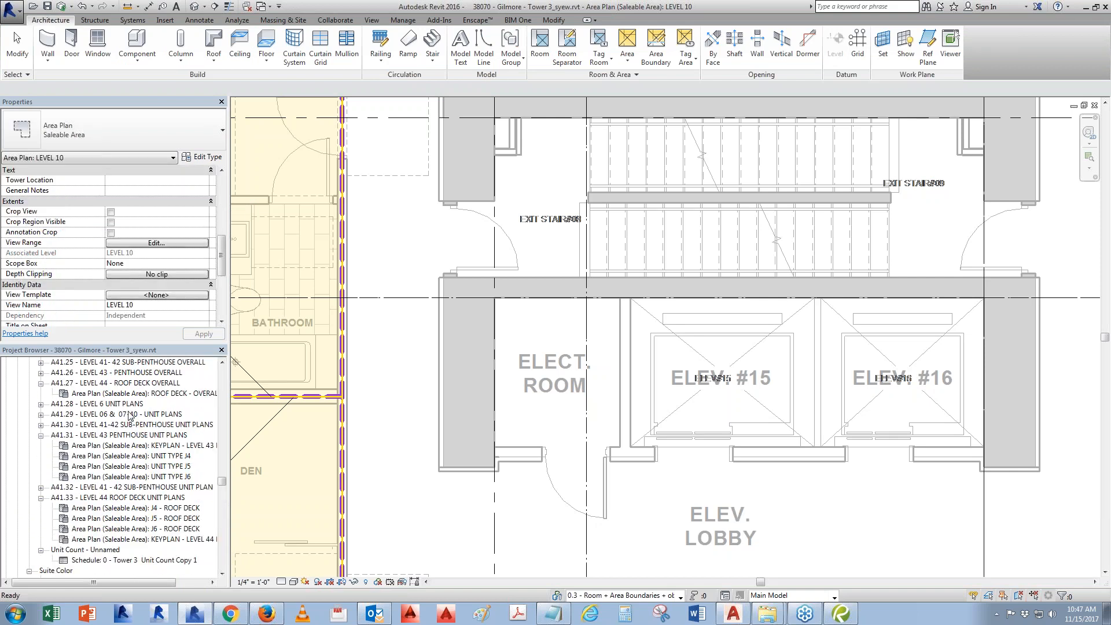
scroll(132, 415, up, 2)
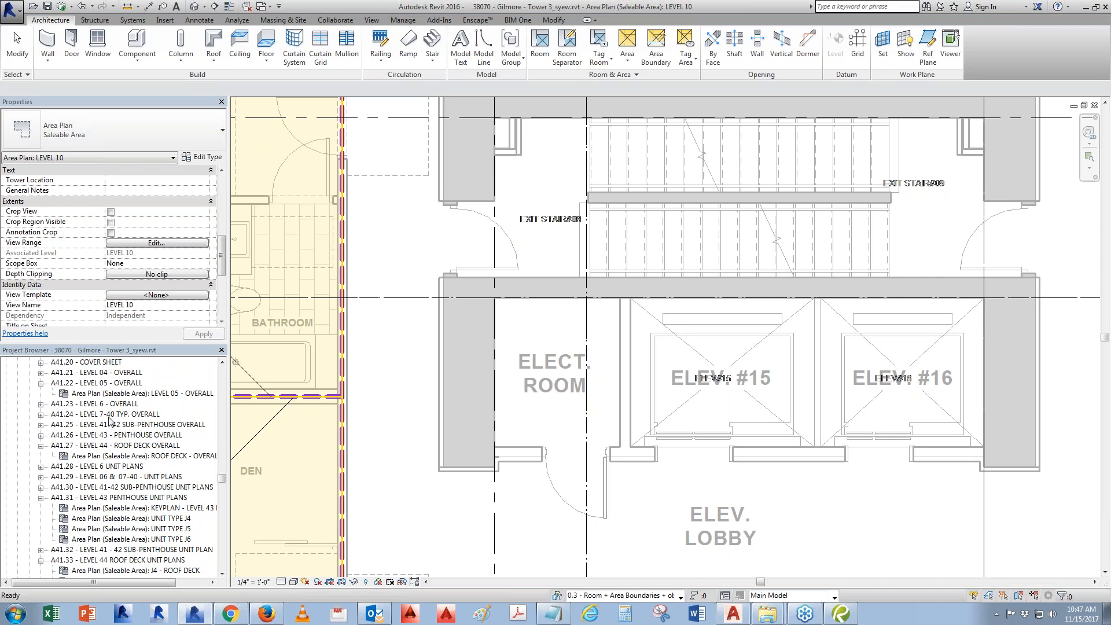
scroll(143, 455, up, 2)
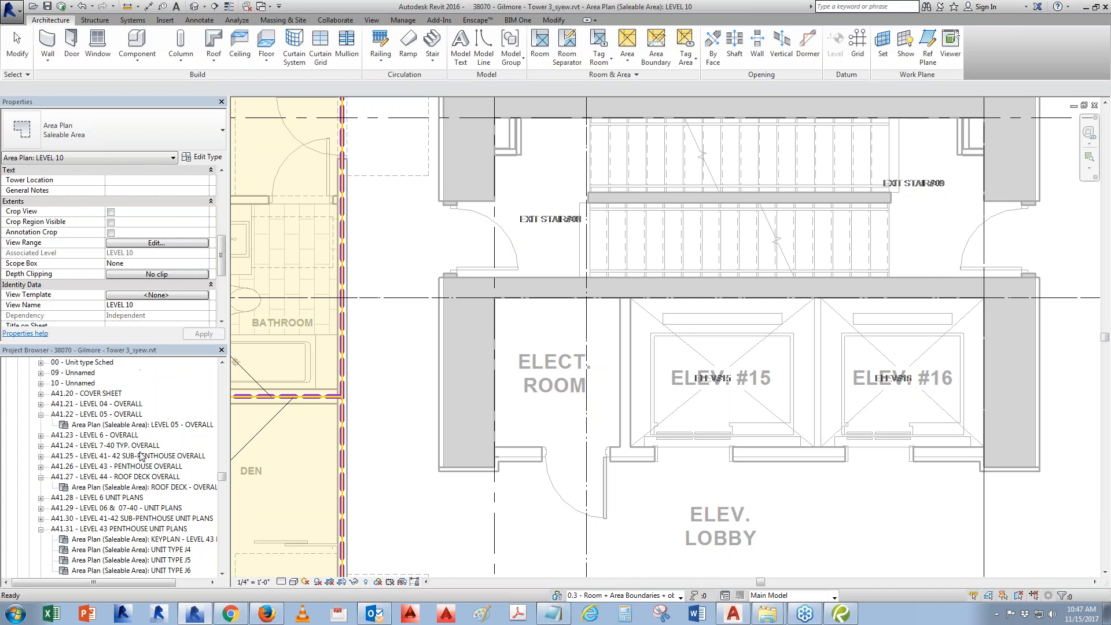
drag(221, 254, 224, 296)
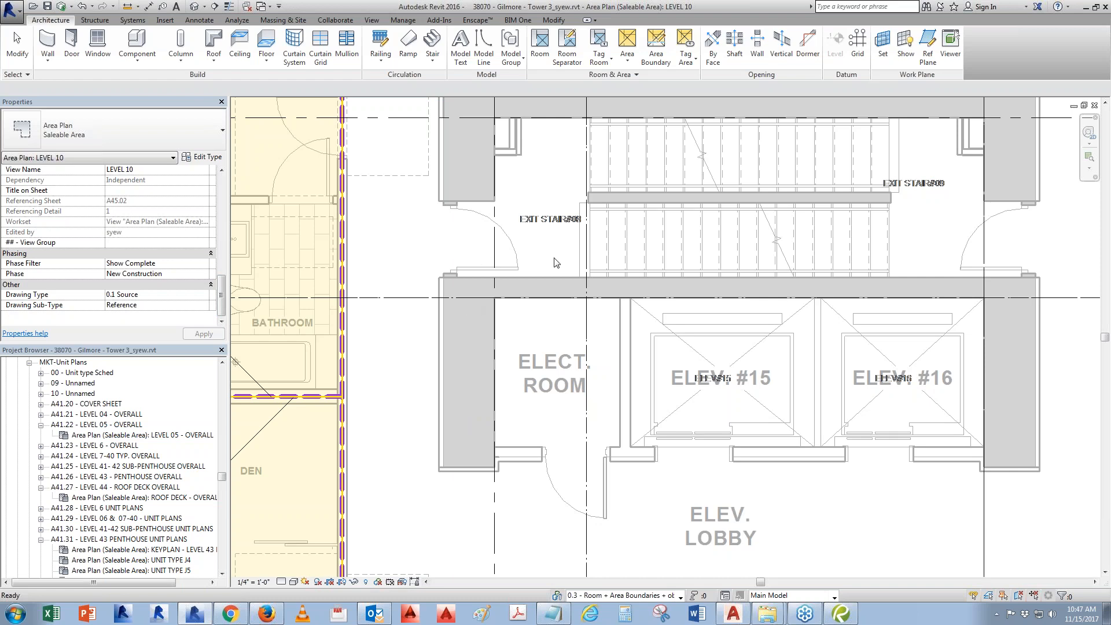
drag(219, 301, 221, 261)
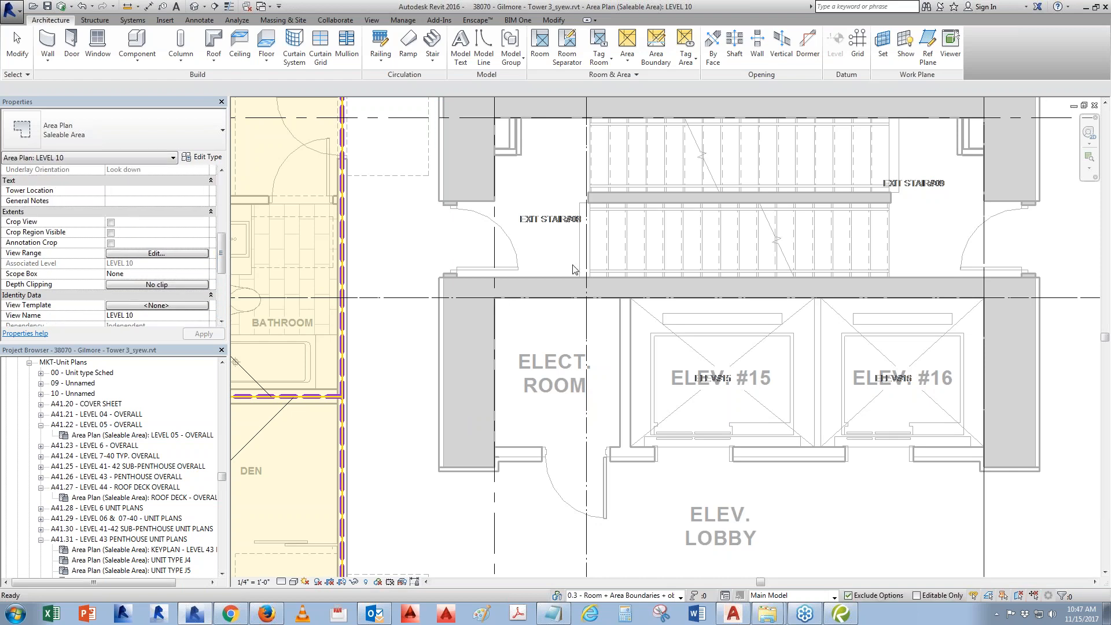
Place rooms in both halves of the exit stairs, the elevator lobby, both side corridors and the electrical room.
middle_drag(573, 268, 561, 311)
click(536, 55)
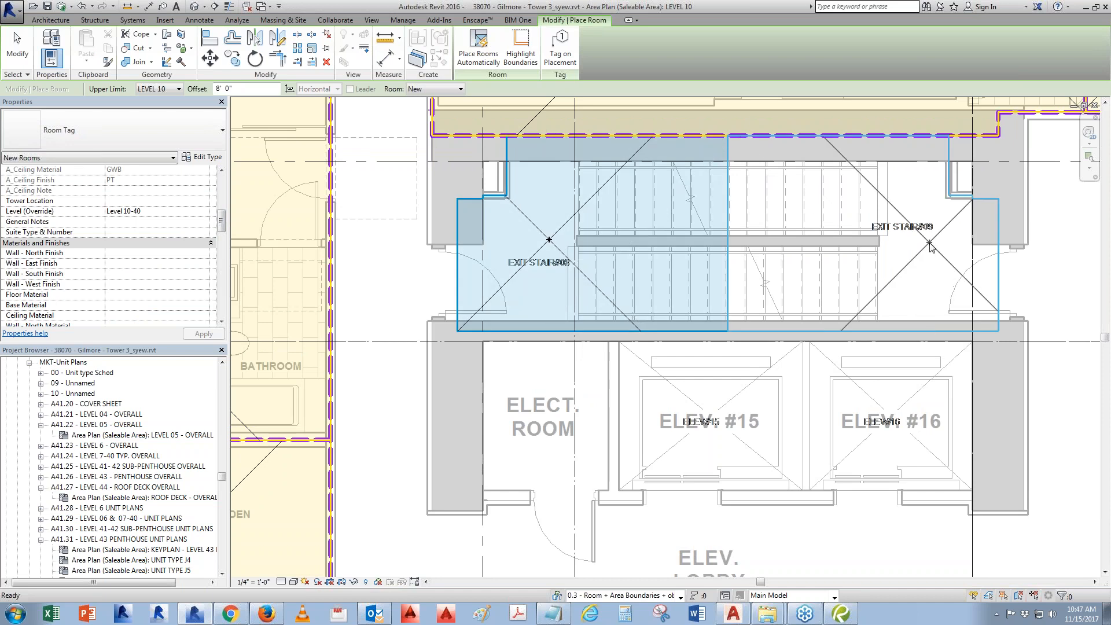
scroll(715, 128, down, 1)
scroll(716, 129, down, 1)
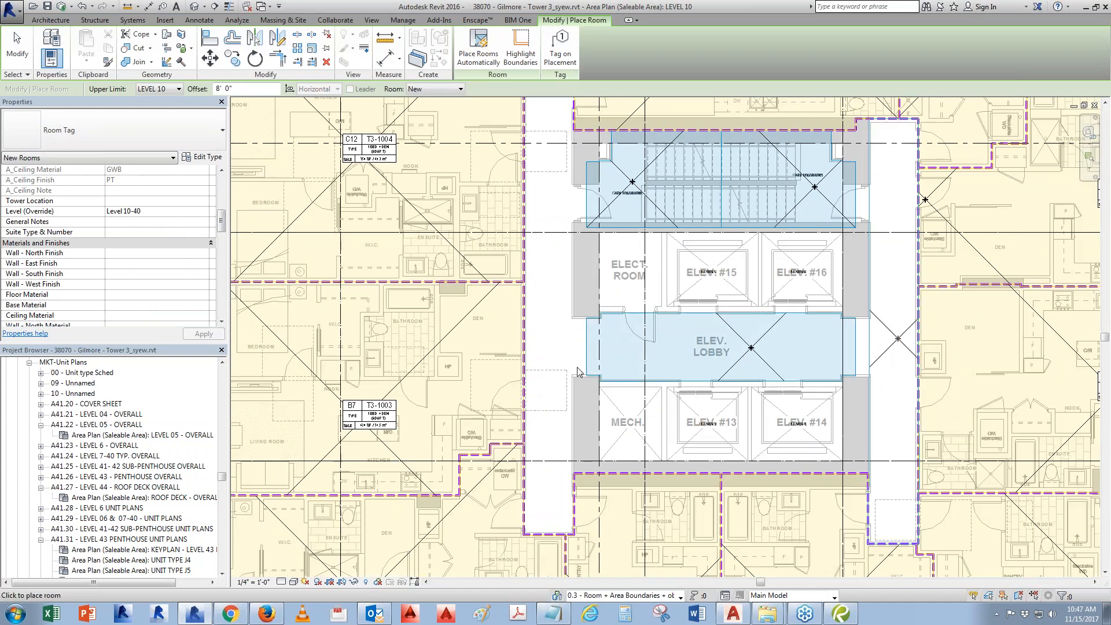
click(880, 353)
middle_drag(548, 251, 582, 257)
click(585, 260)
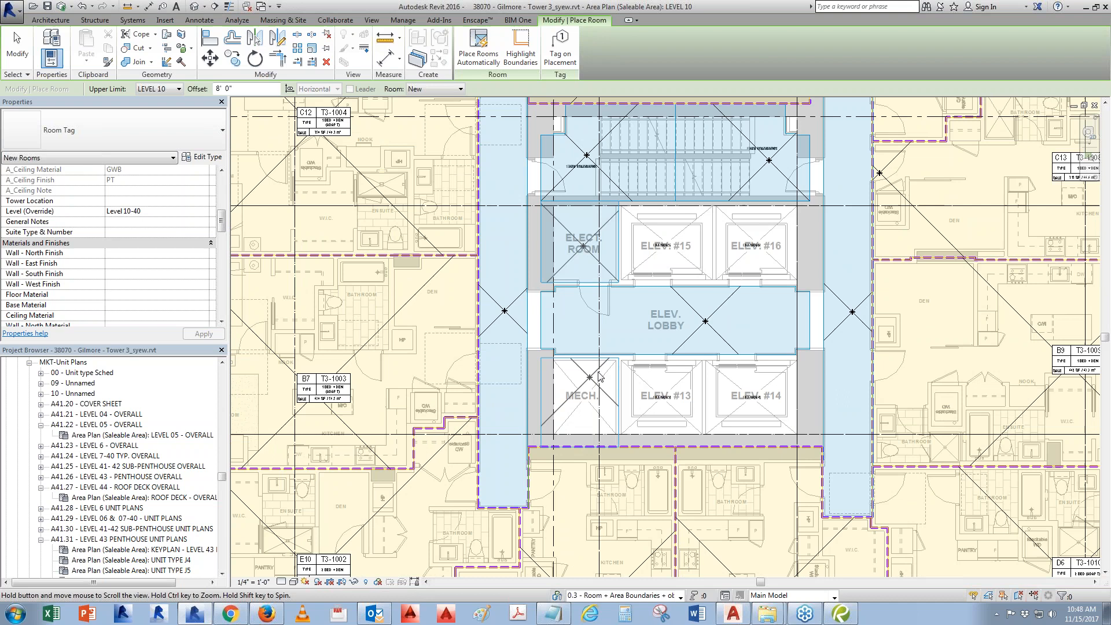
key(Escape)
key(Escape)
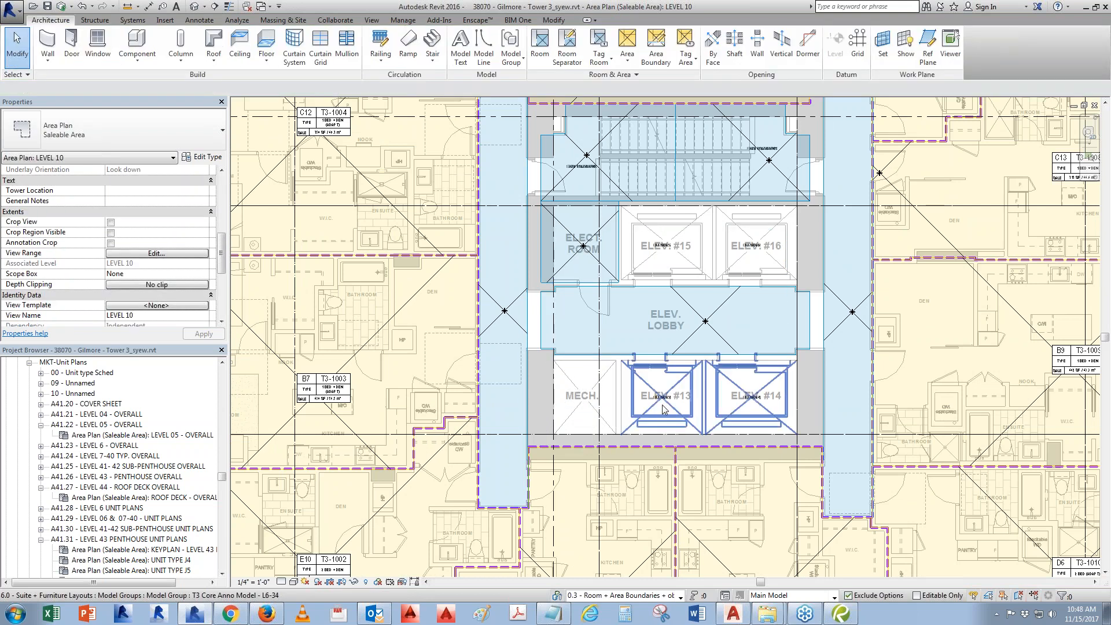
Tag all untagged rooms in the current view with the plain Room Tag type.
scroll(659, 388, up, 2)
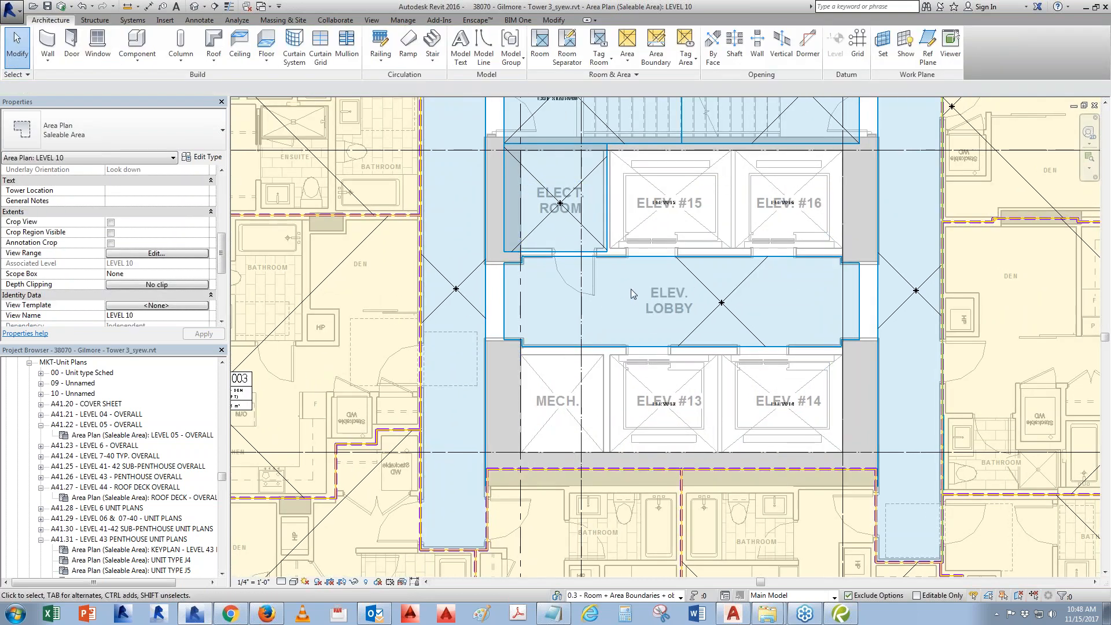
middle_drag(734, 346, 712, 494)
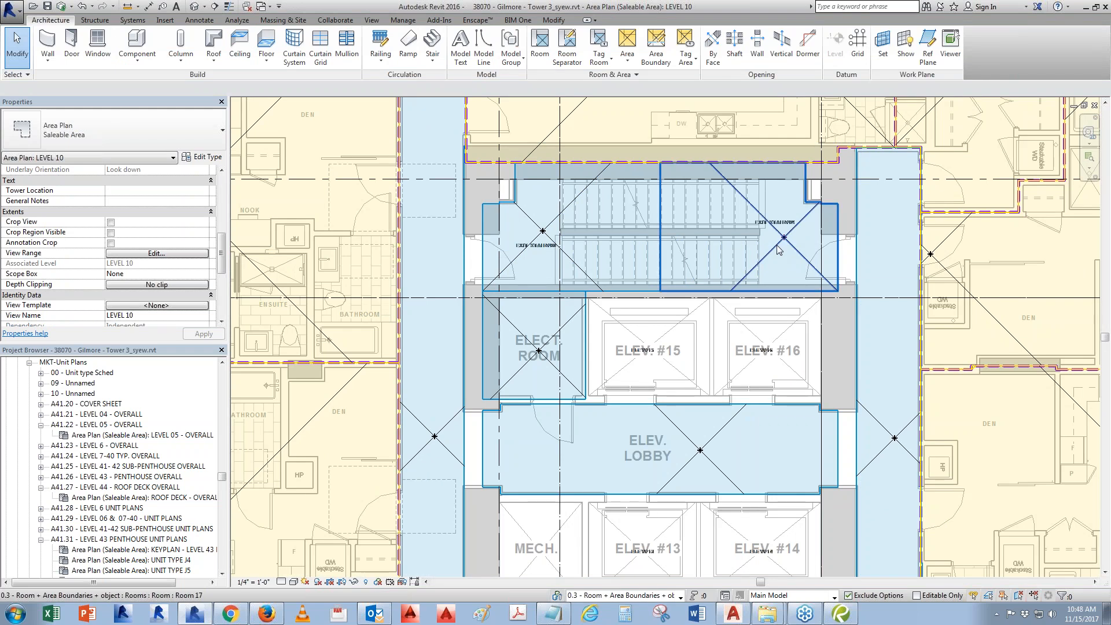
scroll(516, 229, up, 5)
click(549, 242)
scroll(532, 228, down, 3)
key(Escape)
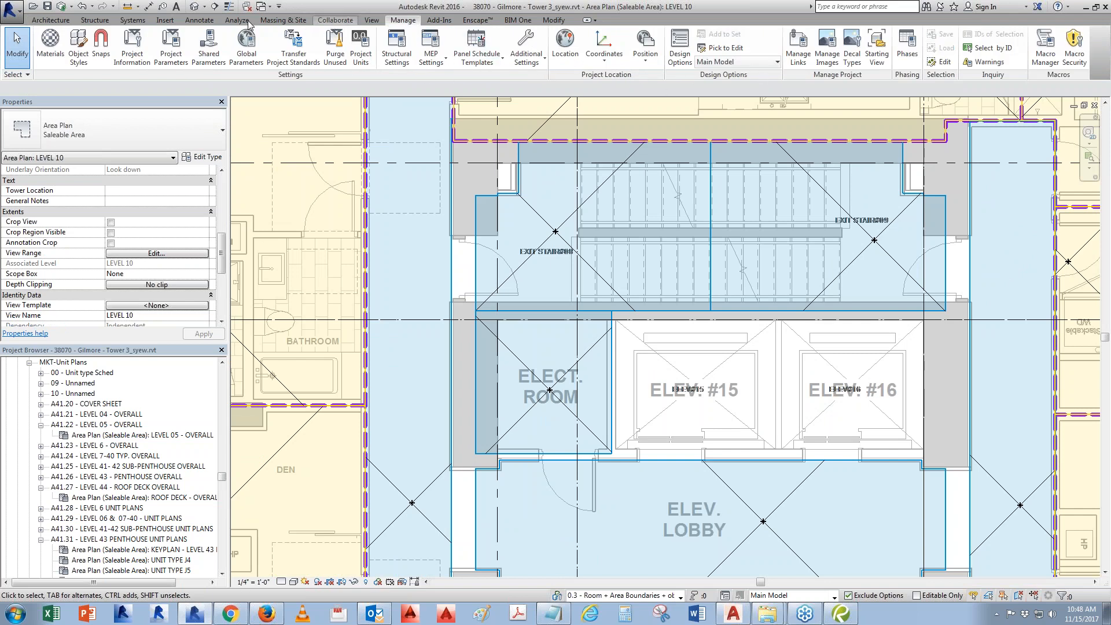
click(199, 20)
click(610, 49)
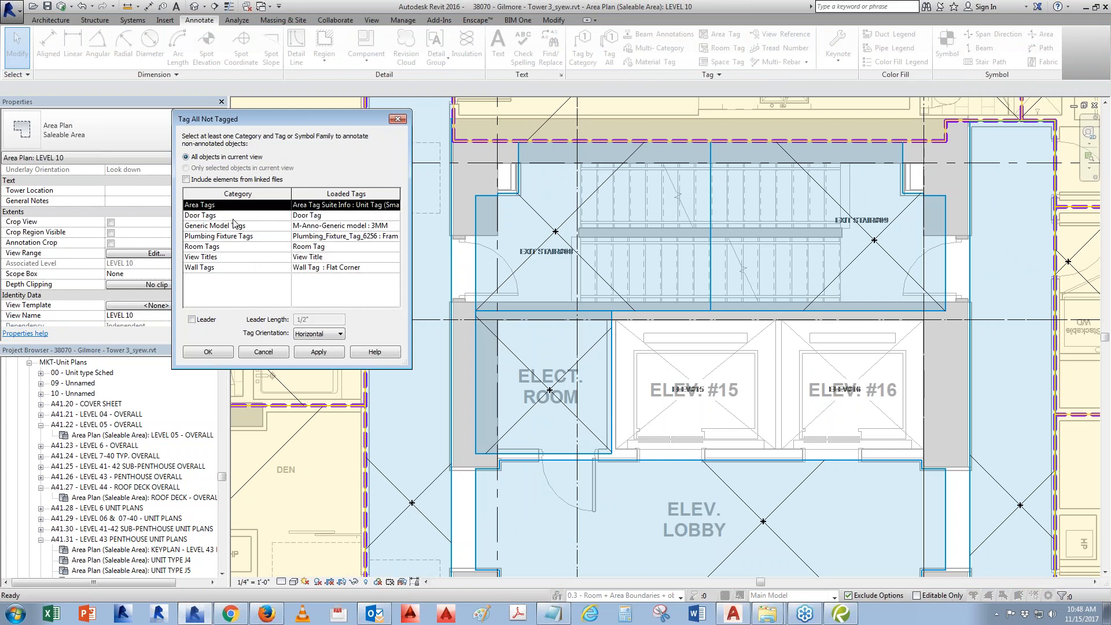
click(255, 246)
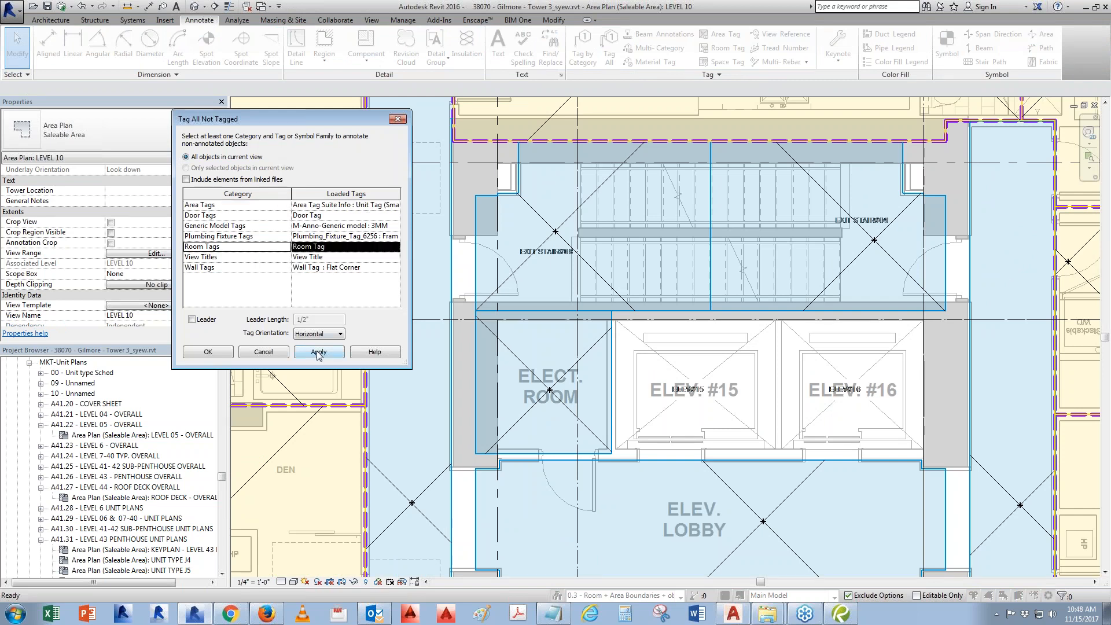
click(208, 352)
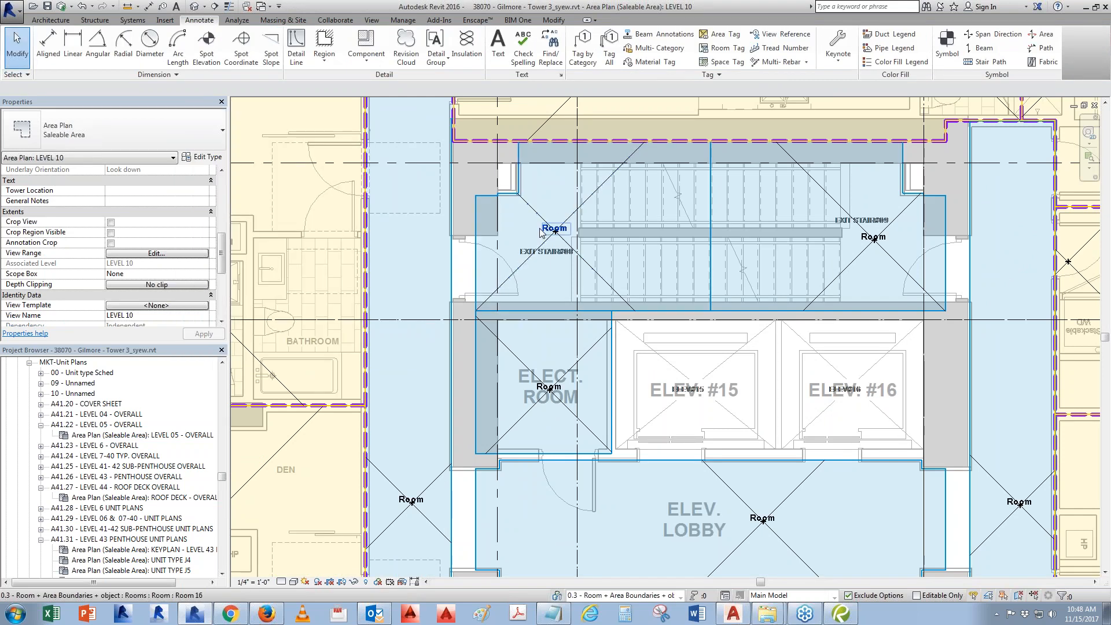
Change all the plain room tags in the core and corridors to the Room Tag with Number type.
click(555, 227)
right_click(540, 229)
mouse_move(637, 369)
click(721, 393)
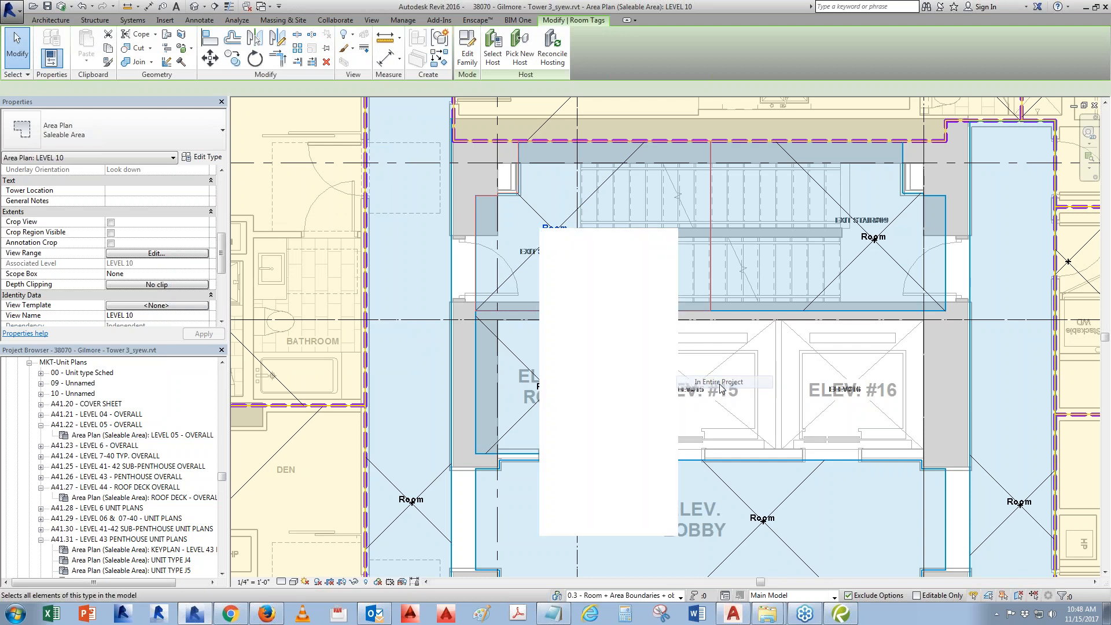
click(113, 130)
click(69, 228)
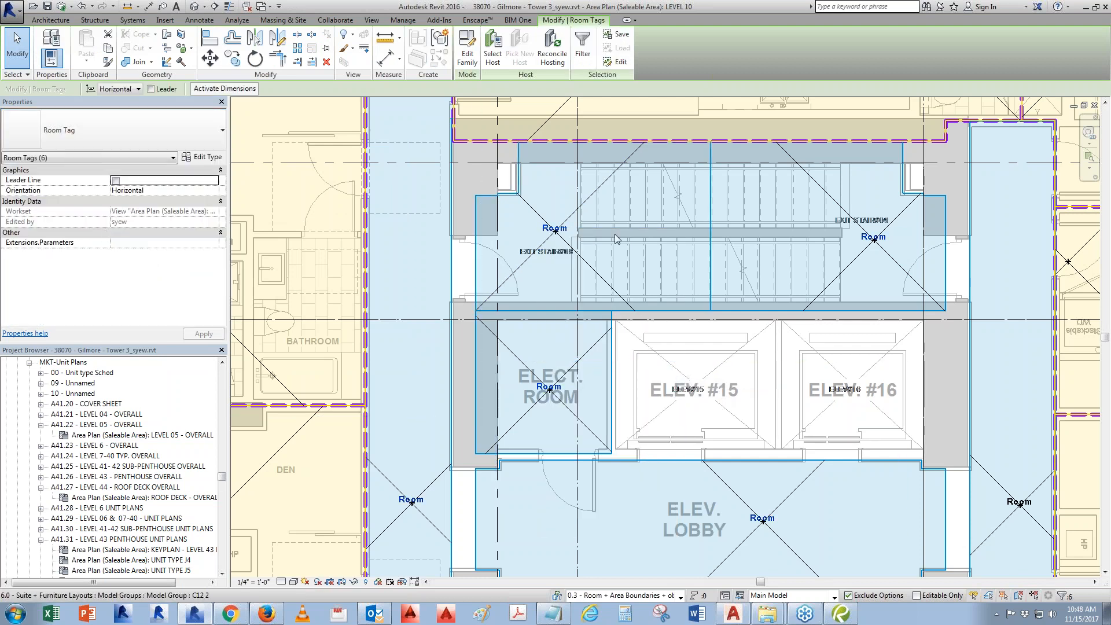
click(558, 258)
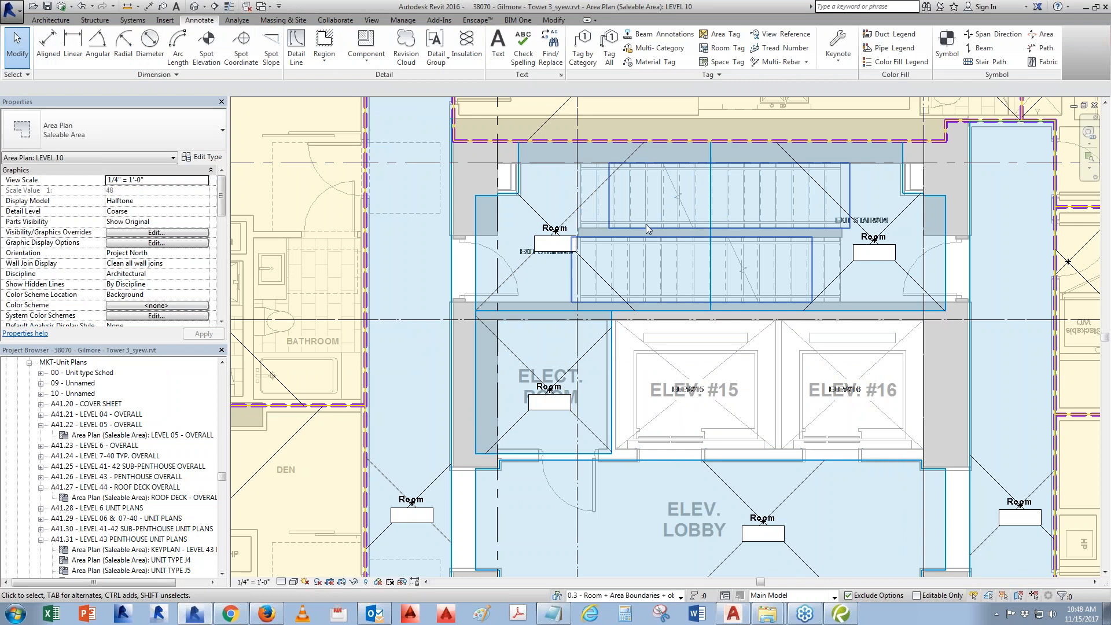
Set the default loaded tag for the Rooms category to Room Tag : Room Tag with Number.
click(723, 74)
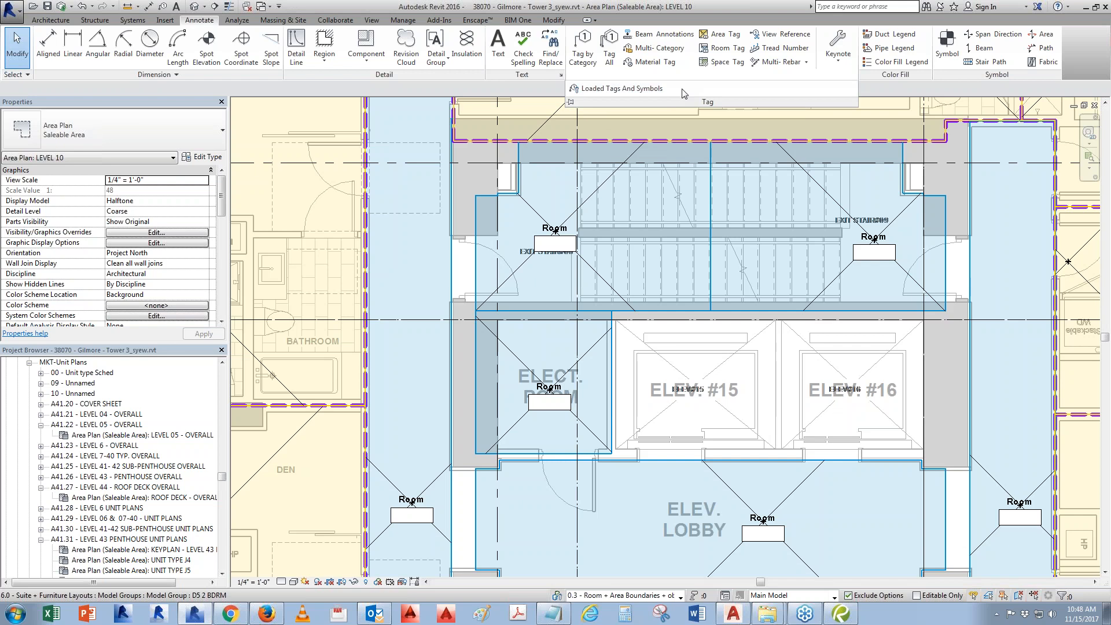
click(622, 88)
drag(659, 266, 660, 338)
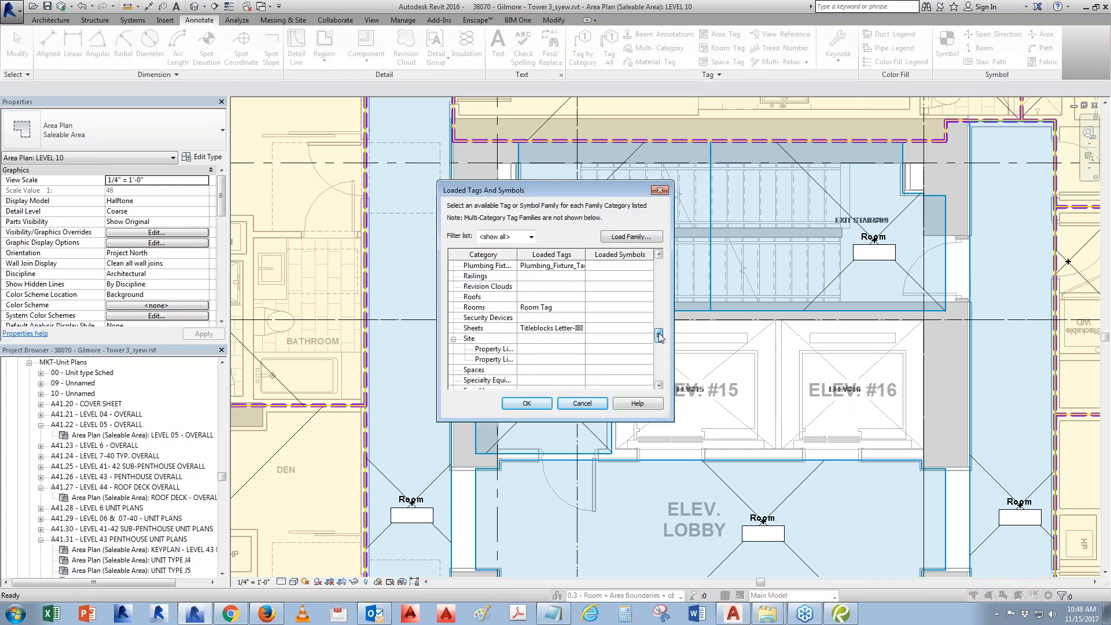
click(581, 310)
click(581, 308)
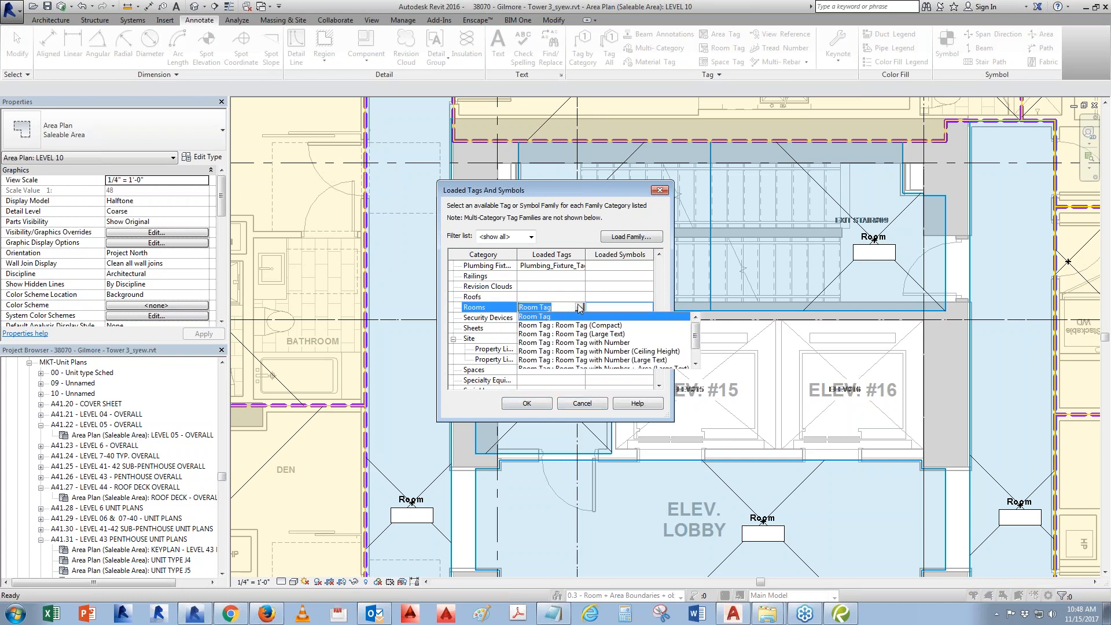
click(617, 343)
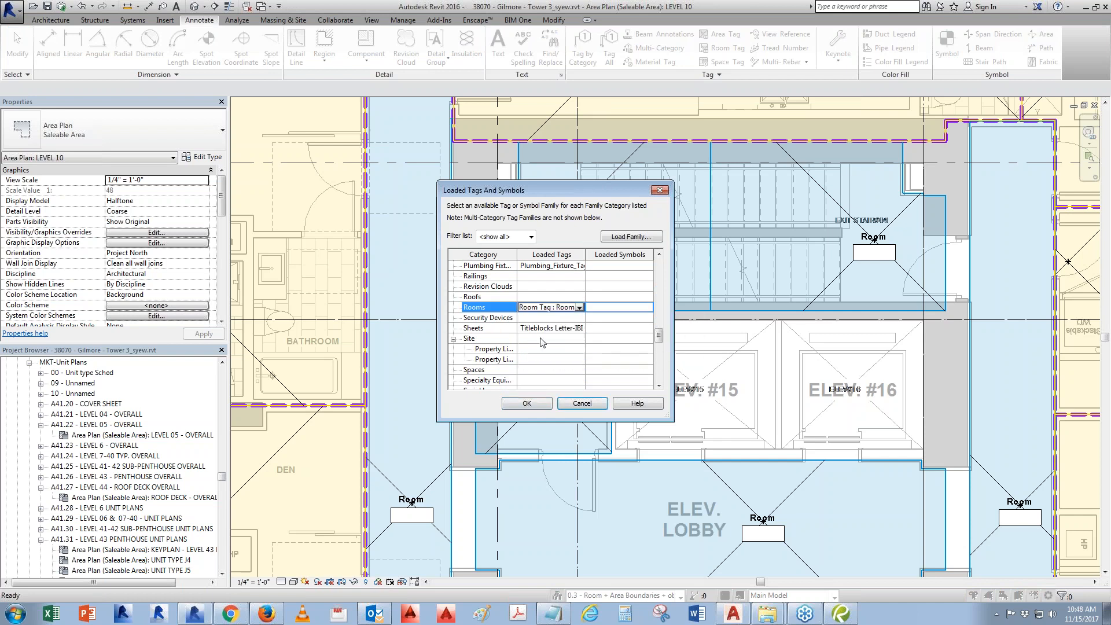
click(543, 405)
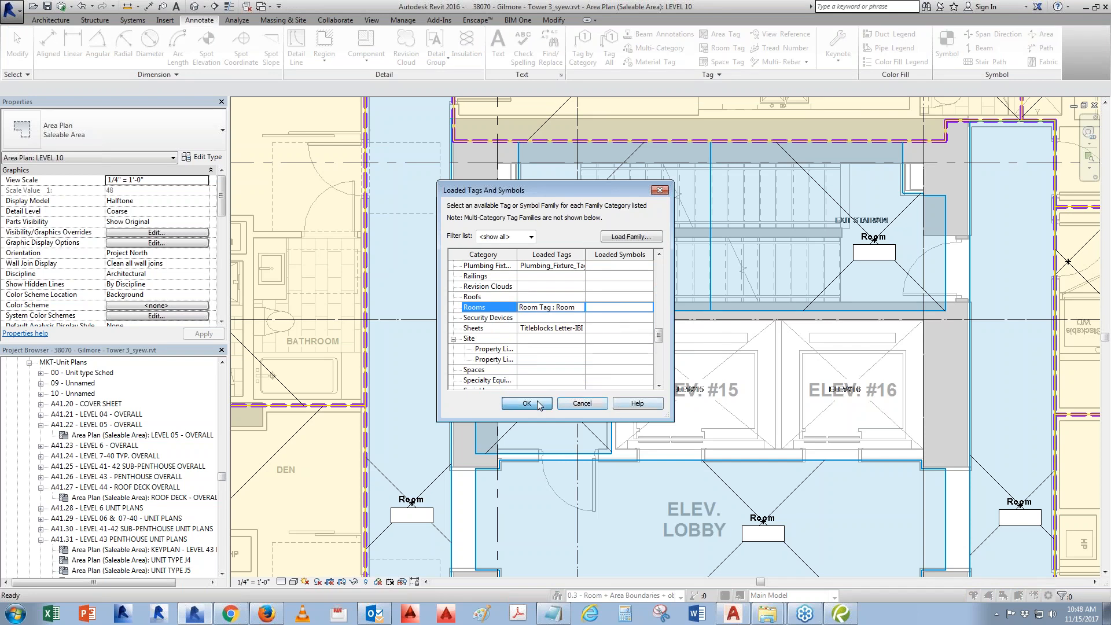
Set Suite No. to L10 for all six rooms: both exit stairs, the electrical room, the elevator lobby and both side corridors.
scroll(596, 220, down, 2)
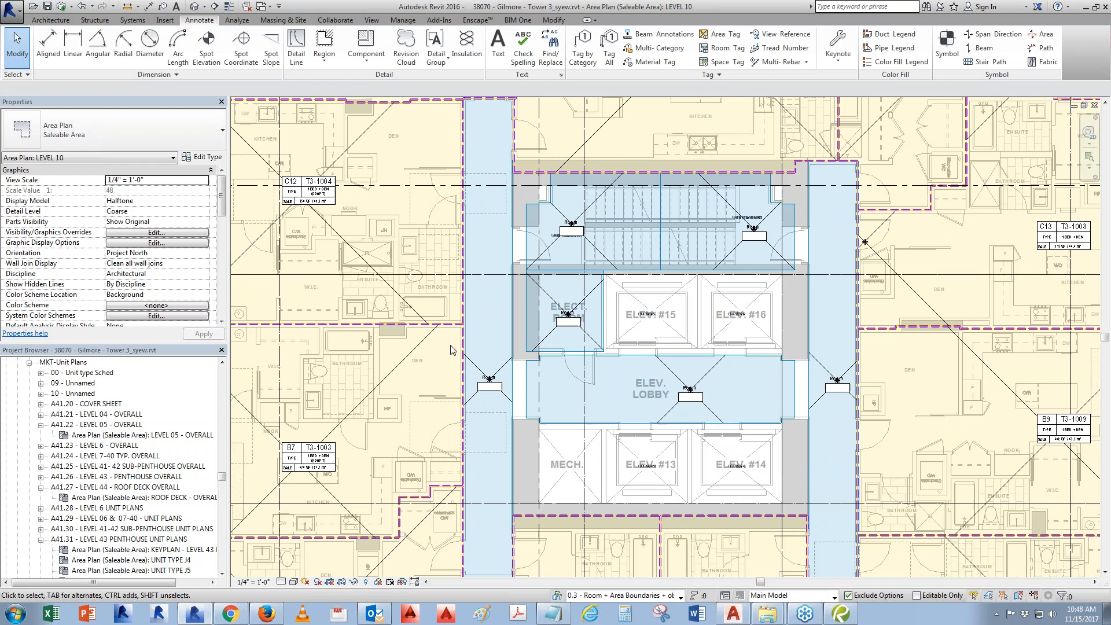
scroll(568, 231, up, 3)
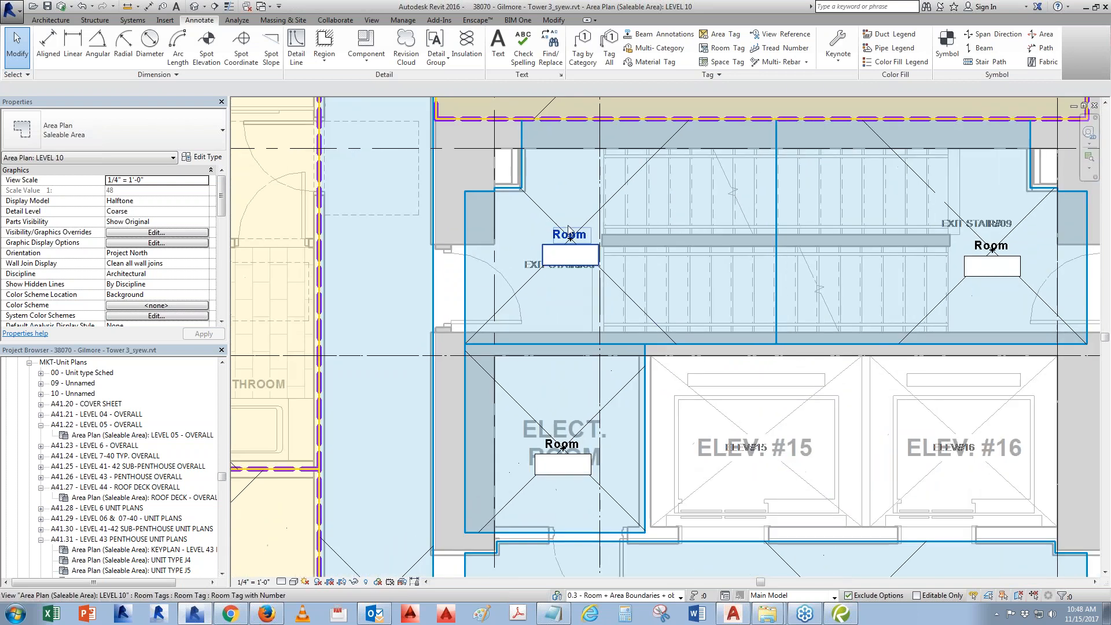
click(568, 233)
scroll(537, 196, down, 3)
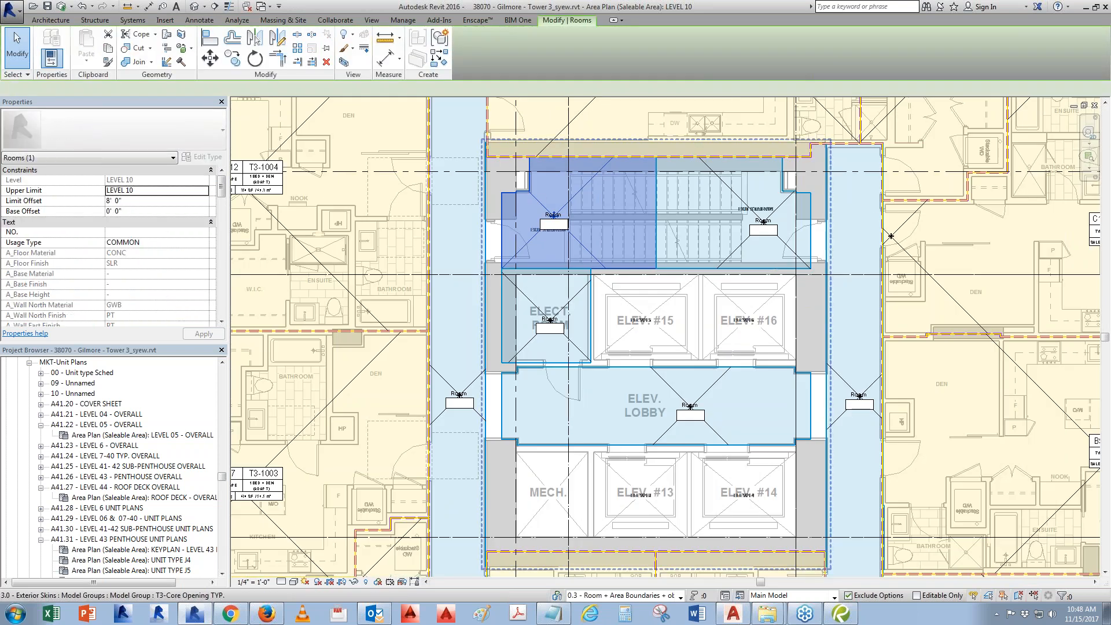
ctrl+click(789, 243)
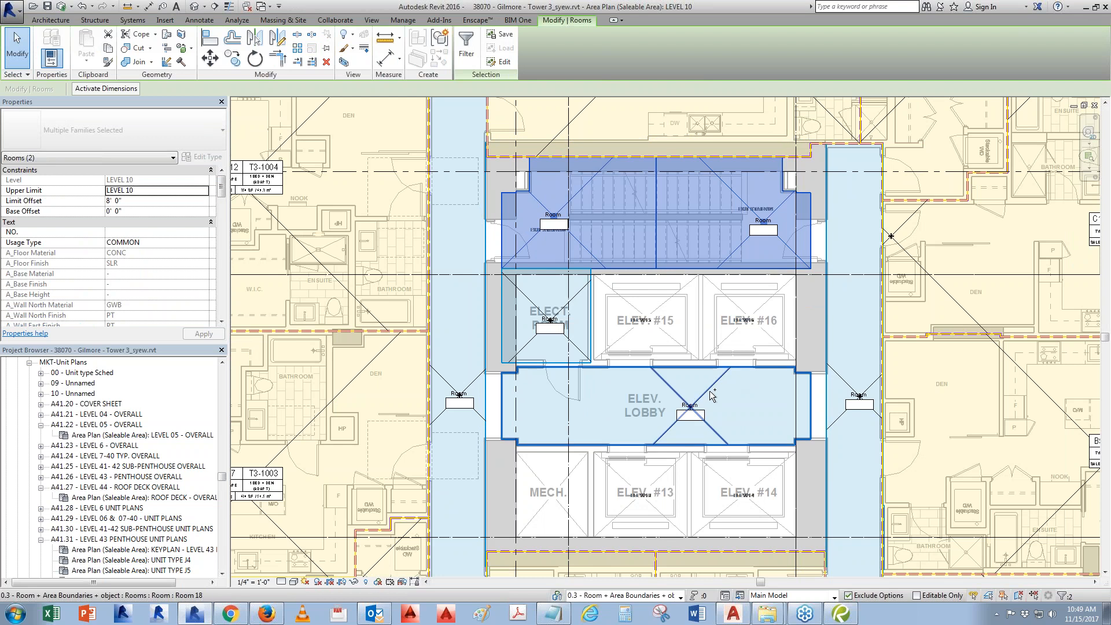
ctrl+click(709, 390)
ctrl+click(547, 342)
ctrl+click(470, 376)
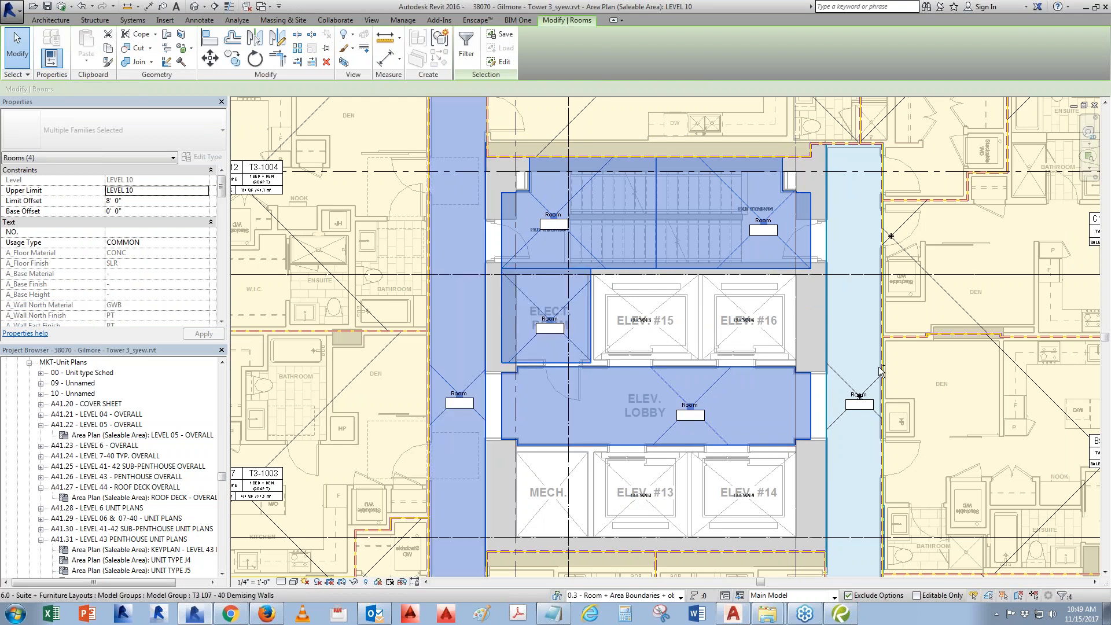
ctrl+click(877, 372)
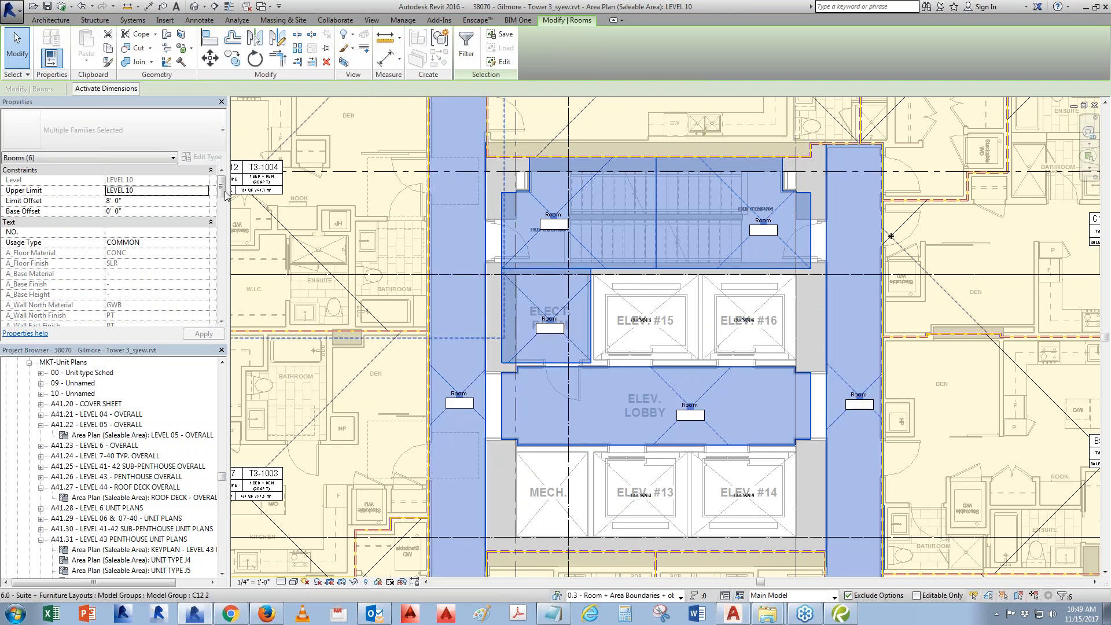
drag(222, 187, 224, 295)
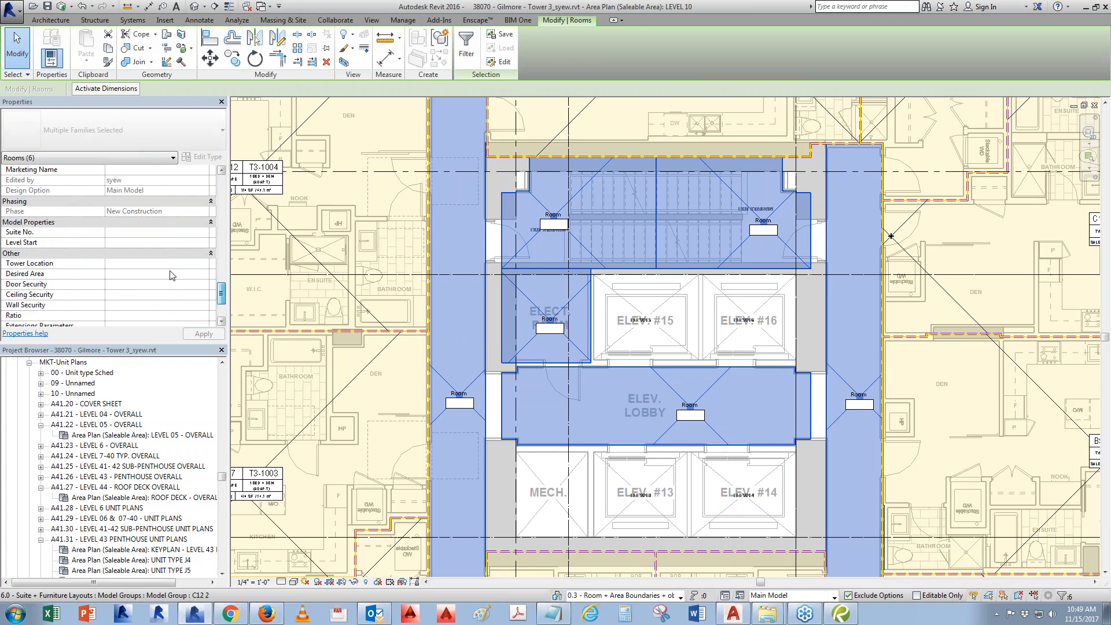
click(125, 234)
text(L10)
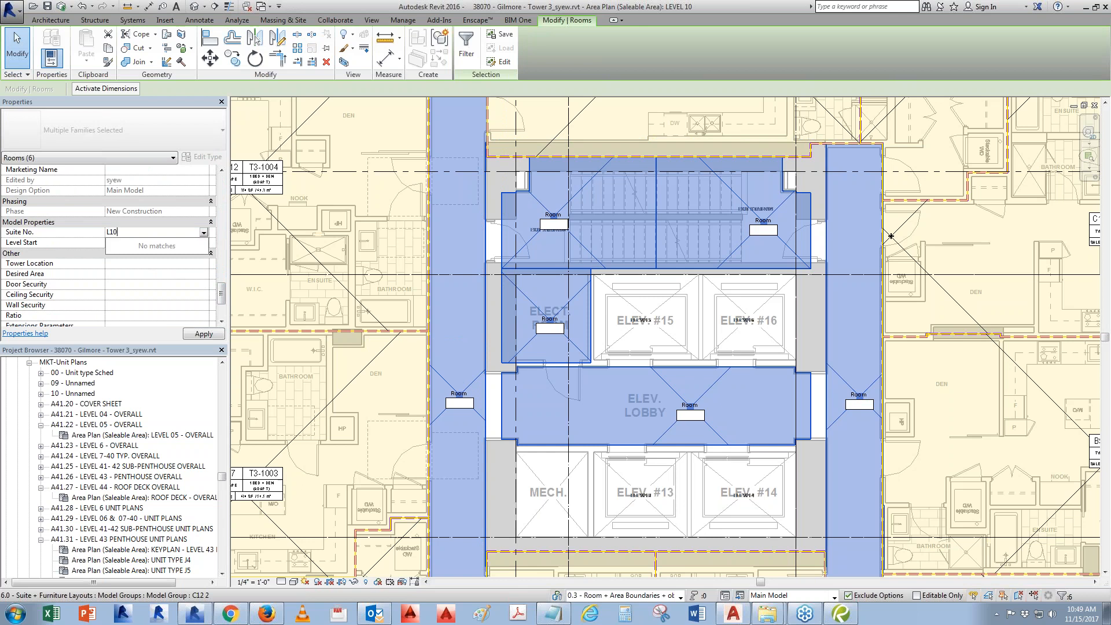
key(Return)
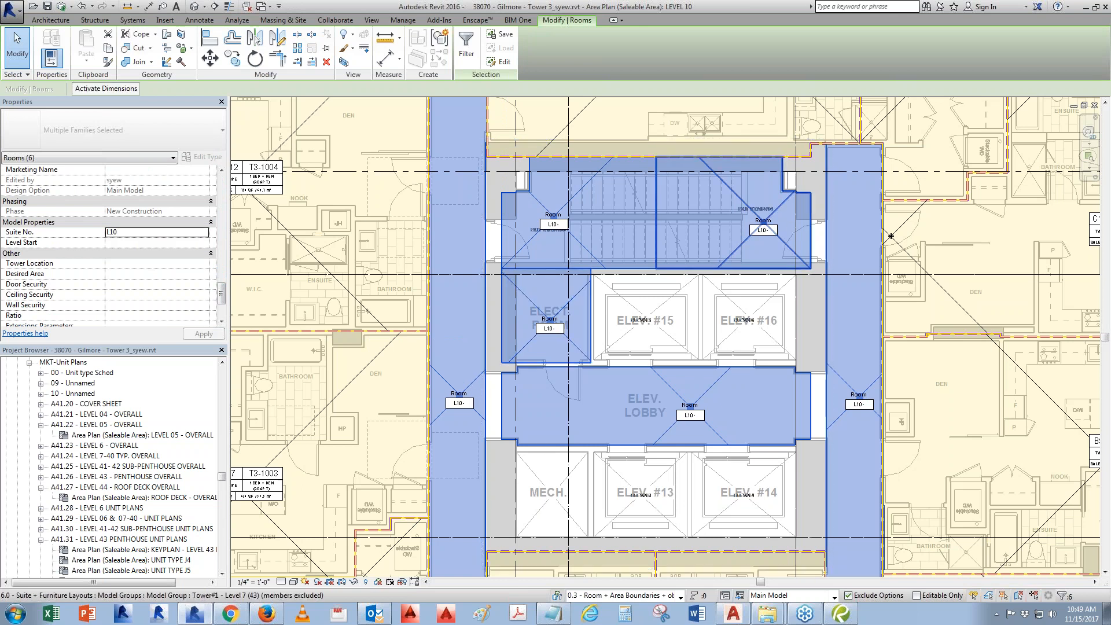
scroll(517, 209, up, 4)
key(Escape)
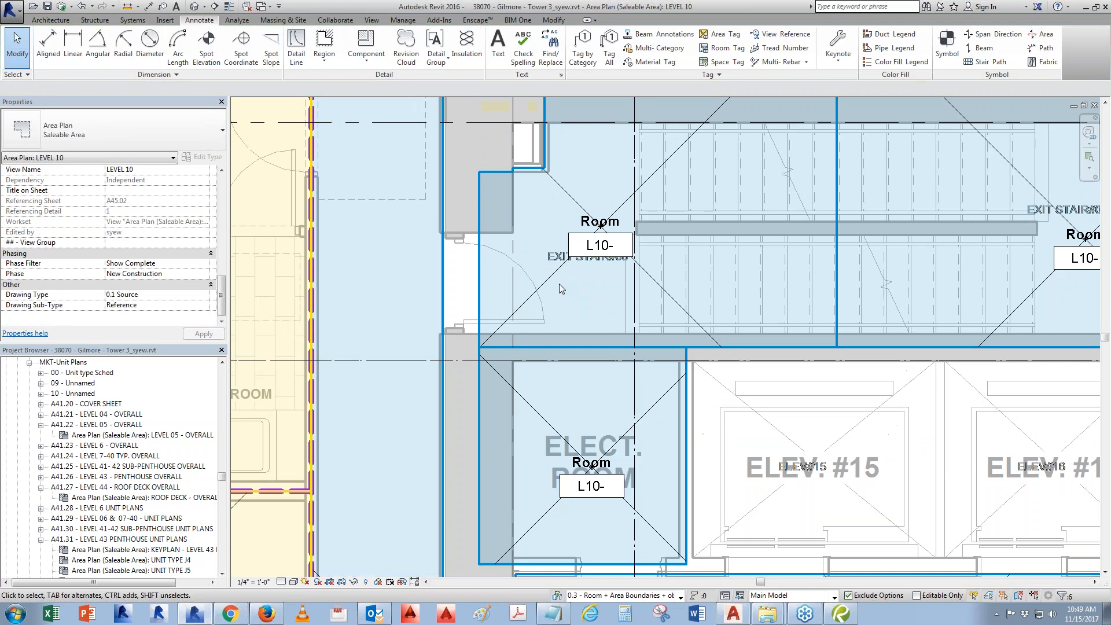
Set the NO. parameter to 01 for the left exit stair room and 02 for the right one through their tags.
middle_drag(595, 335, 464, 353)
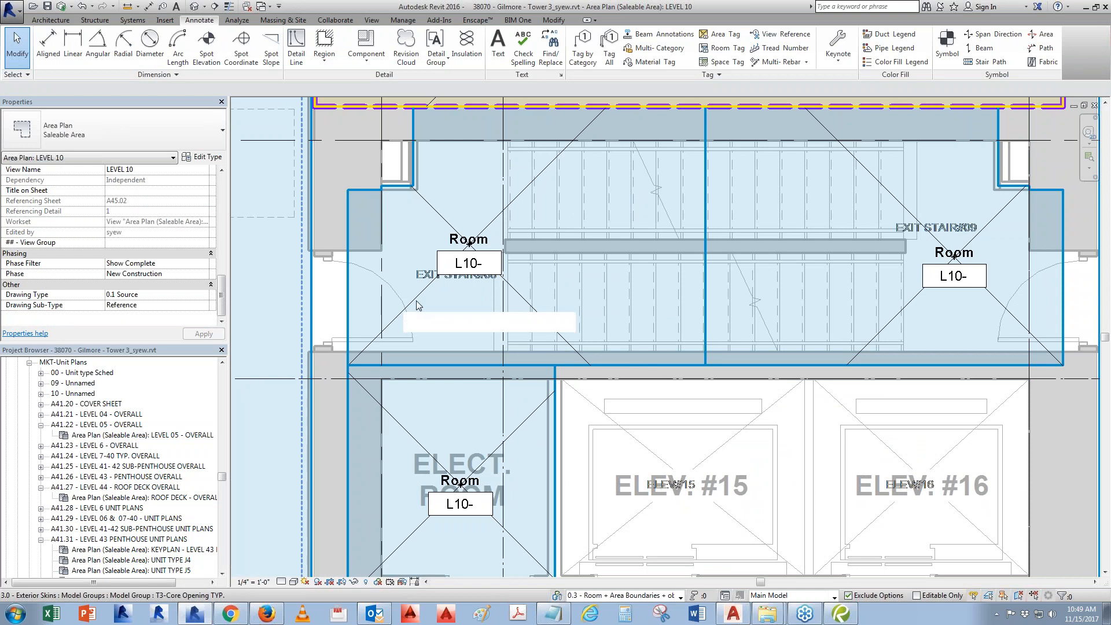
double_click(479, 264)
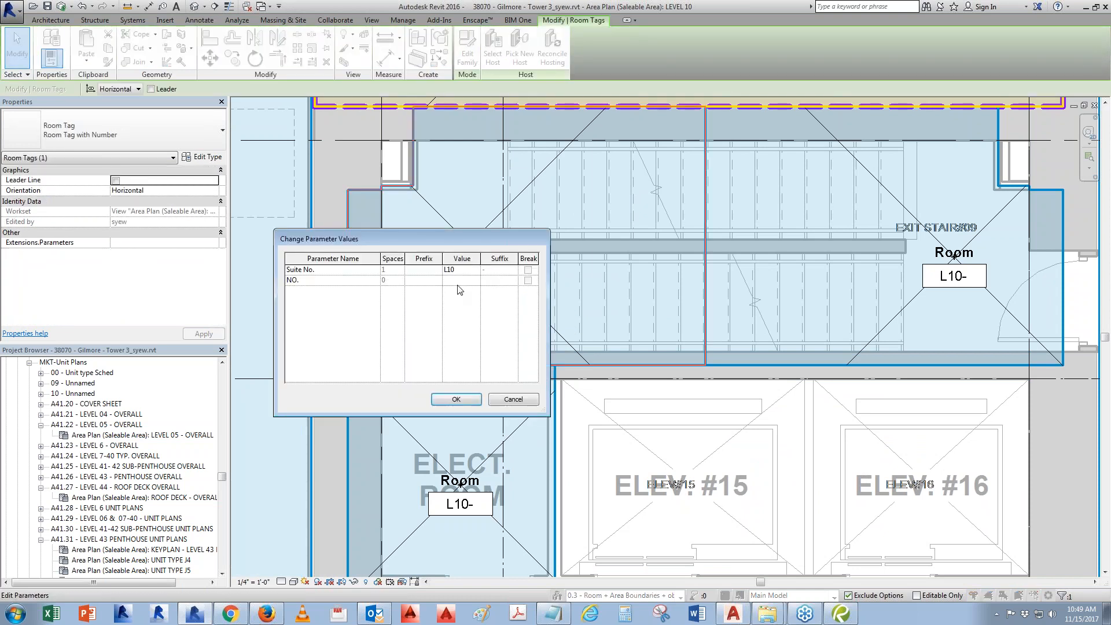
text(01)
click(463, 402)
double_click(962, 281)
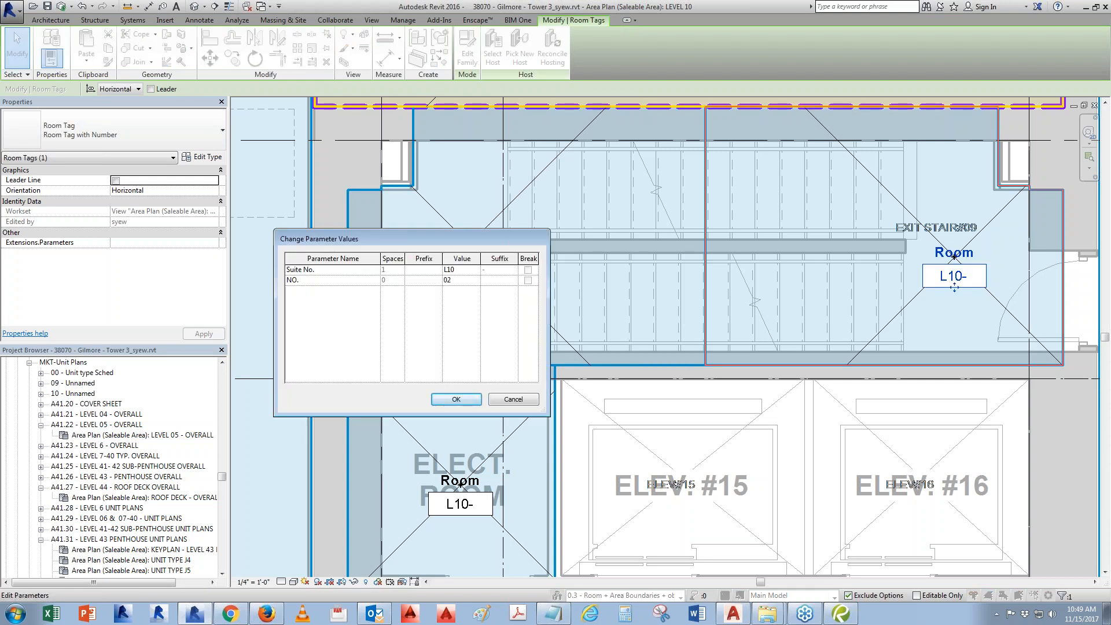
click(456, 399)
Set the NO. parameter to 03 for the electrical room and 04 for the elevator lobby through their tags.
middle_drag(544, 453, 483, 290)
double_click(475, 275)
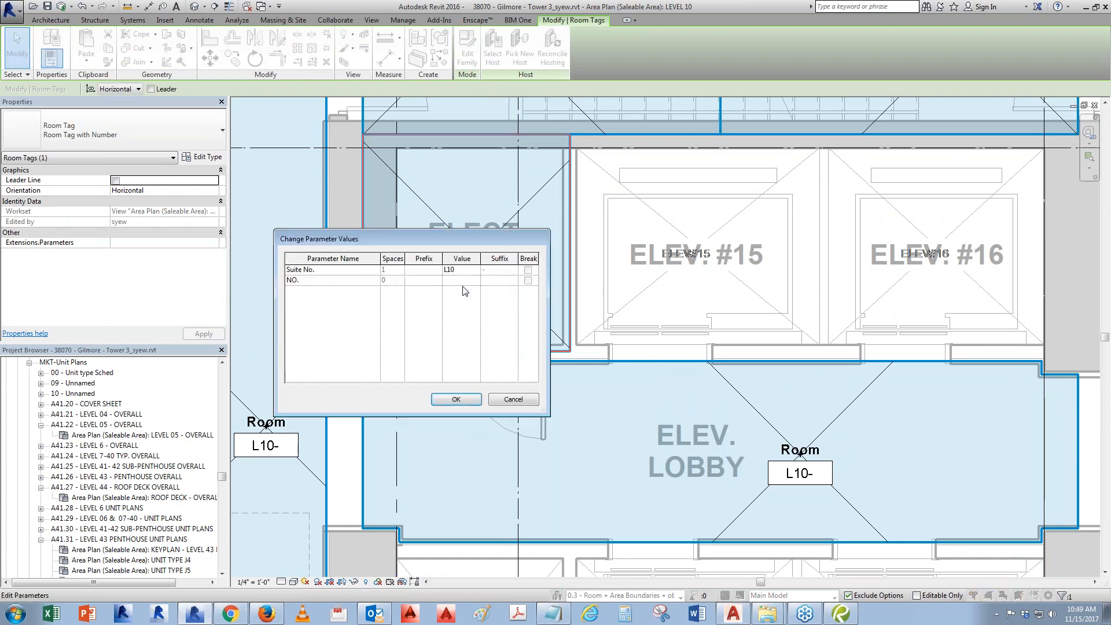
text(03)
click(456, 399)
double_click(810, 480)
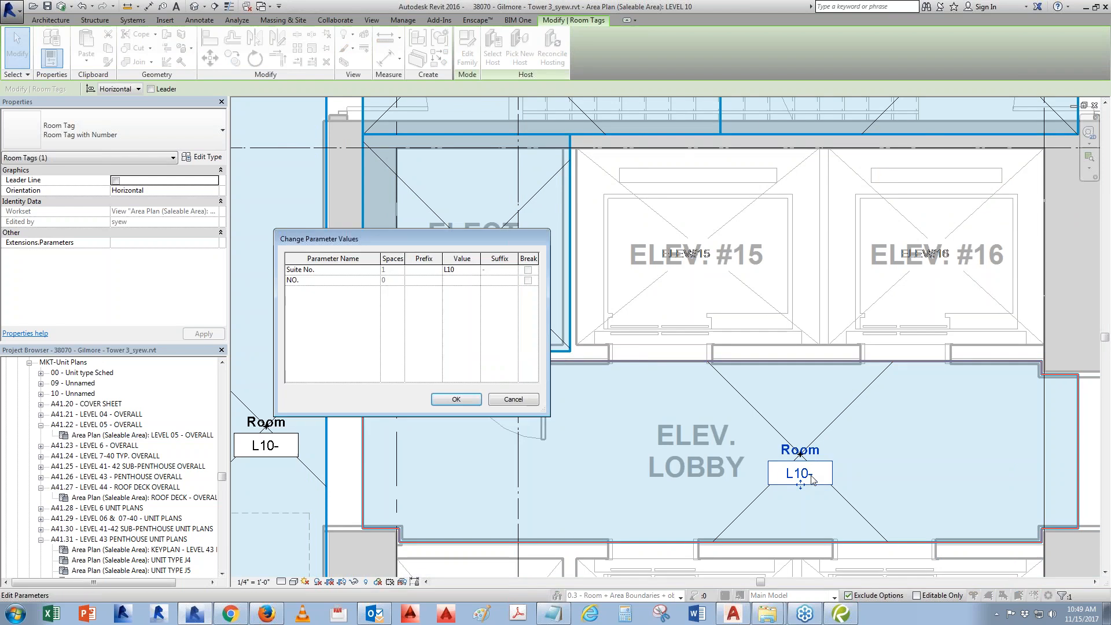
click(468, 282)
text(04)
click(456, 399)
scroll(620, 450, down, 1)
scroll(621, 445, down, 1)
click(620, 445)
middle_drag(490, 224, 493, 260)
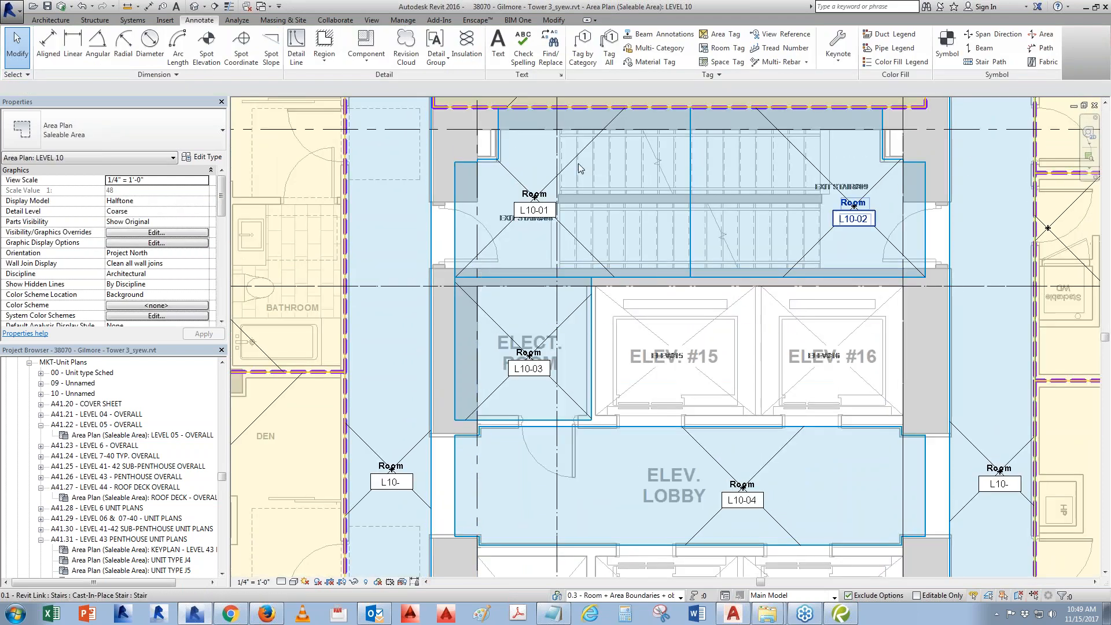
click(938, 265)
key(Escape)
Set the NO. parameter to 05 for the left corridor and 06 for the right corridor through their tags.
click(391, 483)
click(391, 482)
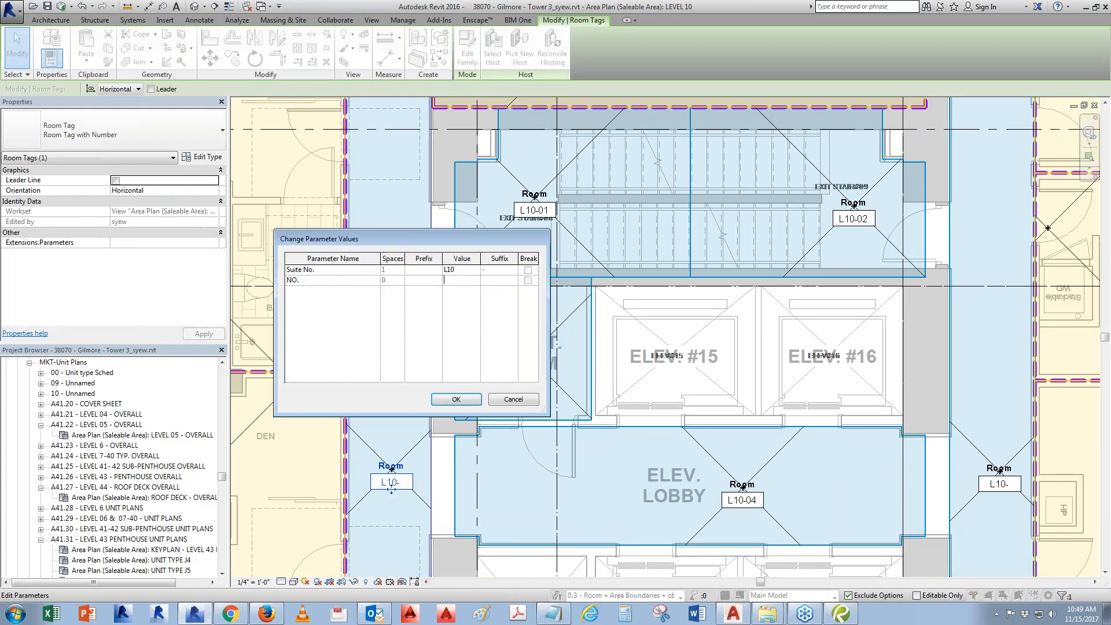
text(05)
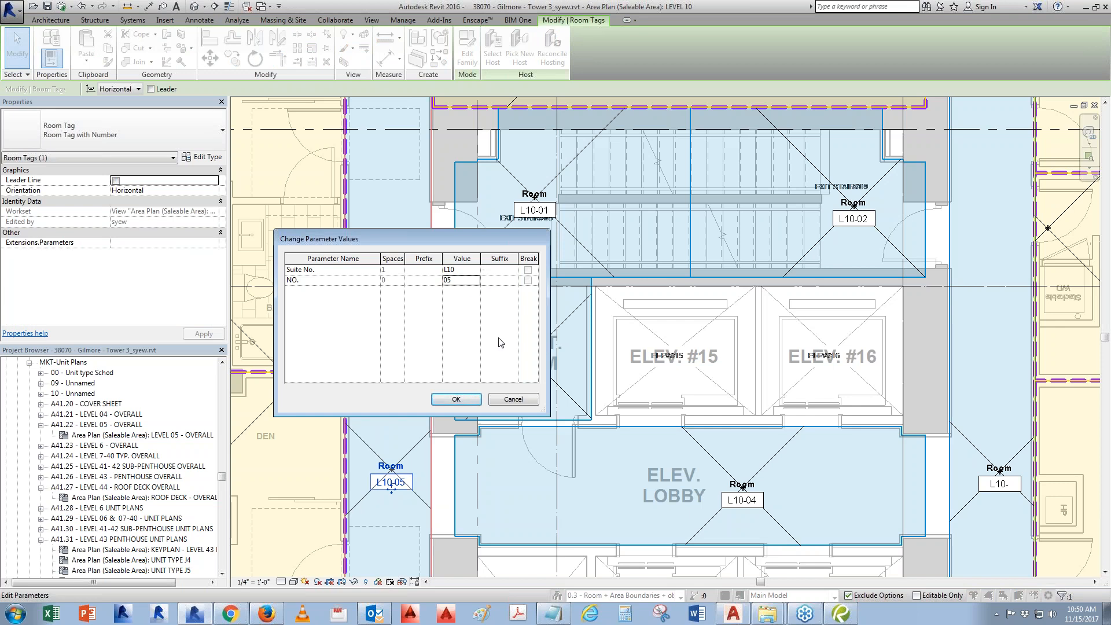
click(457, 400)
click(1000, 483)
drag(1015, 483, 1014, 482)
click(999, 483)
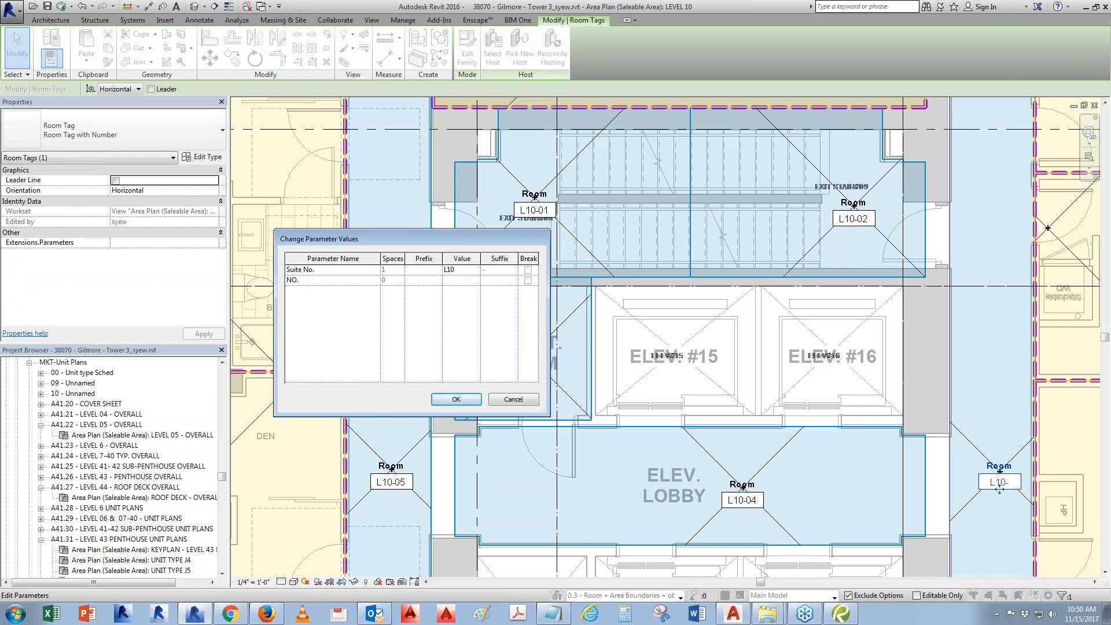
text(06)
click(456, 399)
Rename room L10-05 as CORRIDOR #1 and room L10-06 as CORRIDOR #2 in their tags.
click(405, 467)
click(406, 468)
text(CO)
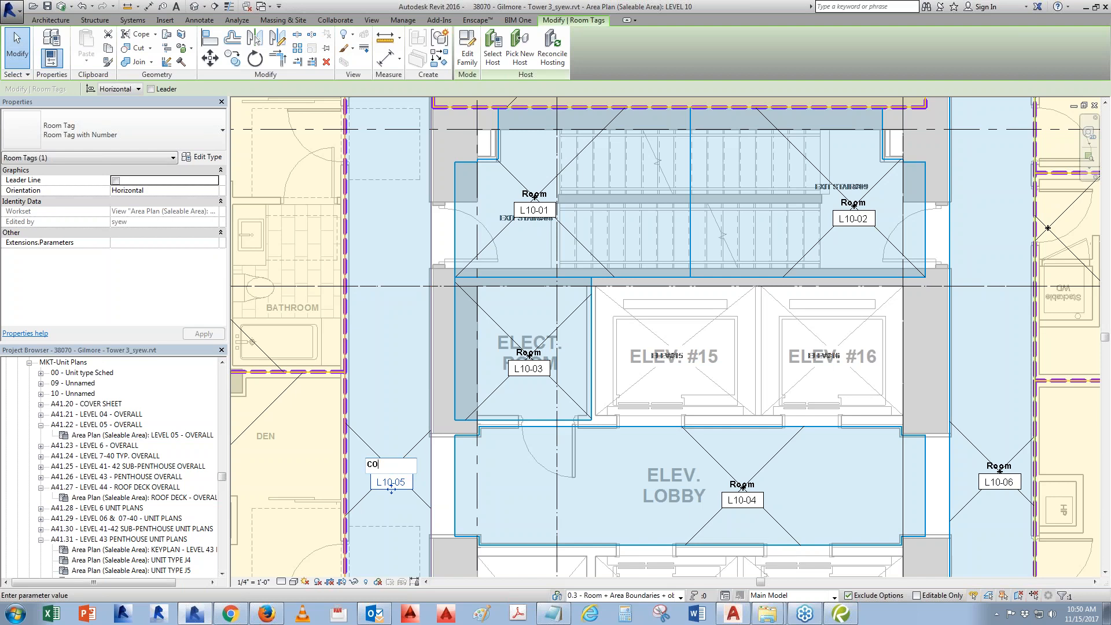
text(RRIDOR #1)
key(Return)
click(999, 466)
click(999, 465)
text(CORRID)
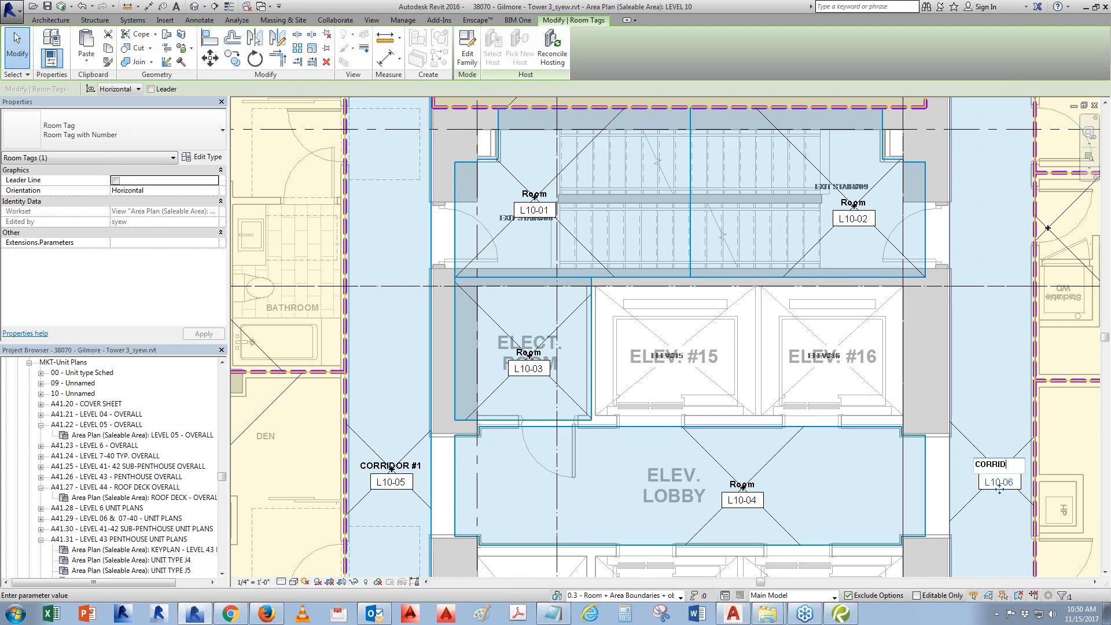
text(OR #2)
key(Return)
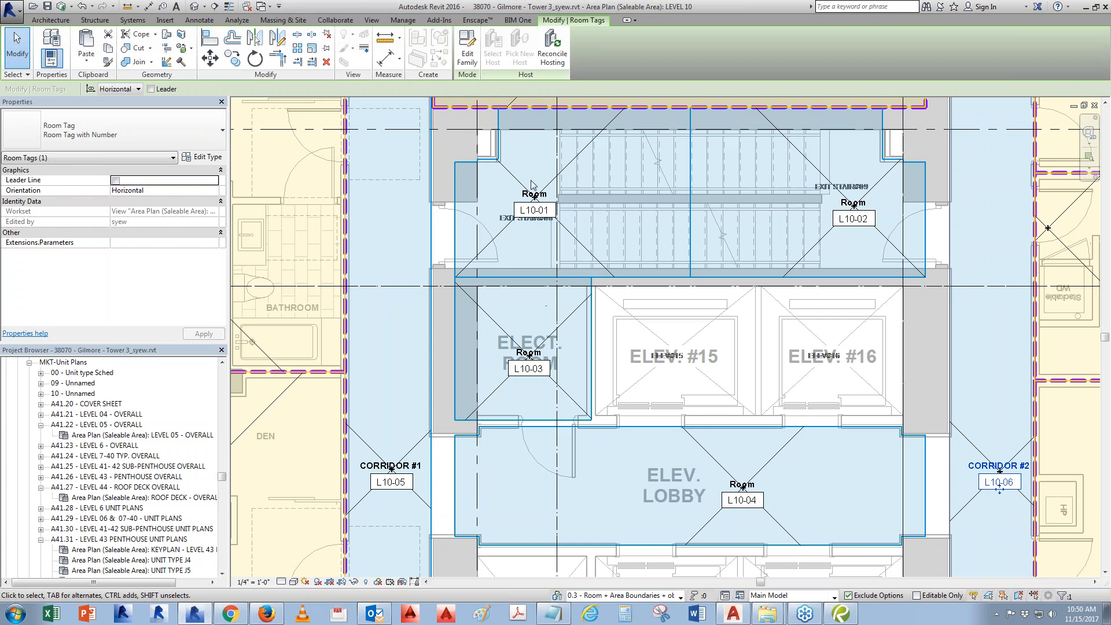
Rename room L10-01 as EXIT STAIR #08 and room L10-02 as EXIT STAIR #09 in their tags.
drag(539, 216, 533, 202)
scroll(539, 181, up, 3)
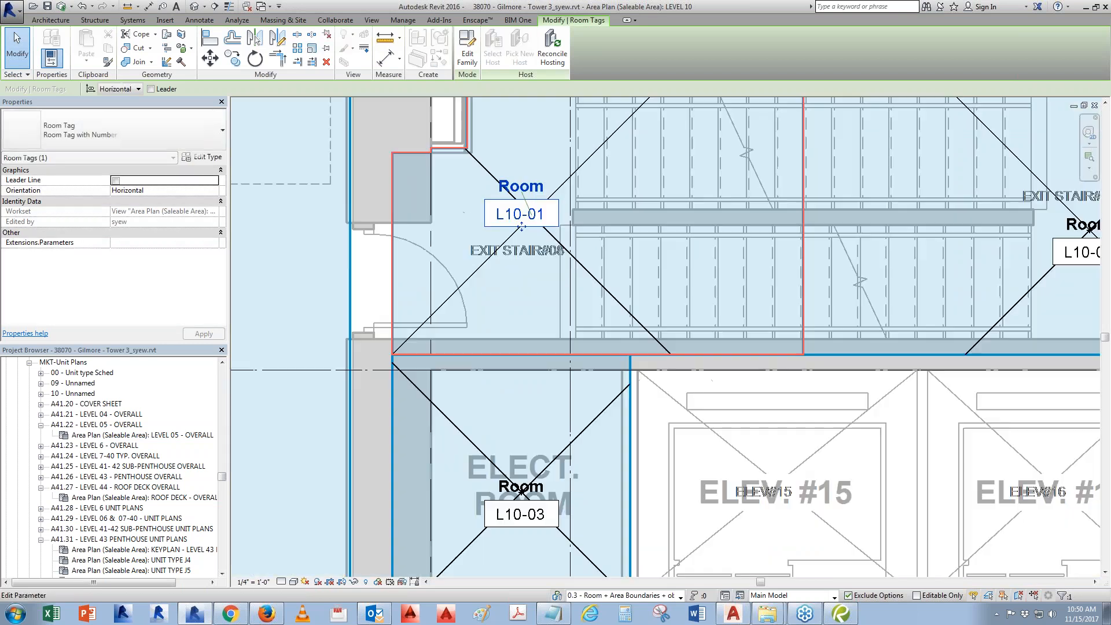
click(538, 187)
text(EX)
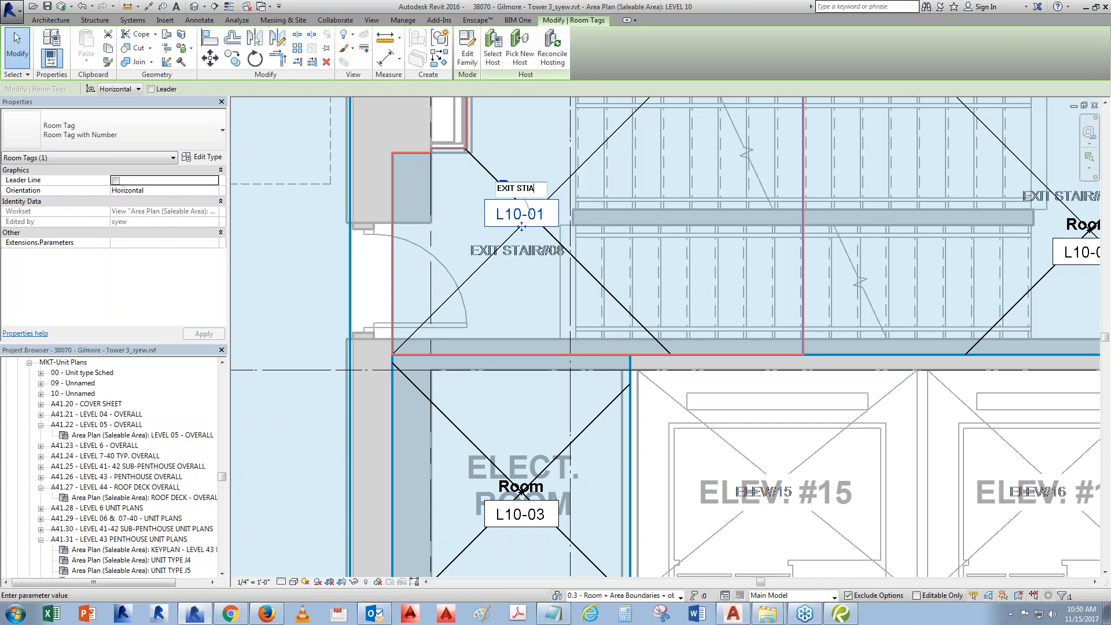
text(IT STAIR #08)
key(Return)
scroll(521, 225, down, 3)
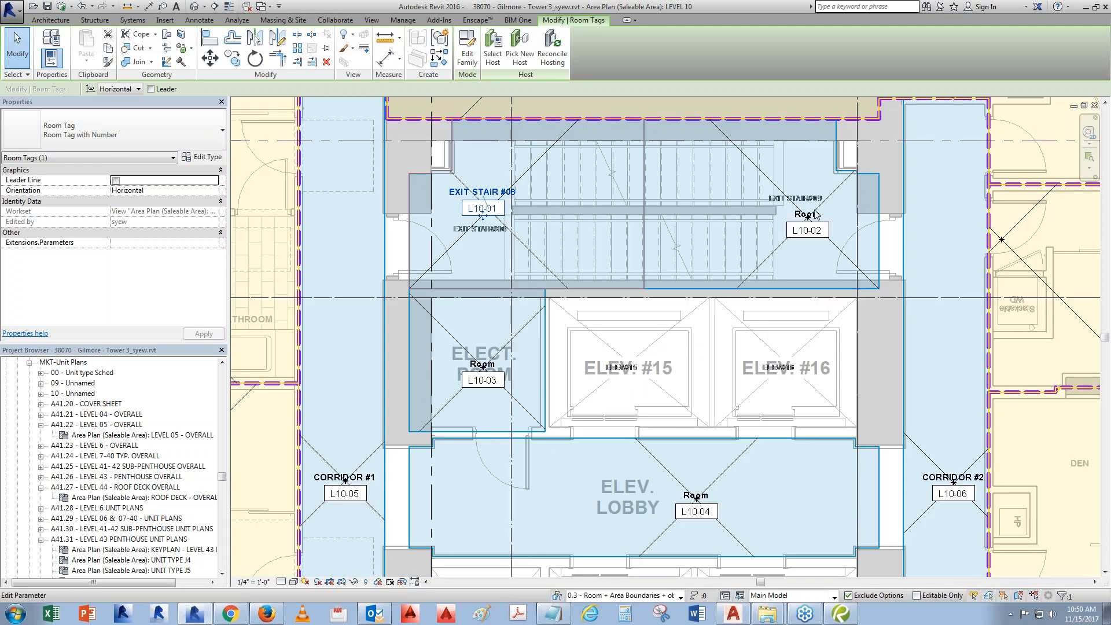
click(816, 219)
click(819, 217)
text(EX)
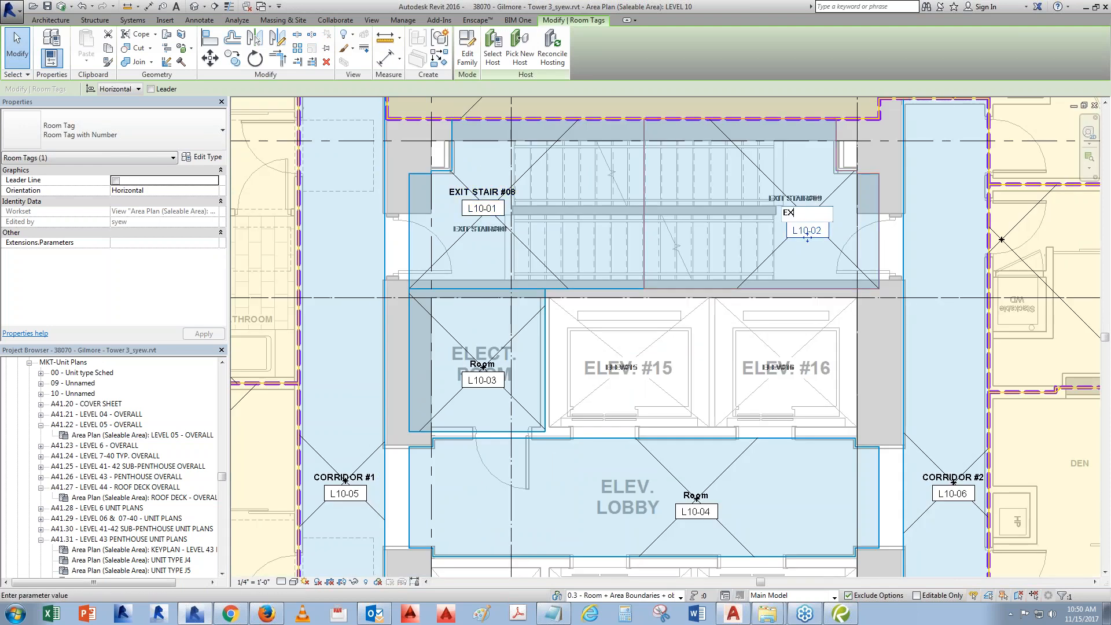
text(IT STAIR #09)
key(Return)
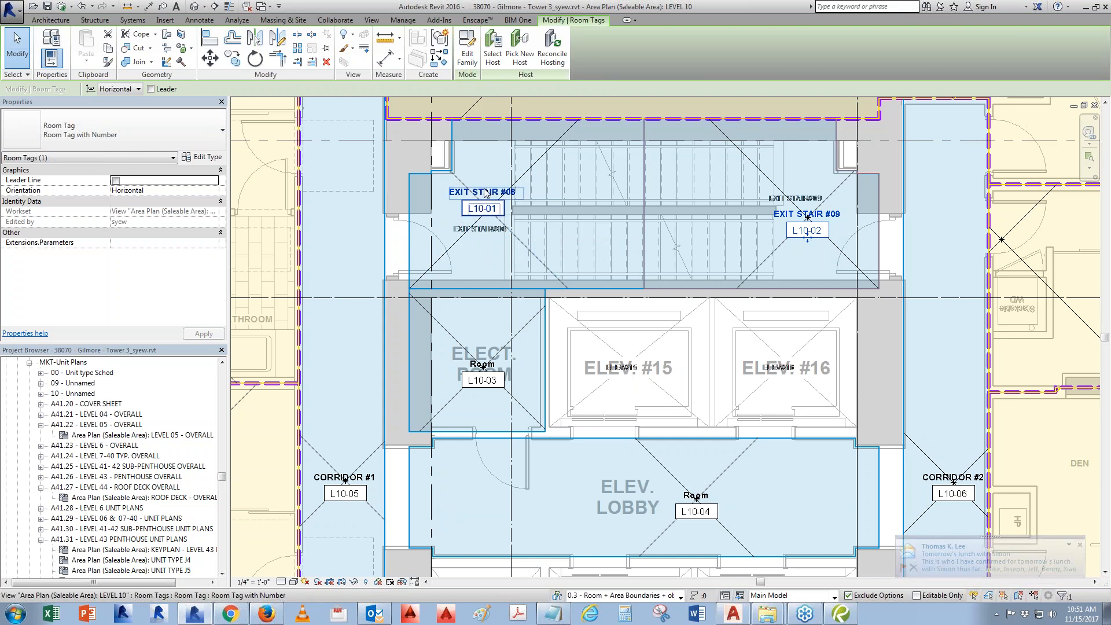
Rename room L10-03 as ELEC. ROOM and room L10-04 as ELEVATOR LOBBY in their tags.
middle_drag(565, 391, 571, 313)
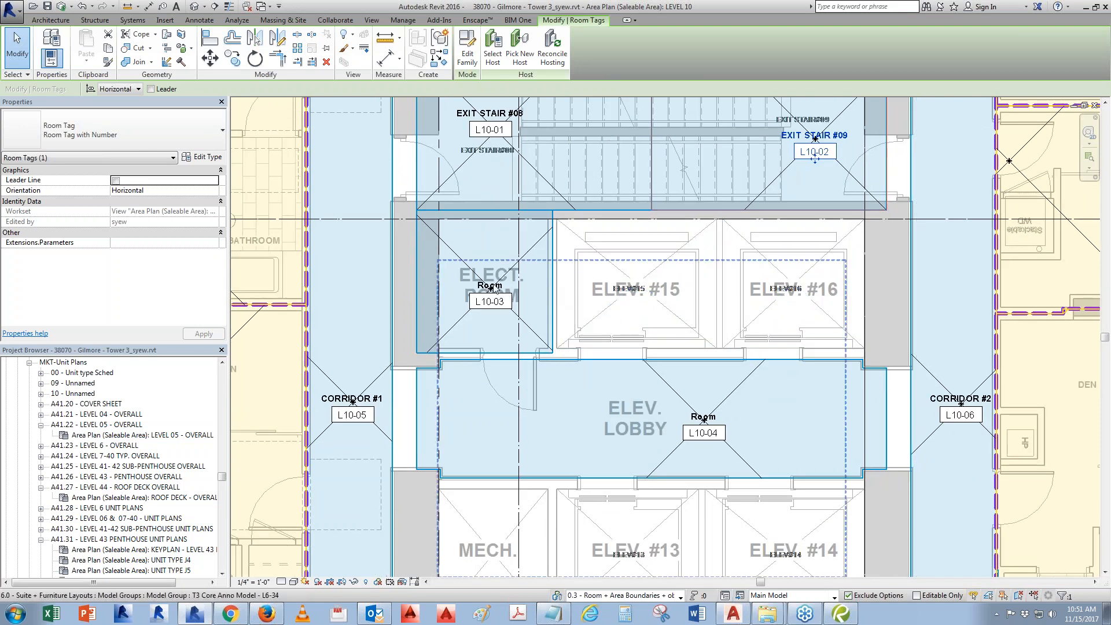
click(491, 292)
click(489, 285)
text(EL)
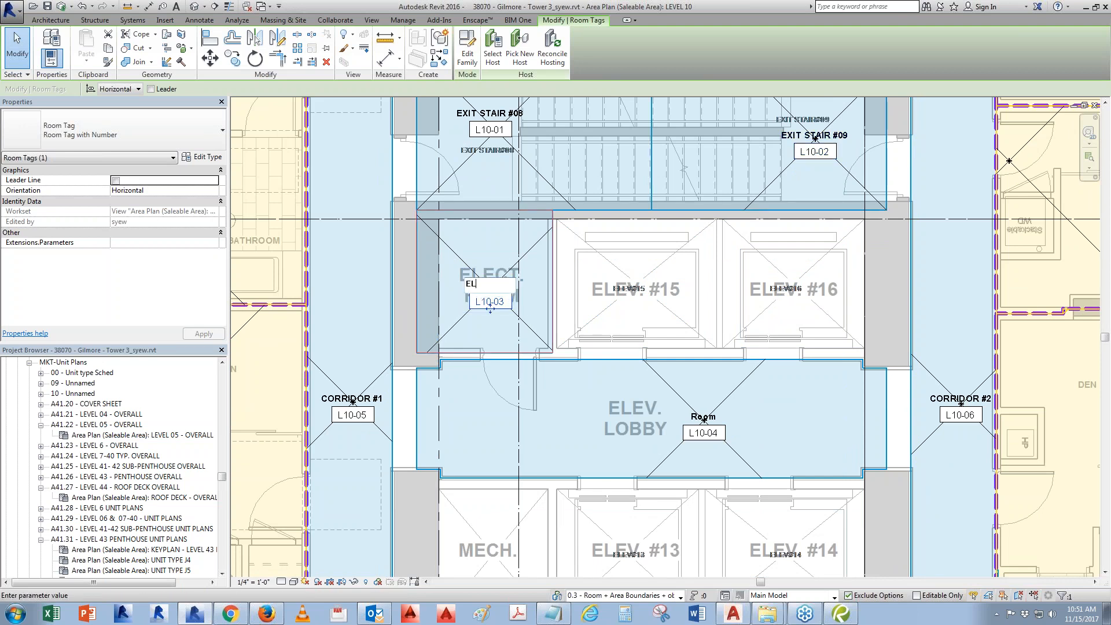
text(EC. ROOM)
key(Return)
click(716, 415)
click(716, 415)
text(ELE)
text(VATOR LOBBY)
key(Return)
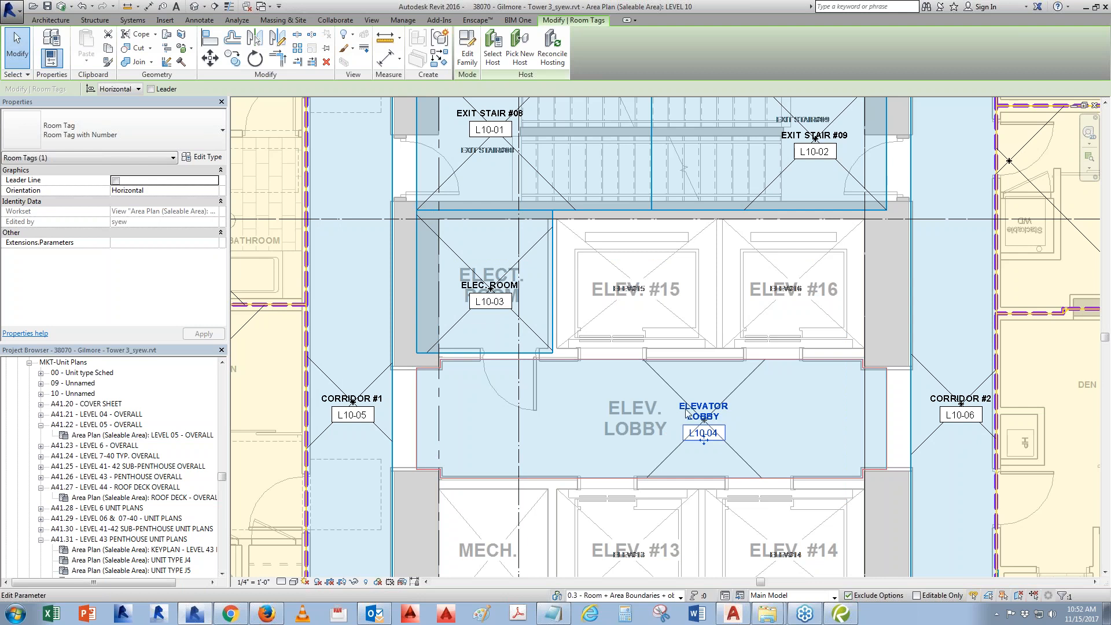
Open the T3-Core Opening TYP. model group around the exit stairs for editing.
middle_drag(558, 200, 583, 367)
key(Escape)
click(578, 399)
click(462, 42)
Set the Usage Type of both exit stair doors in the group to COMMON.
click(500, 371)
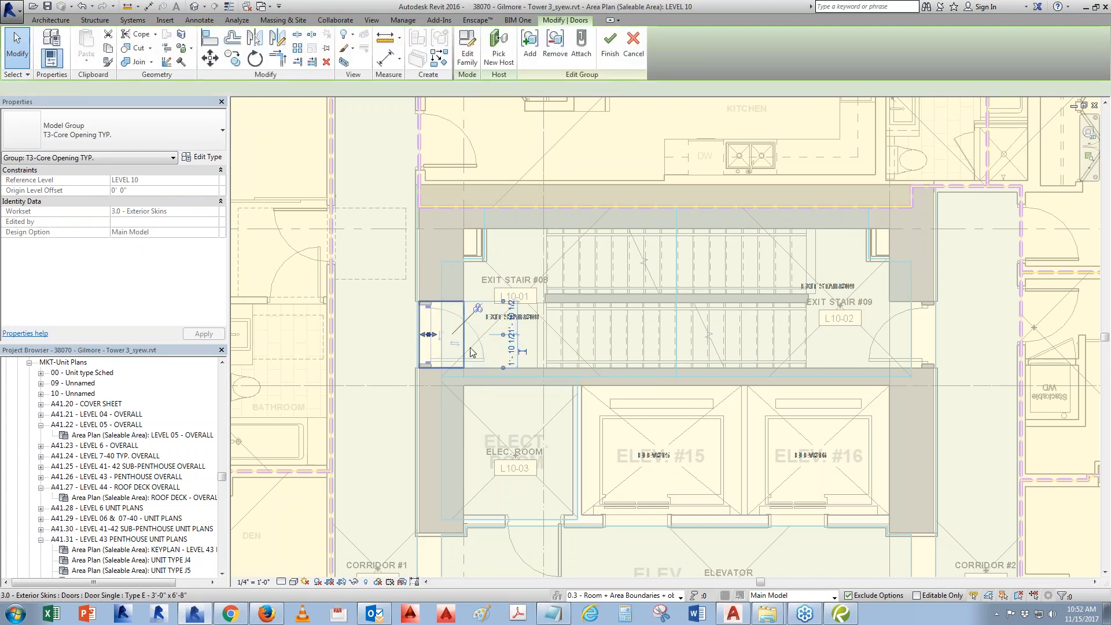
ctrl+click(867, 360)
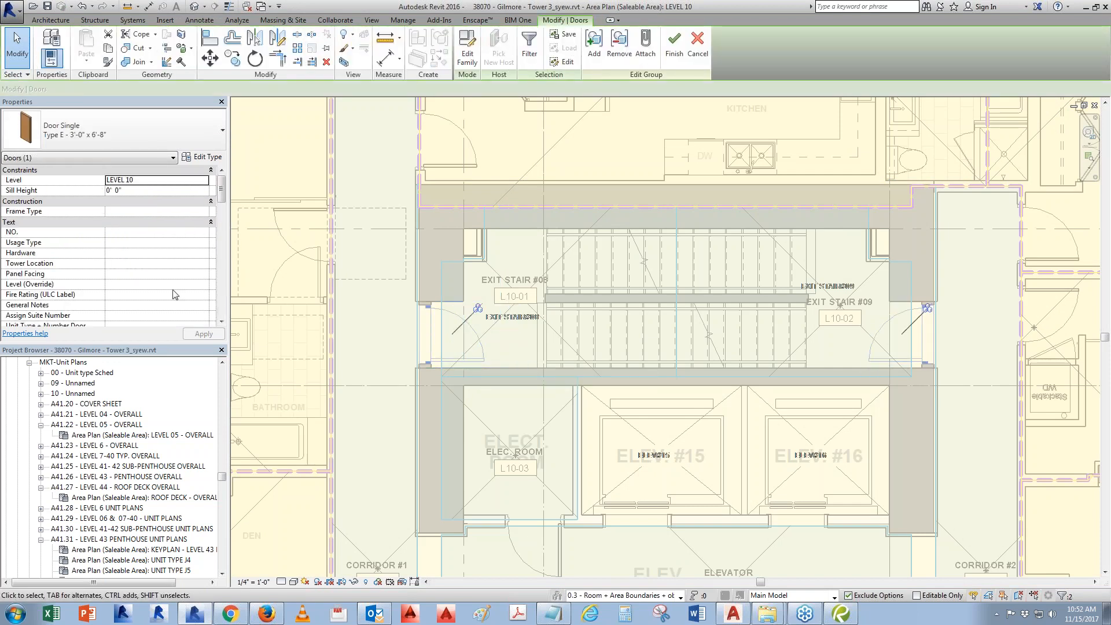
click(209, 243)
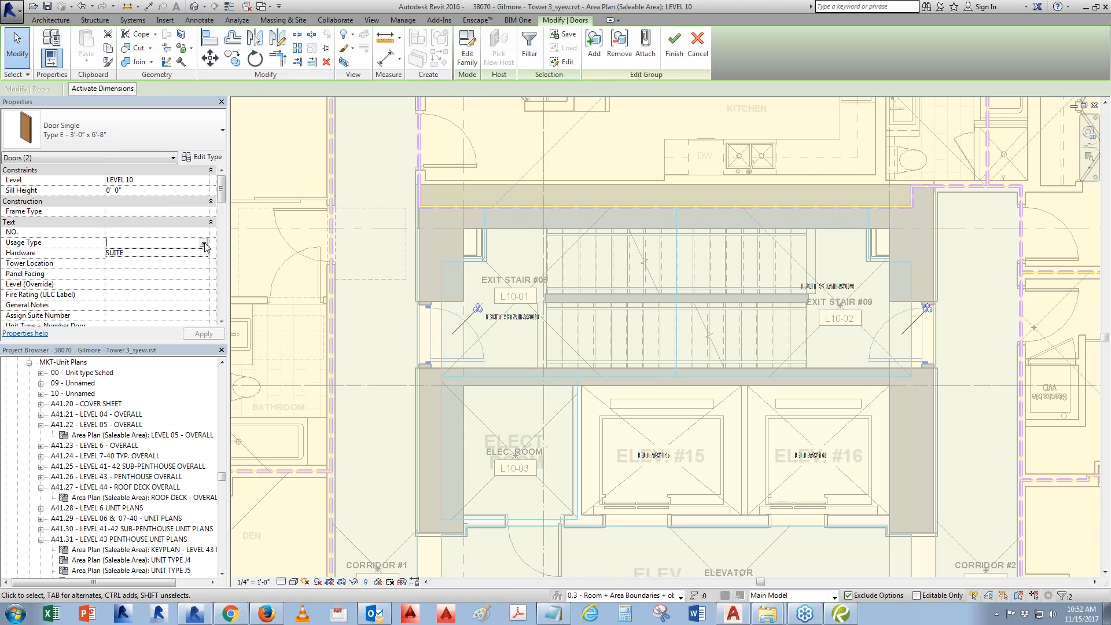
text(COO)
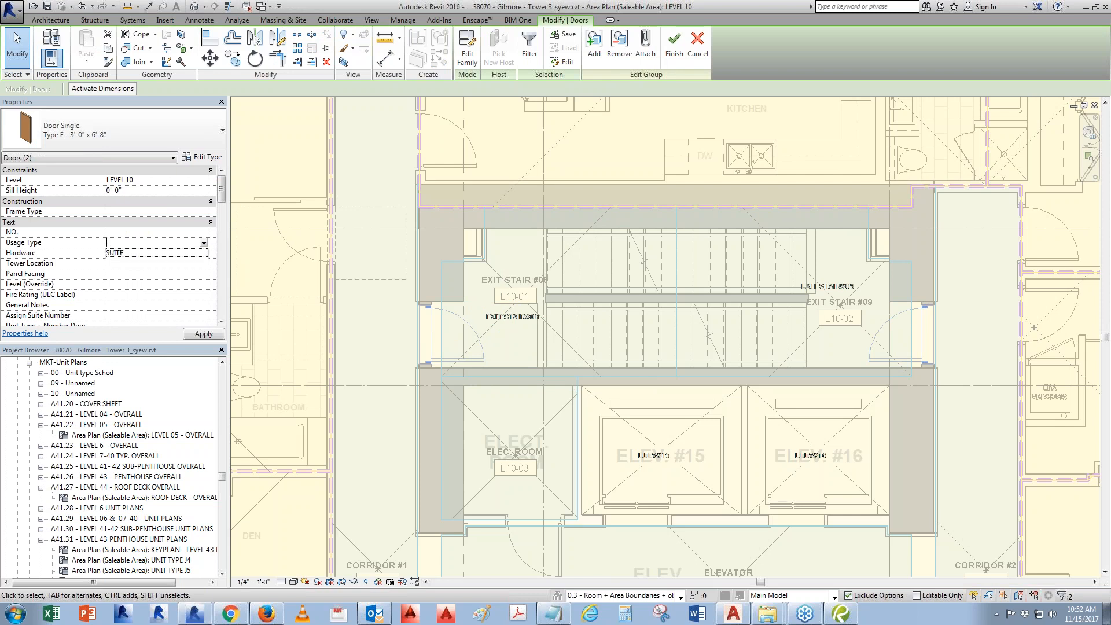
key(Return)
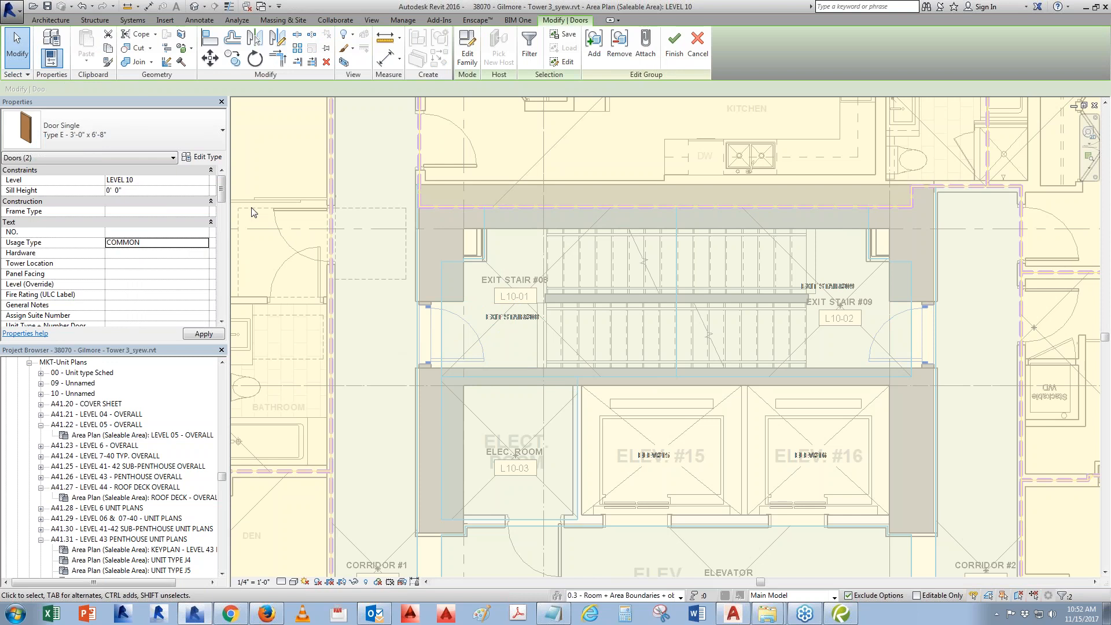
Set the Room Condition Value of both exit stair doors to 0 and their Suite No. to L10.
drag(222, 191, 222, 312)
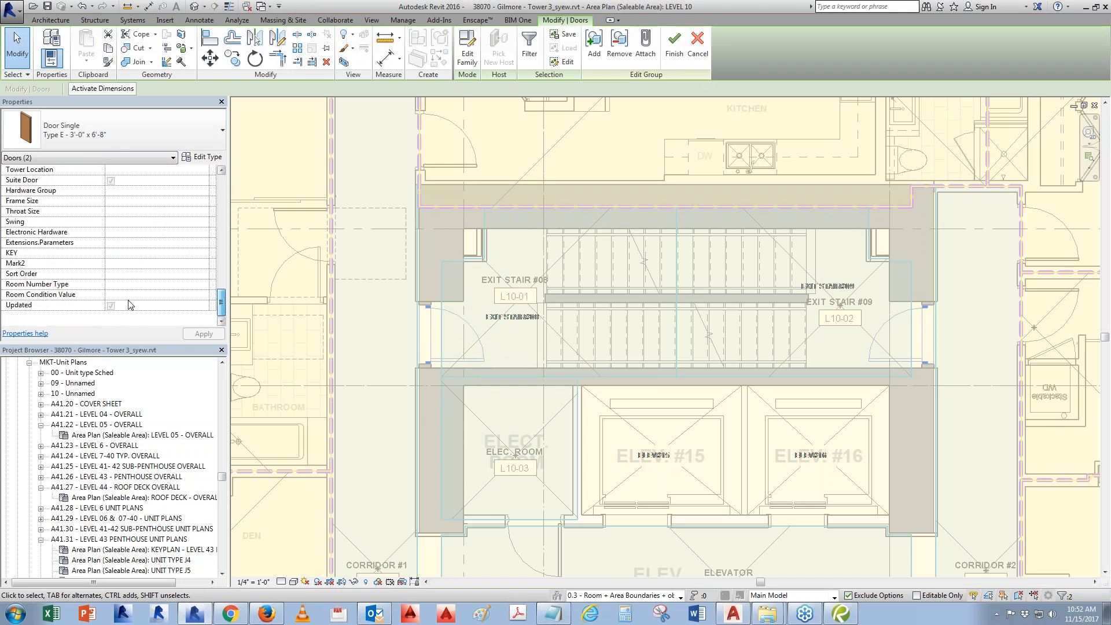
click(116, 295)
key(Return)
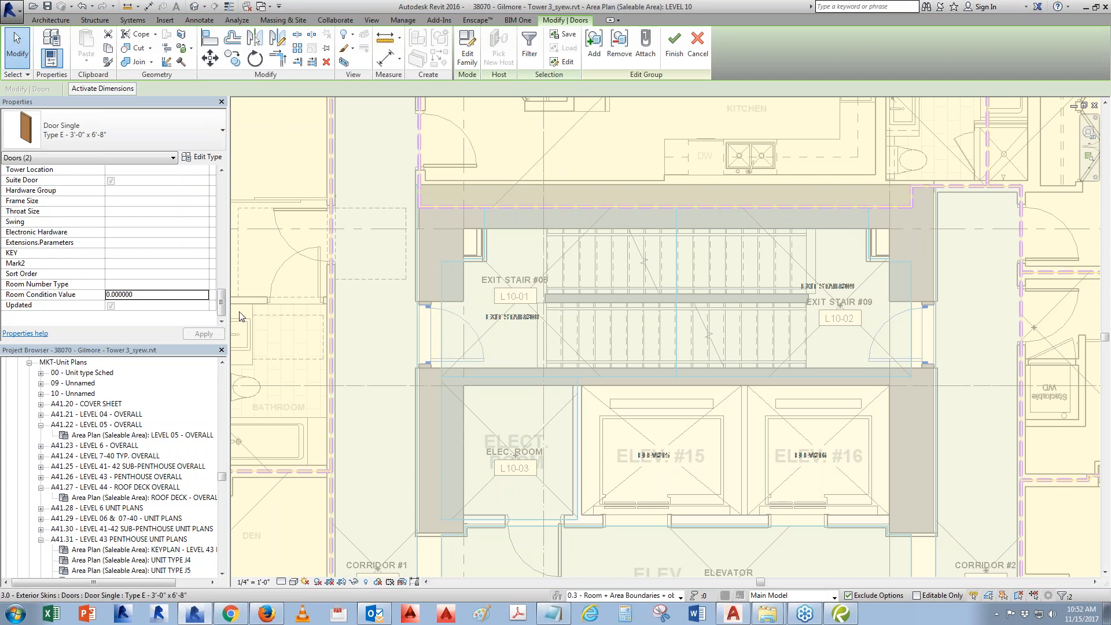
drag(221, 305, 221, 279)
click(134, 191)
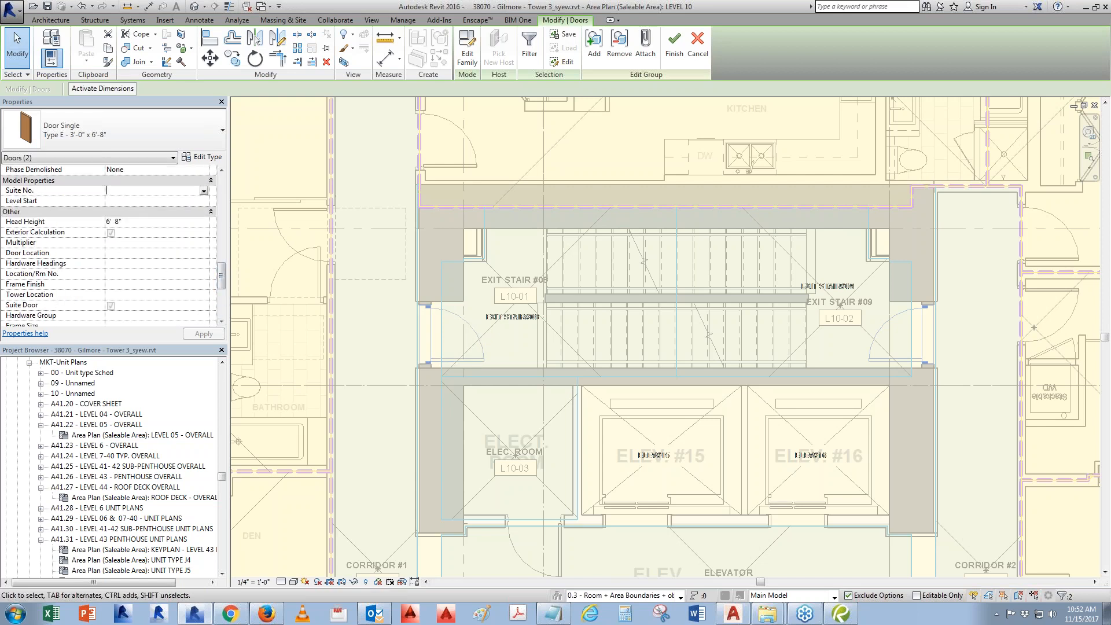
text(L10)
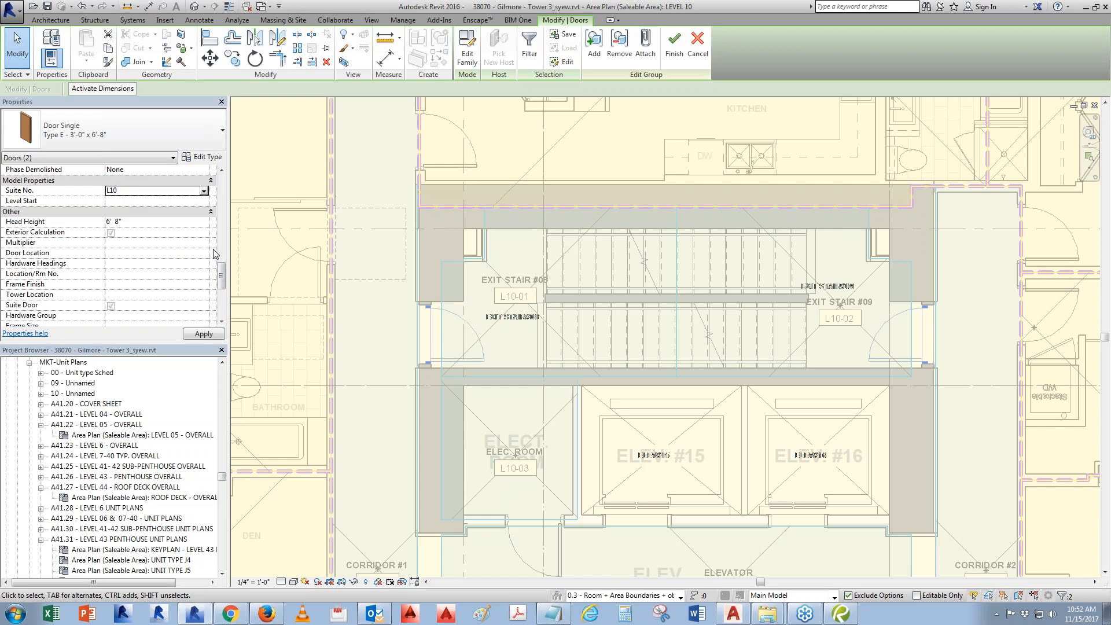
Assign both exit stair doors the Pressed Metal Embeded to GWB Frame jamb condition and the Common Exit Door Stair hardware condition.
scroll(222, 258, up, 4)
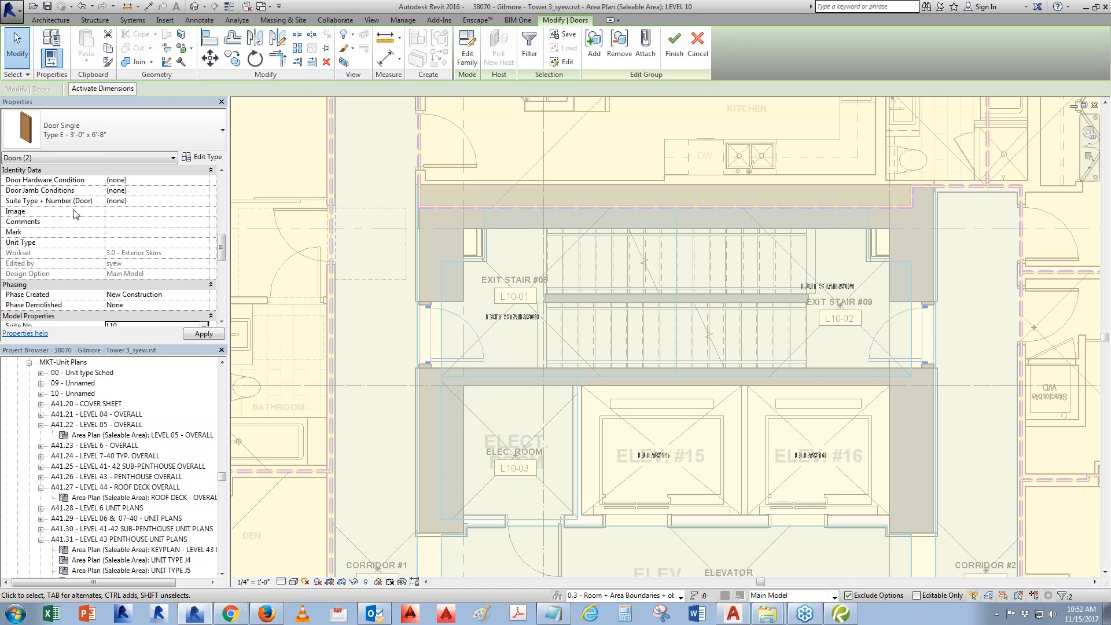
click(204, 191)
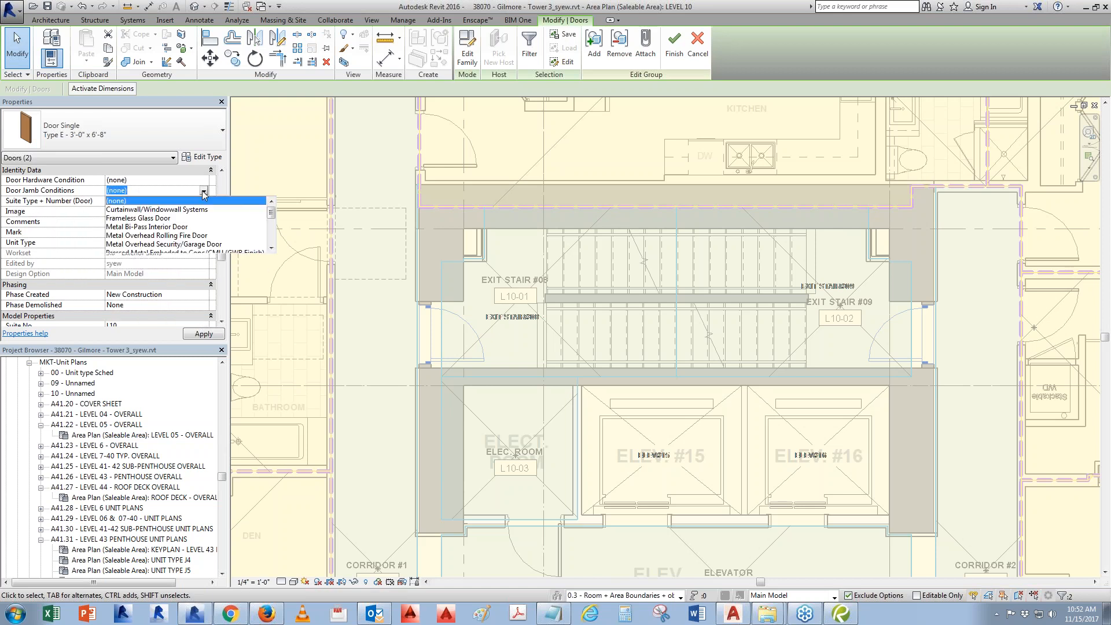
drag(272, 217, 272, 225)
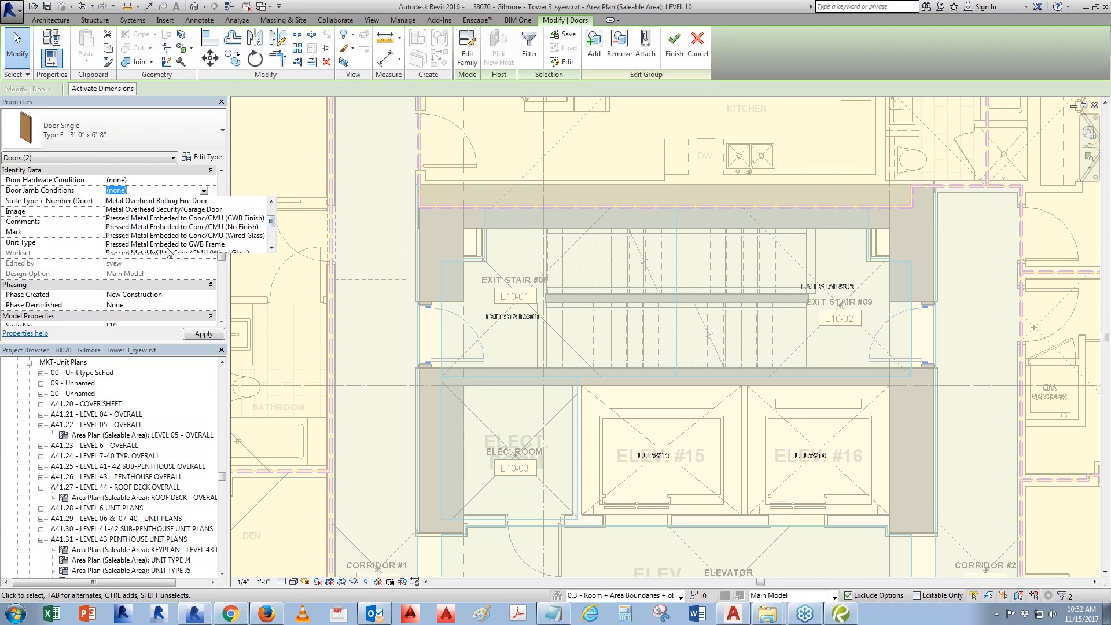
scroll(220, 242, down, 1)
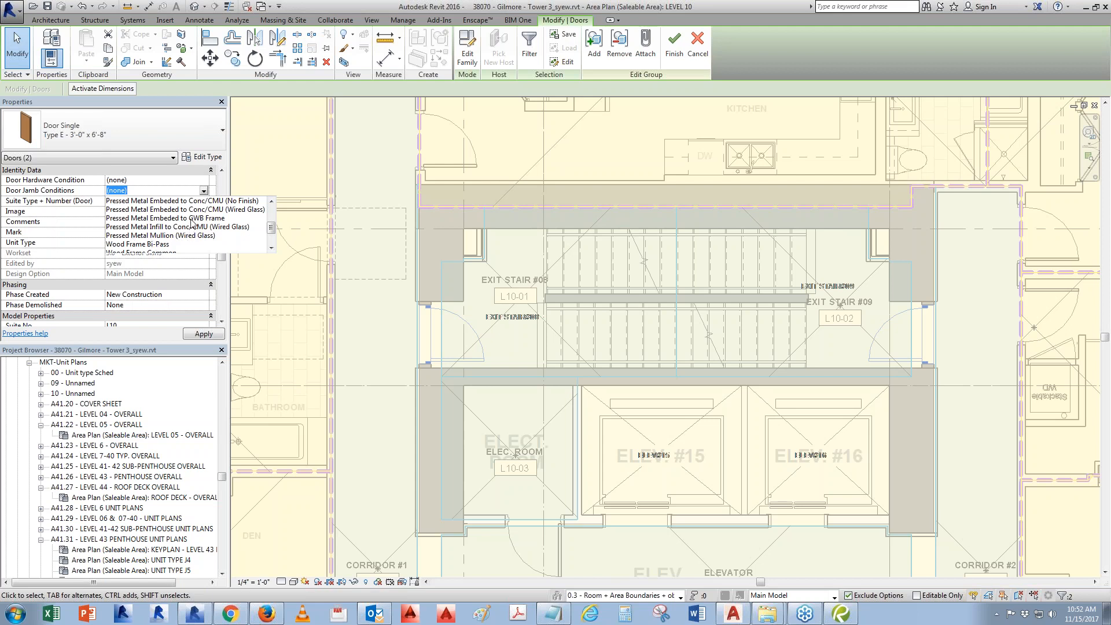
click(192, 219)
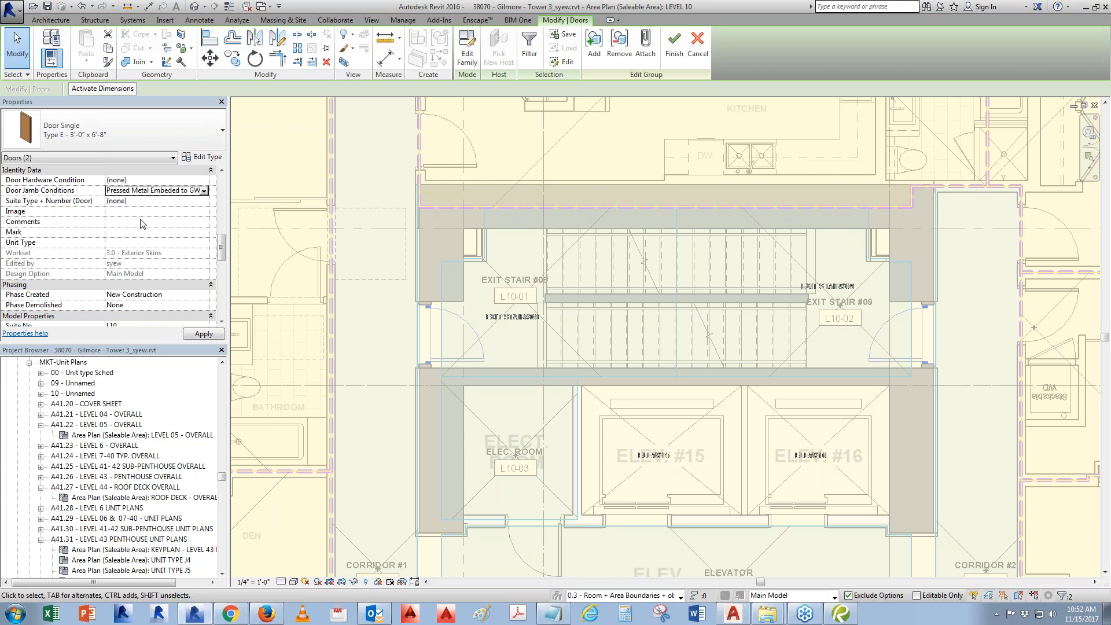
click(204, 180)
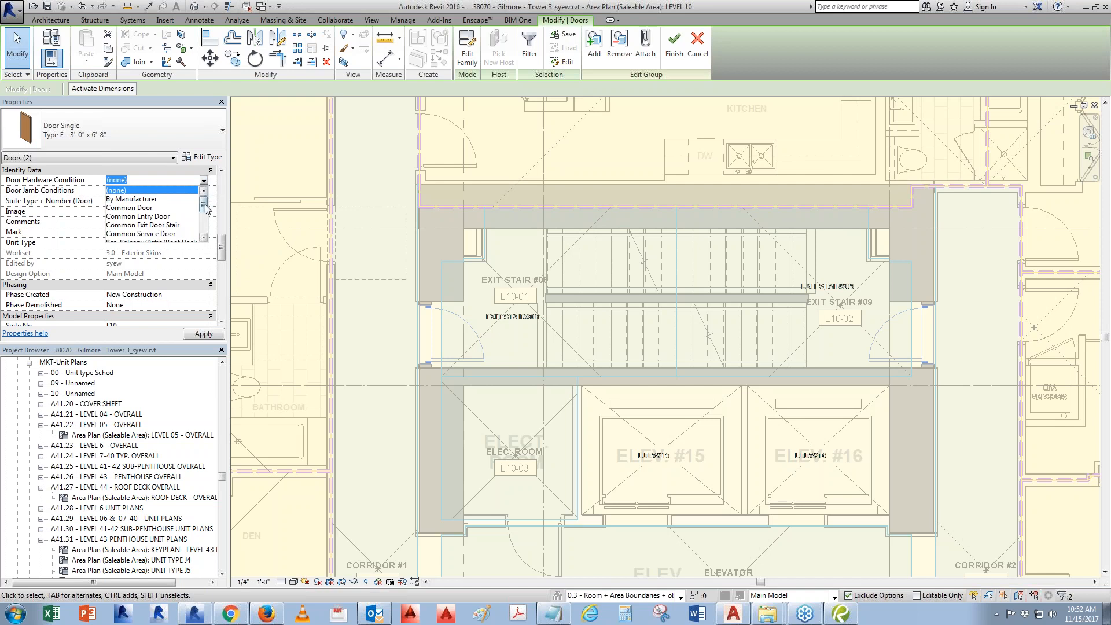
click(144, 225)
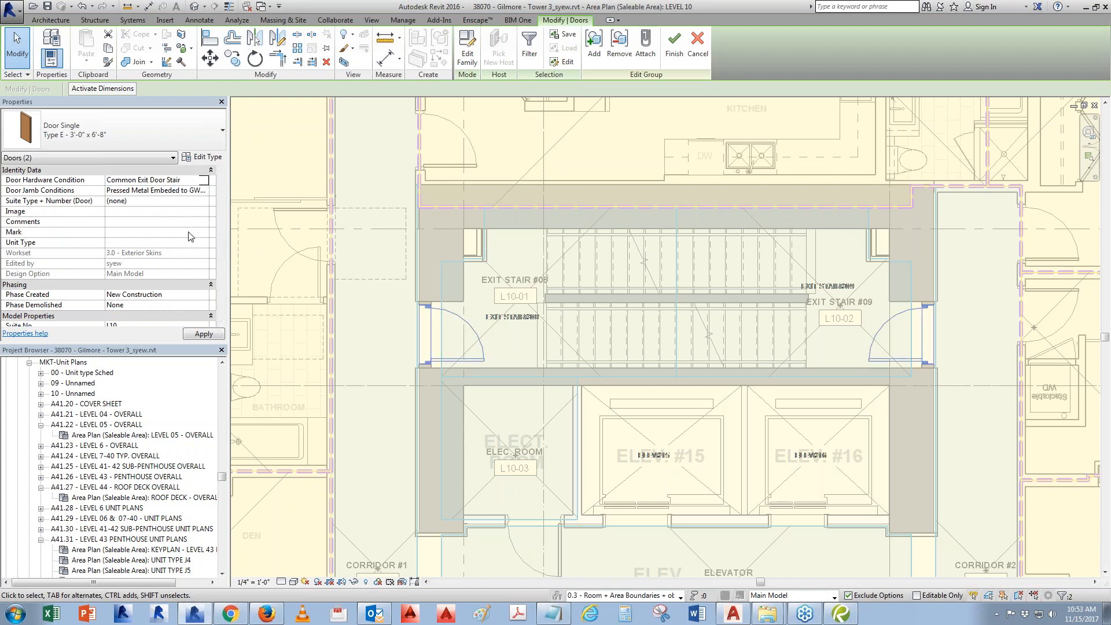
Set Show in Schedule to YES for both exit stair doors and finish editing the group.
drag(221, 248, 222, 194)
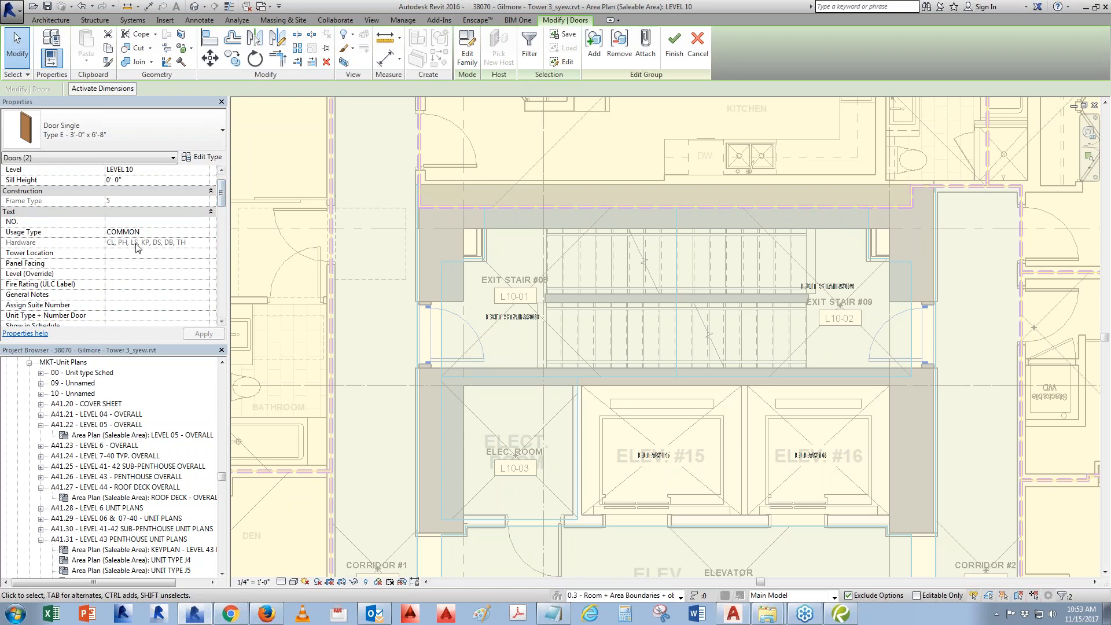
scroll(124, 284, down, 2)
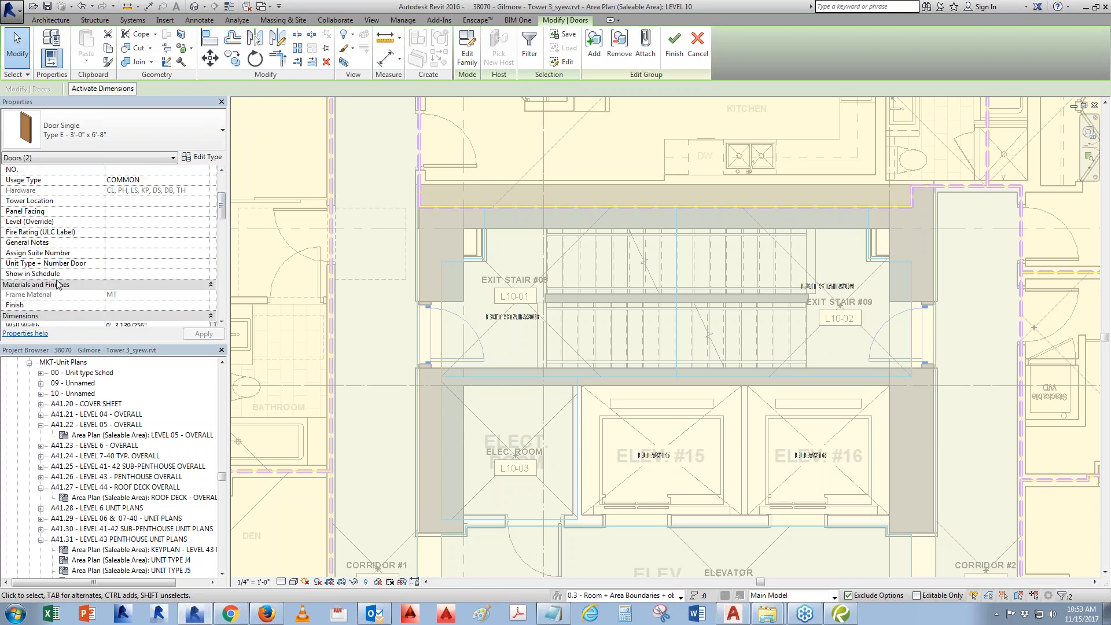
click(159, 276)
text(ye)
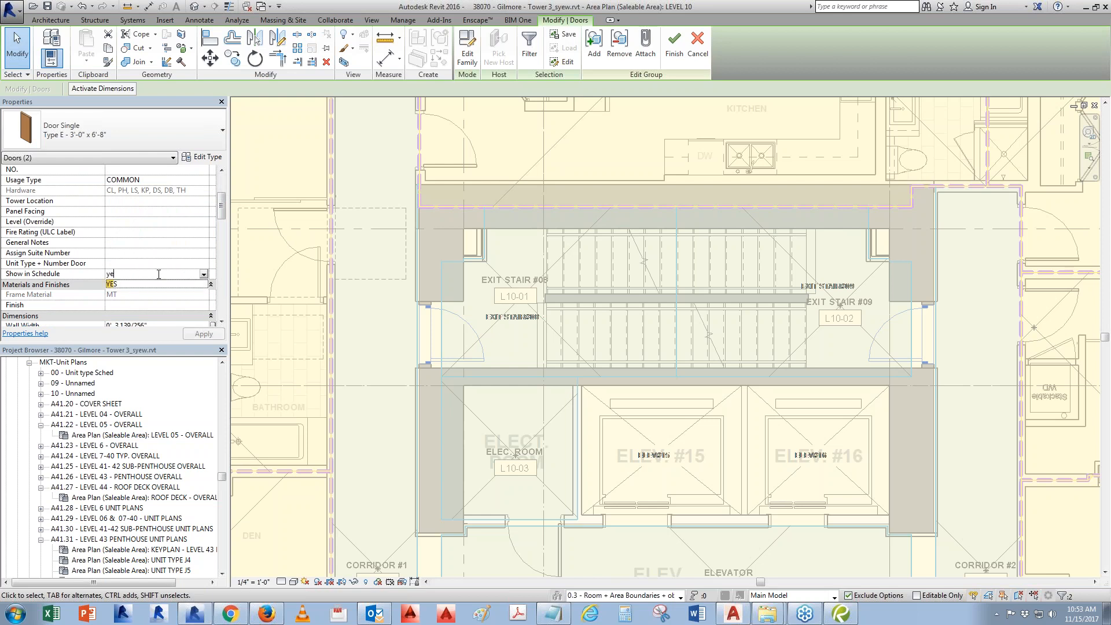
click(158, 284)
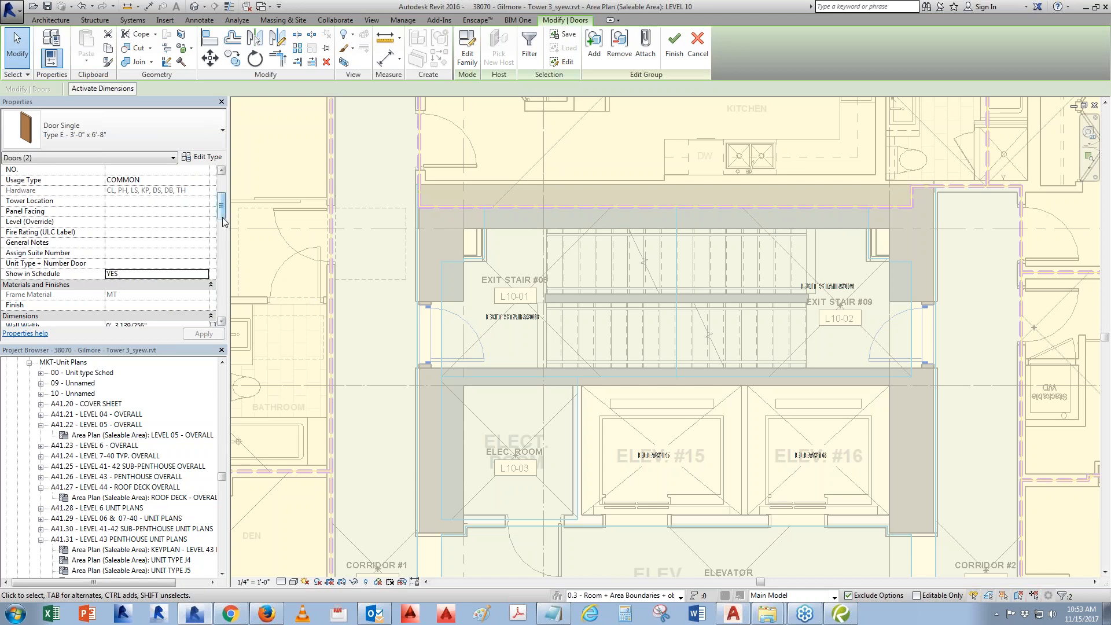
scroll(223, 220, up, 1)
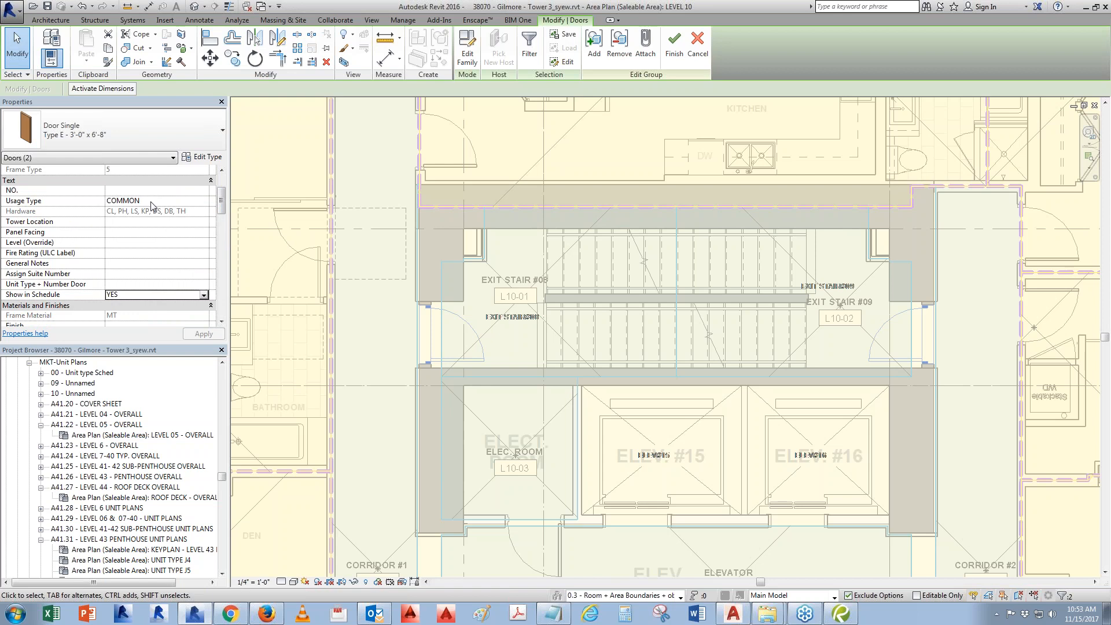
drag(222, 200, 213, 301)
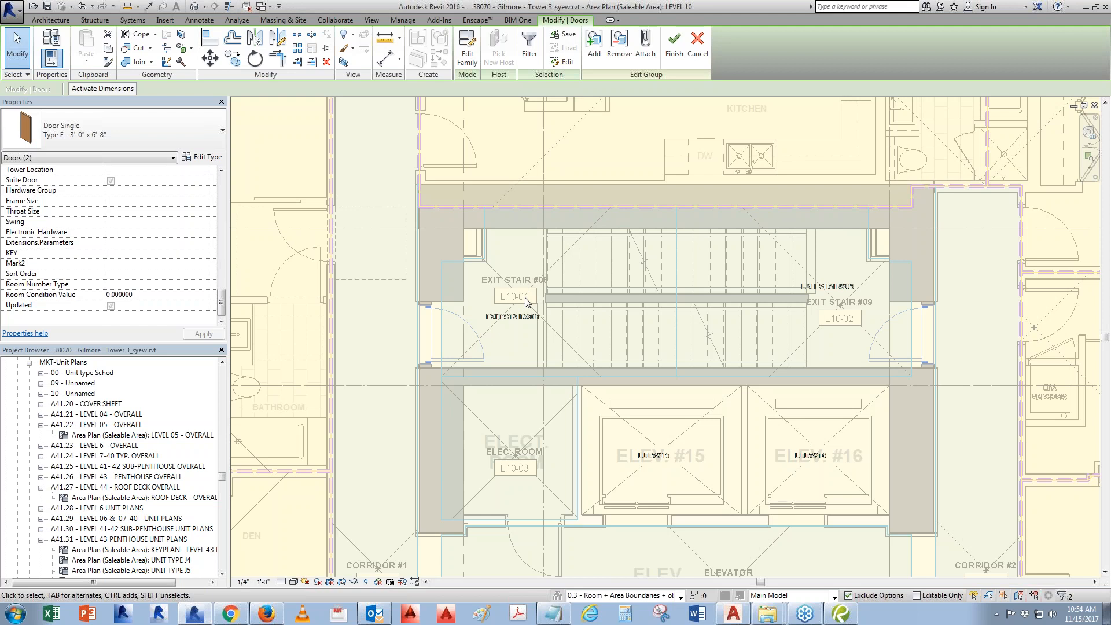
click(674, 46)
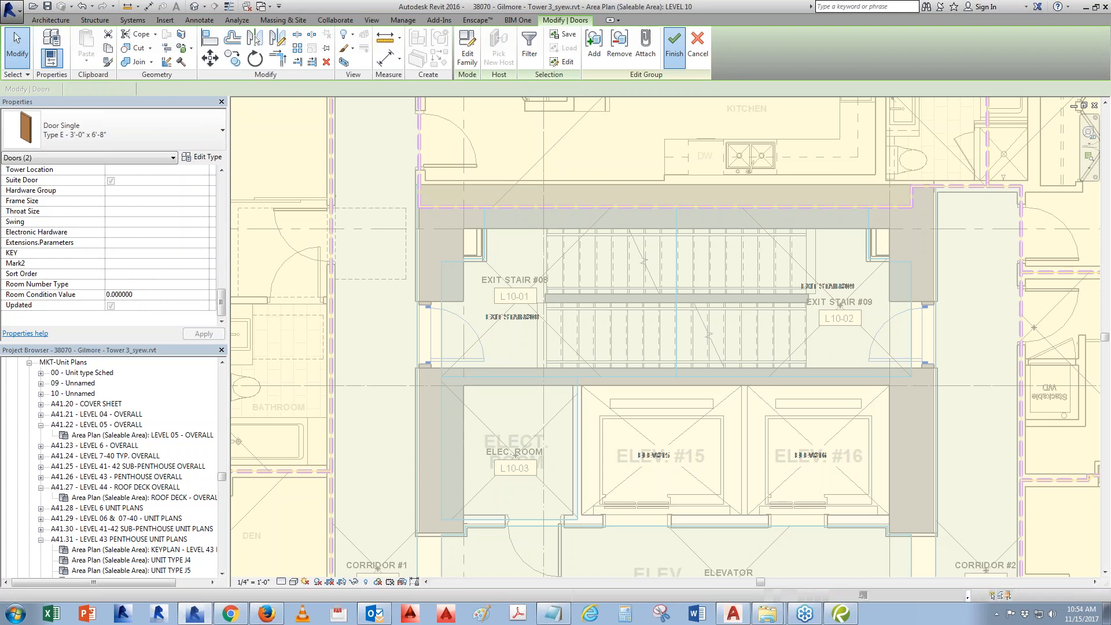
Reopen the core group for editing and set the electrical room door's Usage Type to COMMON and its NO. to 03.
middle_drag(583, 429, 599, 304)
click(467, 49)
click(571, 402)
click(169, 264)
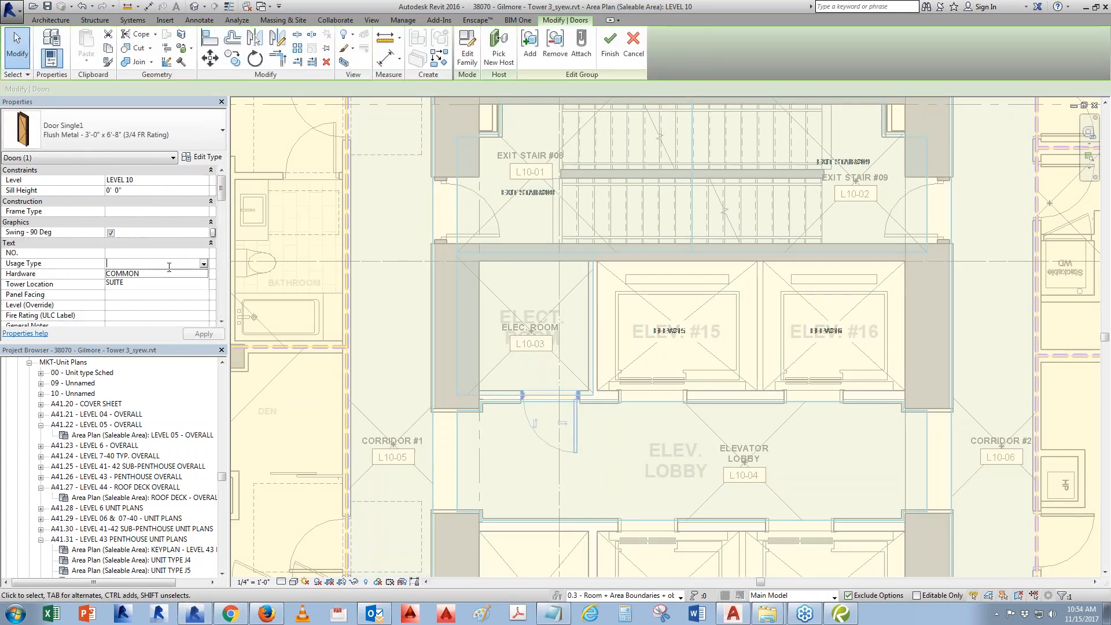
click(150, 276)
drag(223, 190, 223, 194)
click(118, 243)
text(03)
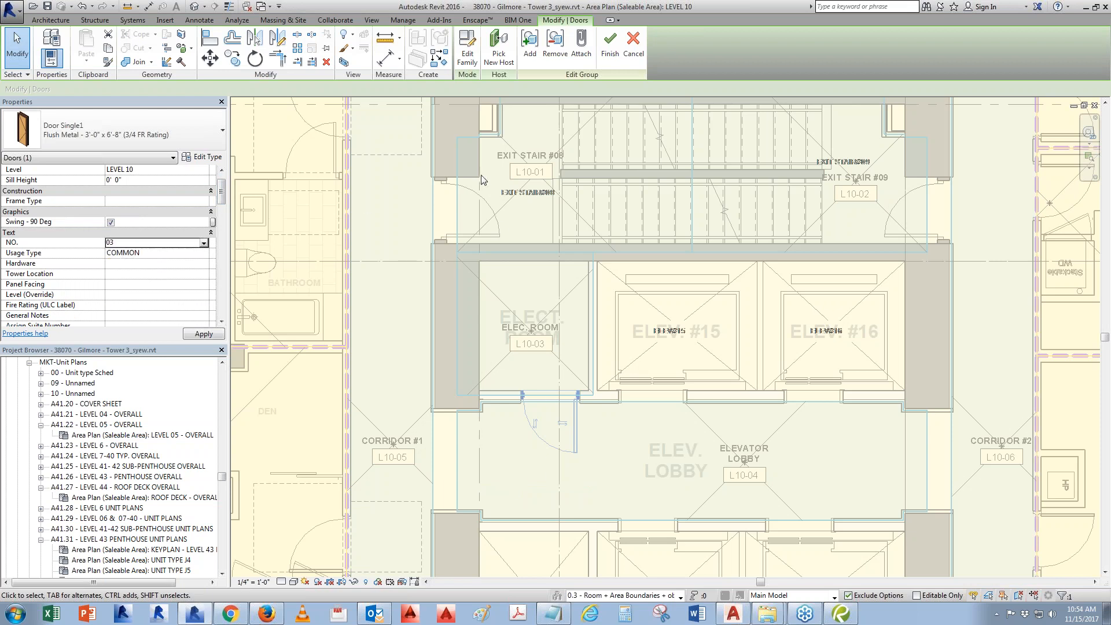
Number the EXIT STAIR #08 door 01 and the EXIT STAIR #09 door 02.
click(437, 237)
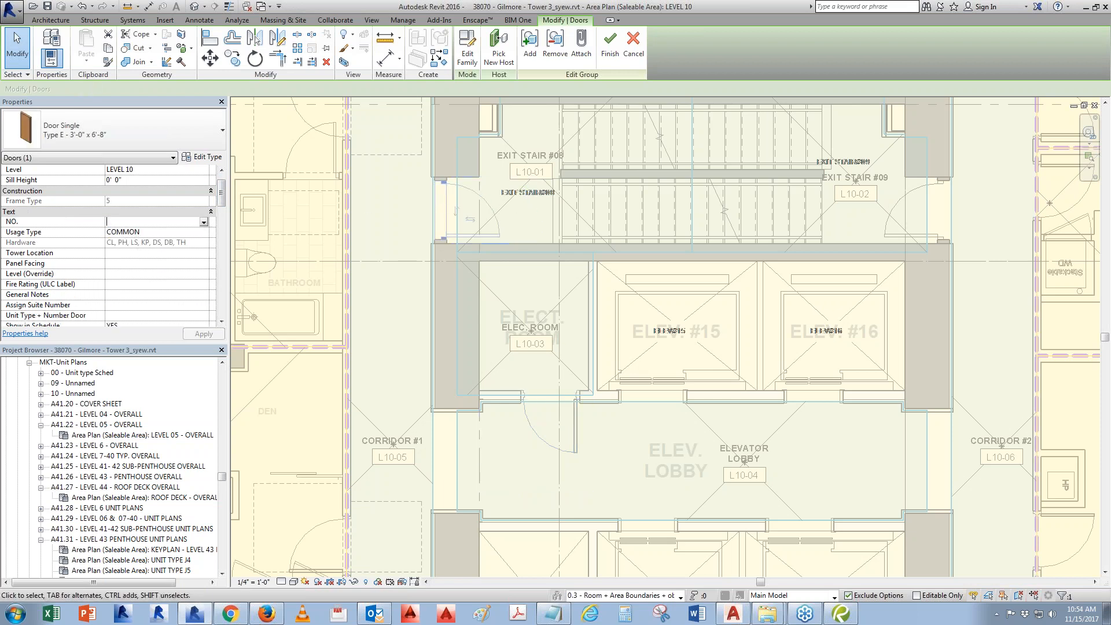
text(01)
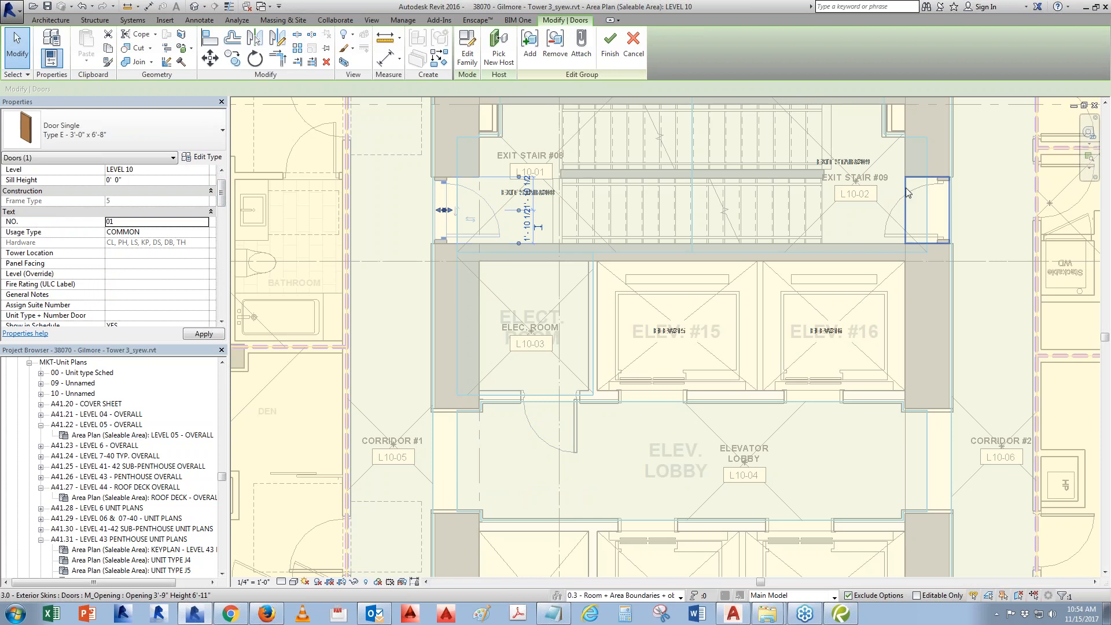
click(912, 192)
key(Escape)
click(890, 233)
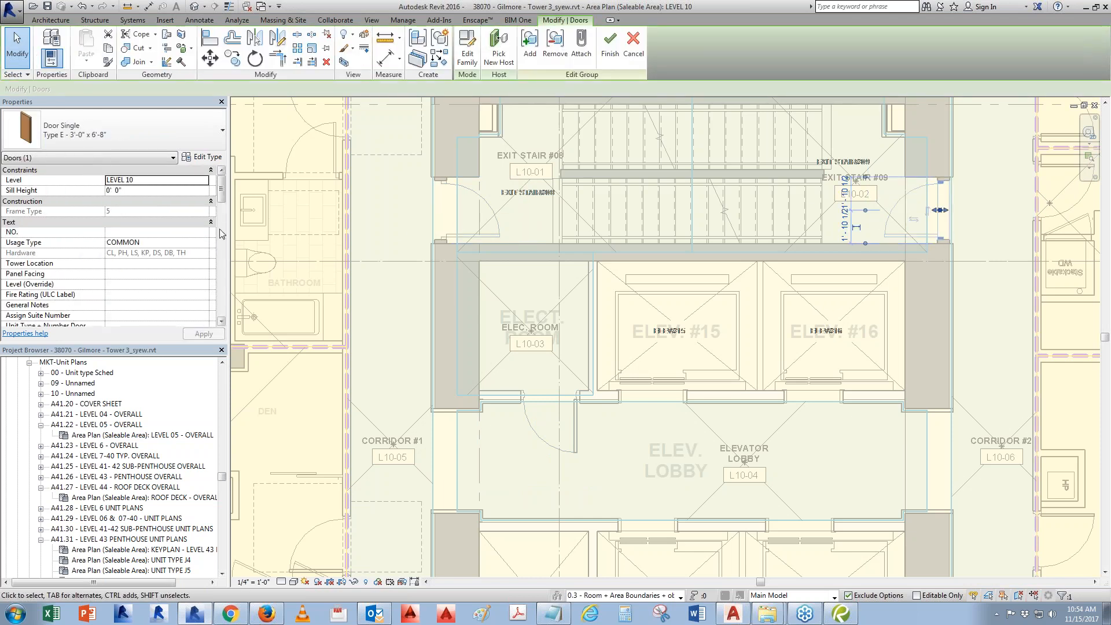
click(123, 232)
text(02)
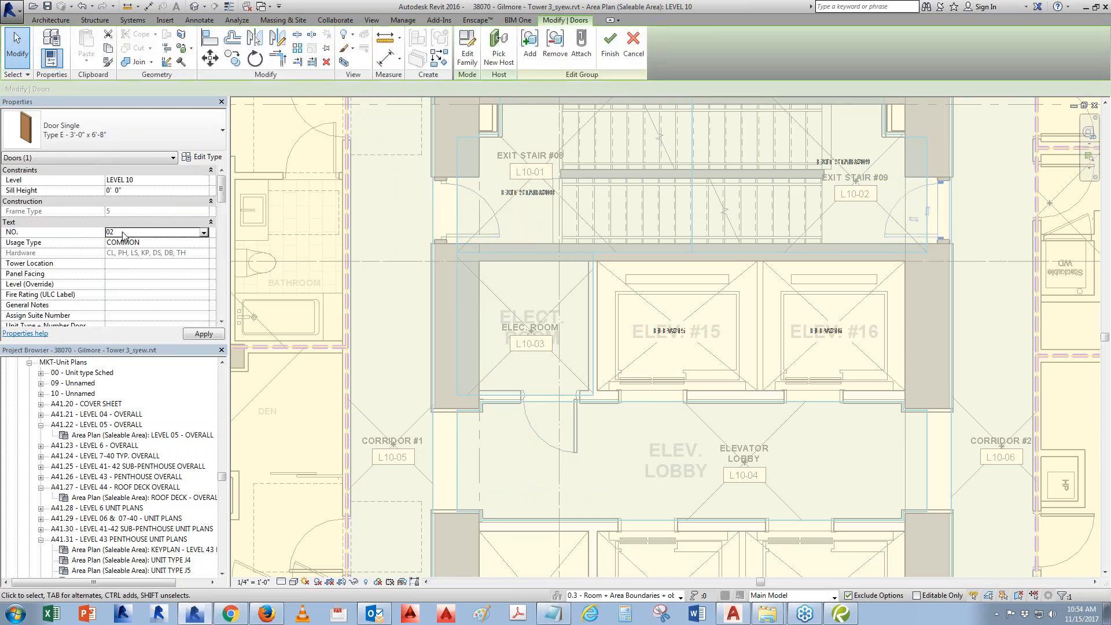
Turn on Show in Schedule for the electrical room door and set its Door Hardware Condition to Common Service Door.
click(595, 428)
drag(220, 192, 222, 228)
click(204, 285)
click(146, 298)
drag(222, 232, 222, 234)
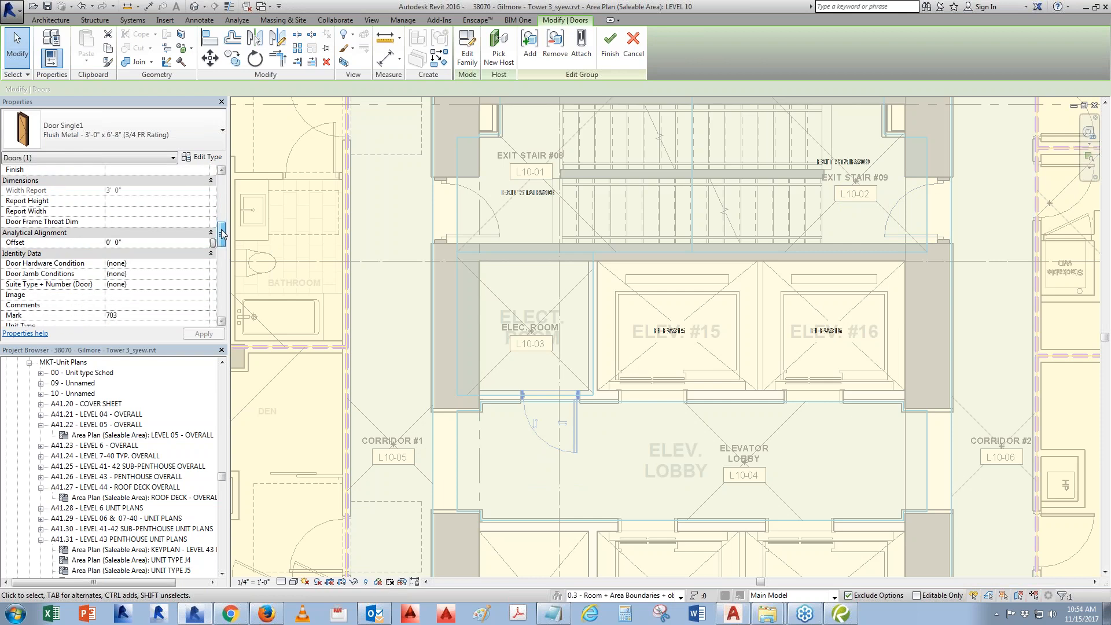
click(206, 265)
scroll(196, 285, down, 3)
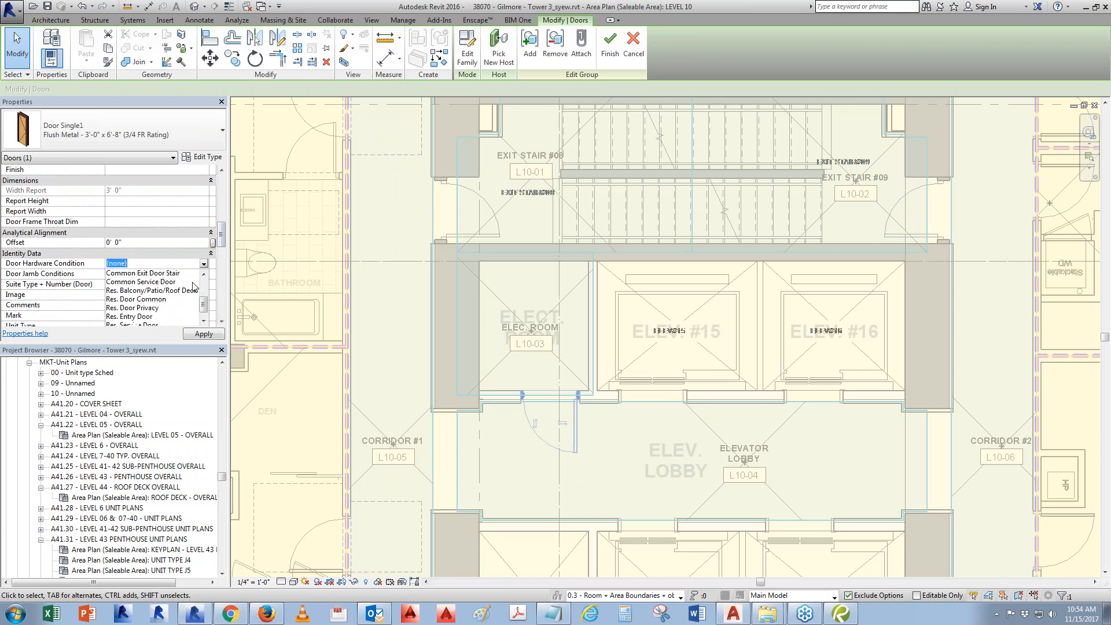
click(150, 302)
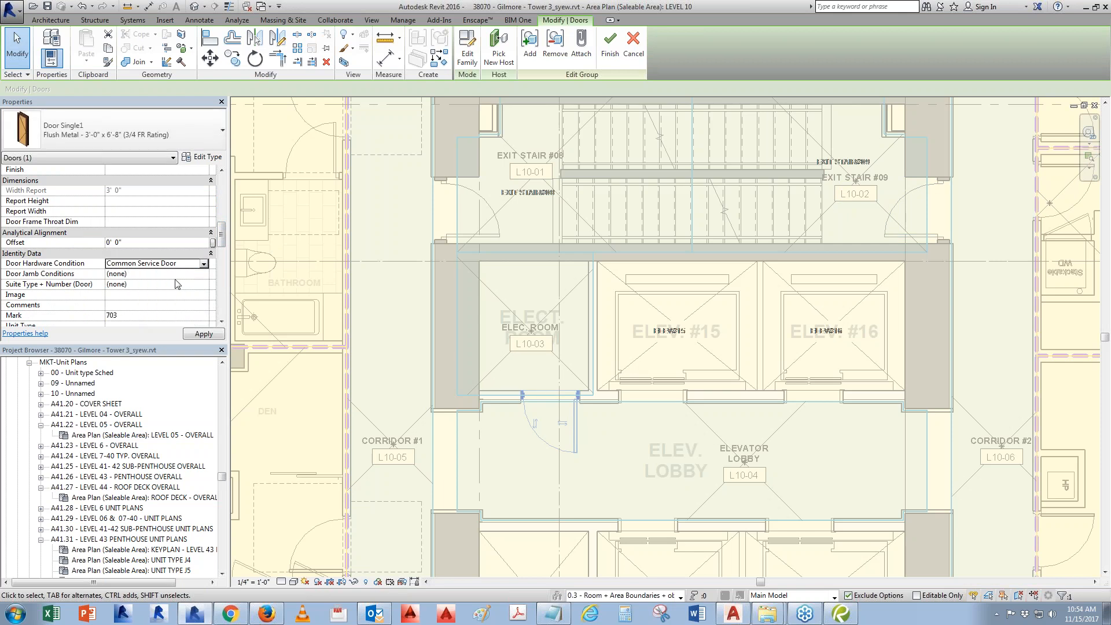
click(203, 334)
Choose a door jamb condition for the electrical room door and set its Suite No. to L10.
click(205, 275)
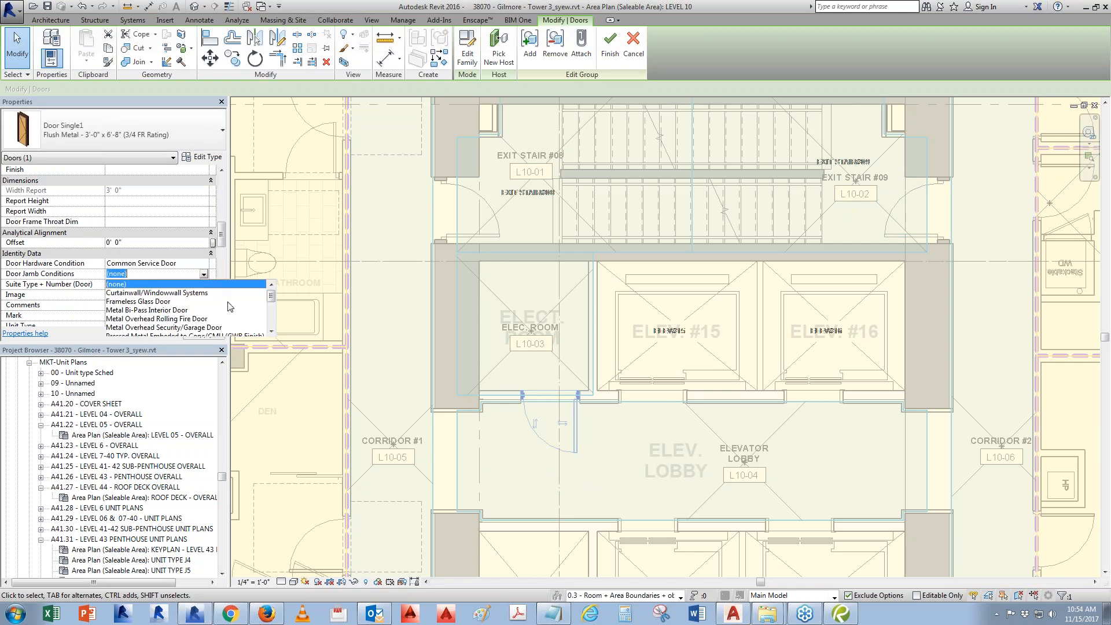
drag(271, 297, 274, 310)
click(202, 318)
drag(221, 234, 224, 269)
text(L19)
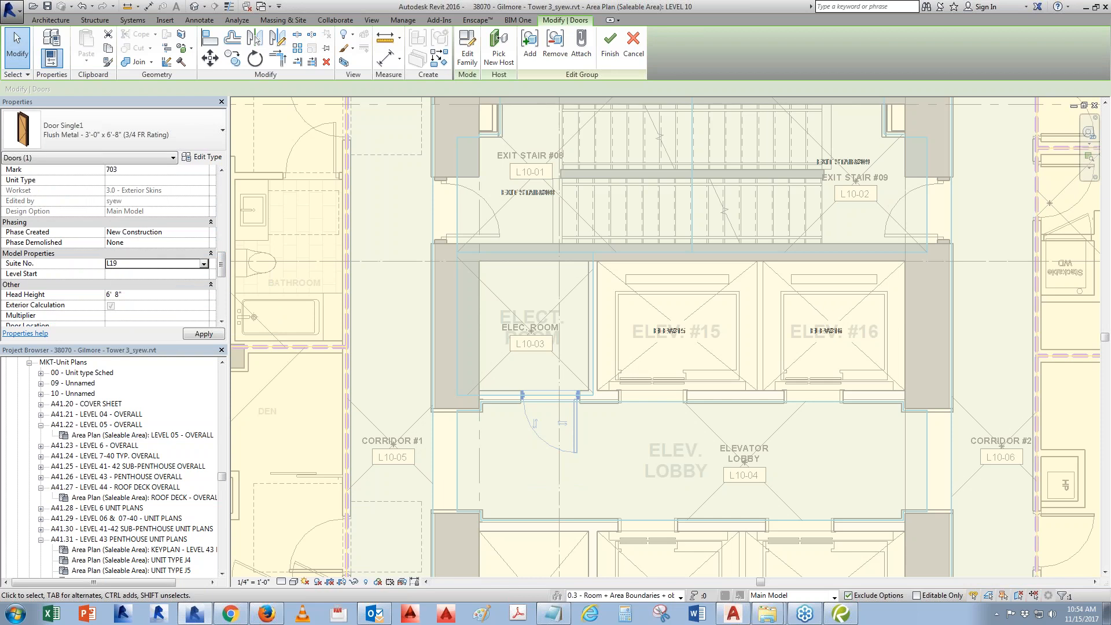
key(Down)
key(Return)
scroll(130, 293, down, 10)
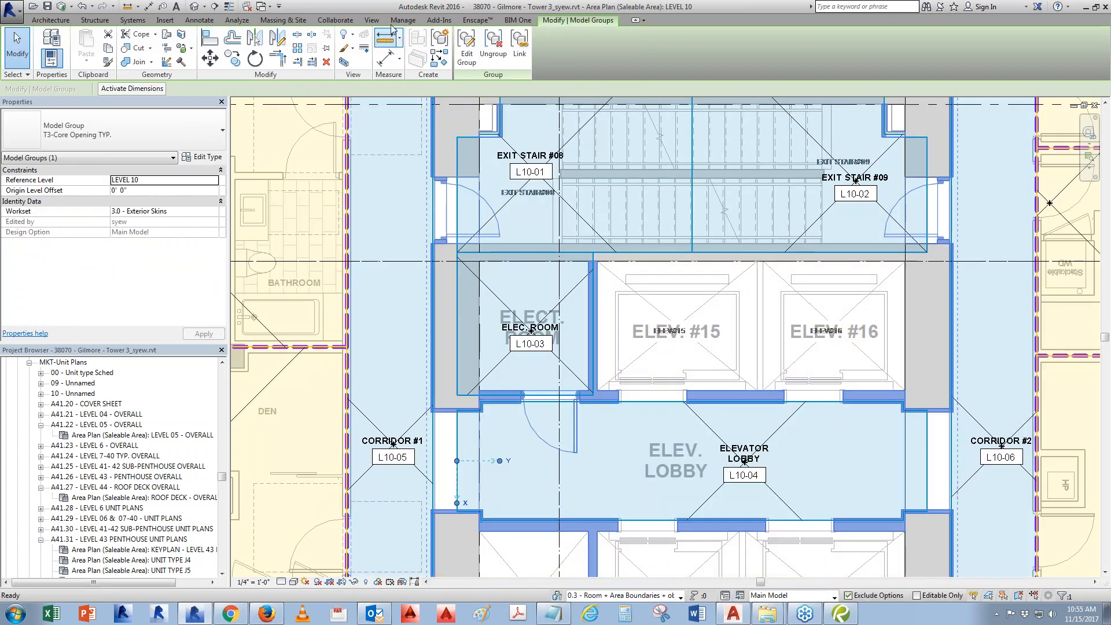
Tag all untagged doors in the selected core group with the Door Tag family, without leaders.
click(199, 20)
click(610, 53)
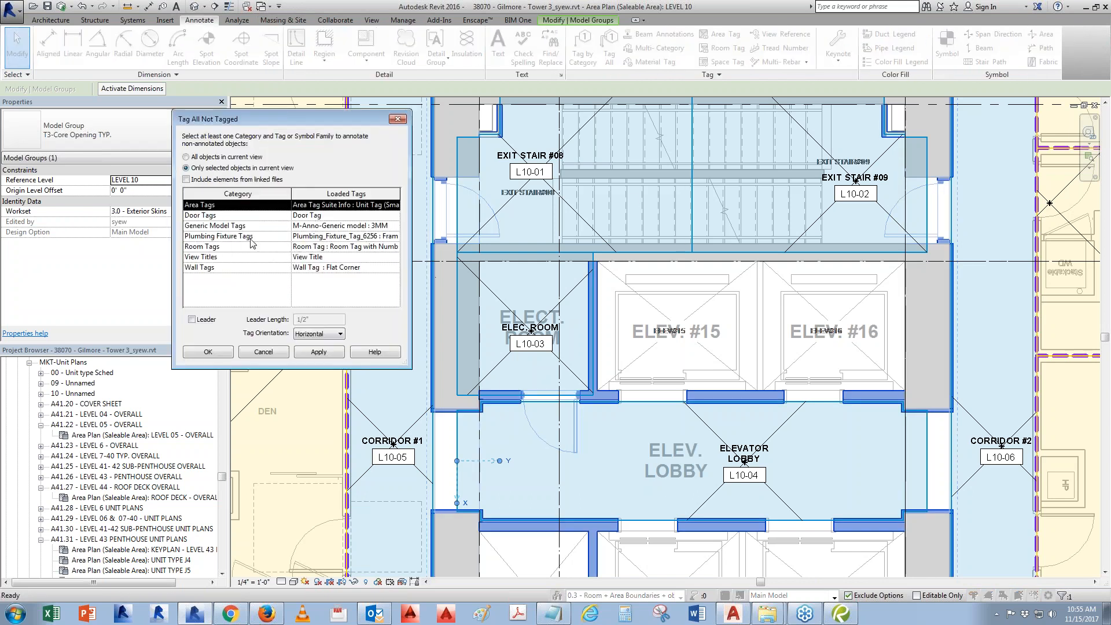
click(216, 215)
click(319, 351)
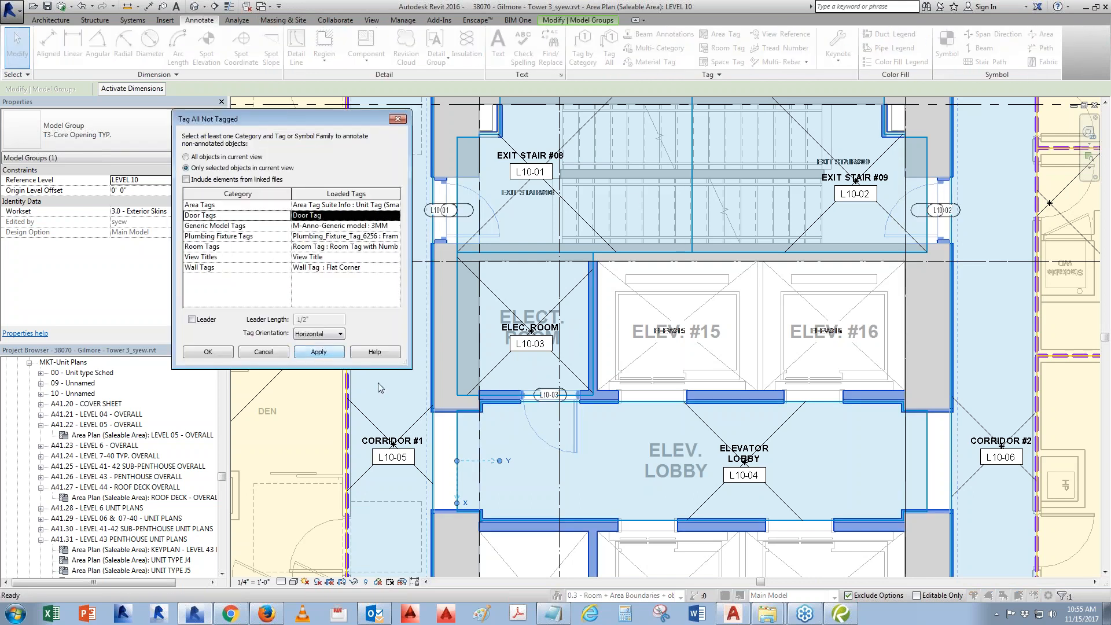
click(223, 353)
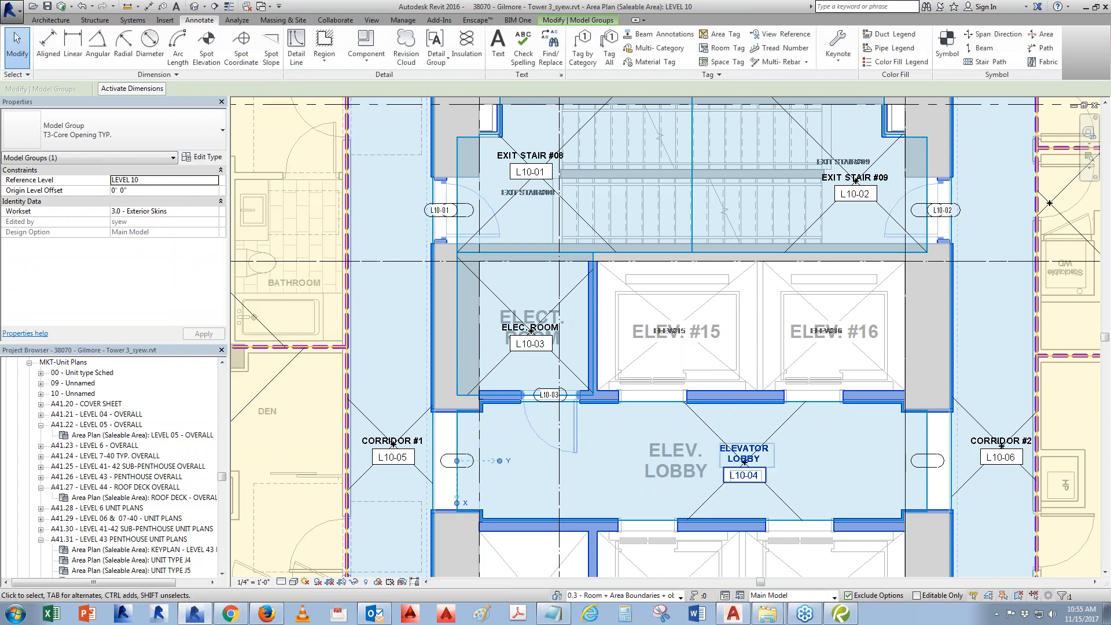
middle_drag(744, 461, 819, 380)
click(620, 388)
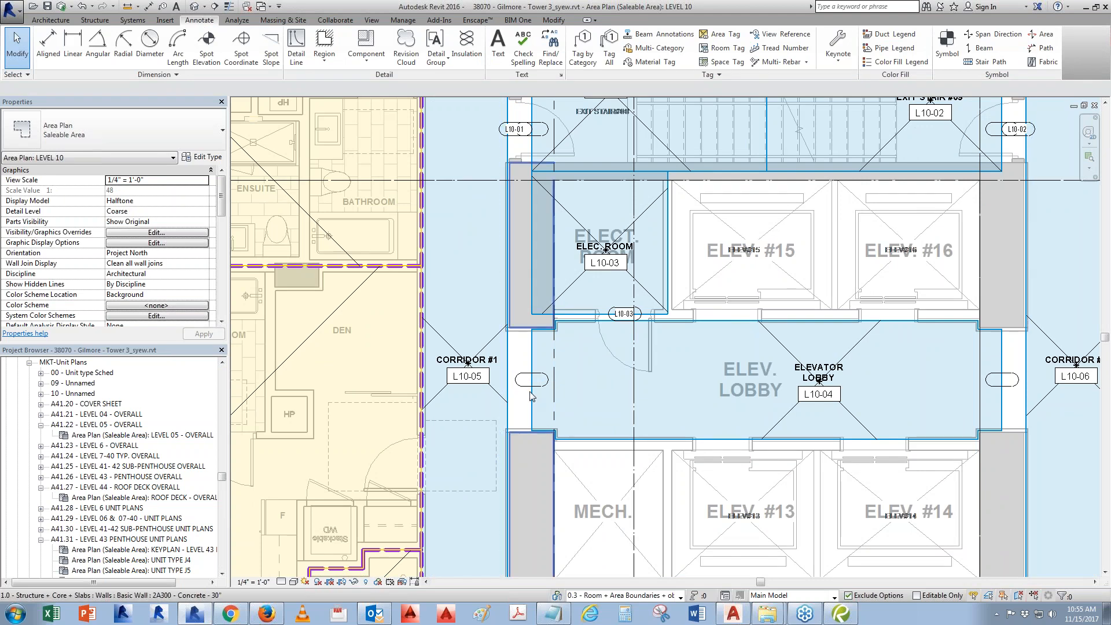
scroll(531, 393, up, 1)
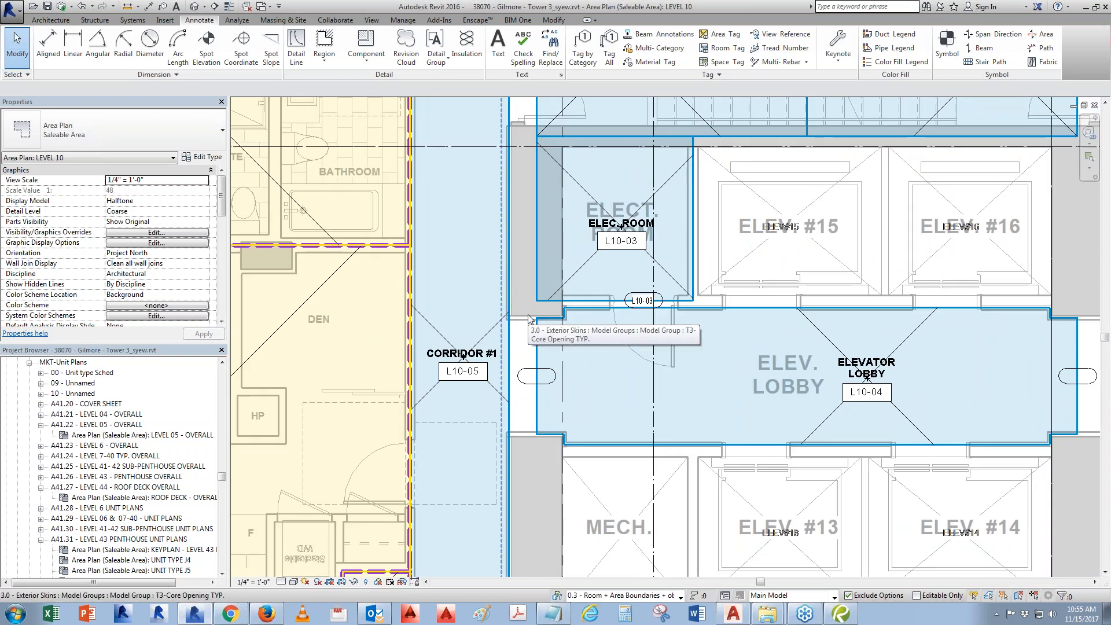
Delete the blank door tags at the two openings at either end of the elevator lobby.
click(547, 383)
key(Delete)
middle_drag(613, 409, 314, 404)
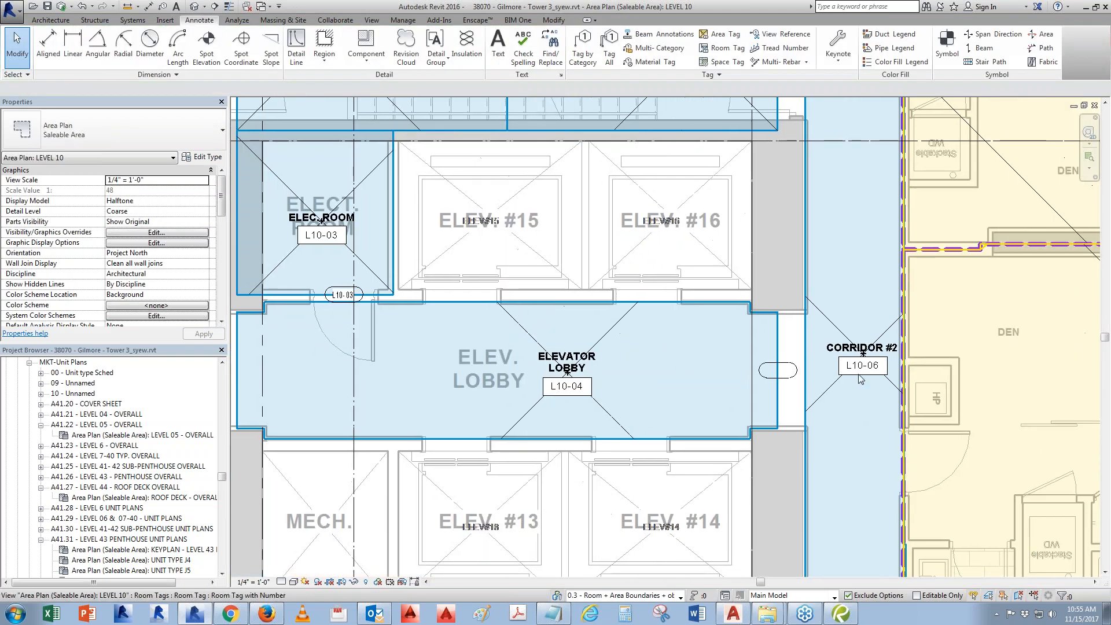
click(781, 377)
key(Delete)
Delete the blank door tags overlapping the L10-01 and L10-02 tags at the exit stair doors.
middle_drag(245, 175, 507, 251)
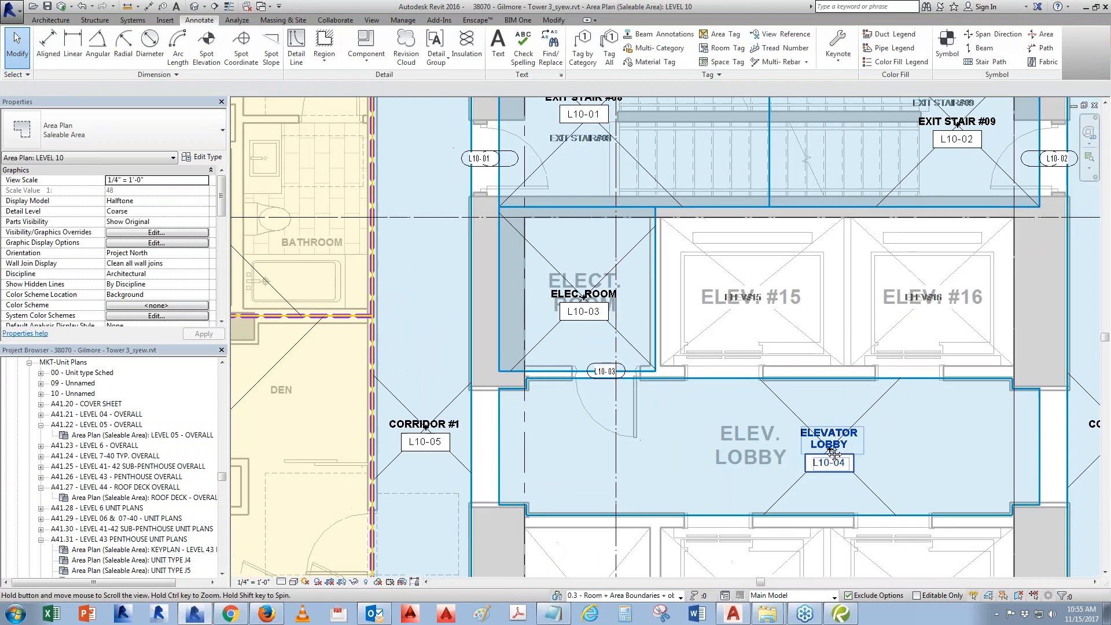
click(515, 165)
key(Delete)
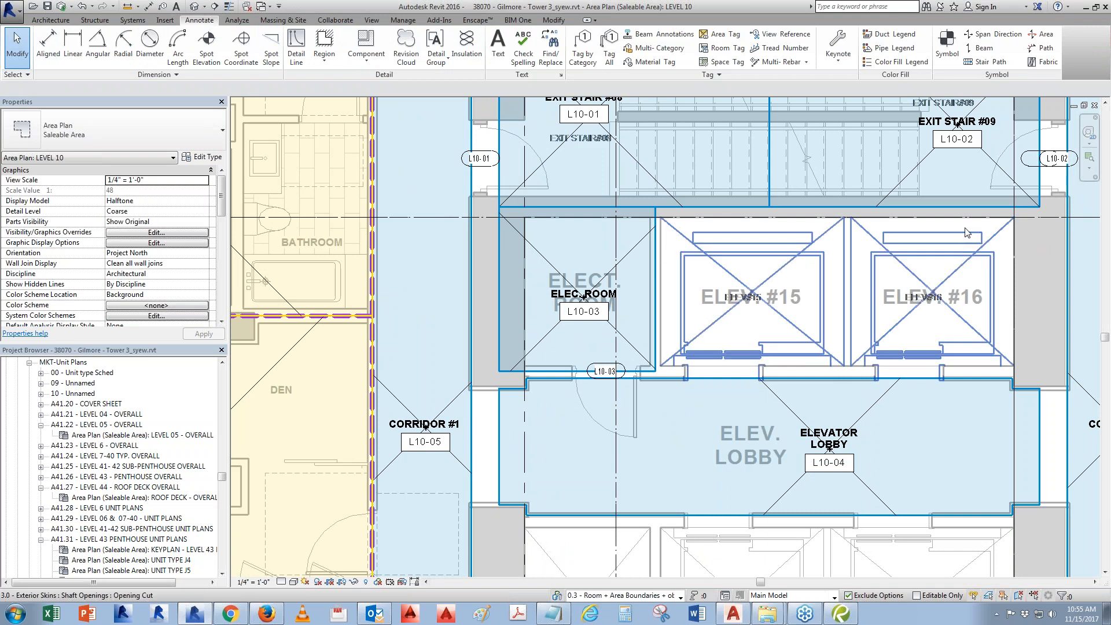
click(1036, 169)
key(Delete)
Open the T3-Core Opening TYP. group for editing and inspect the opening at the EXIT STAIR #08 door.
click(1026, 132)
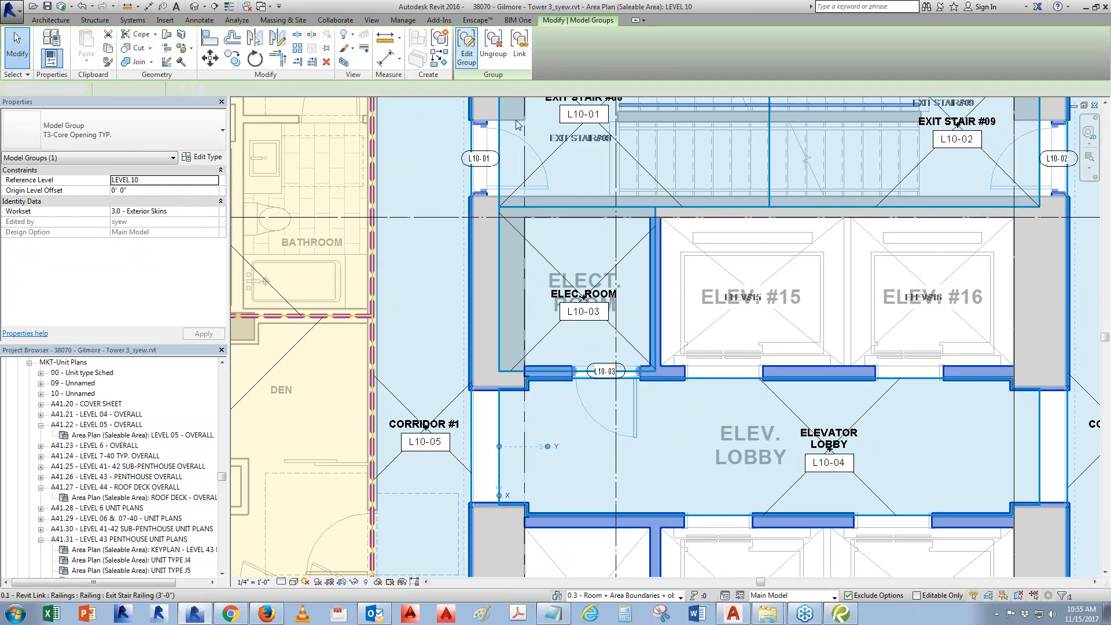
click(467, 45)
click(547, 174)
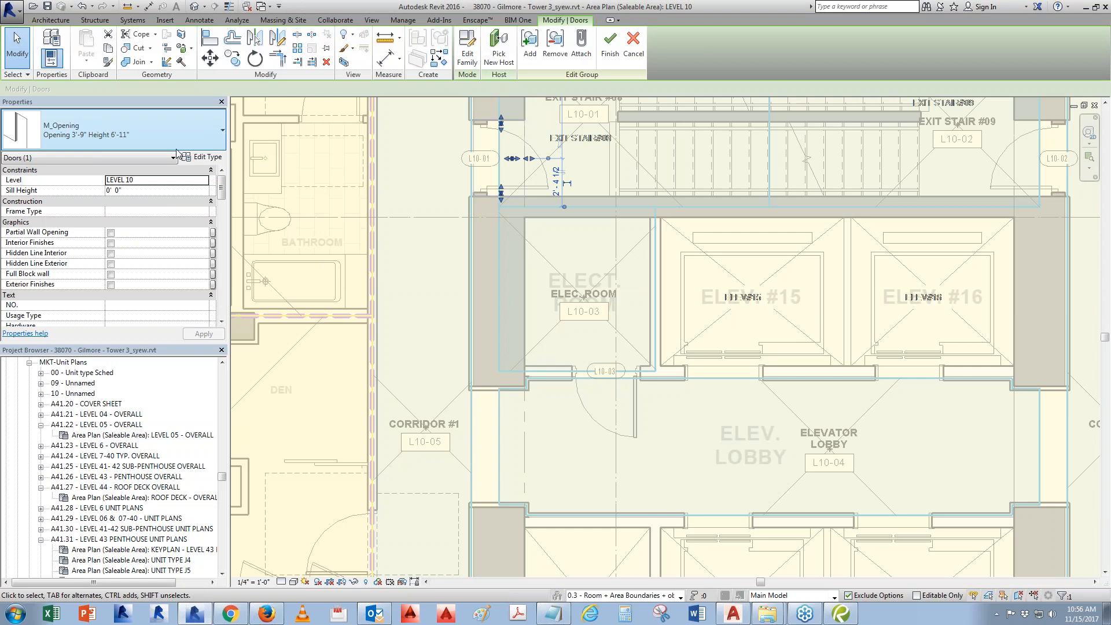
click(268, 178)
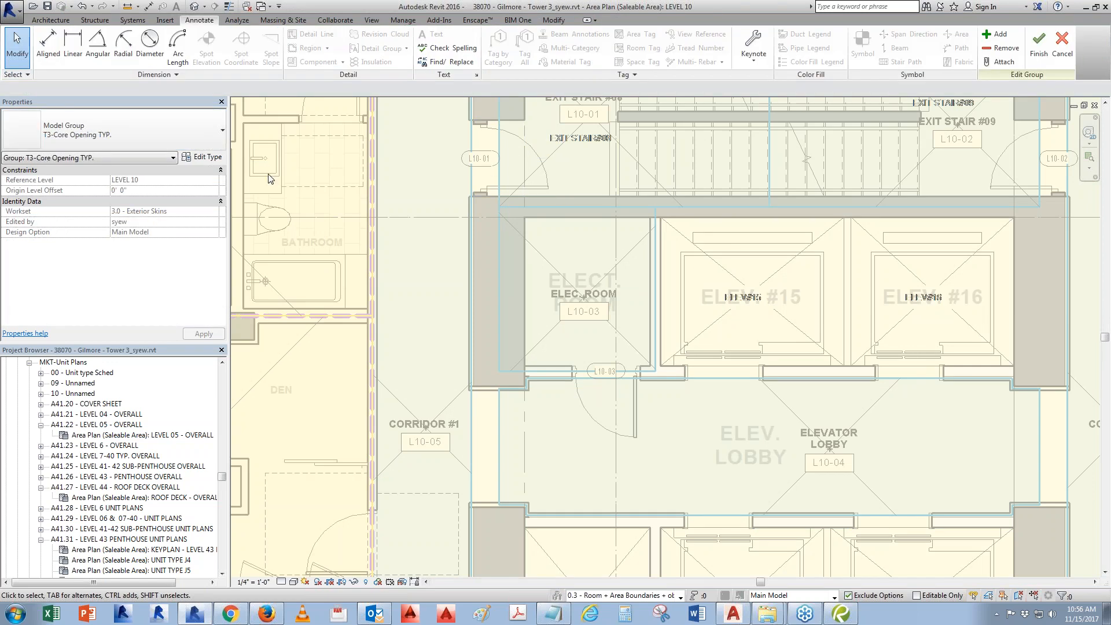
Try to place a Wall Opening - Square component by searching the component types for OPEN, and discard the group edit.
click(50, 20)
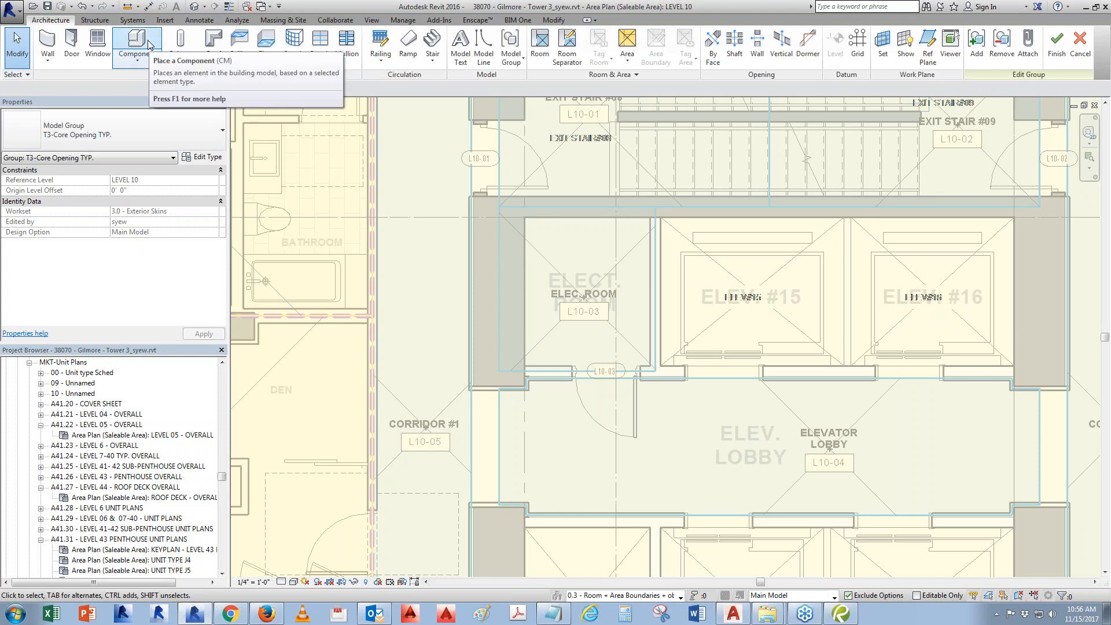
click(142, 45)
click(157, 128)
click(156, 128)
click(48, 20)
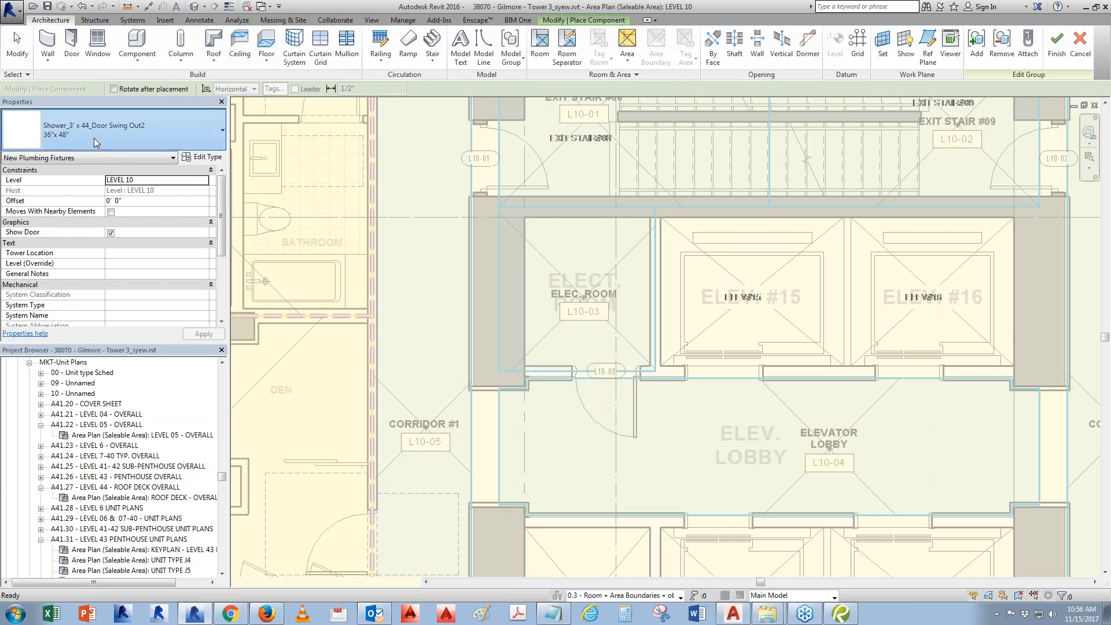
click(118, 134)
text(OPEN)
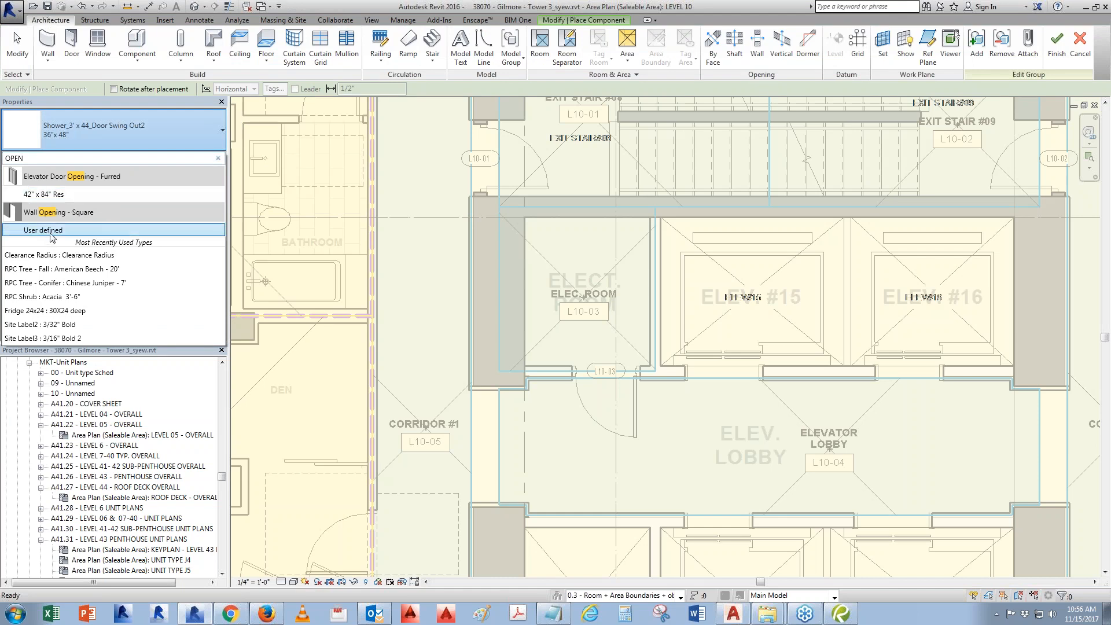
mouse_move(52, 234)
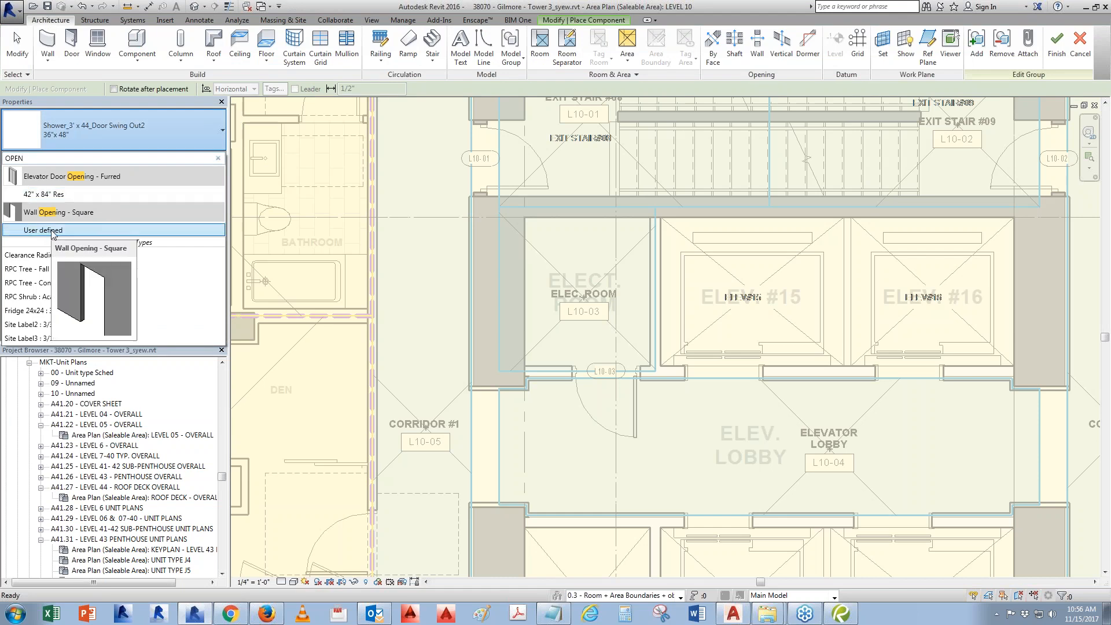
click(51, 230)
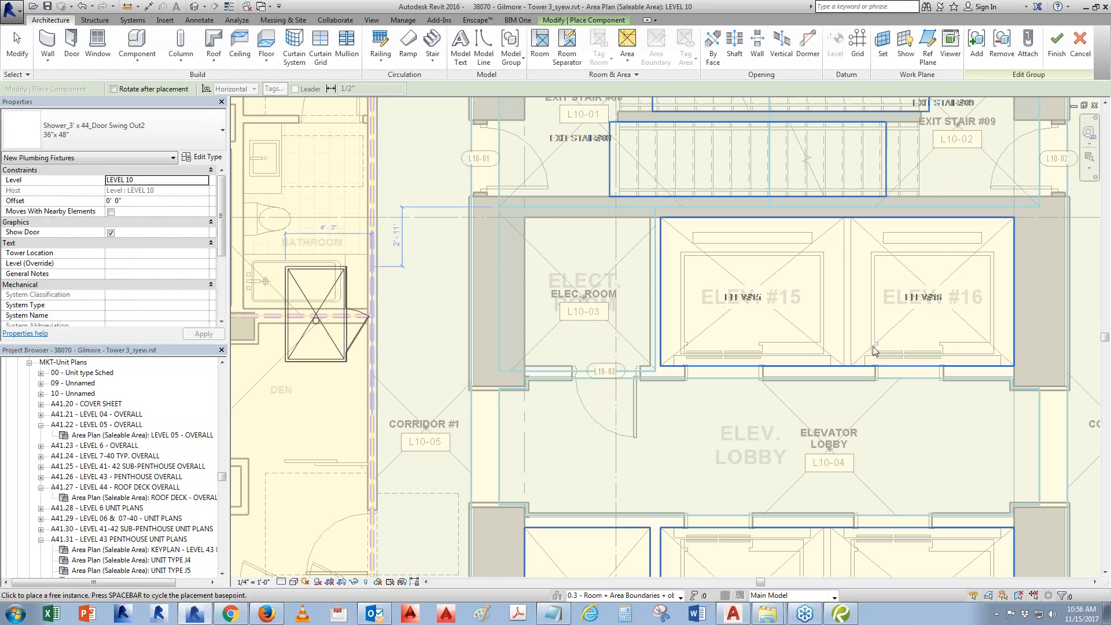
key(Escape)
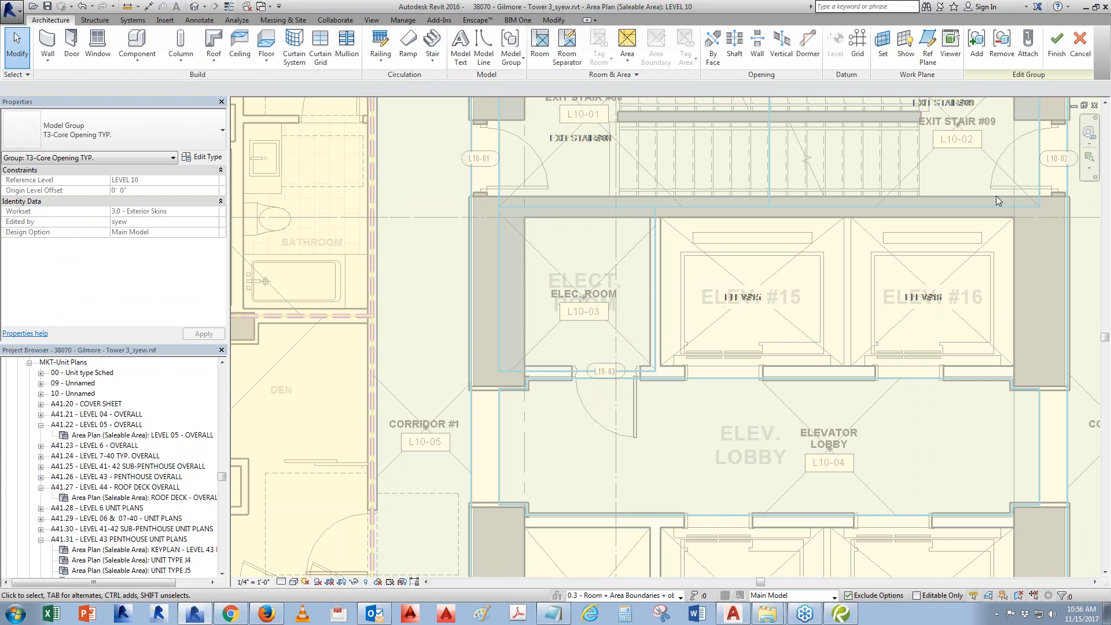
click(1080, 44)
click(584, 320)
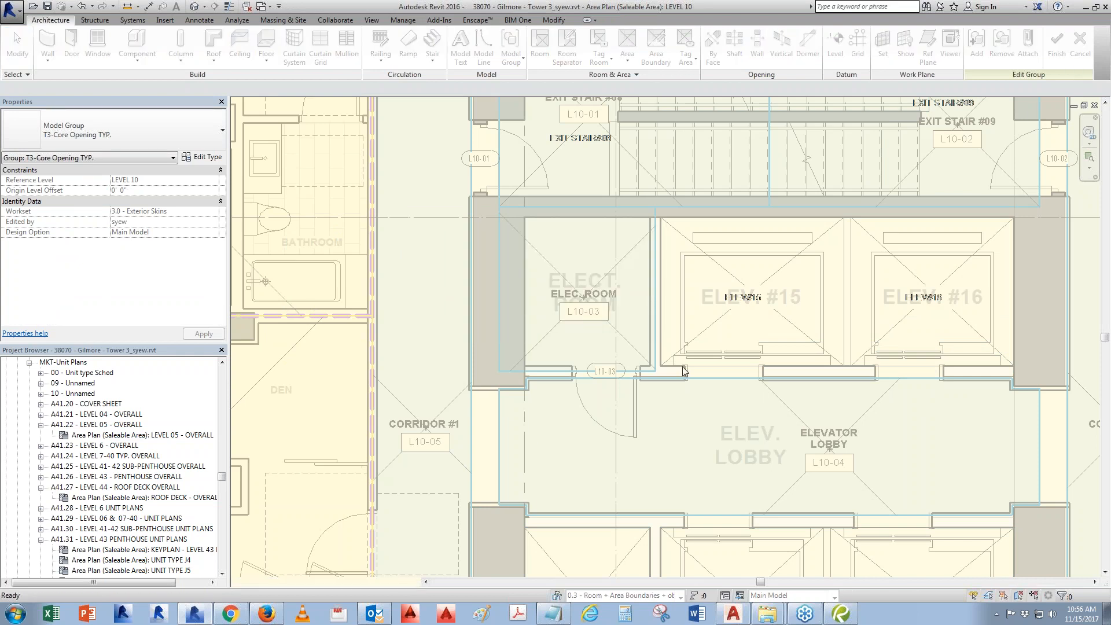
Find and open the sheet A41.34 - DOOR SCHEDULE.
scroll(658, 465, down, 4)
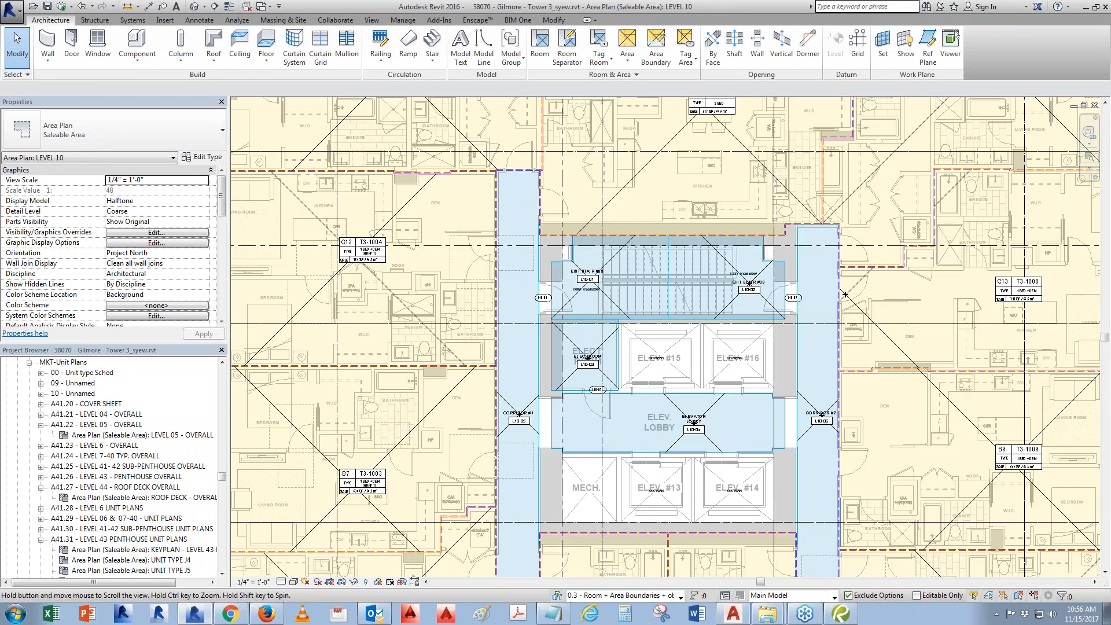
middle_drag(752, 438, 766, 349)
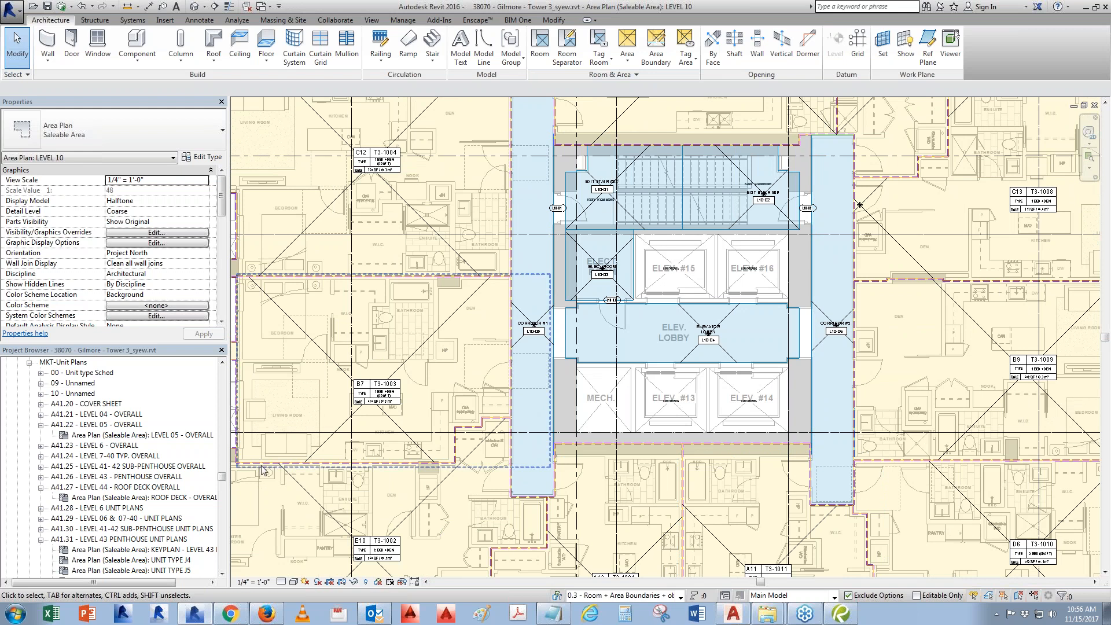
mouse_move(223, 477)
mouse_down()
mouse_move(225, 538)
mouse_move(219, 478)
mouse_up()
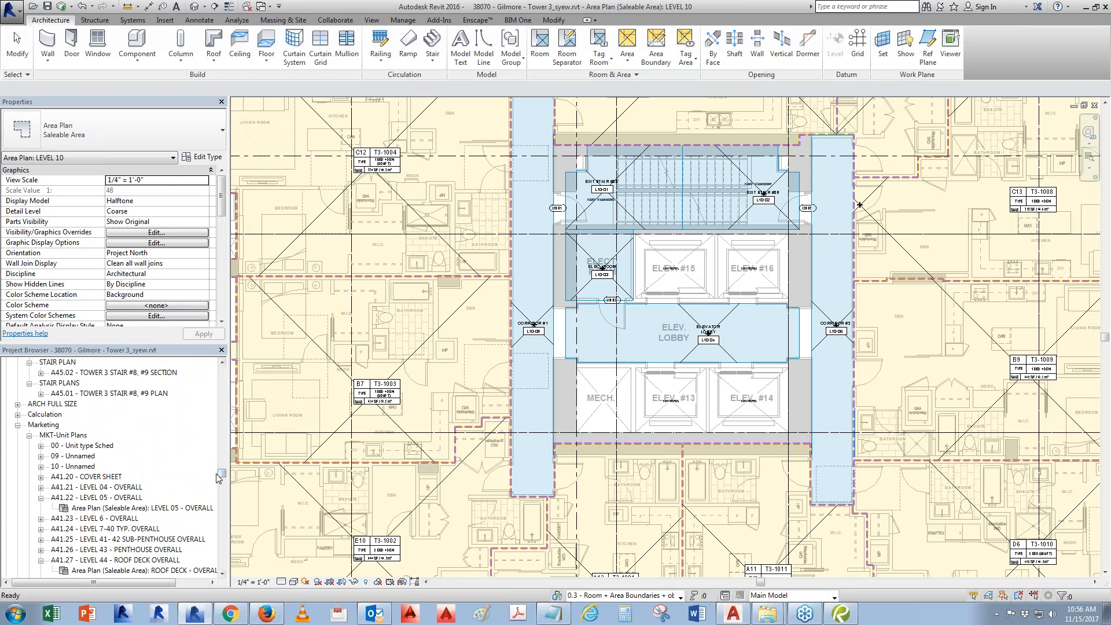
scroll(133, 478, down, 6)
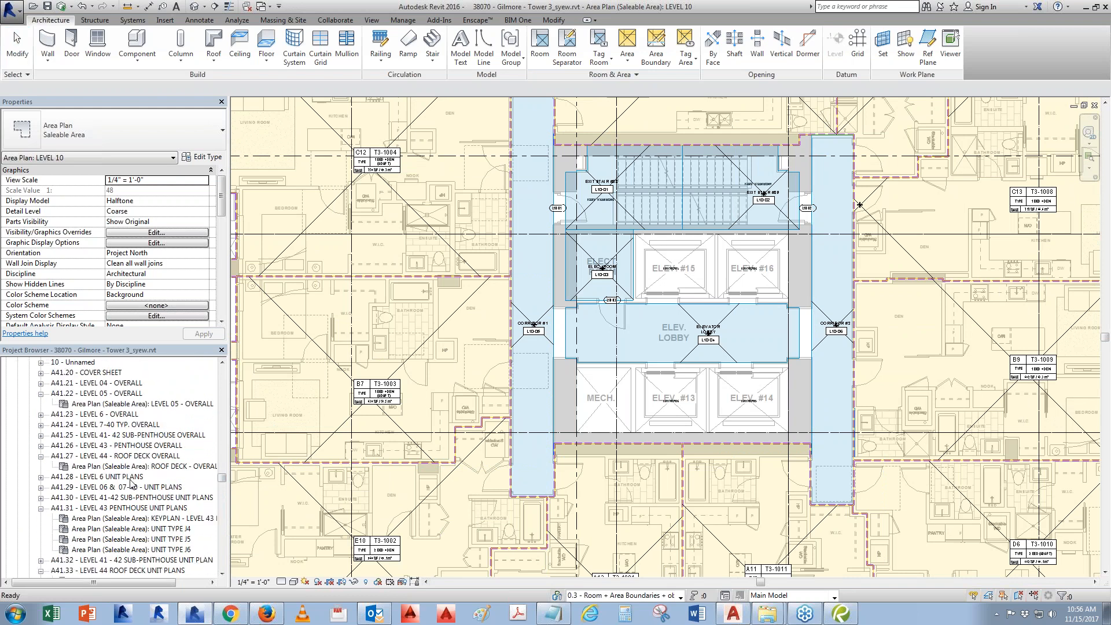
scroll(133, 483, down, 1)
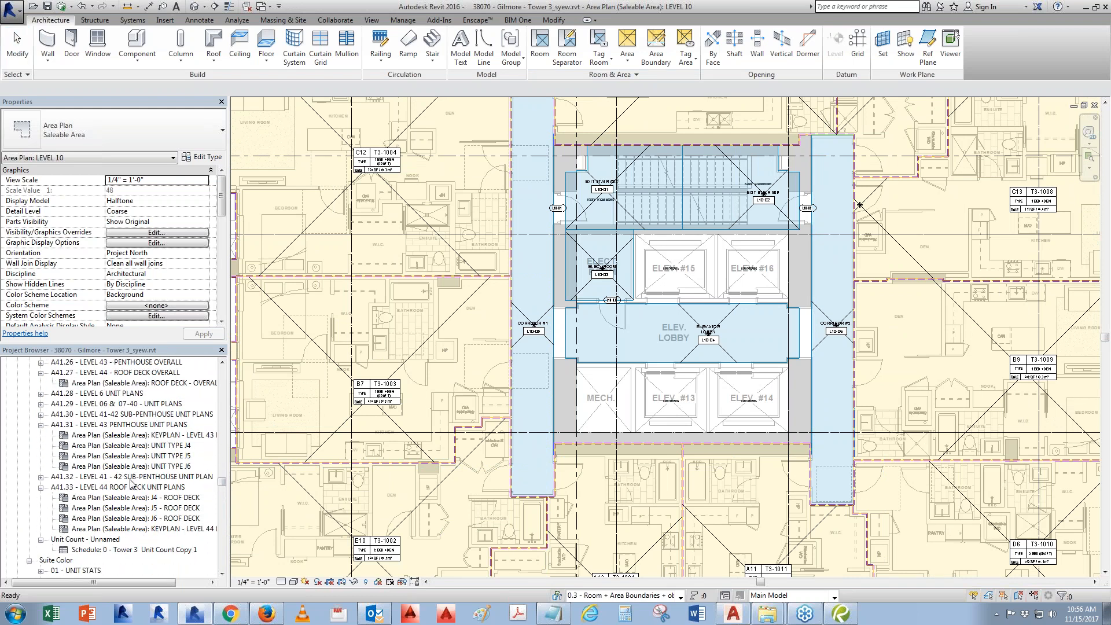
scroll(131, 482, up, 4)
click(17, 372)
scroll(70, 413, up, 5)
scroll(69, 414, up, 1)
double_click(92, 457)
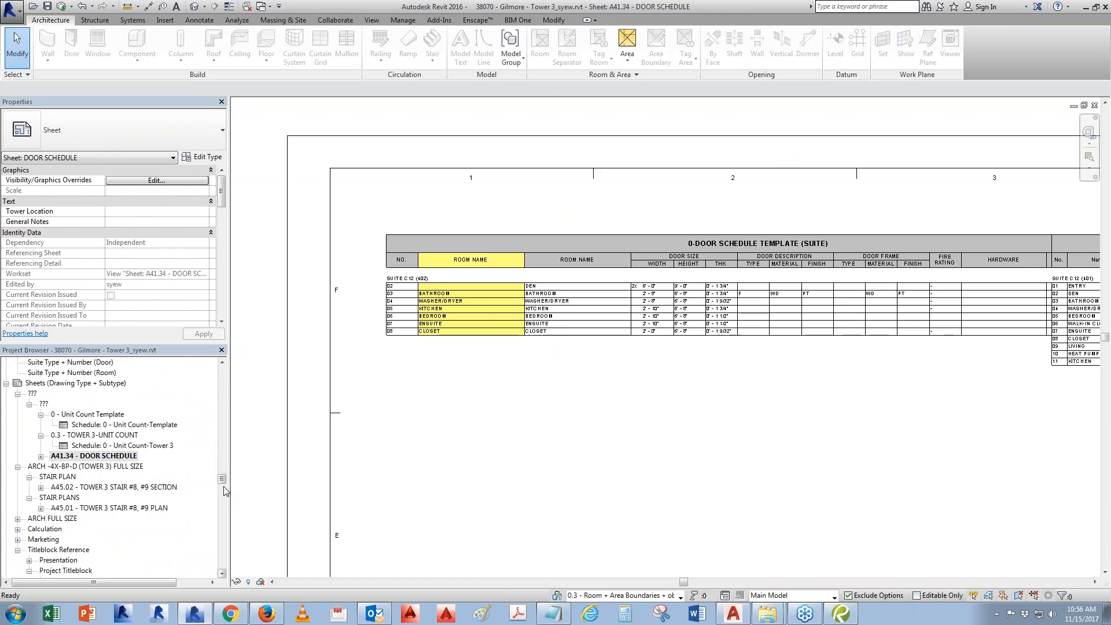
Move the suite room finish schedule sideways on the sheet, clear of the suite door schedule.
middle_drag(509, 420, 490, 417)
drag(695, 255, 764, 255)
middle_drag(491, 417, 674, 390)
Place the common L4-ROOF door schedule and room finish schedule templates on the sheet below the suite schedules.
drag(222, 480, 223, 457)
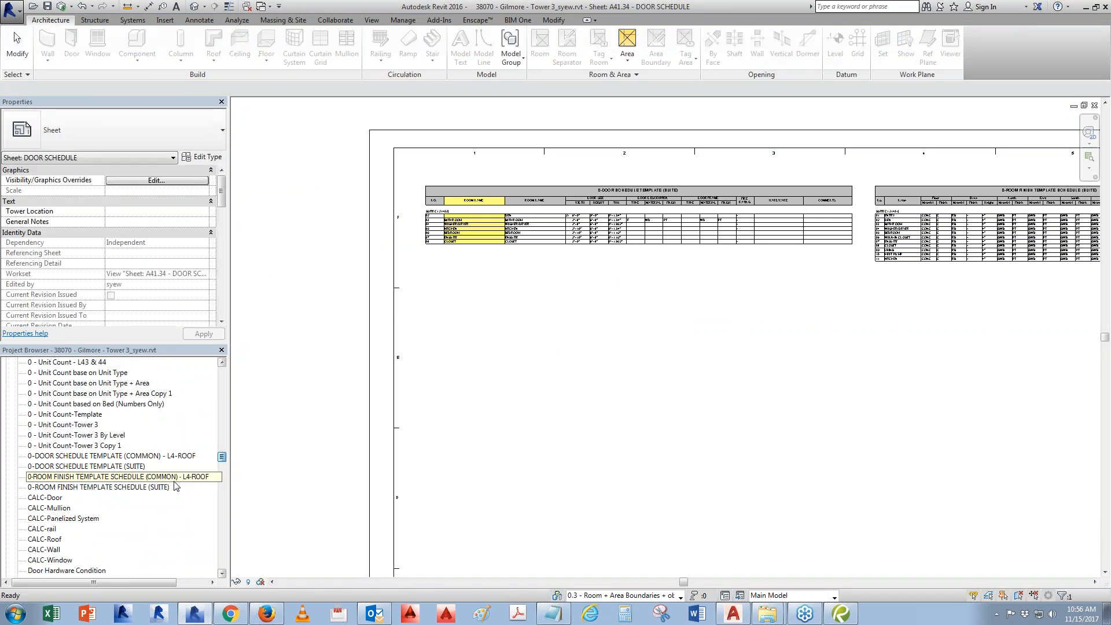
click(138, 457)
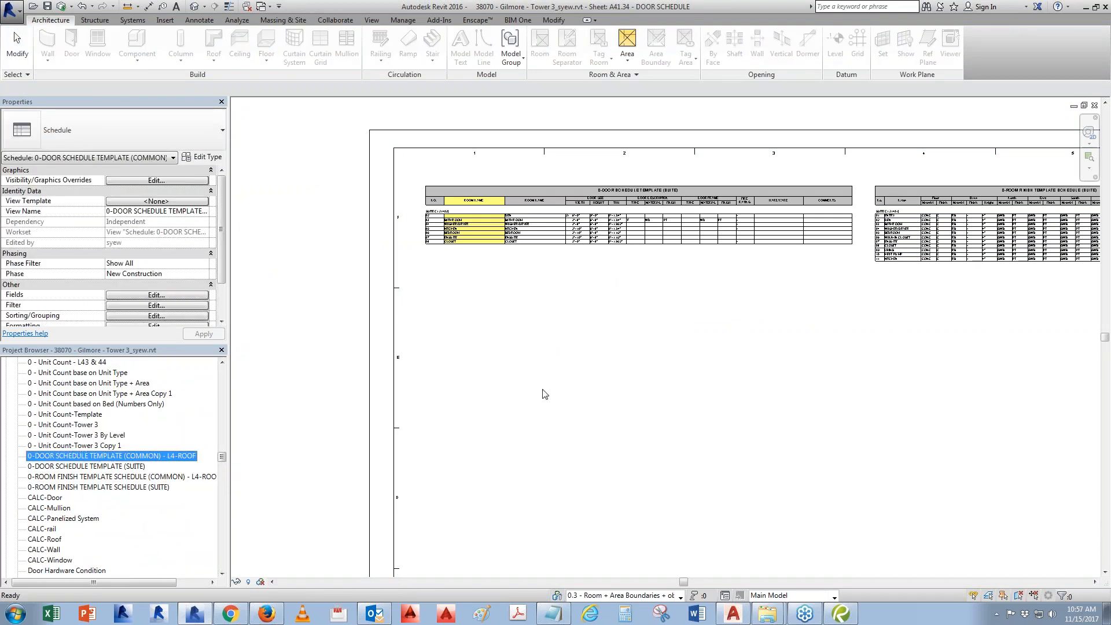
drag(543, 389, 568, 379)
click(611, 340)
drag(159, 479, 885, 362)
middle_drag(946, 375, 797, 357)
click(939, 339)
Open the common door schedule placed on the sheet for editing.
middle_drag(438, 369, 629, 363)
click(608, 317)
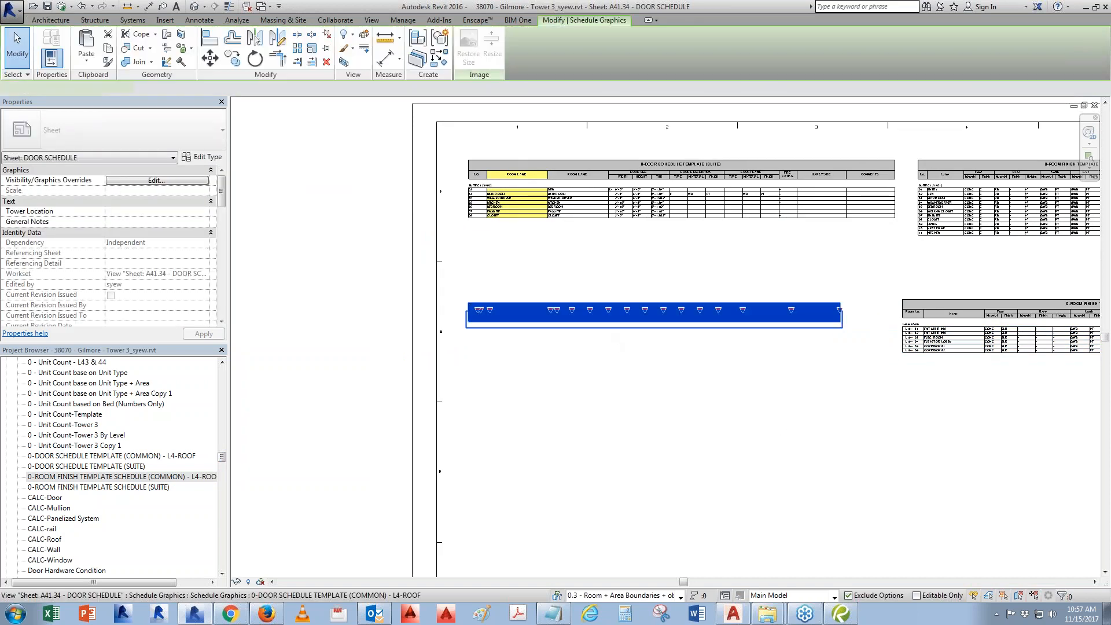
right_click(596, 317)
click(700, 77)
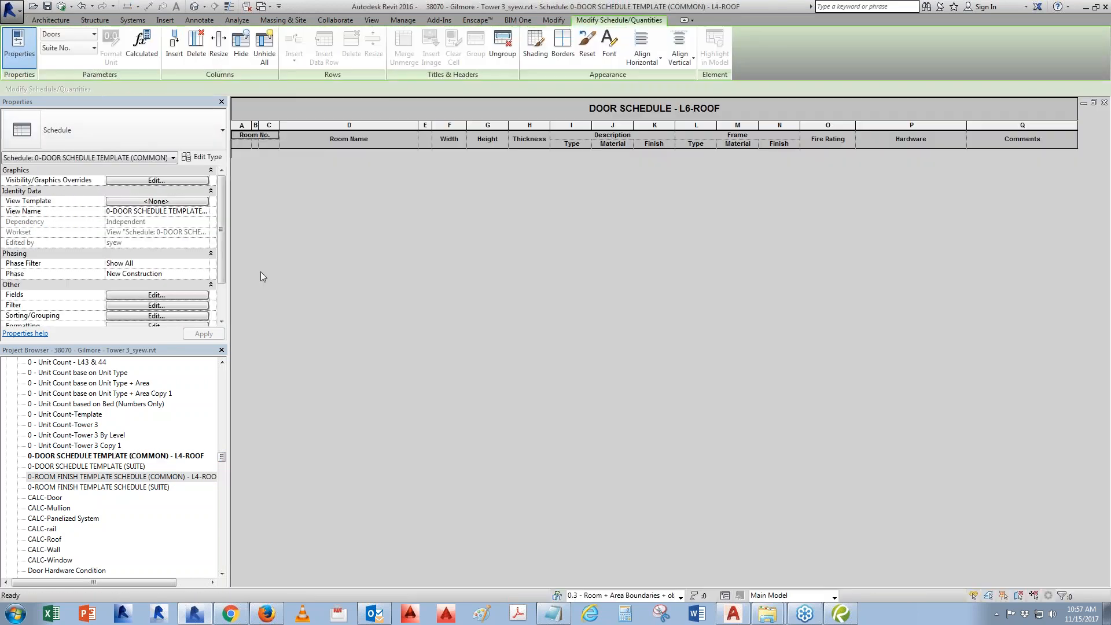
Set the door schedule's Usage Type filter condition to contains and change the condition of its Show in Schedule filter.
click(168, 294)
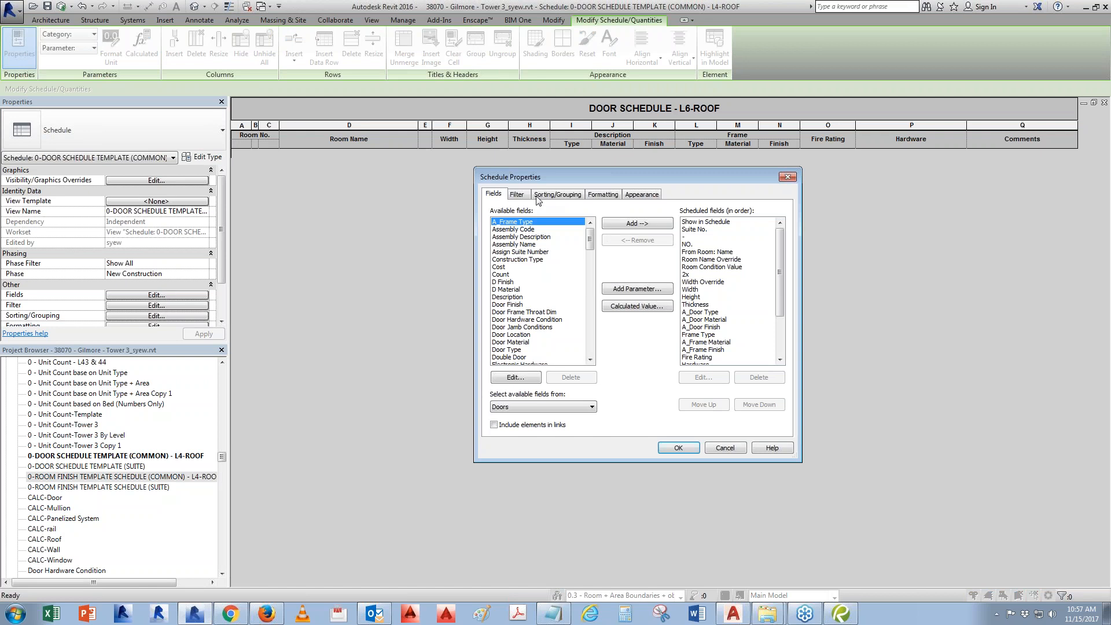
click(646, 212)
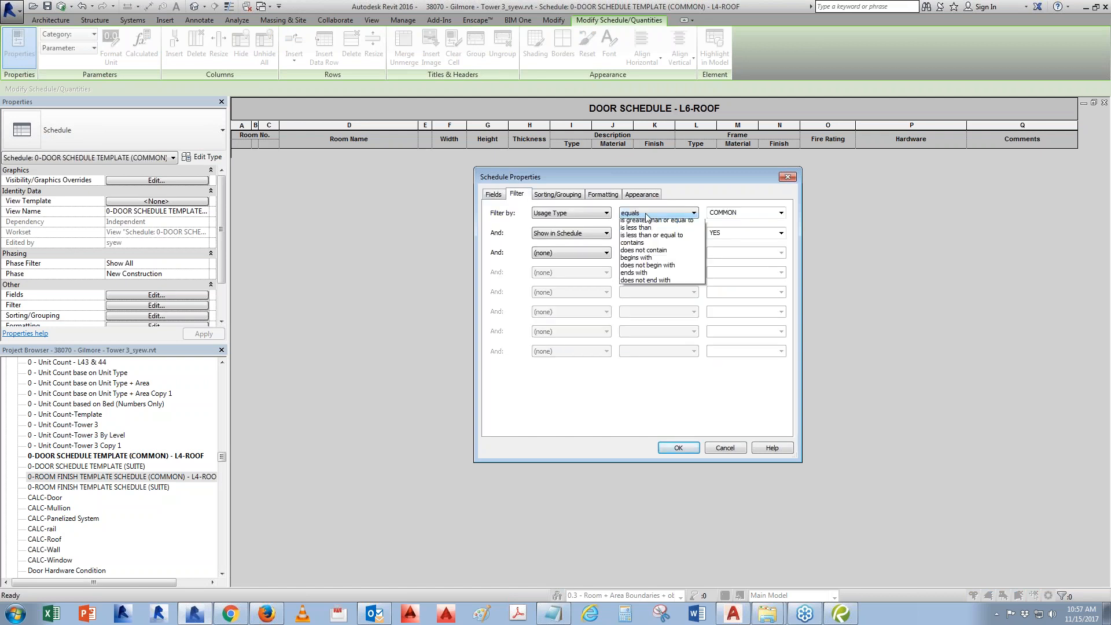
click(641, 280)
key(Tab)
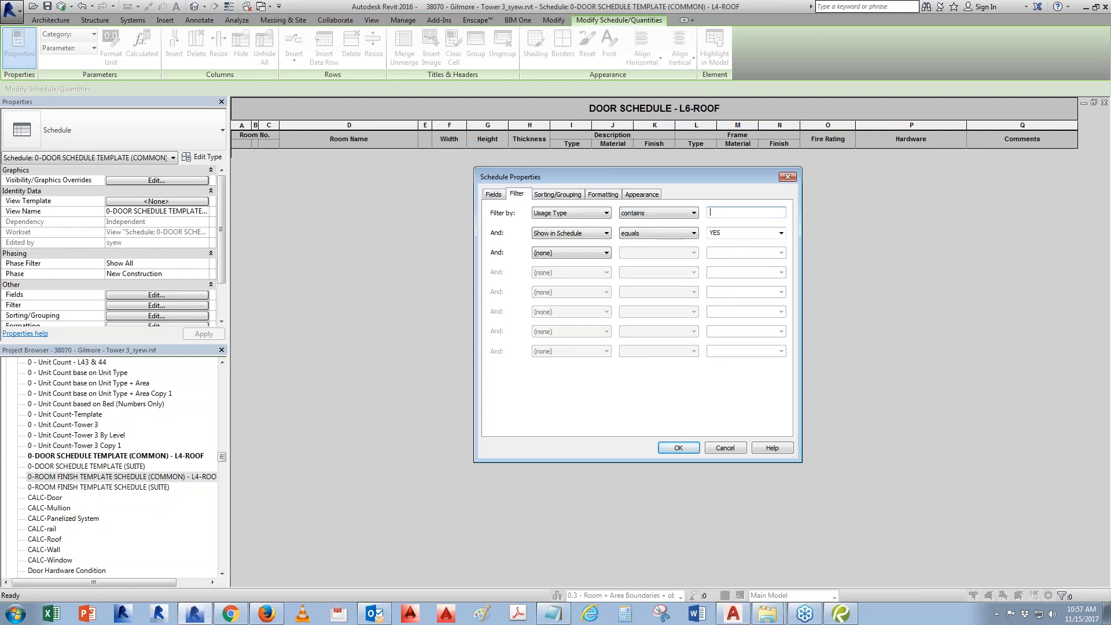
click(666, 234)
click(637, 288)
click(677, 447)
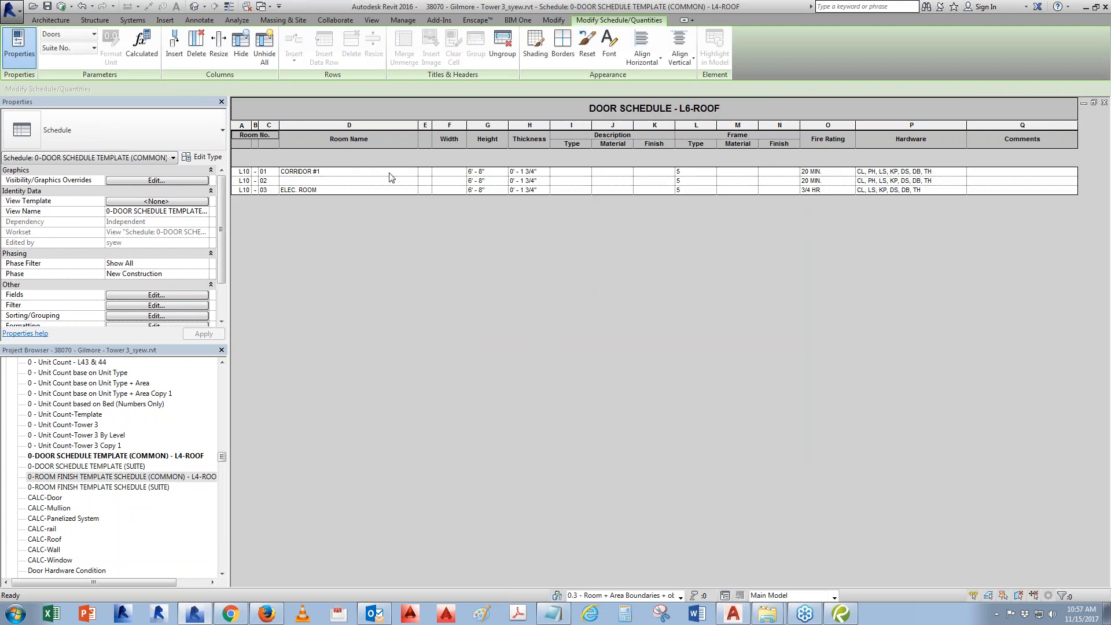
Highlight scheduled door L10-02, whose room name is blank, in the LEVEL 10 area plan.
drag(310, 183, 247, 184)
click(728, 45)
click(615, 322)
scroll(799, 379, down, 8)
middle_drag(800, 379, 797, 360)
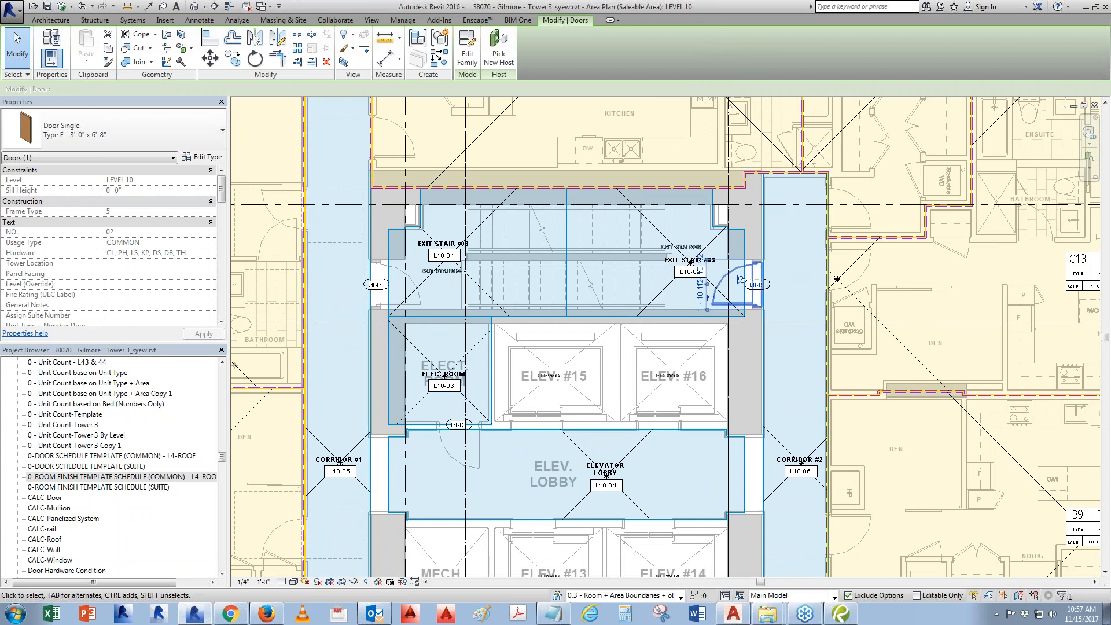
scroll(723, 299, up, 4)
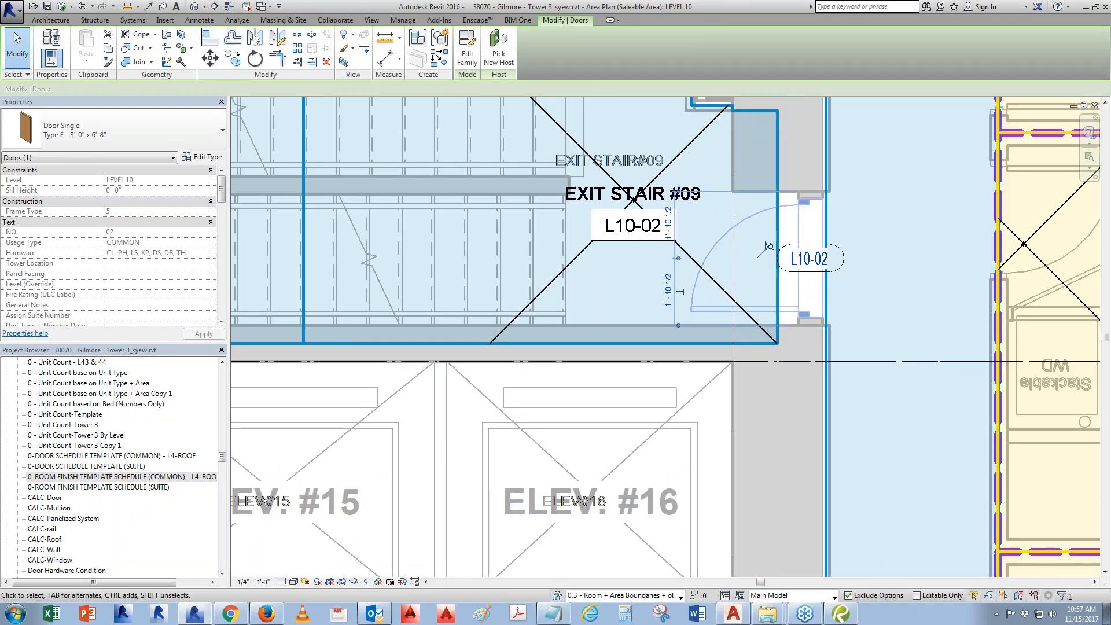
Edit the T3-Core Opening TYP. group, check the identity data of the opening at the EXIT STAIR #09 door, and finish group editing.
click(882, 329)
click(849, 324)
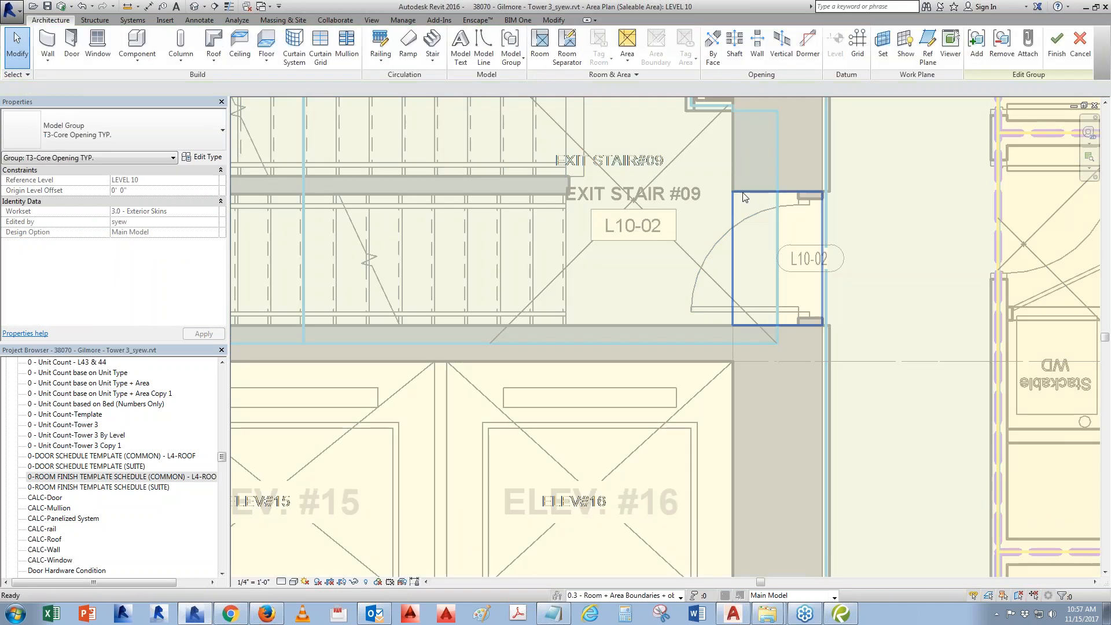
click(731, 231)
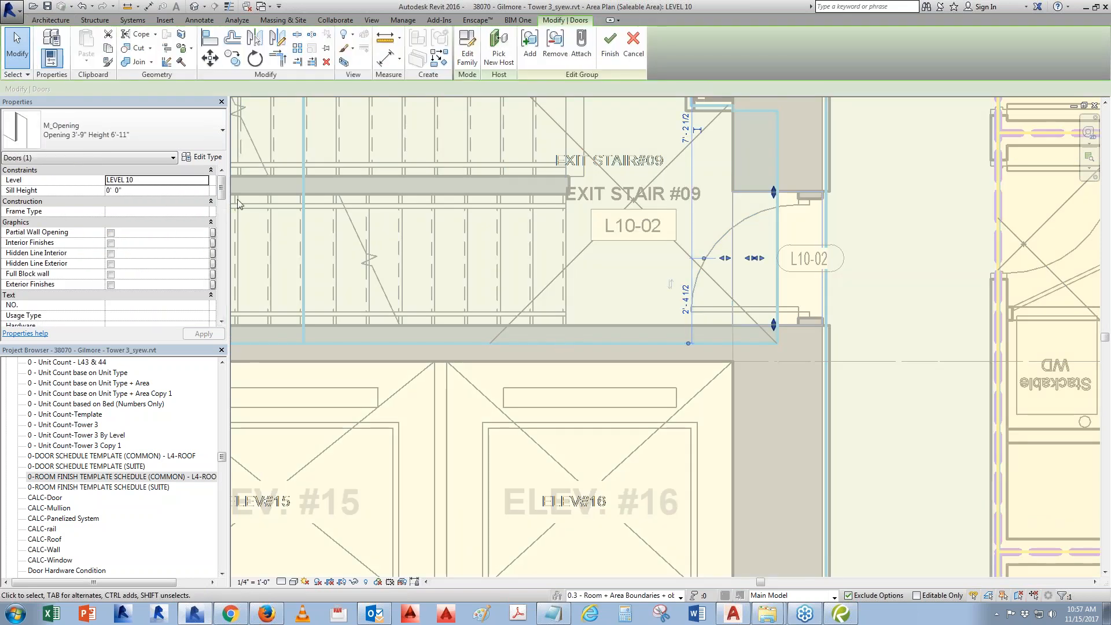
drag(225, 187, 222, 247)
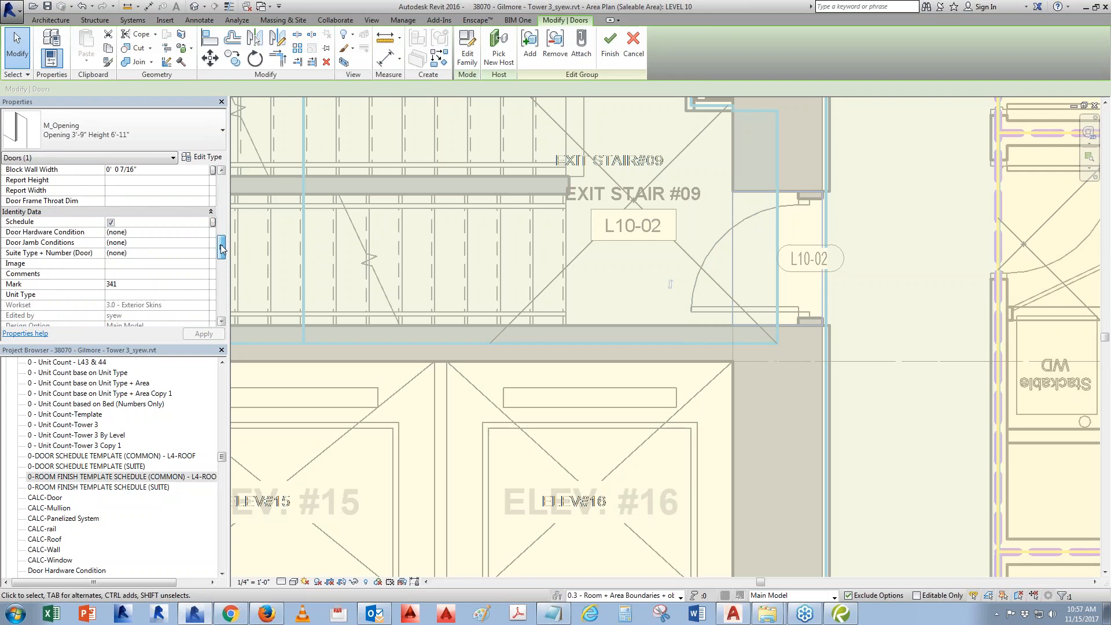
key(Escape)
scroll(949, 260, down, 3)
middle_drag(1005, 258, 937, 252)
scroll(837, 328, up, 3)
click(1057, 44)
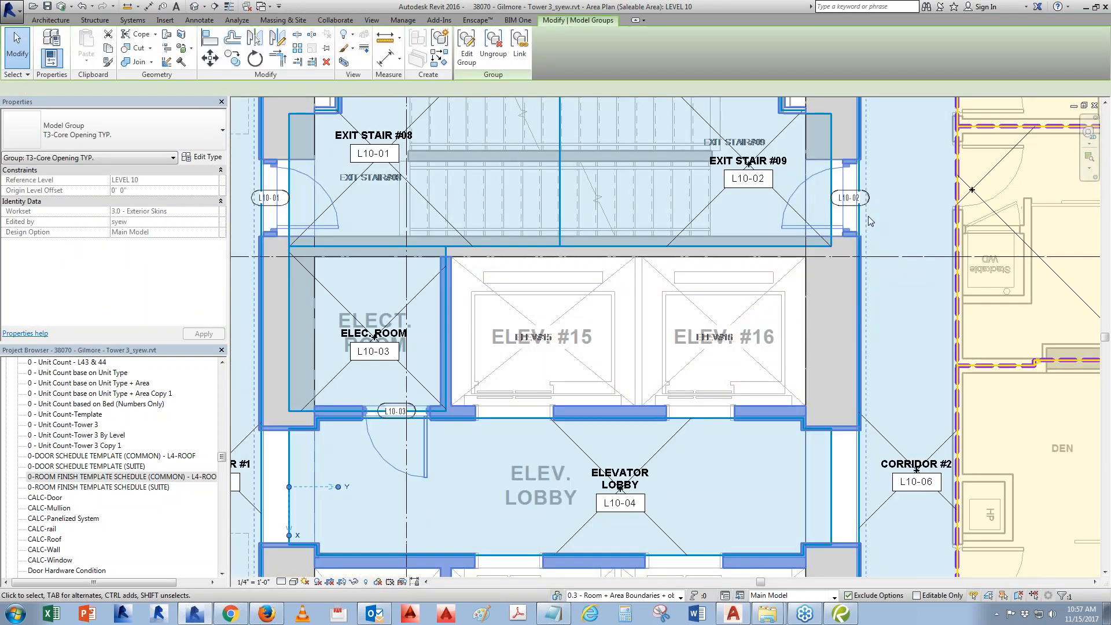
Find scheduled door L10-02 in the model and, inside its T3-Core Opening TYP. group, set its Room Condition Value to 2.
key(ctrl+Tab)
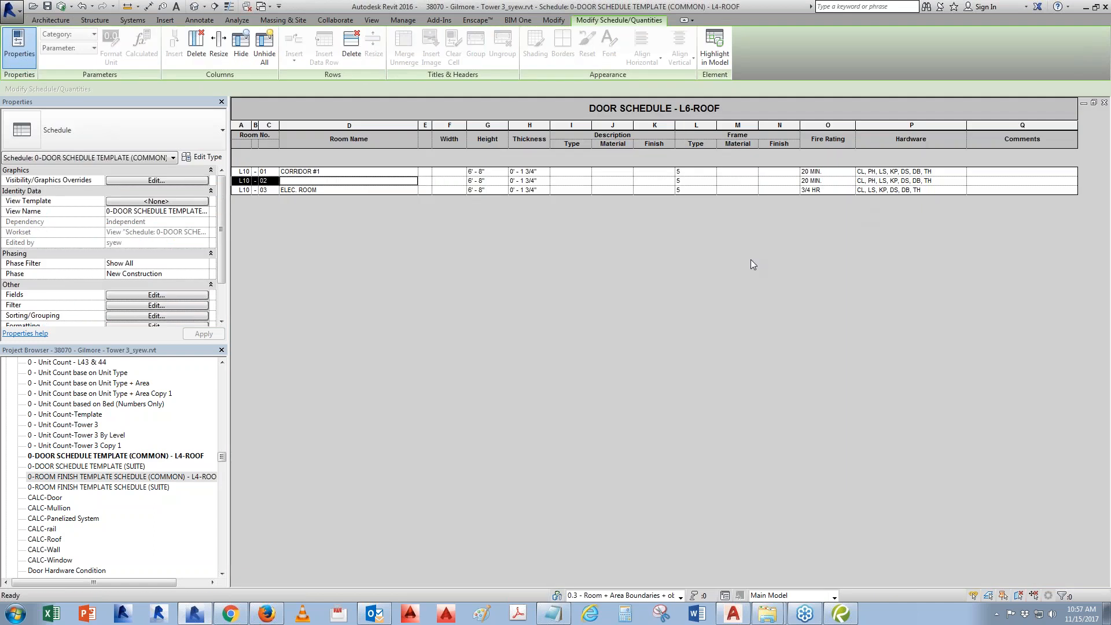
click(723, 61)
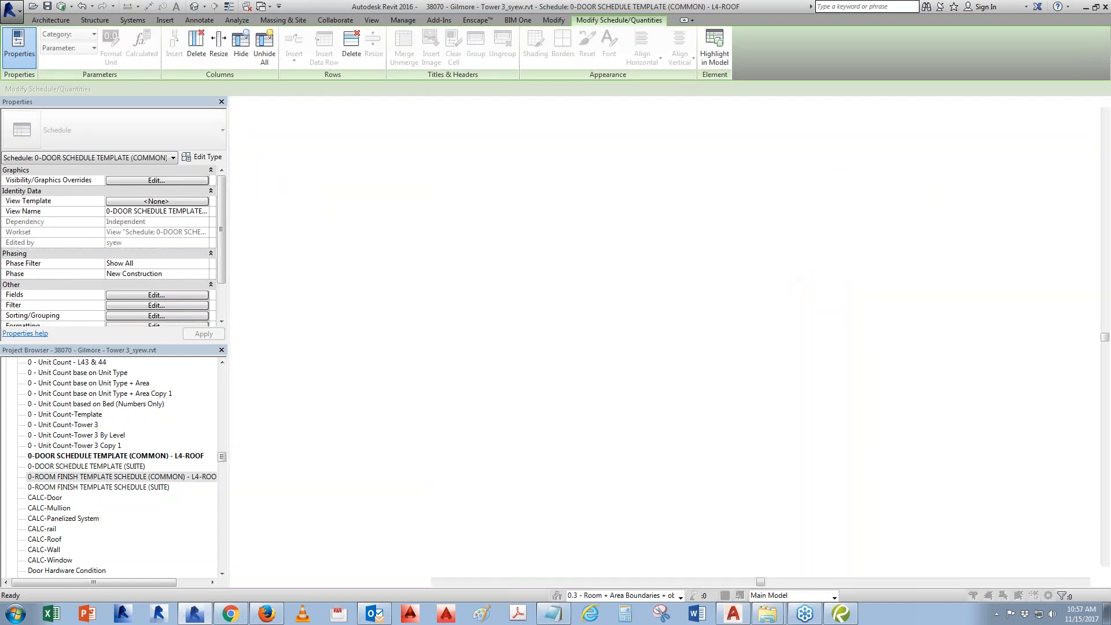
double_click(730, 230)
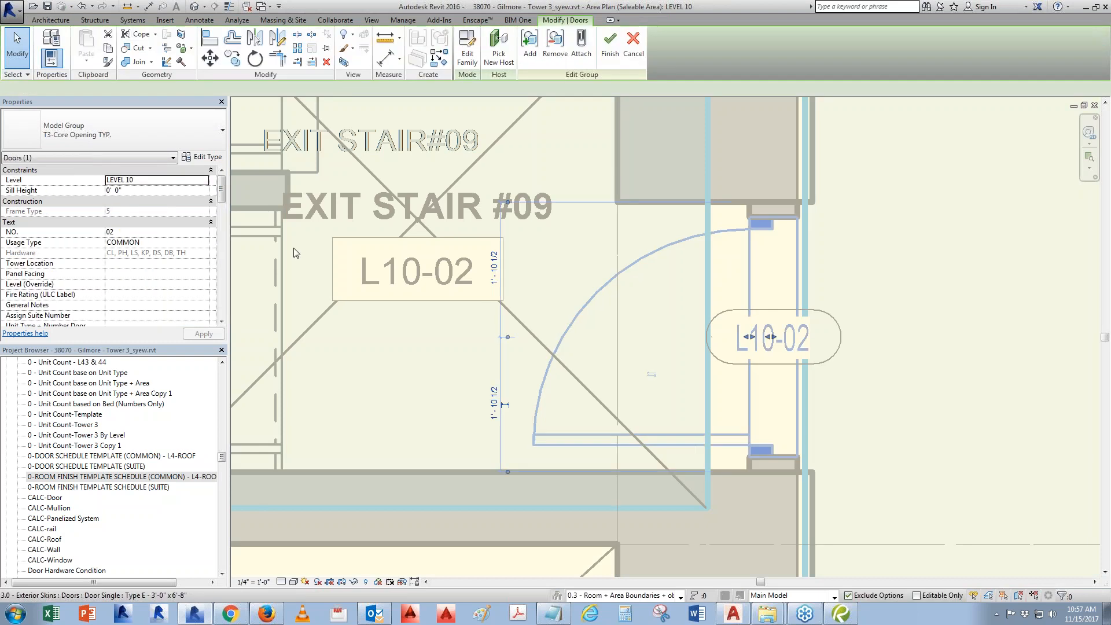
drag(221, 190, 217, 321)
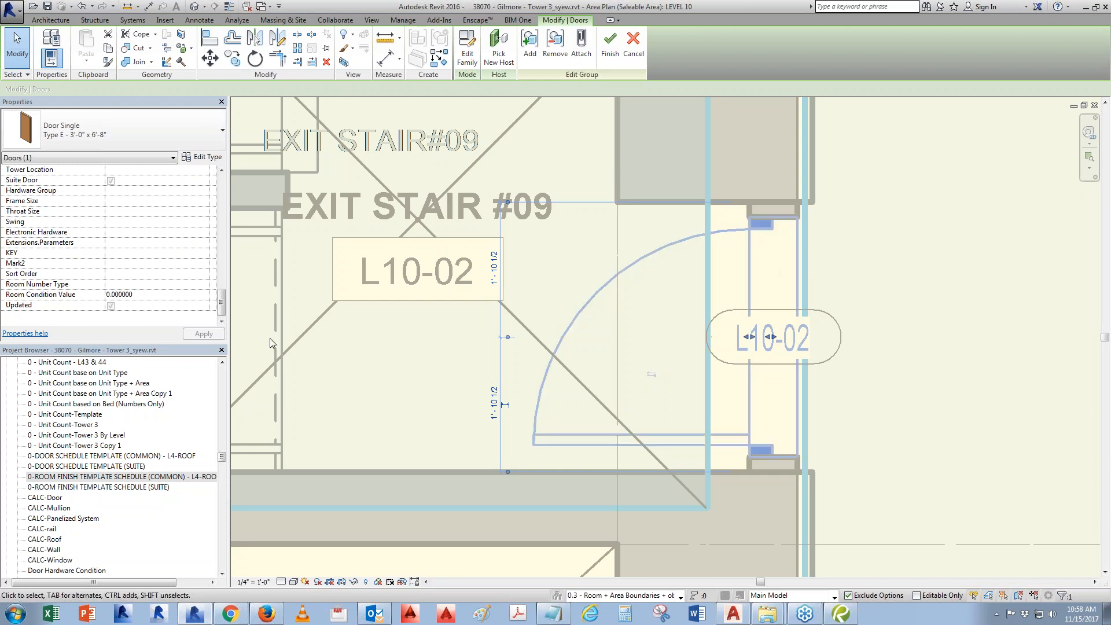
click(162, 295)
text(2)
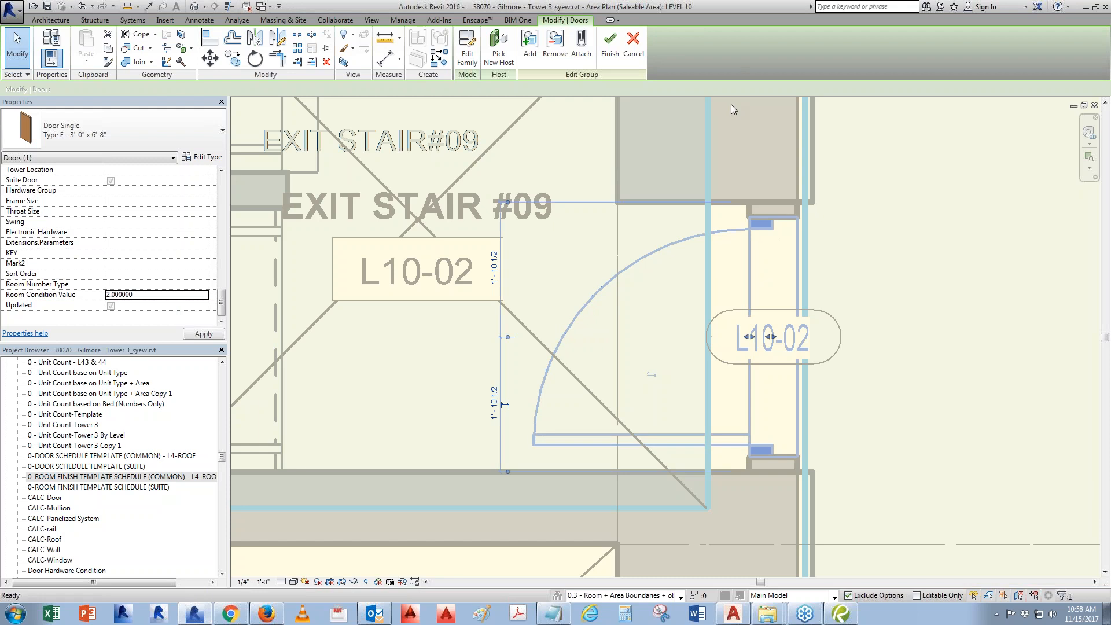
Check door L10-02's room name in the common door schedule and finish editing the group.
click(797, 220)
key(ctrl+Tab)
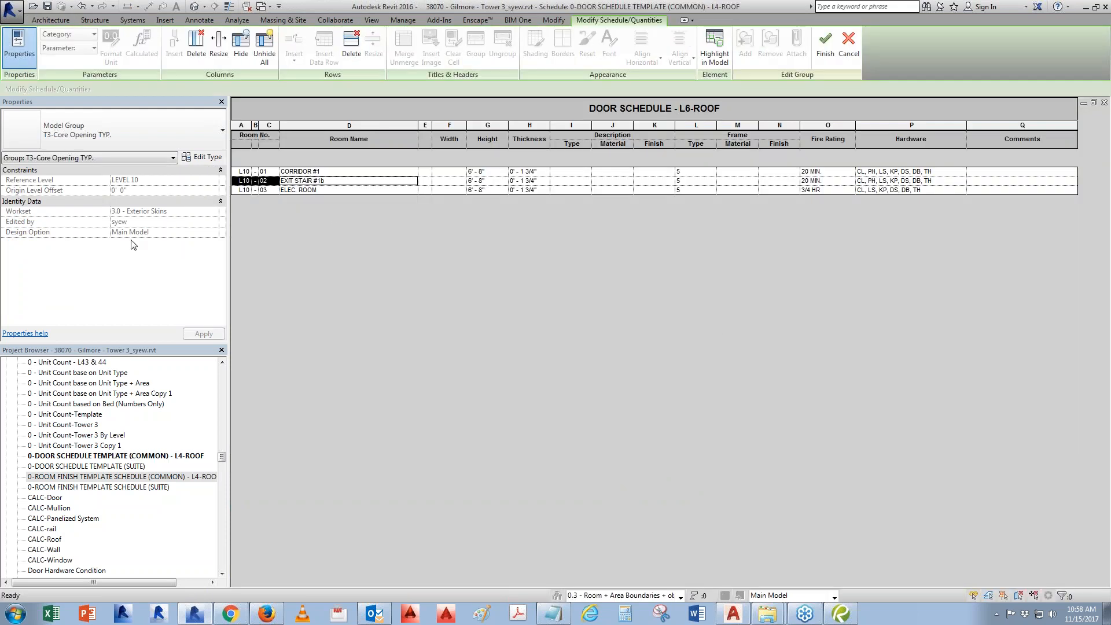
drag(219, 454, 226, 369)
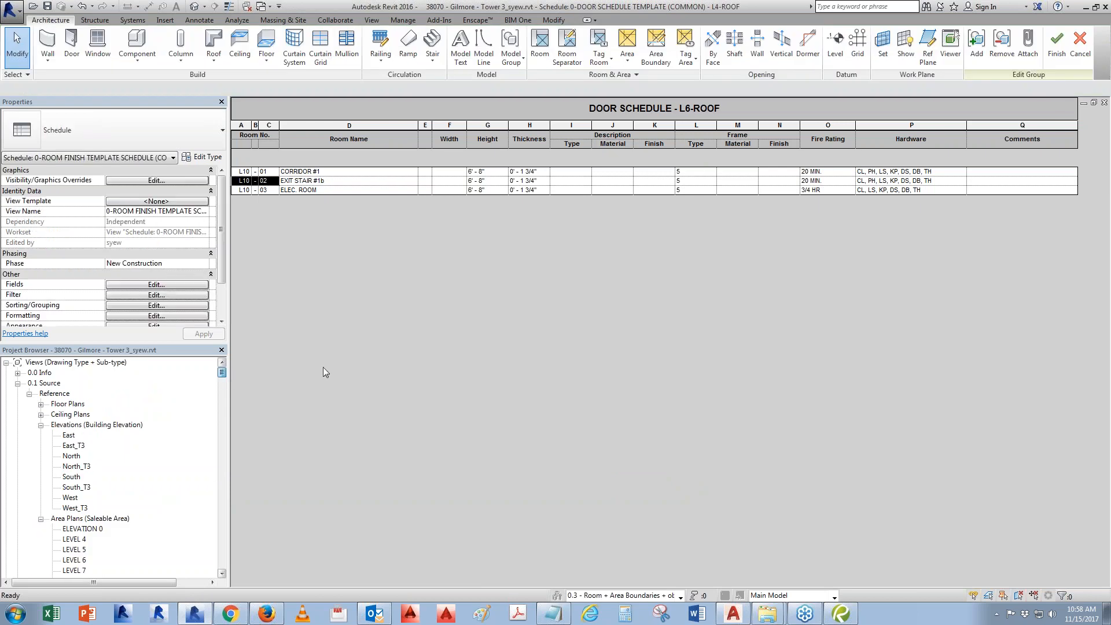
click(359, 268)
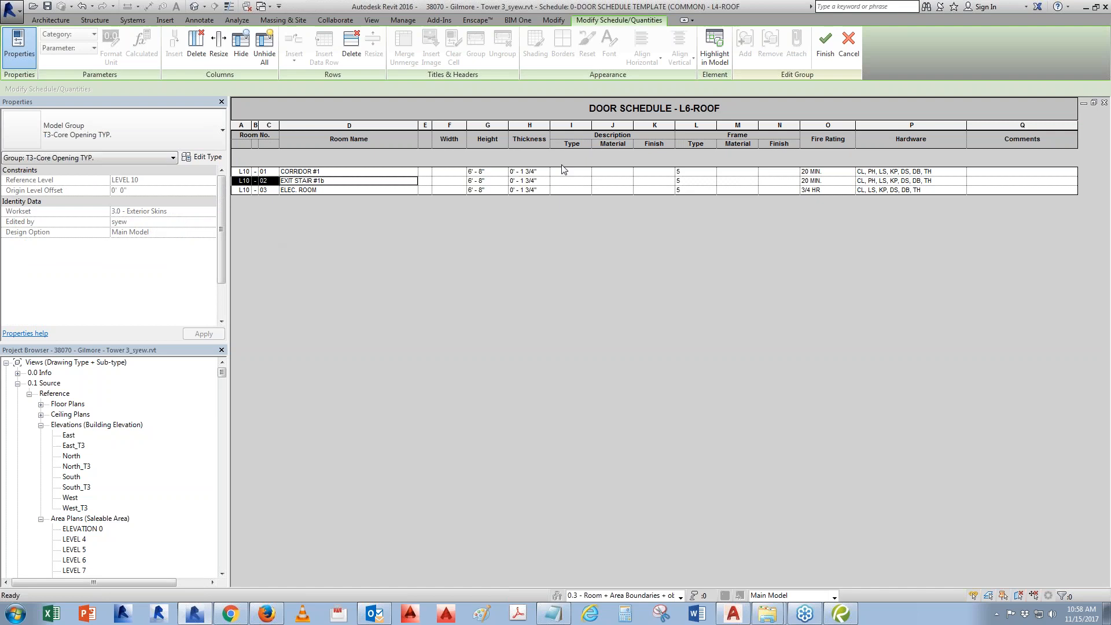
click(537, 172)
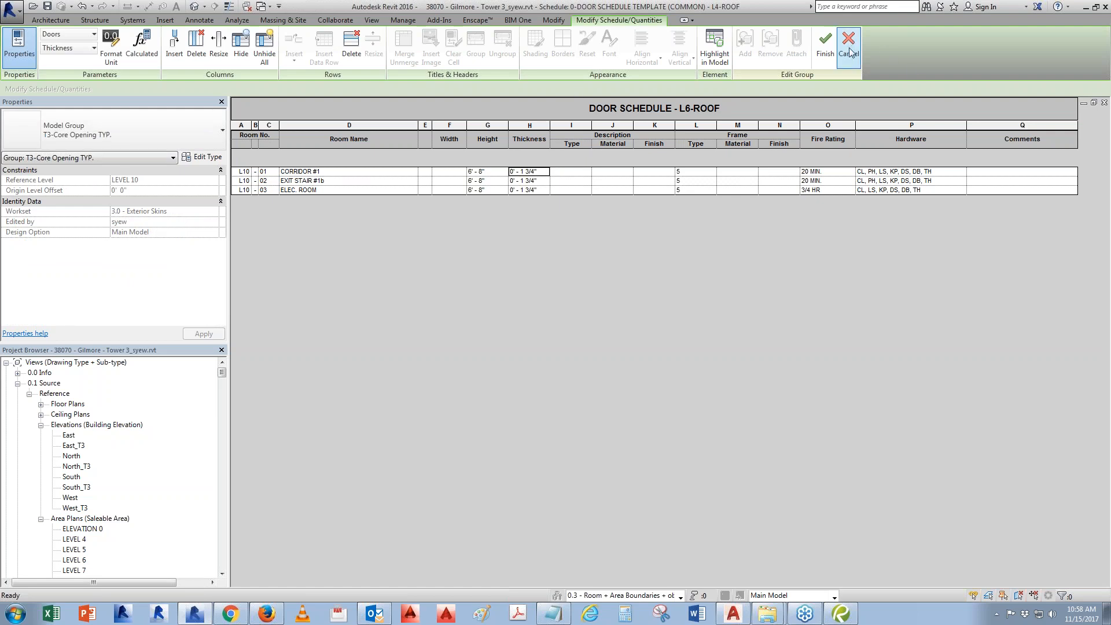
click(825, 46)
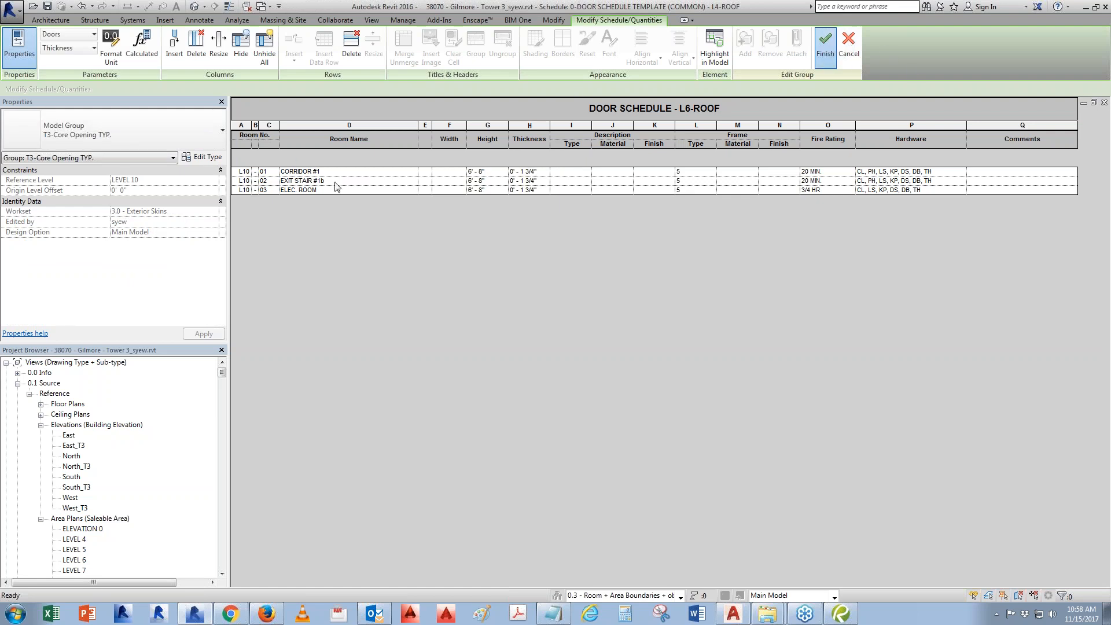
Copy the formula of the door schedule's Room Name Override calculated field into Notepad.
click(155, 296)
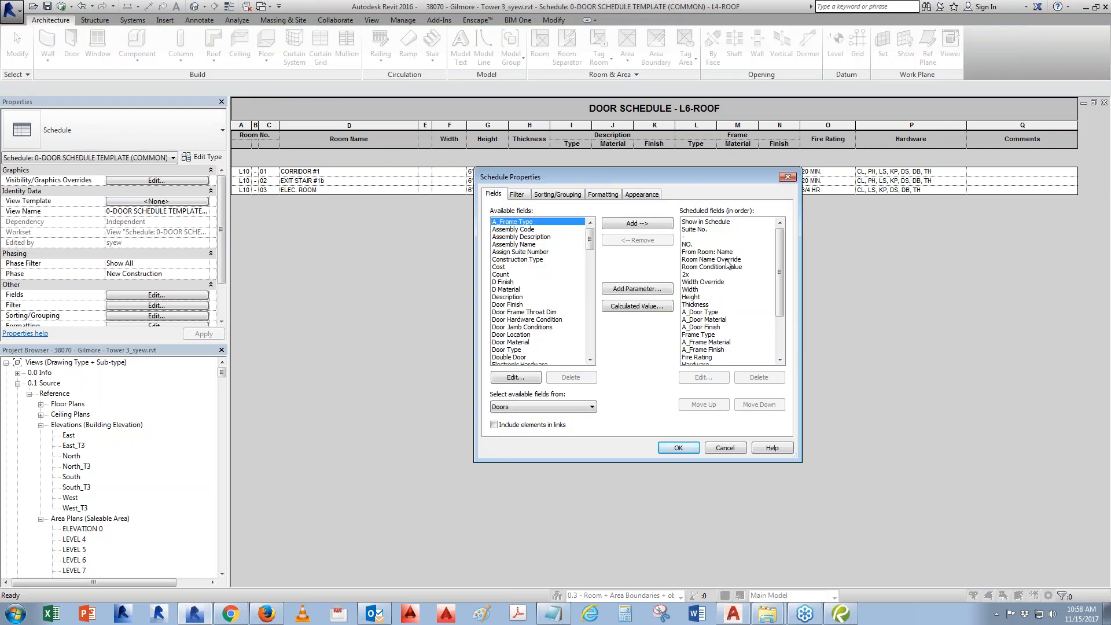
click(717, 259)
click(703, 377)
click(728, 325)
key(ctrl+a)
drag(754, 230, 635, 229)
click(553, 614)
text(if(Room Condition Value = 1, "EXIT STAIR #1a", if(Room Condition Value = 2, "EXIT STAIR #1b", if(Room Condition Value = 3, "BALCONY", if(Room Condition Value = 4, "TERRACE", if(Room Condition Value = 5, "ROOF AMENITY TERRACE", if(Room Condition Value = 6, "AIR HANDLING UNIT", if(Room Condition Value = 7, "EXIT TO CONNECTING BRIDGE", if(Room Condition Value = 8, "STAIR #T2", if(Room Condition Value = 9, "VESTIBULE/CORRIDOR", if(Room Condition Value = 10, "PARKADE VESTIBULE", if(Room Condition Value = 11, "STAIR #T1", if(Room Condition Value = 12, "STAIR #T1/LOBBY CORRIDOR", if(Room Condition Value = 13, "MULTIPURPOSE AMENITY ROOM", if(Room Condition Value = 14, "MULTIPURPOSE AMENITY STORAGE", if(Room Condition Value = 15, "MECHANICAL OPEN TO OUTSIDE", if(Room Condition Value = 16, "STUDY ROOM", From Room: Name)))))))))))))))))
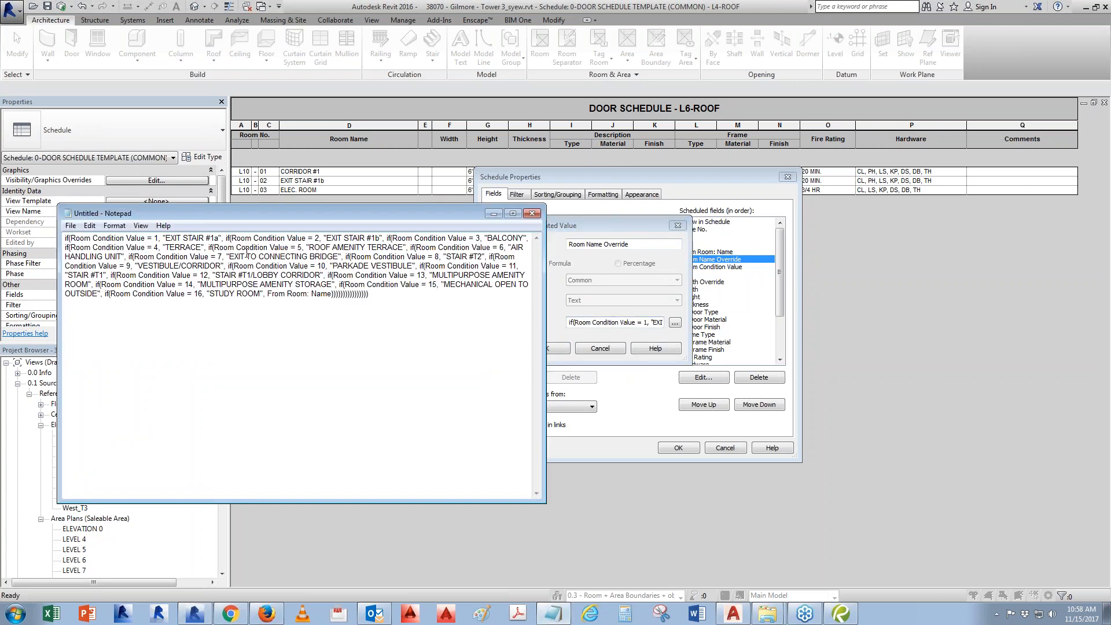
Change the formula's names for condition values 1 and 2 to EXIT STAIR #8 and EXIT STAIR #9, and apply it to Room Name Override.
text(8)
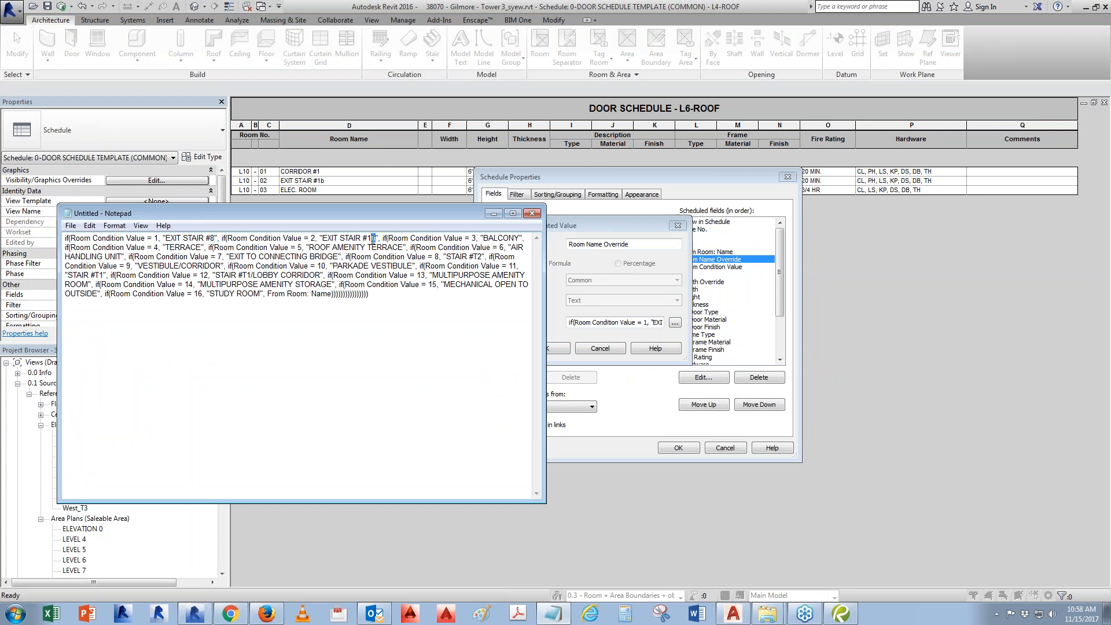
text(9)
key(ctrl+a)
click(606, 324)
key(ctrl+a)
key(ctrl+v)
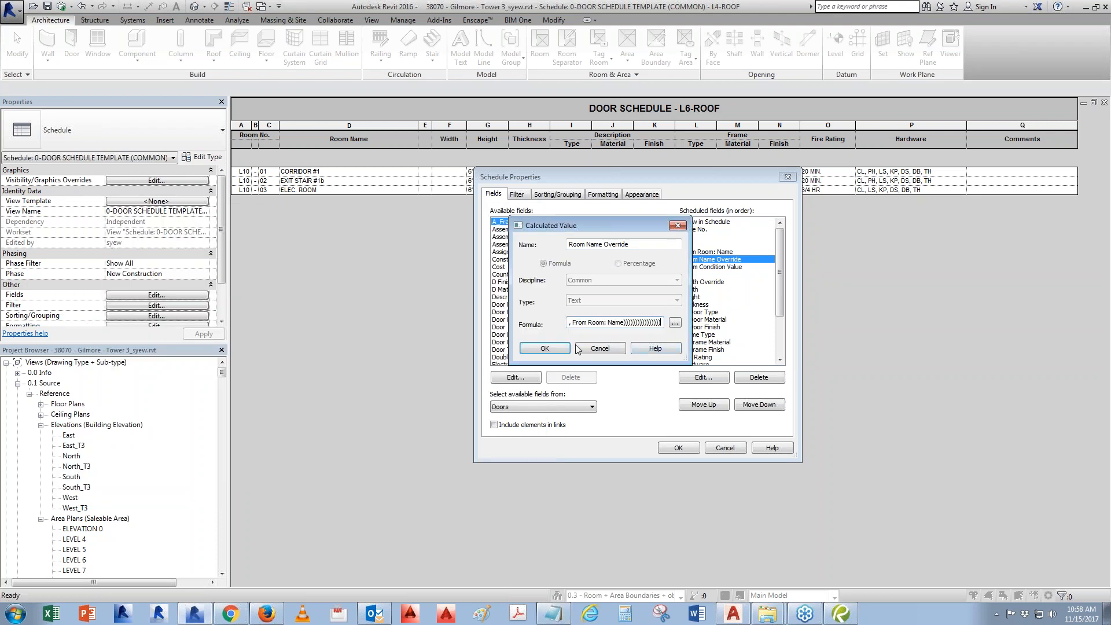
click(545, 348)
click(693, 449)
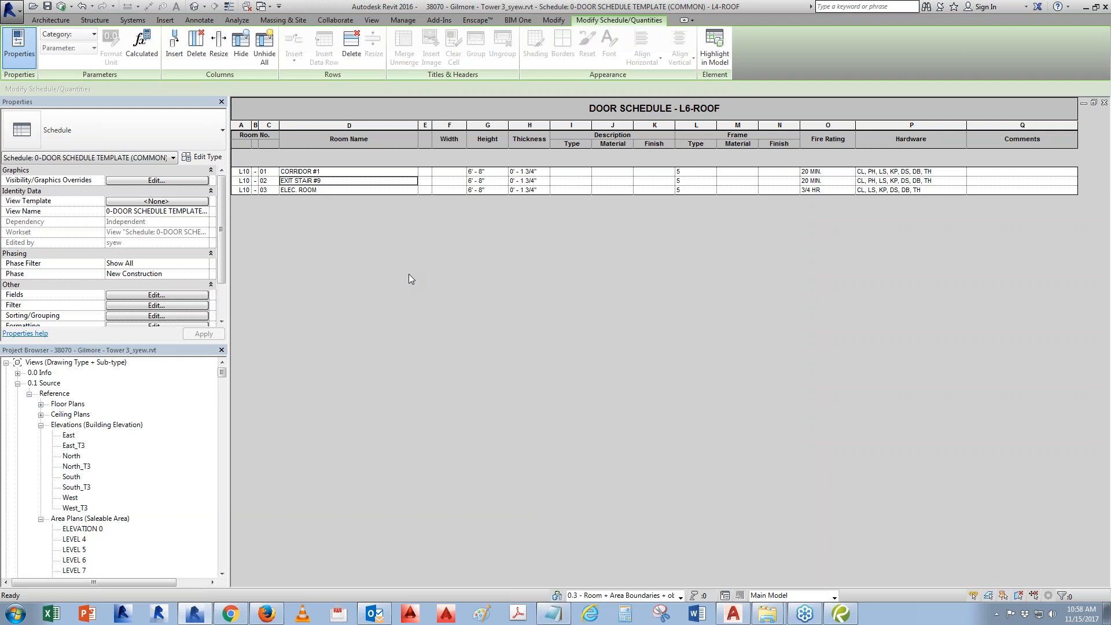
Reopen the common door schedule from the sheet and unhide its From Room: Name field.
click(1104, 102)
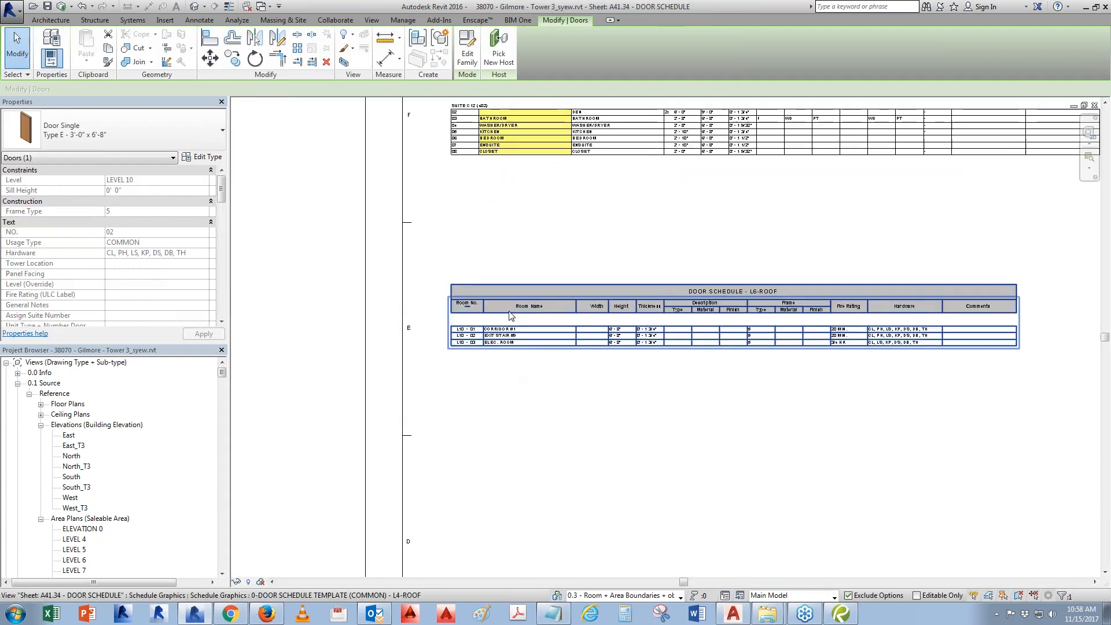
right_click(526, 338)
click(563, 96)
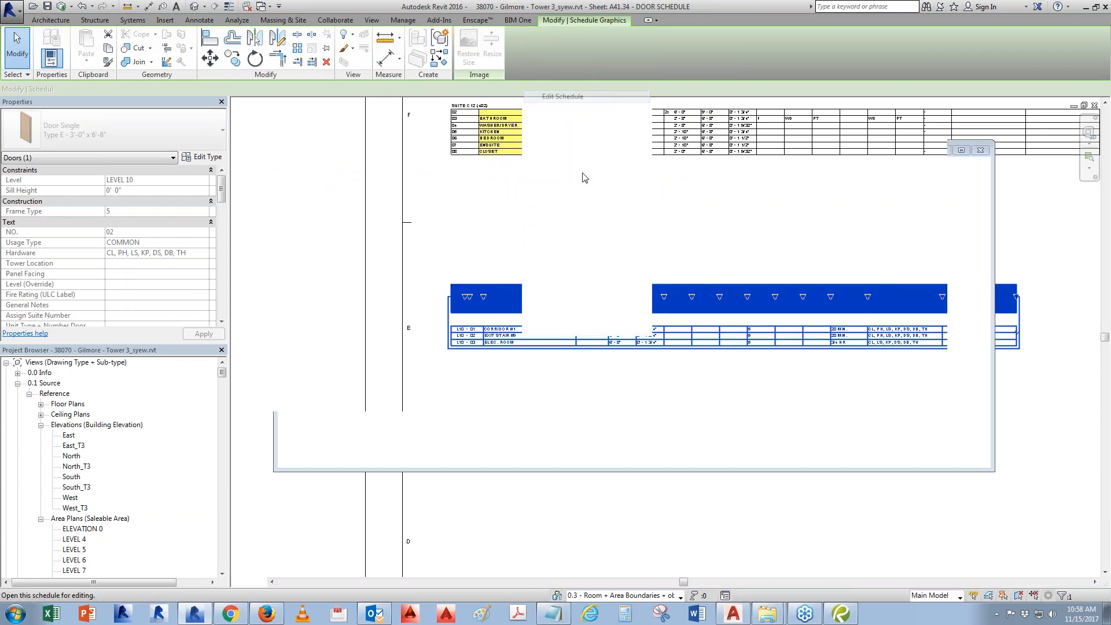
click(174, 296)
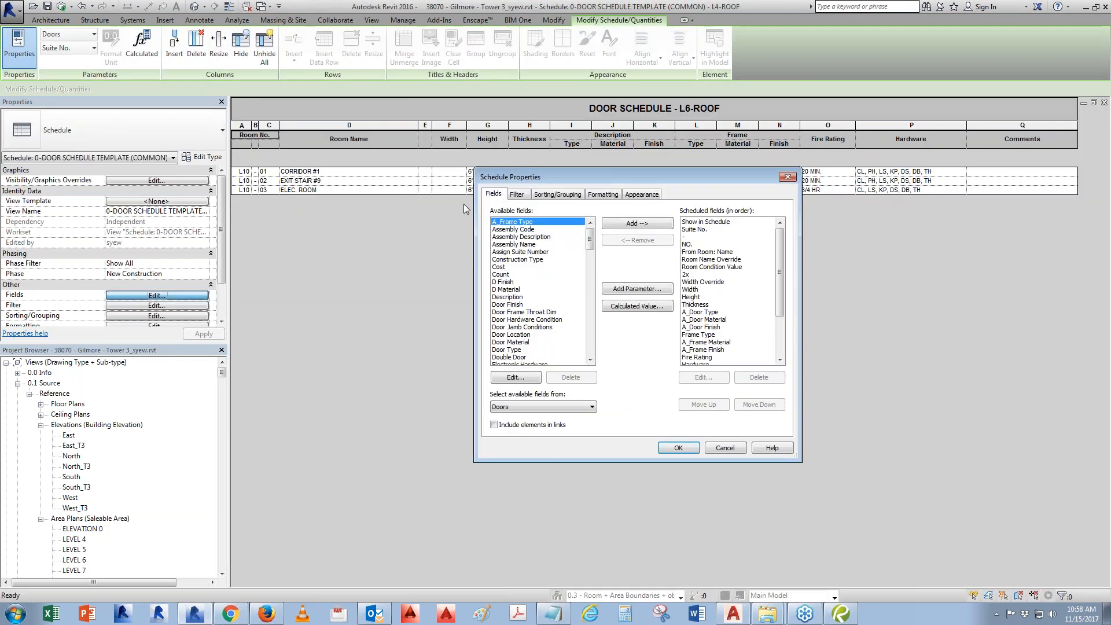
click(710, 252)
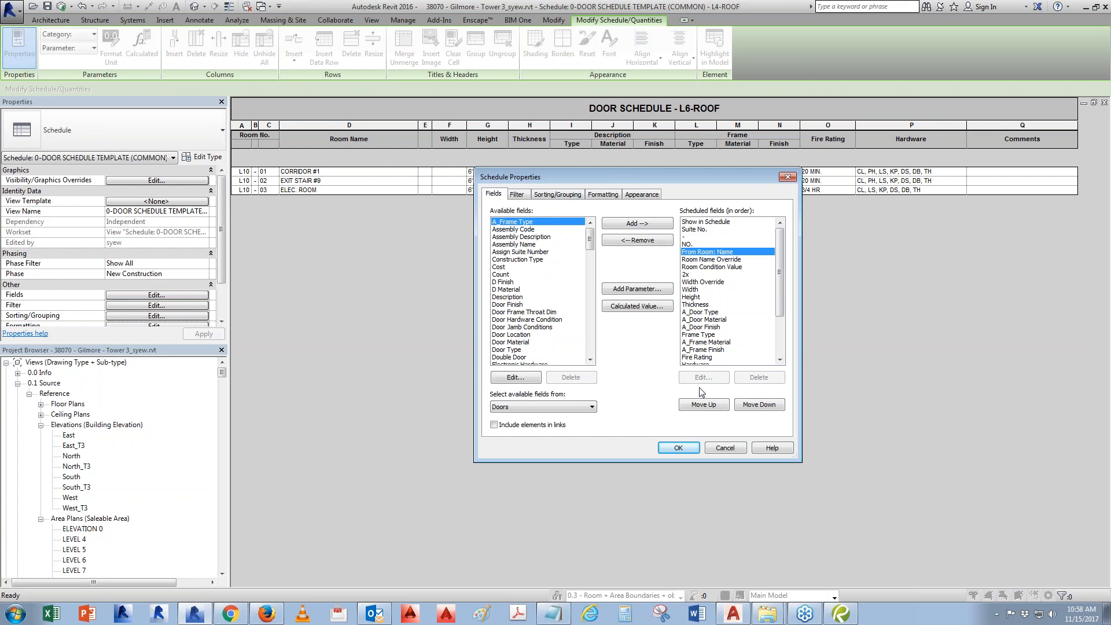
click(603, 195)
click(515, 251)
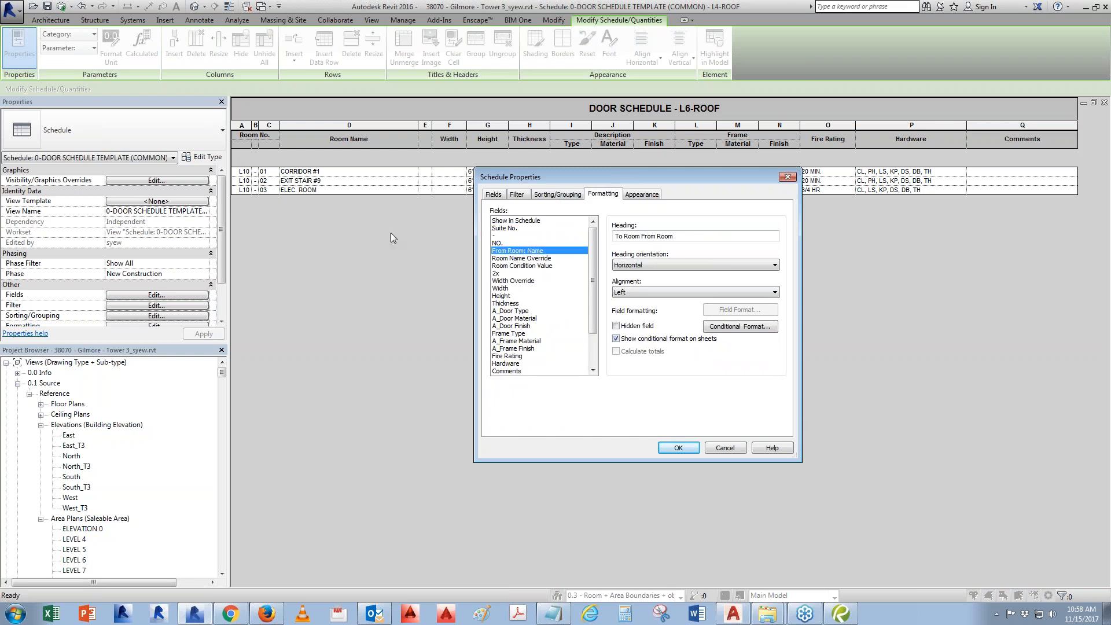
click(678, 448)
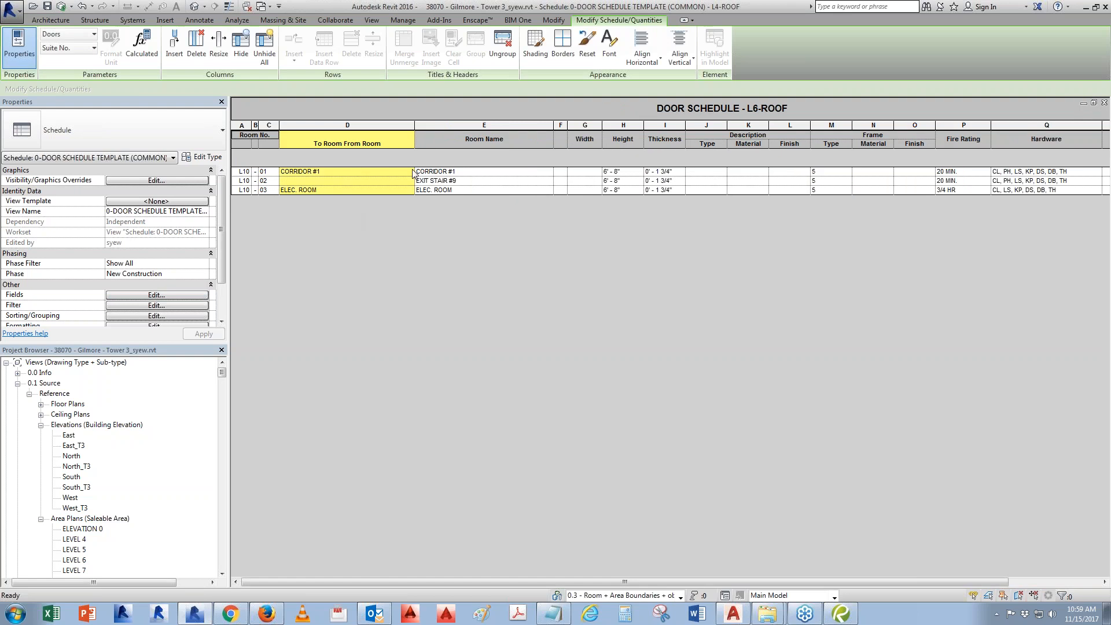
Clear the From Room entry of door L10-01 and highlight that door in the model.
double_click(410, 173)
click(333, 190)
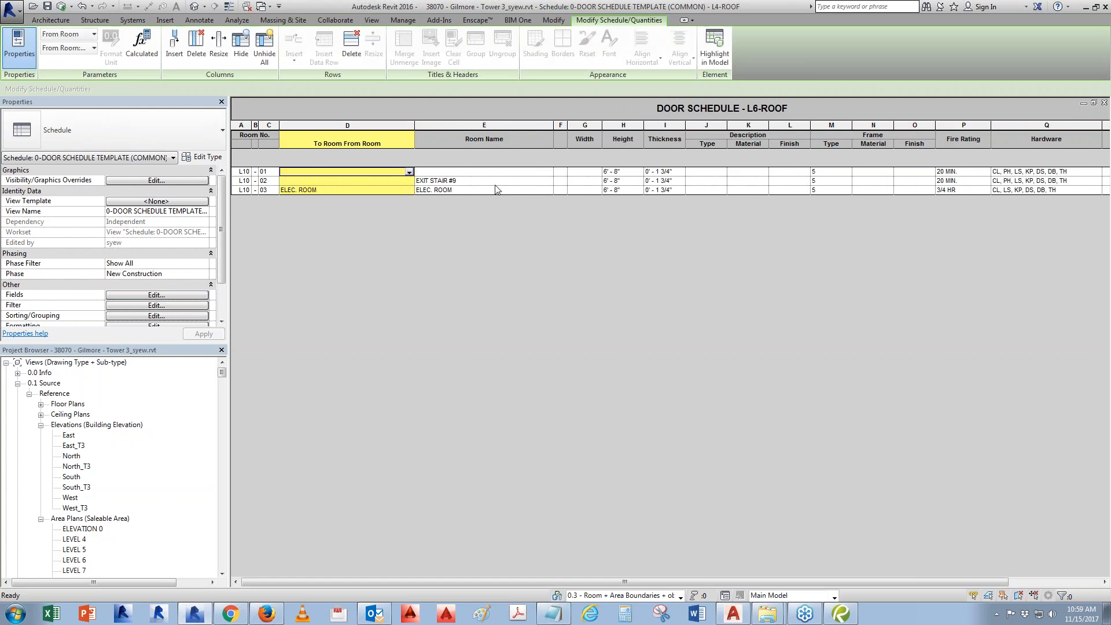
click(455, 172)
click(715, 55)
click(615, 323)
key(Escape)
Edit the group containing door L10-01, set the door's Room Condition Value to 1, and finish group editing.
click(738, 293)
click(467, 47)
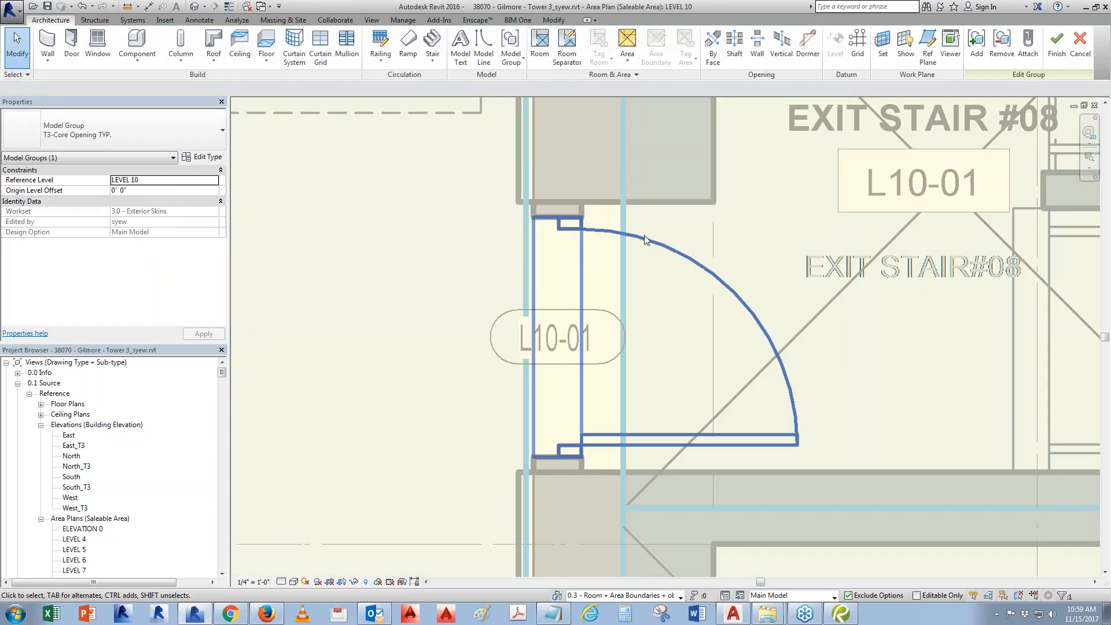
click(646, 239)
scroll(223, 314, down, 5)
click(164, 294)
text(1)
key(Return)
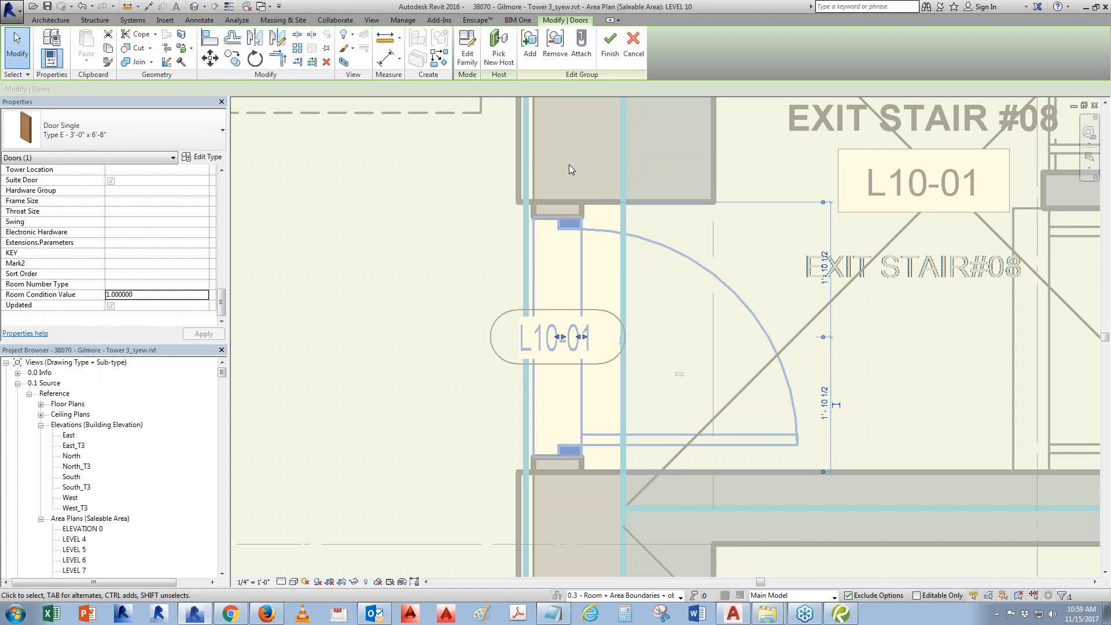
click(610, 46)
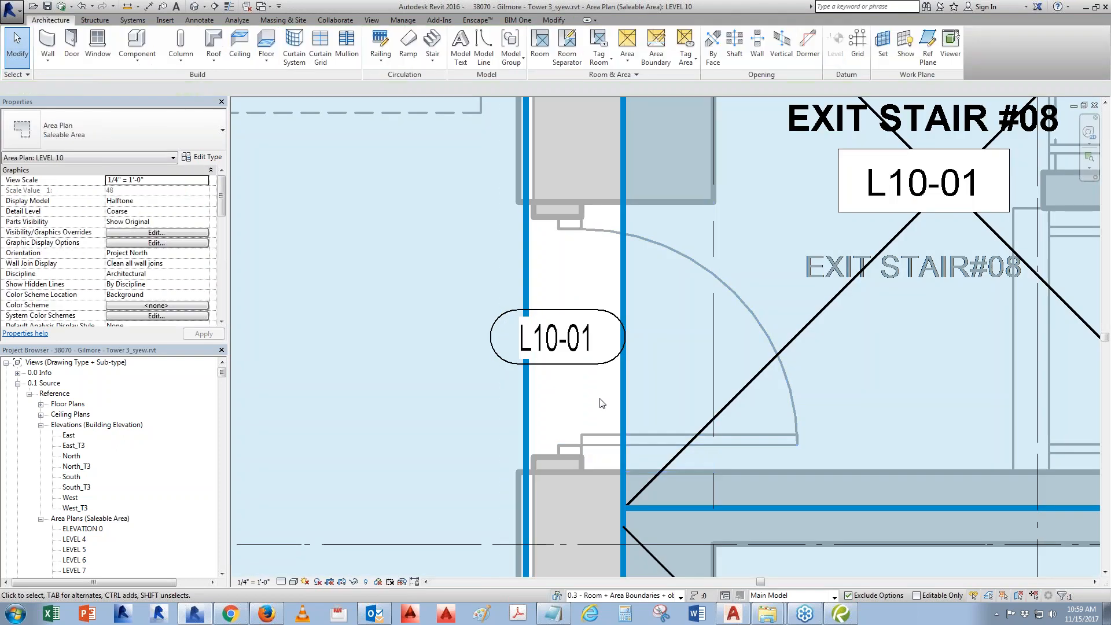
Hide the To Room From Room column in the common door schedule.
key(ctrl+Tab)
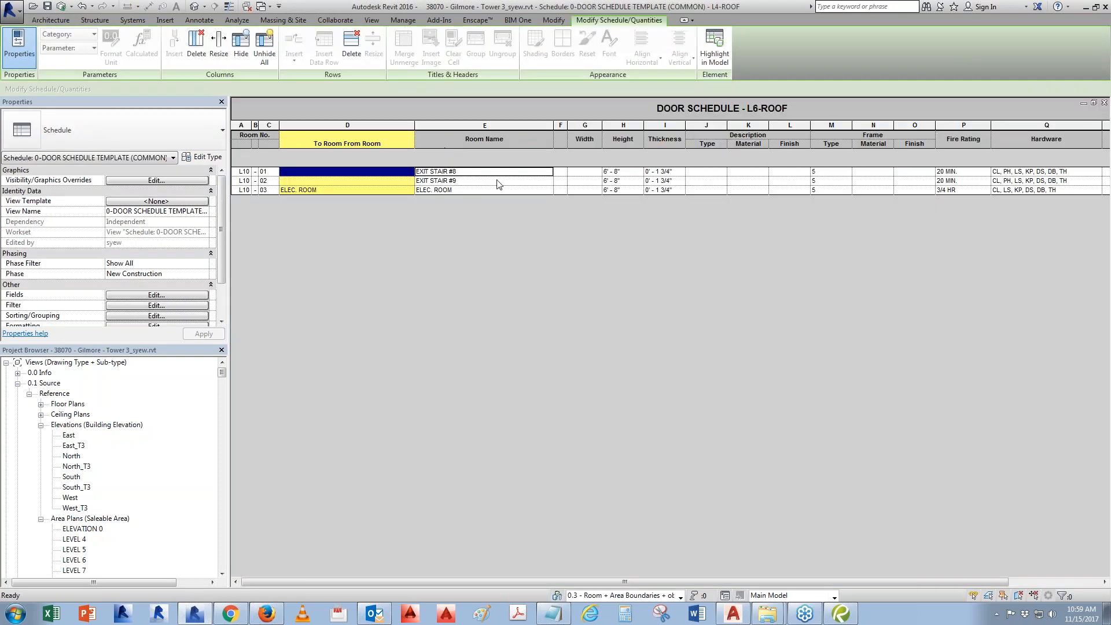
click(397, 139)
right_click(396, 139)
click(422, 228)
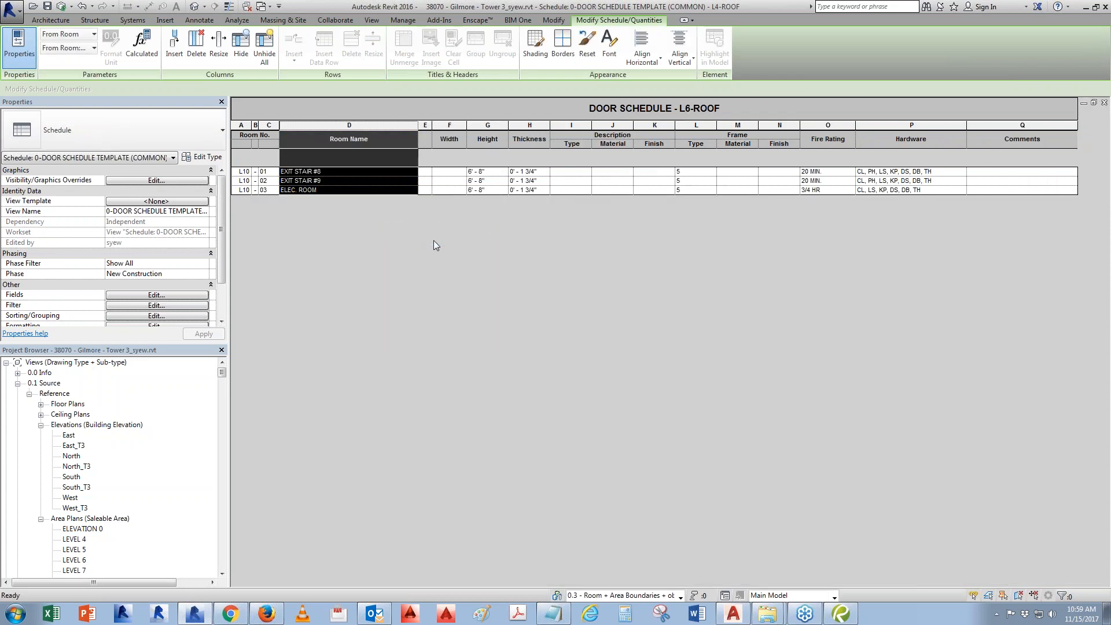
Check the sorting and grouping settings of the common door schedule.
click(157, 294)
click(556, 195)
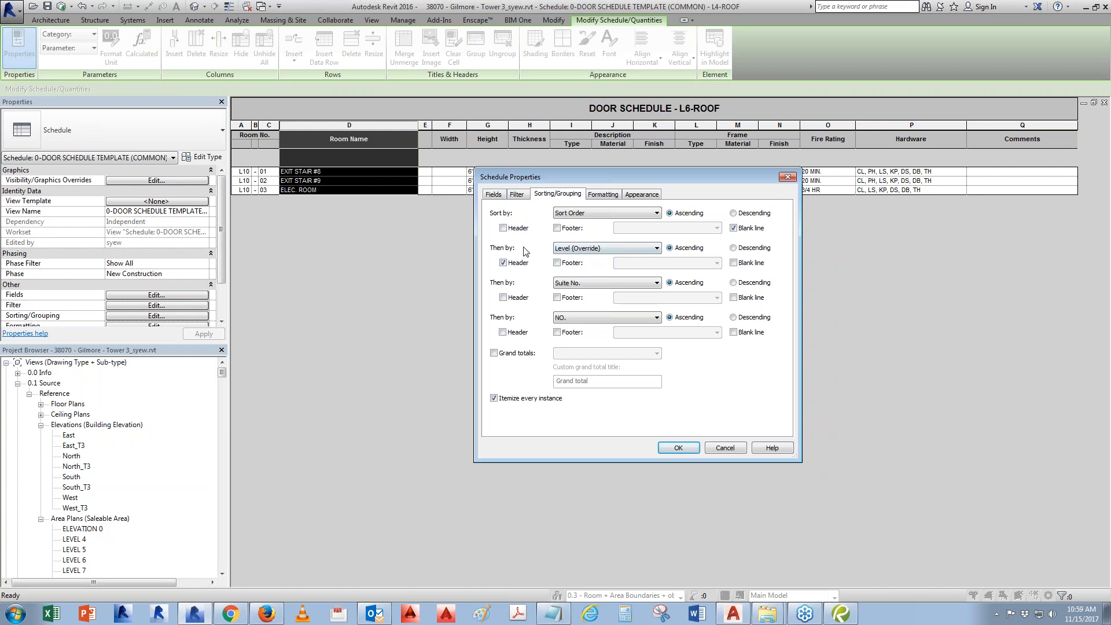
click(724, 448)
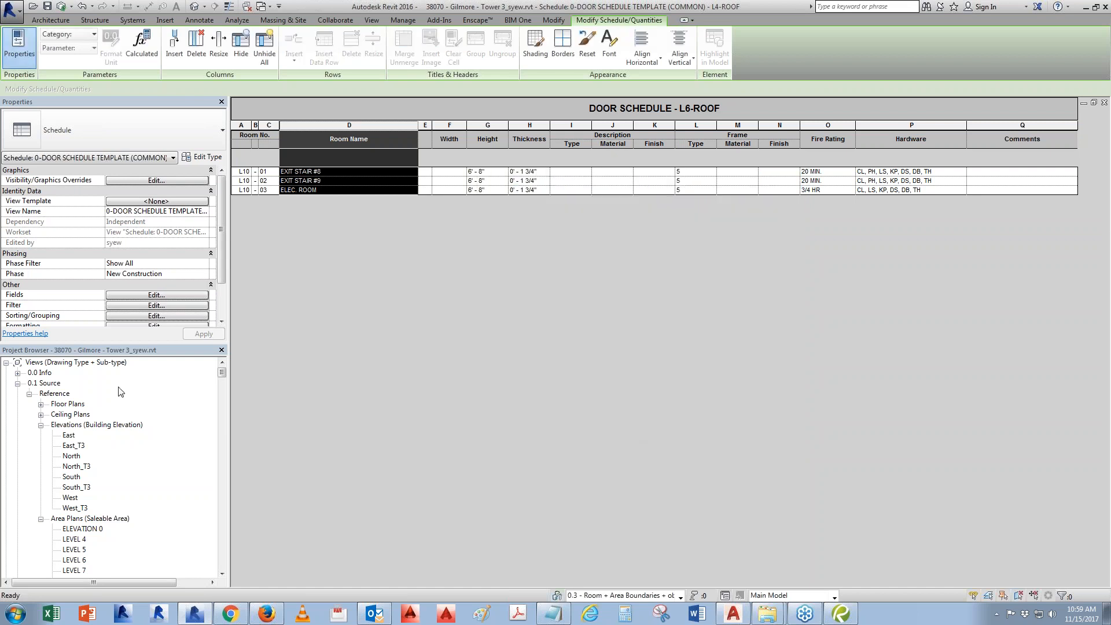
Close the schedule view and select the common door schedule on sheet A41.34.
click(1104, 103)
click(556, 343)
right_click(514, 341)
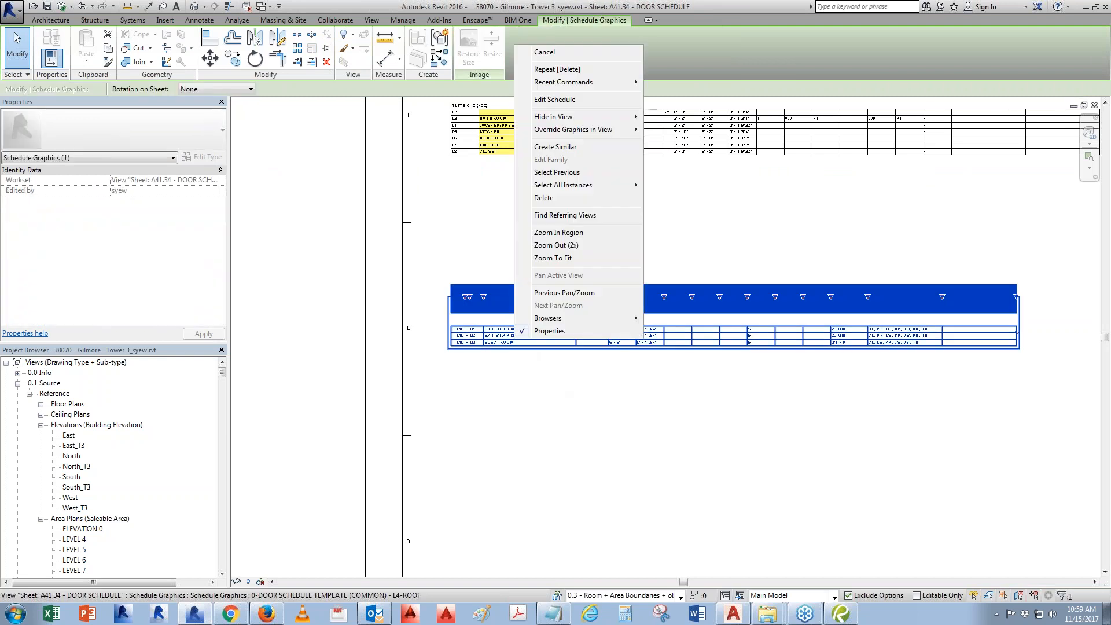
click(260, 437)
Close the other area plans, the suite door schedule and the LF8 template sheet, keeping sheet A41.34 and the LEVEL 10 area plan open.
key(ctrl+Tab)
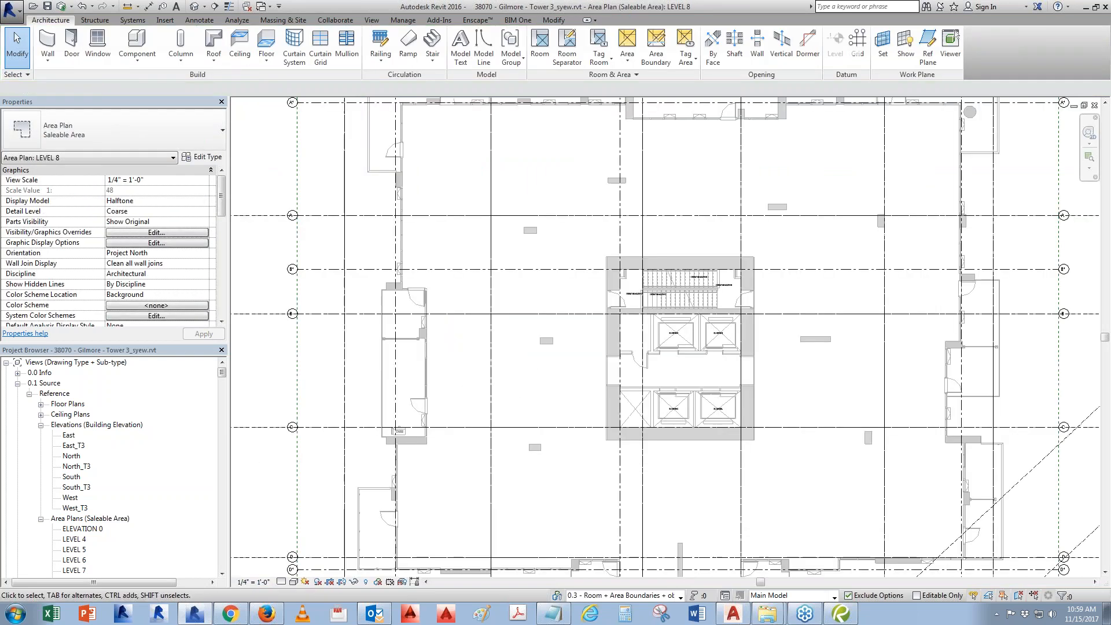
key(ctrl+Tab)
key(ctrl+Tab)
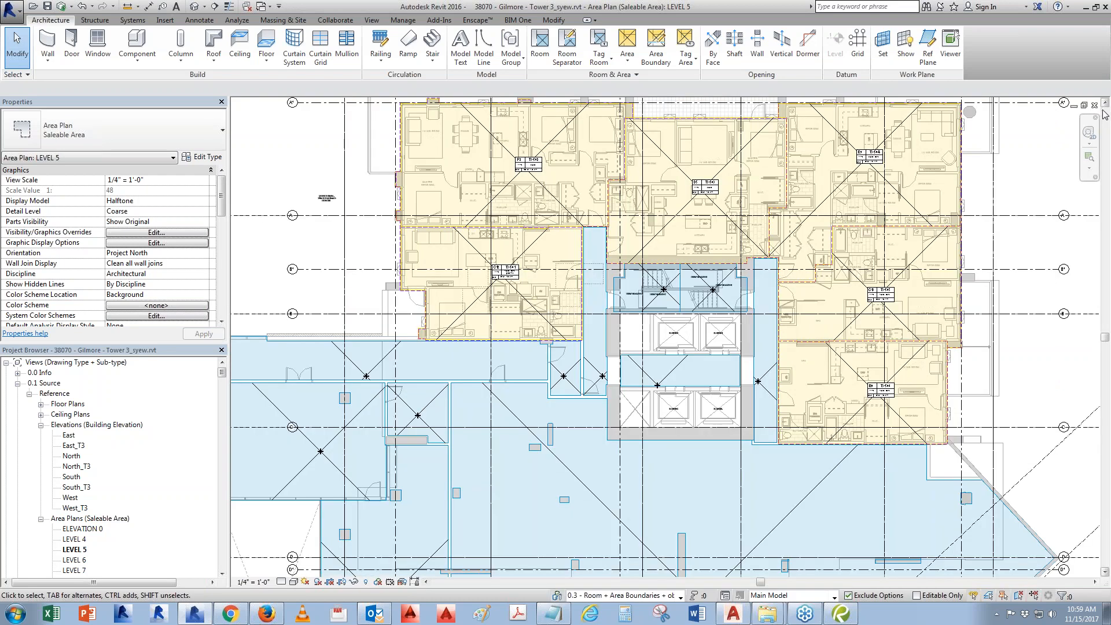
click(1095, 106)
click(1095, 105)
click(1083, 105)
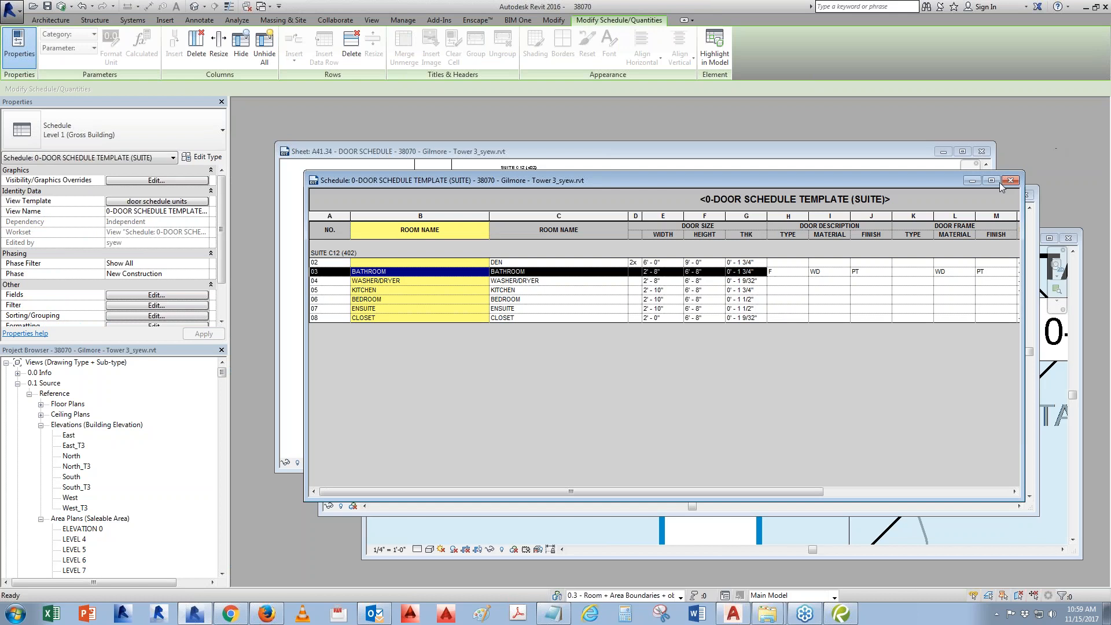
click(1011, 180)
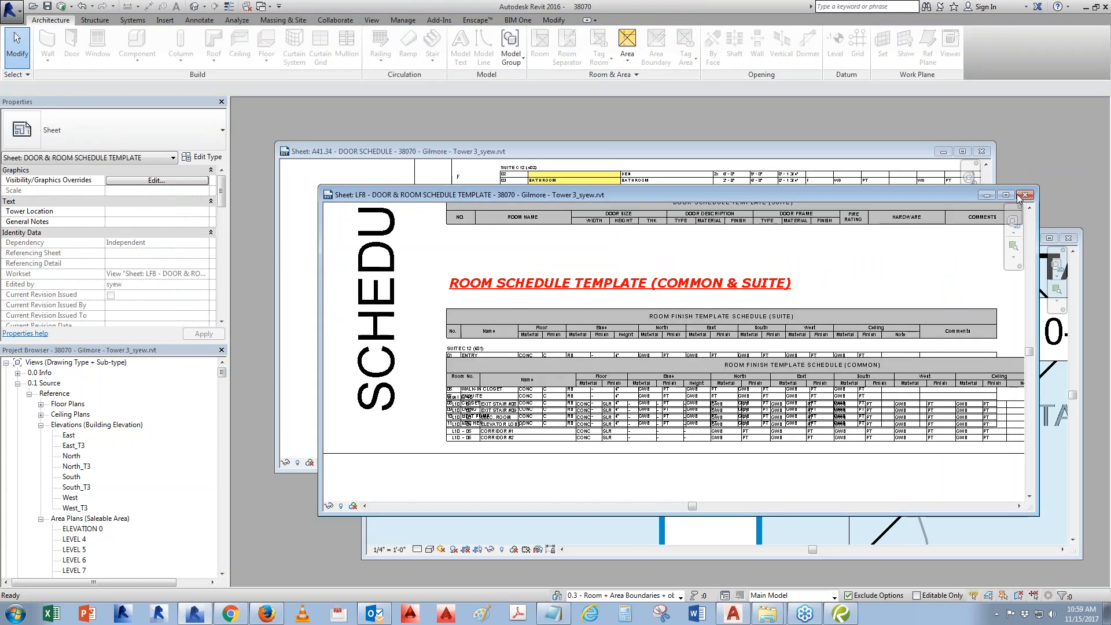
click(1018, 195)
middle_drag(888, 317, 660, 254)
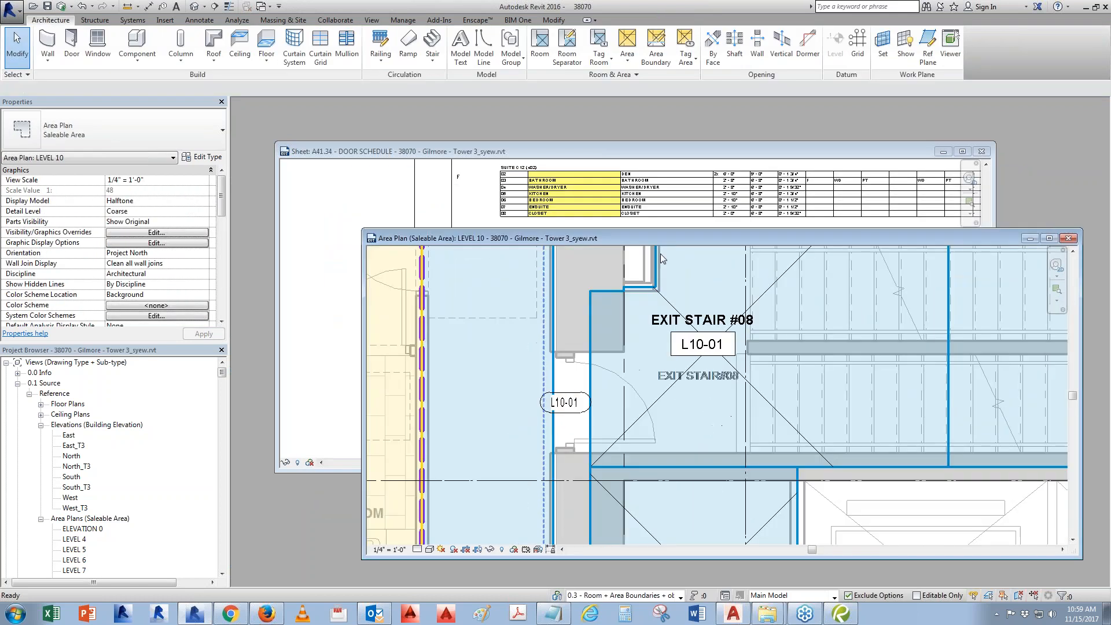
Edit the T3-Core Opening TYP. group on LEVEL 10 and set its three doors' Level (Override) to Level 10-40.
double_click(661, 238)
click(490, 288)
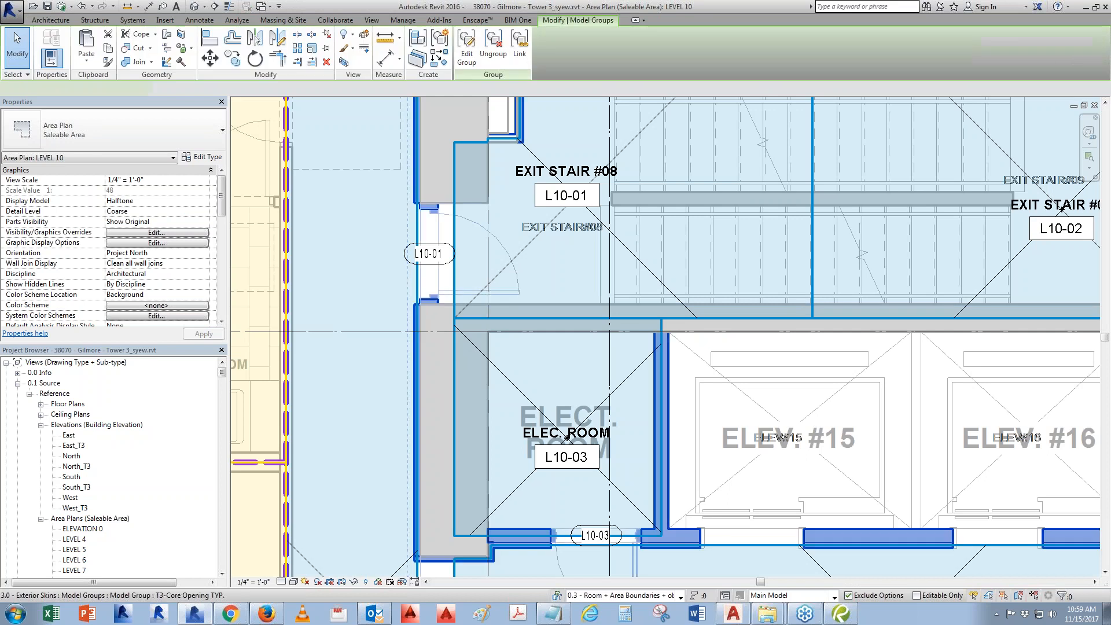
scroll(335, 266, down, 2)
click(466, 44)
click(431, 288)
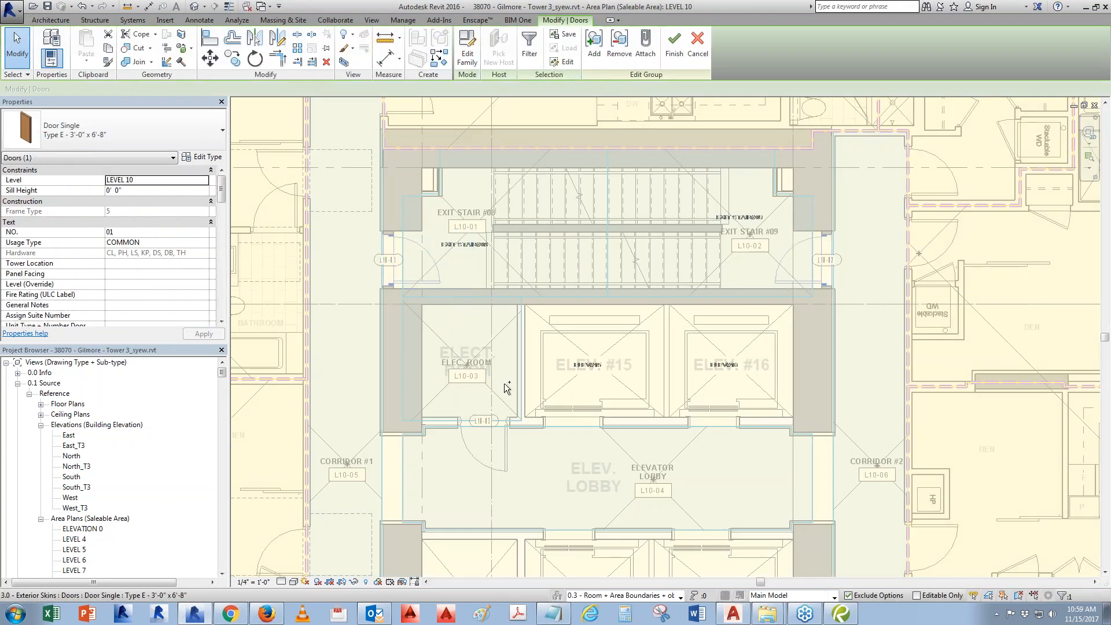
ctrl+click(508, 454)
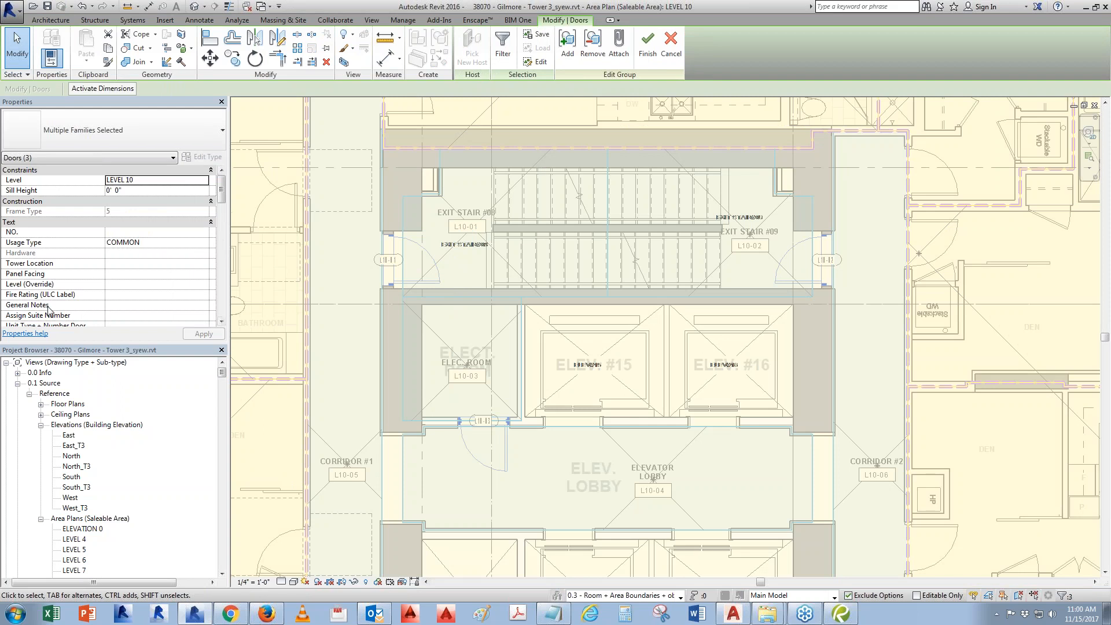
click(206, 285)
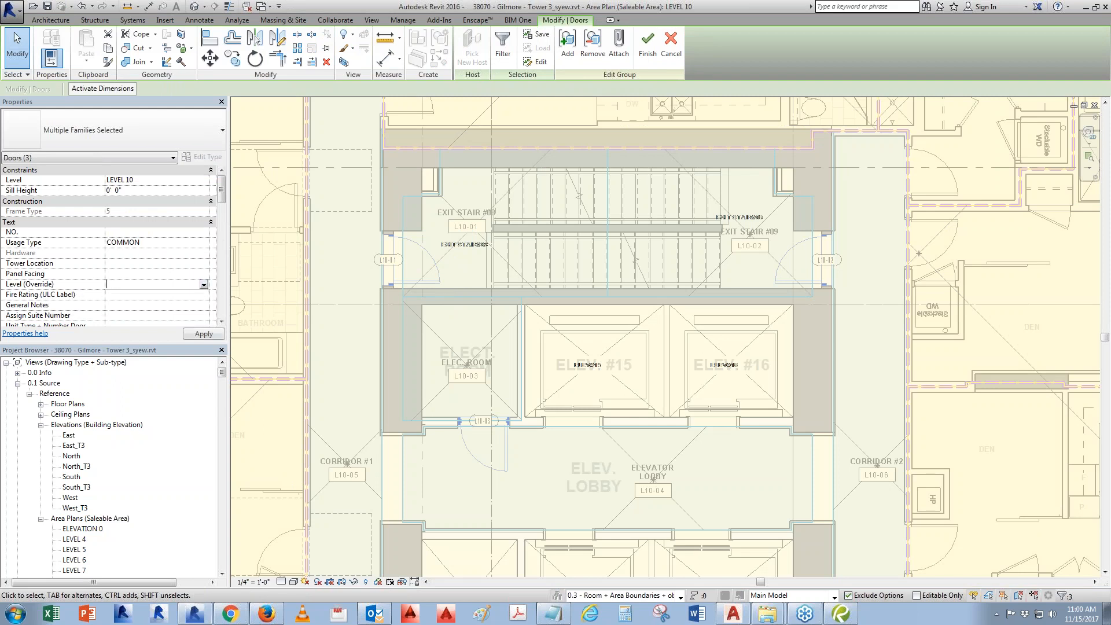
text(Level 10-40)
key(Return)
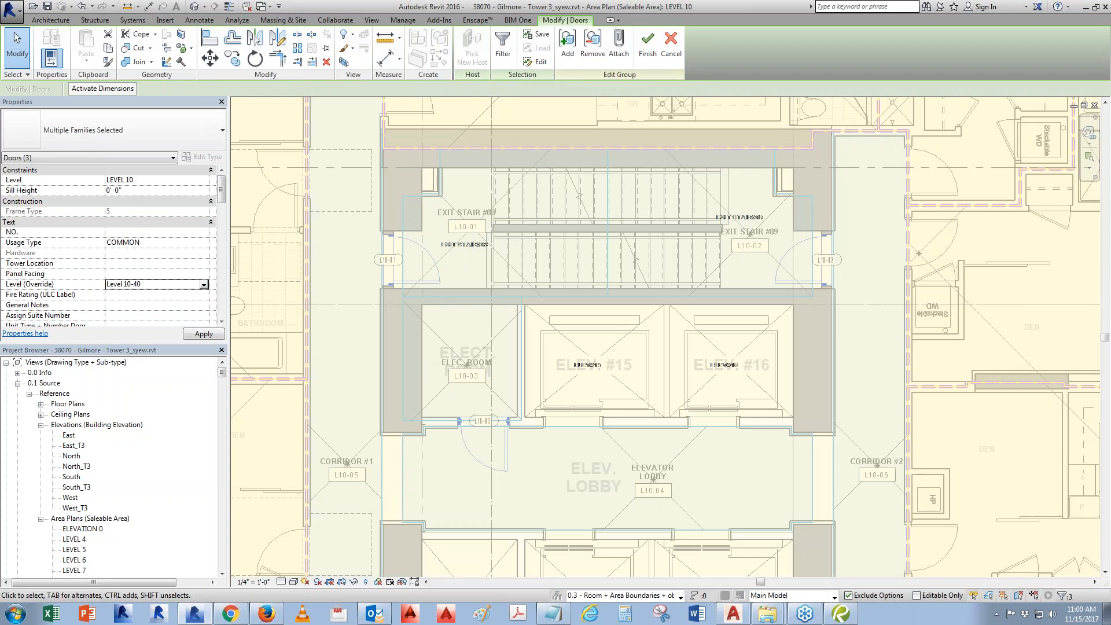
click(601, 442)
Check the common door schedule's level grouping on sheet A41.34 and finish editing the core opening group.
key(ctrl+Tab)
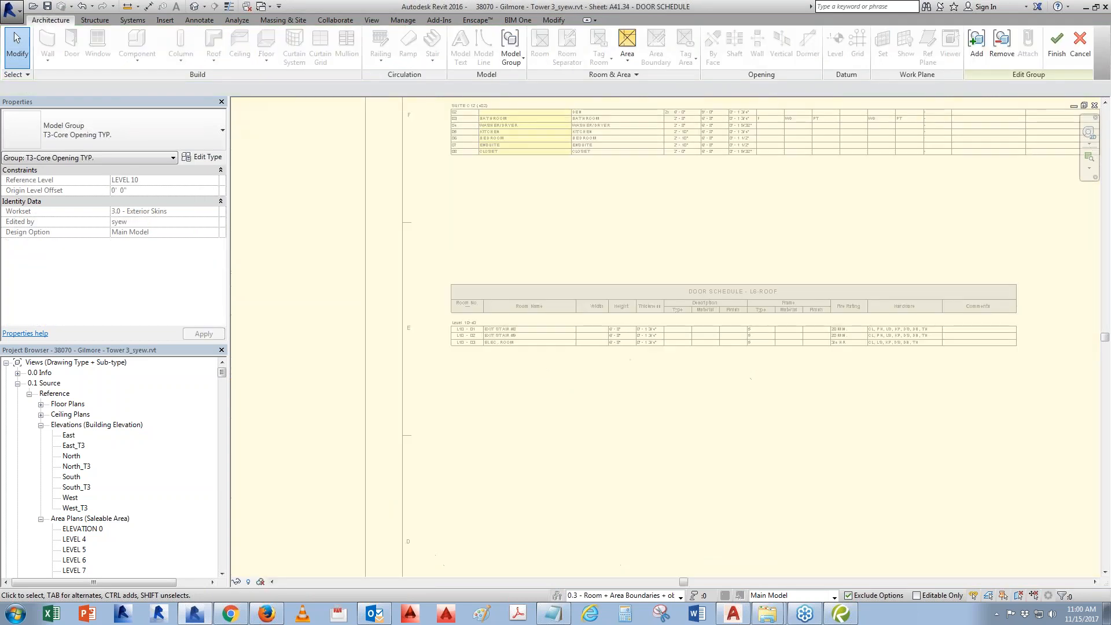
scroll(441, 345, up, 5)
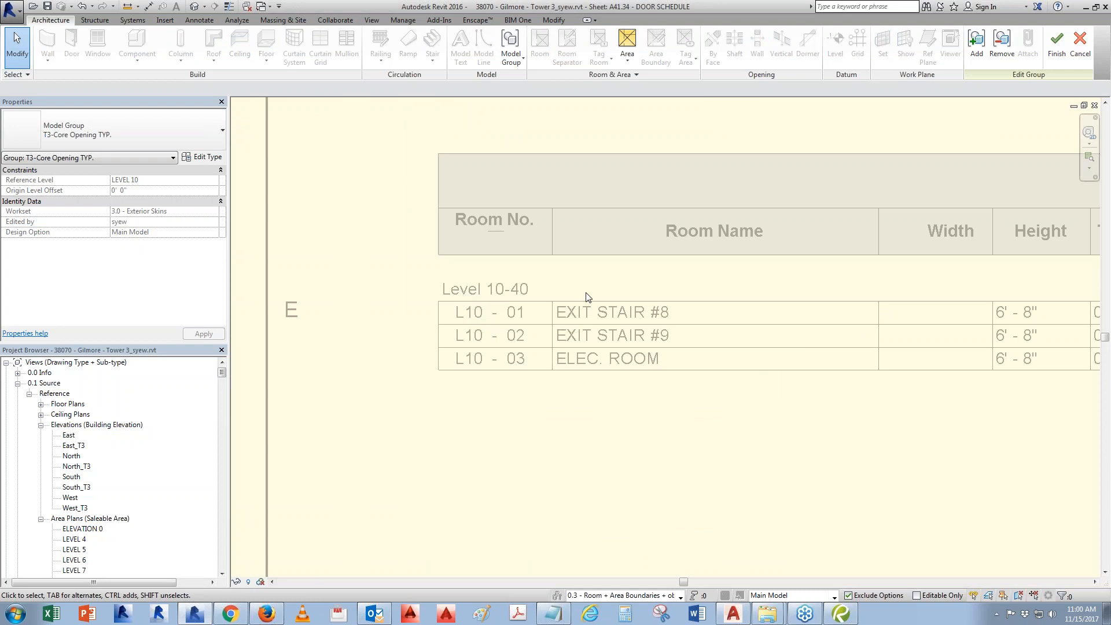
scroll(235, 305, down, 4)
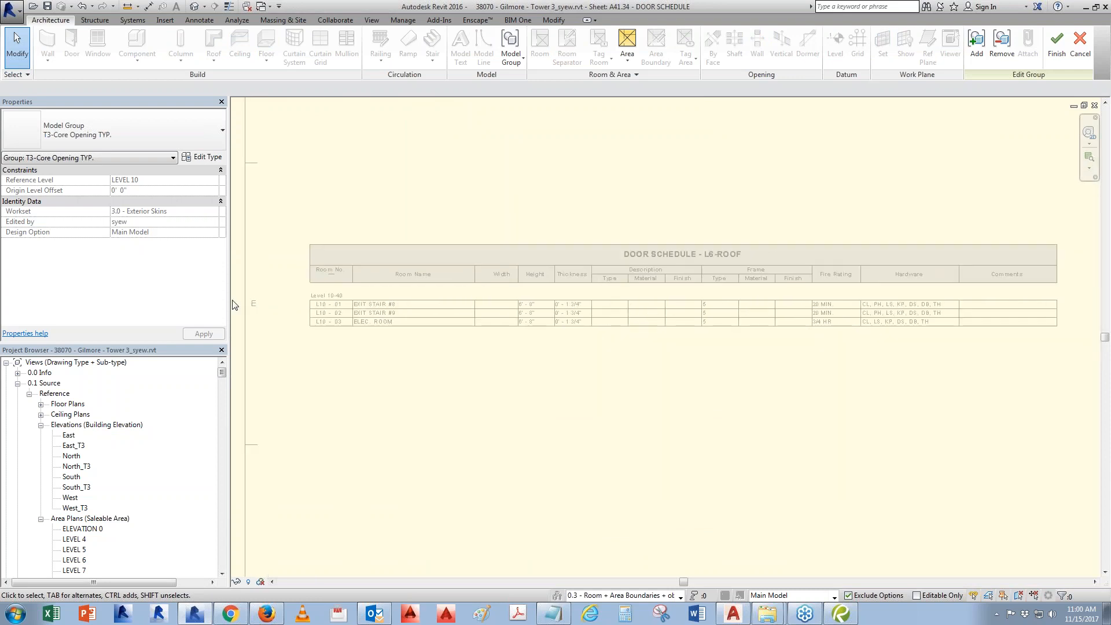
click(1057, 47)
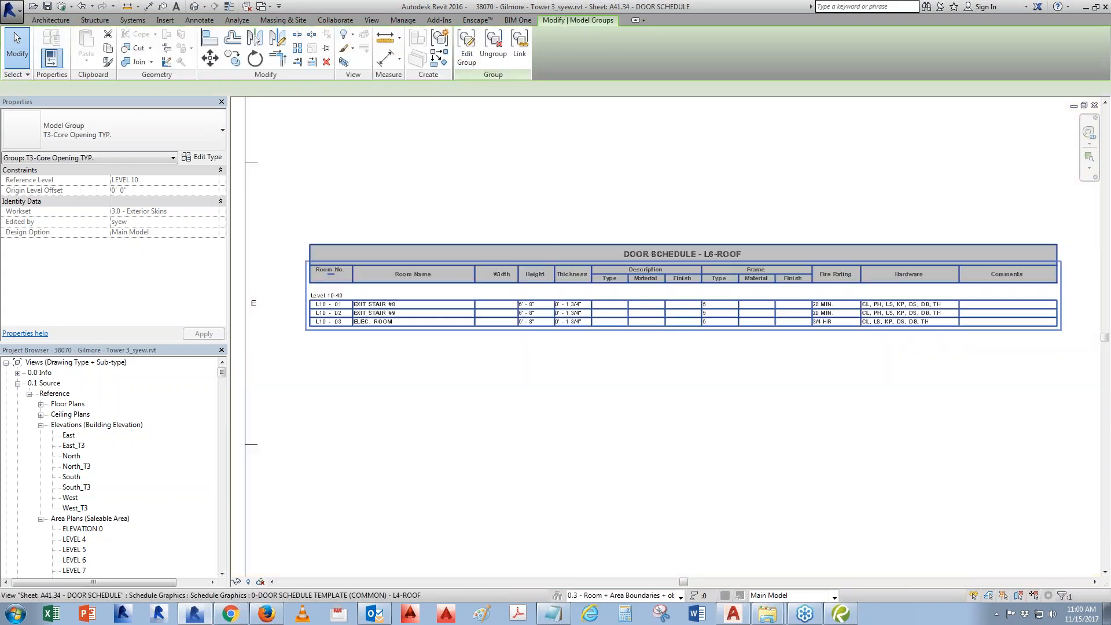
click(499, 308)
right_click(499, 308)
key(Escape)
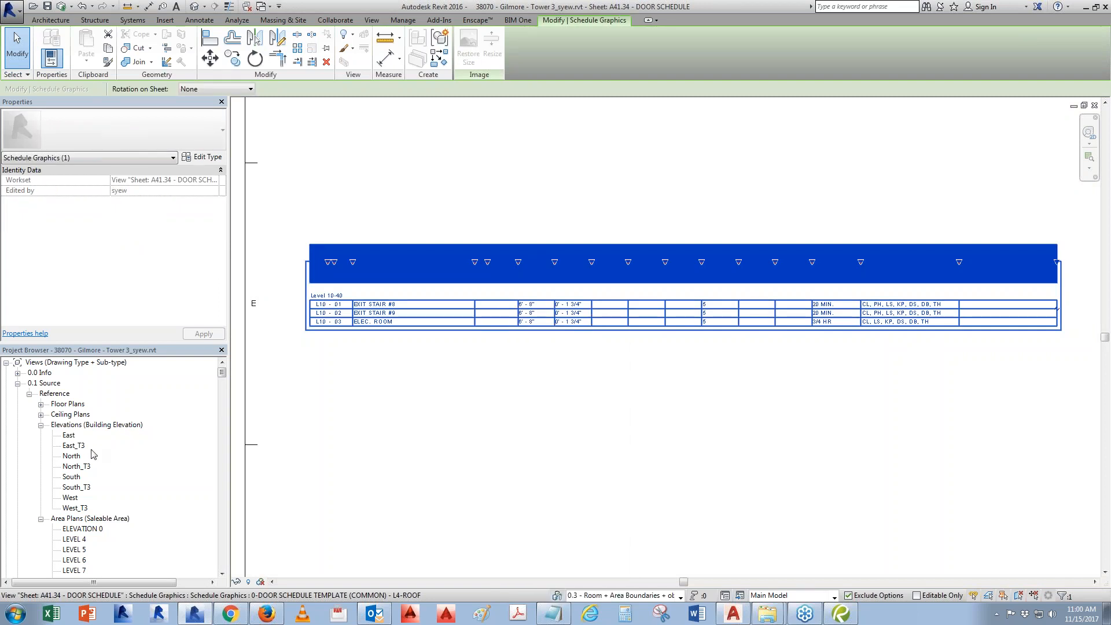
key(Escape)
Reopen the core group for editing on LEVEL 10 and turn off Double Door and Condition - Double Door in the EXIT STAIR #08 door type.
key(ctrl+Tab)
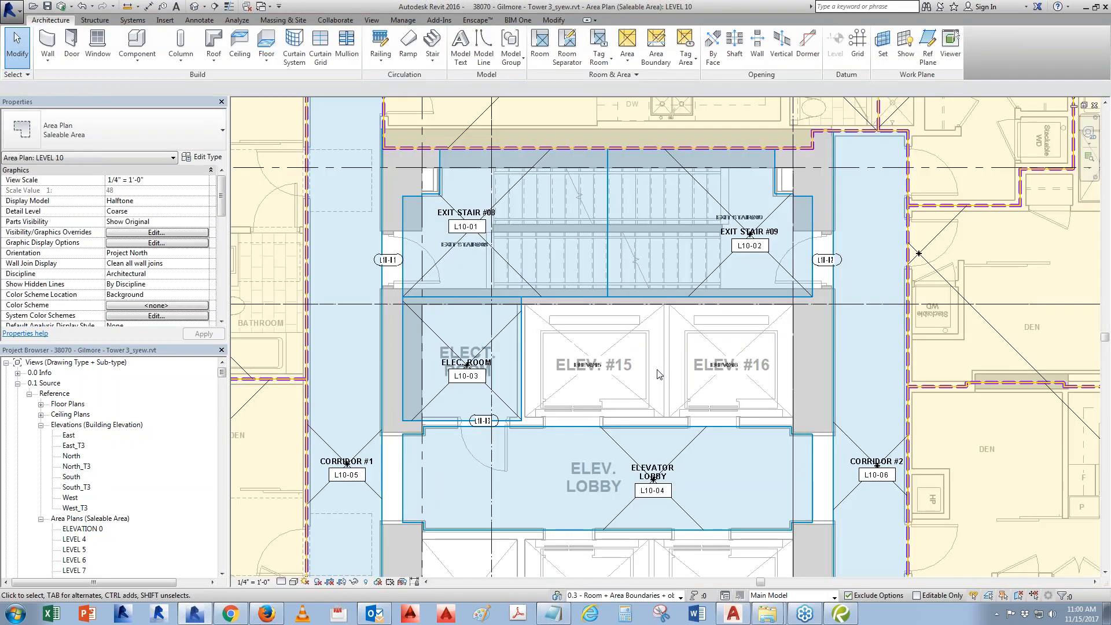
click(466, 49)
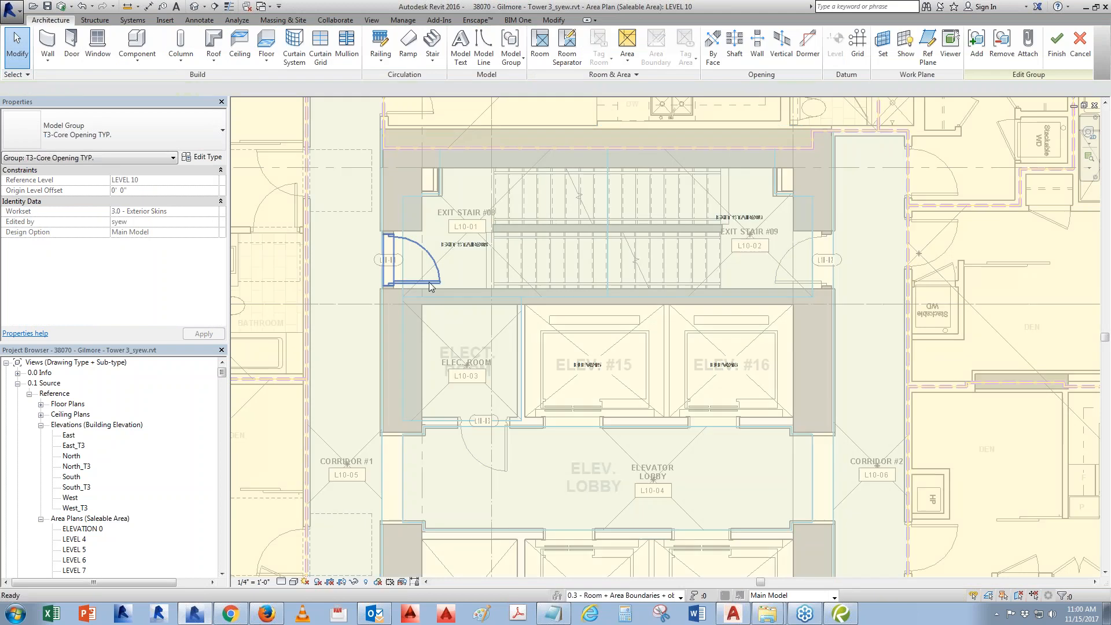
click(399, 260)
click(202, 157)
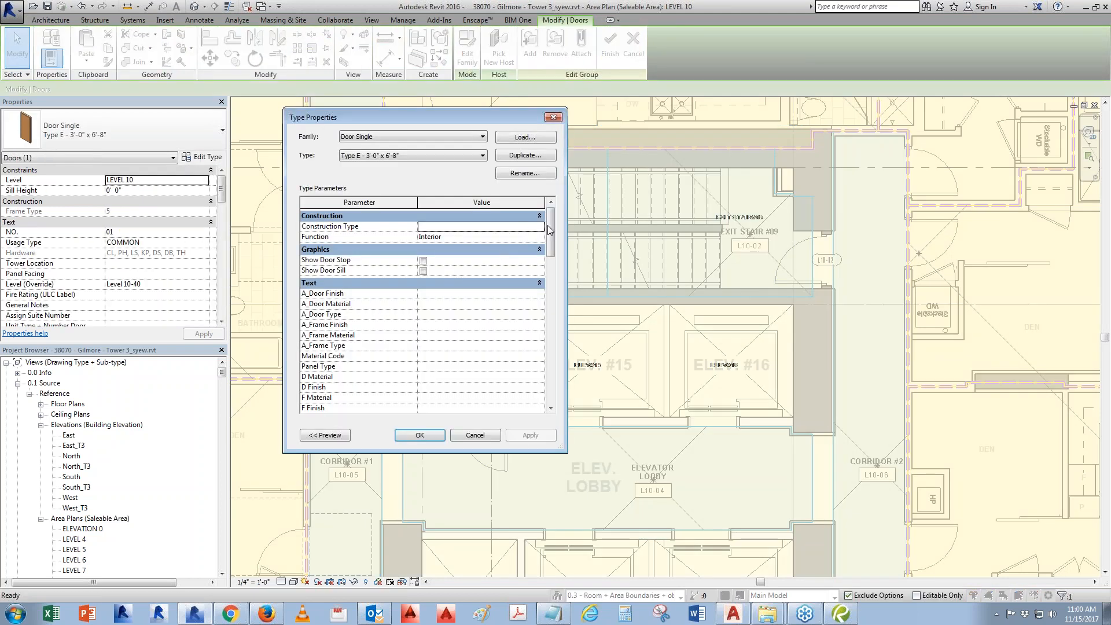
scroll(550, 231, down, 5)
click(424, 396)
click(423, 333)
click(420, 435)
Check the double door conditions in the type properties of the EXIT STAIR #09 door.
click(775, 272)
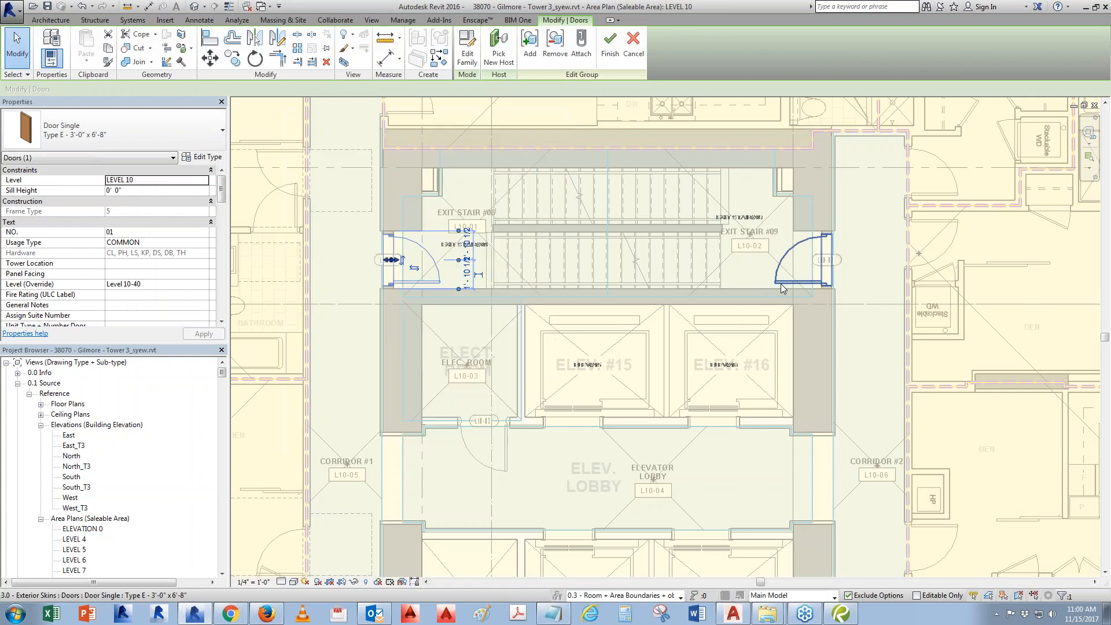
click(204, 158)
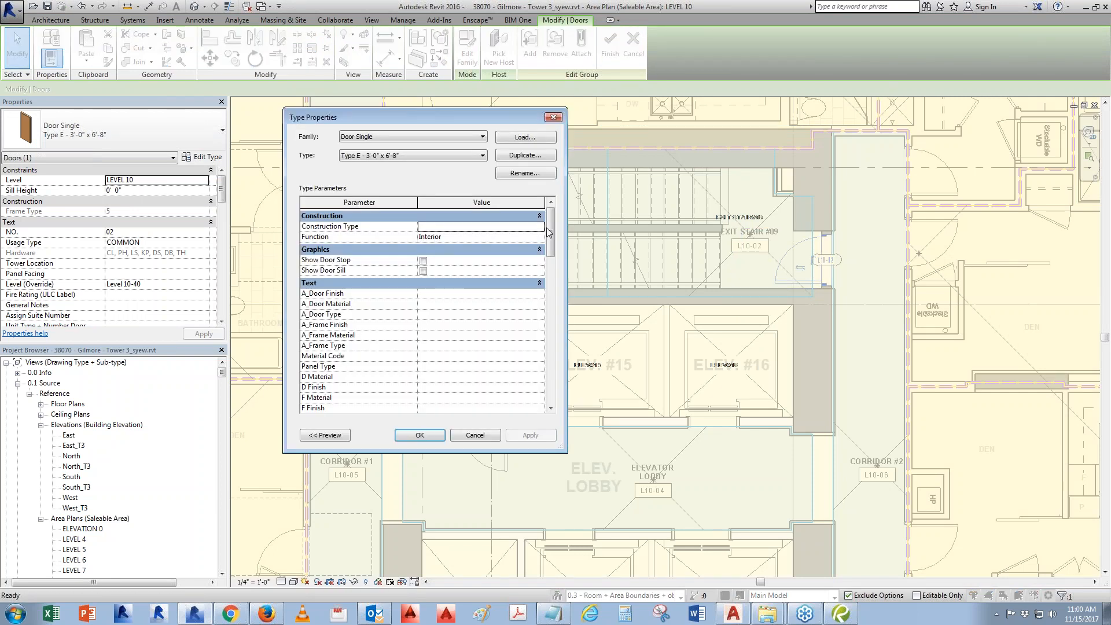
drag(549, 232, 560, 386)
click(420, 435)
Turn off Double Door and Condition - Double Door in the ELEC. ROOM door type, check sheet A41.34 and finish the group edit.
click(506, 448)
click(209, 158)
scroll(427, 347, down, 10)
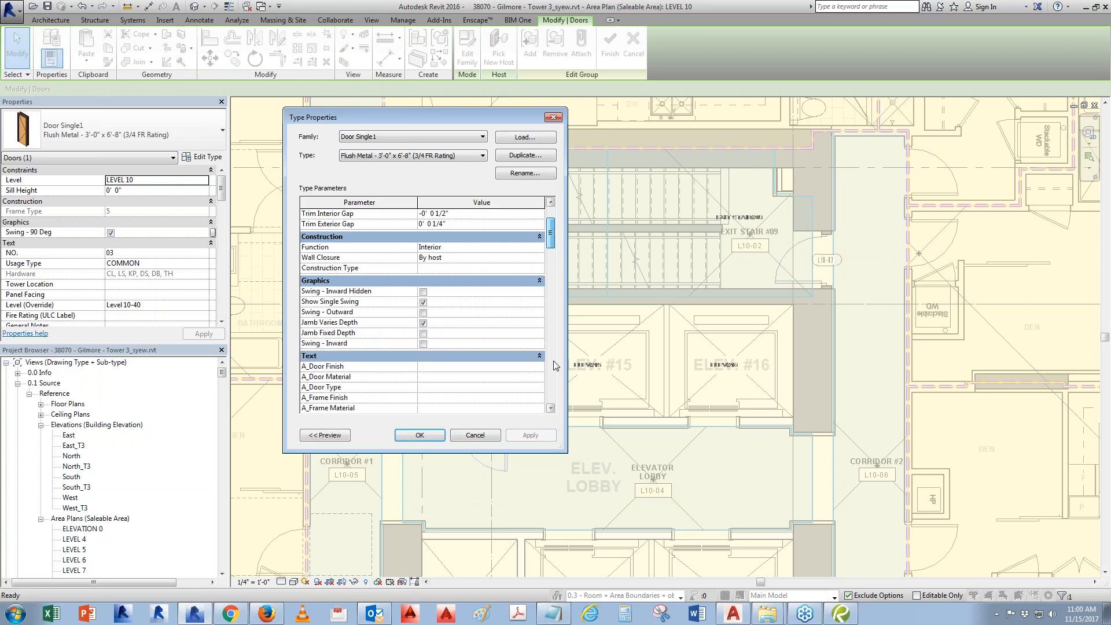
click(425, 397)
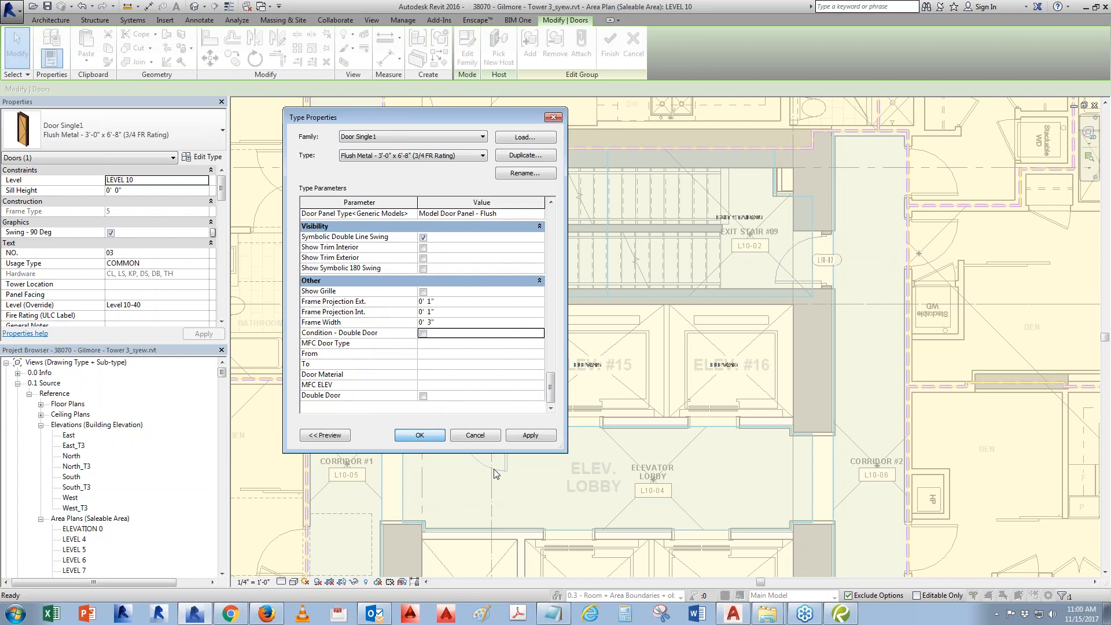
click(551, 387)
key(ctrl+Tab)
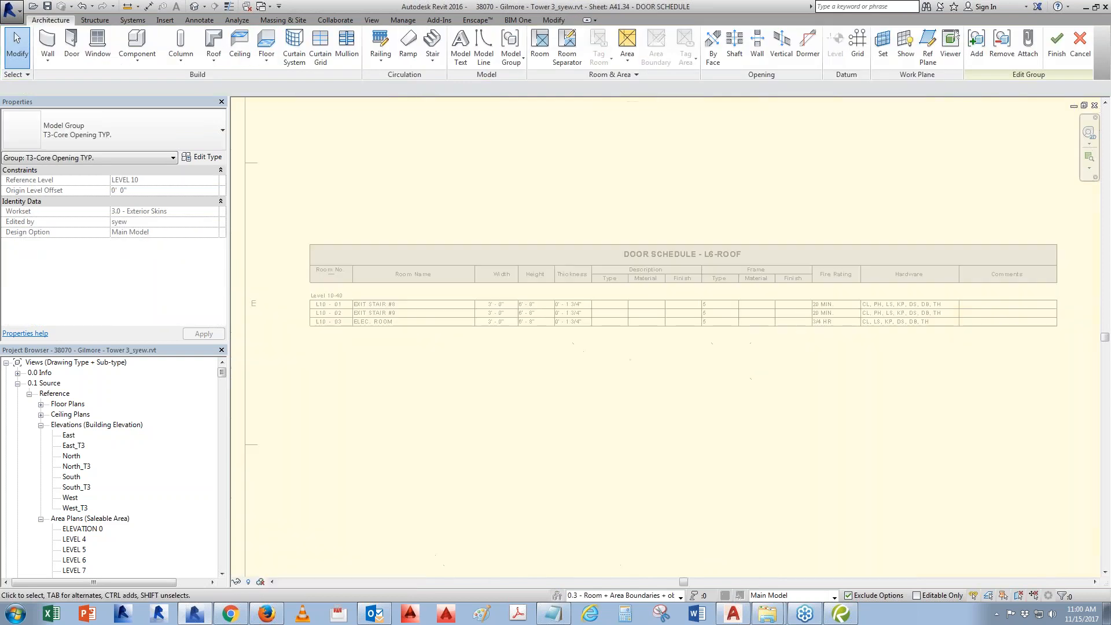
click(1057, 44)
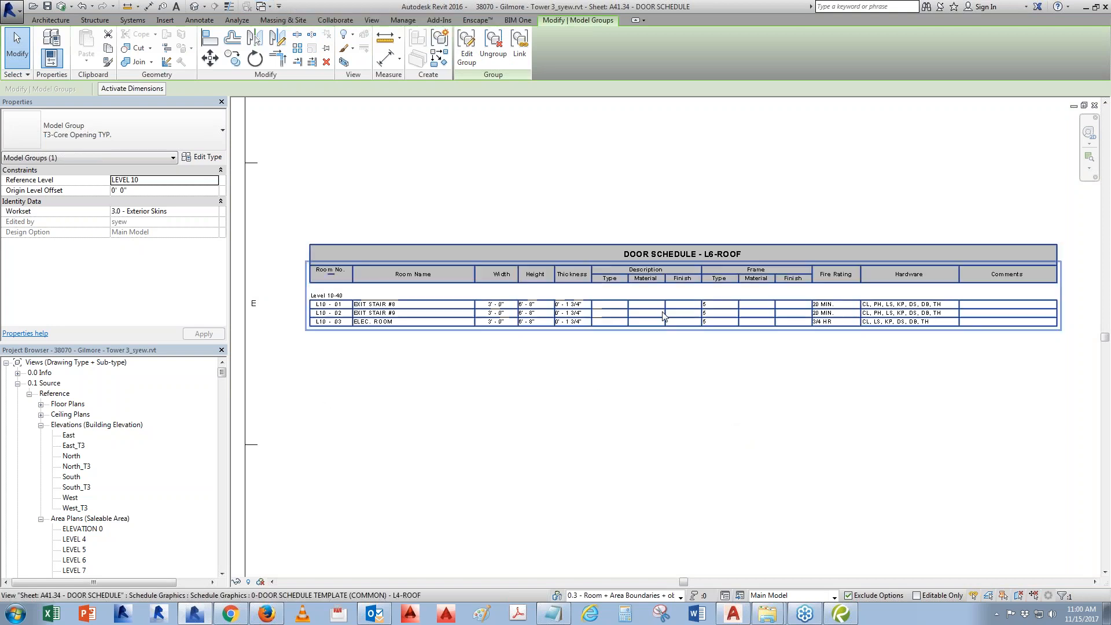
Open 38070 - Gilmore - Tower 2.rvt from the Revit Links folder, overwriting the existing local file.
click(33, 6)
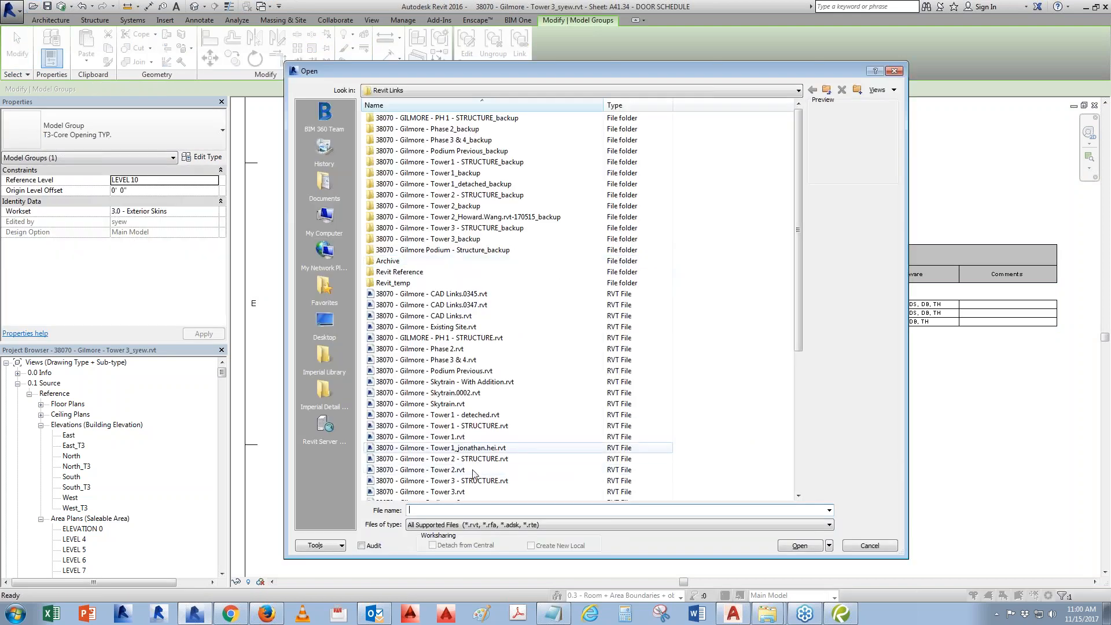
click(454, 470)
click(800, 546)
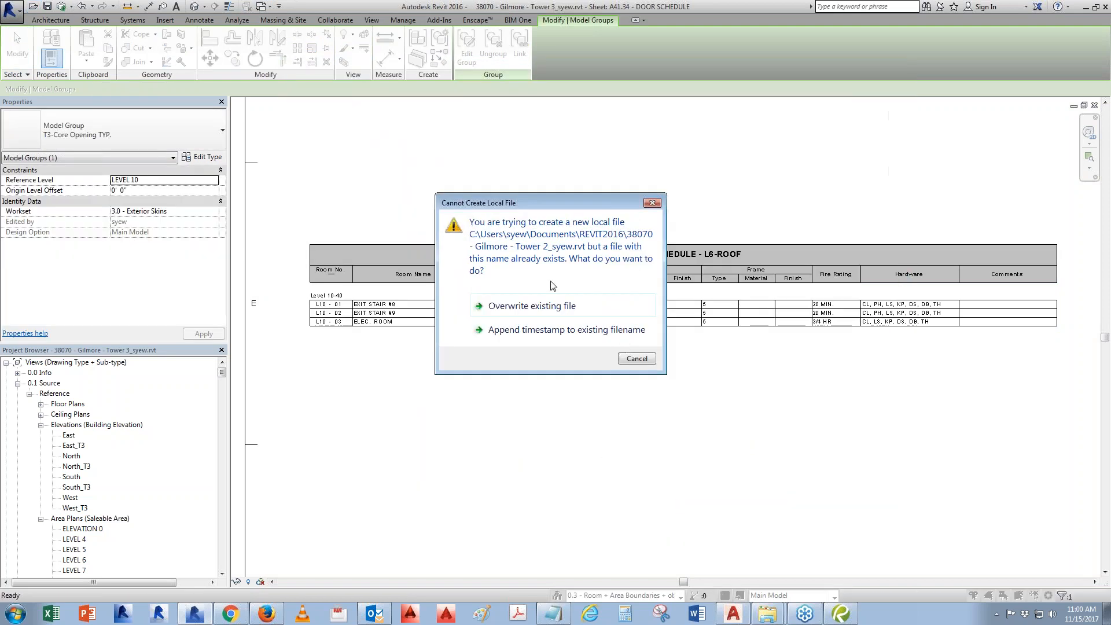
click(579, 305)
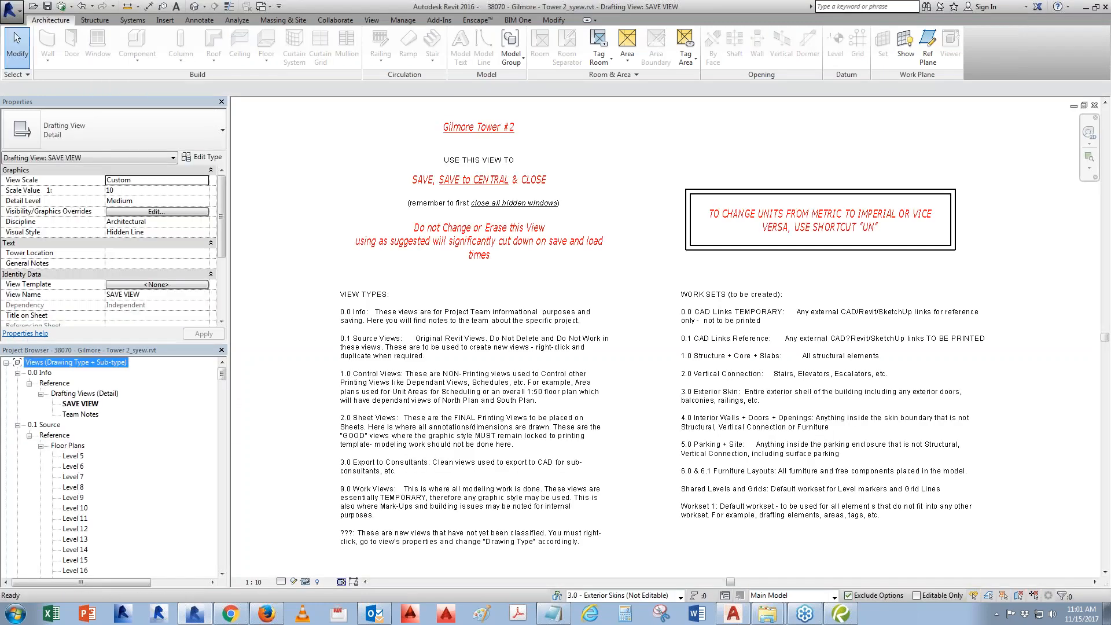
Open sheet A37.05 - DOOR SCHEDULE (COMMON) in the Tower 2 project.
drag(222, 373, 231, 515)
scroll(213, 527, down, 3)
click(142, 488)
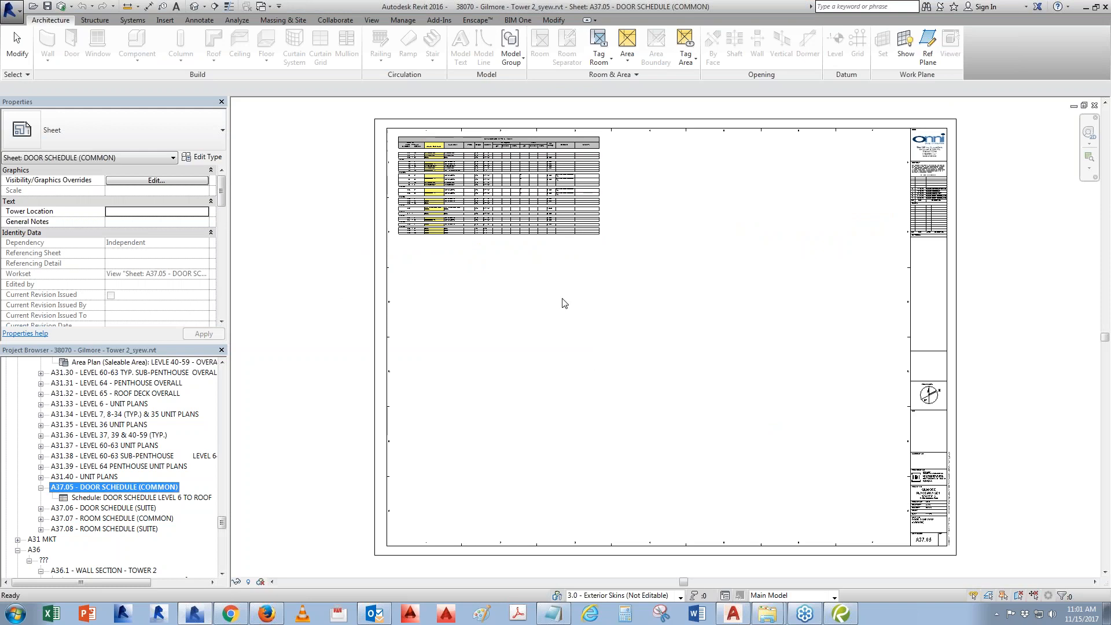
Examine the level override groups and room names in the Tower 2 common door schedule, from Level 6 through Level 66.
scroll(439, 166, up, 5)
scroll(354, 503, up, 4)
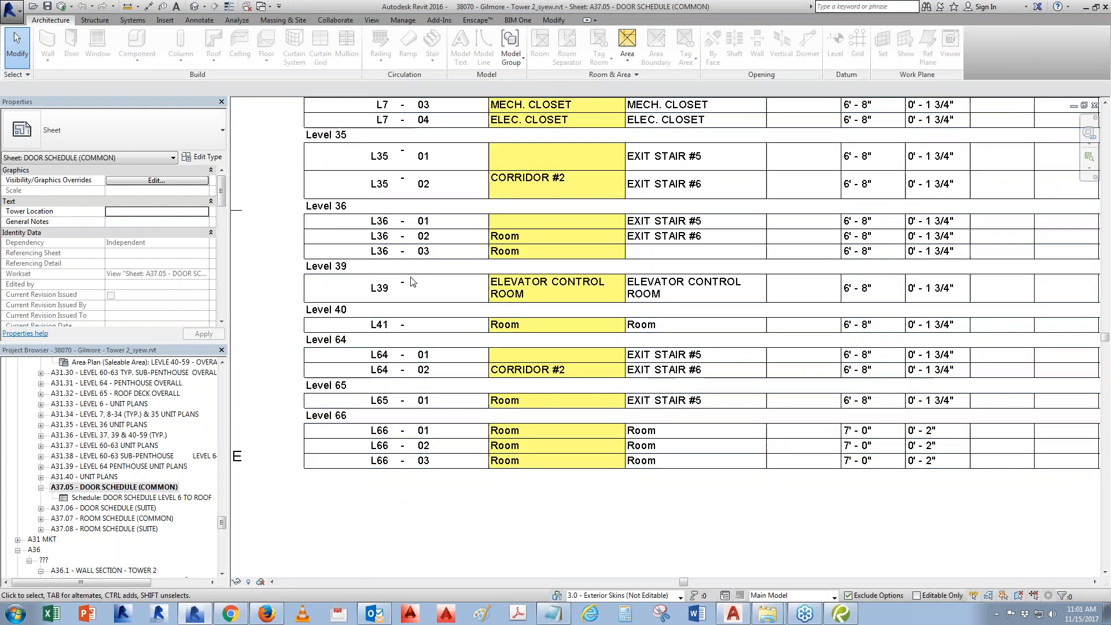
middle_drag(644, 321, 536, 464)
scroll(559, 448, down, 2)
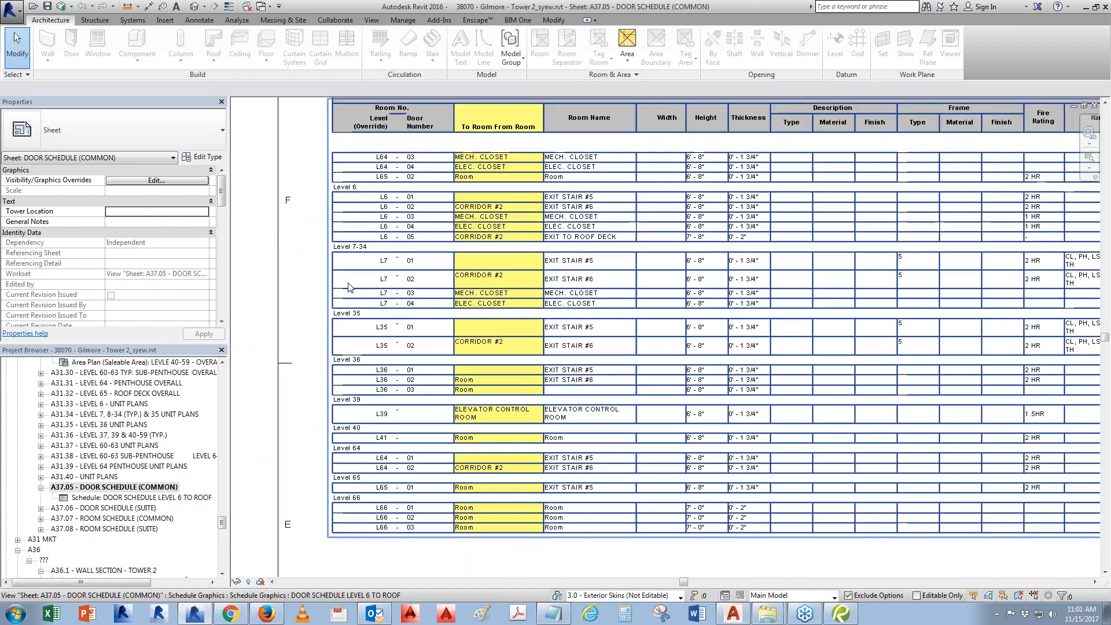
scroll(372, 227, up, 3)
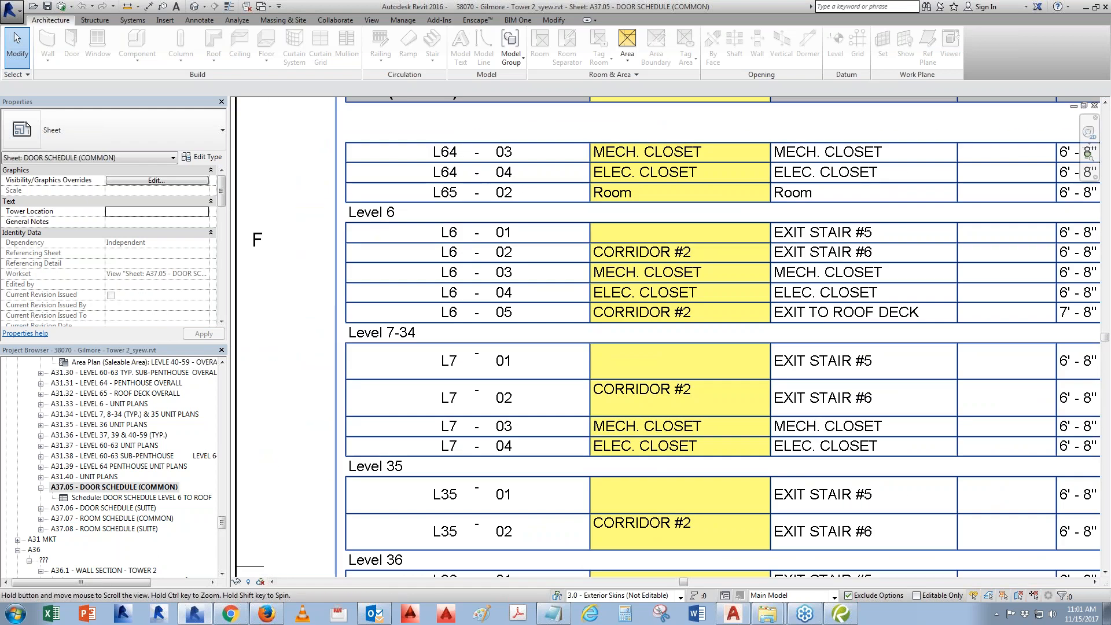
middle_drag(456, 156, 453, 202)
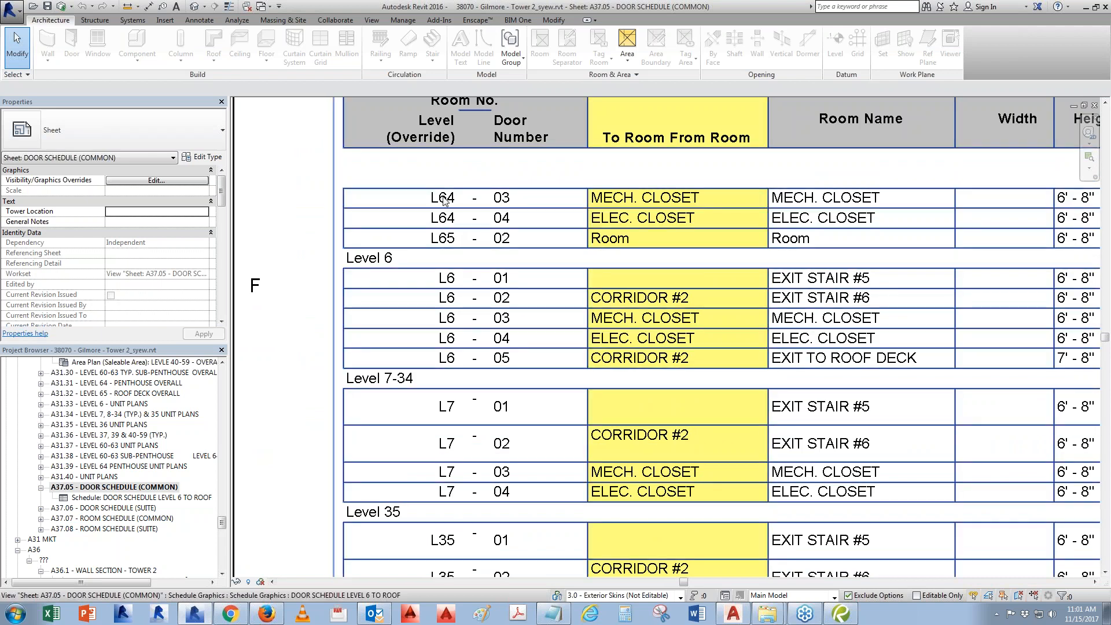
middle_drag(404, 382, 421, 205)
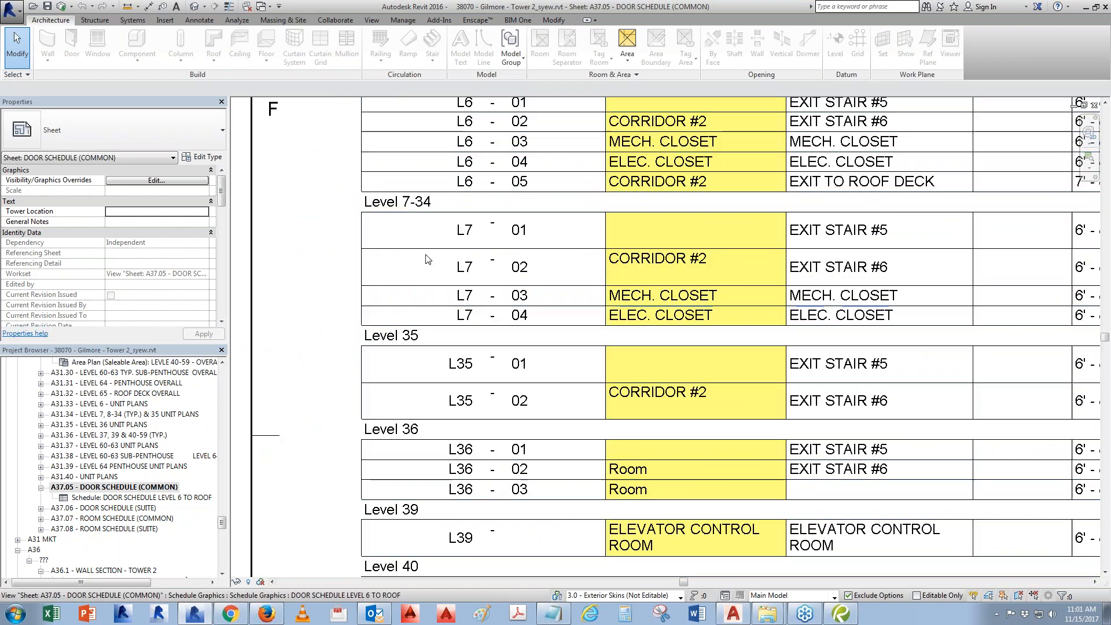
middle_drag(434, 332, 493, 173)
middle_drag(456, 307, 412, 144)
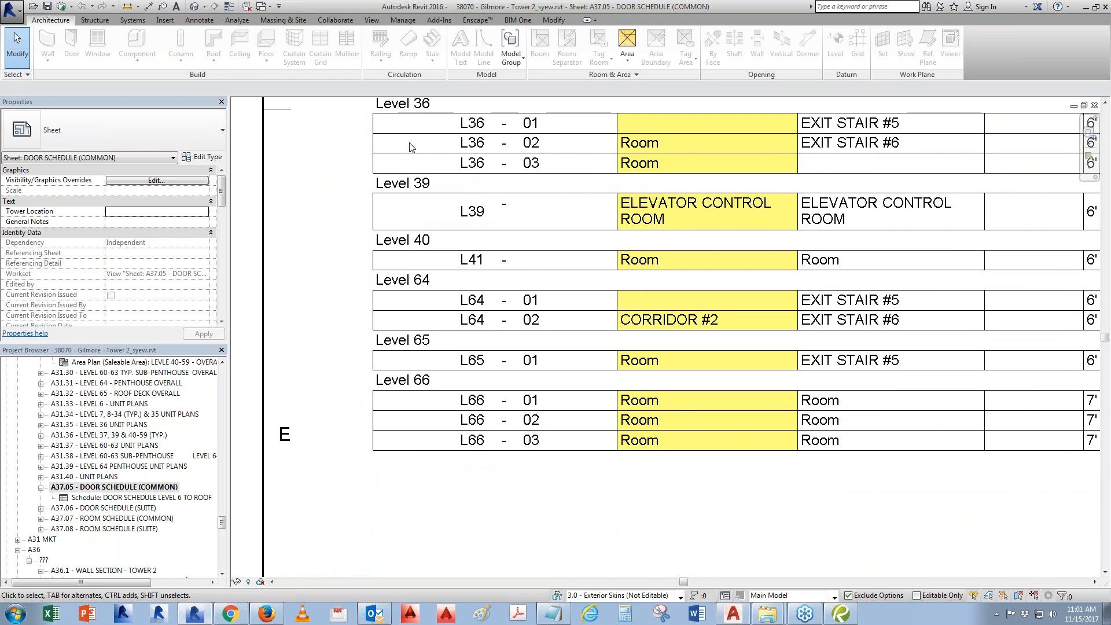
scroll(403, 139, down, 1)
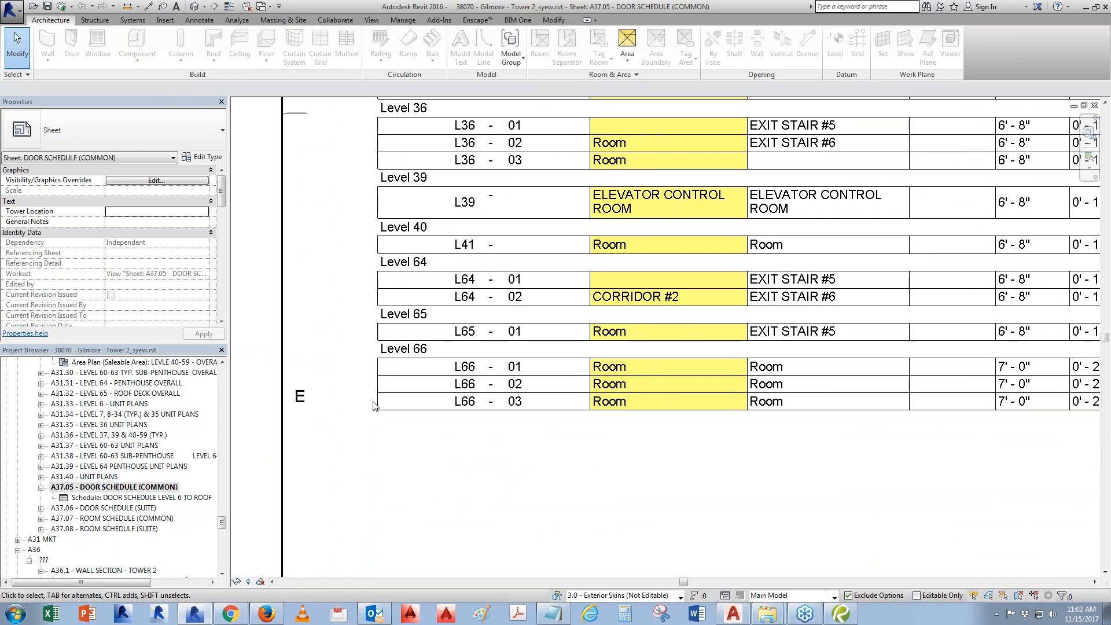
Open sheet A37.06 - DOOR SCHEDULE (SUITE) and examine how its doors are grouped by suite.
click(87, 508)
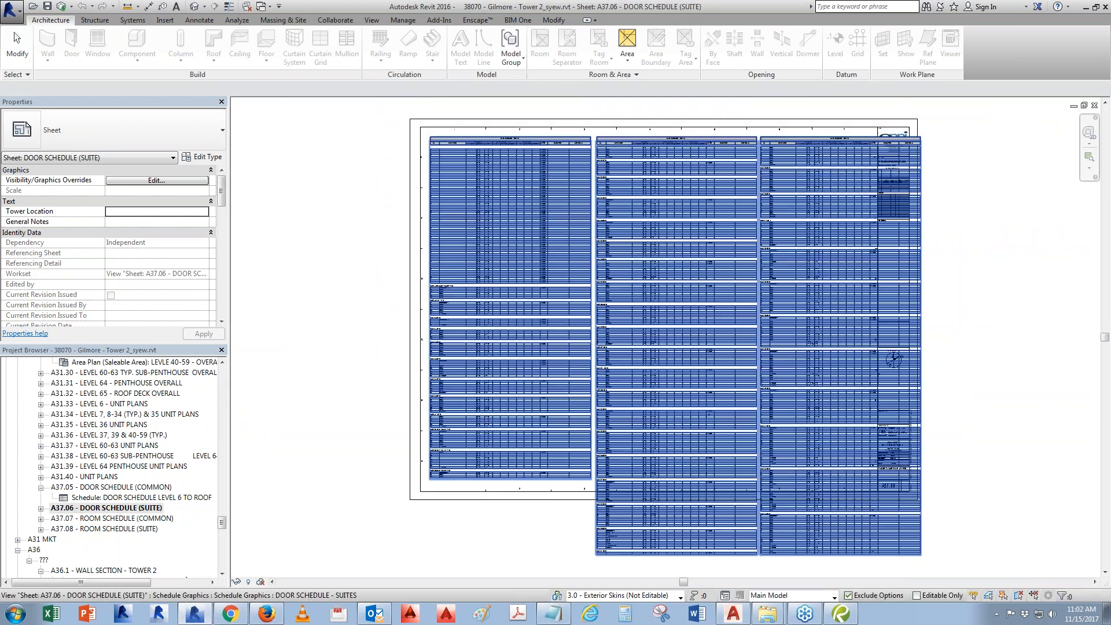
click(14, 32)
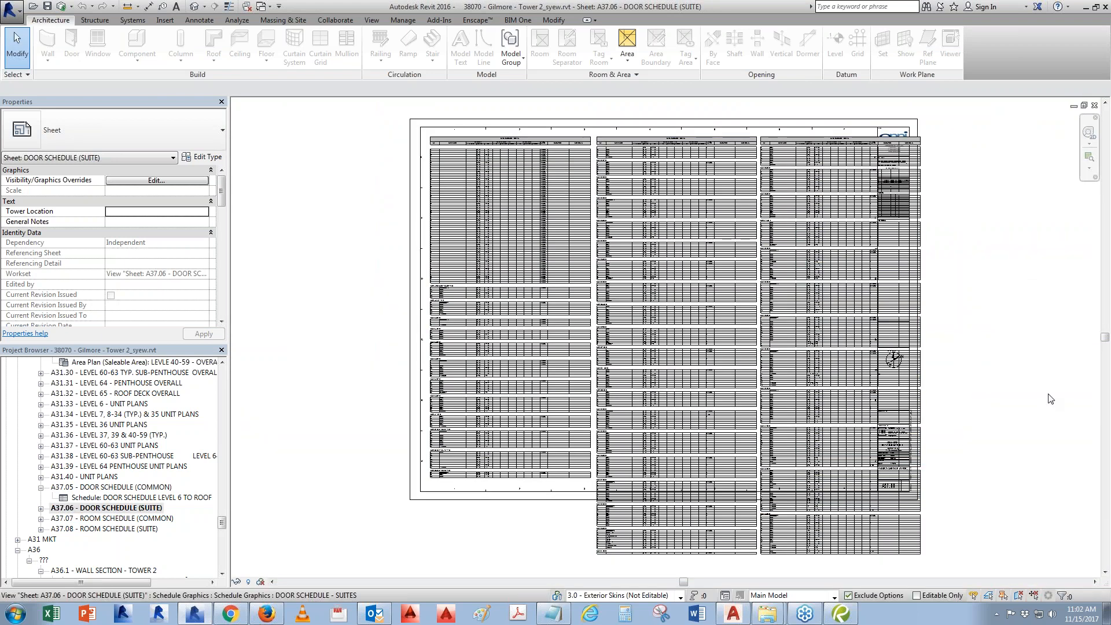
scroll(461, 311, up, 6)
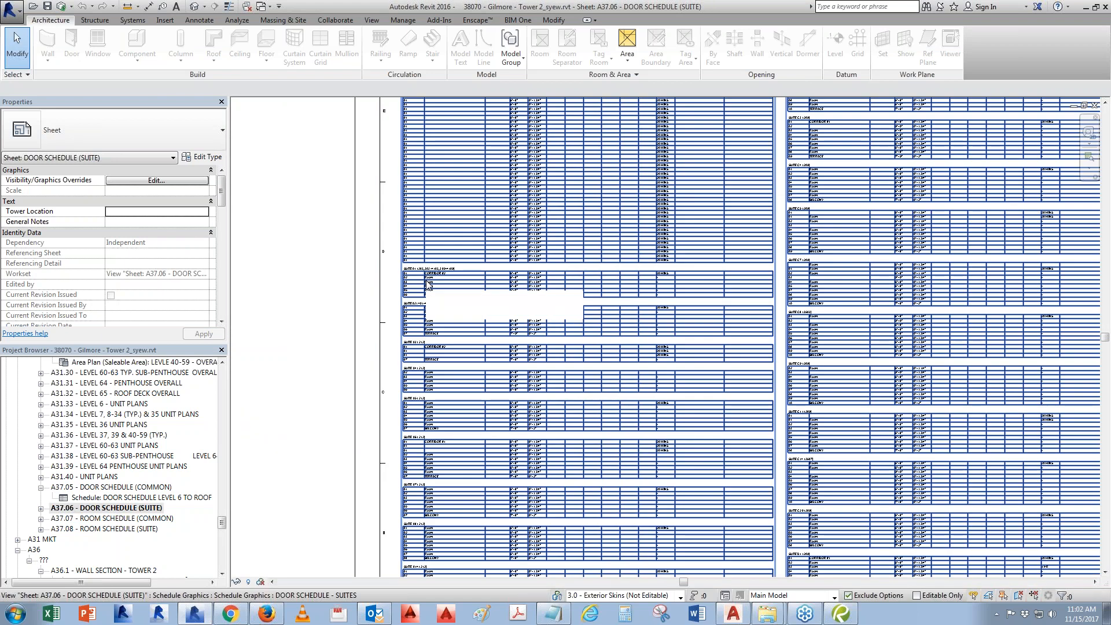
middle_drag(528, 385, 536, 358)
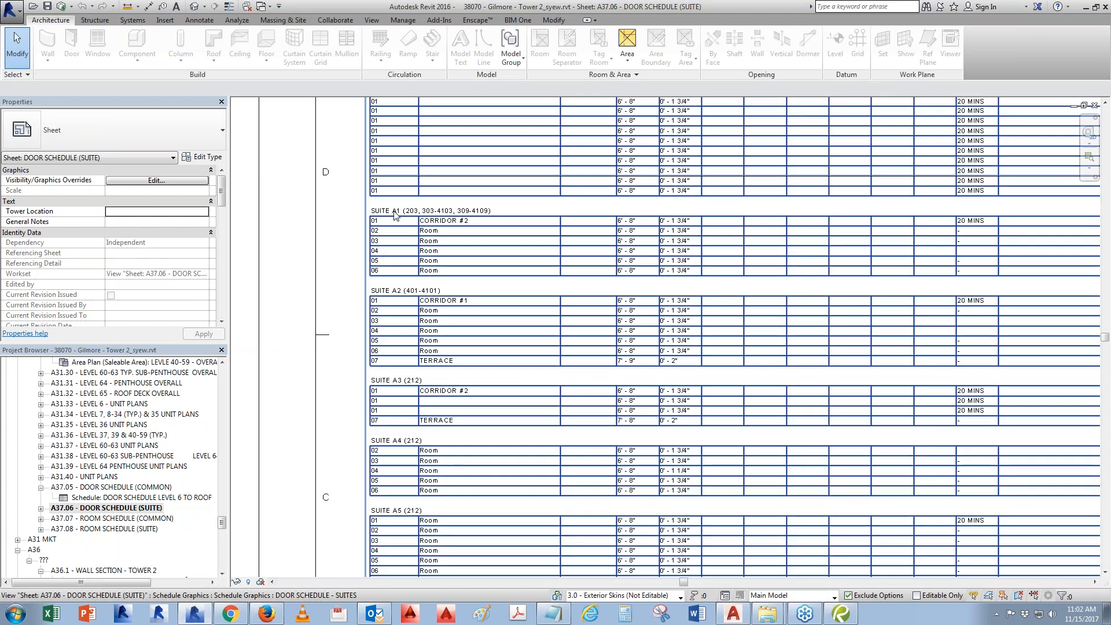
scroll(438, 159, down, 4)
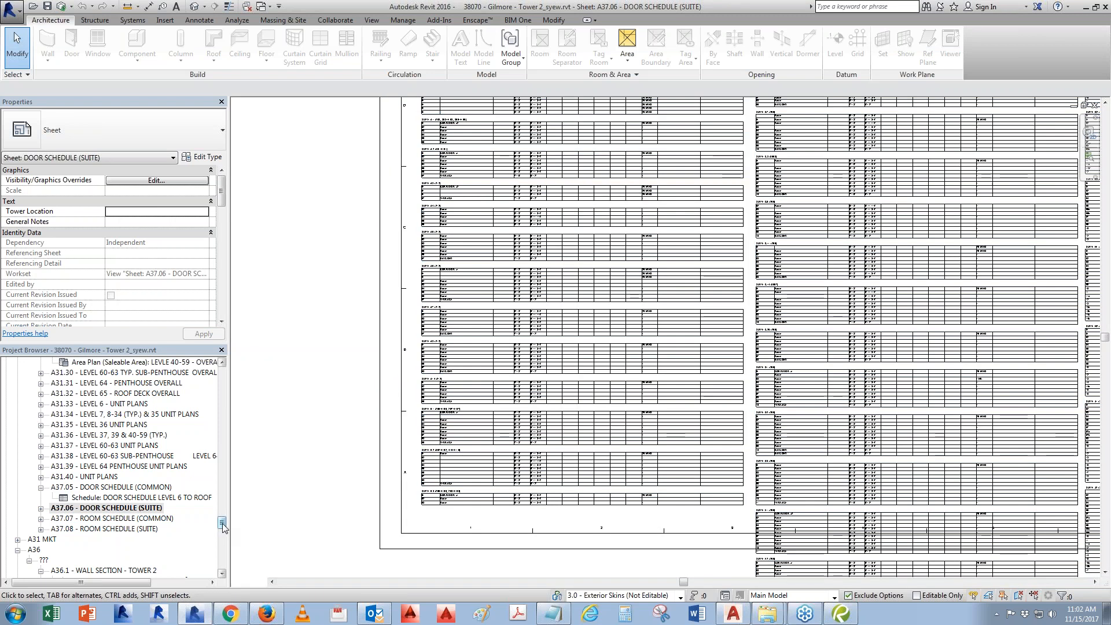
Examine the door numbers and room names listed for suites A3 to A8 in the suite door schedule.
drag(224, 527, 223, 565)
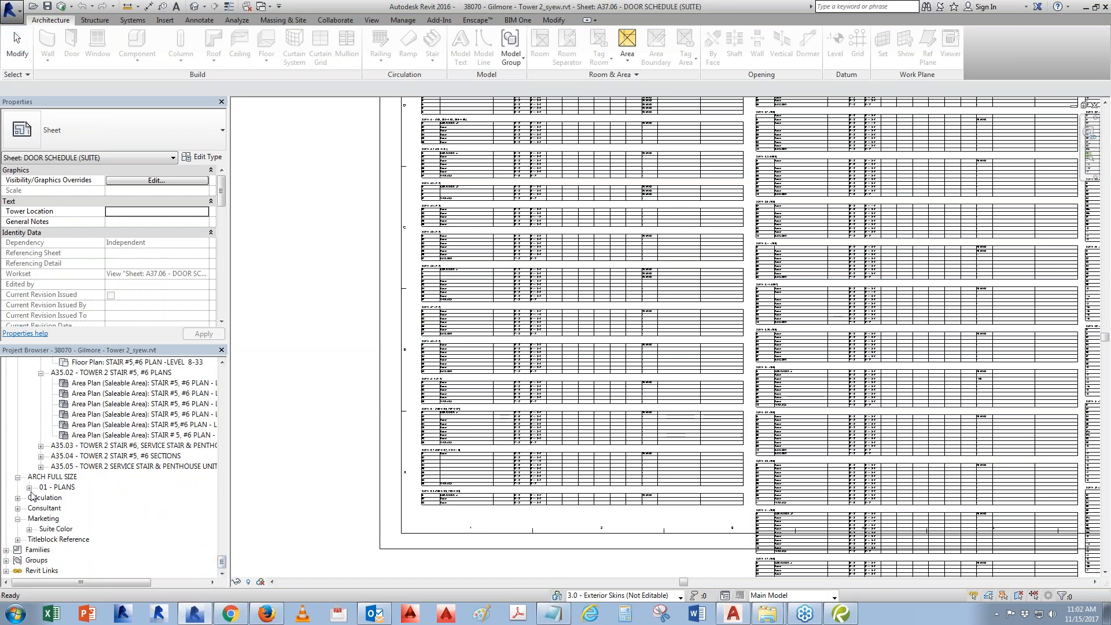
scroll(504, 356, up, 5)
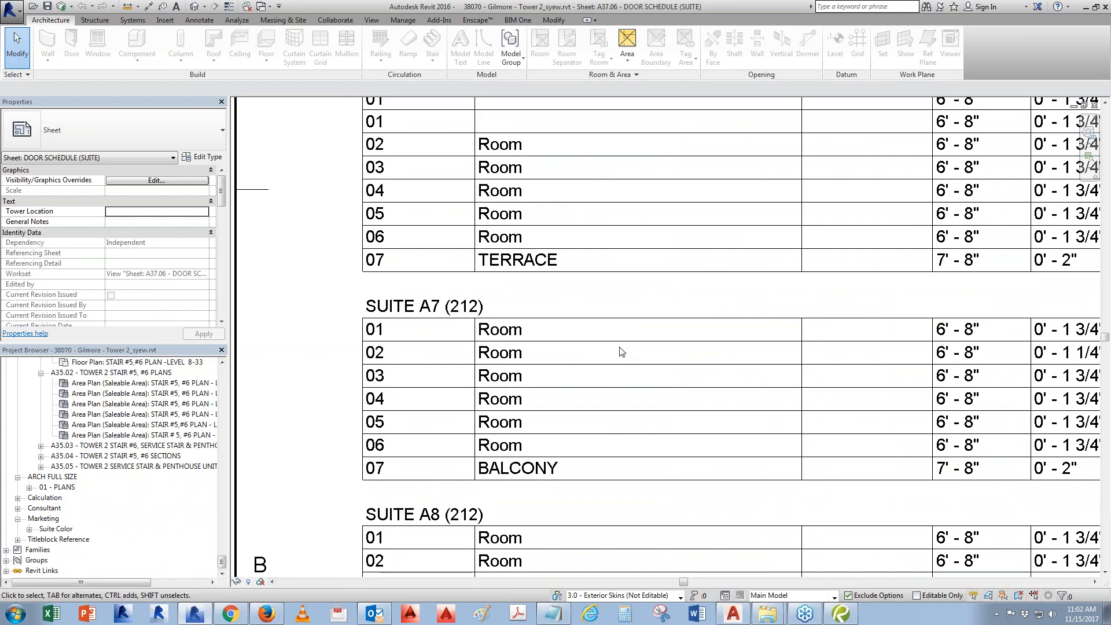
scroll(535, 364, down, 5)
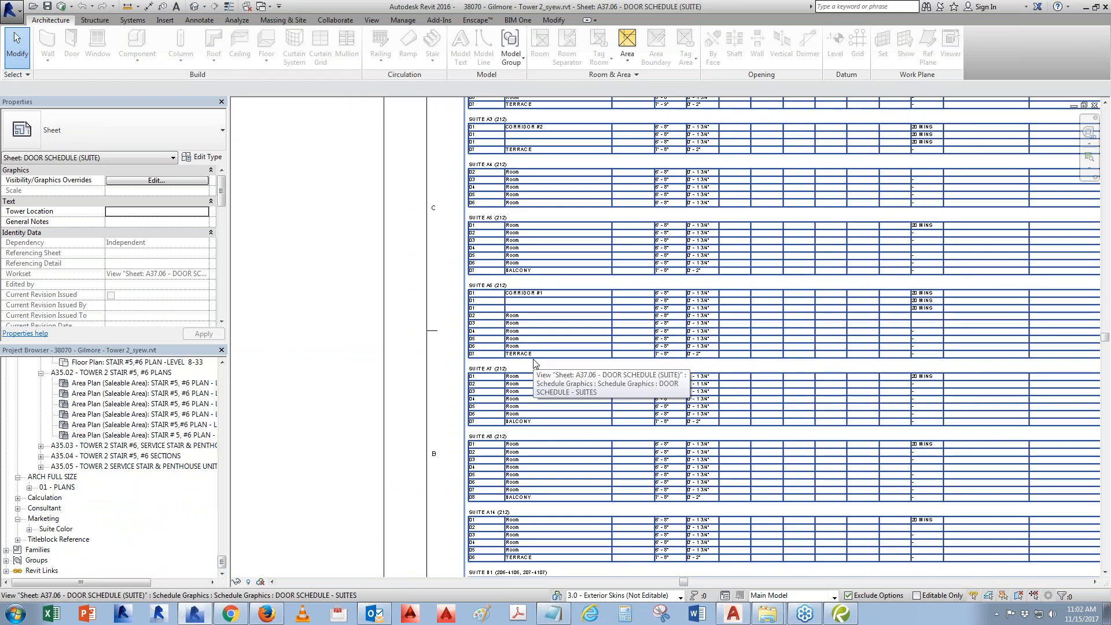
scroll(535, 364, up, 5)
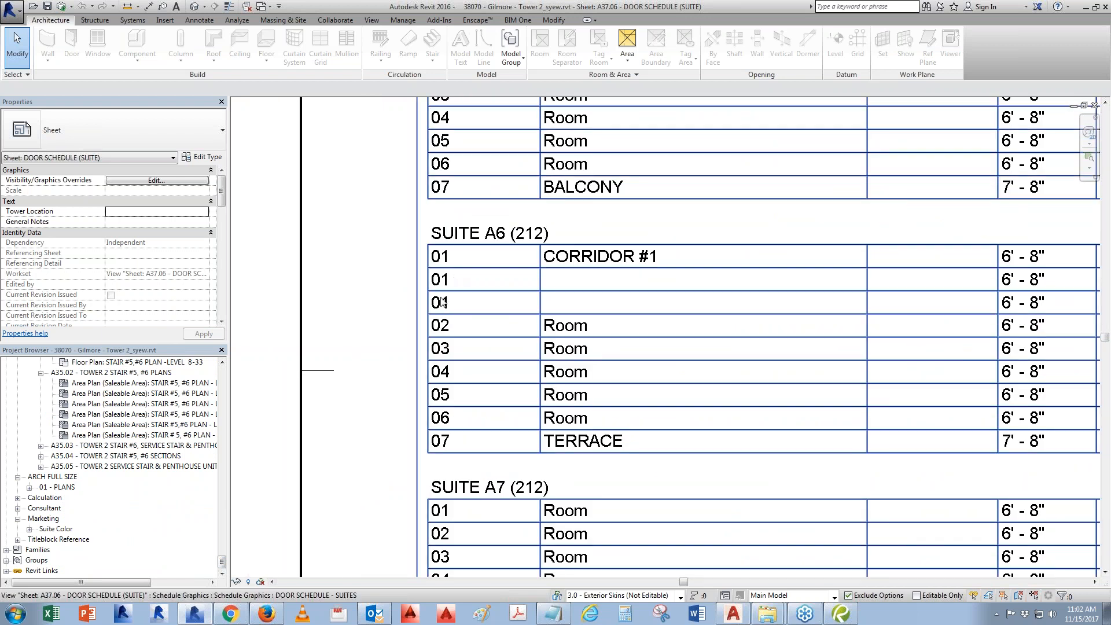
scroll(462, 286, down, 5)
scroll(810, 284, up, 3)
scroll(810, 283, down, 1)
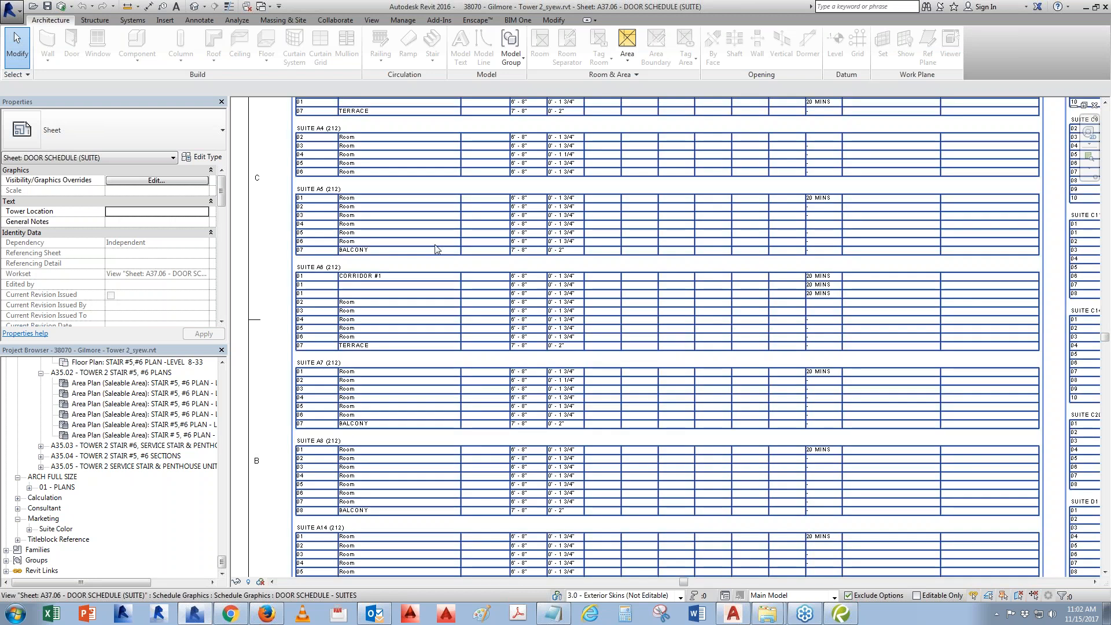
middle_drag(414, 363, 474, 458)
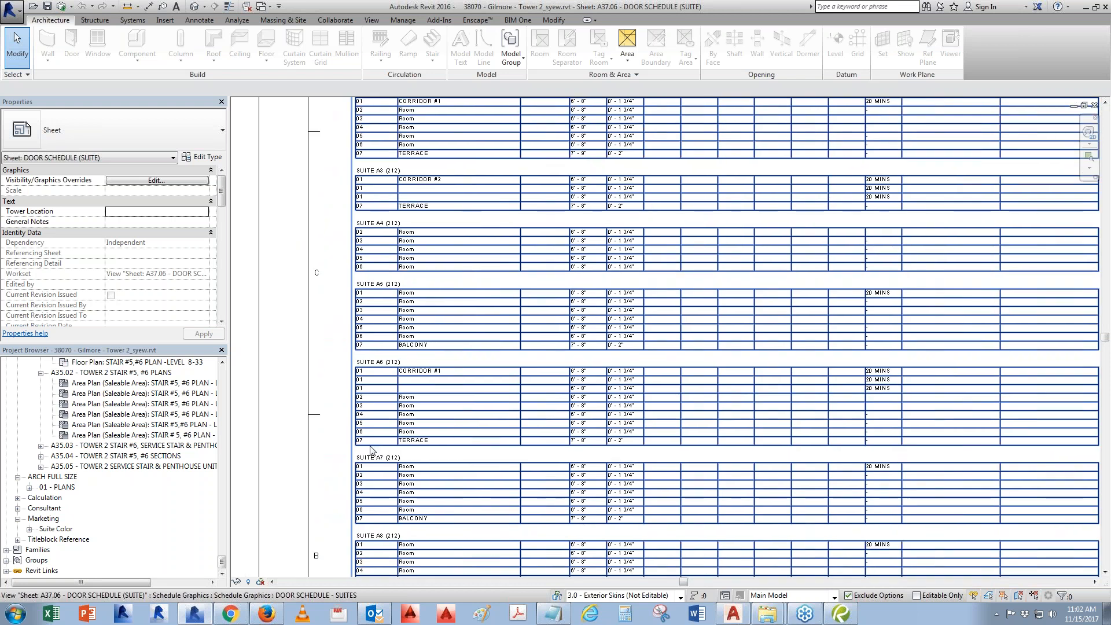
scroll(371, 450, up, 3)
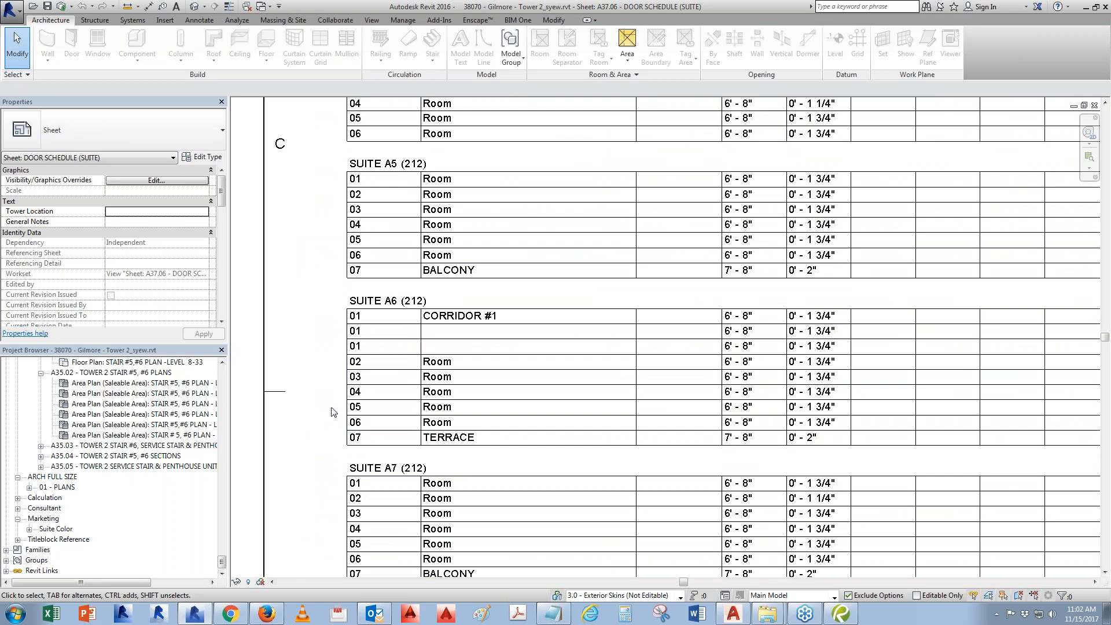
middle_drag(362, 190, 366, 374)
scroll(366, 374, up, 1)
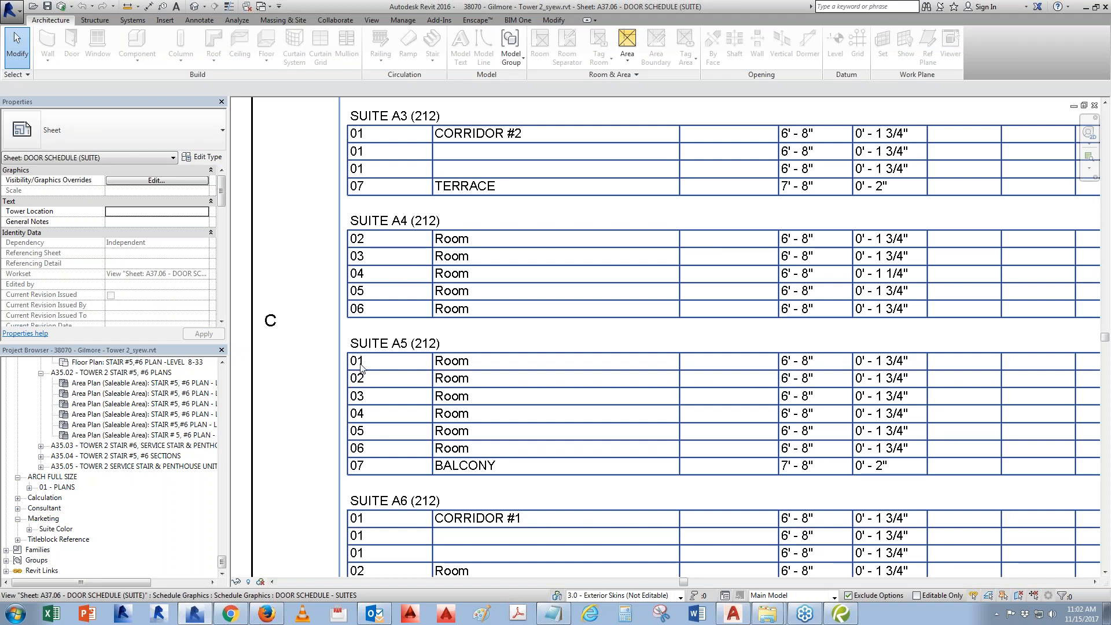
Switch back to sheet A37.05 - DOOR SCHEDULE (COMMON) and review its door numbering by level from Level 6 to Level 66.
click(126, 448)
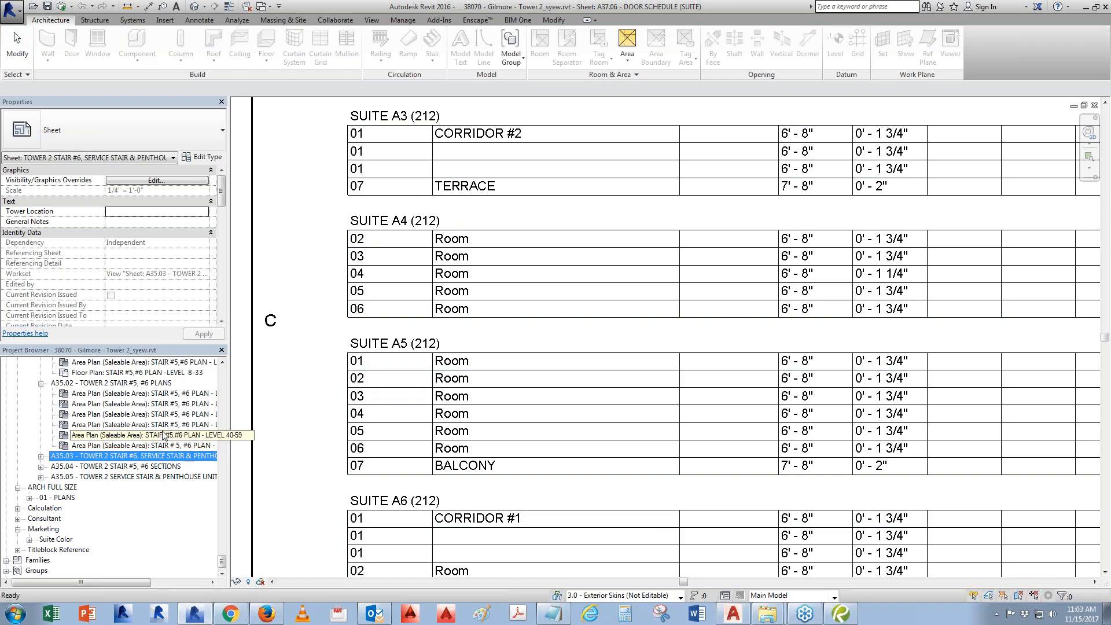
scroll(156, 394, up, 1)
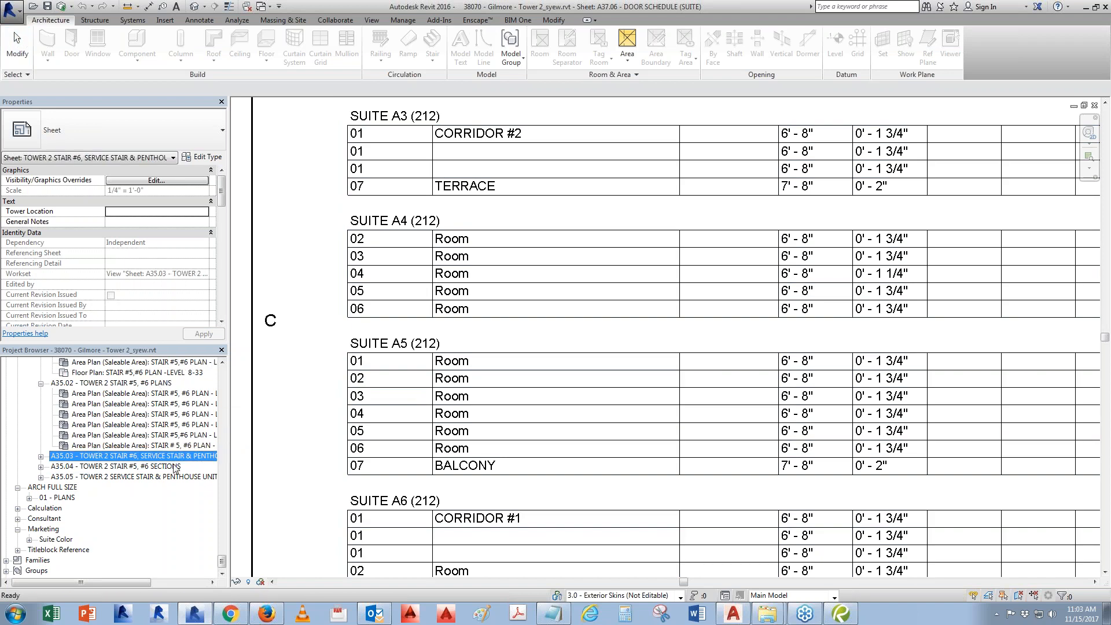
scroll(238, 572, up, 5)
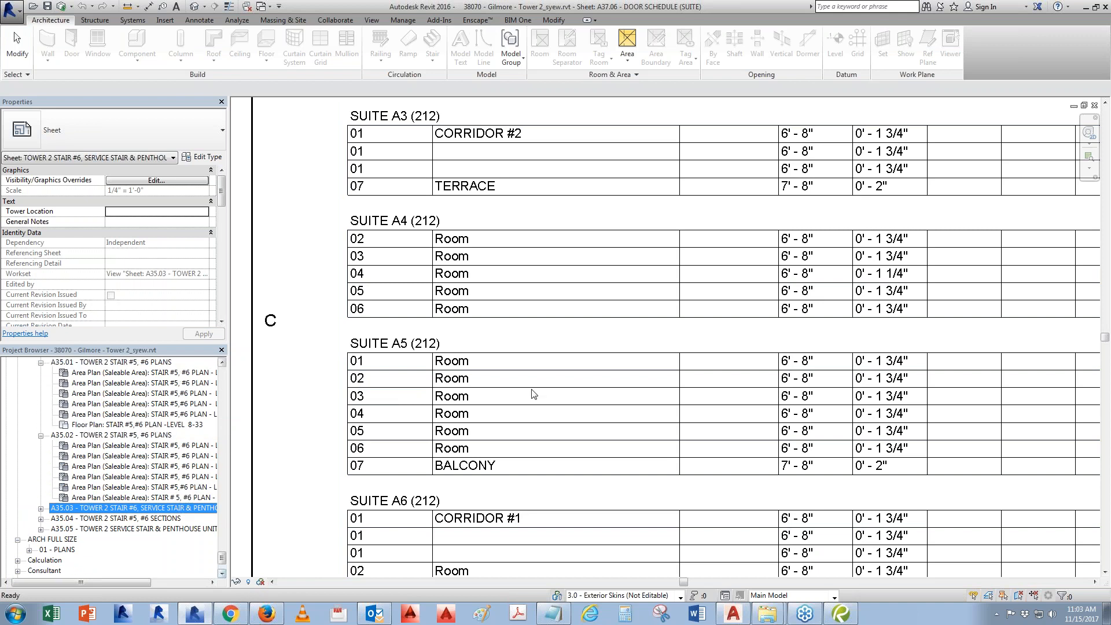
key(ctrl+Tab)
middle_drag(647, 306, 637, 537)
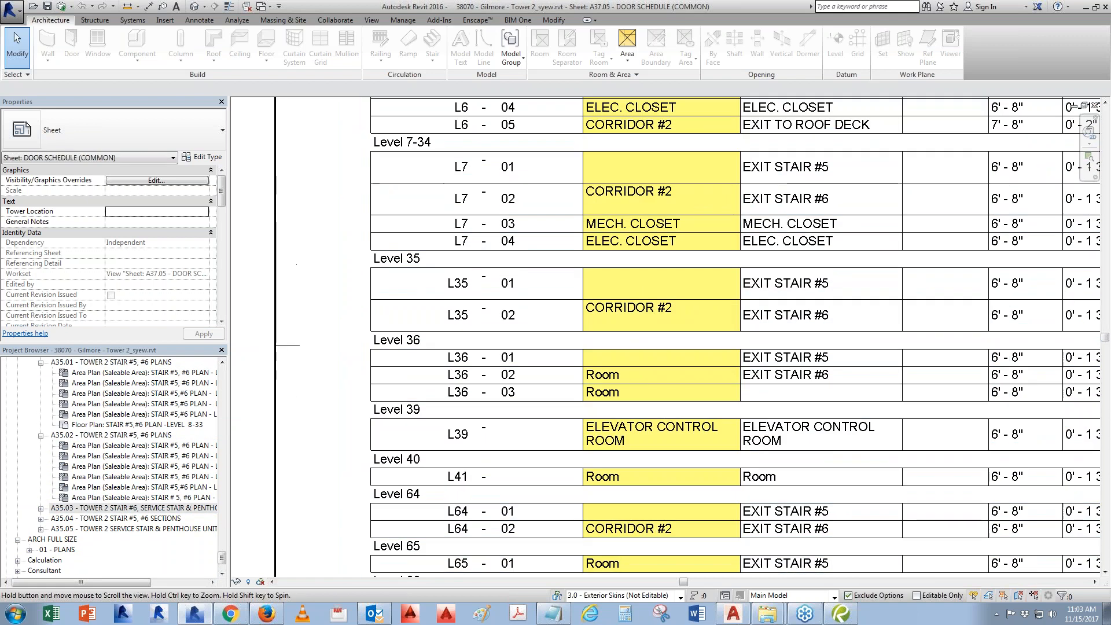
middle_drag(521, 237, 524, 404)
scroll(458, 176, up, 1)
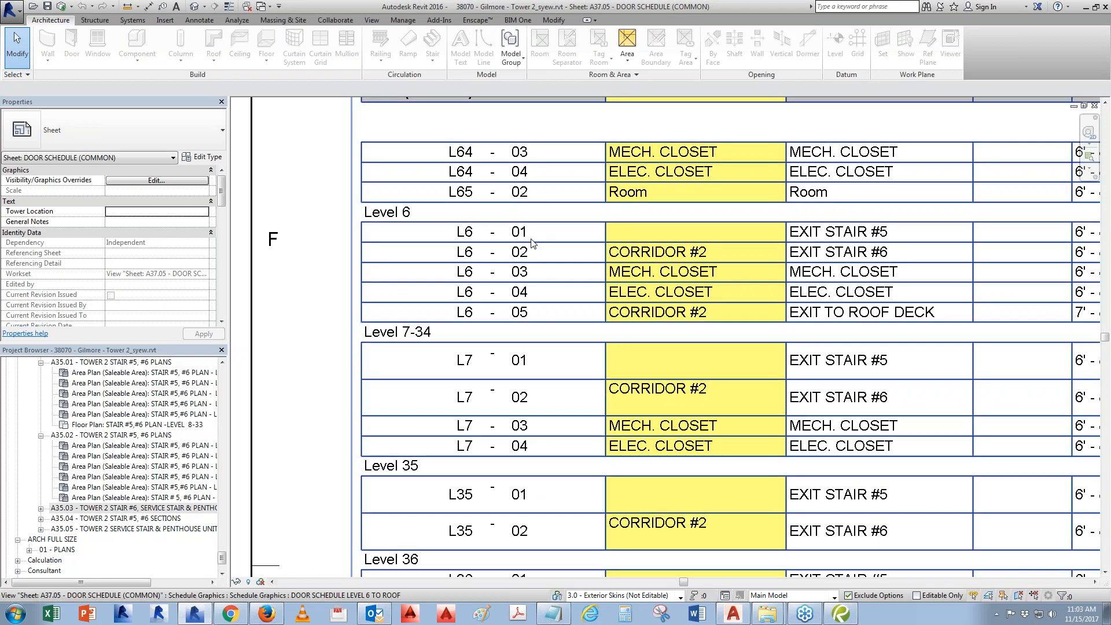
scroll(437, 356, down, 3)
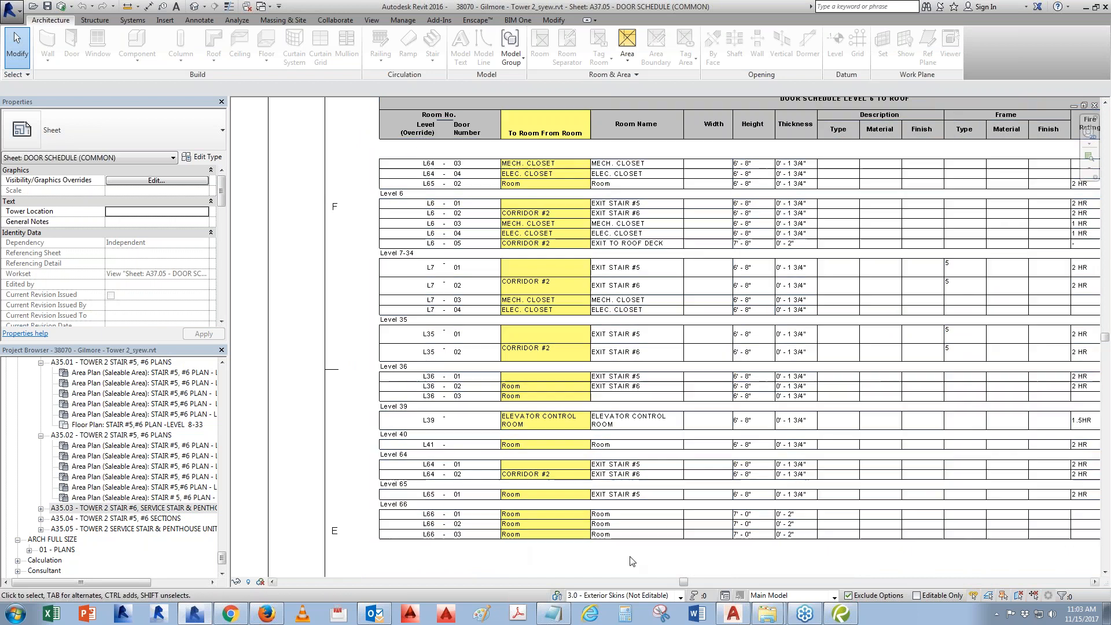
scroll(543, 466, down, 3)
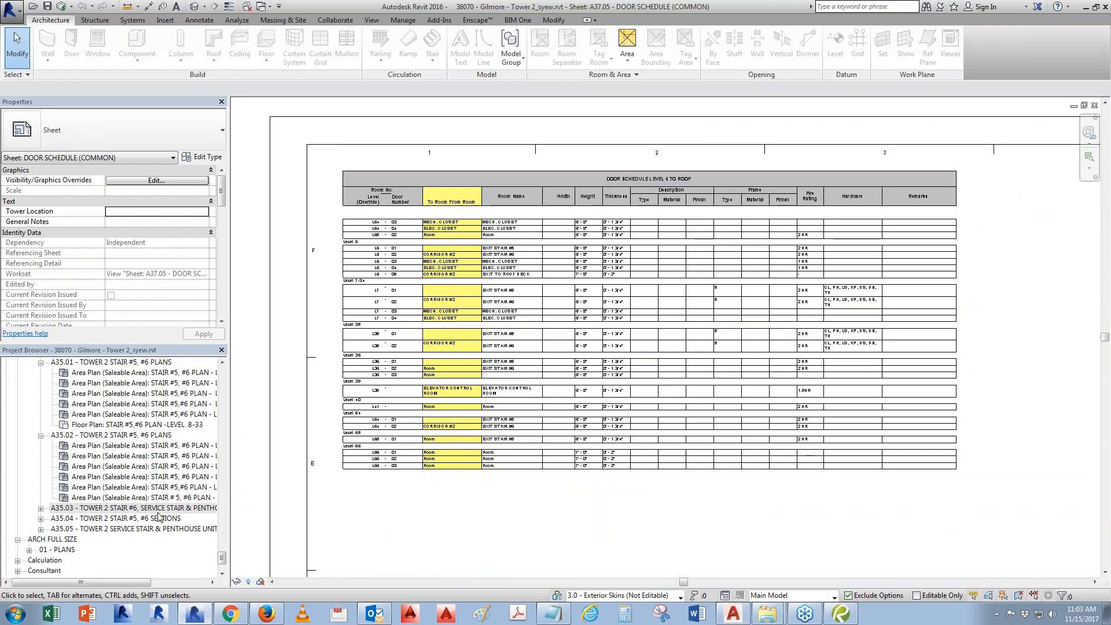
Open sheet A37.07 - ROOM SCHEDULE (COMMON) and examine its room numbers and level groups, especially Level 60-63.
drag(221, 557, 219, 530)
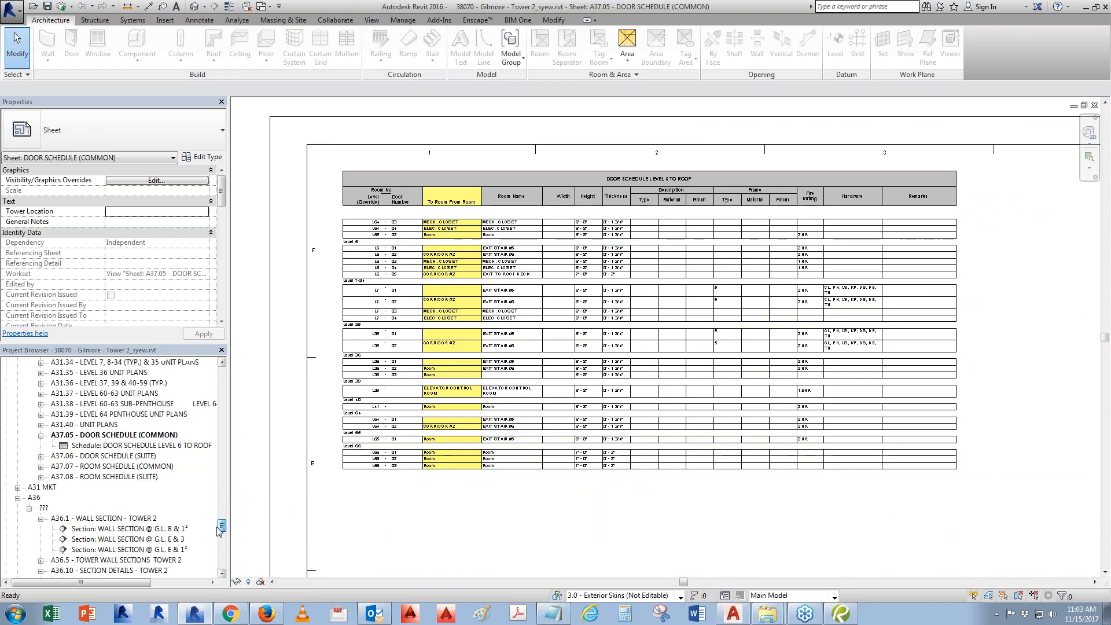
double_click(112, 466)
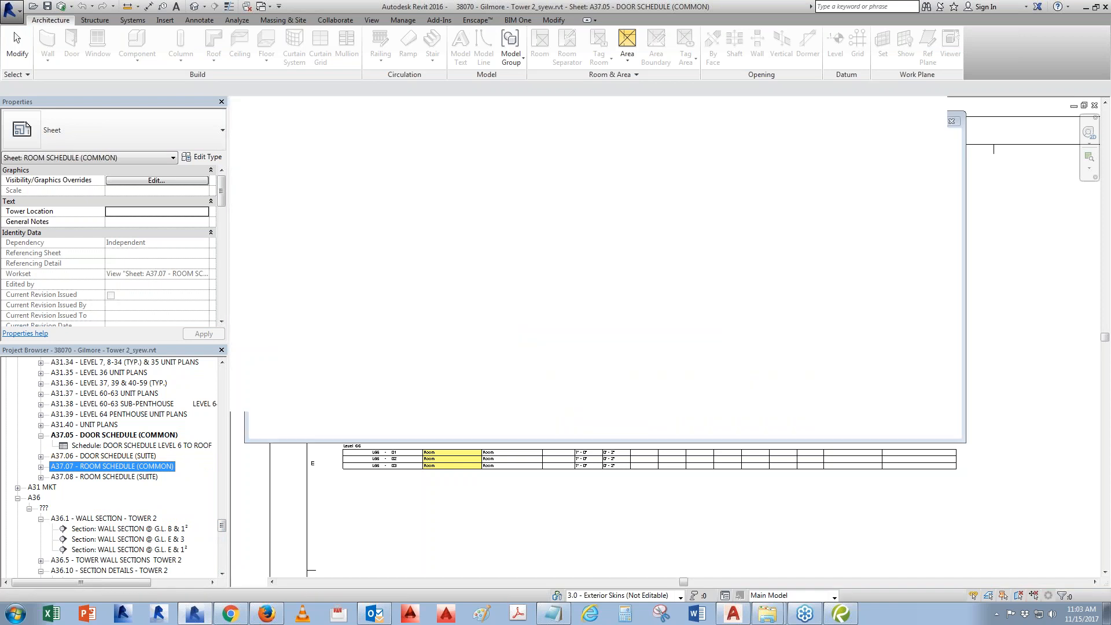
scroll(405, 142, up, 8)
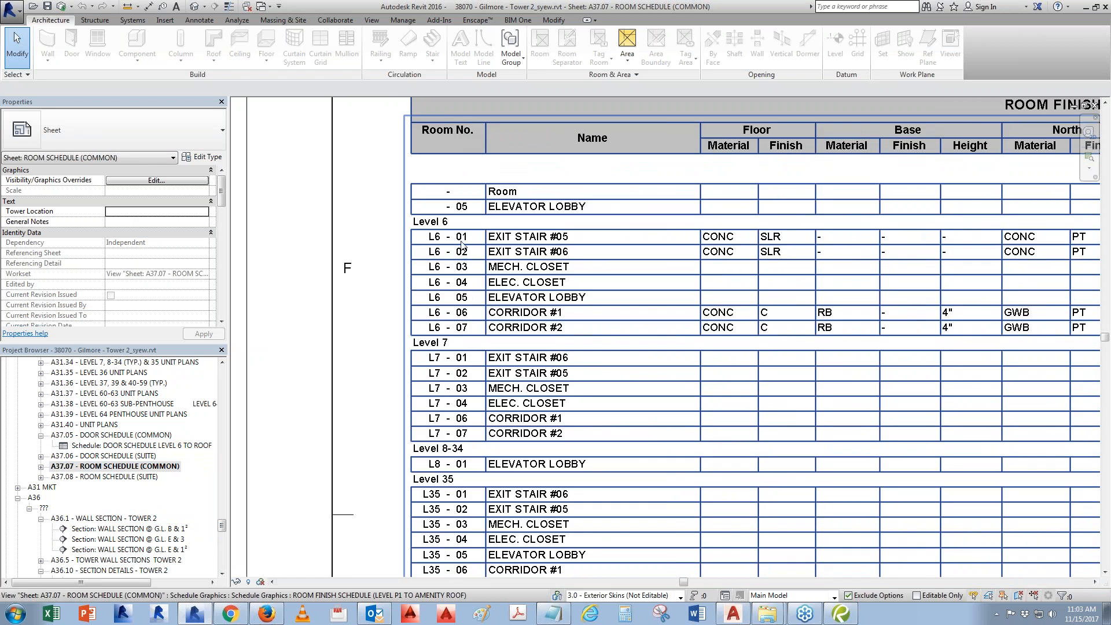
middle_drag(513, 332, 515, 253)
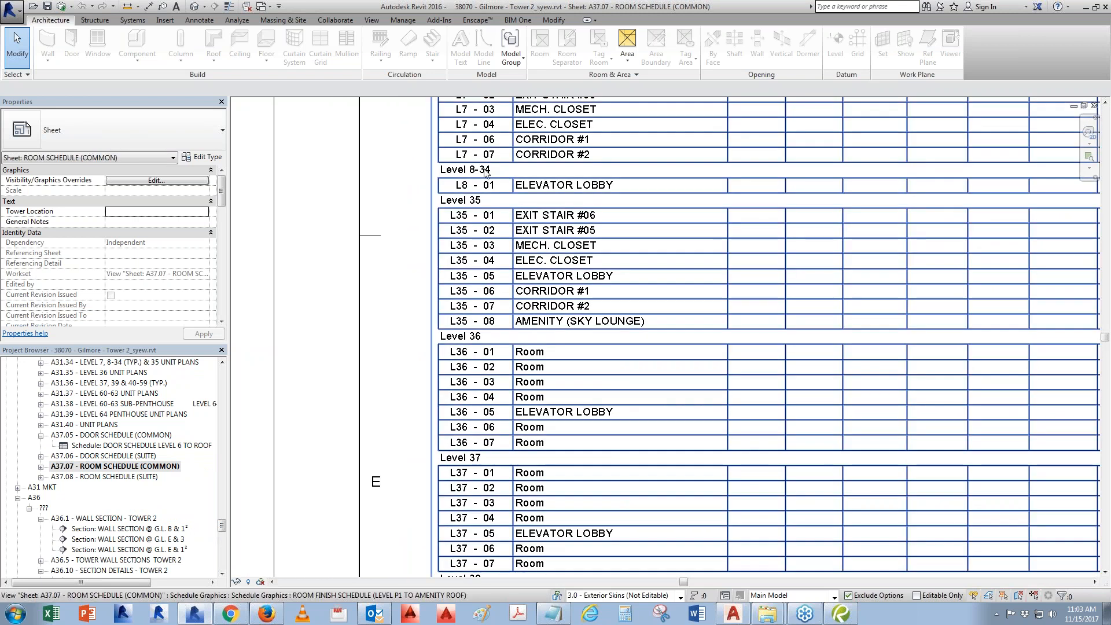
middle_drag(532, 464, 531, 147)
scroll(530, 147, down, 3)
middle_drag(546, 463, 526, 254)
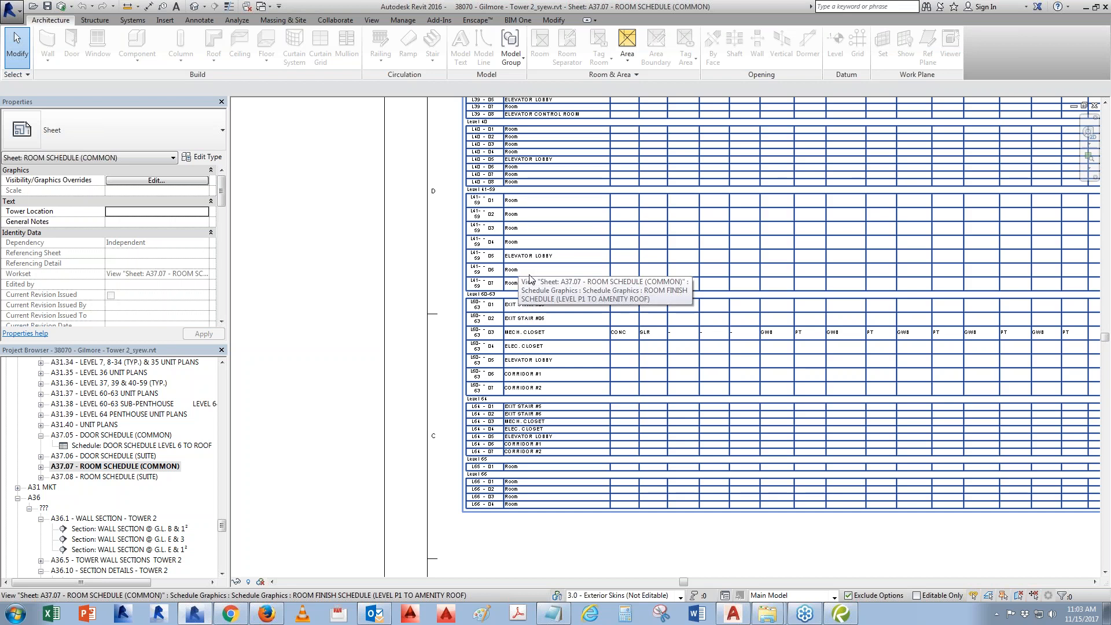
scroll(480, 342, up, 4)
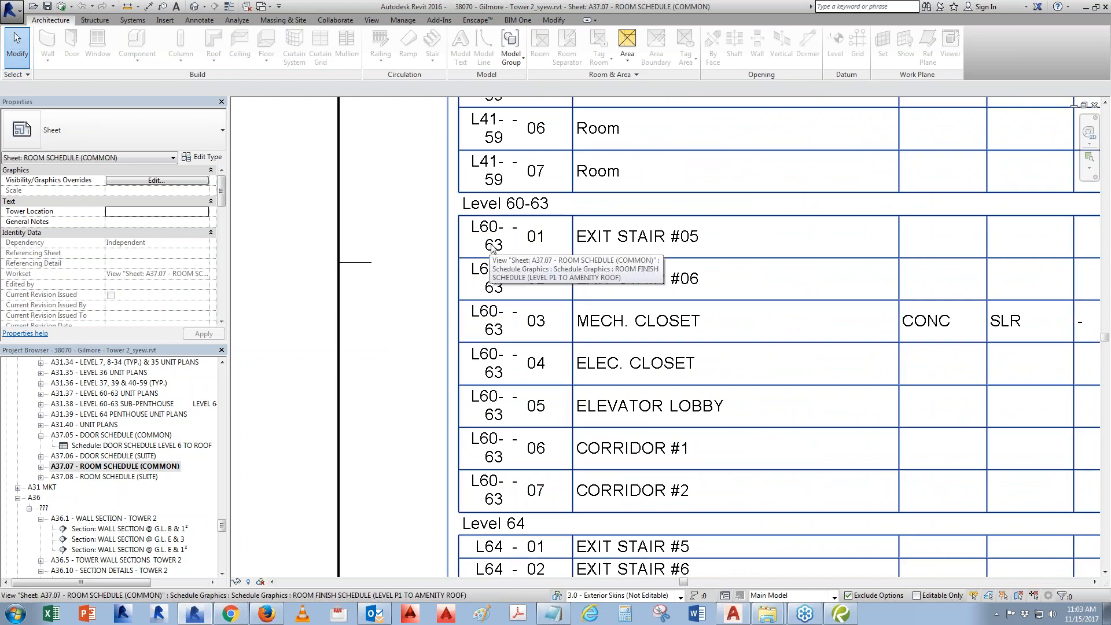
scroll(486, 238, up, 3)
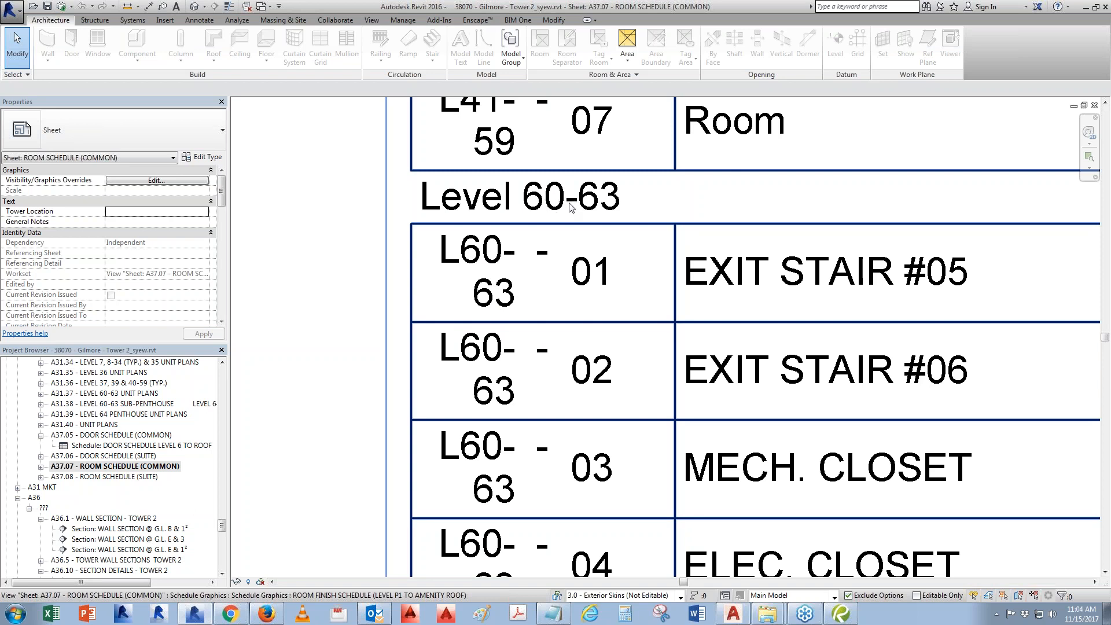
scroll(384, 181, down, 5)
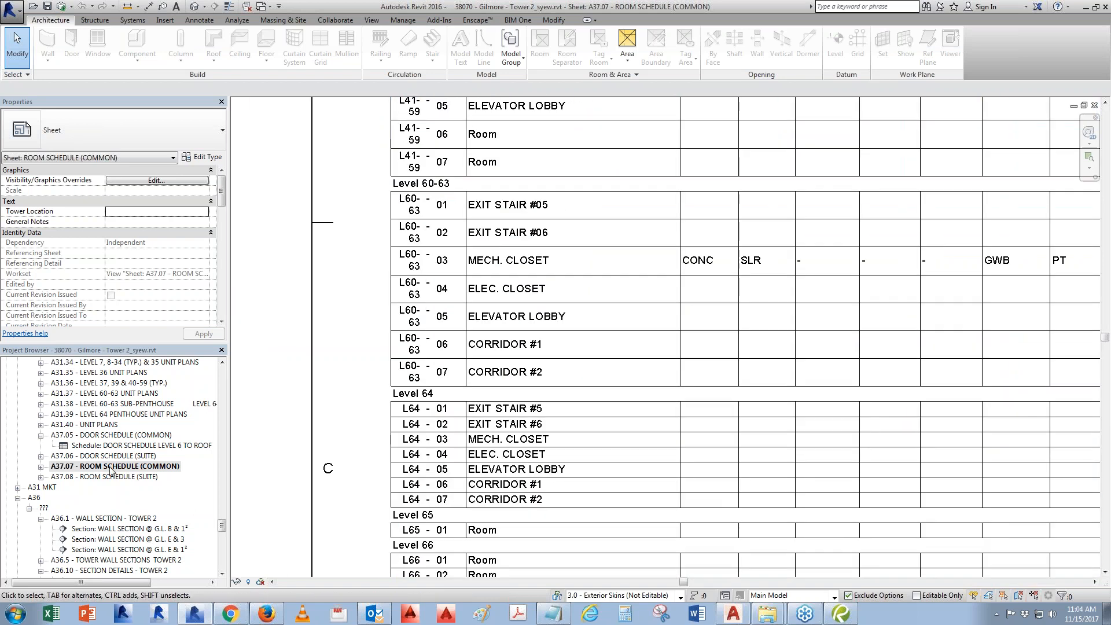
Open sheet A37.08 - ROOM SCHEDULE (SUITE) and examine the rooms listed by suite, especially the numbered rooms of SUITE E3.
click(107, 476)
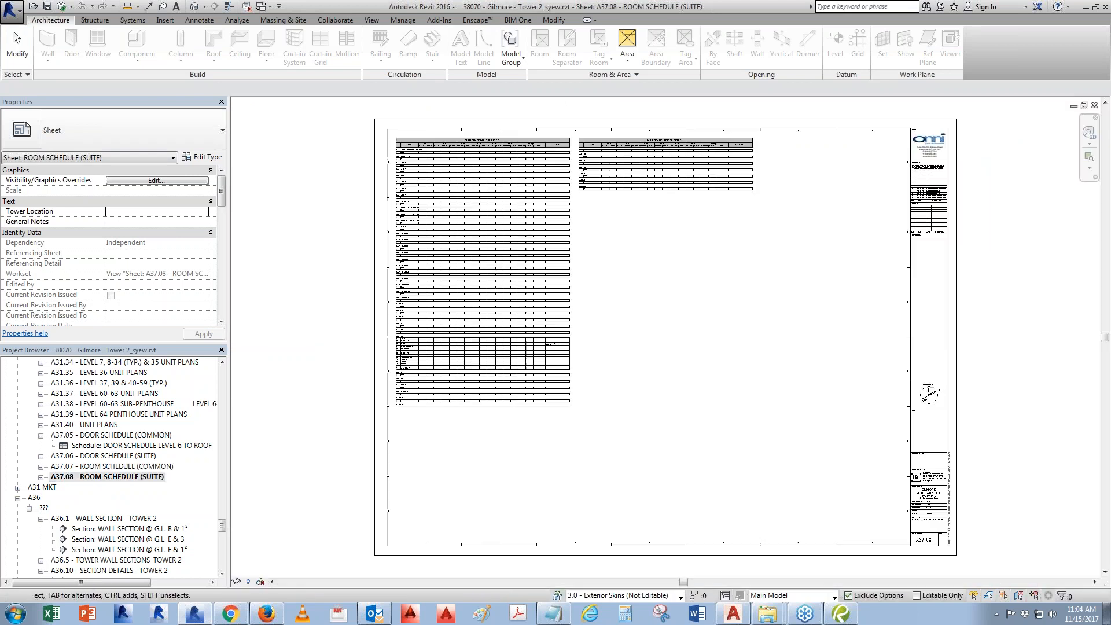
scroll(469, 464, up, 6)
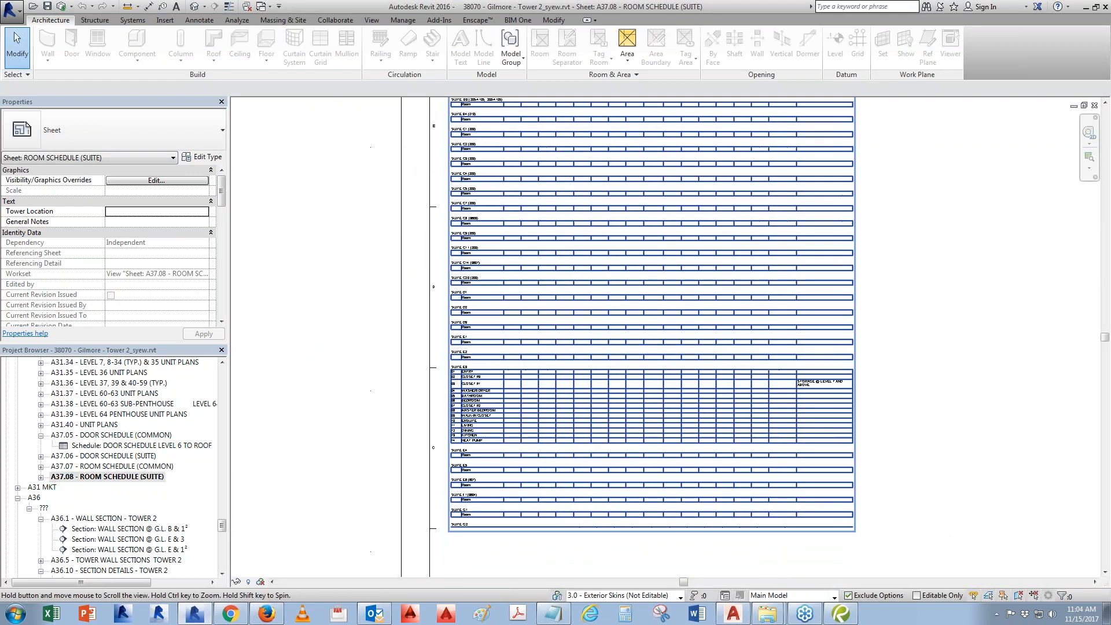
scroll(470, 465, up, 3)
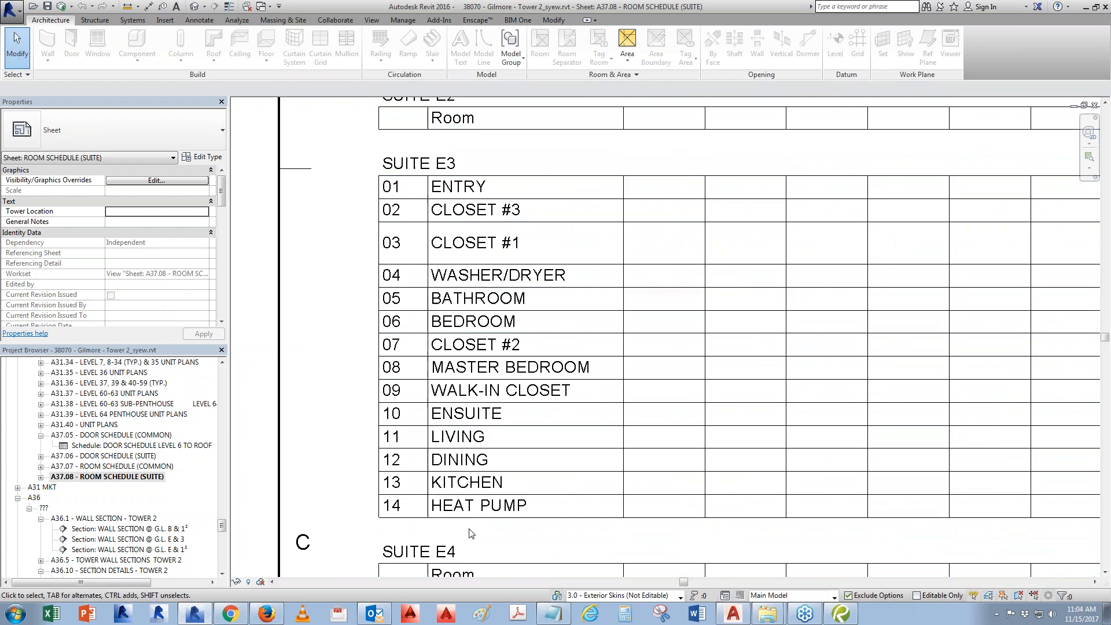
scroll(457, 526, down, 2)
middle_drag(507, 256, 504, 526)
middle_drag(522, 104, 525, 621)
middle_drag(520, 367, 521, 417)
middle_drag(520, 509, 566, 108)
middle_drag(549, 457, 531, 160)
middle_drag(532, 440, 540, 165)
middle_drag(605, 482, 533, 268)
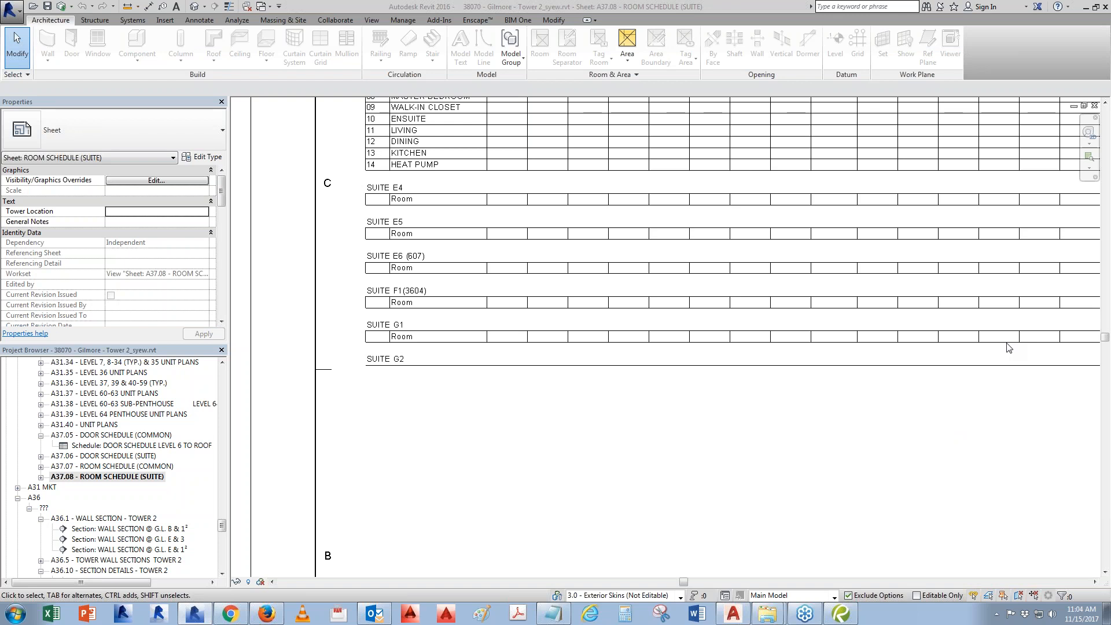
scroll(557, 388, down, 5)
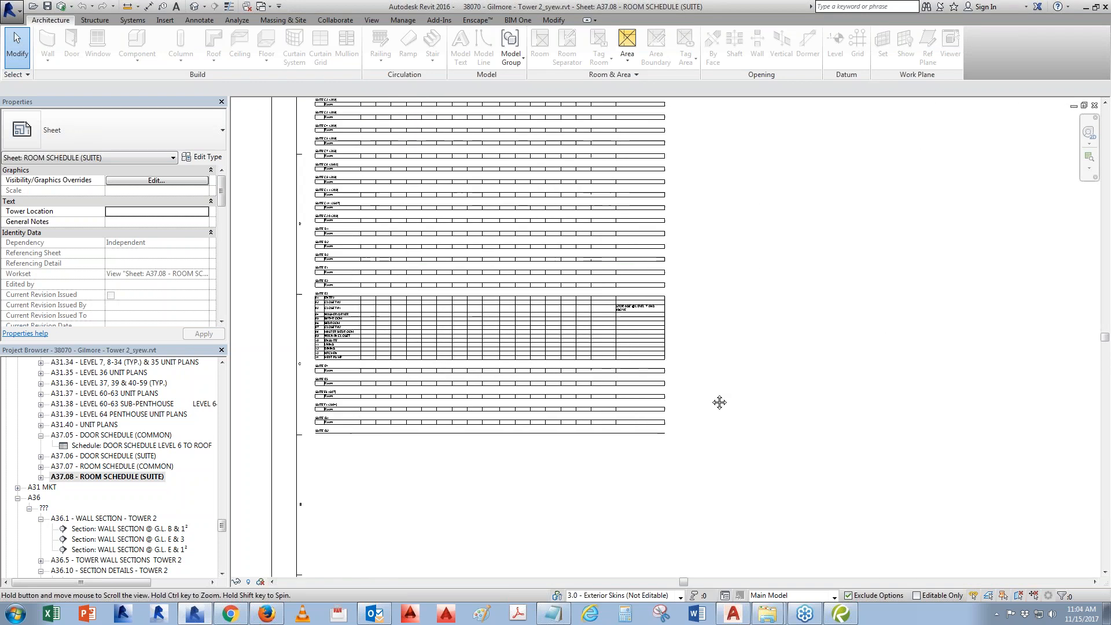
middle_drag(762, 214, 746, 478)
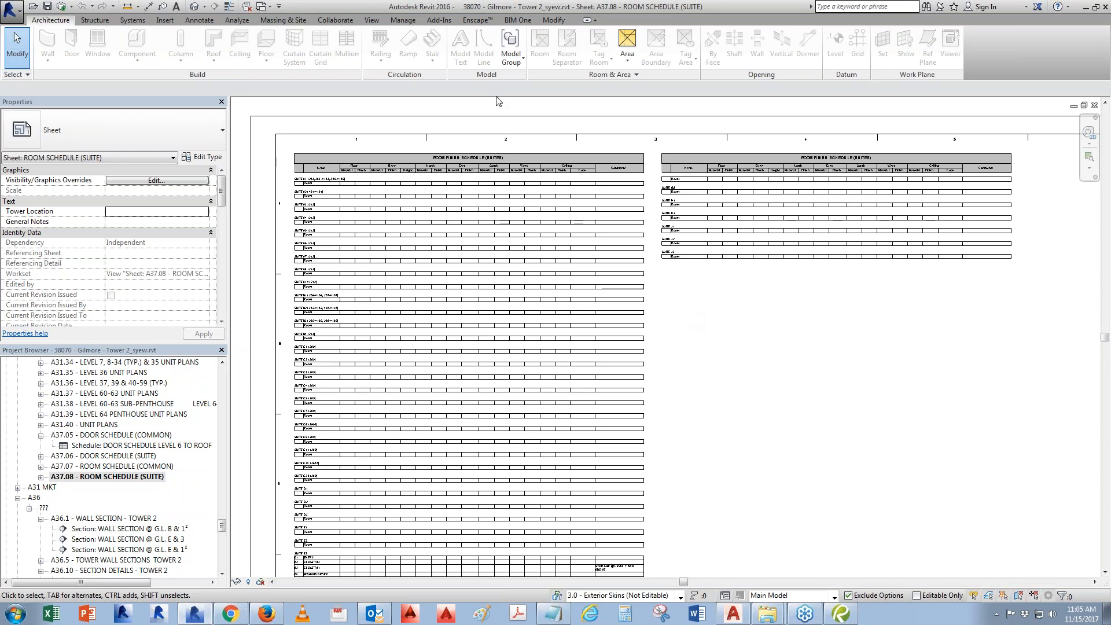
Open the ROOM FINISH SCHEDULE (SUITES) for editing and check its fields and sorting/grouping settings without changing them.
click(395, 199)
right_click(395, 199)
click(428, 251)
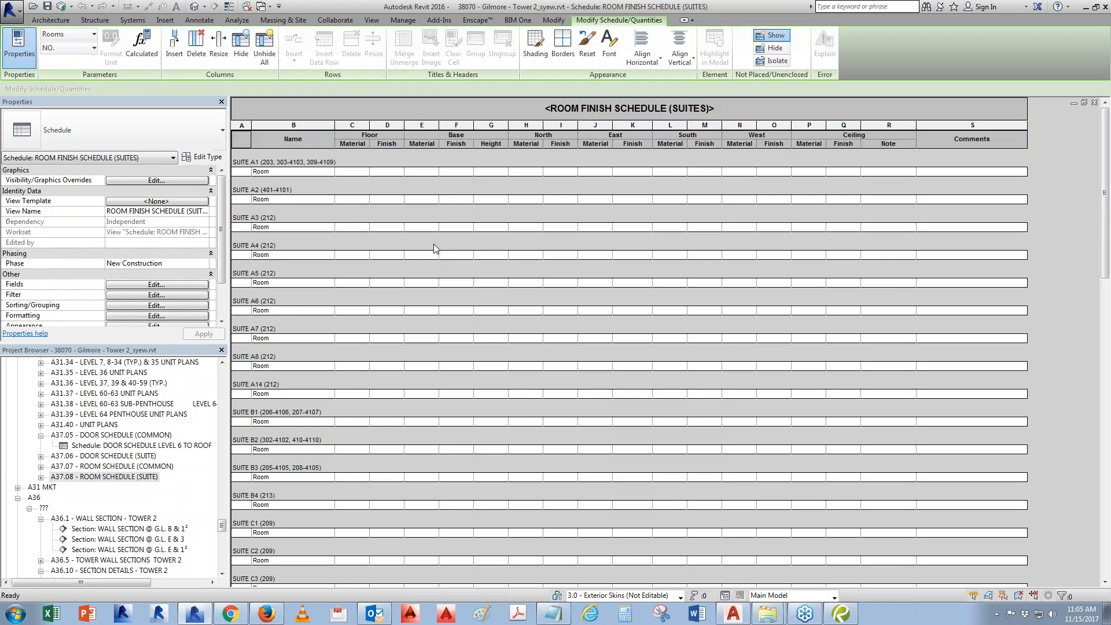
click(159, 285)
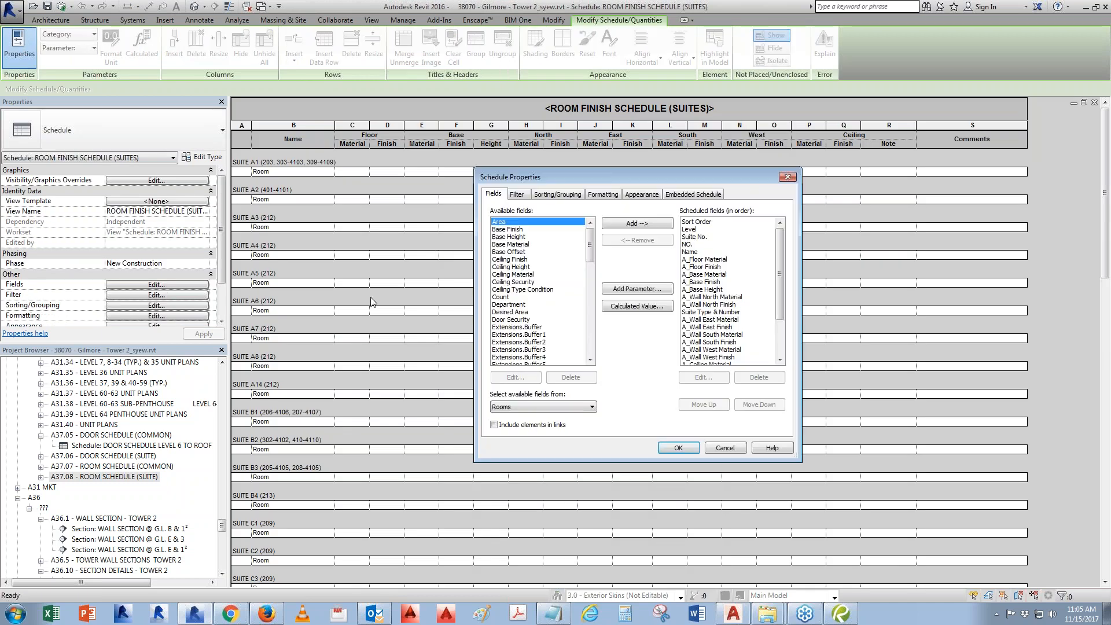
click(540, 197)
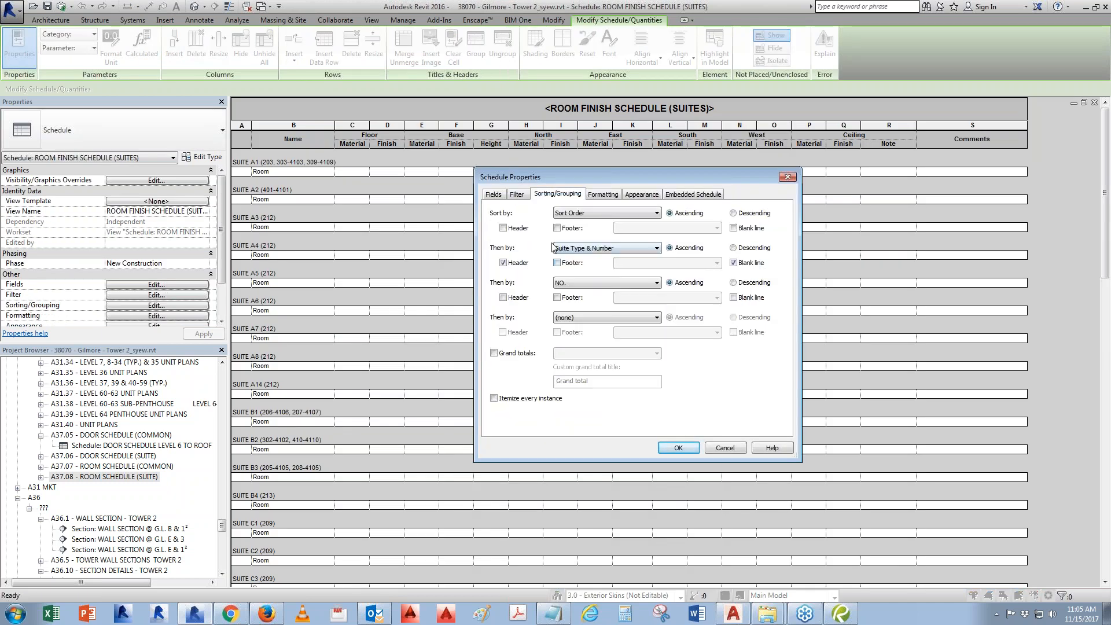
click(721, 449)
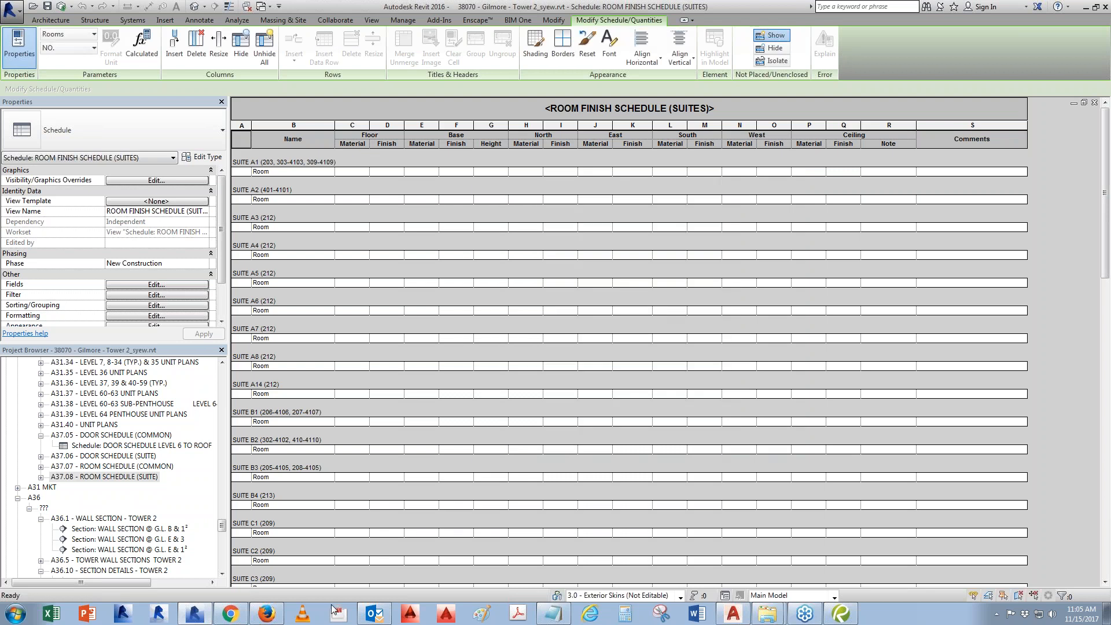
Reopen sheets A37.07 and A37.06 - DOOR SCHEDULE (SUITE), and examine the doors listed above the SUITE A1 group.
double_click(97, 466)
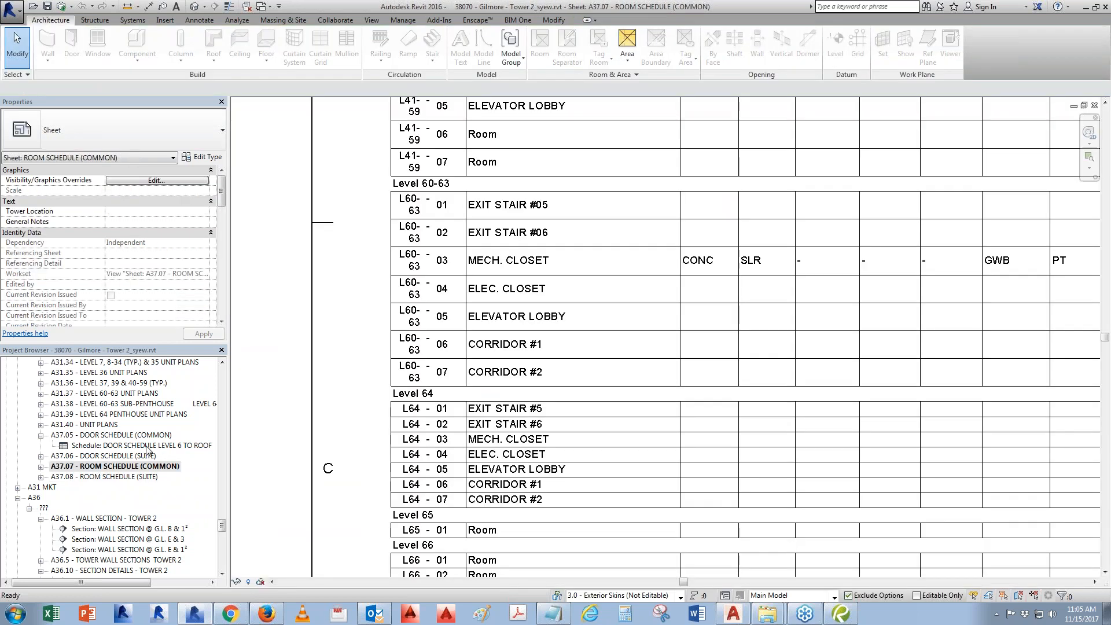
click(135, 457)
middle_drag(572, 223, 600, 435)
middle_drag(576, 202, 550, 499)
scroll(547, 499, down, 3)
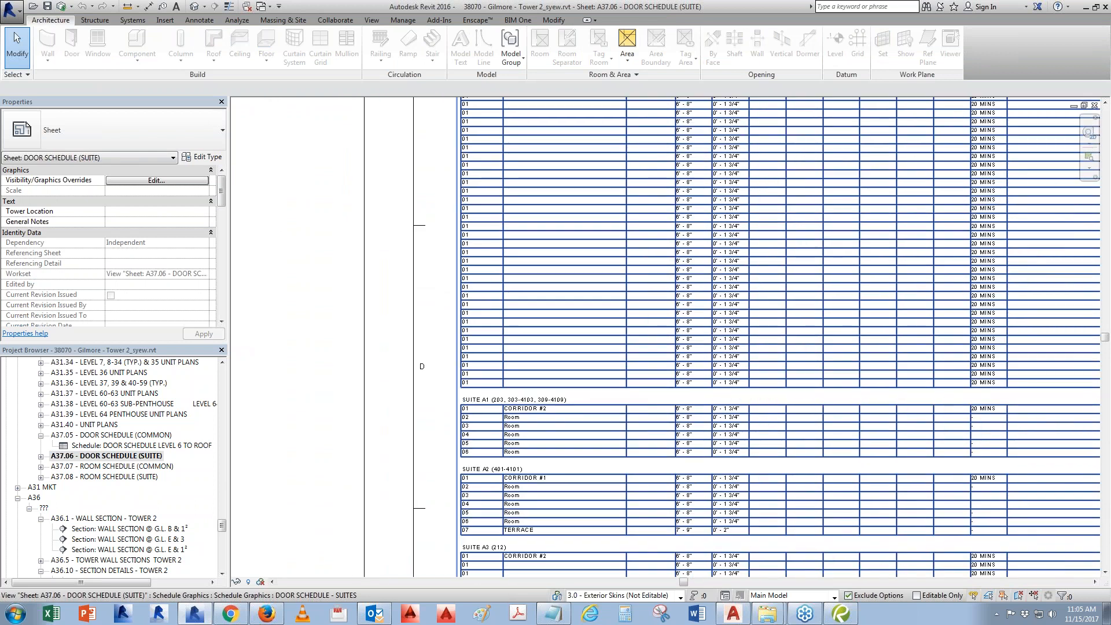
scroll(550, 497, down, 2)
middle_drag(634, 266, 567, 213)
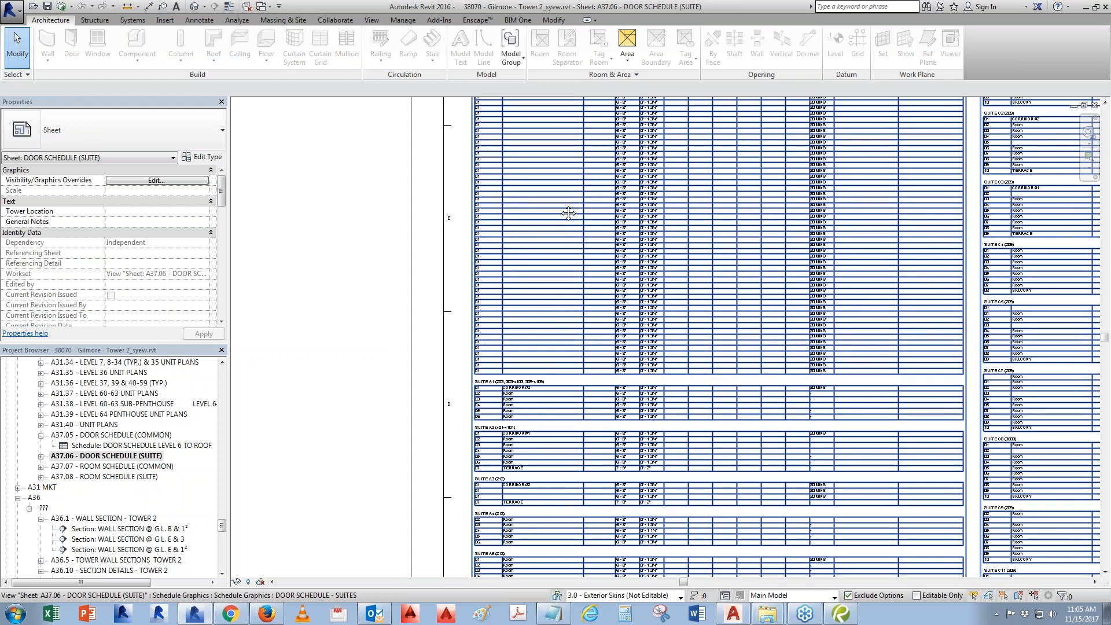
middle_drag(532, 265, 511, 444)
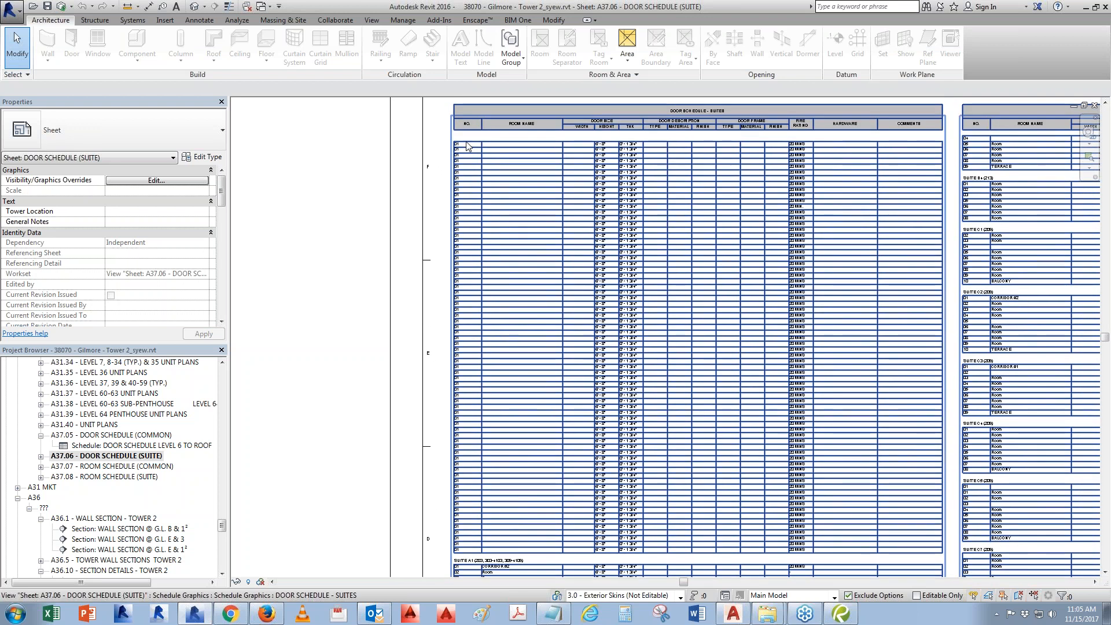